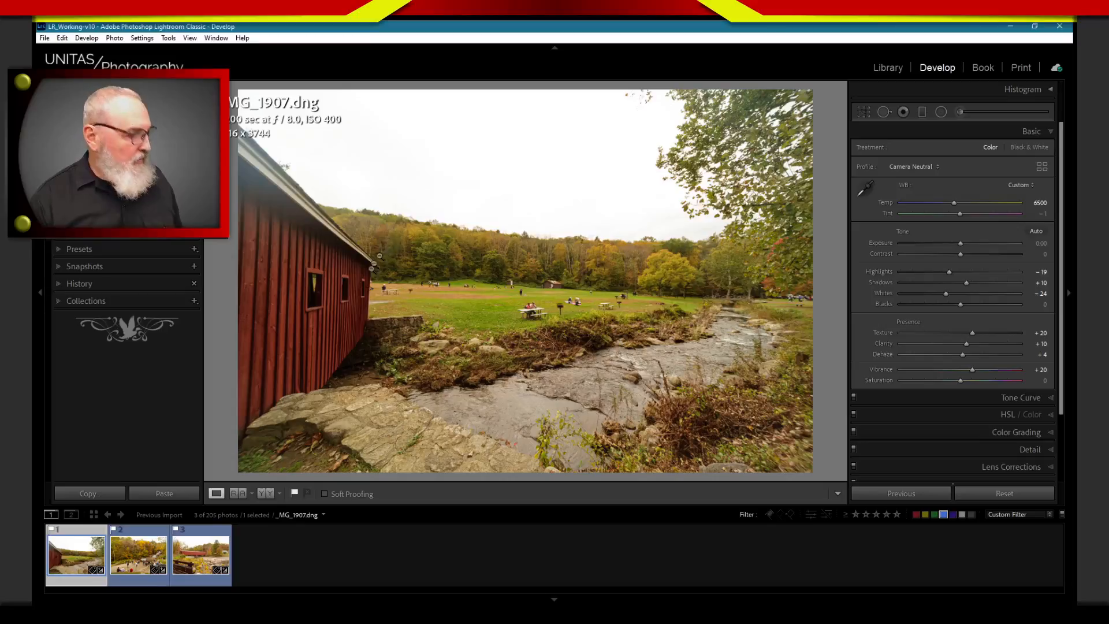
- Open photo _MG_1952.dng and browse the Adobe Raw profiles, keeping Adobe Color
left_click(139, 558)
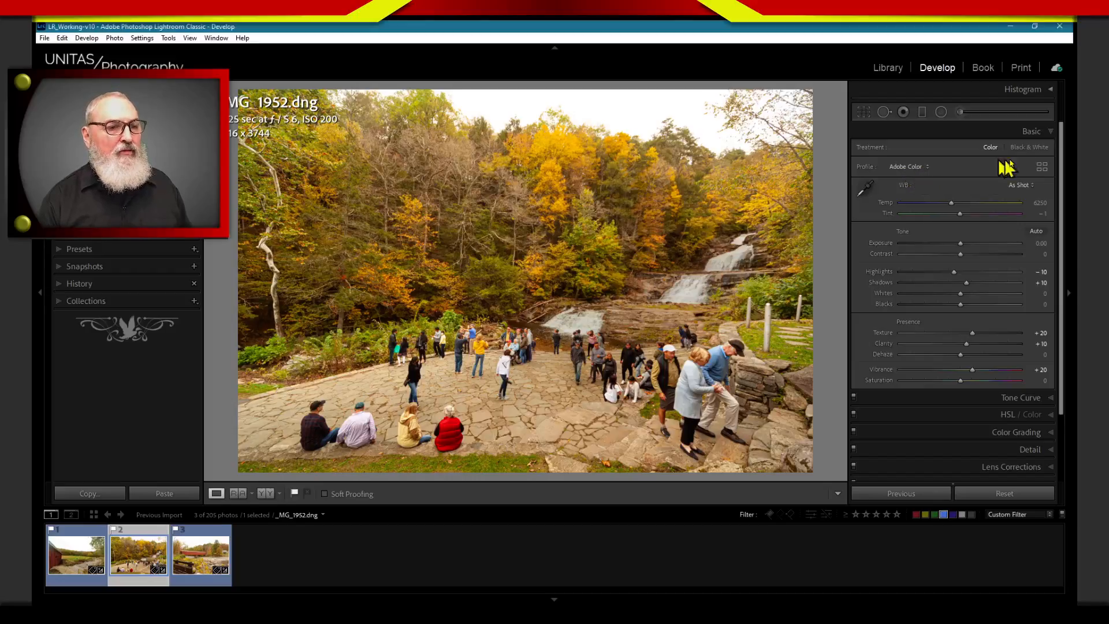
left_click(907, 166)
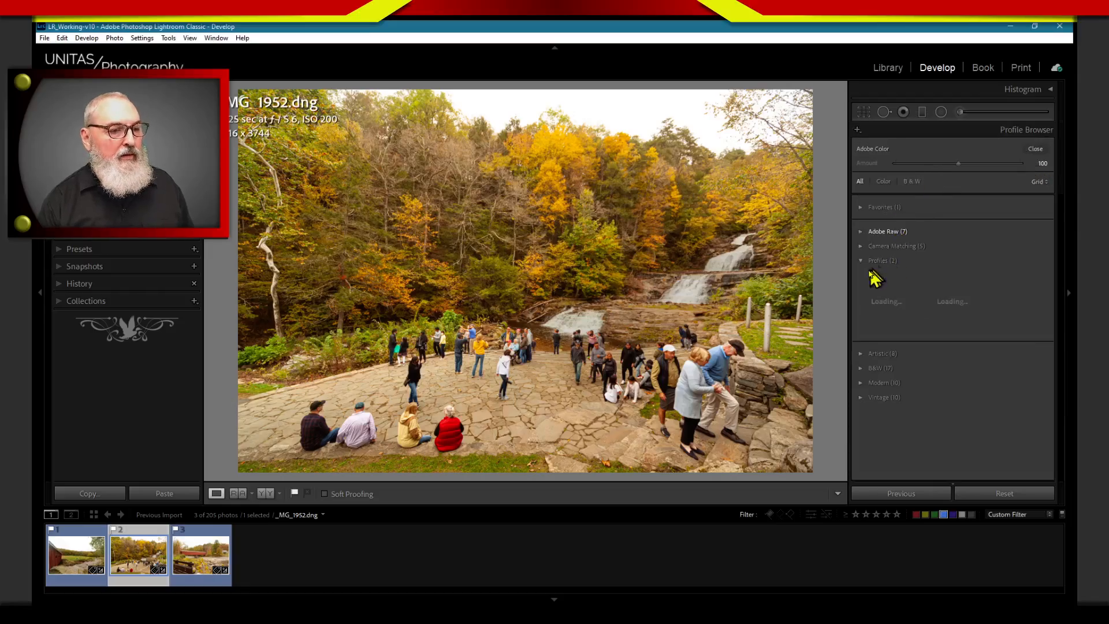
left_click(860, 233)
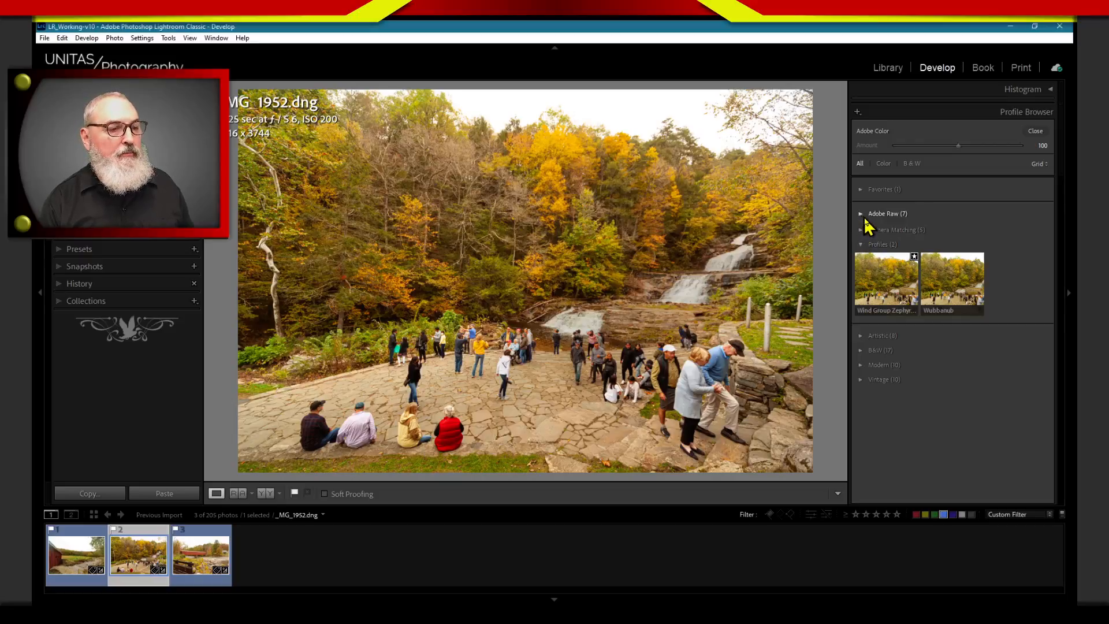
left_click(928, 219)
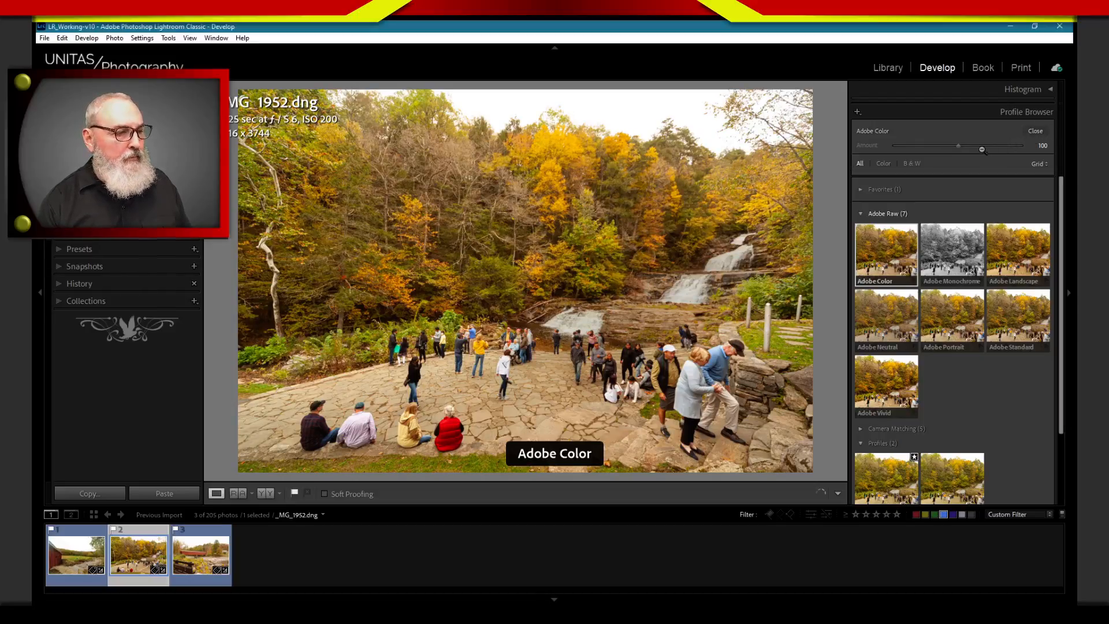
left_click(1035, 131)
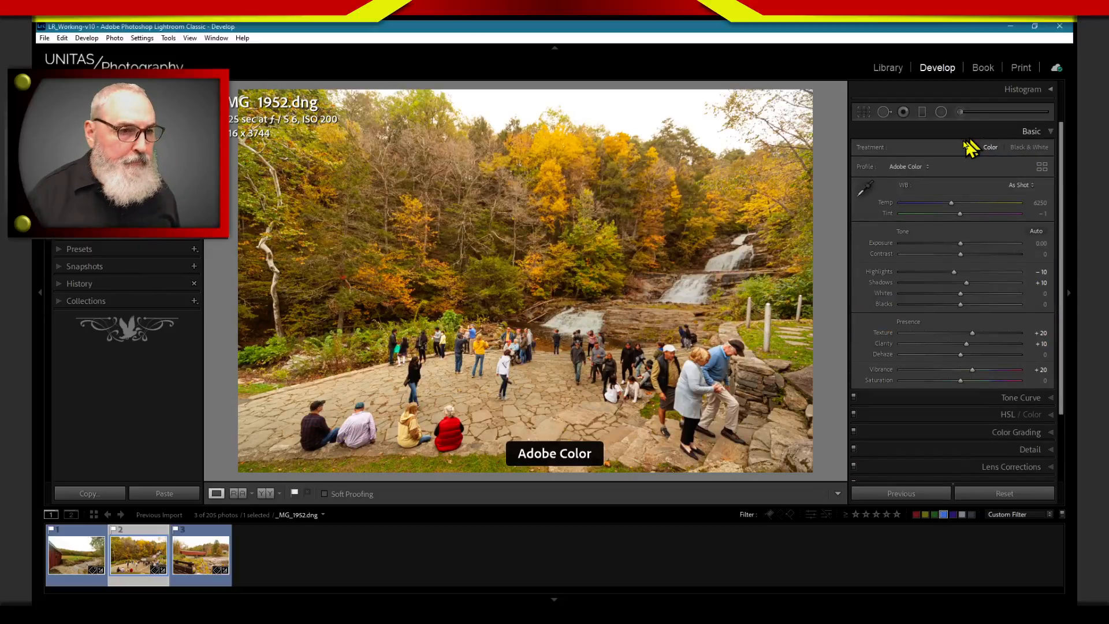
- Set the Calibration saturation to +9 for Red Primary, +10 for Green Primary and +15 for Blue Primary
left_click(981, 132)
left_click(974, 270)
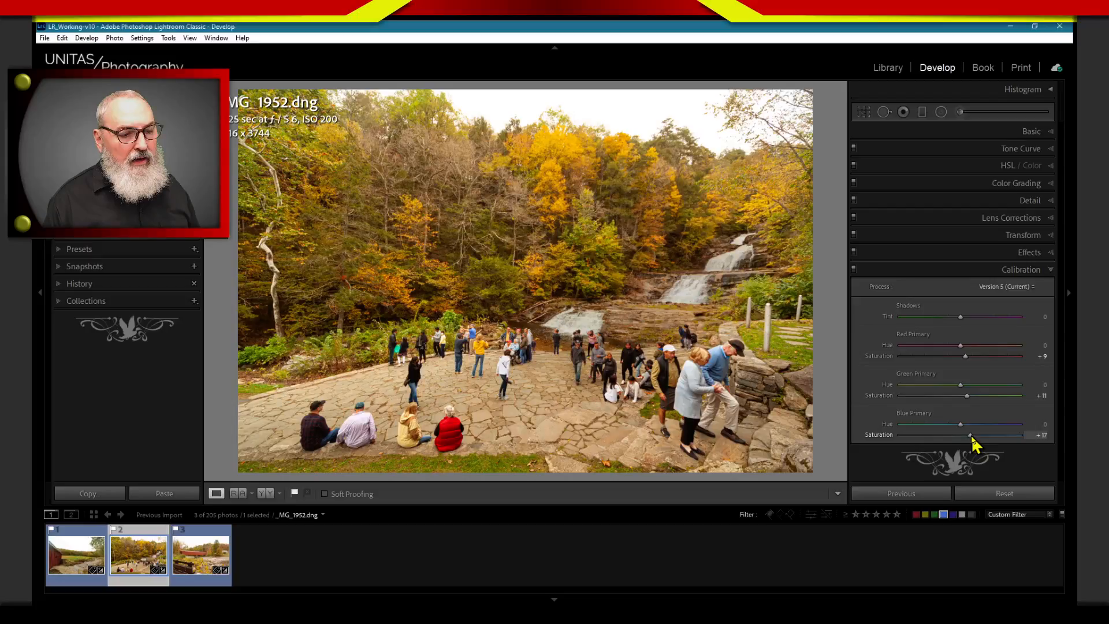
left_click_drag(972, 435, 970, 436)
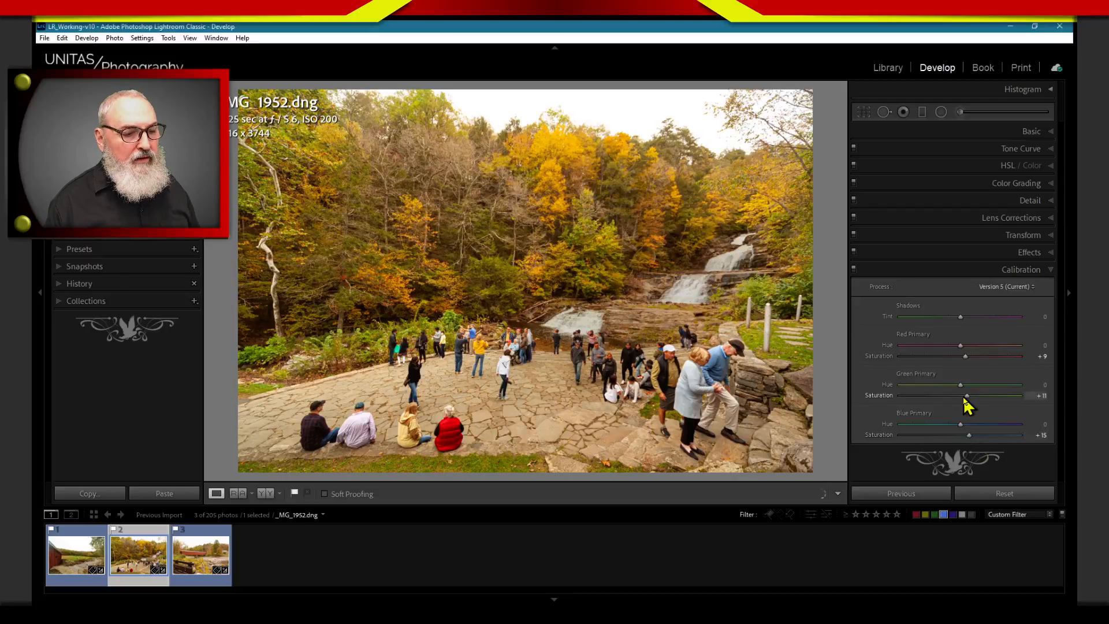
left_click(965, 356)
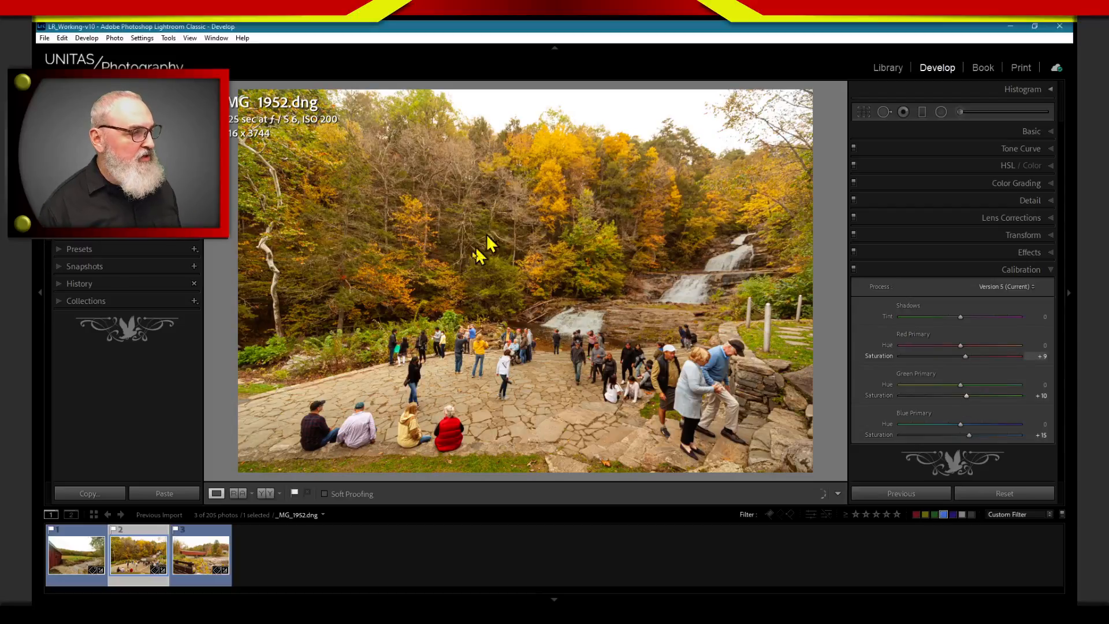
- Try negative Green Primary saturation values in Calibration, reset the value, and set it to +5
left_click(955, 396)
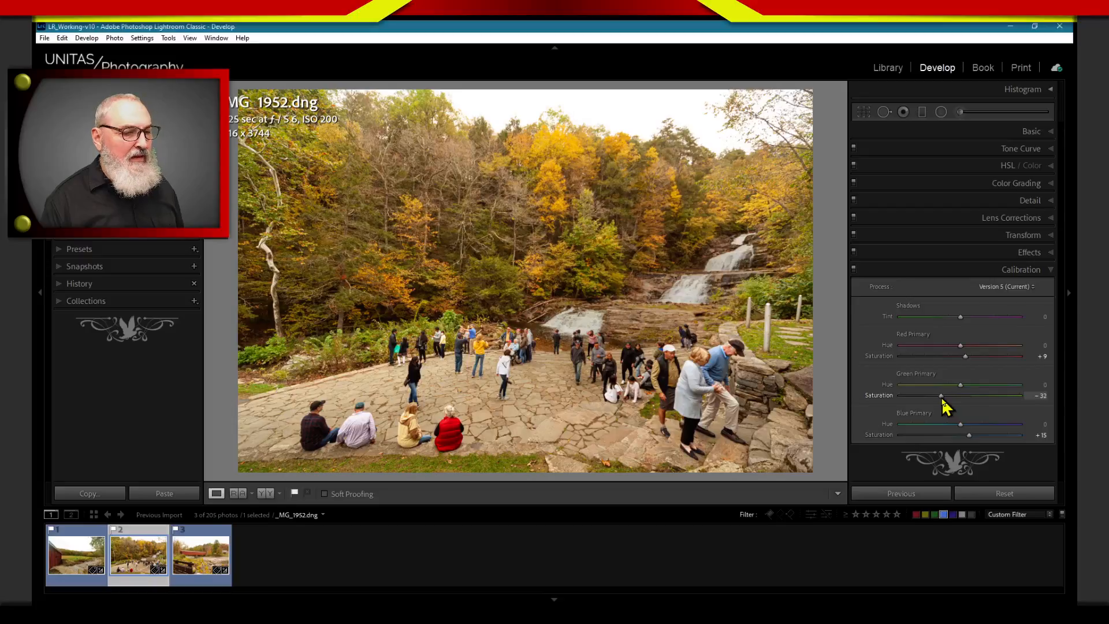
left_click_drag(951, 396, 945, 397)
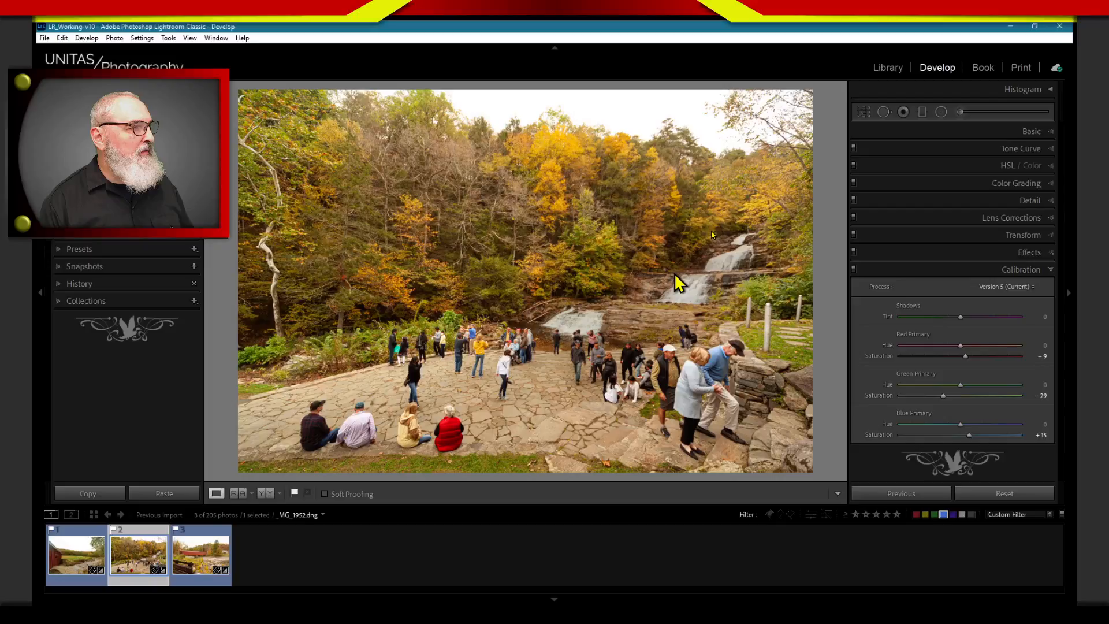
left_click_drag(942, 396, 949, 396)
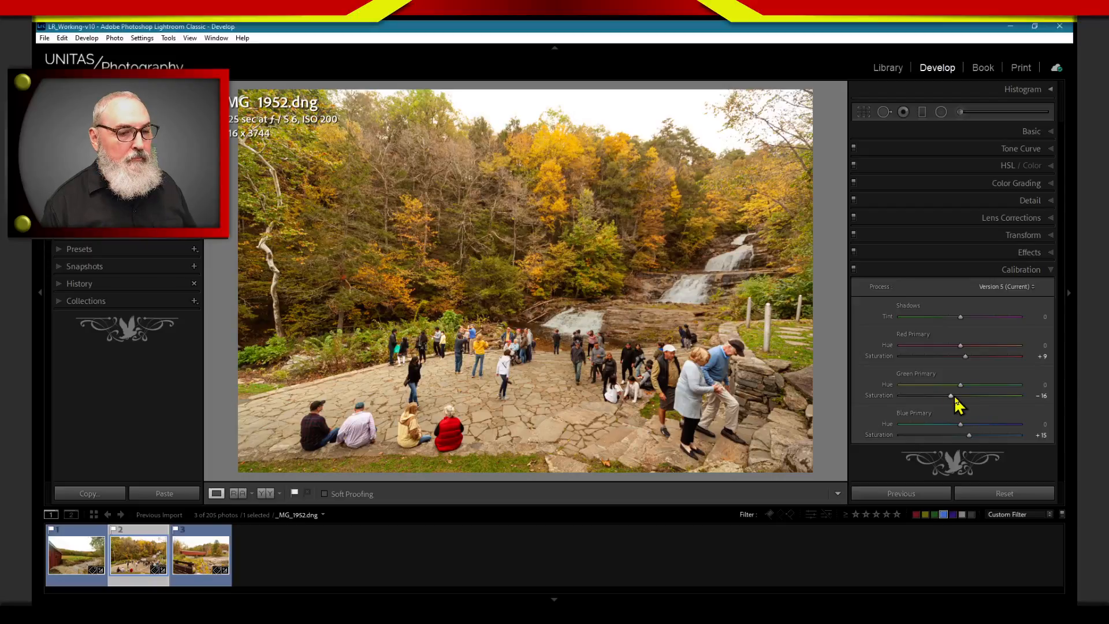
double_click(954, 397)
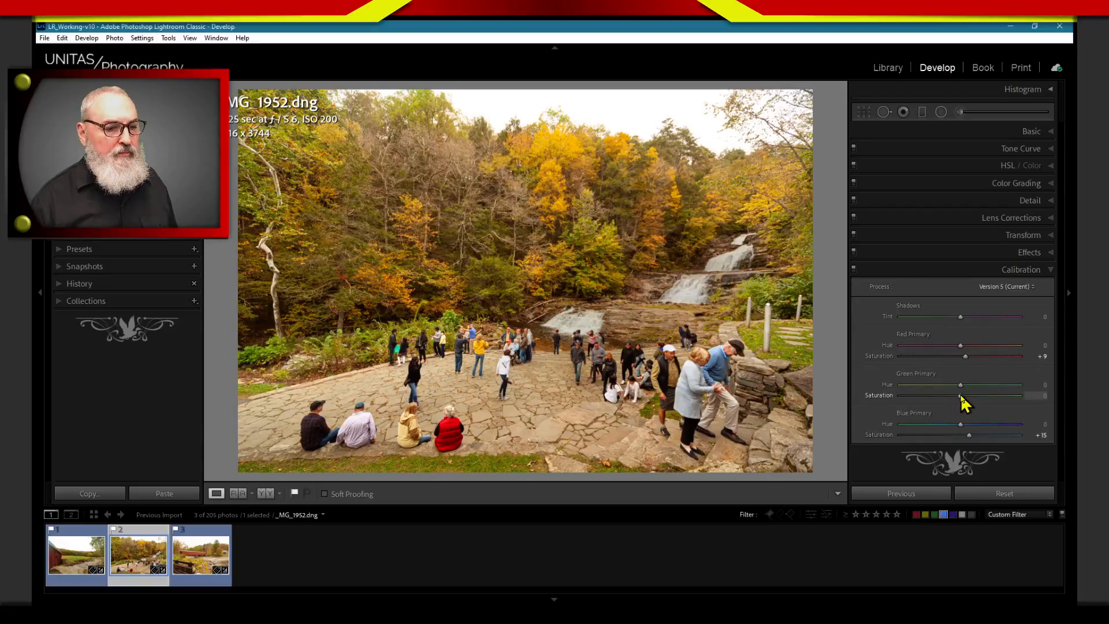
left_click_drag(961, 395, 964, 396)
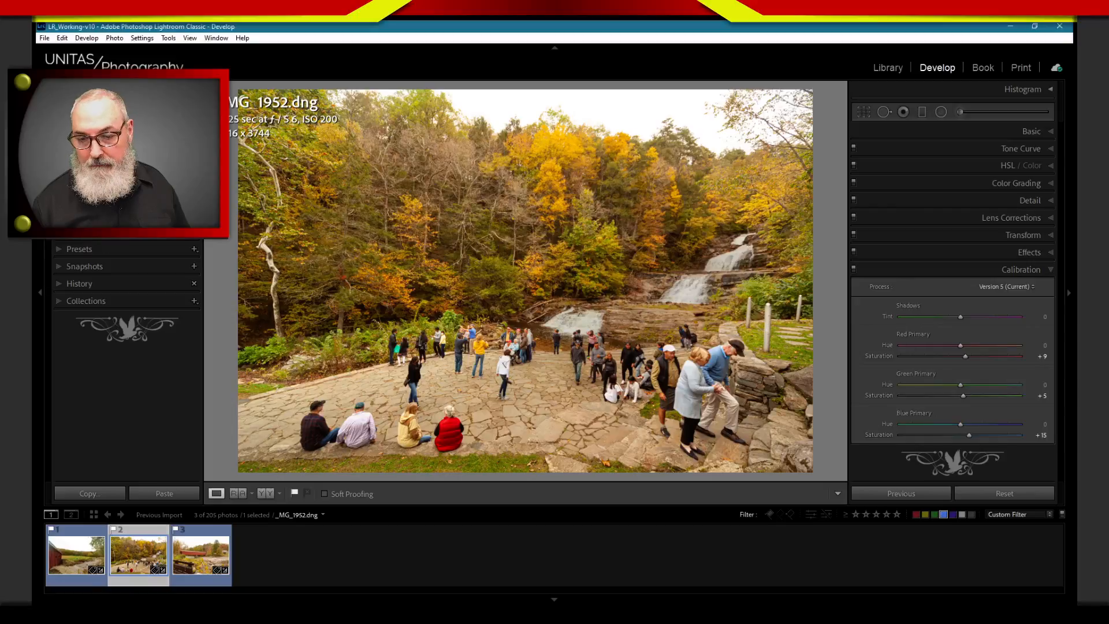
key("ctrl+shift+c")
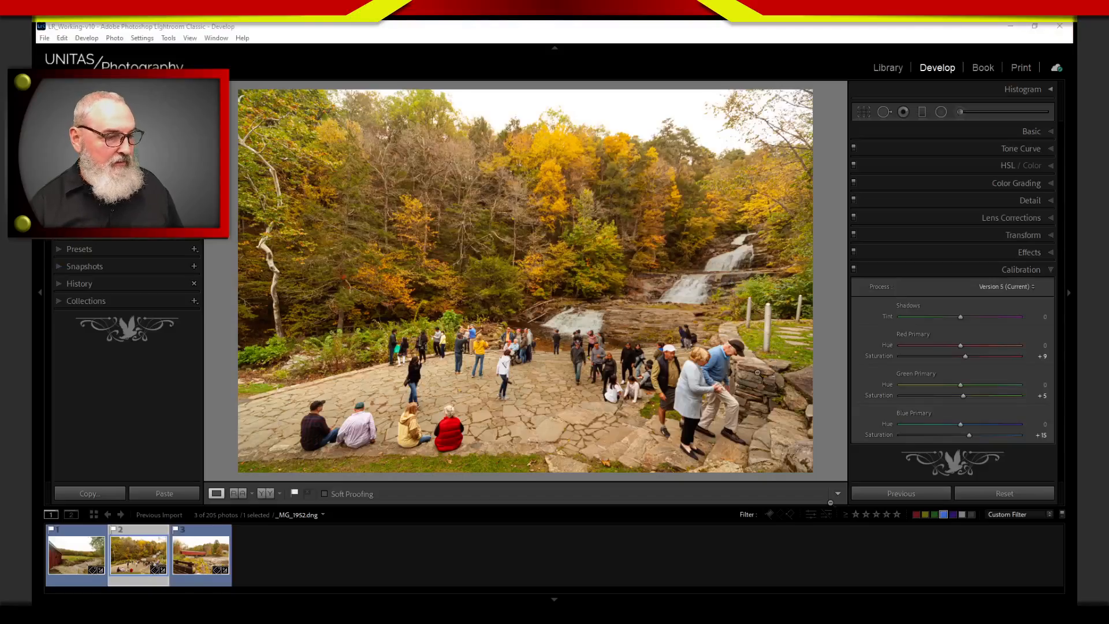
left_click(839, 556)
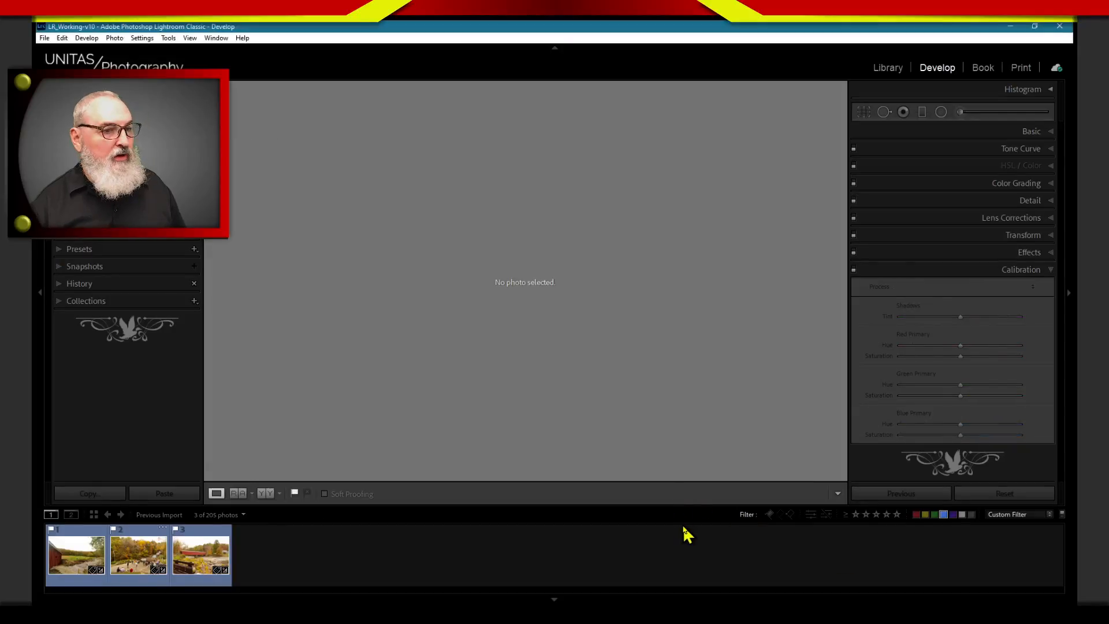
left_click(143, 556)
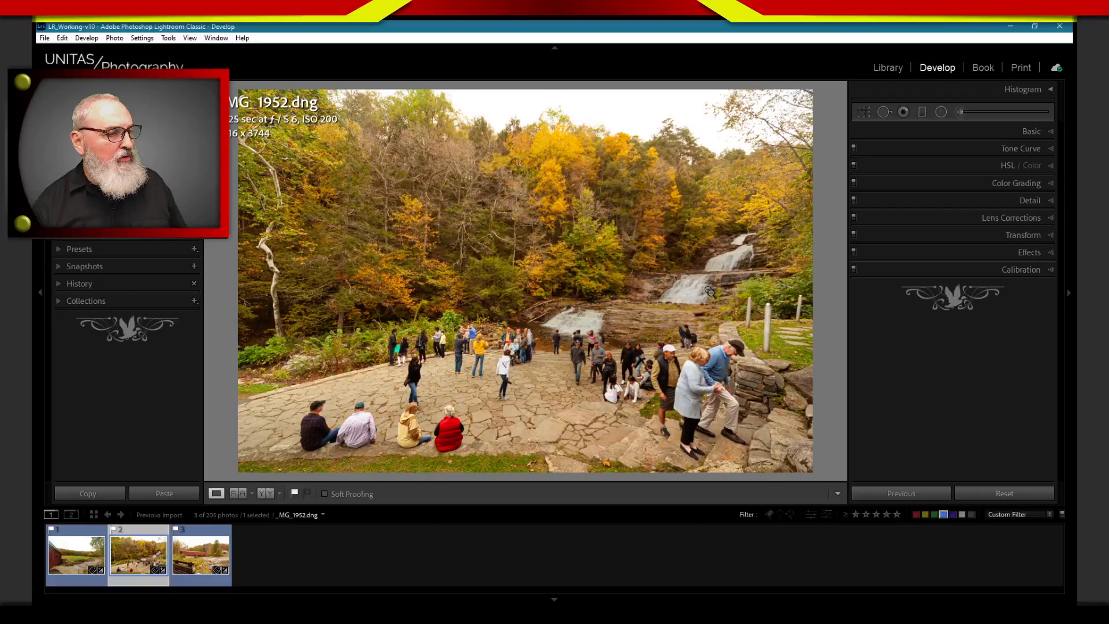
left_click(710, 293)
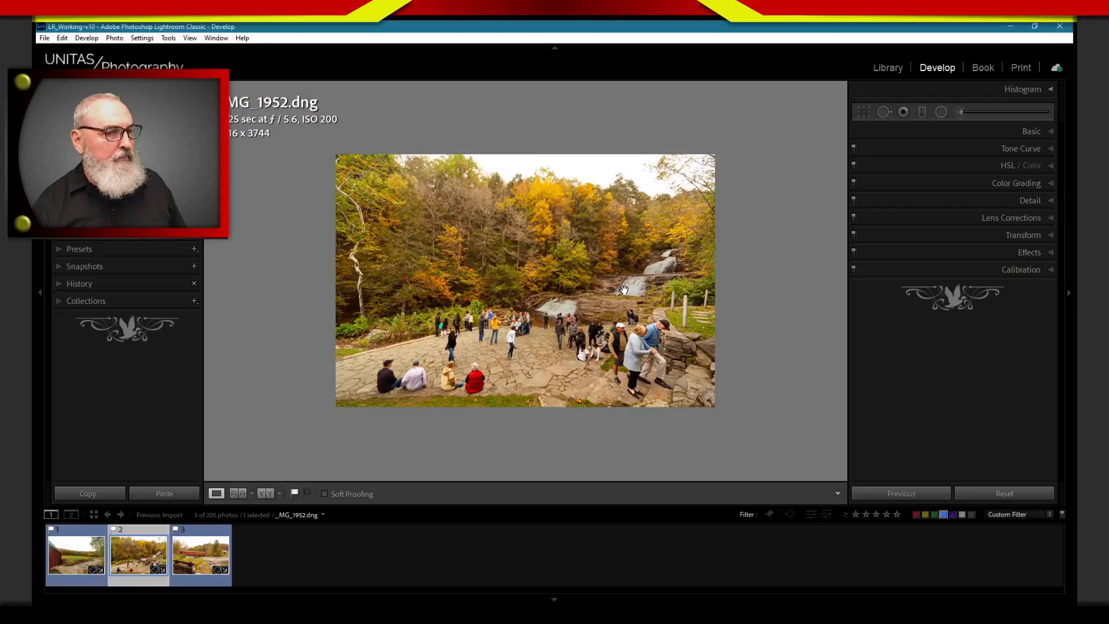
- Switch to Photoshop and add a new blank layer above the Background in _MG_1952.dng
key("alt")
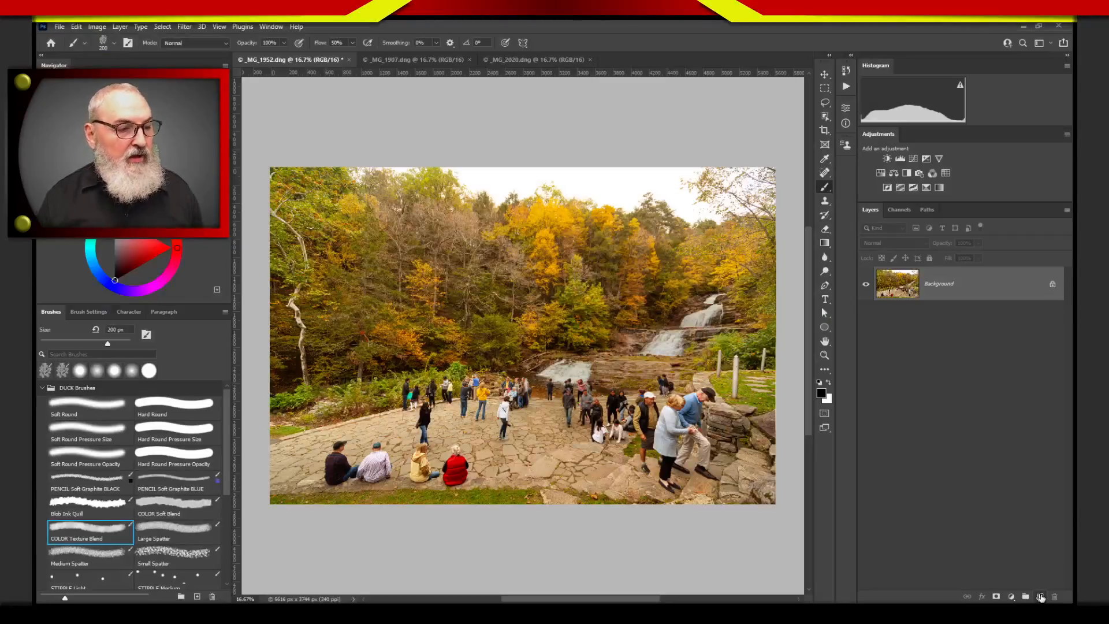
left_click(1040, 597)
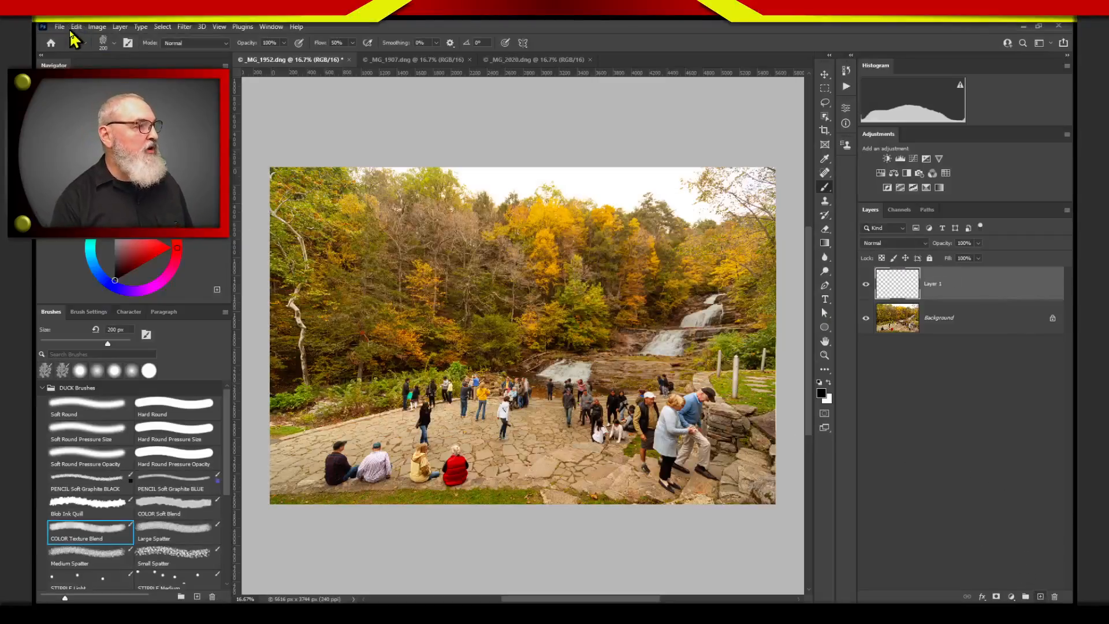
left_click(119, 26)
mouse_move(130, 39)
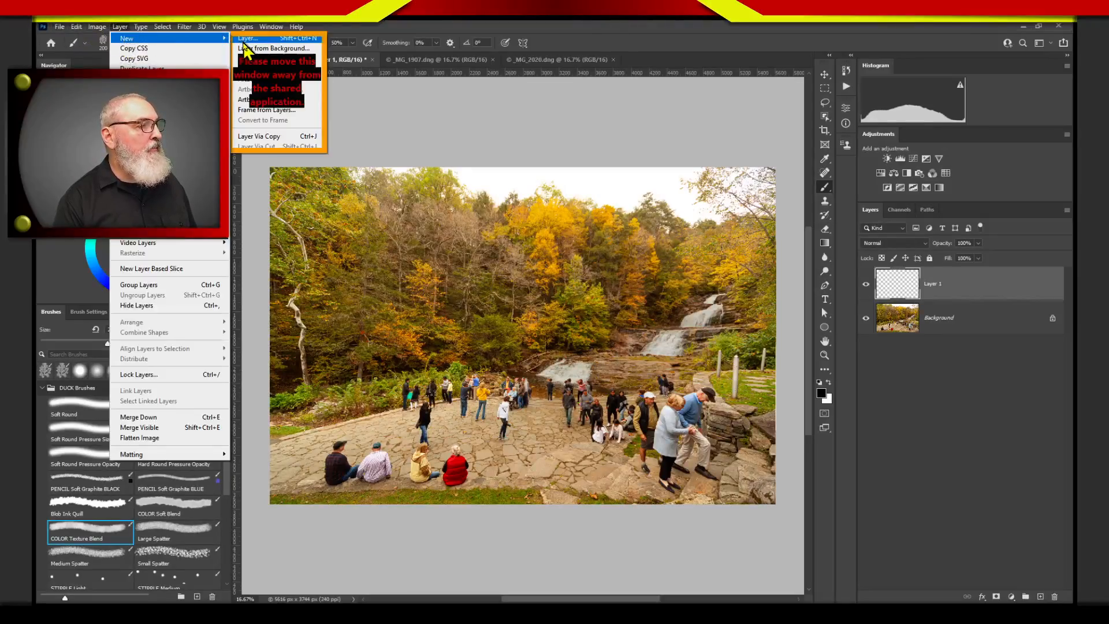
left_click(931, 365)
left_click(924, 362)
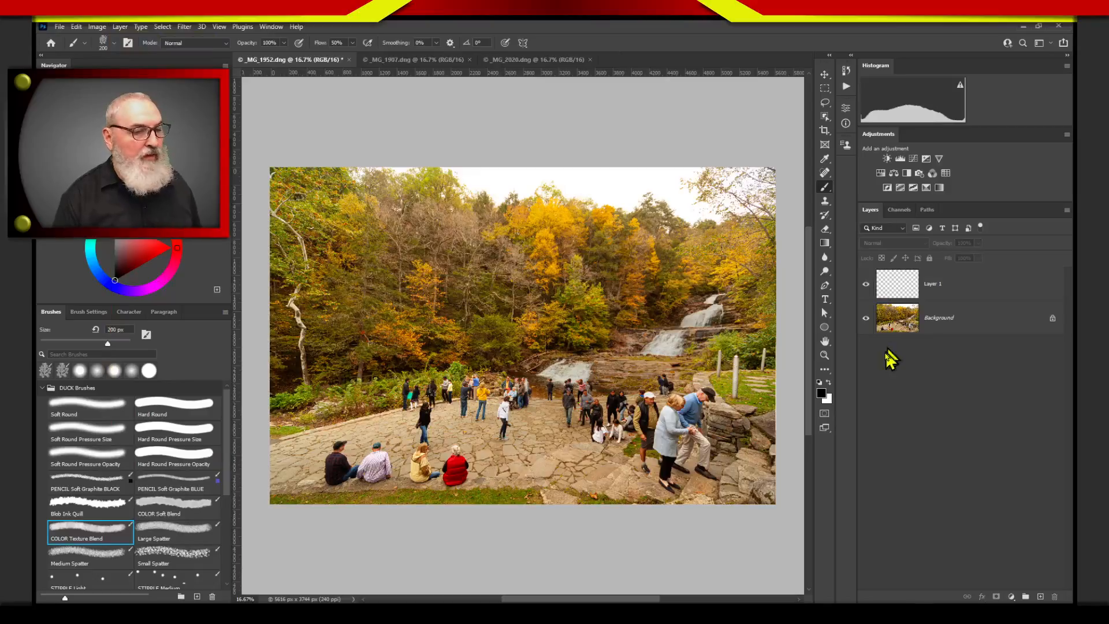
- Rename the new blank layer above the Background as Color
left_click(904, 286)
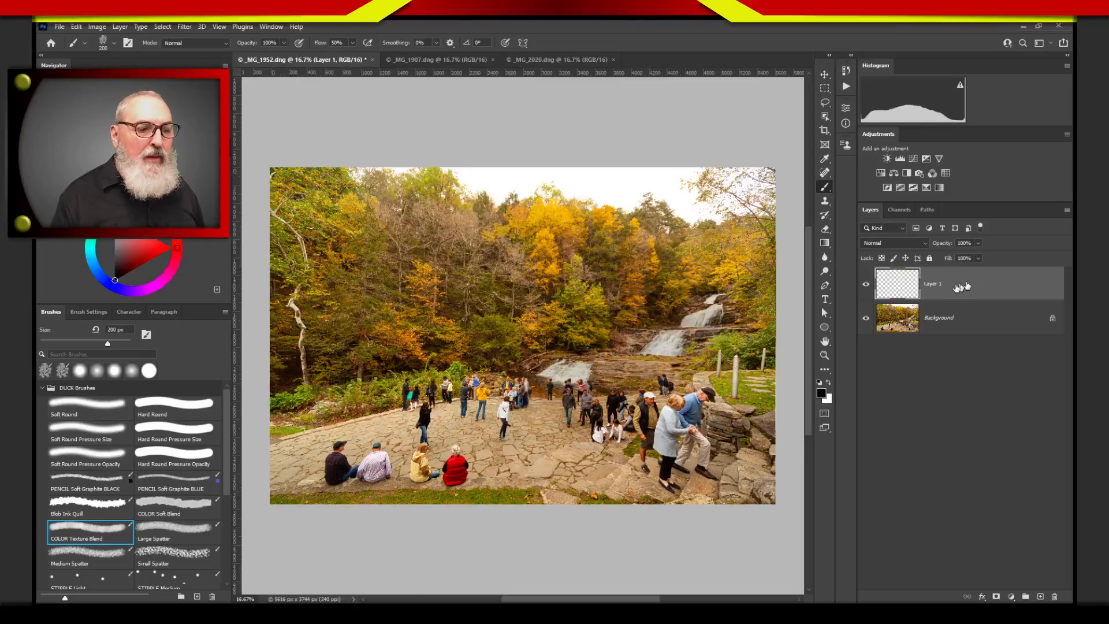
double_click(934, 289)
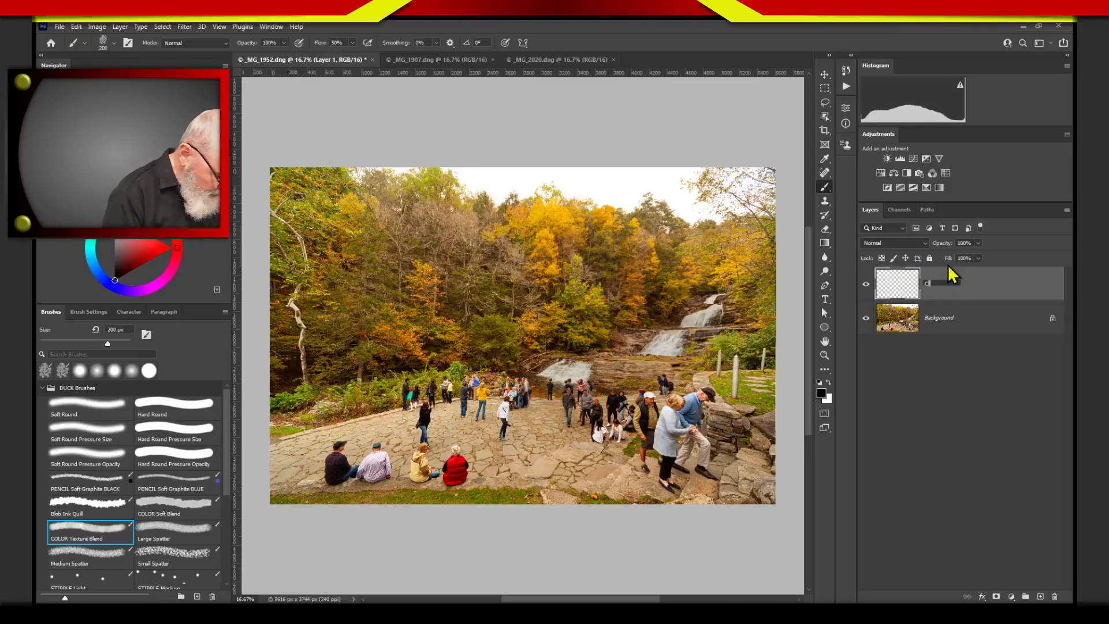
type("Color")
key("Return")
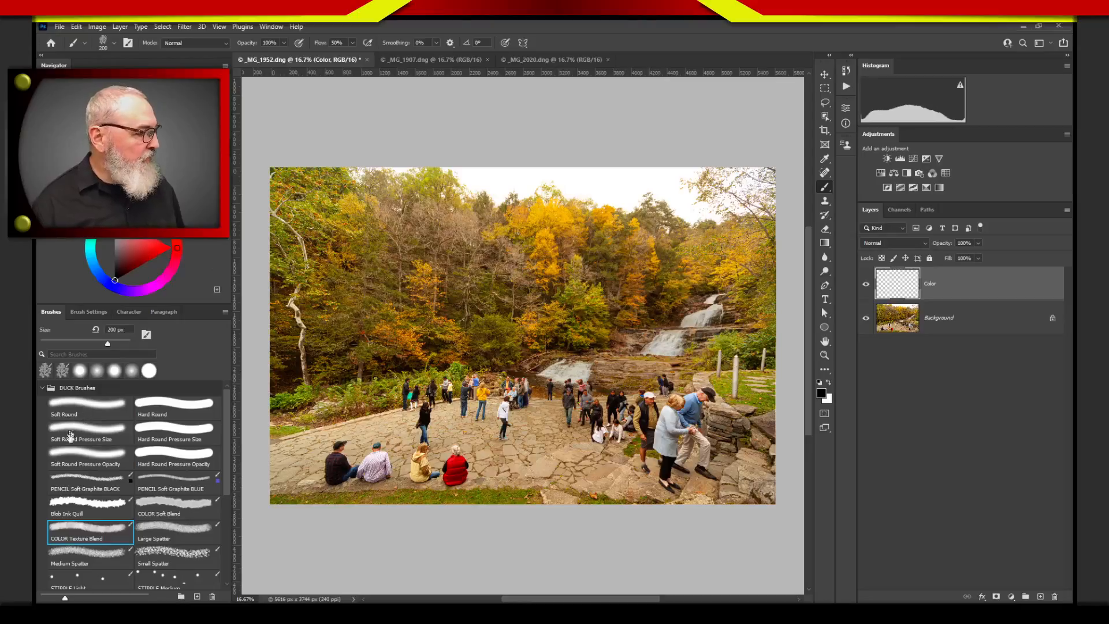
- Choose the COLOR Texture Blend brush with a red foreground colour and paint a short stroke over the upper-left trees on the Color layer
left_click(92, 534)
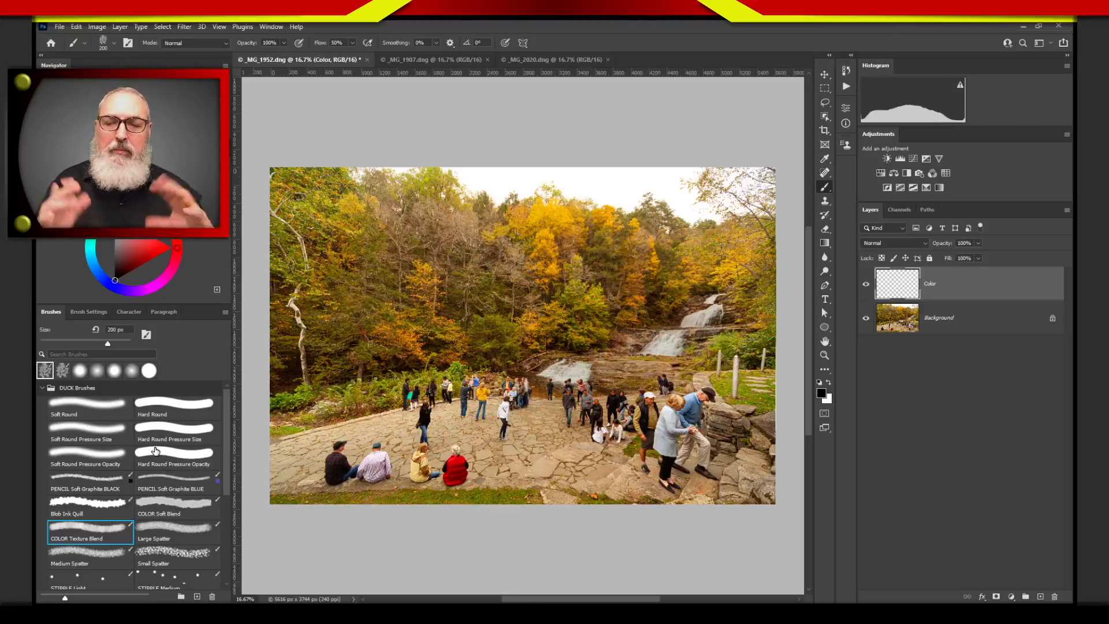
left_click(93, 413)
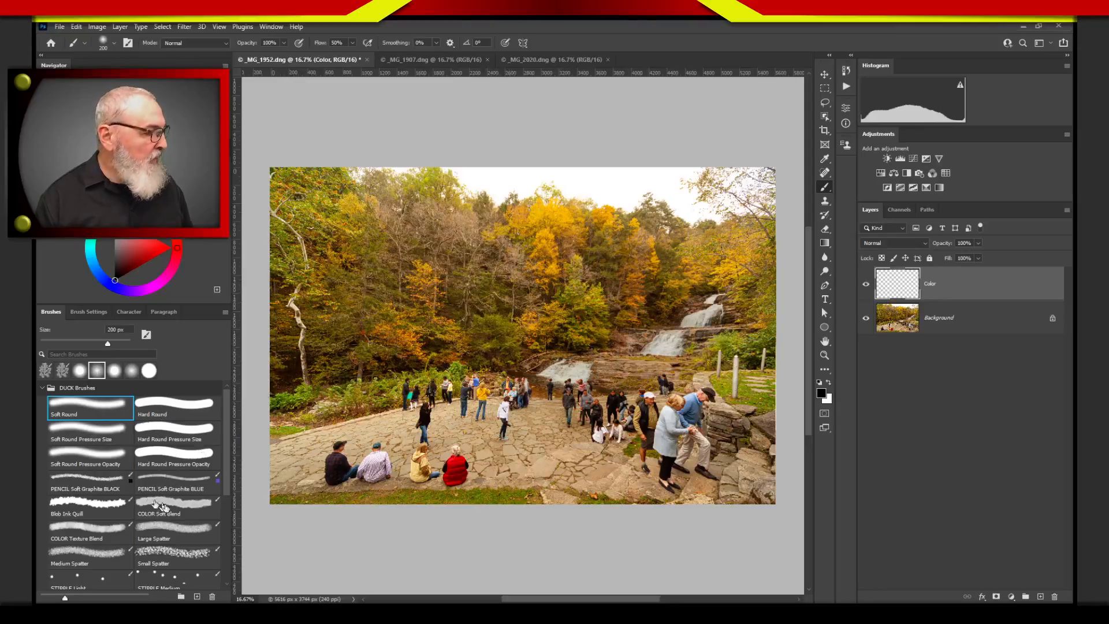
left_click(106, 531)
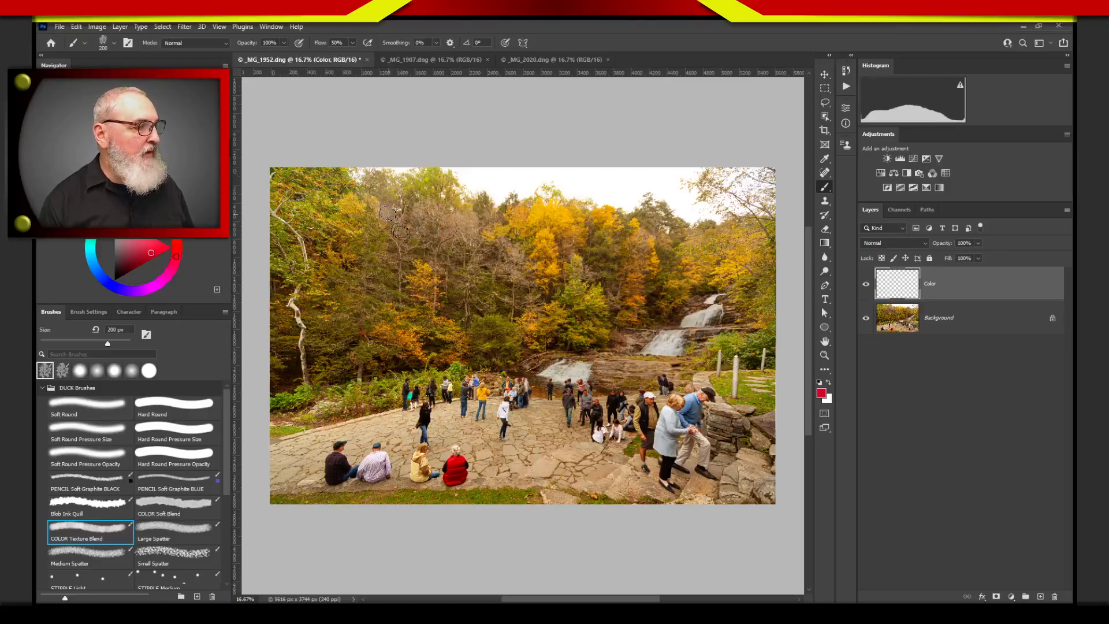
left_click_drag(409, 231, 386, 208)
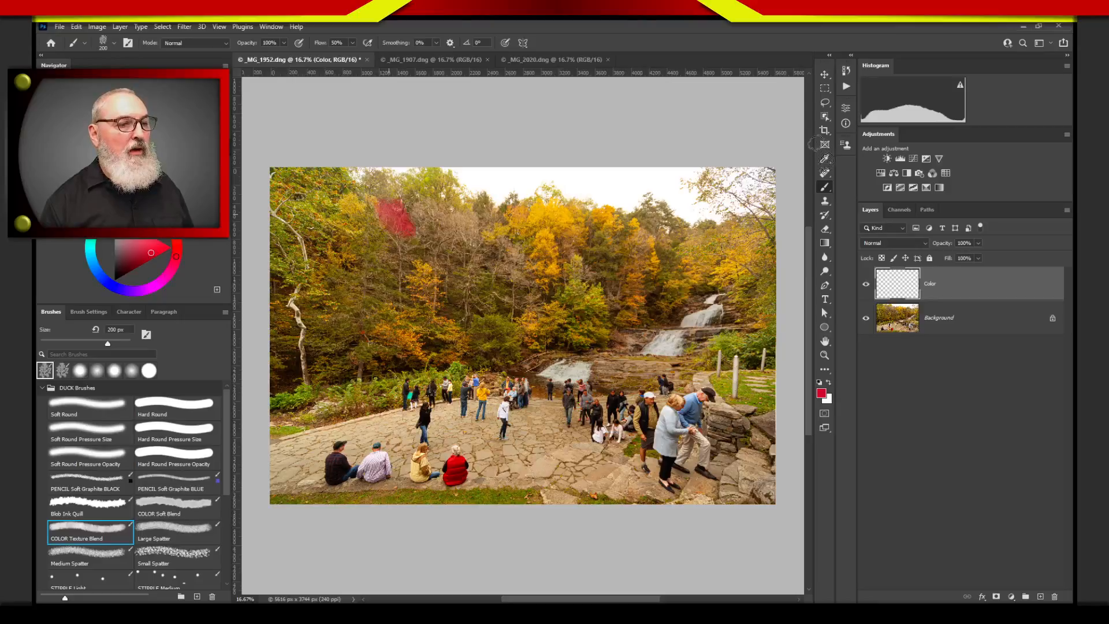
- Set the COLOR Texture Blend brush's flow to 100%
left_click_drag(341, 41, 292, 68)
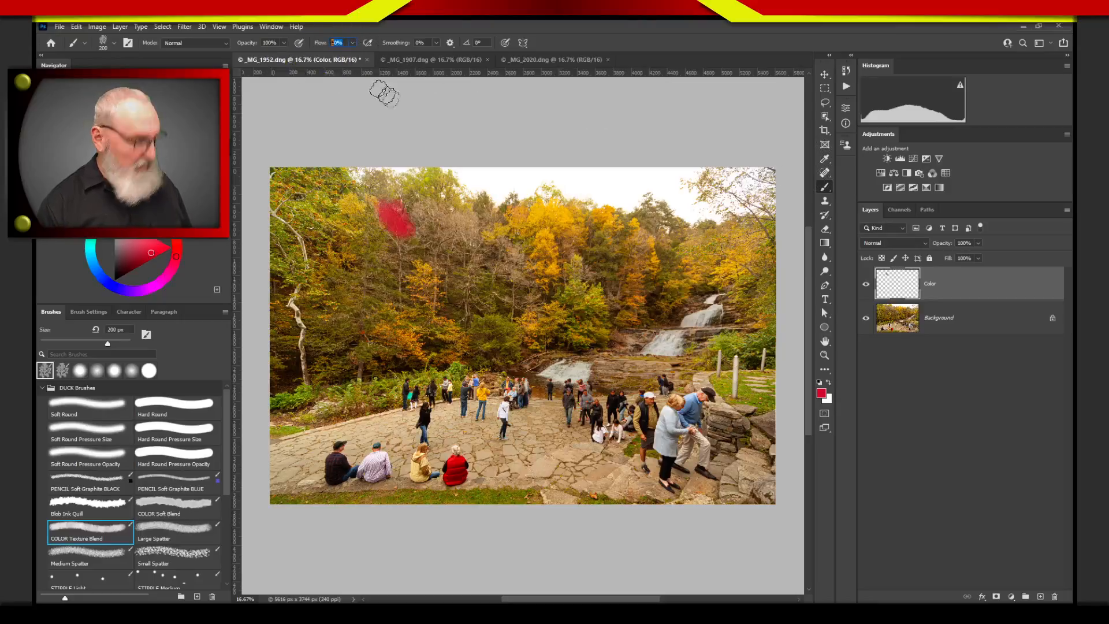
type("100")
key("Return")
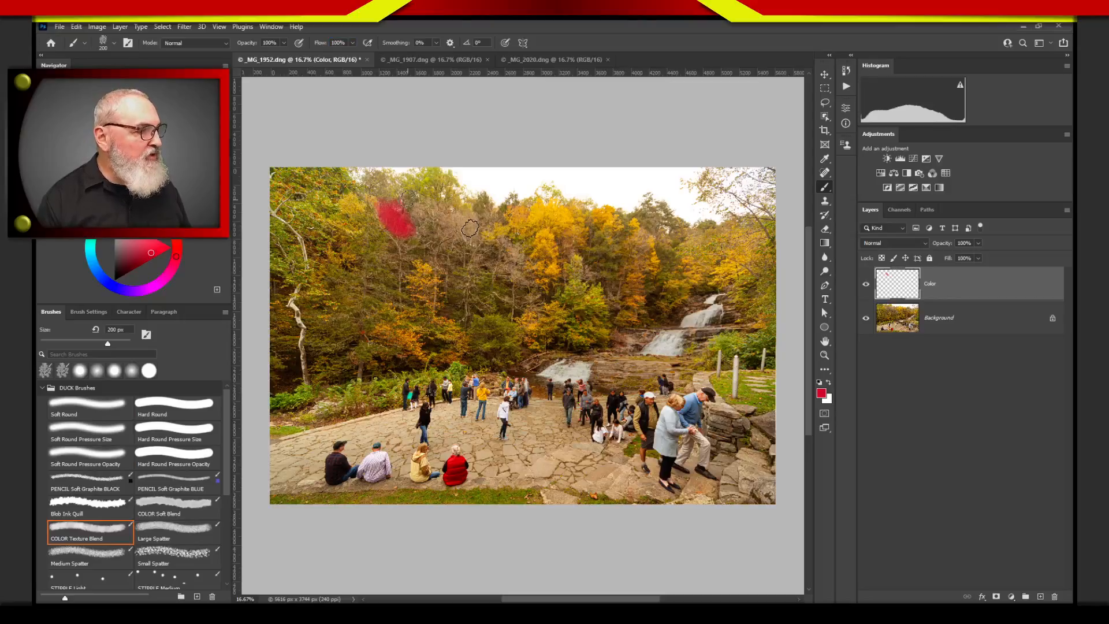
- Paint red over the bare trees at the upper left, down the slope toward the centre, and in two dabs left of the waterfall
left_click(417, 211)
left_click_drag(424, 215, 461, 226)
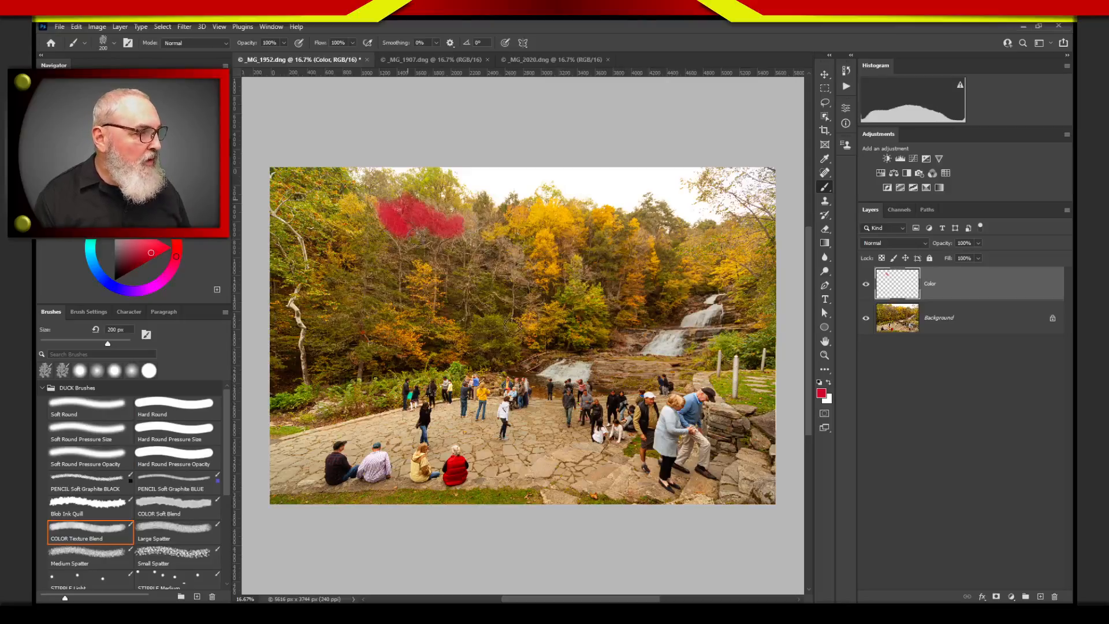
left_click_drag(416, 237, 471, 238)
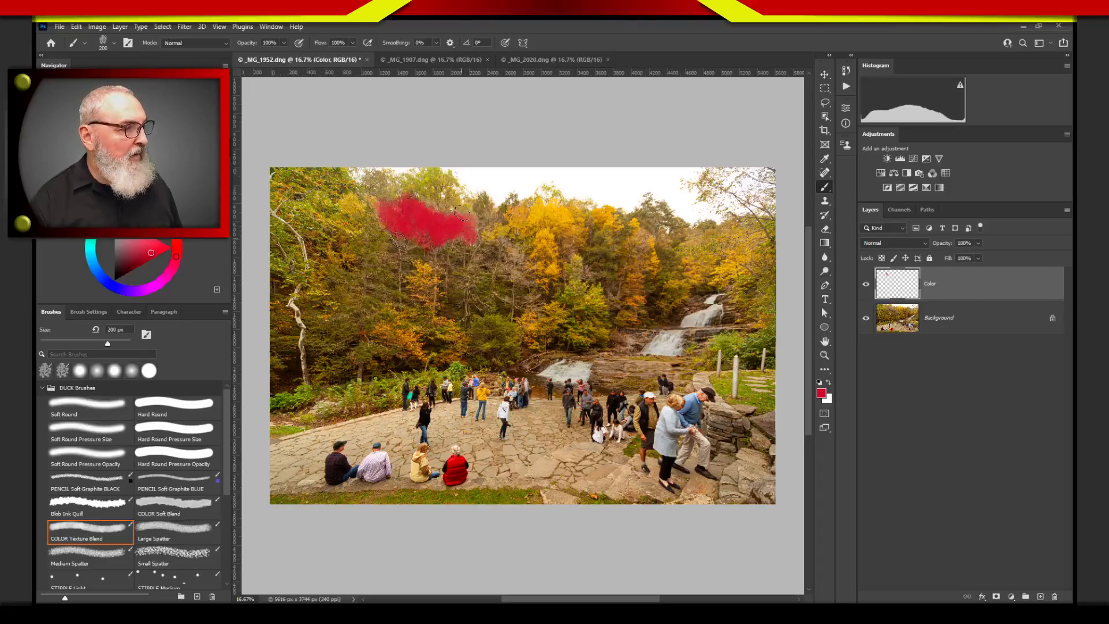
mouse_move(399, 240)
left_mouse_down()
mouse_move(396, 206)
mouse_move(379, 212)
left_mouse_up()
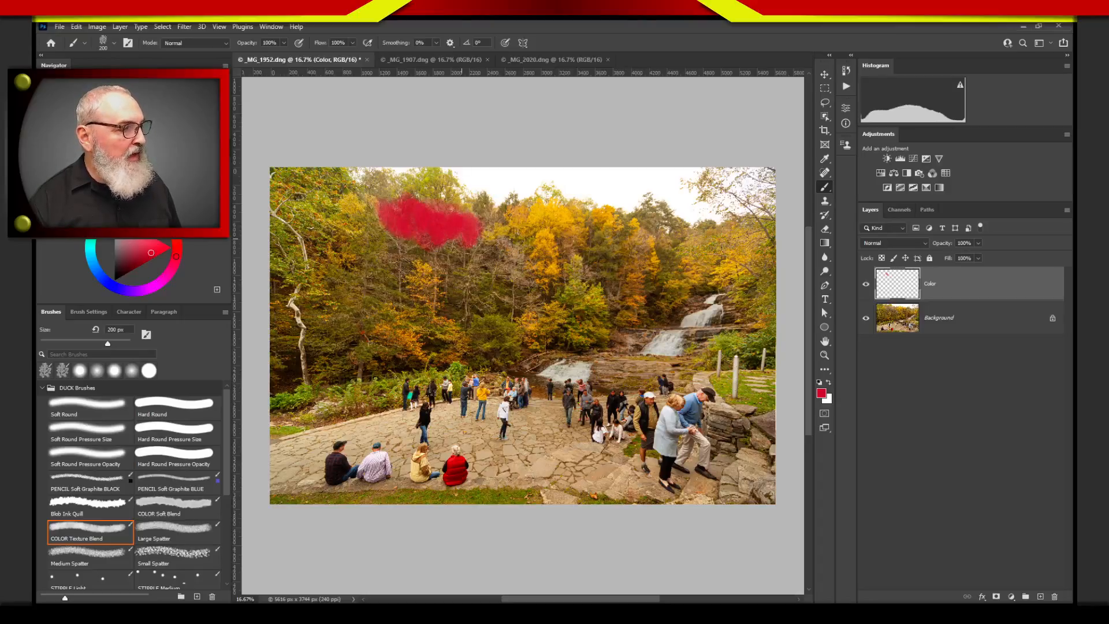
left_click_drag(490, 249, 522, 279)
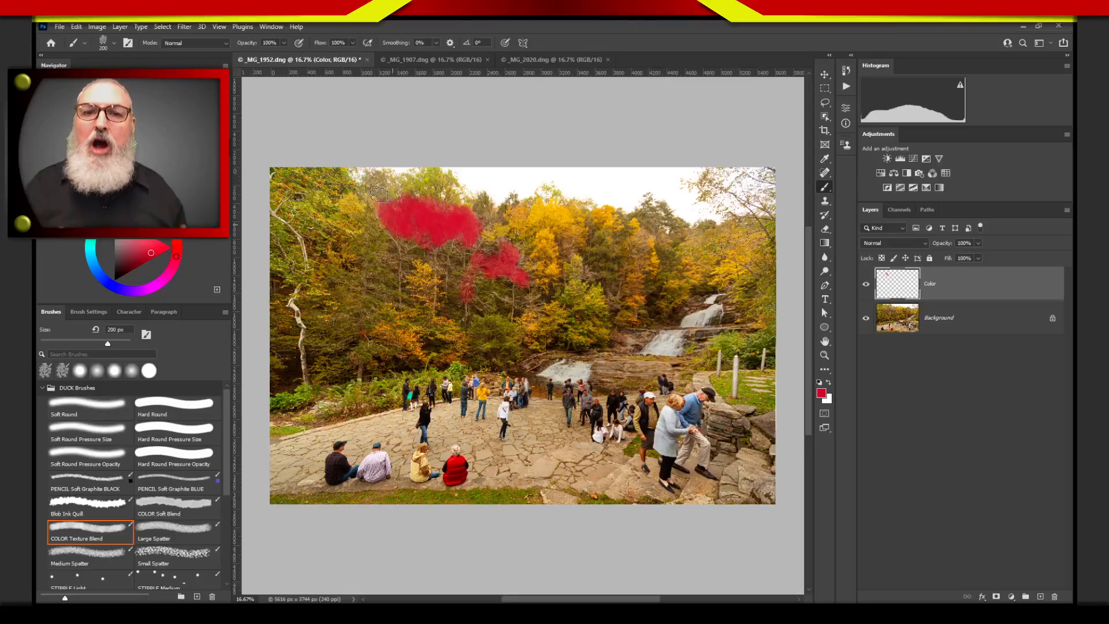
left_click_drag(379, 194, 378, 214)
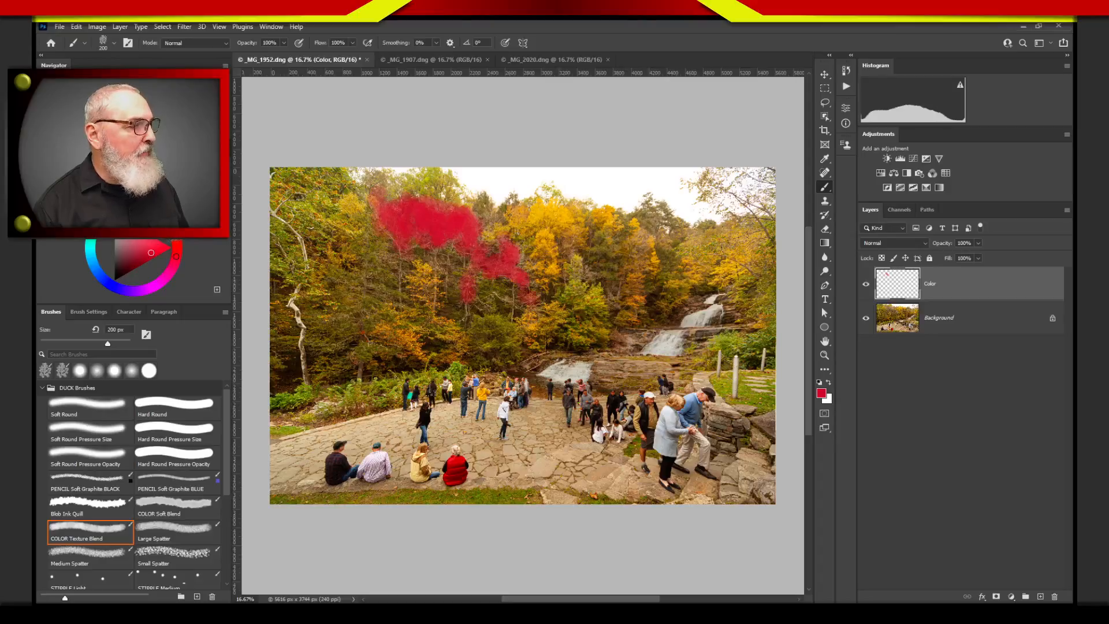
left_click(589, 272)
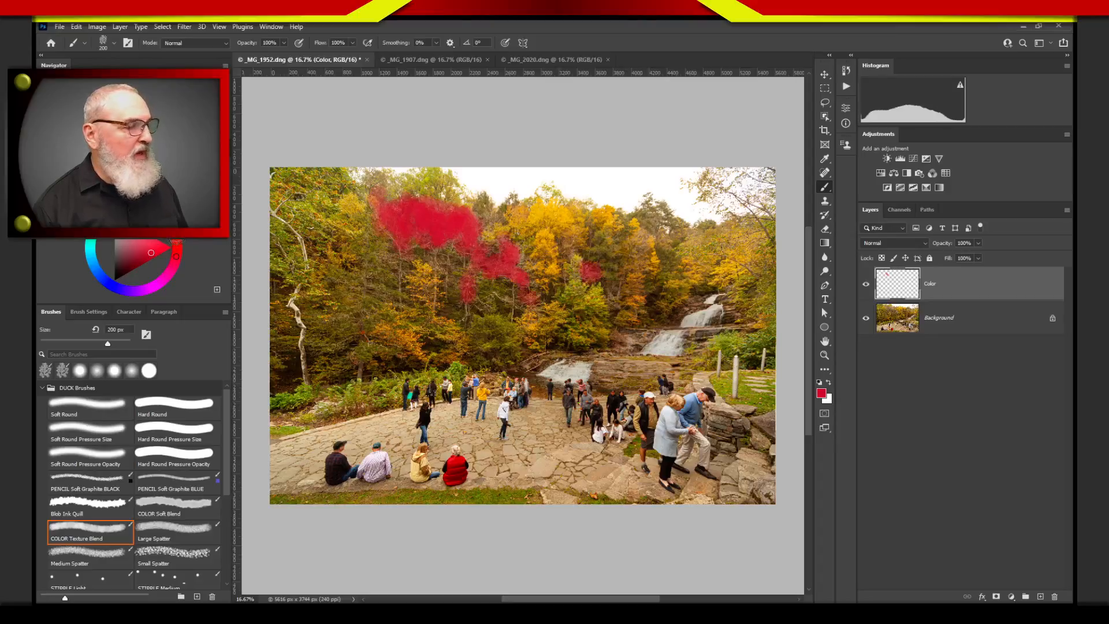
left_click(611, 300)
- Choose a bright orange foreground colour and paint over and around the red dabs on the trees left of the waterfall
left_click(147, 250)
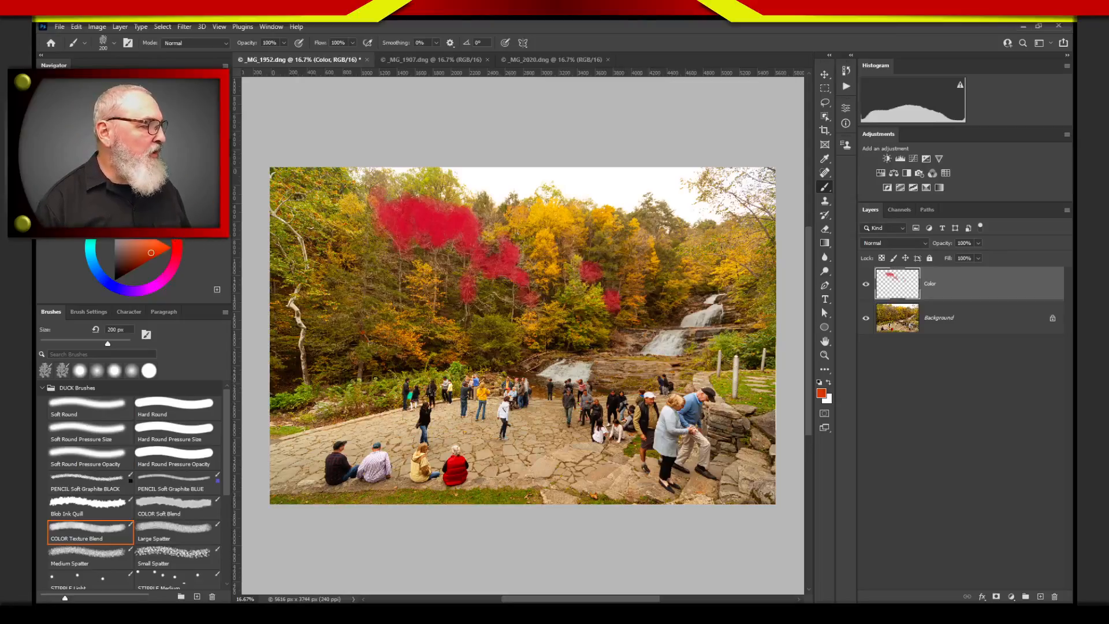
left_click(156, 247)
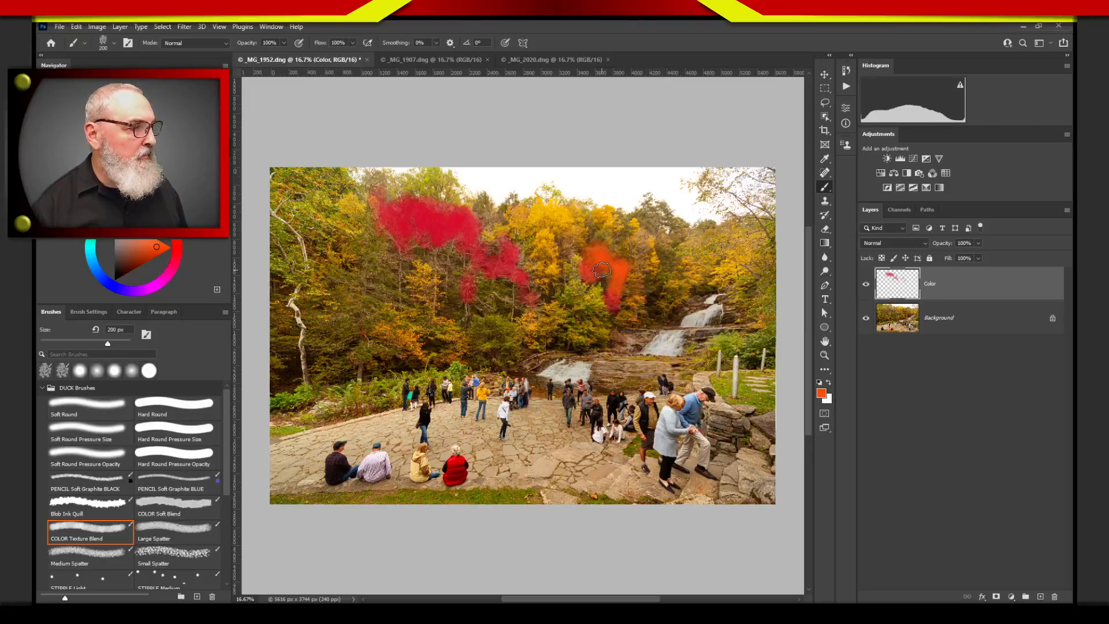
key("z")
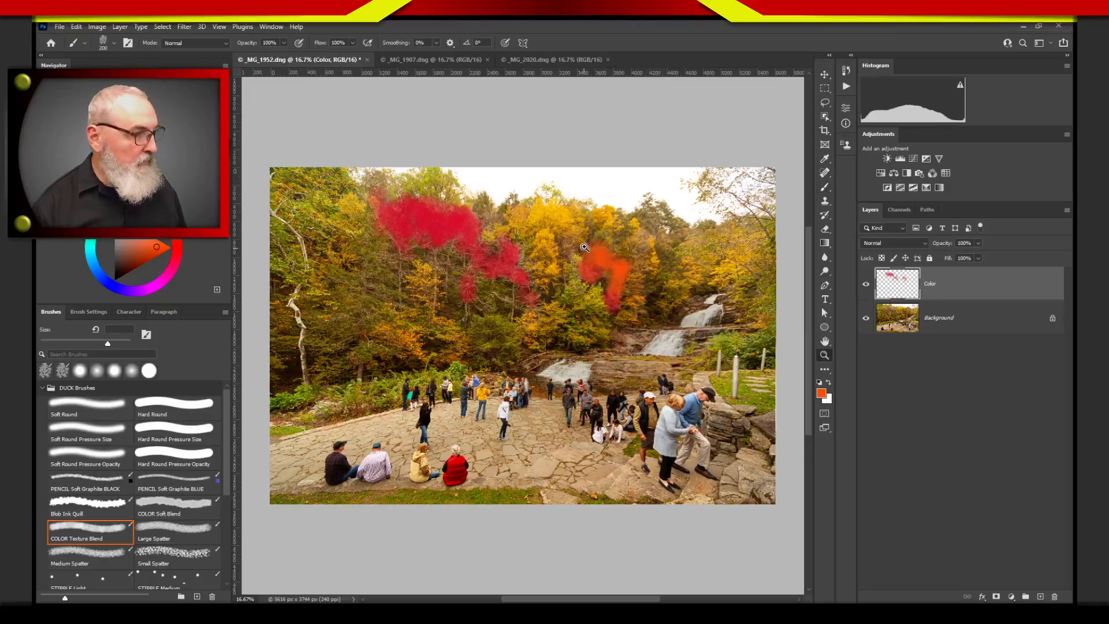
left_click_drag(543, 219, 675, 423)
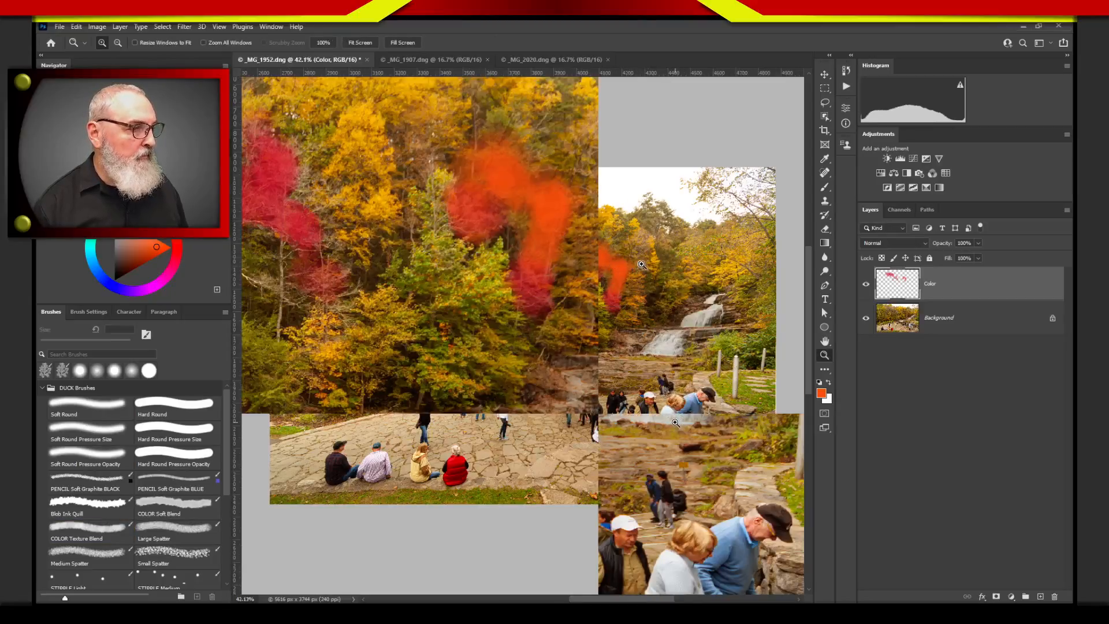
key("b")
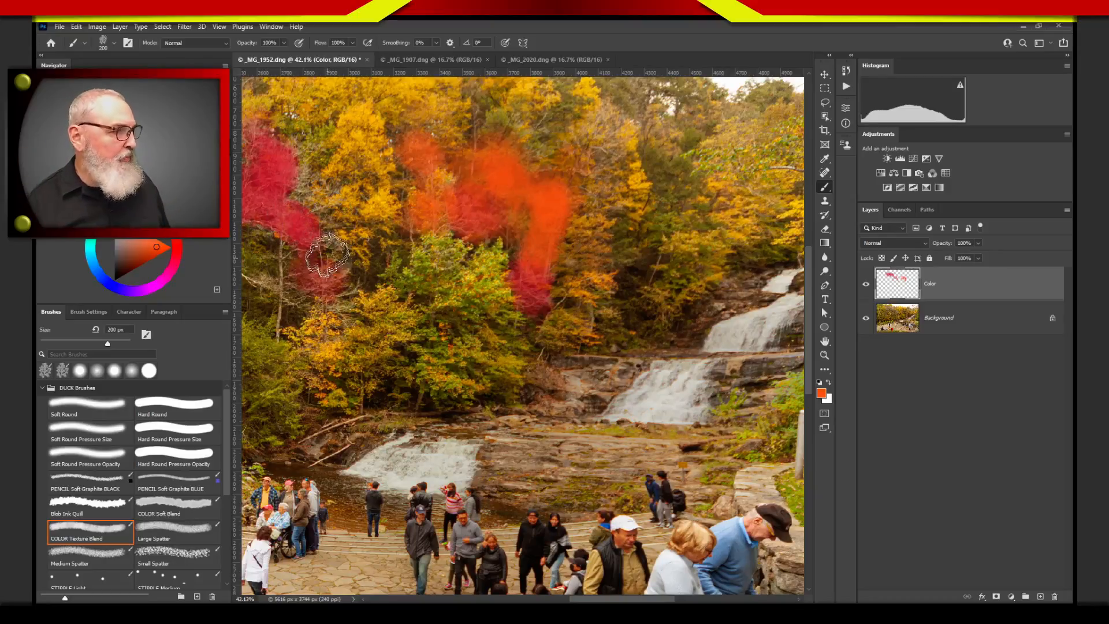
- Sample the red from the painted foliage and extend the red areas over the upper-left and central trees
left_click_drag(360, 306, 572, 329)
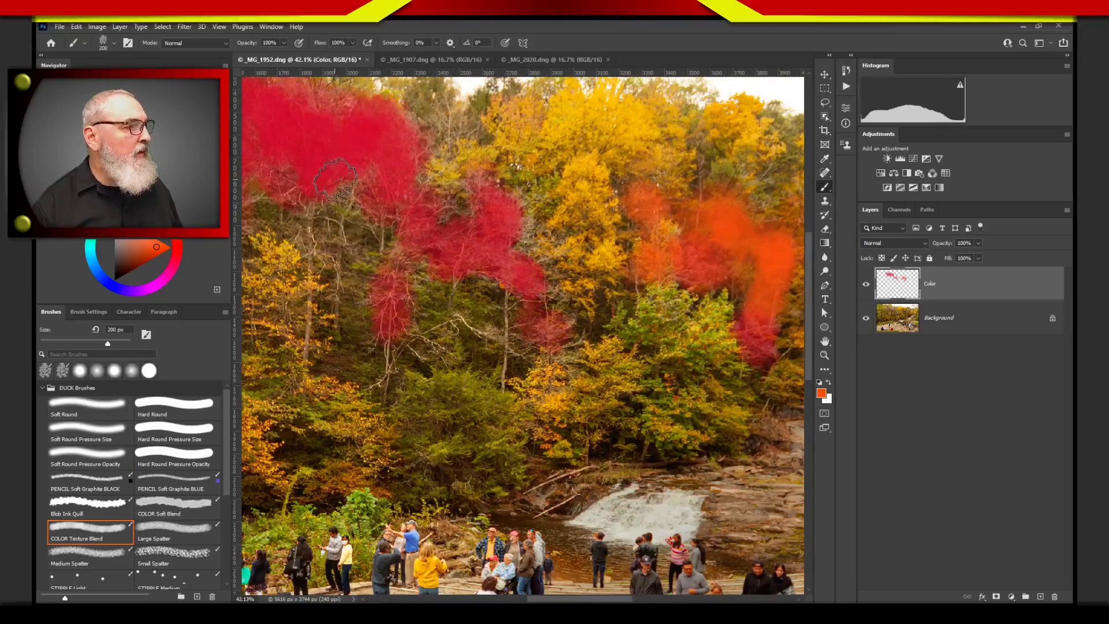
left_click(365, 137, "alt")
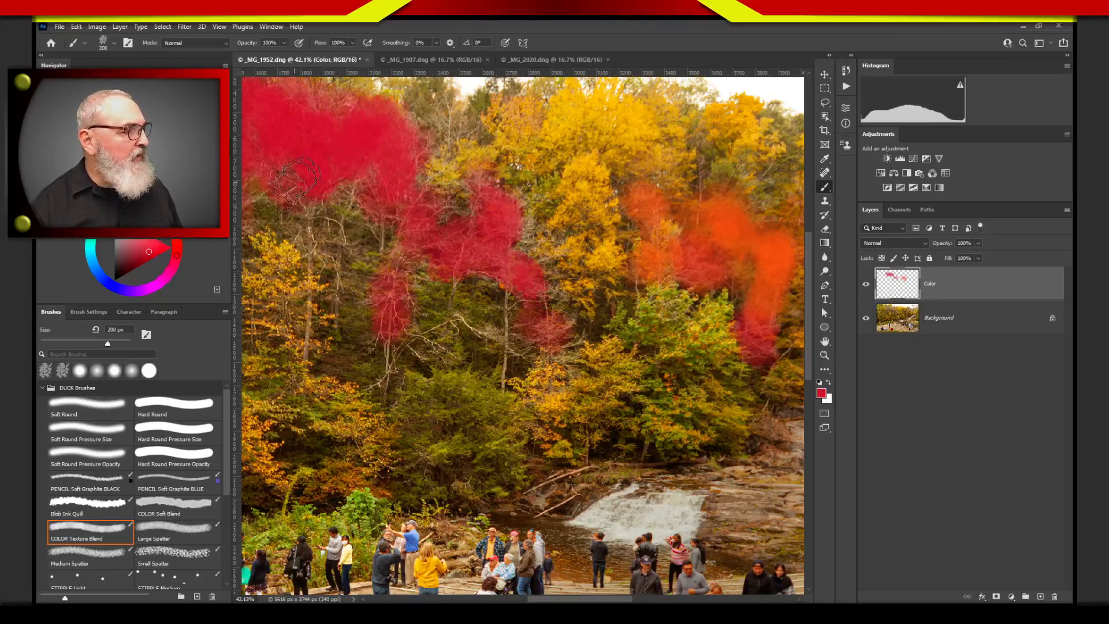
left_click_drag(420, 138, 353, 192)
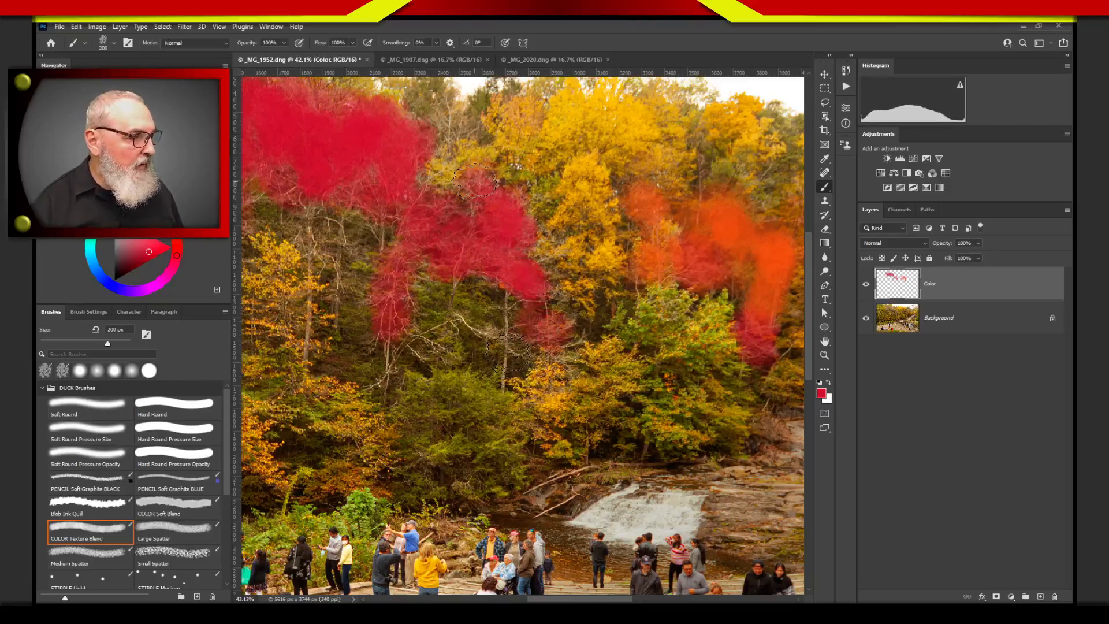
- Choose a pink foreground colour and paint over the green bush left of the lower waterfall
mouse_move(556, 280)
left_mouse_down()
mouse_move(438, 357)
mouse_move(554, 285)
left_mouse_up()
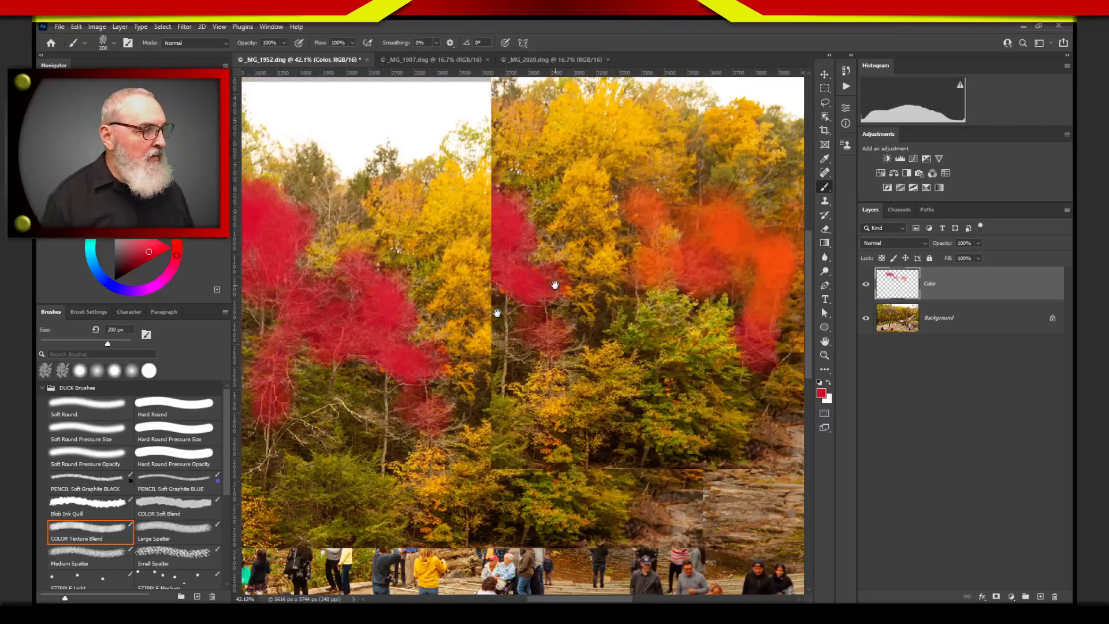
left_click_drag(444, 382, 563, 286)
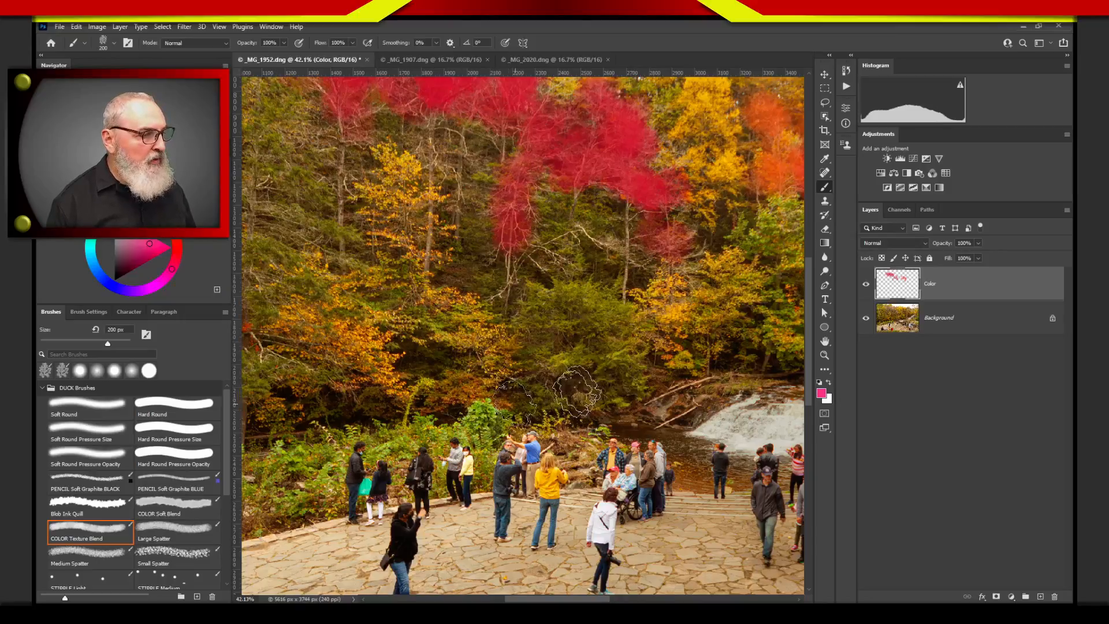
left_click_drag(535, 389, 615, 383)
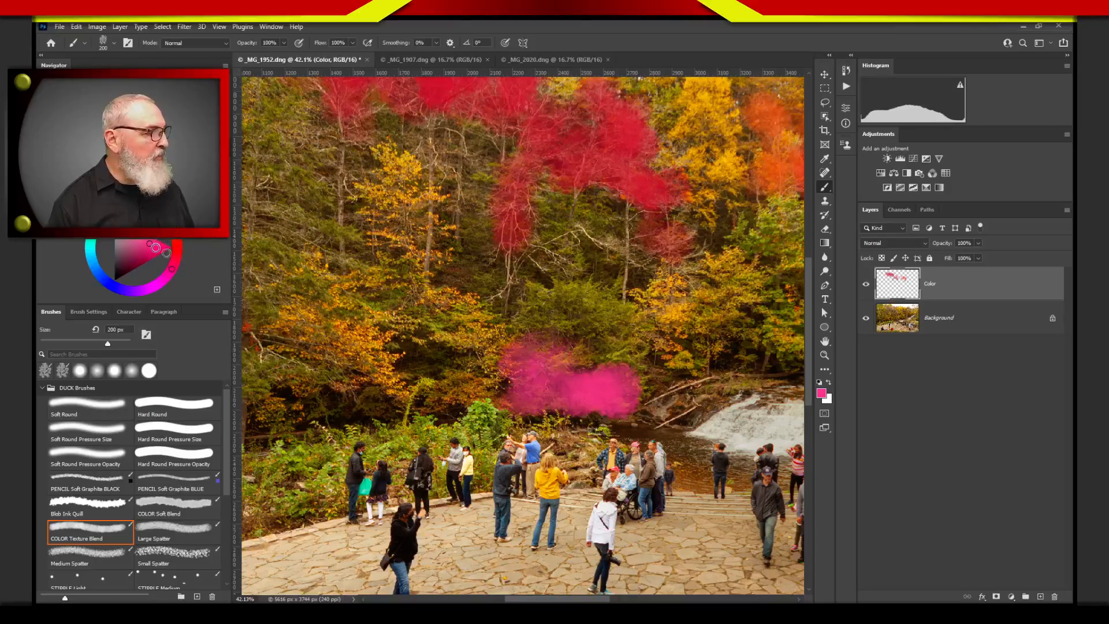
mouse_move(563, 369)
left_mouse_down()
mouse_move(601, 372)
mouse_move(592, 364)
mouse_move(573, 387)
mouse_move(559, 362)
mouse_move(574, 379)
left_mouse_up()
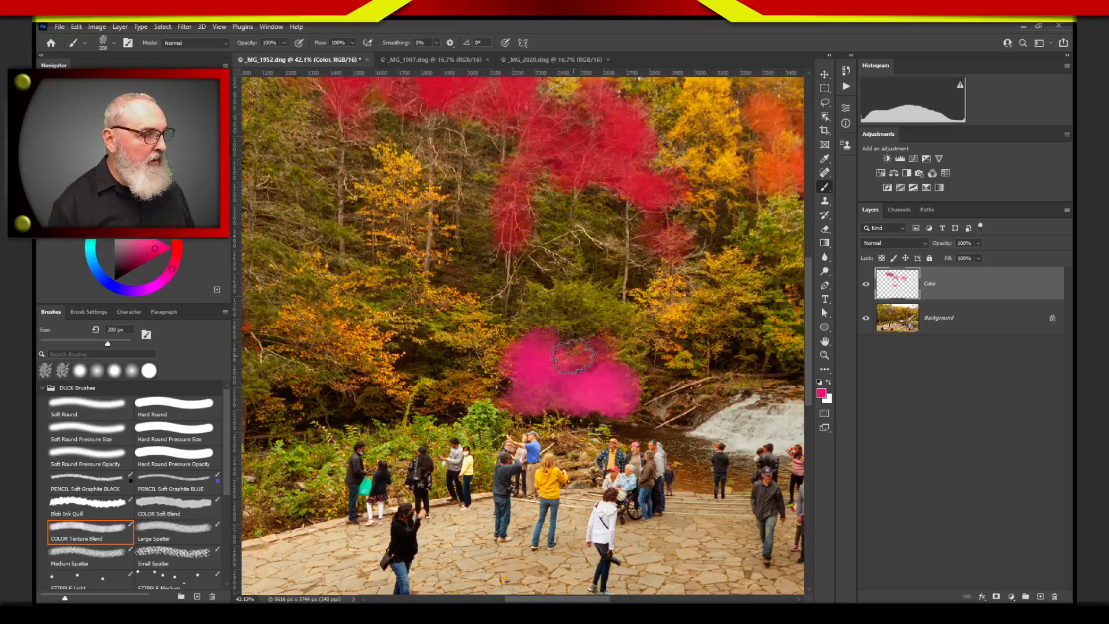
mouse_move(591, 327)
left_mouse_down()
mouse_move(560, 302)
mouse_move(598, 306)
mouse_move(530, 313)
mouse_move(577, 298)
mouse_move(627, 348)
mouse_move(586, 324)
mouse_move(564, 342)
mouse_move(544, 324)
mouse_move(531, 345)
mouse_move(575, 342)
mouse_move(573, 332)
mouse_move(589, 417)
mouse_move(635, 352)
mouse_move(616, 320)
mouse_move(548, 360)
mouse_move(573, 415)
mouse_move(595, 345)
mouse_move(574, 424)
mouse_move(629, 377)
mouse_move(629, 398)
mouse_move(612, 401)
mouse_move(624, 356)
mouse_move(584, 371)
left_mouse_up()
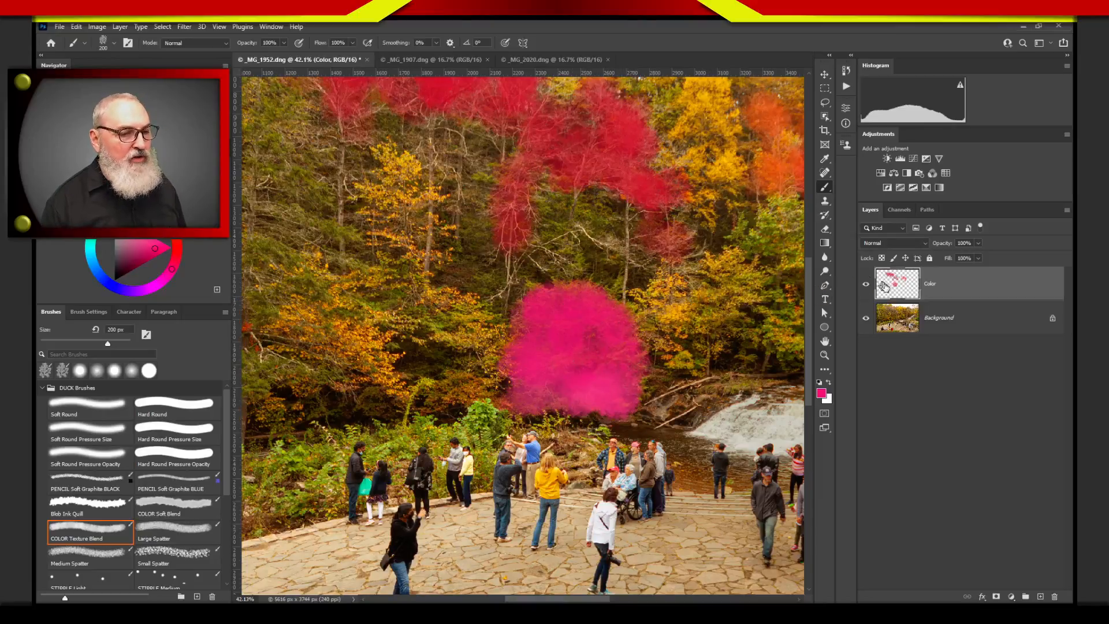
- Paint pink over the red patch above the pink bush on the Color layer with the Background layer temporarily hidden
left_click(866, 318)
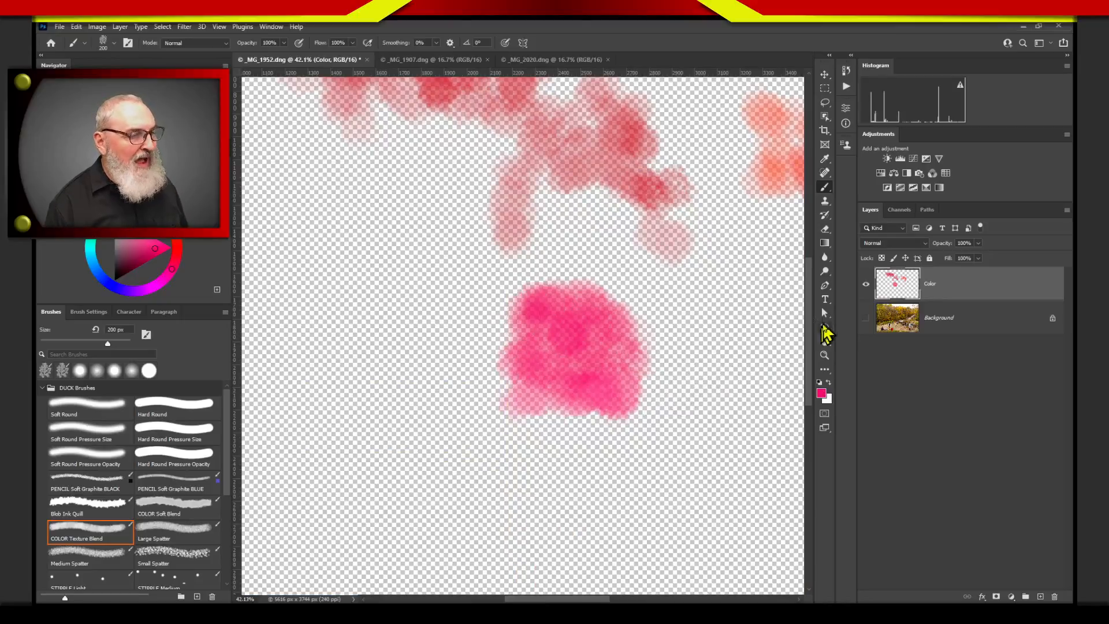
left_click_drag(810, 311, 806, 263)
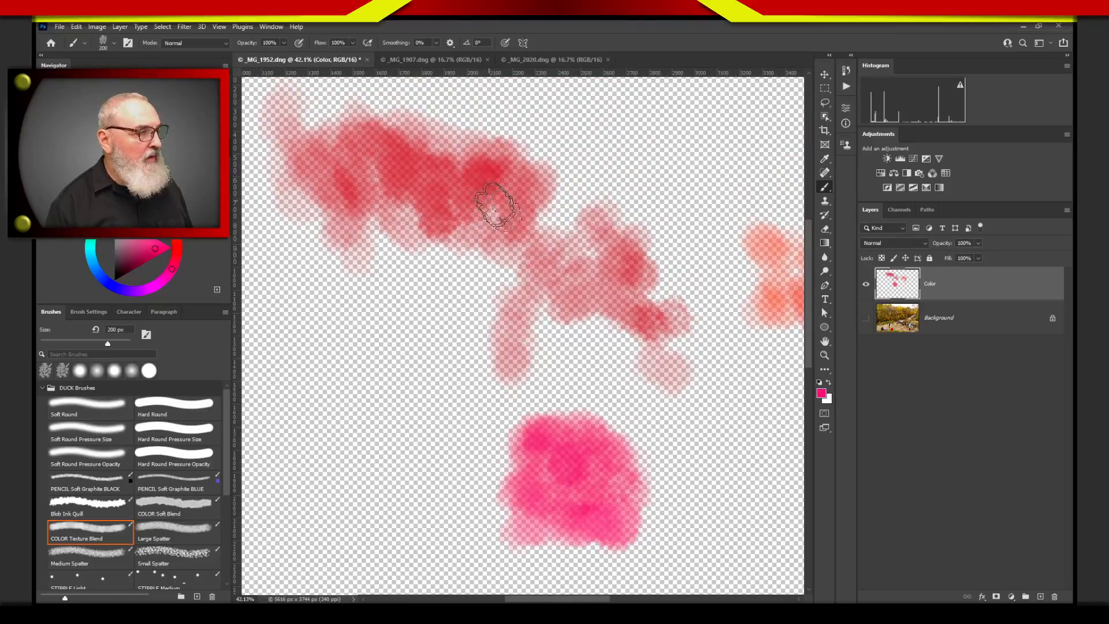
mouse_move(590, 284)
left_mouse_down()
mouse_move(519, 353)
mouse_move(574, 293)
mouse_move(627, 302)
left_mouse_up()
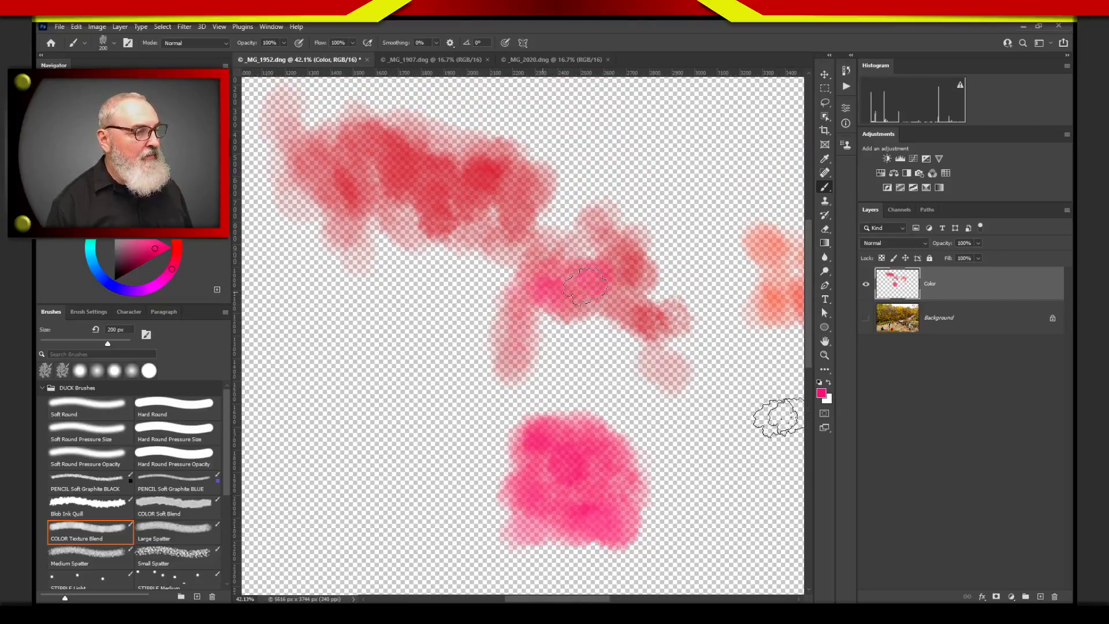
left_click(866, 318)
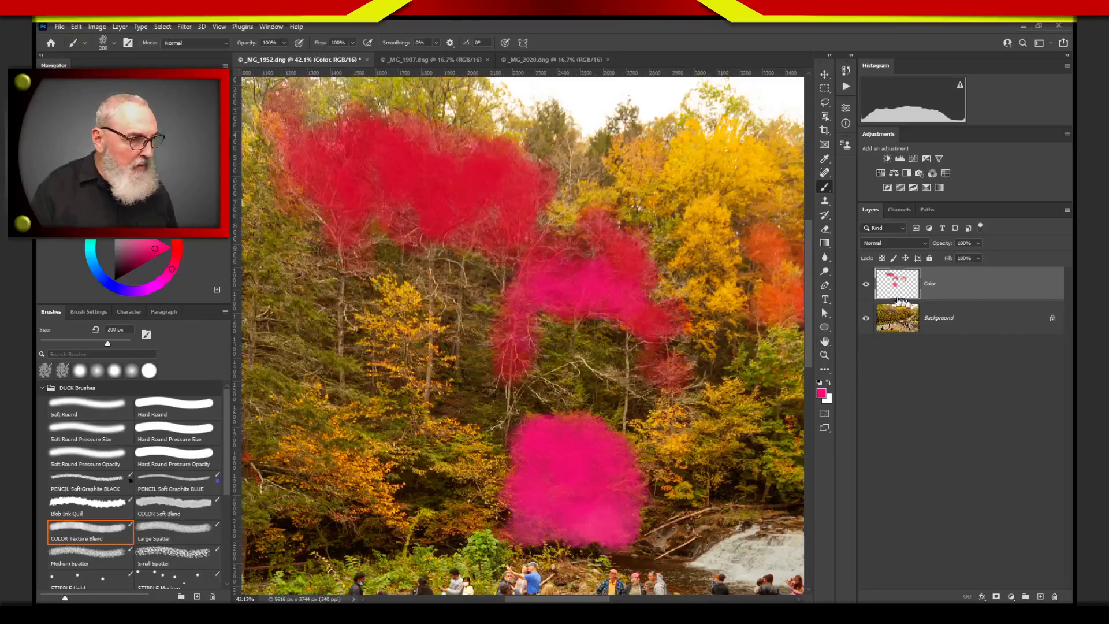
- Set the Color layer's blend mode to Color
key("ctrl+0")
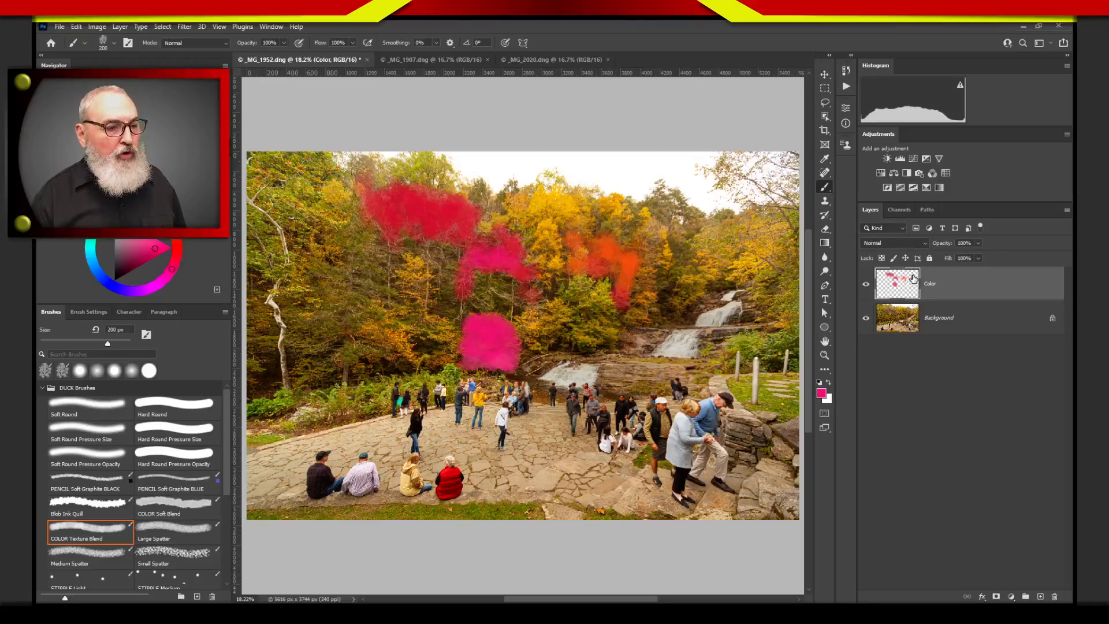
left_click(923, 243)
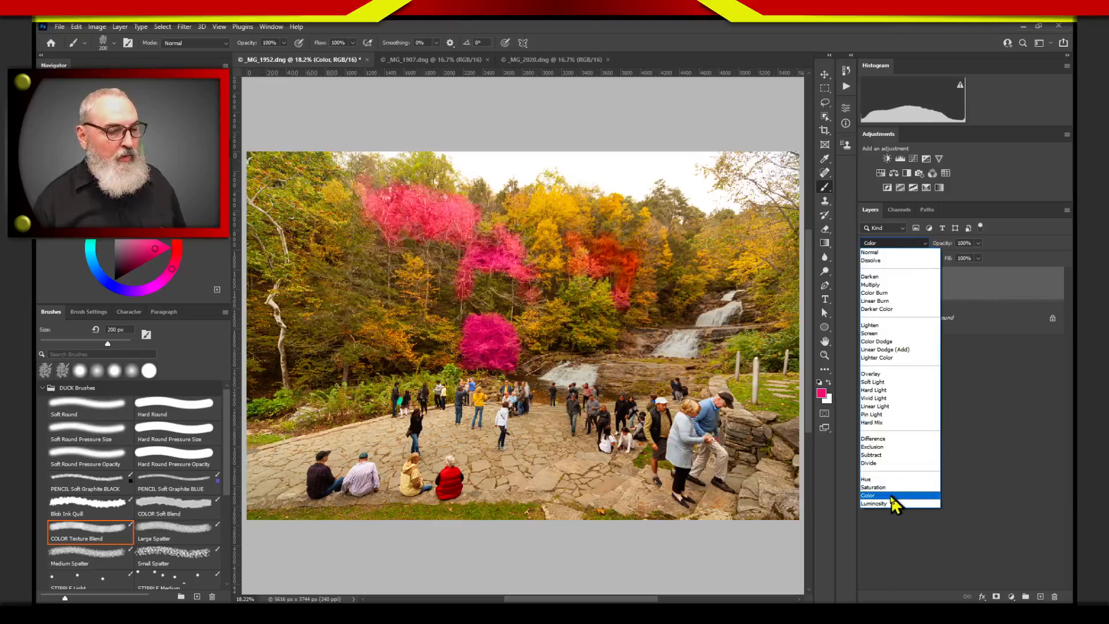
left_click(873, 496)
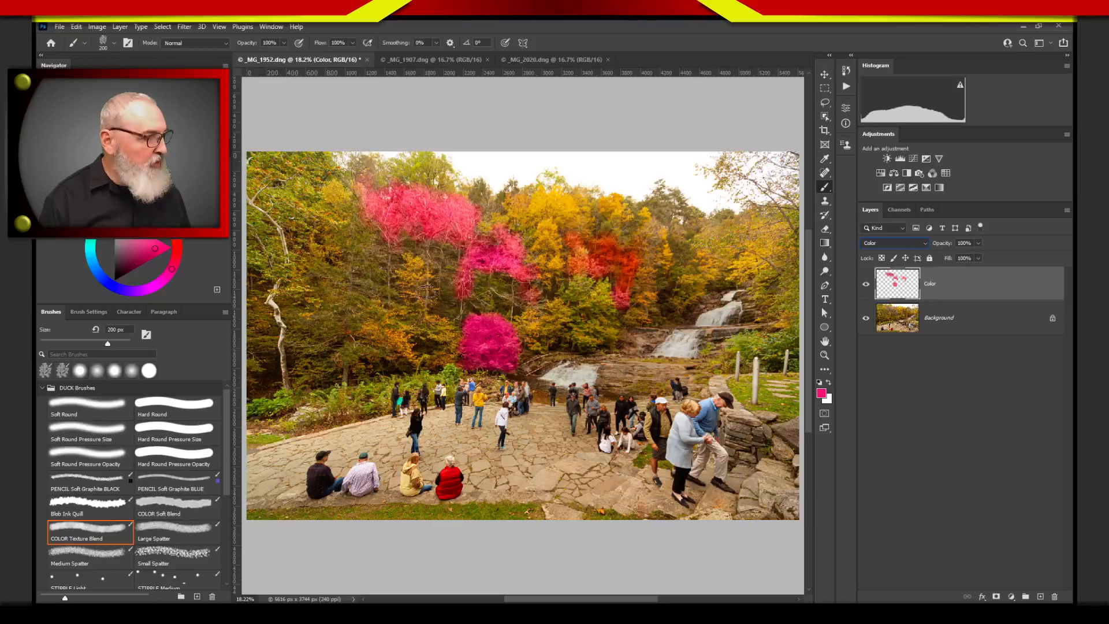
- Paint the upper-left trees golden yellow and the trees around the white trunk's base bright orange-red, using colours sampled from the foliage
left_click(558, 200, "alt")
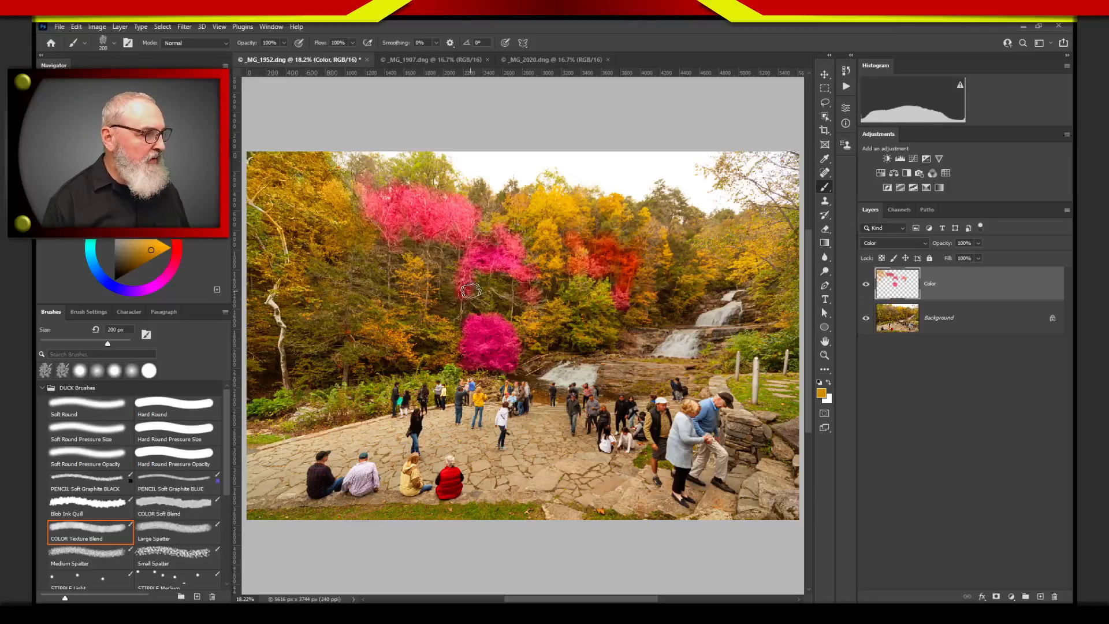
key("alt")
left_click(615, 257, "alt")
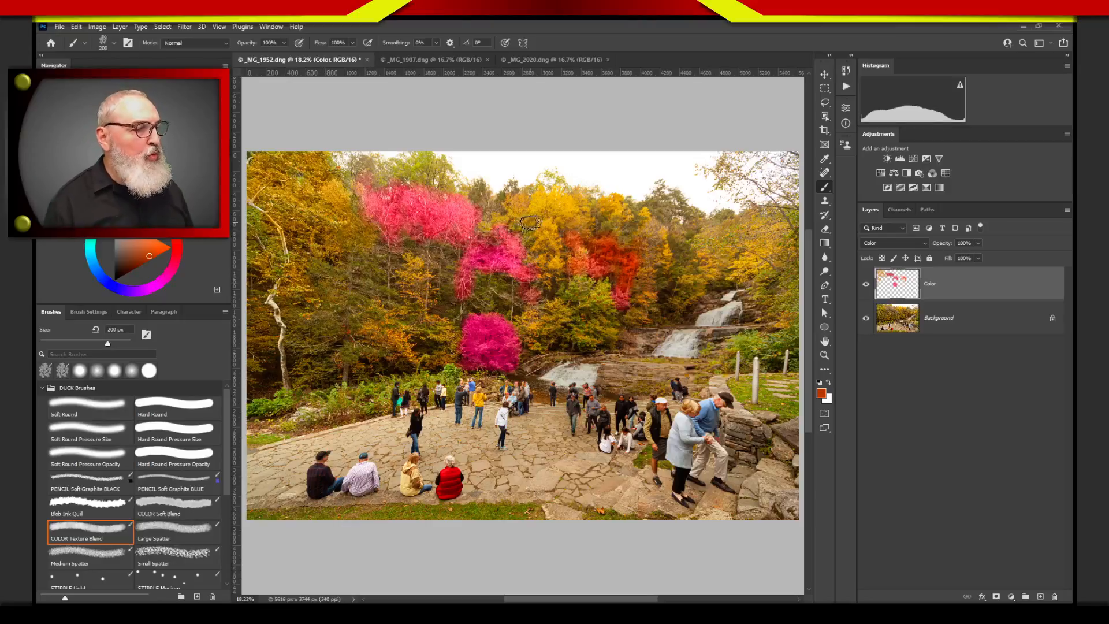
left_click(627, 269, "alt")
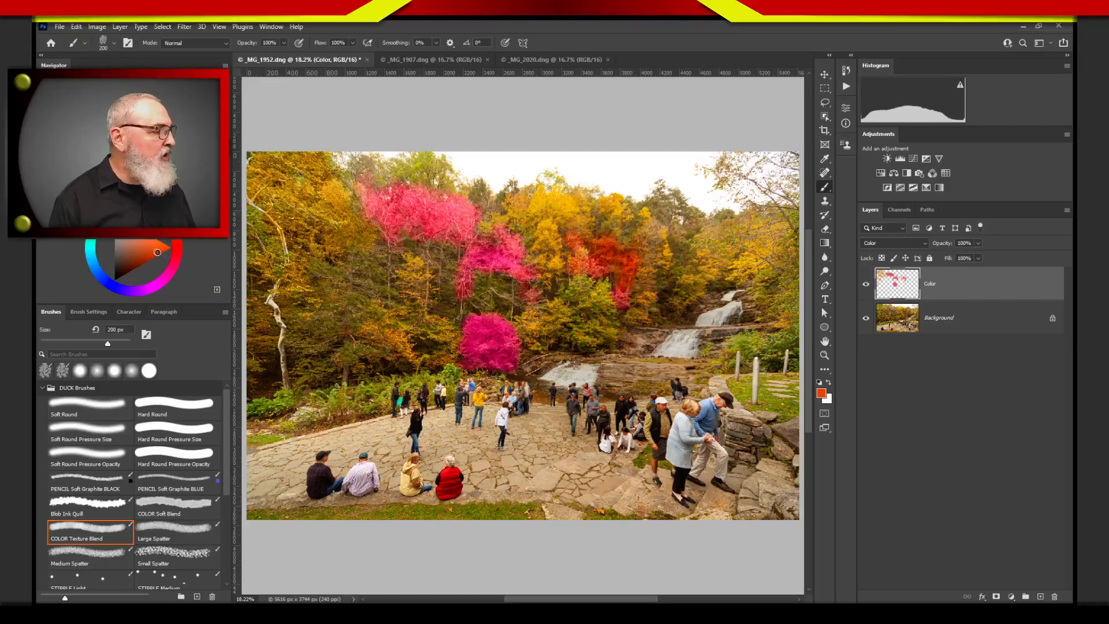
left_click_drag(147, 254, 157, 252)
mouse_move(252, 292)
left_mouse_down()
mouse_move(261, 366)
mouse_move(271, 350)
mouse_move(249, 327)
mouse_move(287, 323)
left_mouse_up()
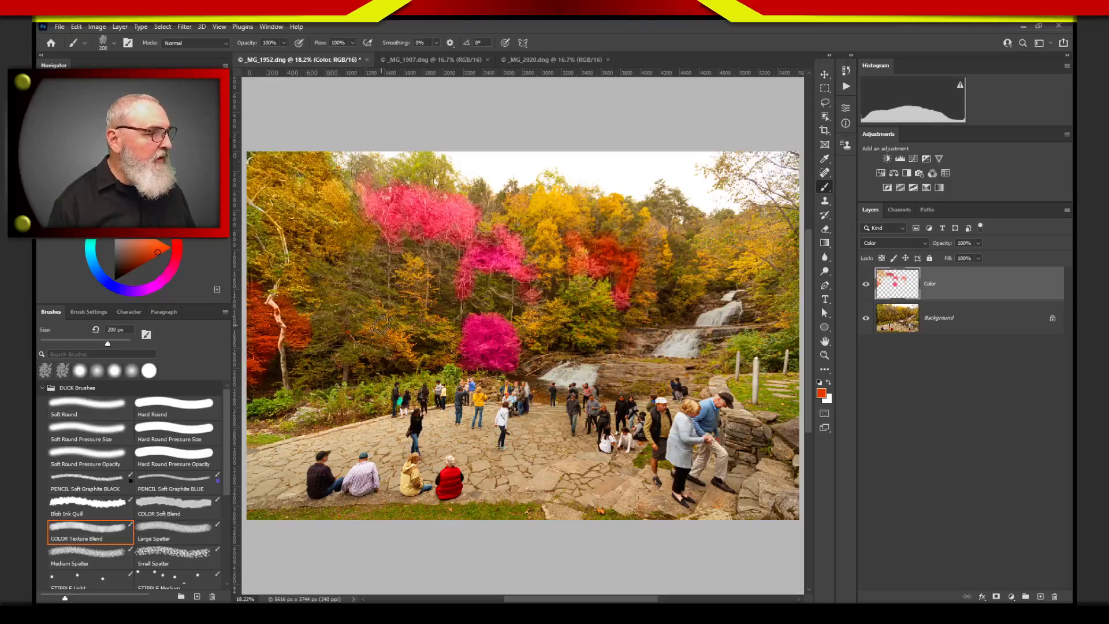
- Paint the trees right of the white trunk with crimson sampled from the red foliage, and change the foreground colour to yellow
left_click(448, 235, "alt")
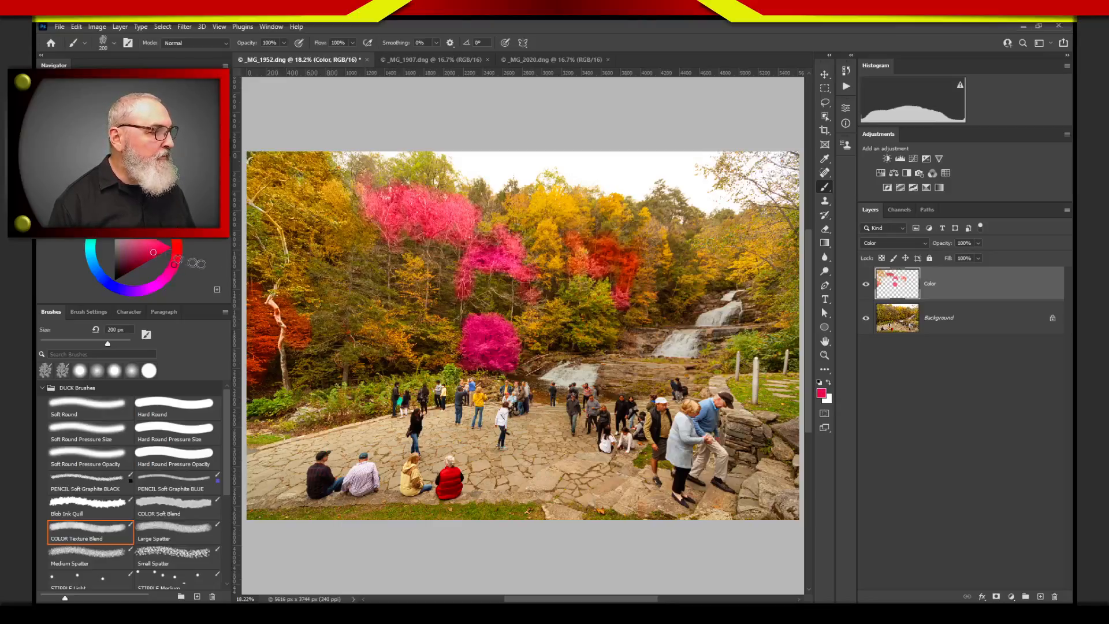
mouse_move(336, 260)
left_mouse_down()
mouse_move(382, 286)
mouse_move(339, 276)
mouse_move(365, 282)
mouse_move(347, 362)
mouse_move(331, 289)
mouse_move(336, 326)
mouse_move(339, 301)
mouse_move(352, 329)
left_mouse_up()
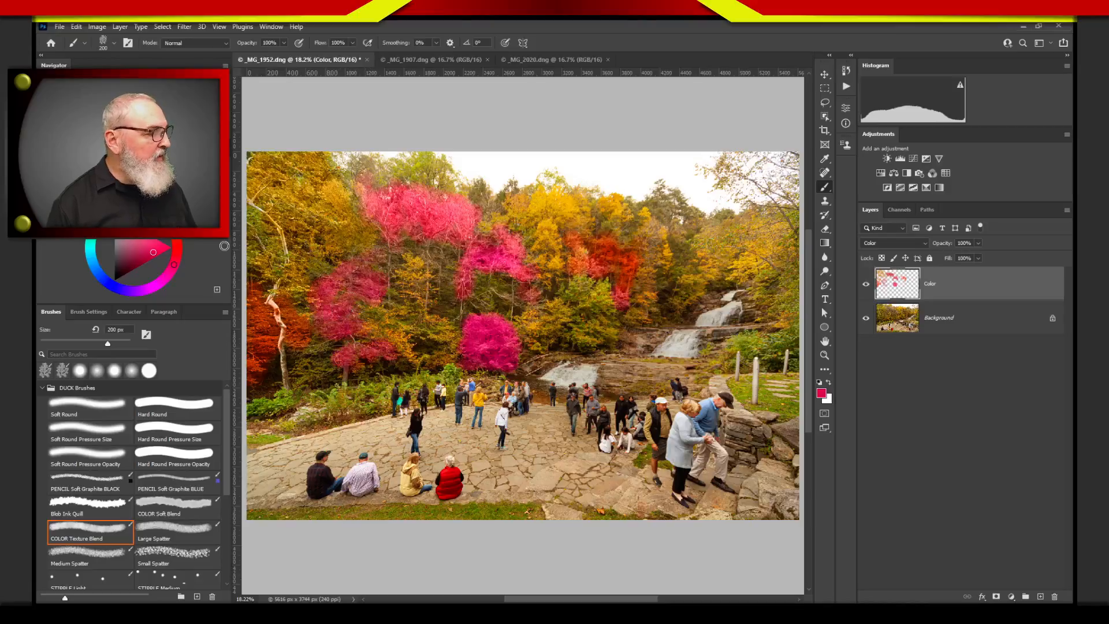
left_click(160, 212)
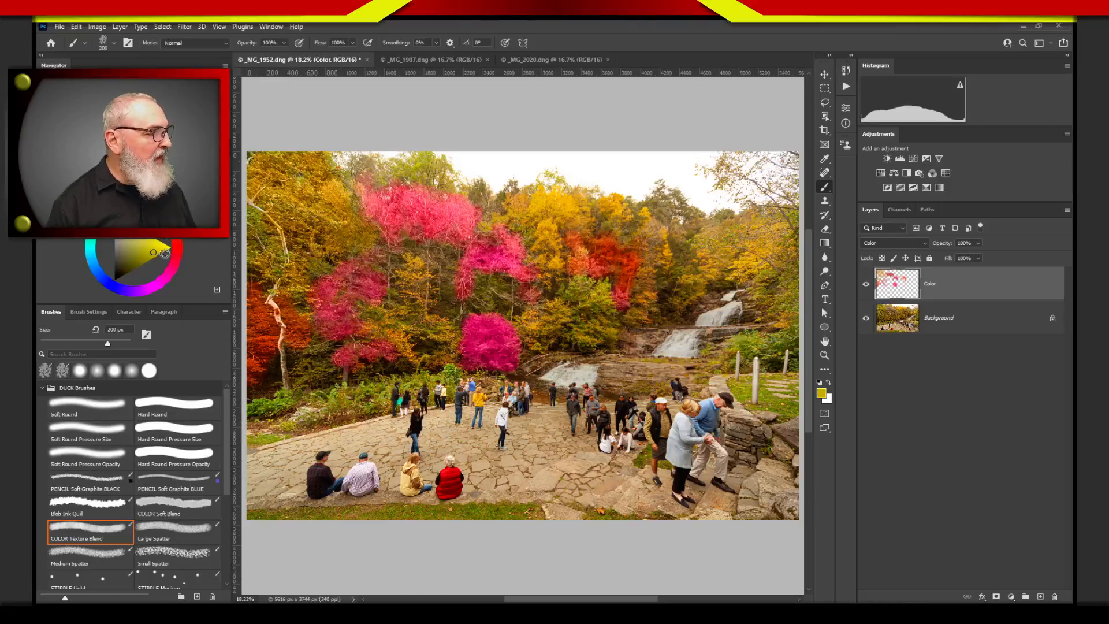
- Paint the trees left of the waterfall and the bush by the stone posts pinkish red, and nearby foliage orange, using colours sampled from the image
left_click_drag(165, 253, 160, 249)
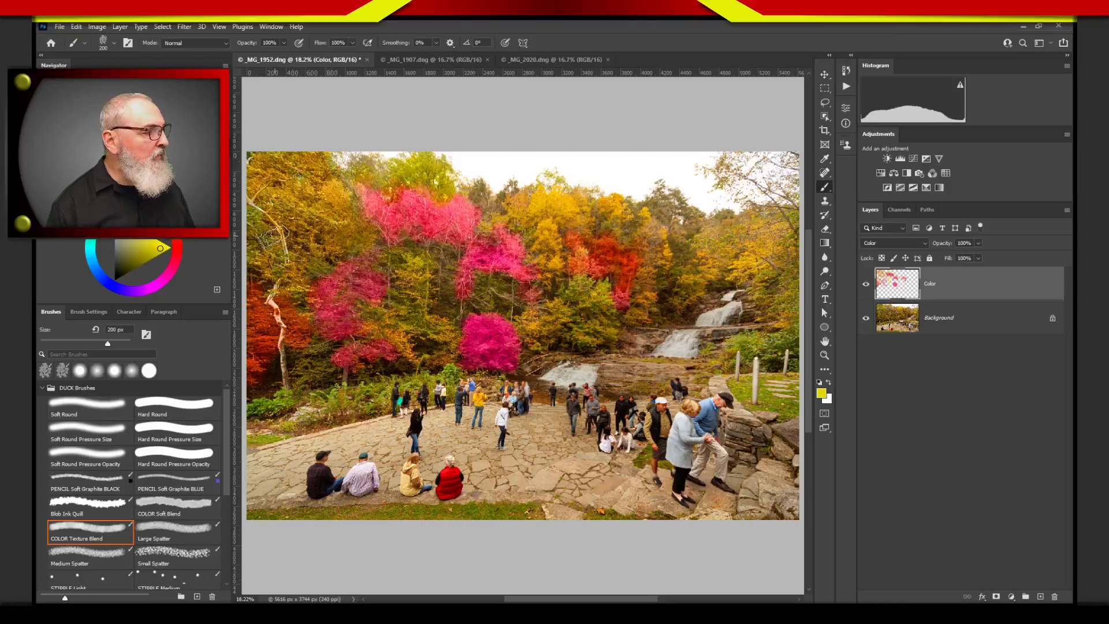
left_click(411, 231, "alt")
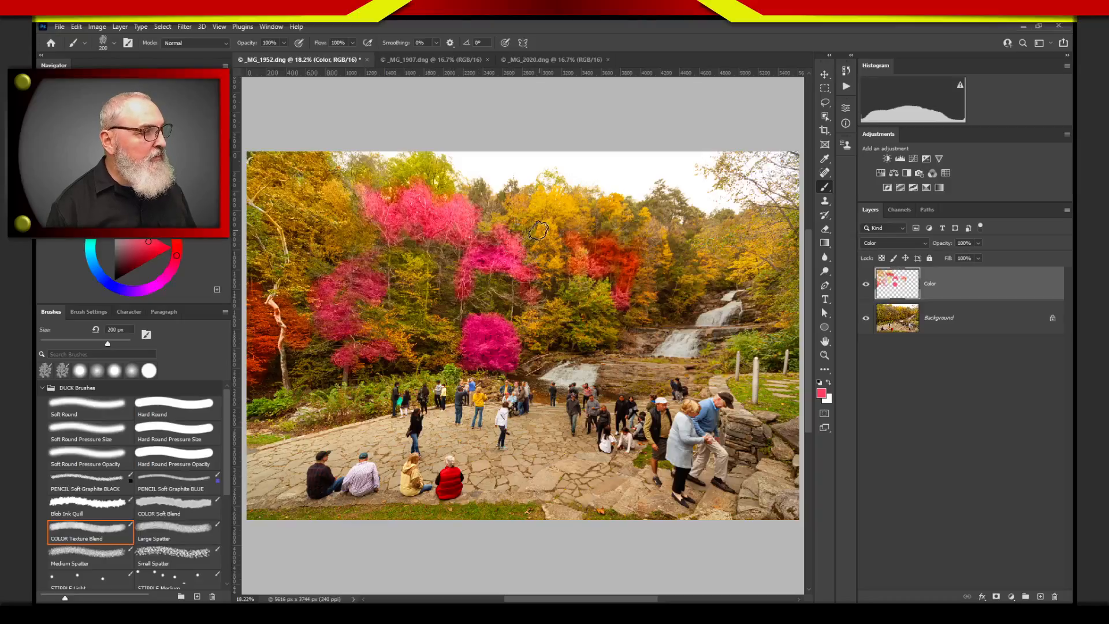
mouse_move(658, 234)
left_mouse_down()
mouse_move(655, 201)
mouse_move(677, 208)
mouse_move(674, 236)
left_mouse_up()
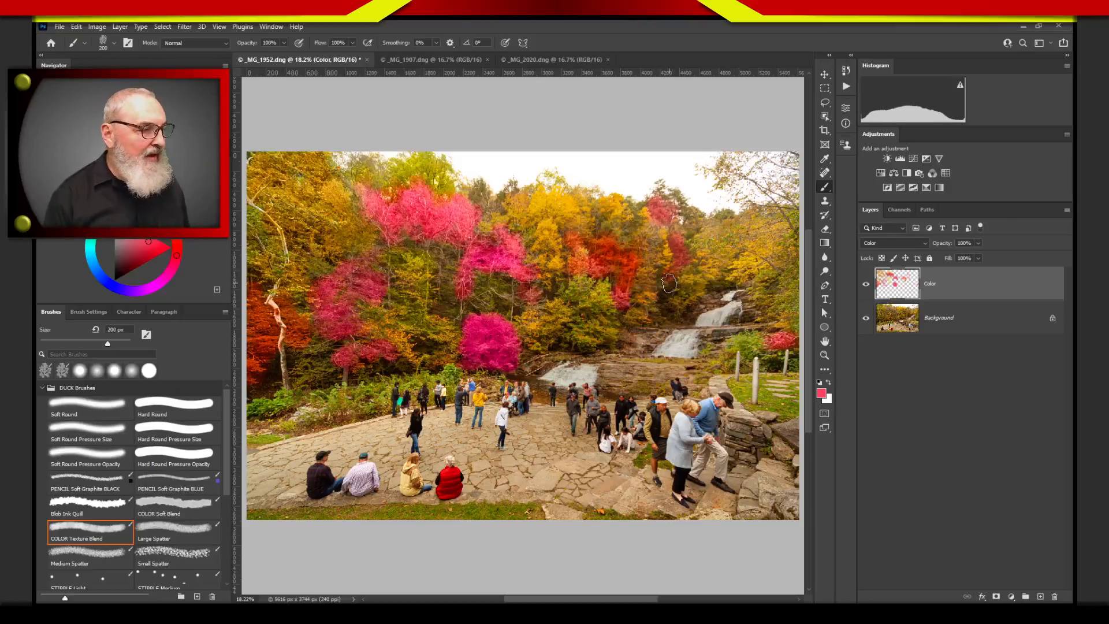
left_click(620, 268, "alt")
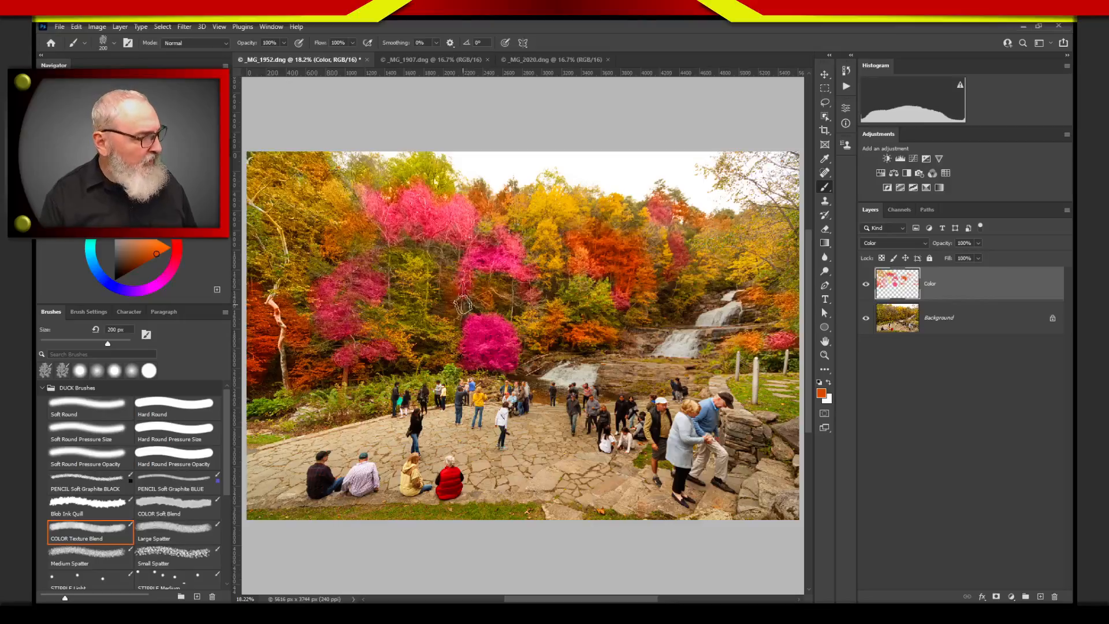
- Paint yellow and pink into the gaps between the central pink trees, using colours sampled from the surrounding foliage
left_click(417, 262, "alt")
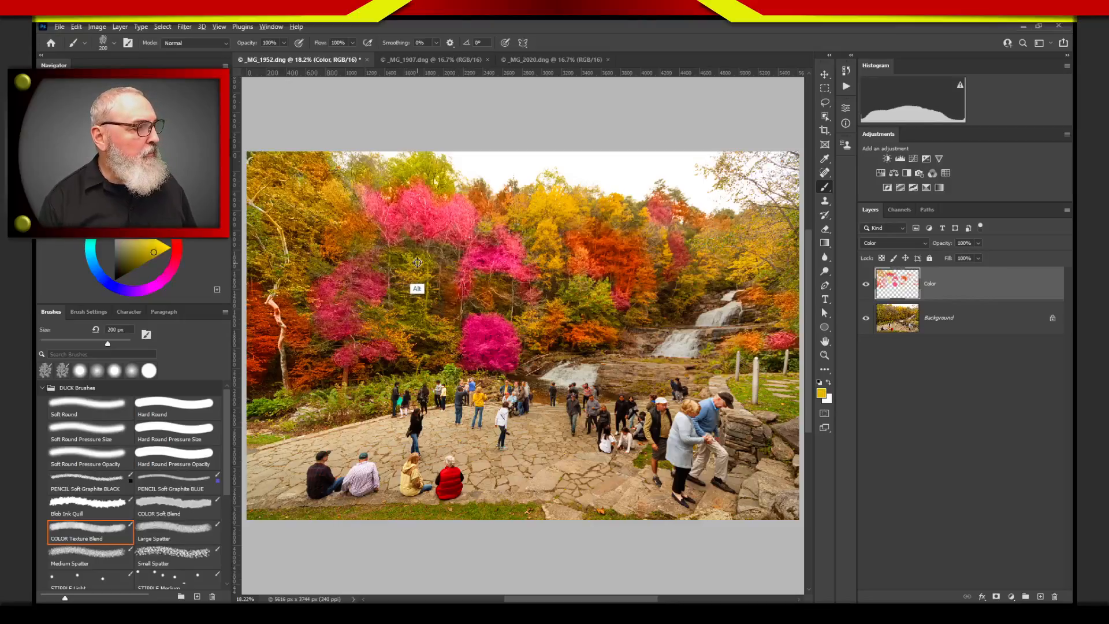
left_click(417, 262, "alt")
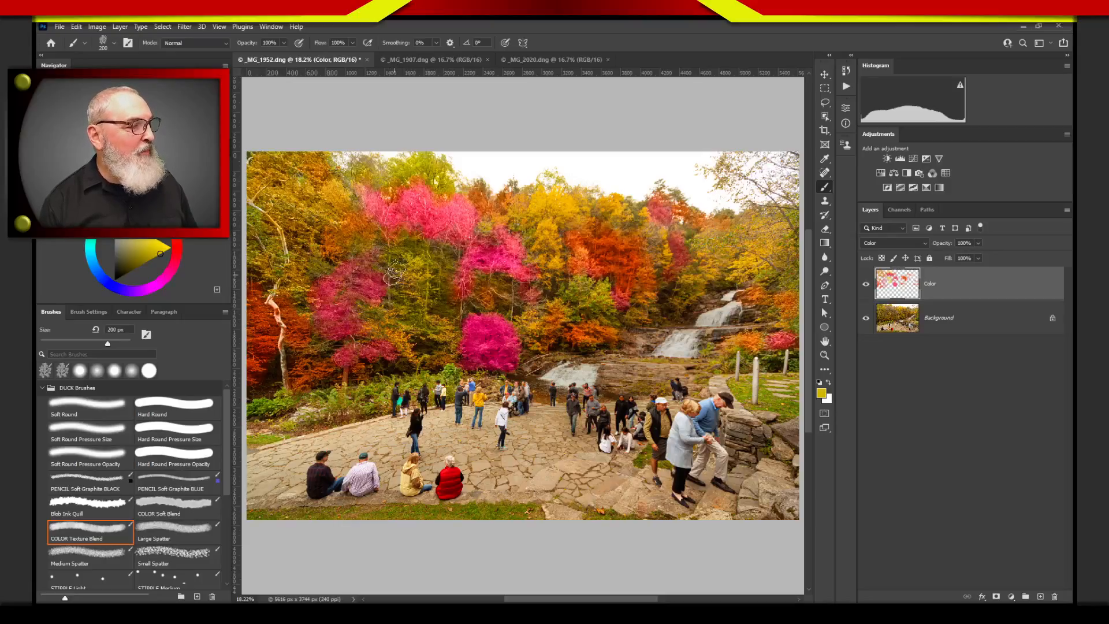
left_click(398, 243, "alt")
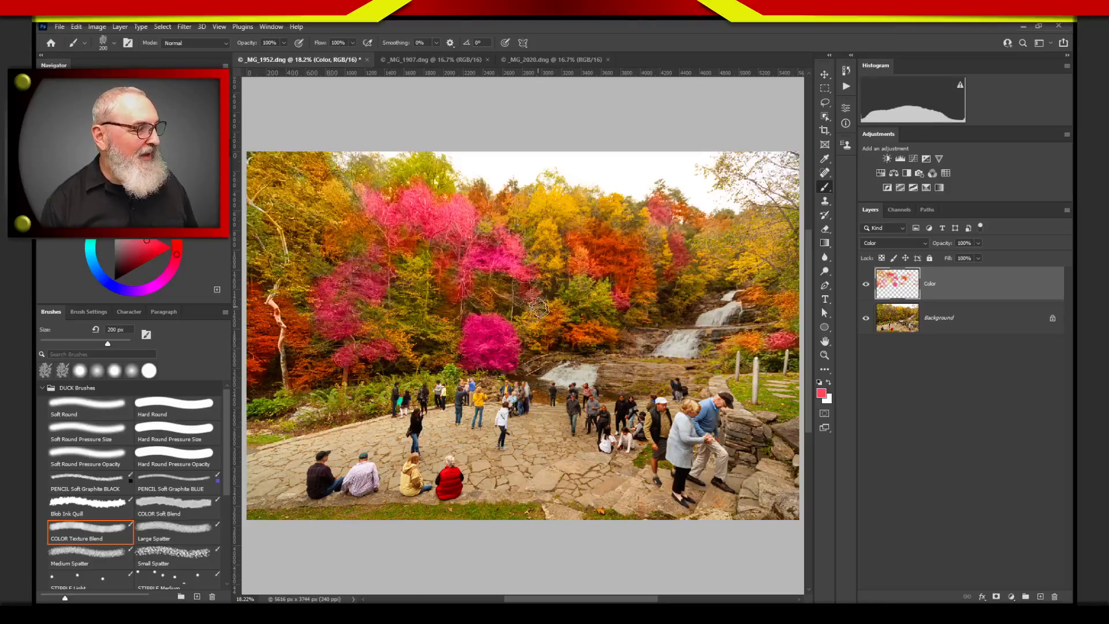
left_click(460, 255, "alt")
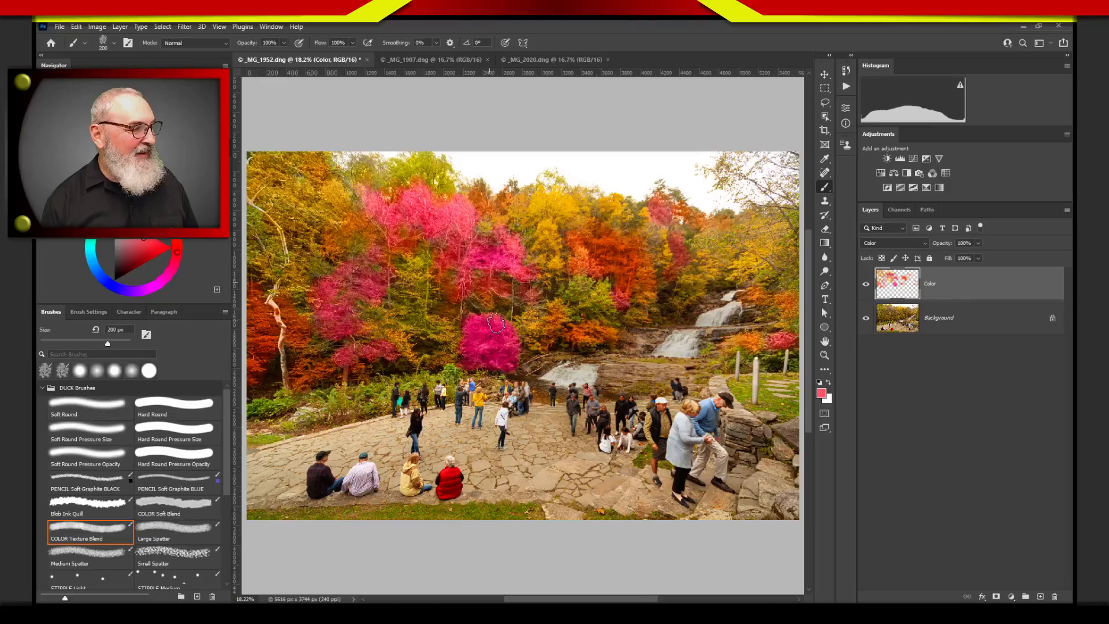
mouse_move(515, 273)
left_mouse_down()
mouse_move(470, 283)
mouse_move(481, 291)
left_mouse_up()
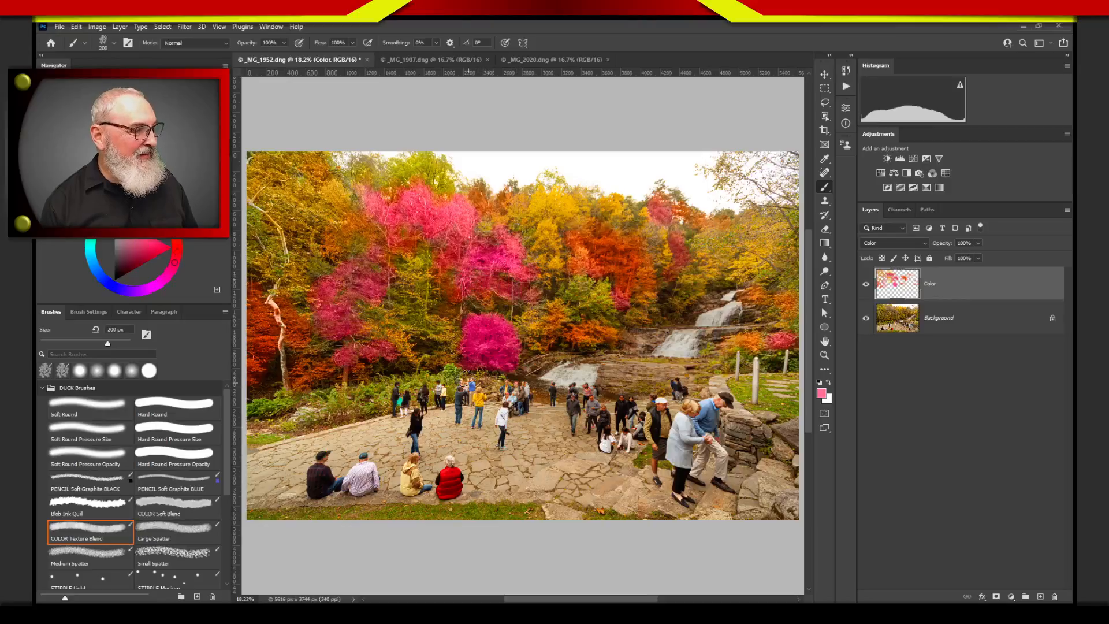
- Extend the magenta bush's left edge with colour sampled from it, and sample golden yellow from the central trees as the foreground colour
left_click(555, 353, "alt")
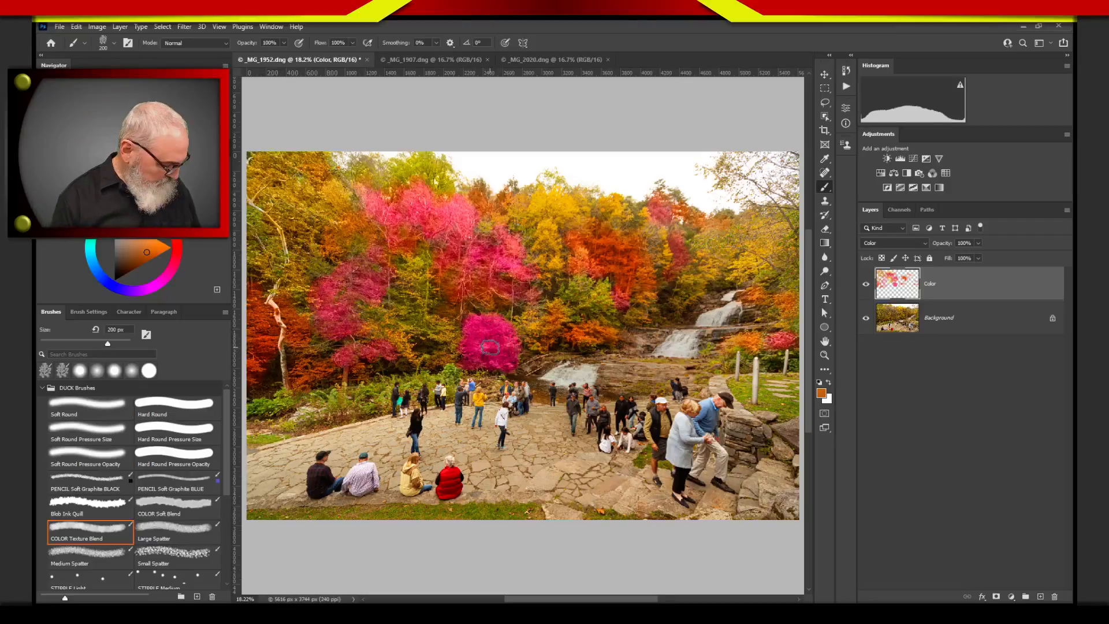
key("alt")
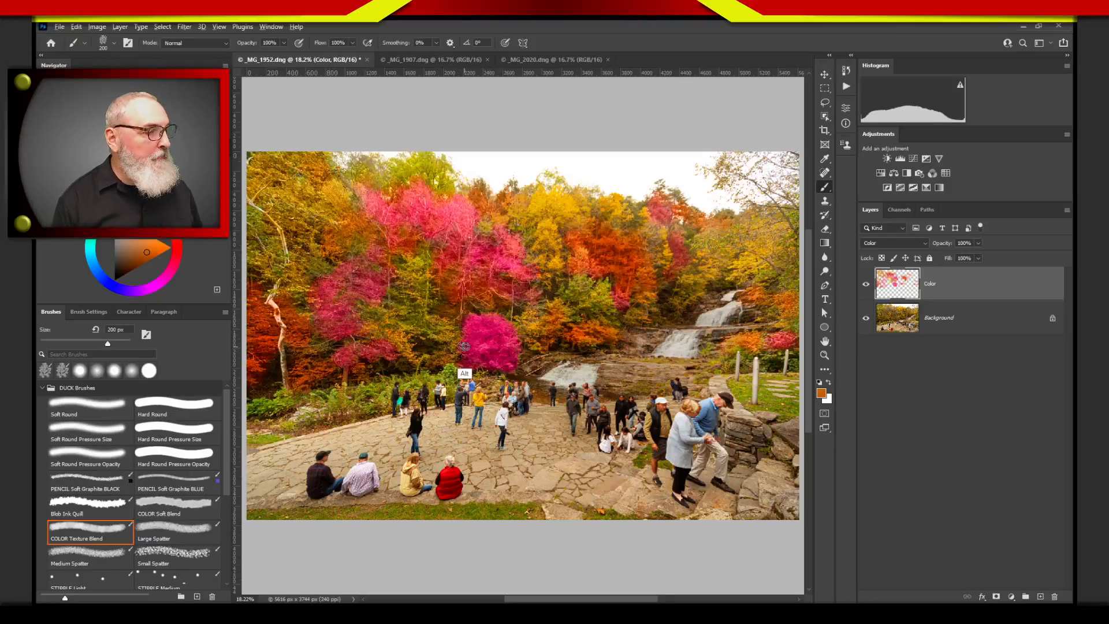
left_click(474, 341, "alt")
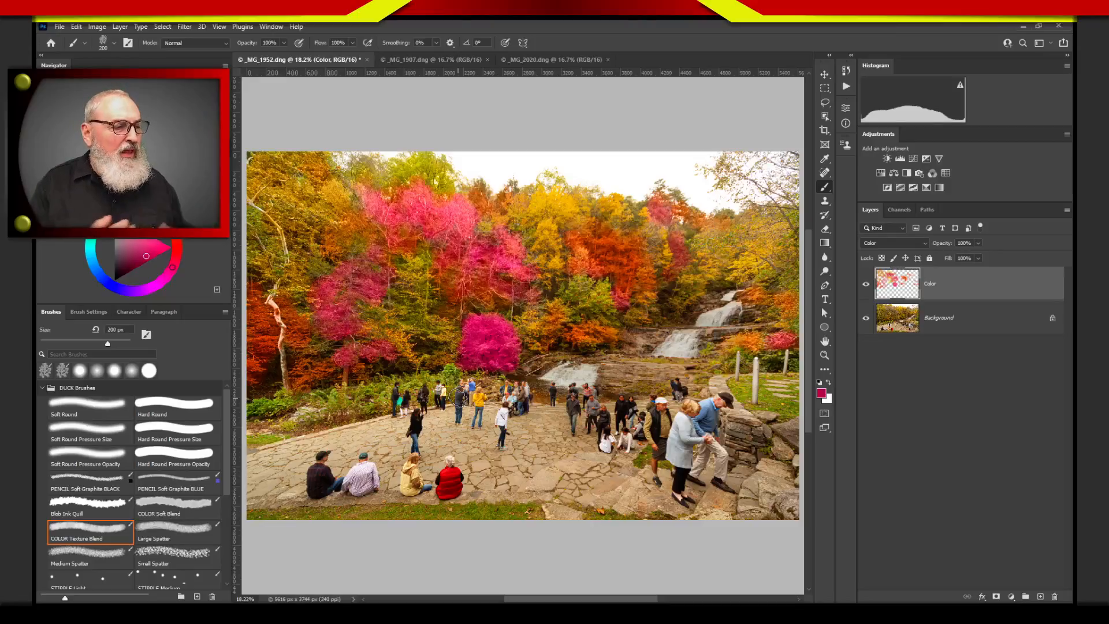
left_click(137, 257)
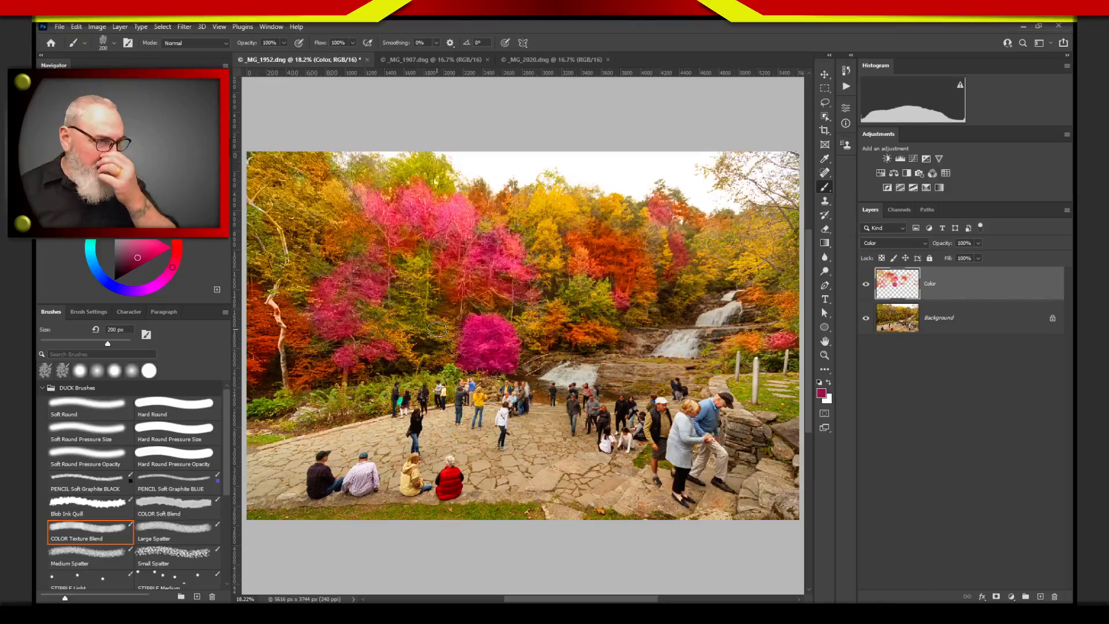
key("alt")
left_click(544, 229, "alt")
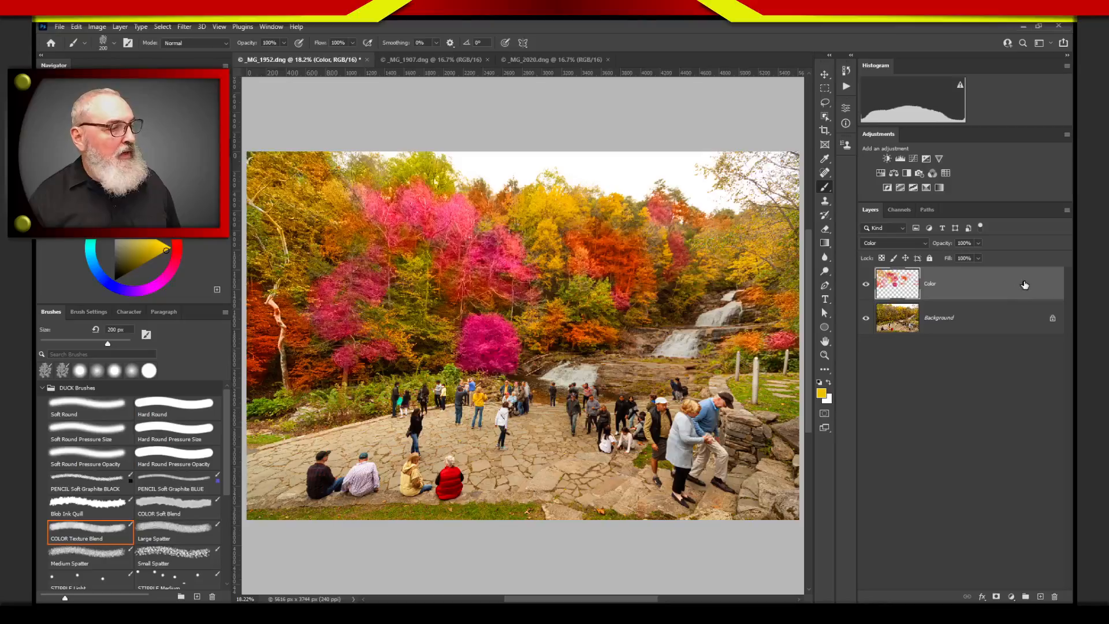
double_click(964, 289)
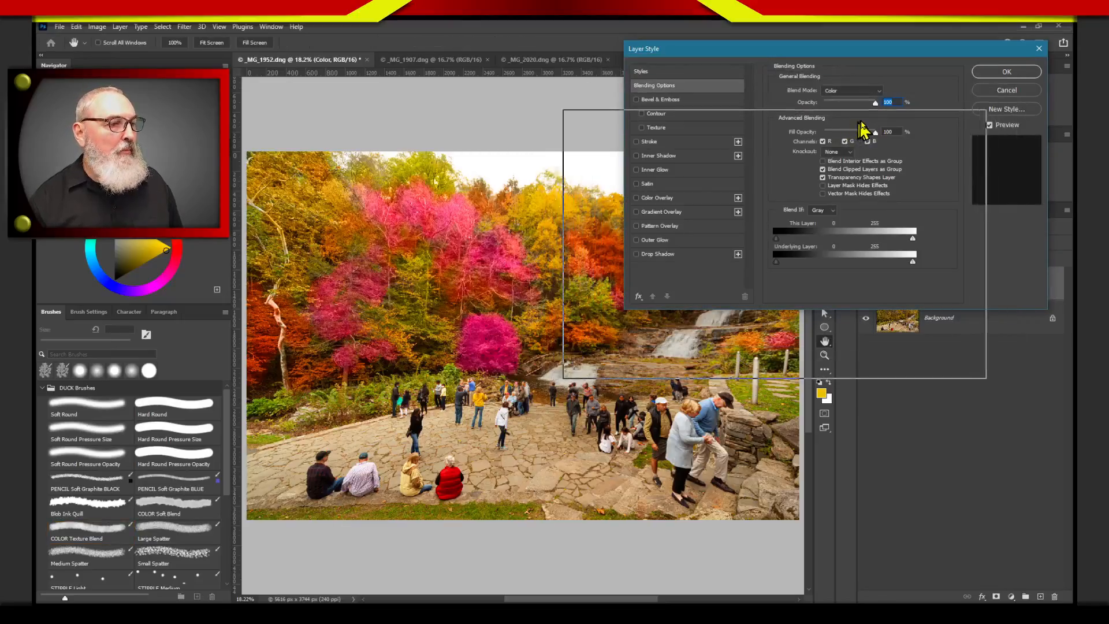
left_click_drag(859, 122, 860, 128)
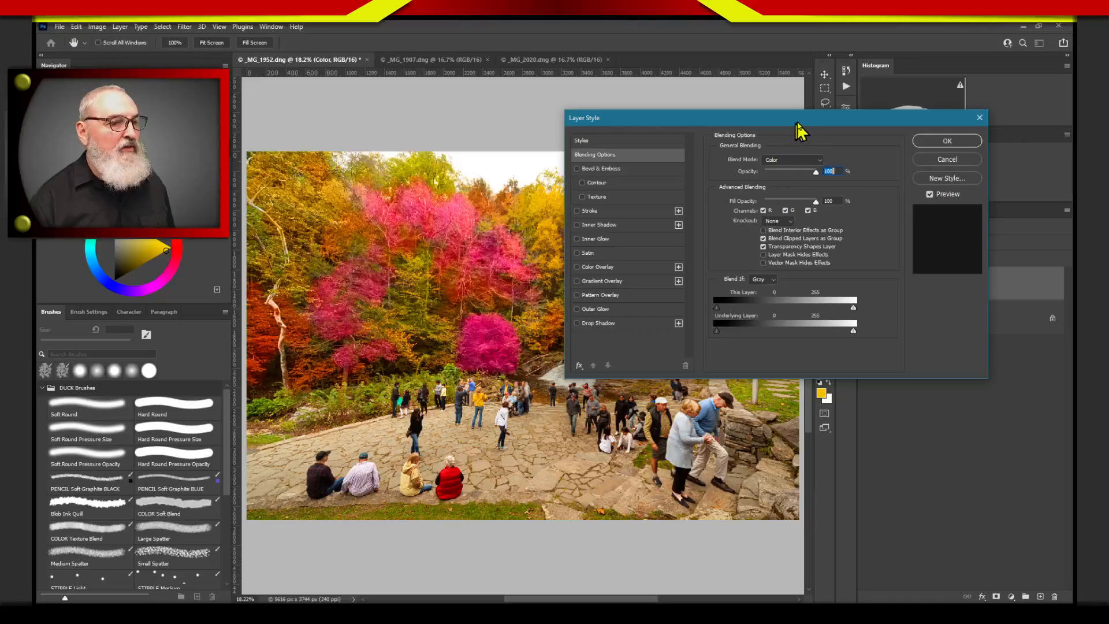
left_click_drag(806, 123, 844, 53)
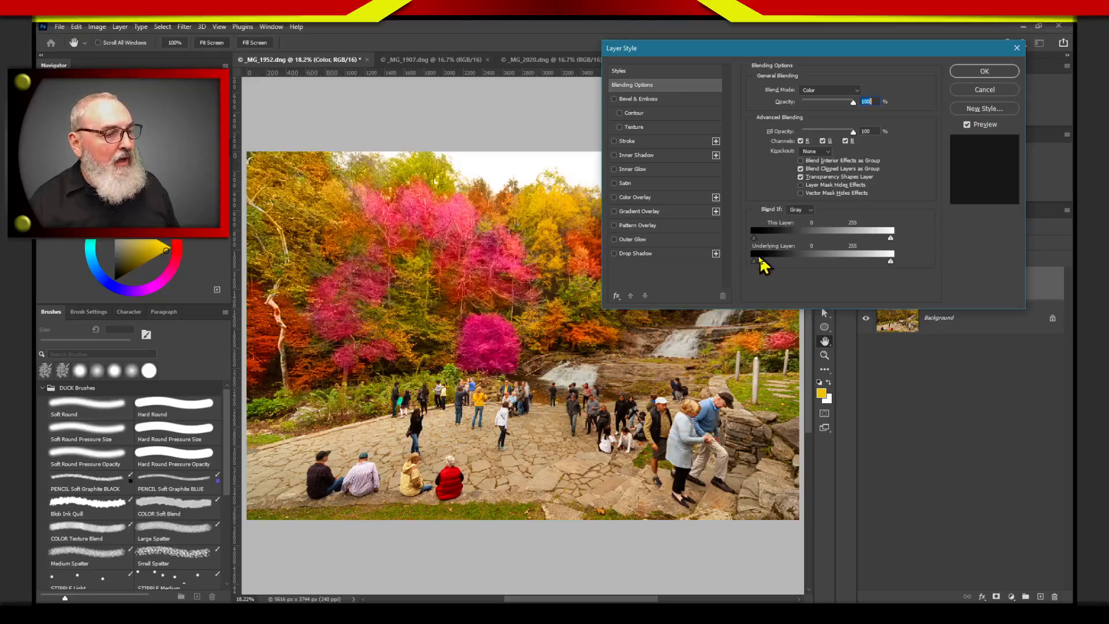
left_click_drag(754, 269, 756, 270)
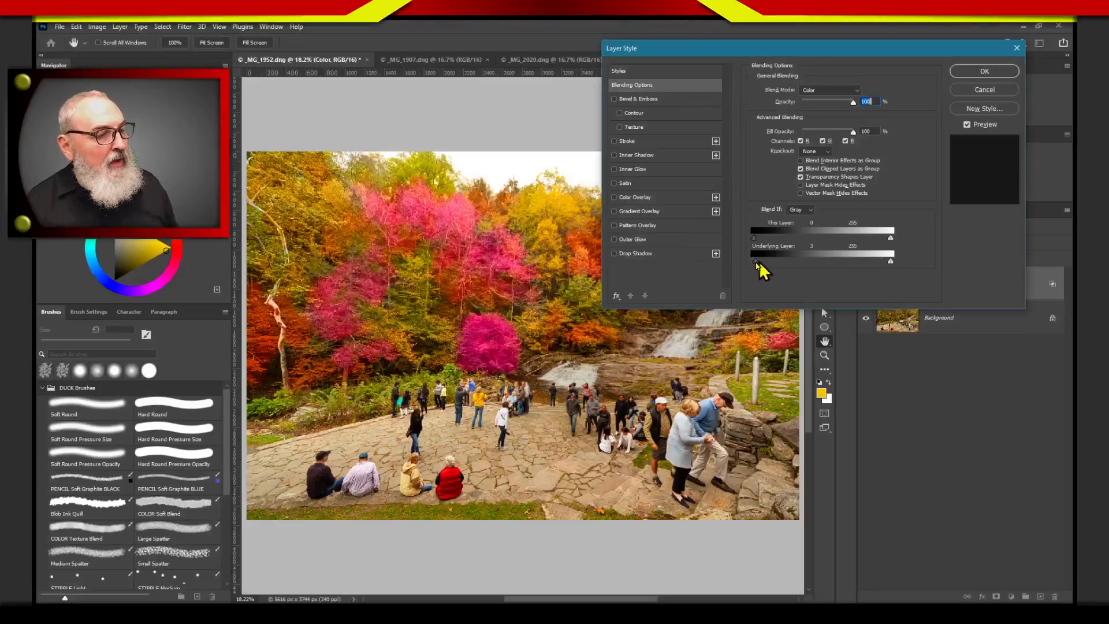
left_click_drag(756, 265, 775, 265)
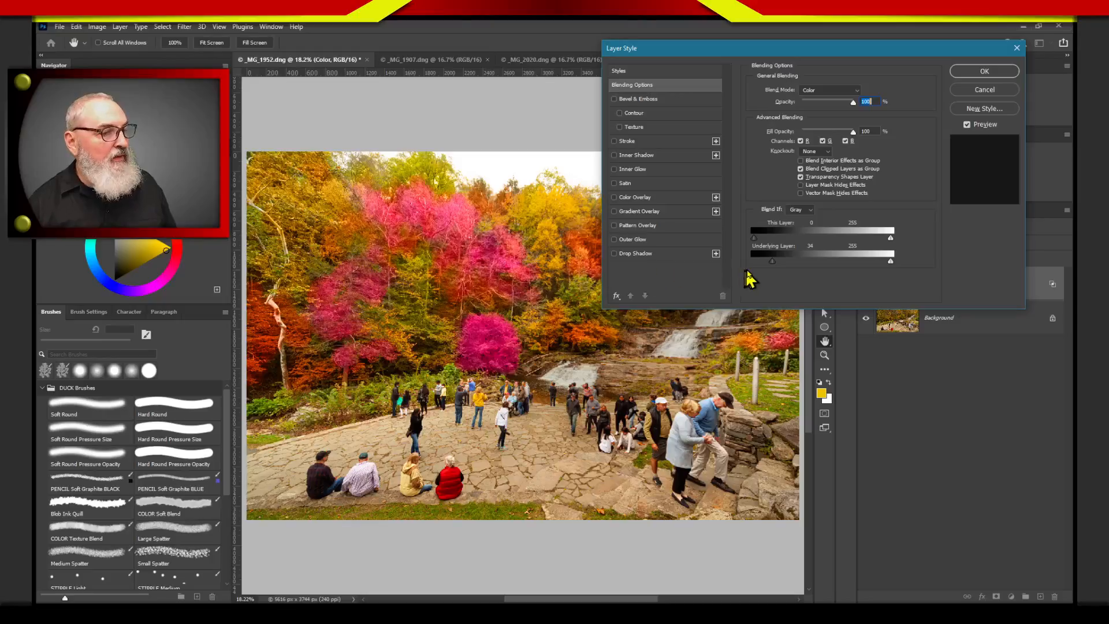
left_click_drag(772, 261, 749, 266)
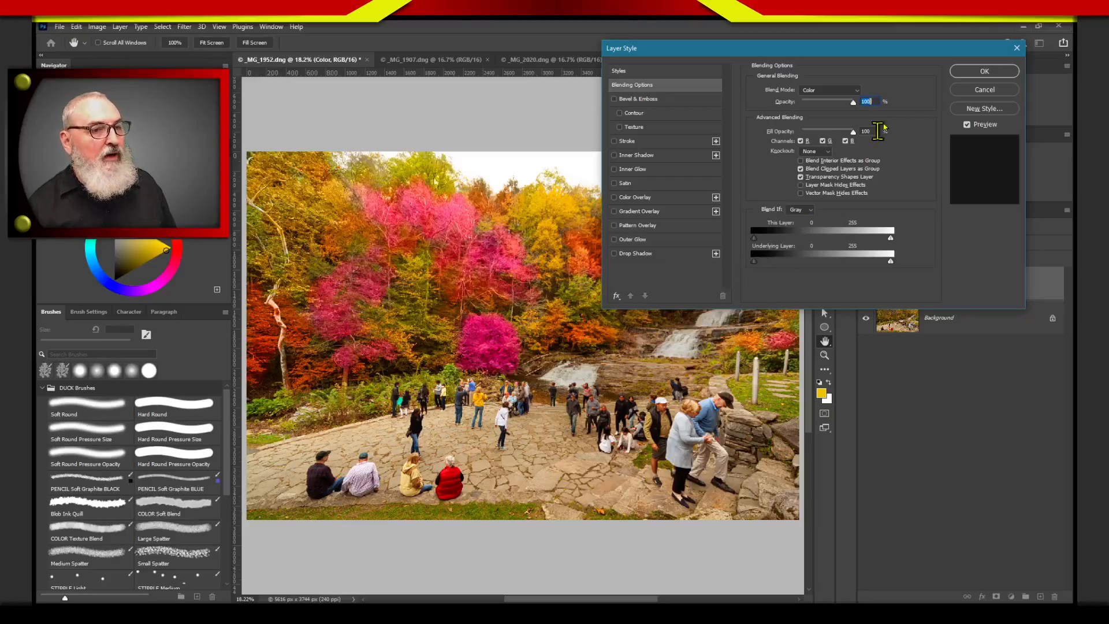
left_click(982, 90)
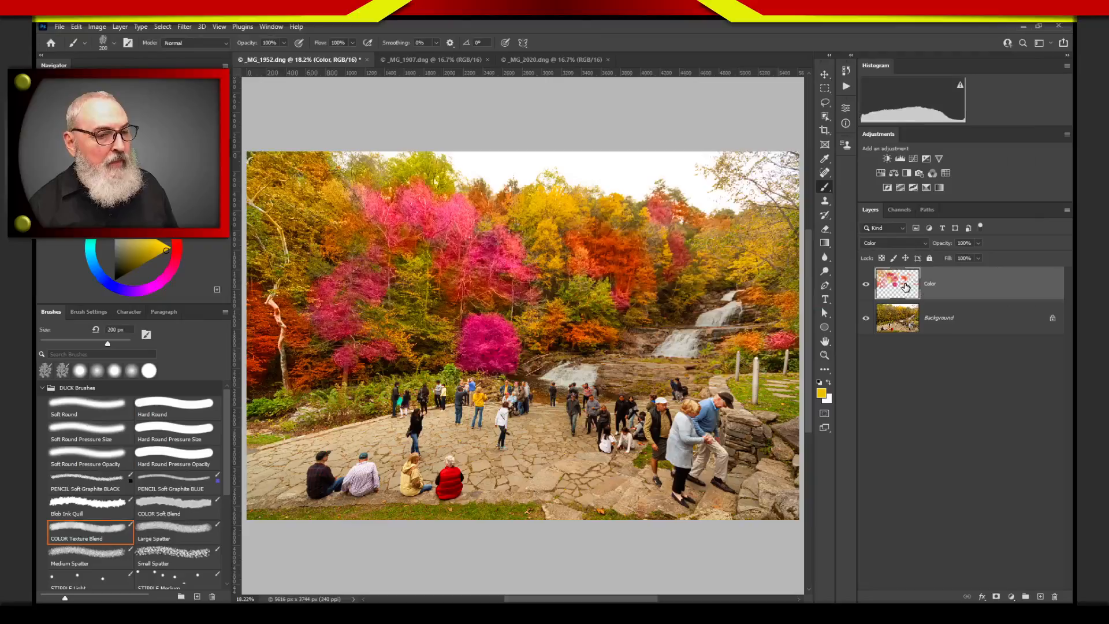
- Set the Color layer's blend mode to Normal and enlarge the view of the painted central trees
left_click(921, 243)
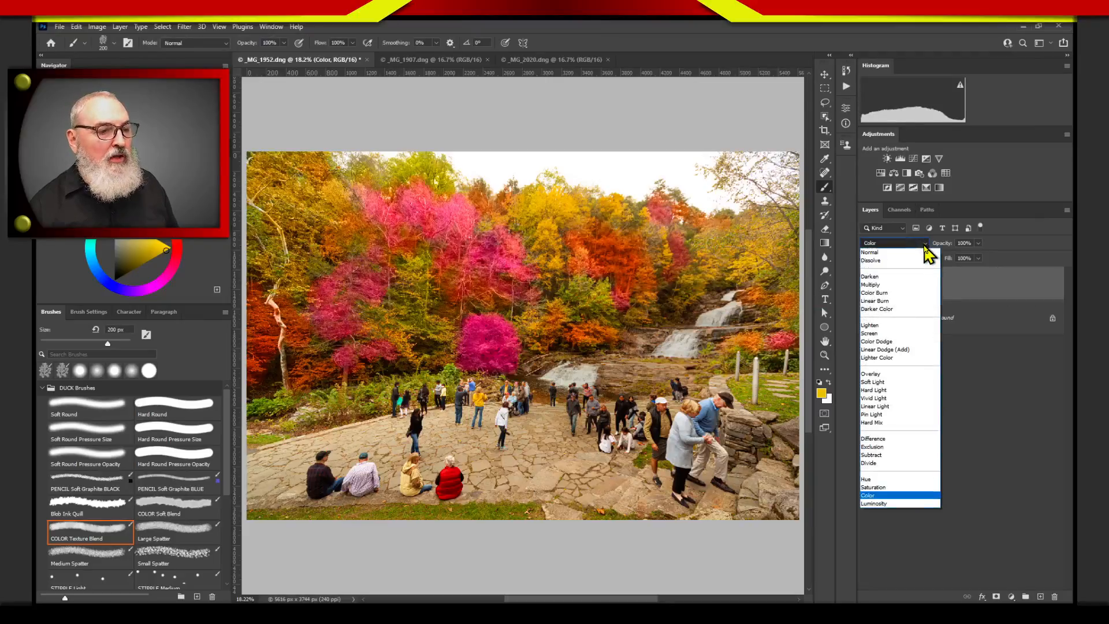
left_click(918, 253)
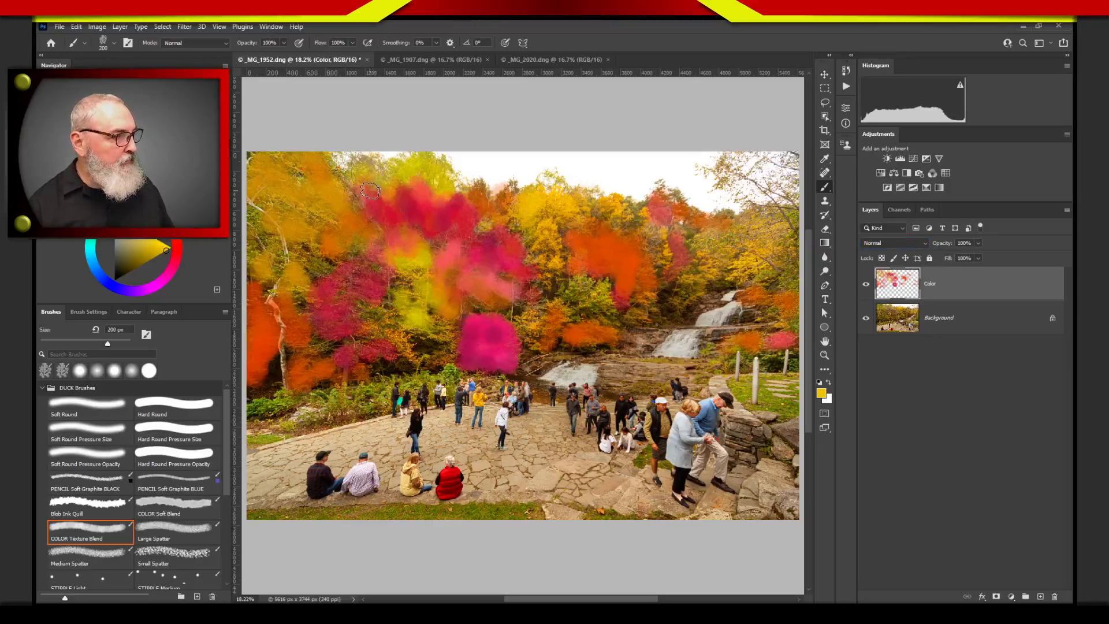
key("z")
left_click_drag(374, 191, 575, 395)
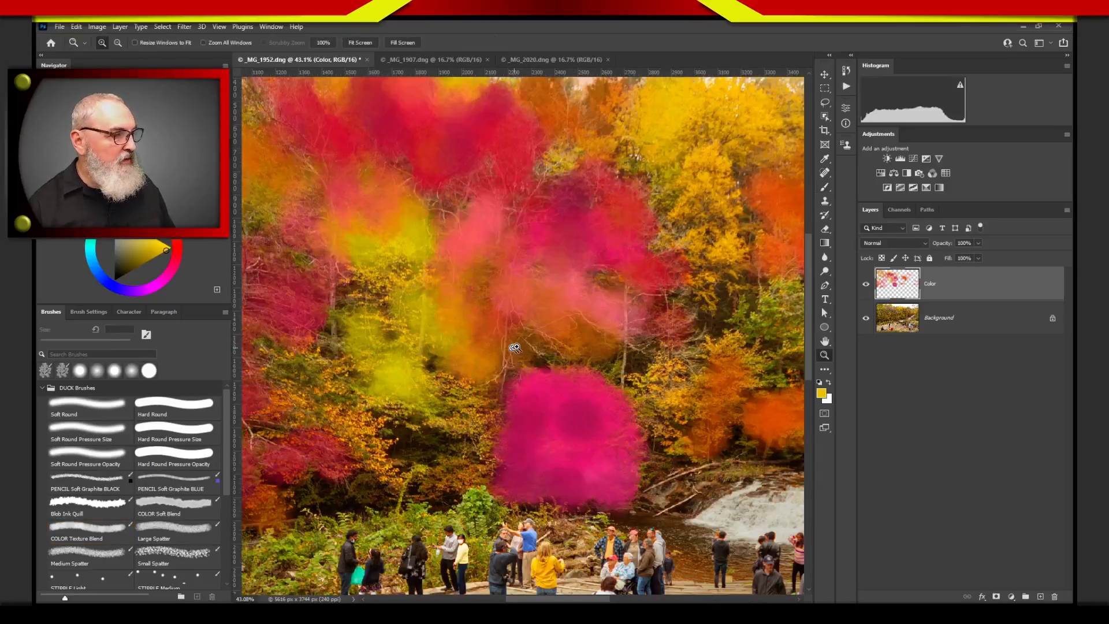
key("b")
mouse_move(482, 373)
left_mouse_down()
mouse_move(579, 346)
mouse_move(594, 367)
left_mouse_up()
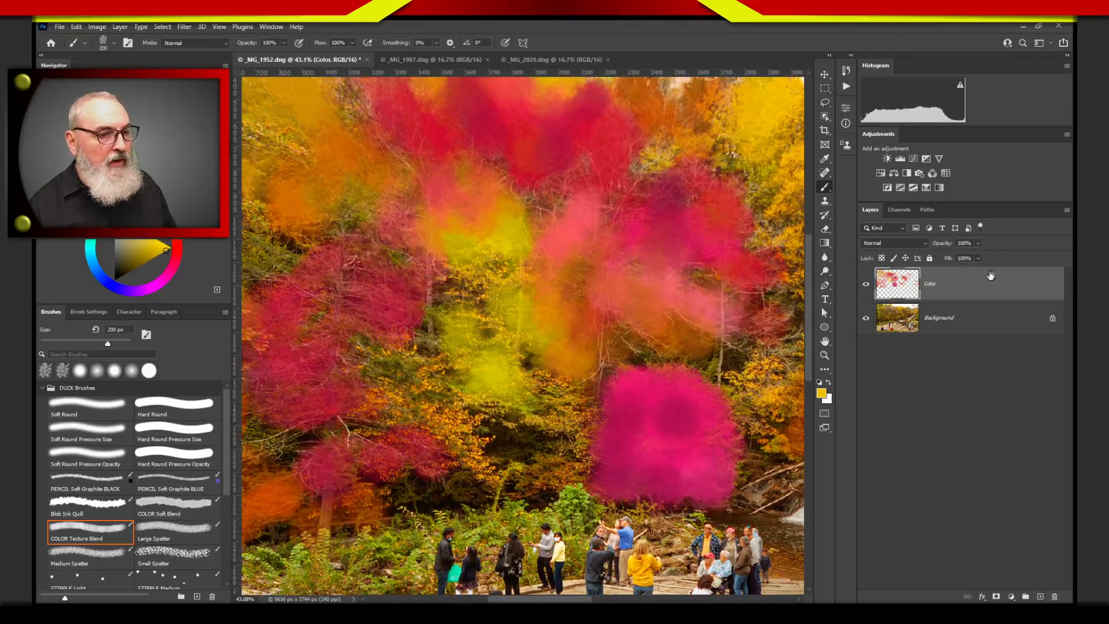
- In the Color layer's blending options, set the Blend If black point for the underlying layer to 76
double_click(960, 287)
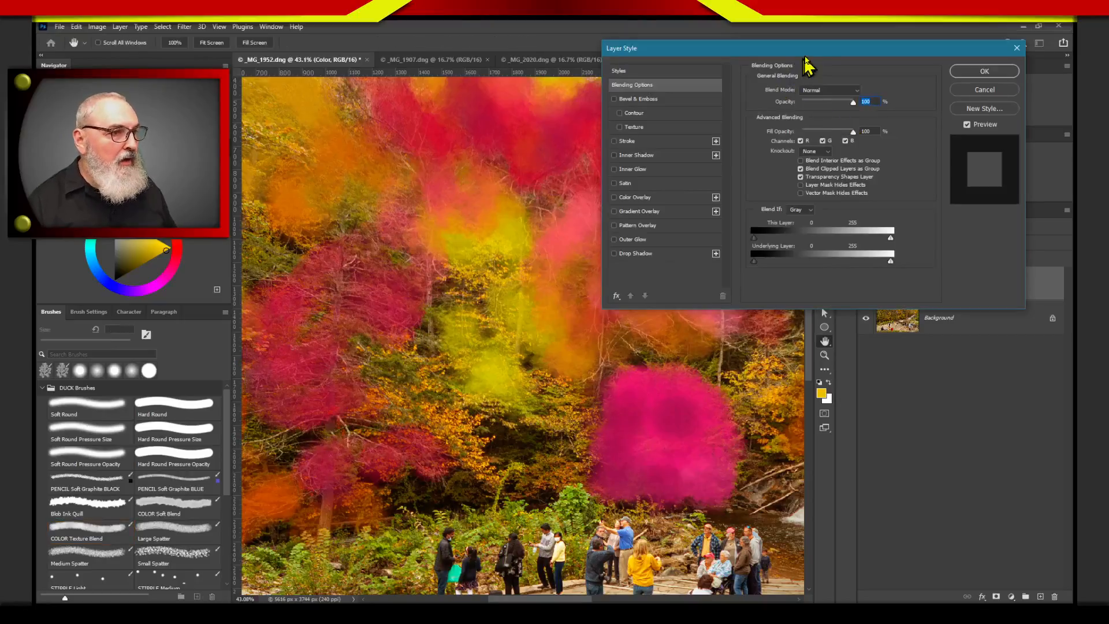
left_click_drag(817, 50, 826, 176)
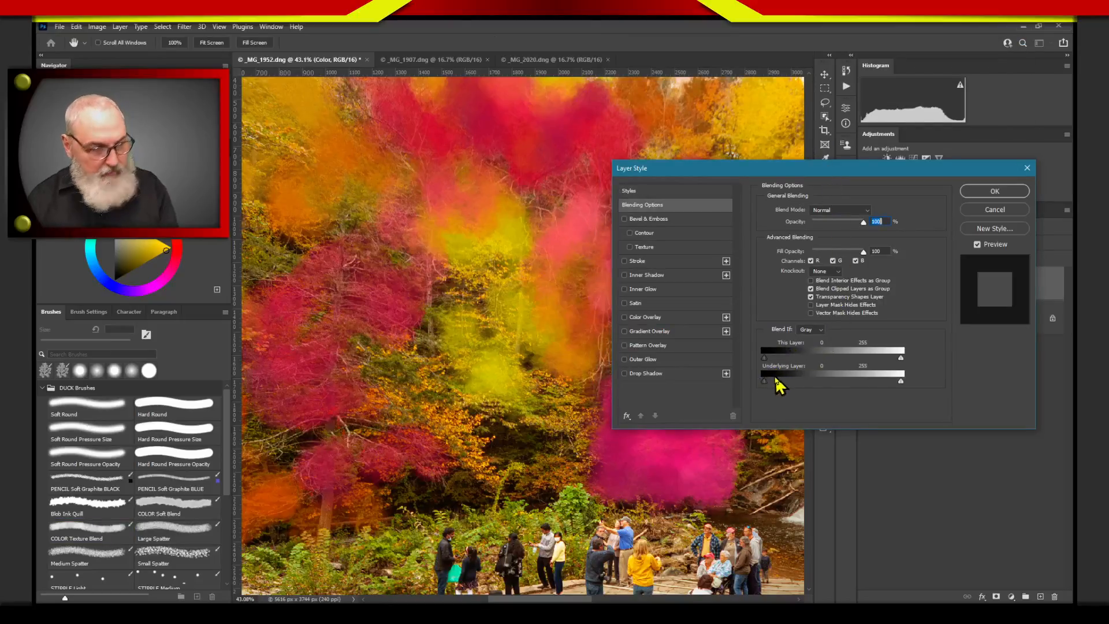
key("ctrl")
key("ctrl")
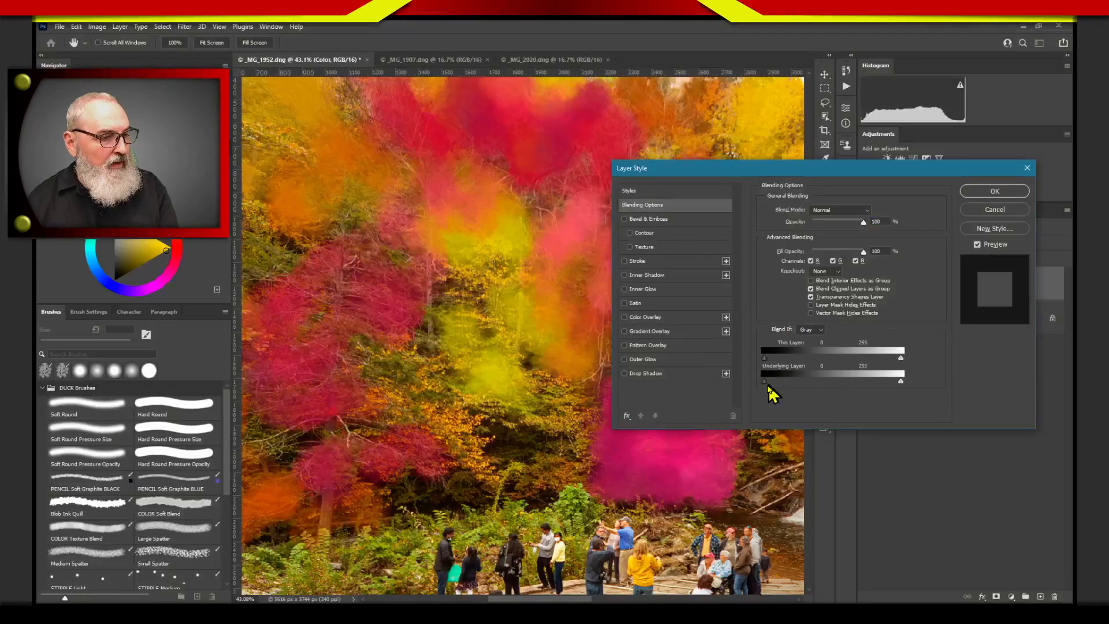
left_click_drag(764, 383, 803, 390)
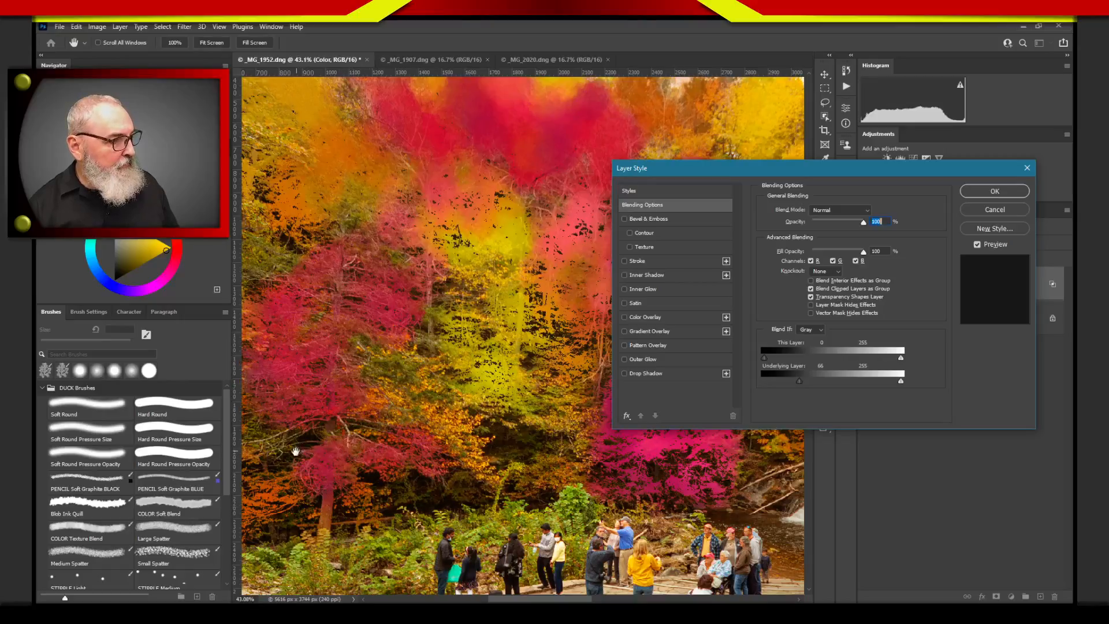
left_click_drag(798, 382, 807, 384)
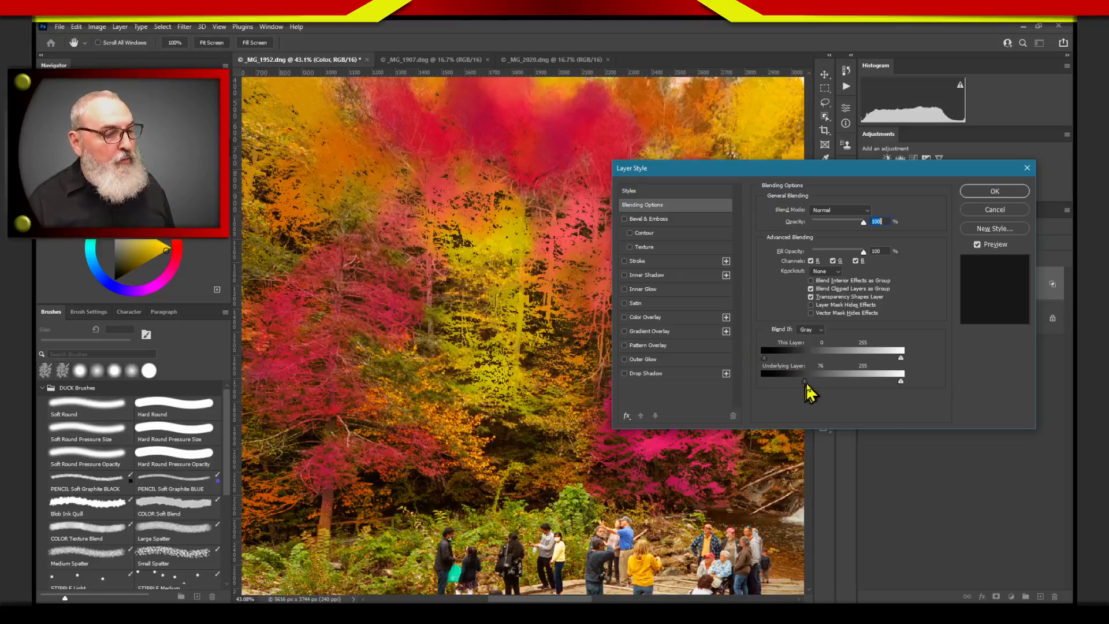
- Split the underlying layer's Blend If black point to 32 / 100 for a gradual transition into the shadows
left_click_drag(804, 381, 791, 384)
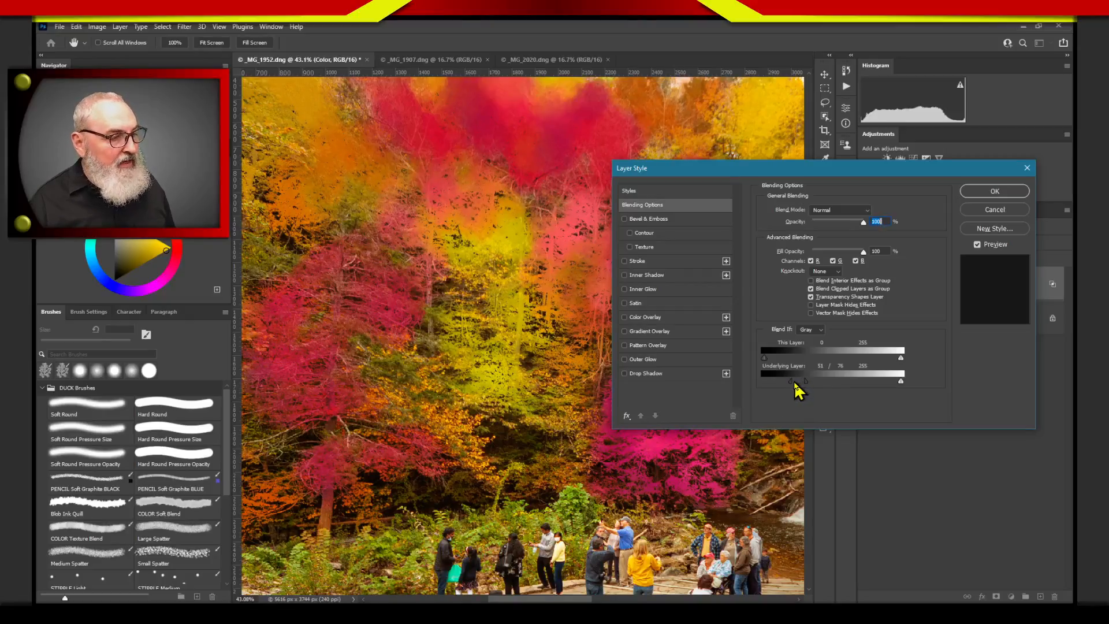
mouse_move(792, 382)
left_mouse_down()
mouse_move(780, 383)
mouse_move(811, 383)
left_mouse_up()
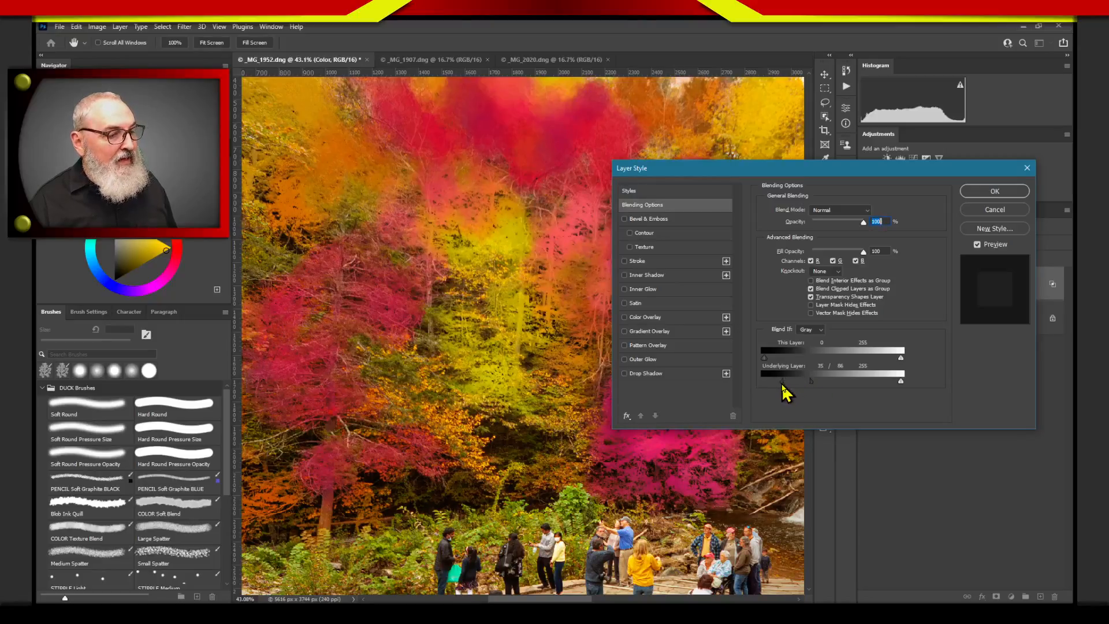
left_click_drag(812, 382, 819, 382)
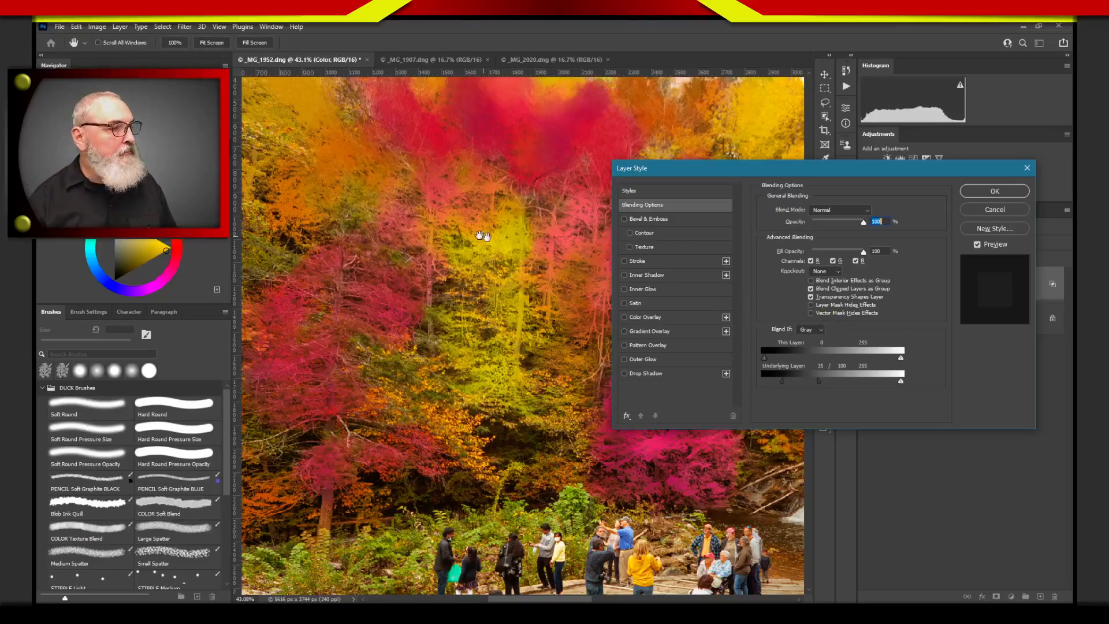
mouse_move(782, 381)
left_mouse_down()
mouse_move(797, 387)
mouse_move(784, 383)
left_mouse_up()
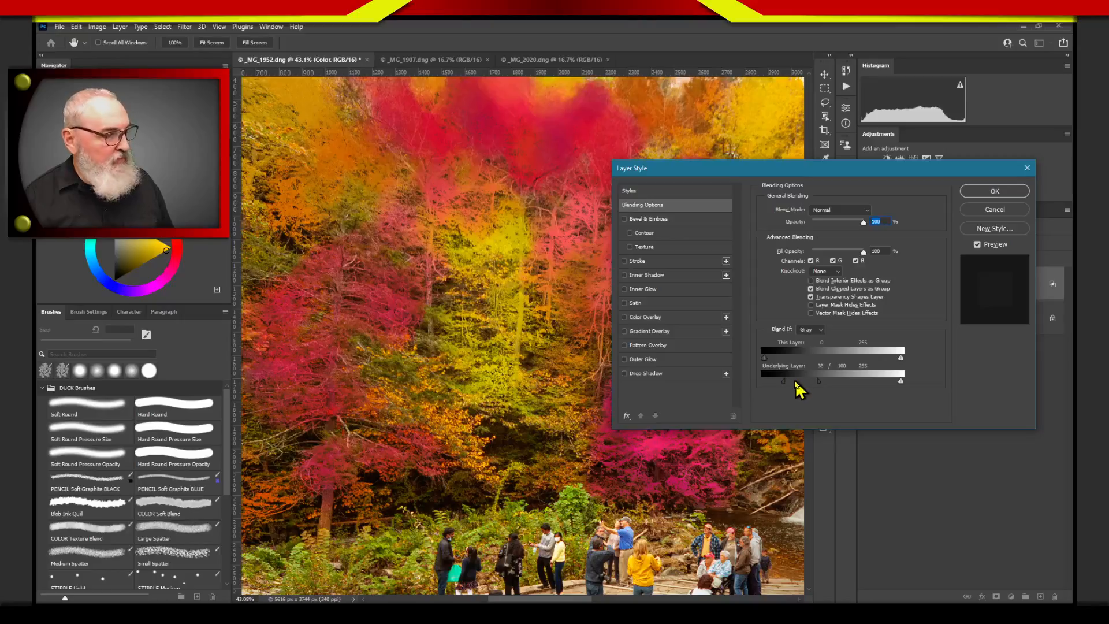
left_click_drag(788, 392, 784, 393)
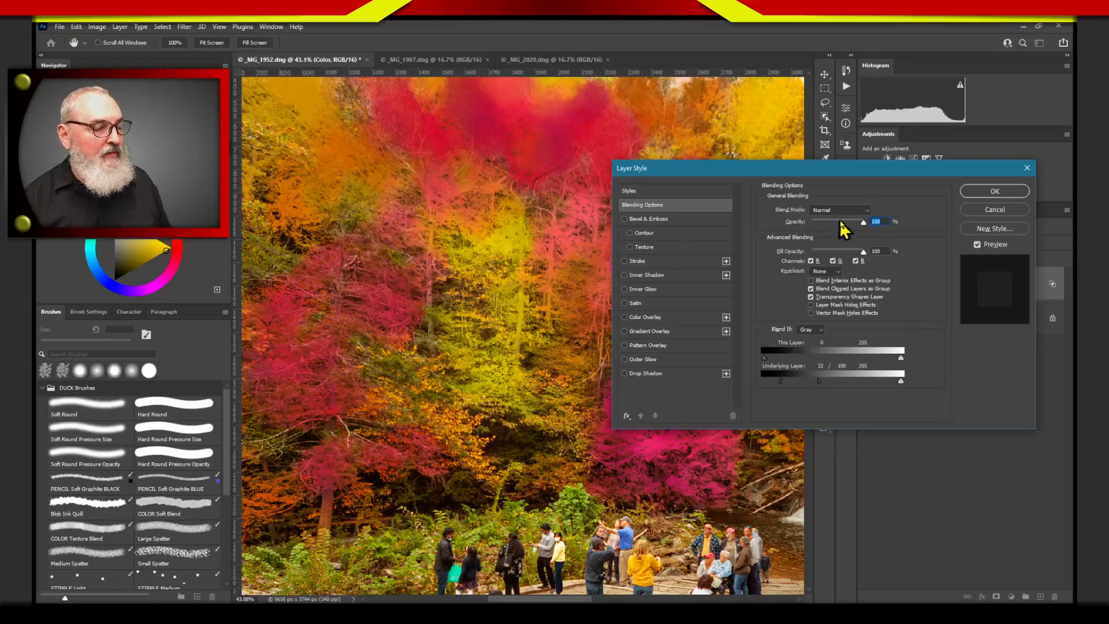
- Set the Color layer's blend mode to Color within its blending options
left_click(868, 212)
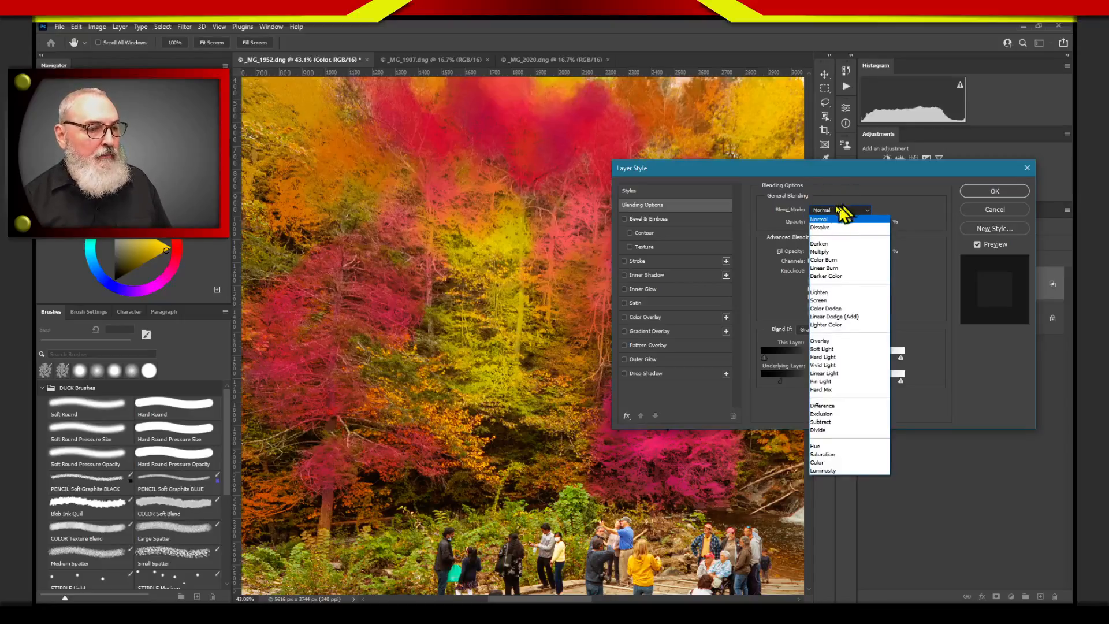
left_click(838, 209)
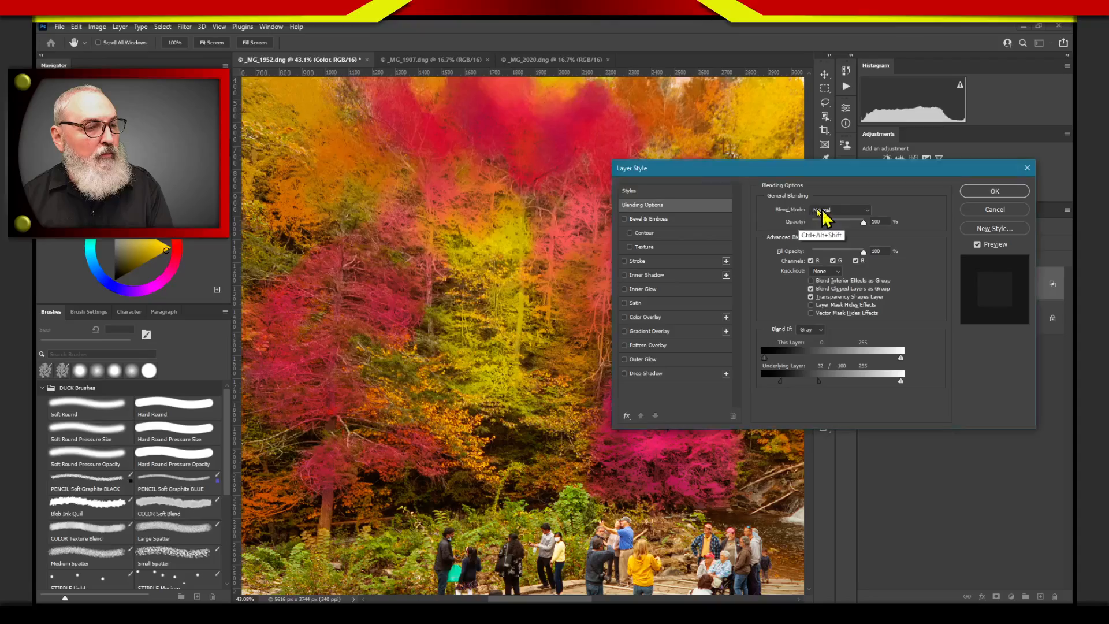
left_click(829, 212)
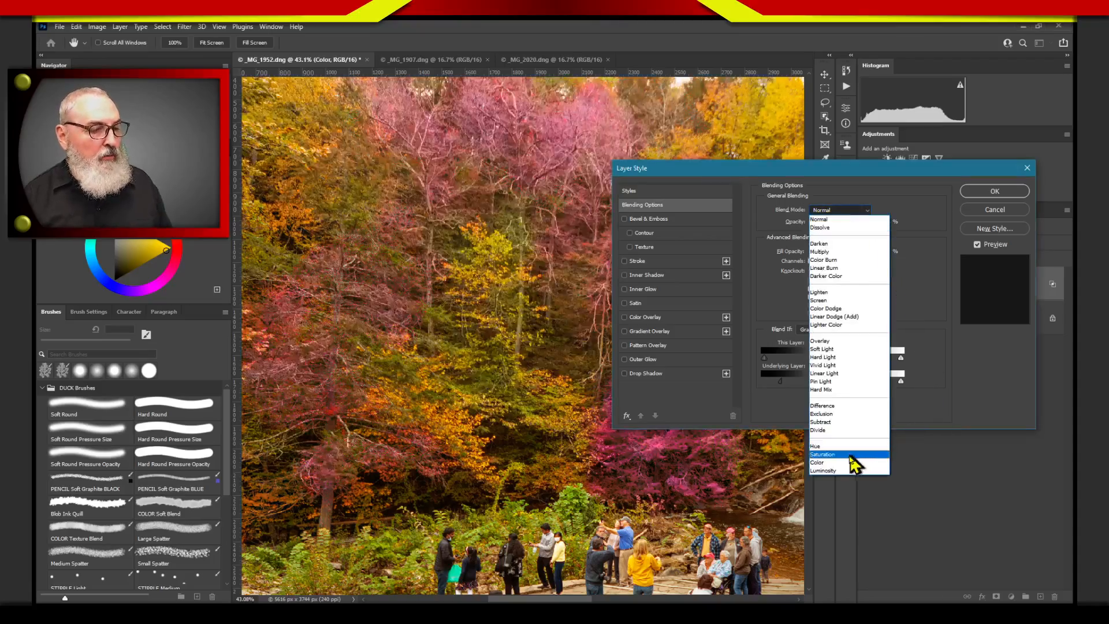
left_click(847, 463)
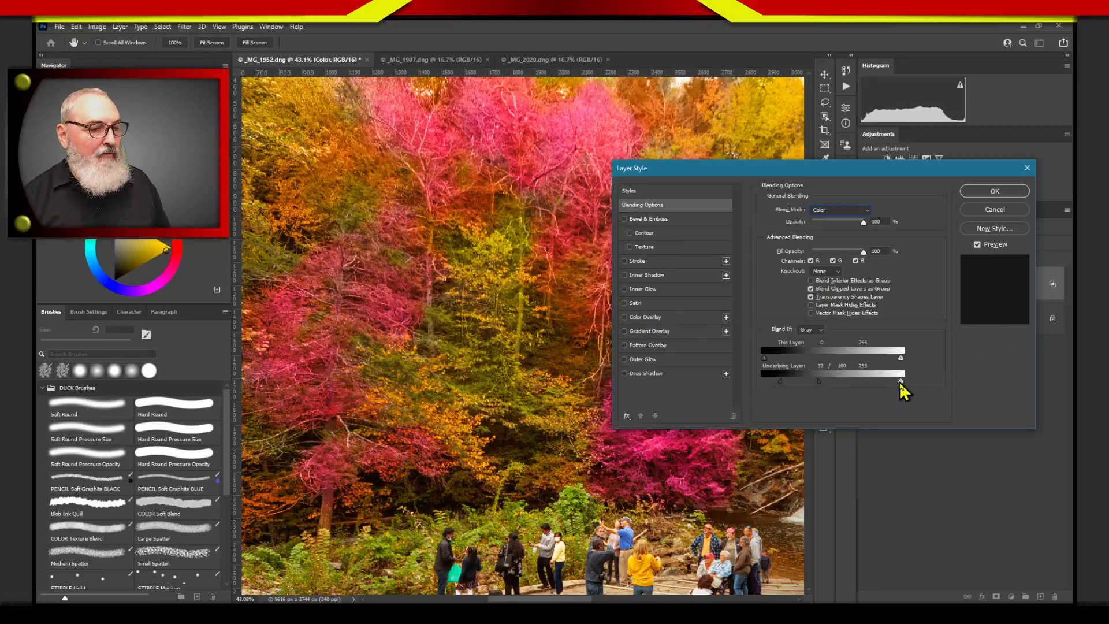
- Lower the underlying layer's Blend If white point, split it to 205 / 249, and apply the blending options
left_click_drag(899, 382, 888, 382)
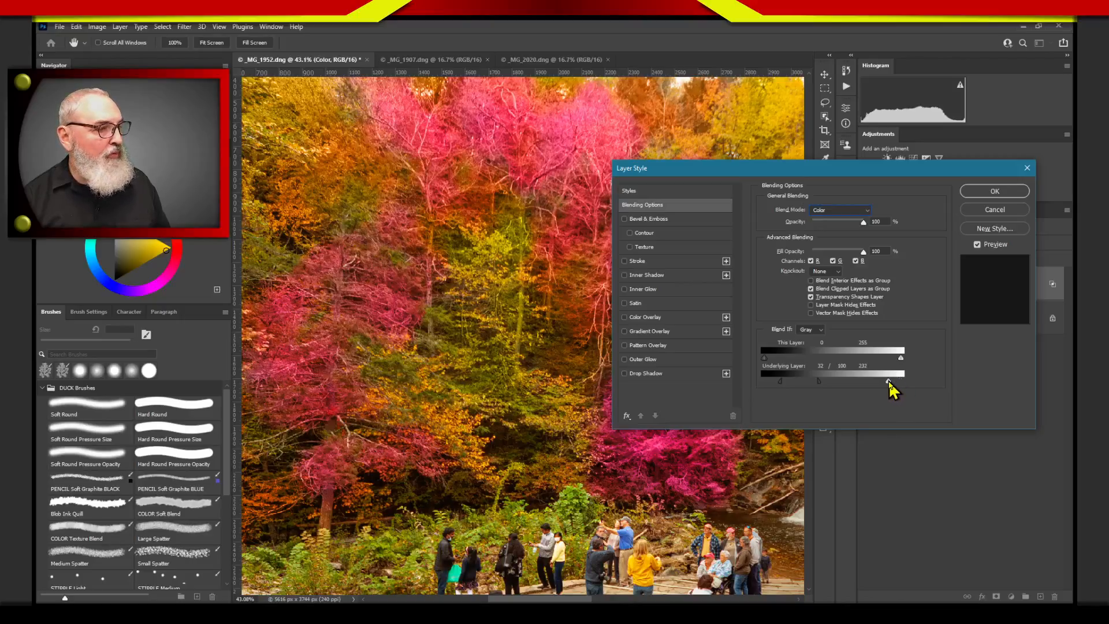
left_click_drag(888, 381, 877, 382)
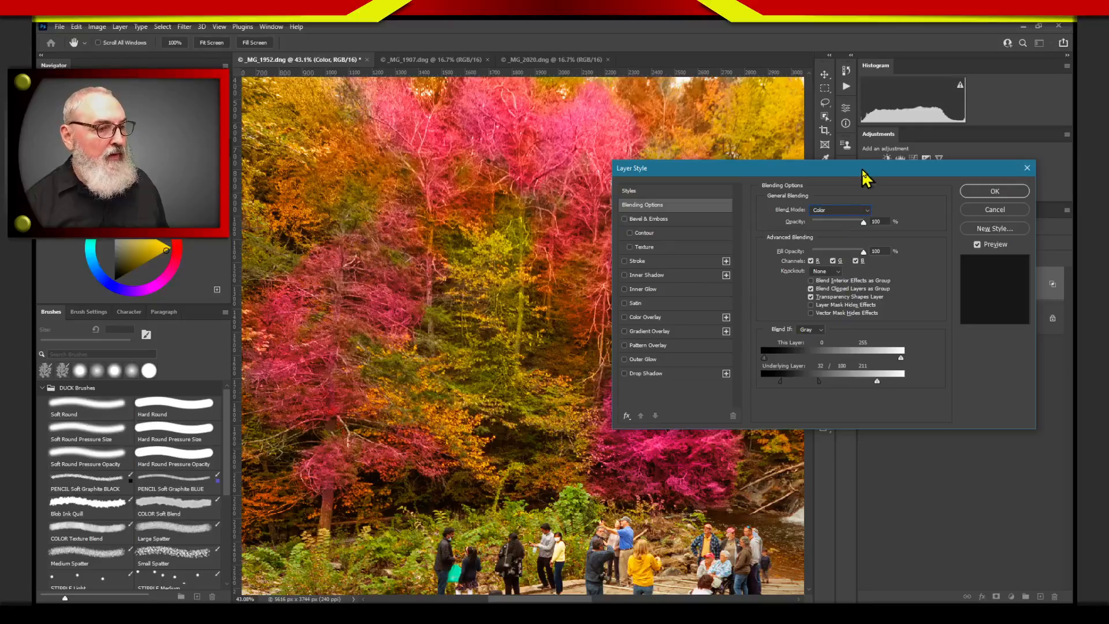
left_click_drag(861, 168, 858, 243)
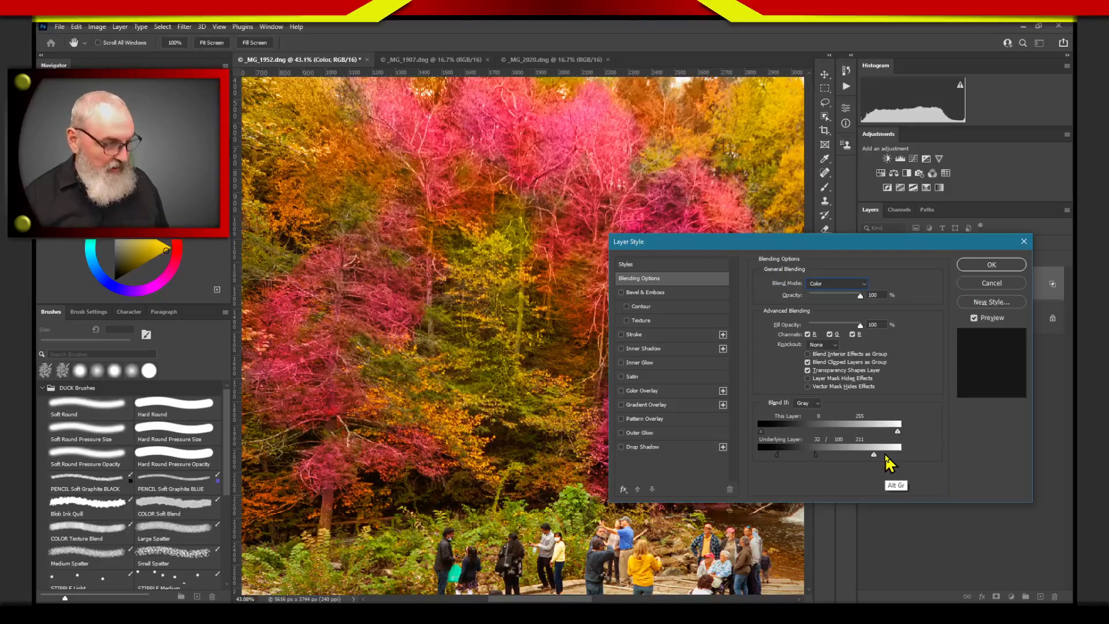
left_click_drag(875, 455, 885, 455, "alt")
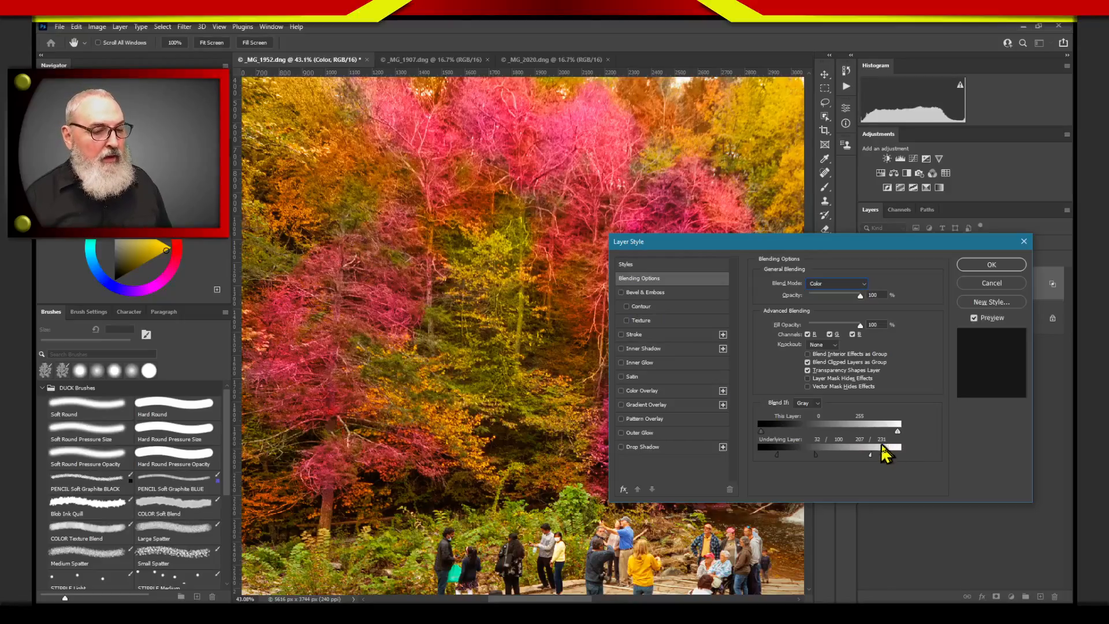
left_click_drag(884, 454, 890, 454)
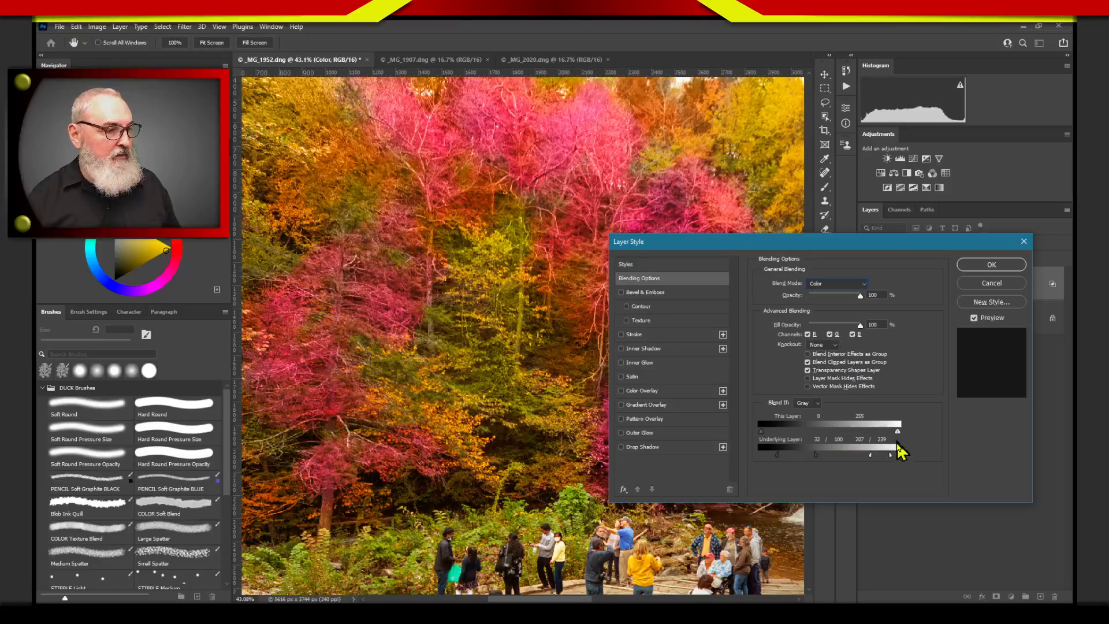
left_click_drag(893, 453, 869, 455)
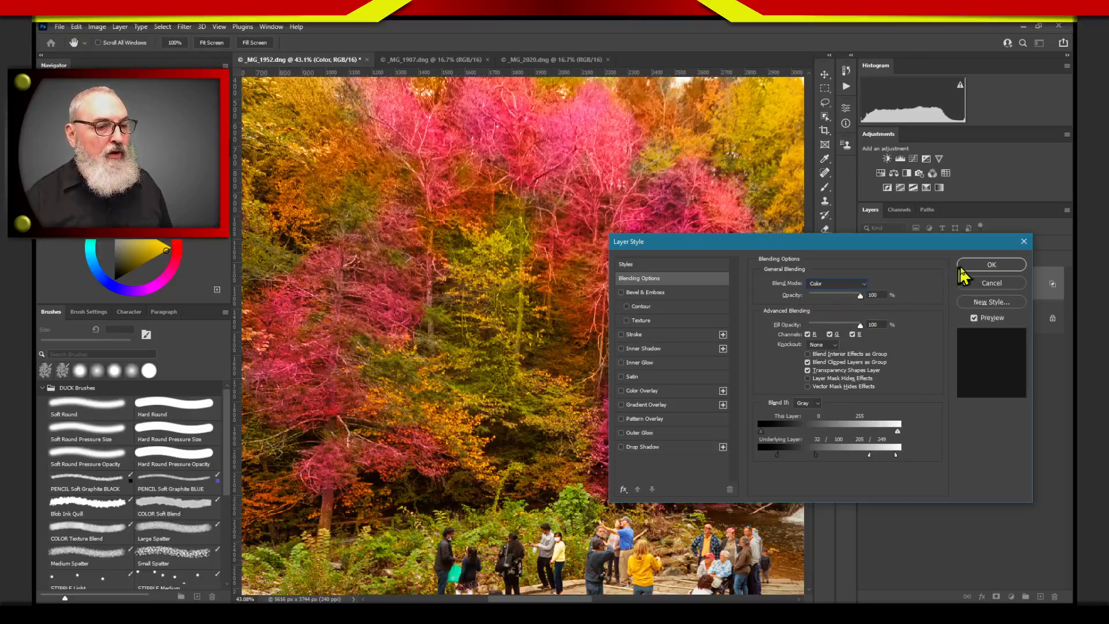
left_click(979, 267)
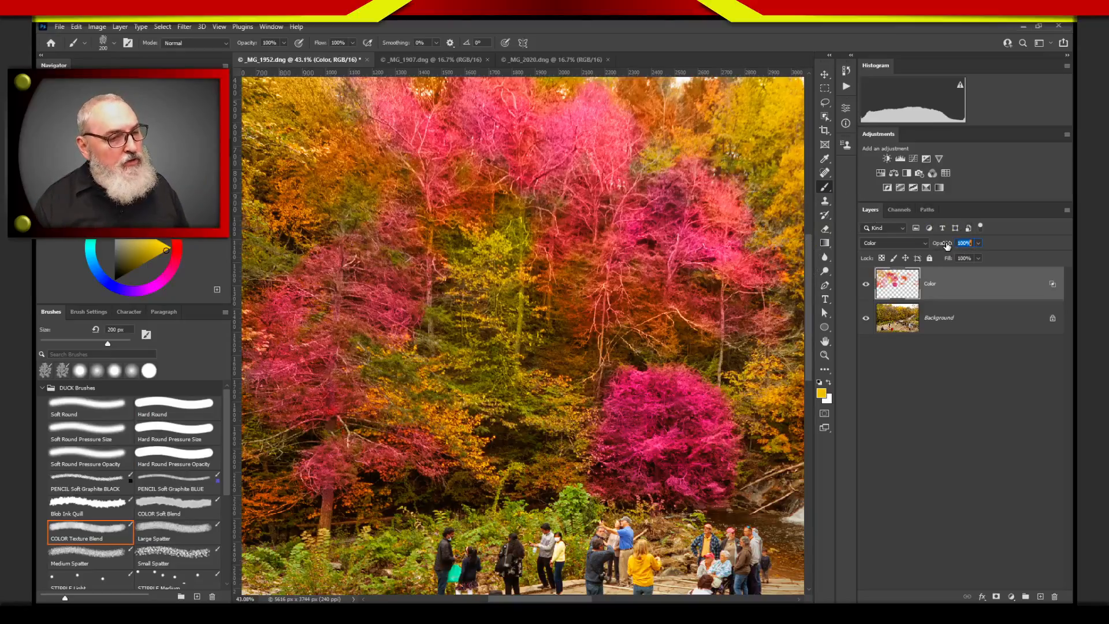
- Reduce the Color layer's opacity to 45%, judging the effect on the whole photo
left_click_drag(947, 245, 948, 247)
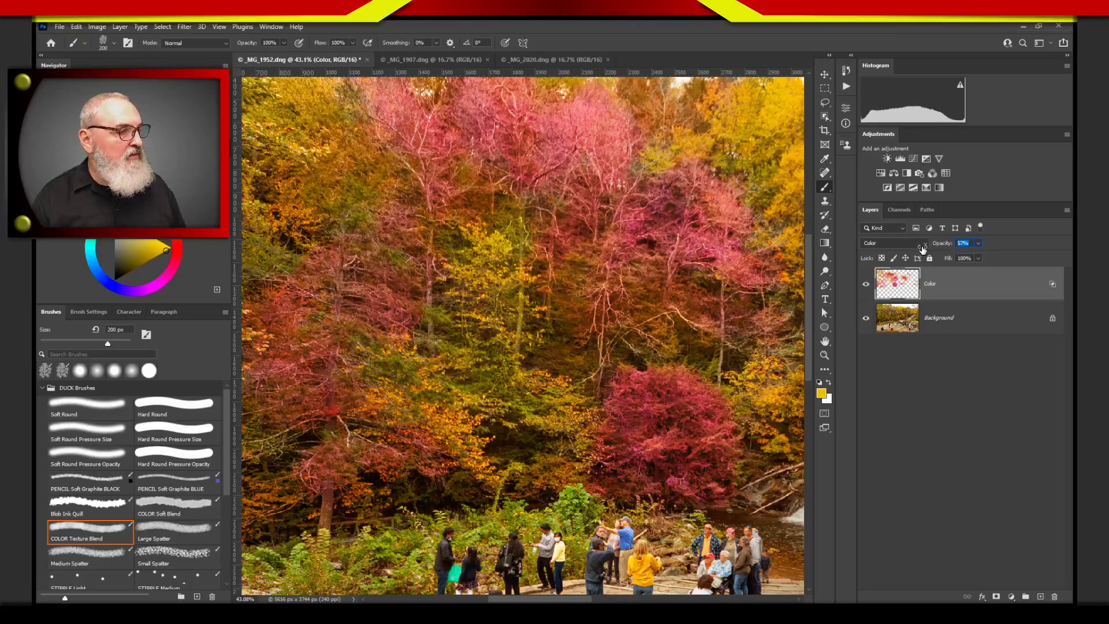
mouse_move(942, 247)
left_mouse_down()
mouse_move(938, 265)
mouse_move(938, 248)
mouse_move(928, 263)
left_mouse_up()
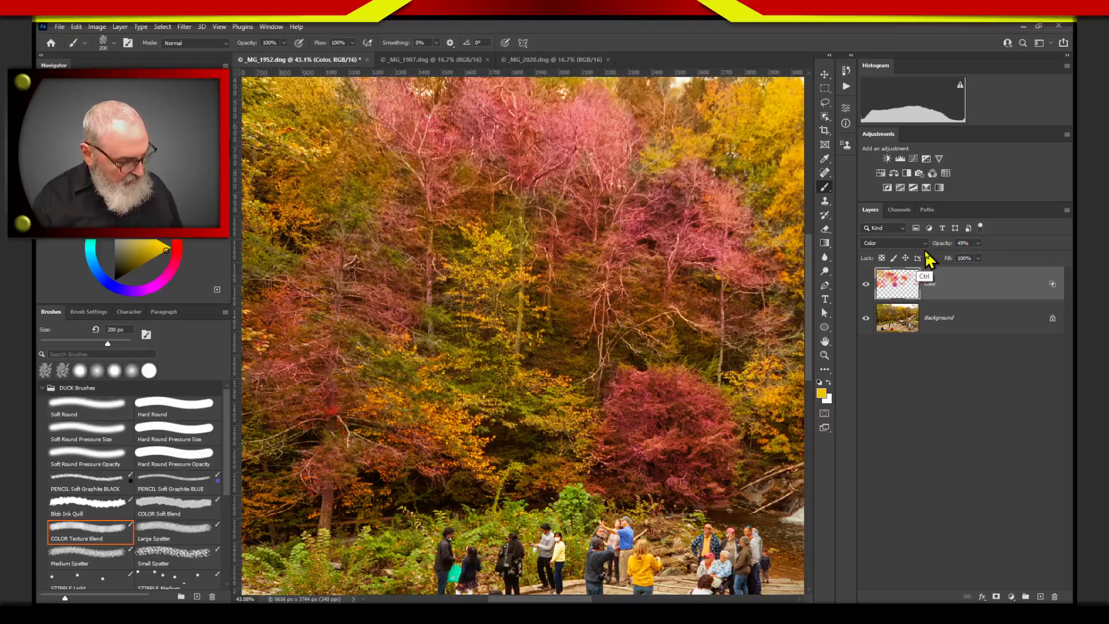
key("ctrl+0")
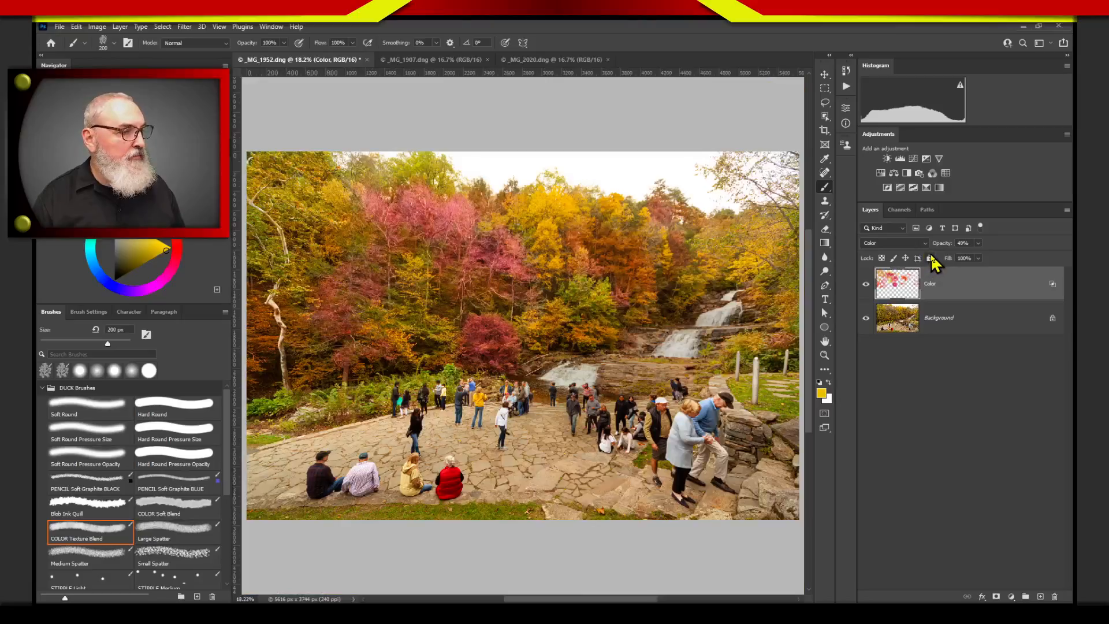
left_click_drag(941, 246, 942, 247)
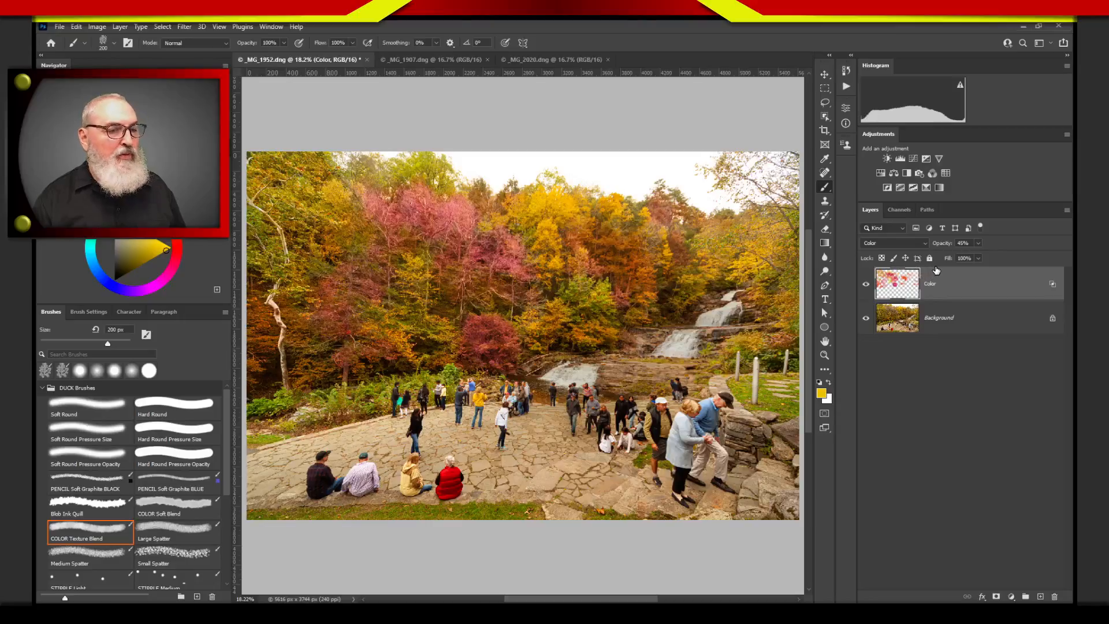
- Compare the photo with and without the Color layer's painted foliage, leaving the layer visible and selected
left_click(983, 473)
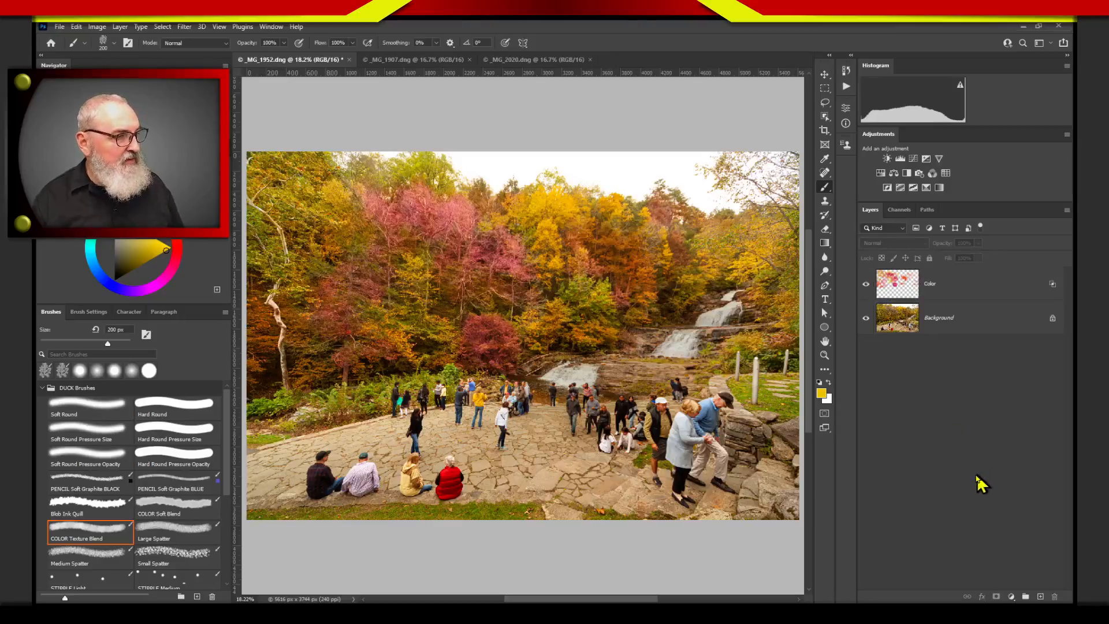
left_click(866, 284)
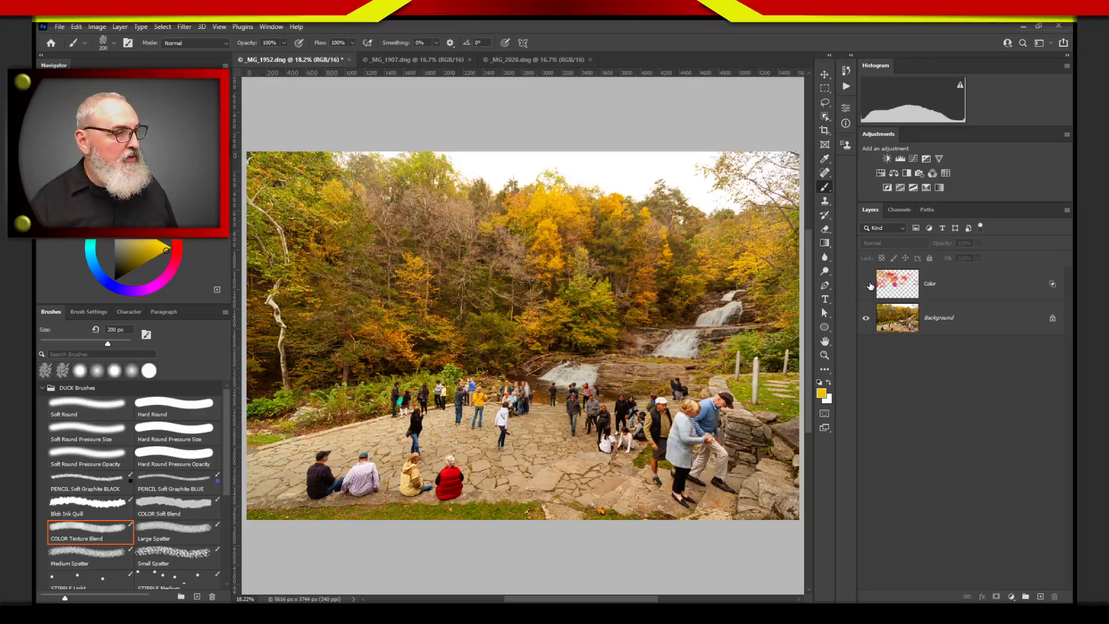
left_click(869, 284)
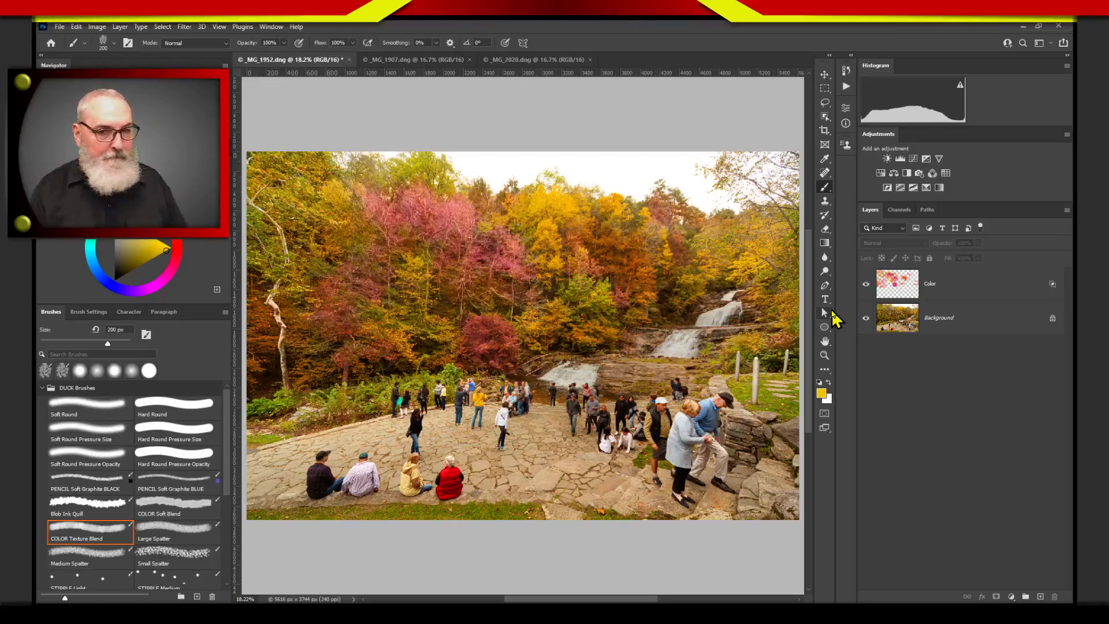
left_click(956, 292)
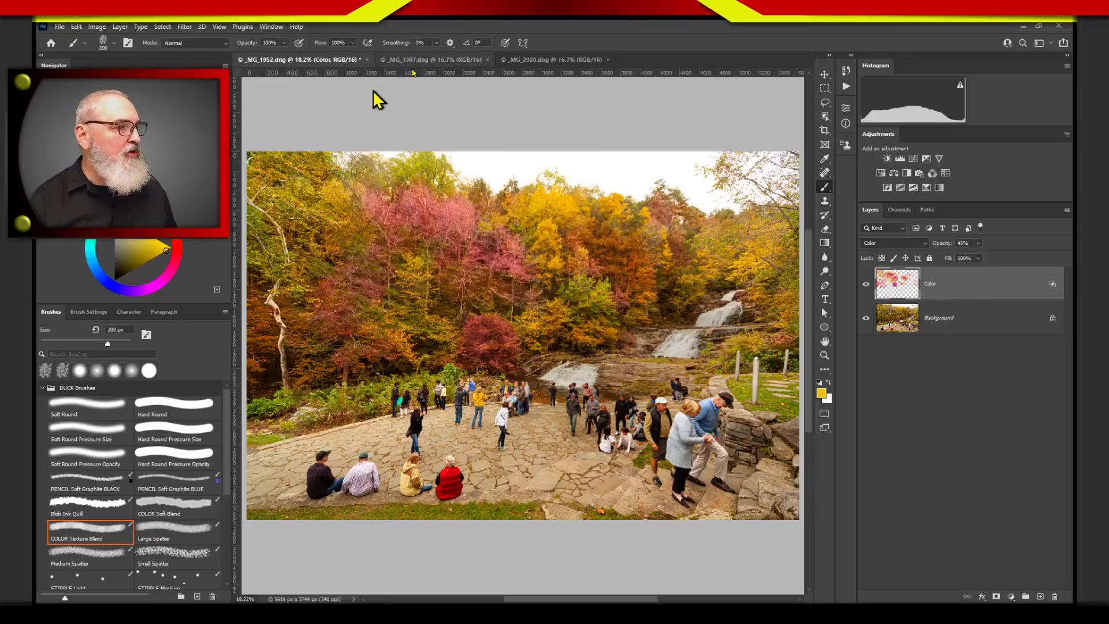
- Switch to the _MG_1907.dng photo of the red barn and start Sky Replacement on it
key("ctrl+Tab")
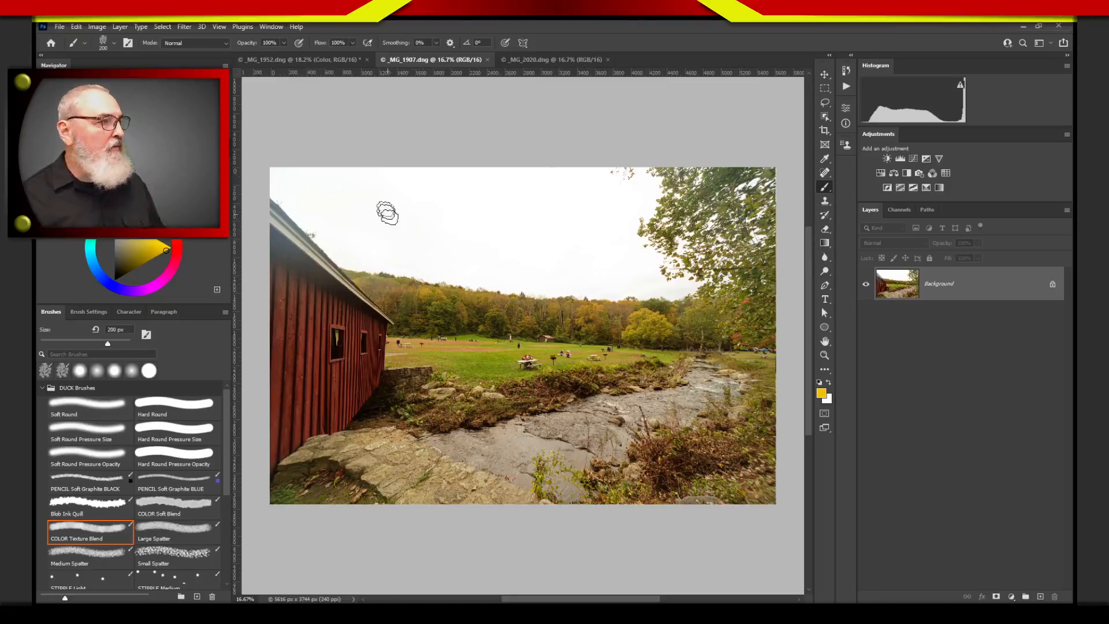
left_click(320, 60)
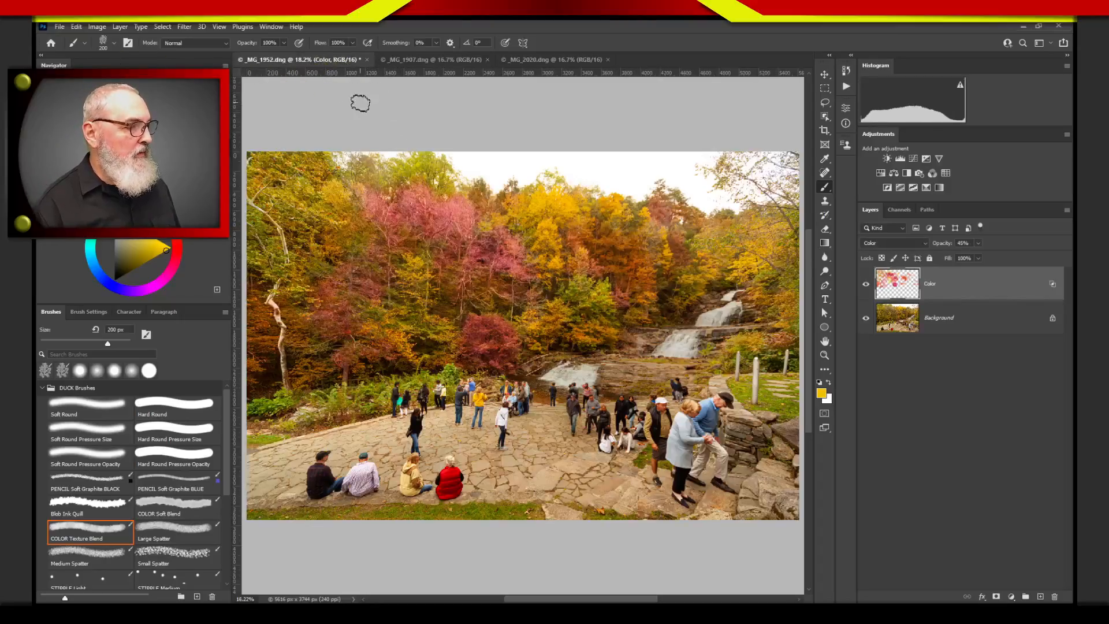
left_click(434, 60)
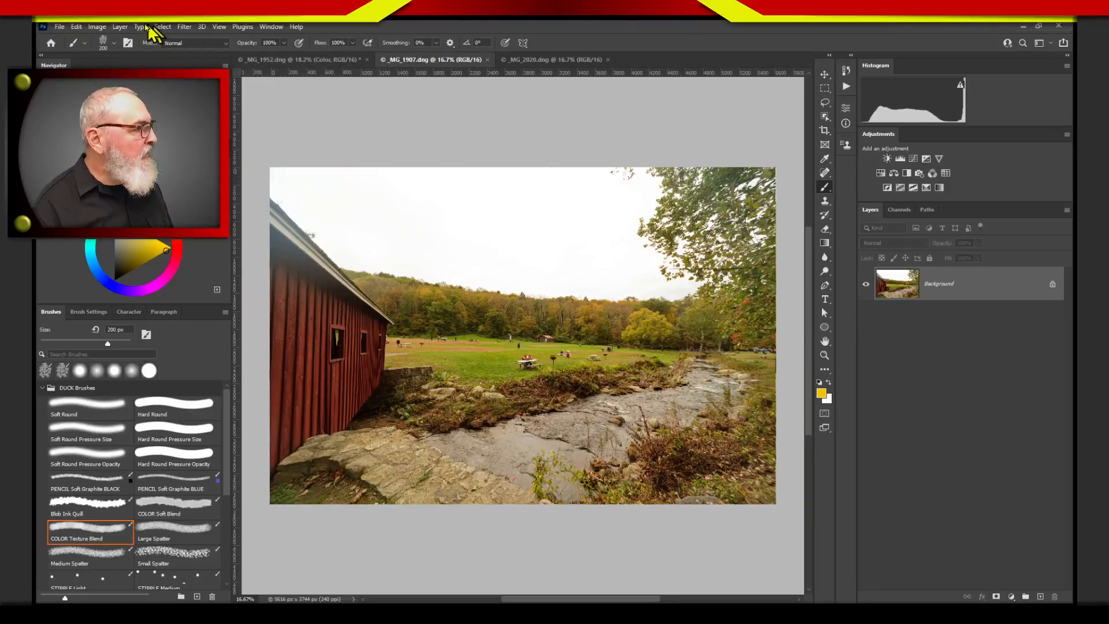
left_click(100, 27)
mouse_move(125, 29)
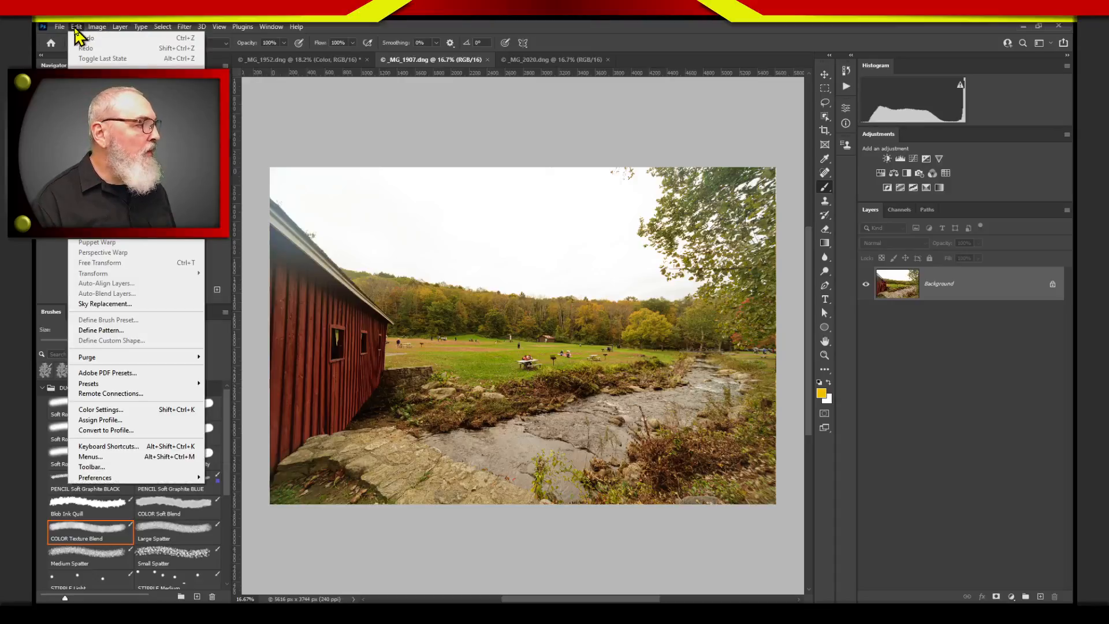
left_click(122, 304)
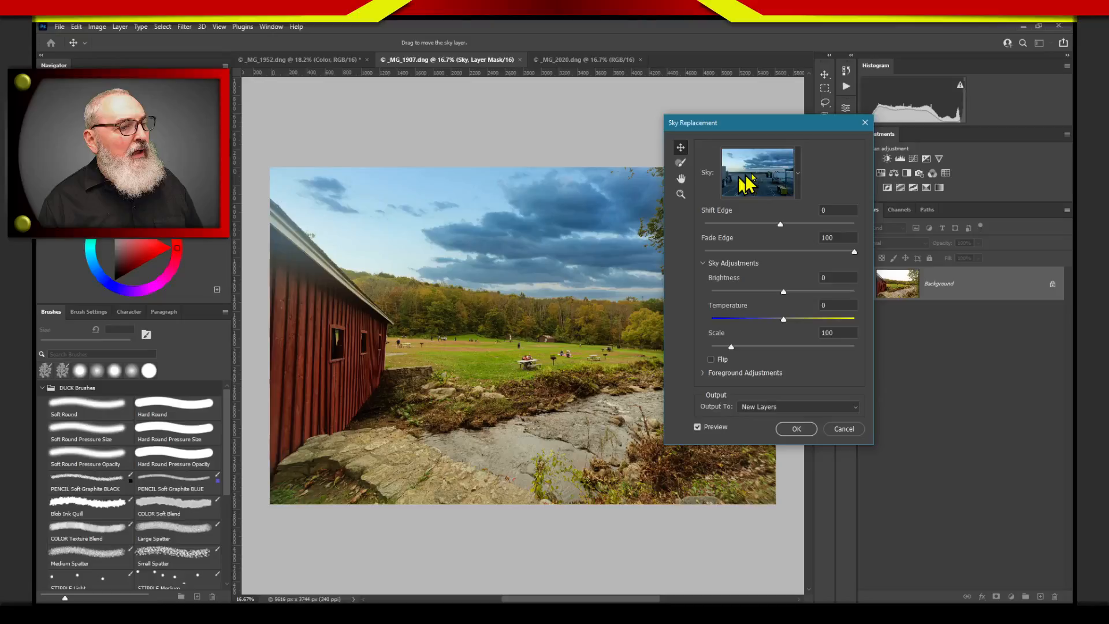
- Keep the current cloudy sky preset and set the replacement sky's temperature to 5
left_click(777, 180)
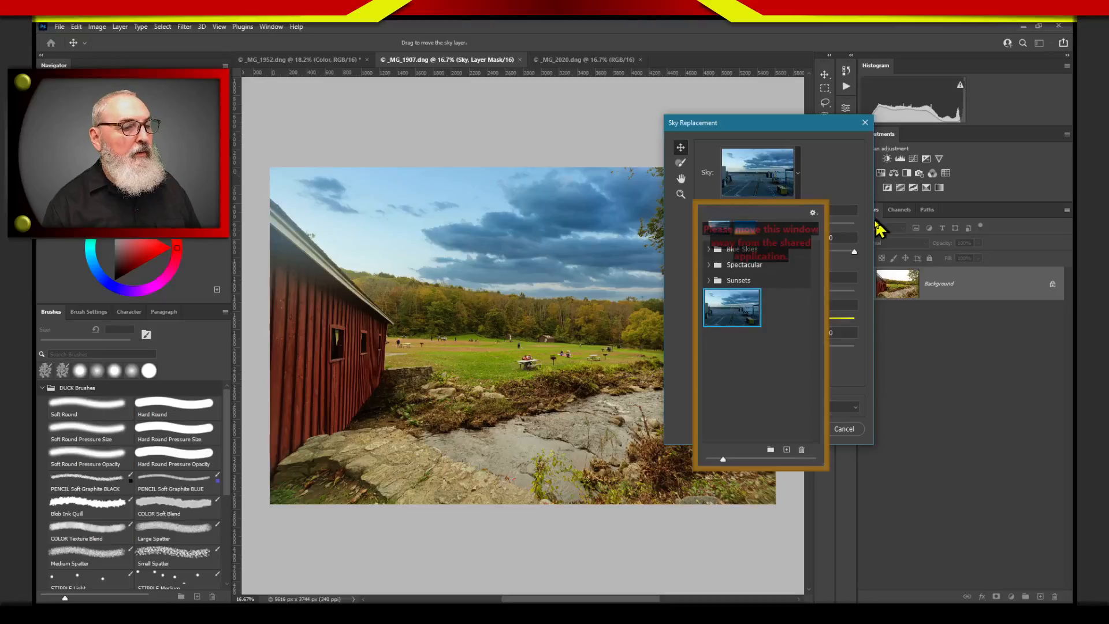
left_click(875, 222)
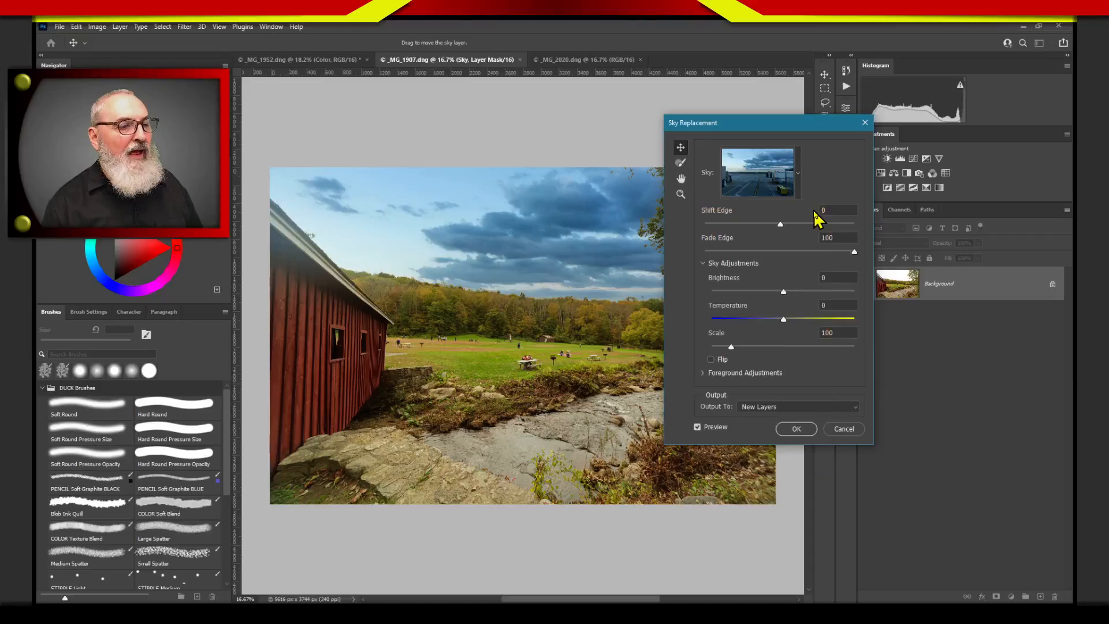
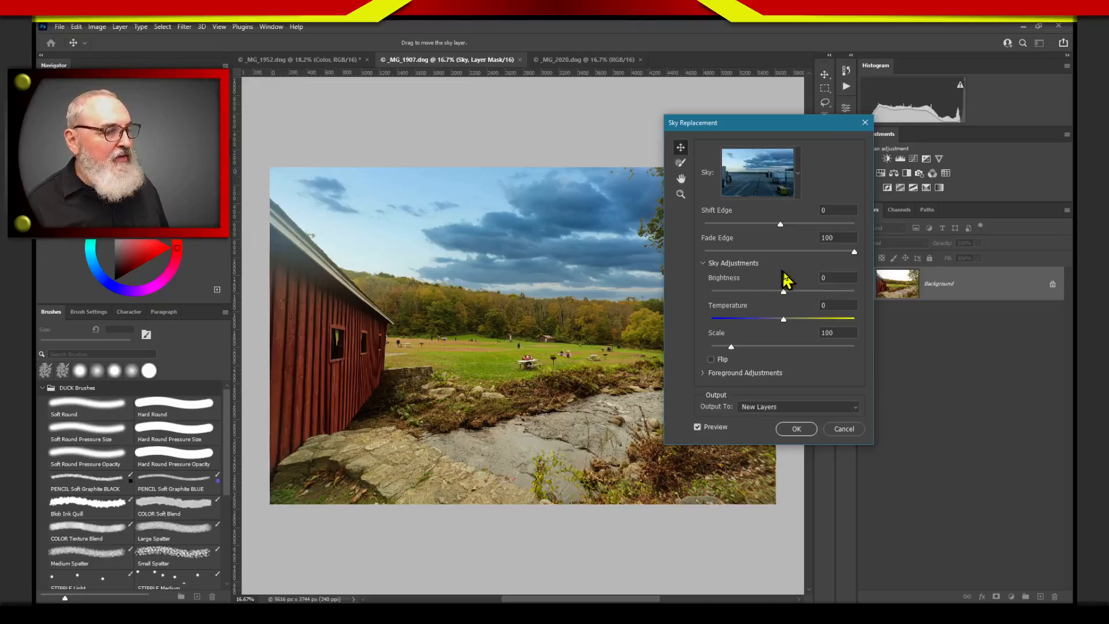
left_click(787, 319)
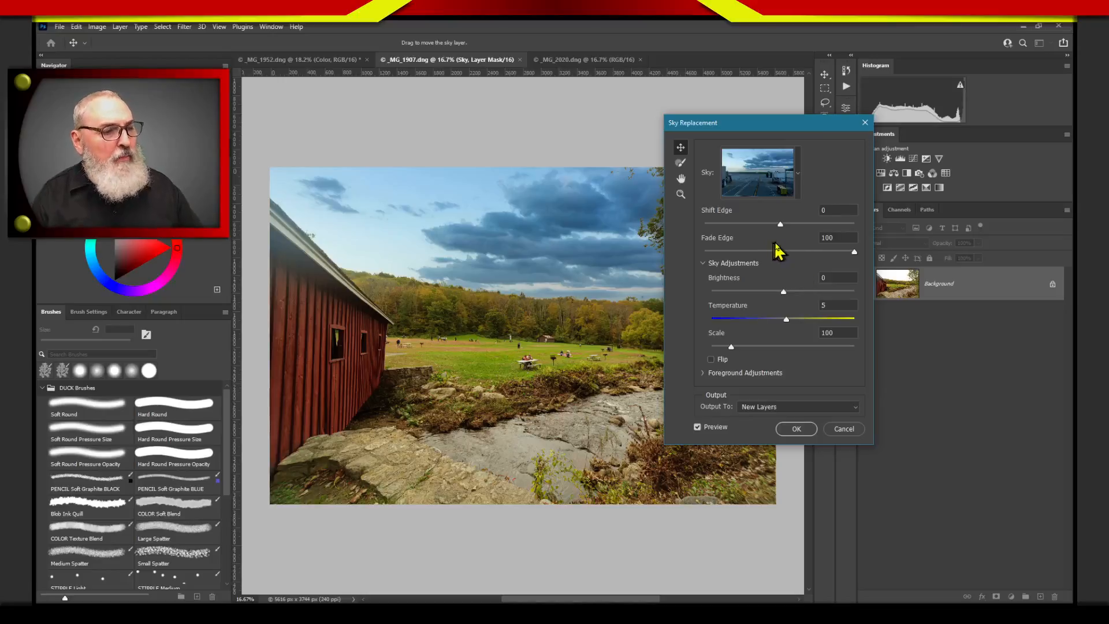
- Look through the Sunsets group of the sky presets
left_click(797, 175)
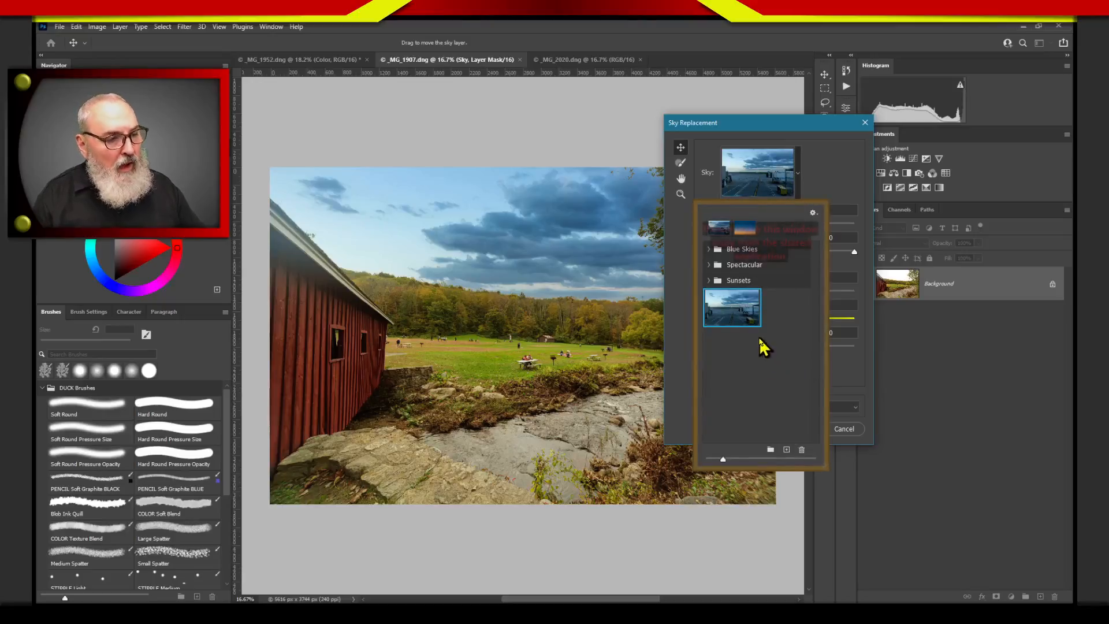
left_click(708, 282)
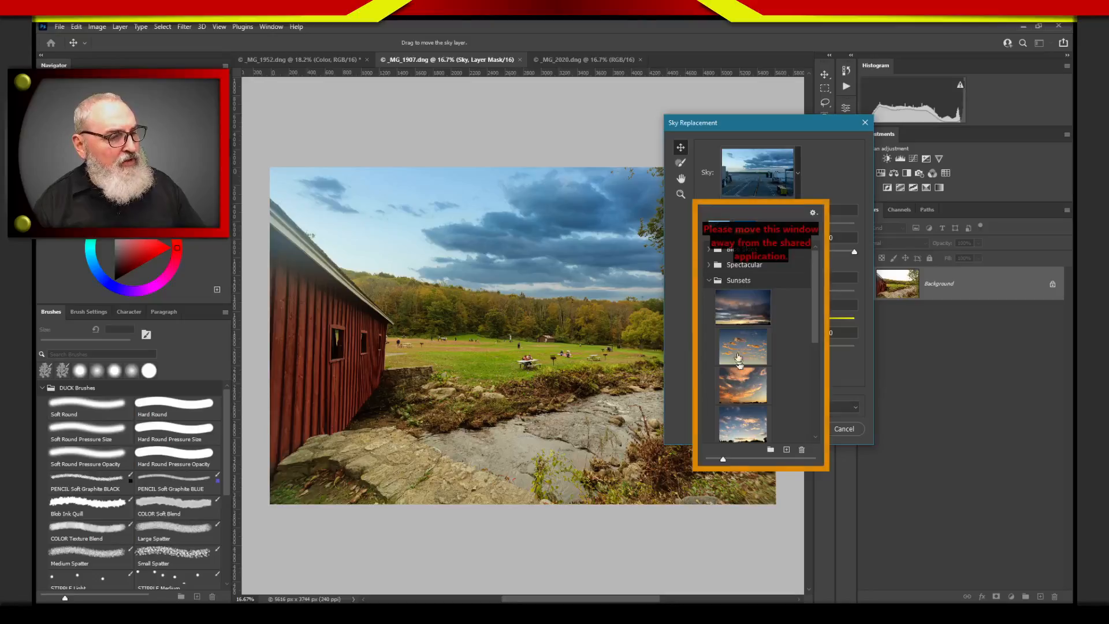
left_click(710, 281)
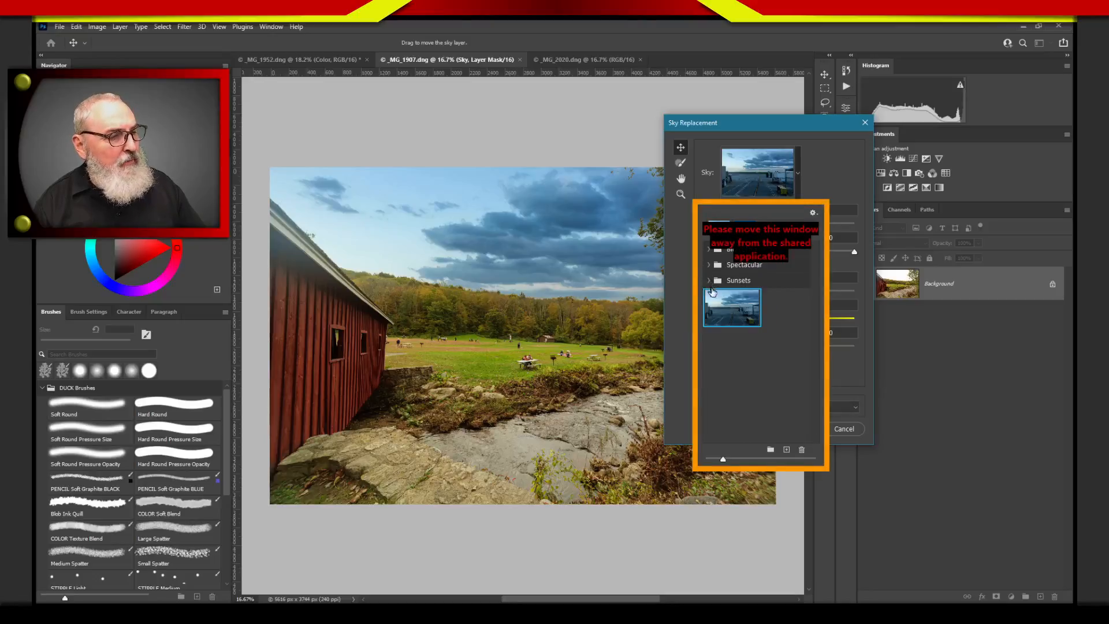
- Look through the cloud photos in the #Clouds folder that can be imported as a replacement sky
left_click(787, 455)
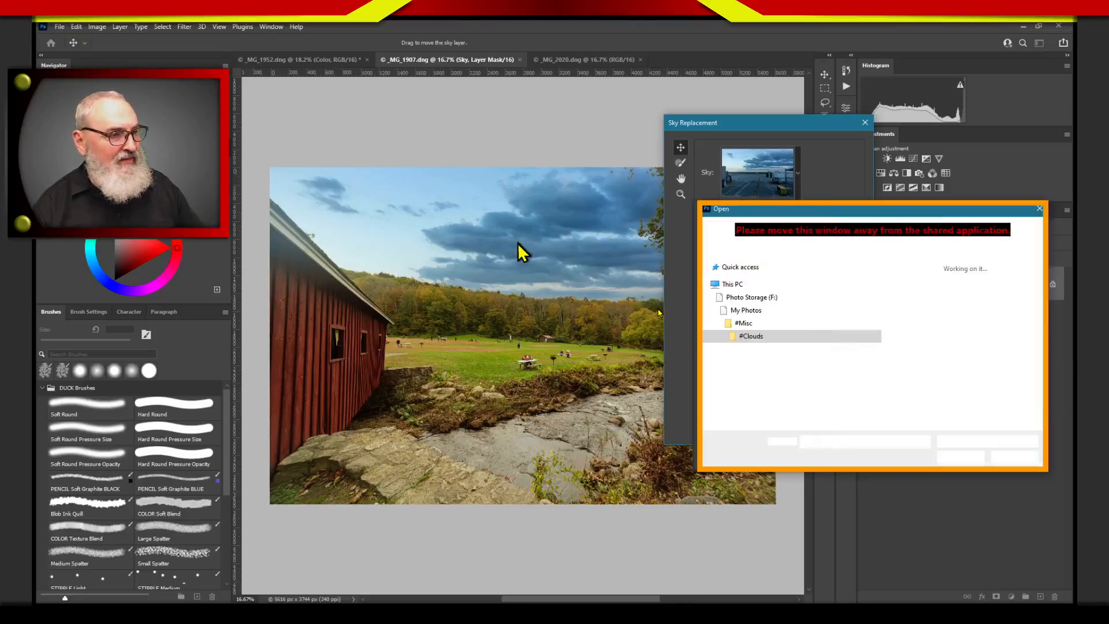
left_click_drag(831, 212, 610, 180)
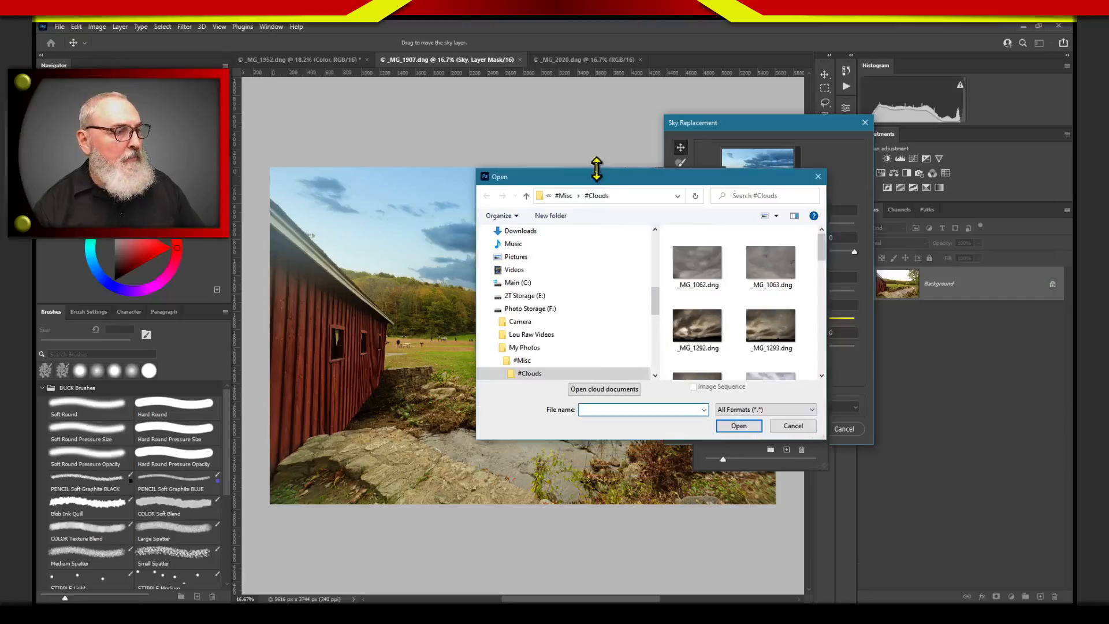
left_click(526, 374)
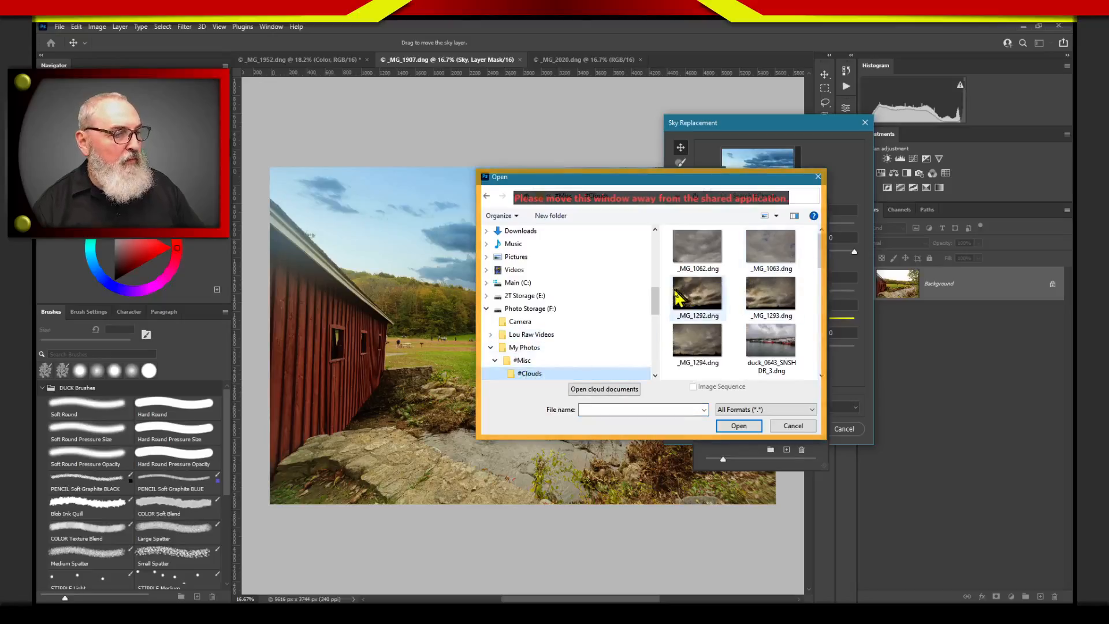
left_click_drag(660, 290, 596, 301)
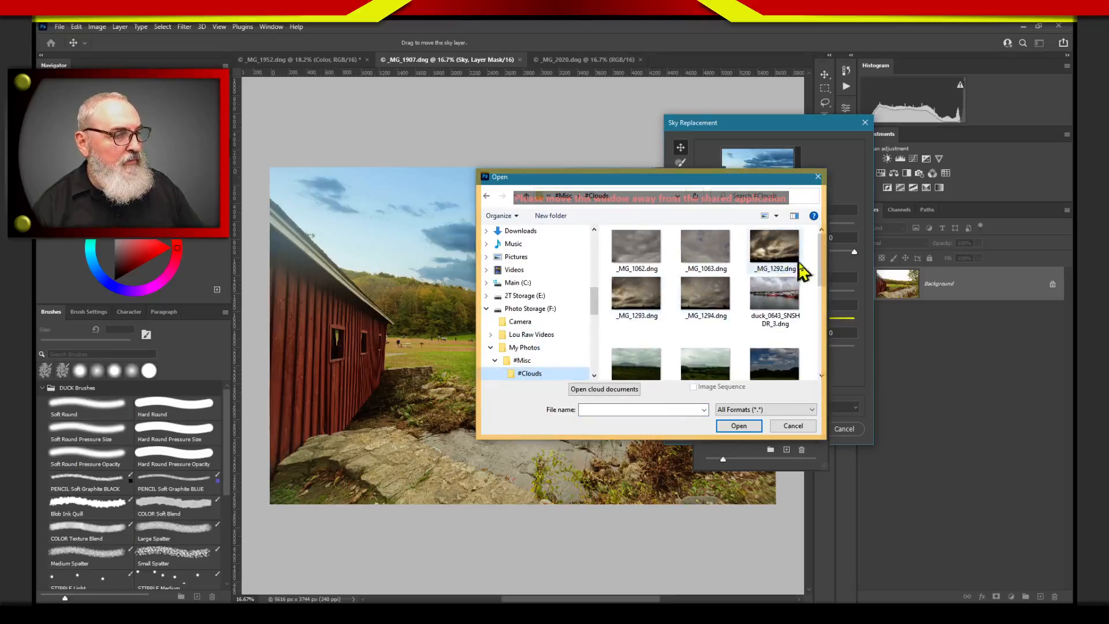
left_click_drag(822, 271, 823, 361)
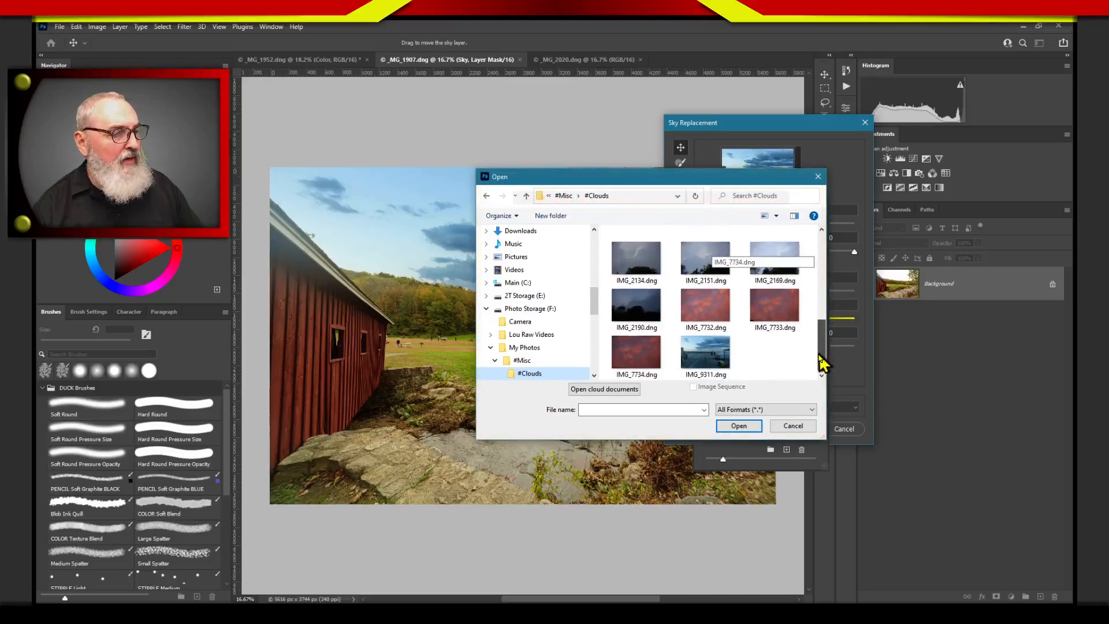
left_click(795, 426)
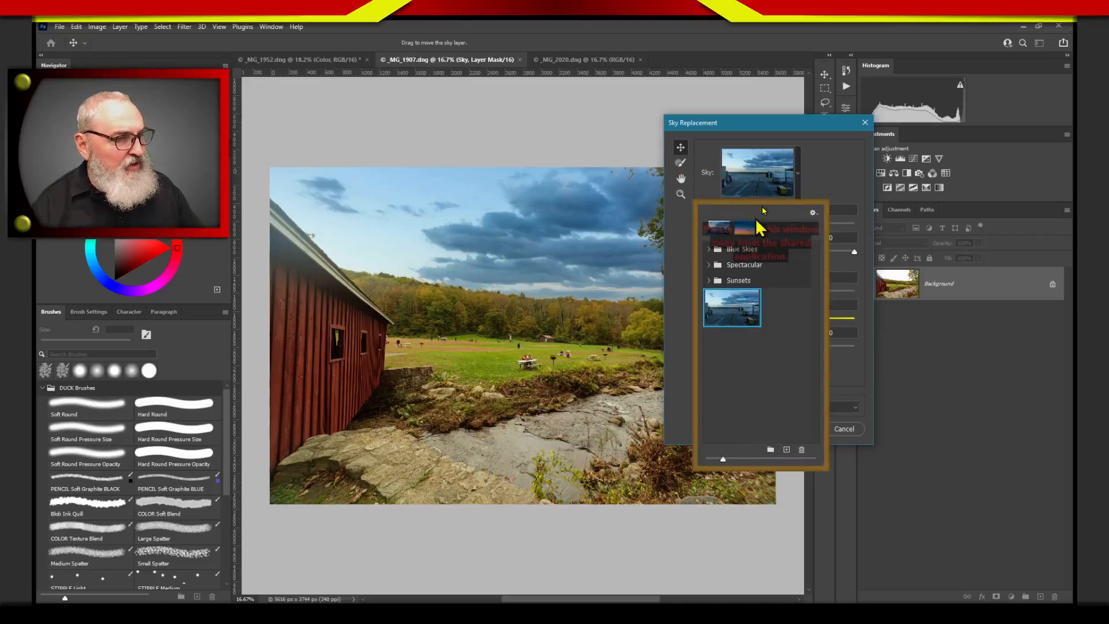
left_click(834, 170)
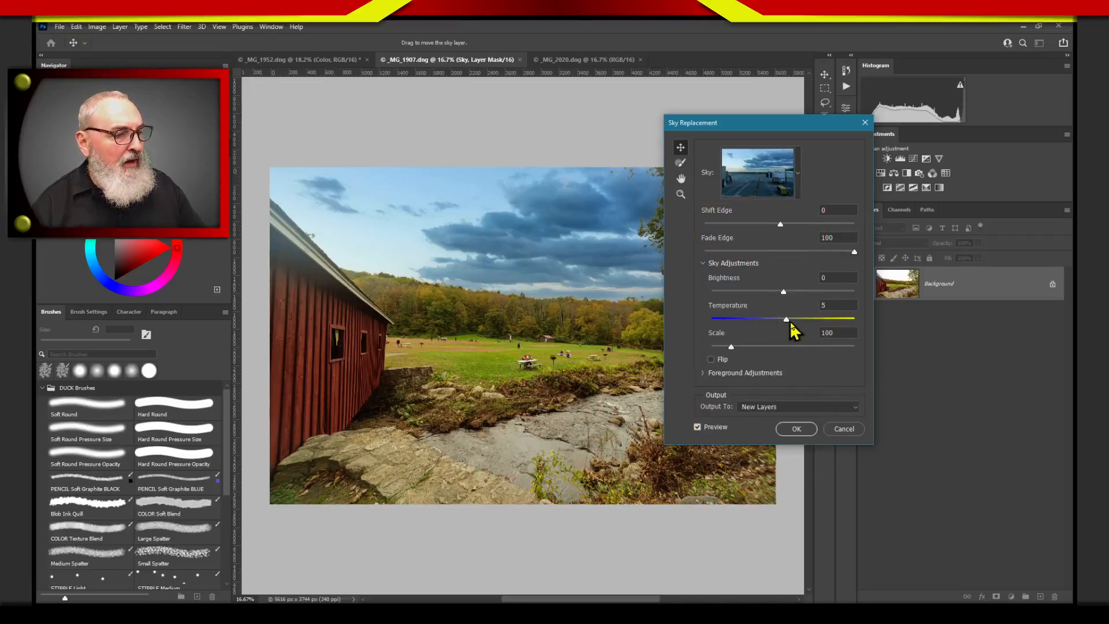
- Set the replacement sky's brightness to 38 and its temperature to 55
left_click_drag(791, 322, 810, 294)
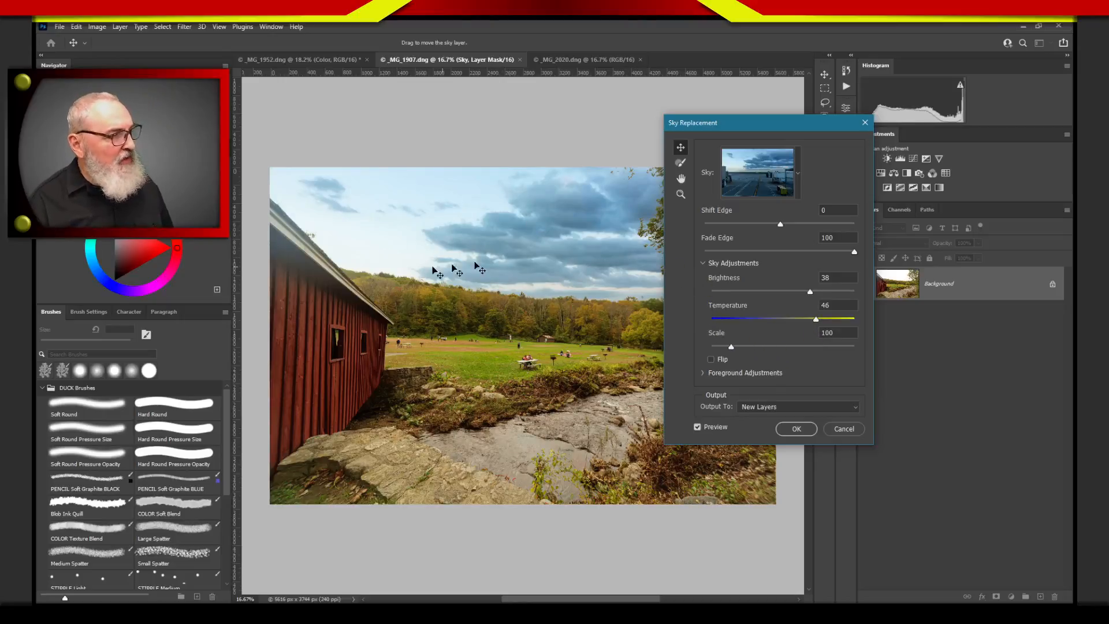
left_click_drag(815, 315, 822, 324)
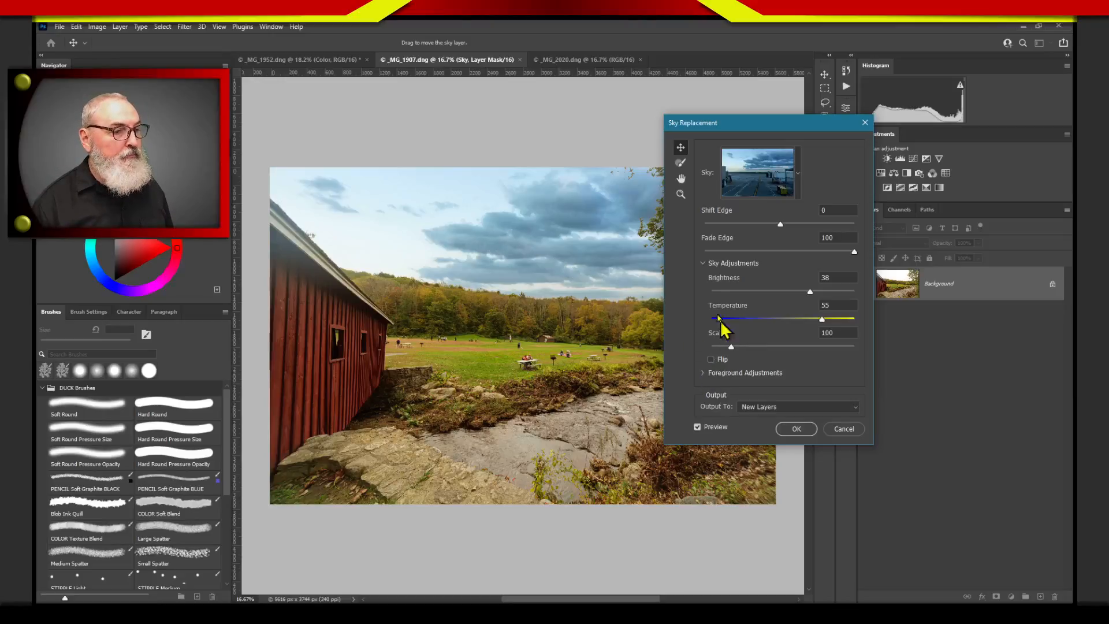
left_click(705, 263)
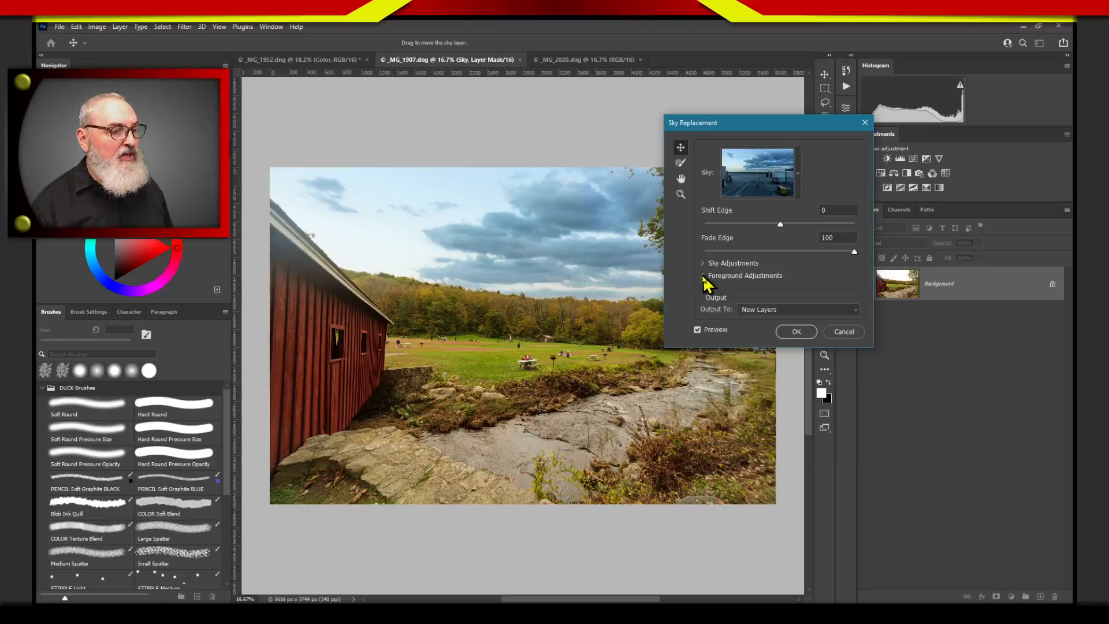
- Set the foreground's lighting adjustment to 69 and color adjustment to 45, keeping New Layers as the output
left_click(702, 275)
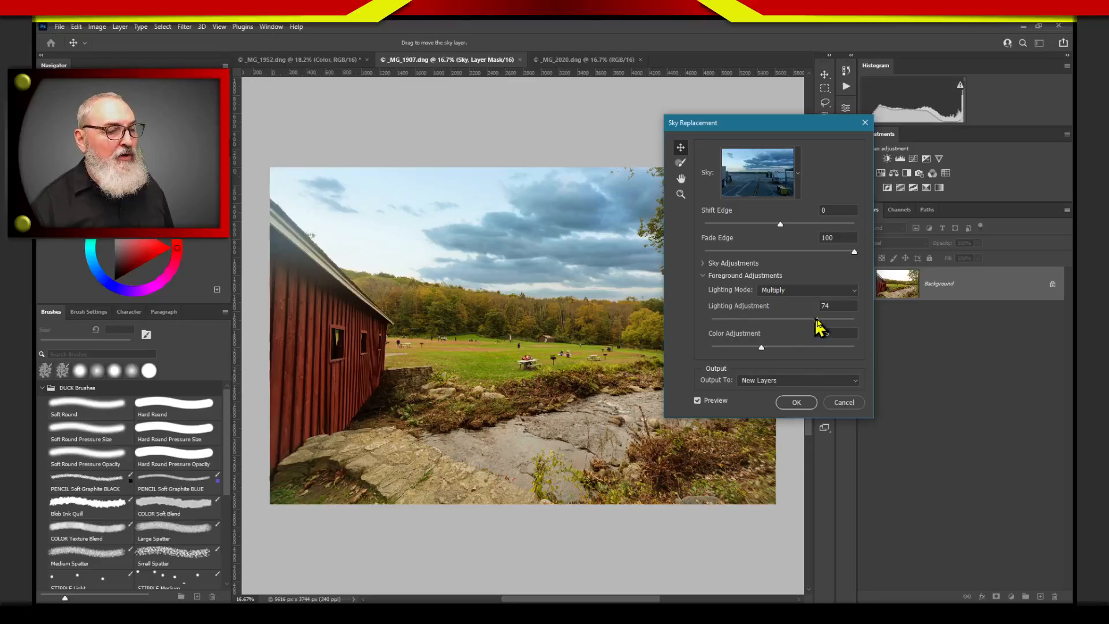
left_click_drag(816, 320, 775, 347)
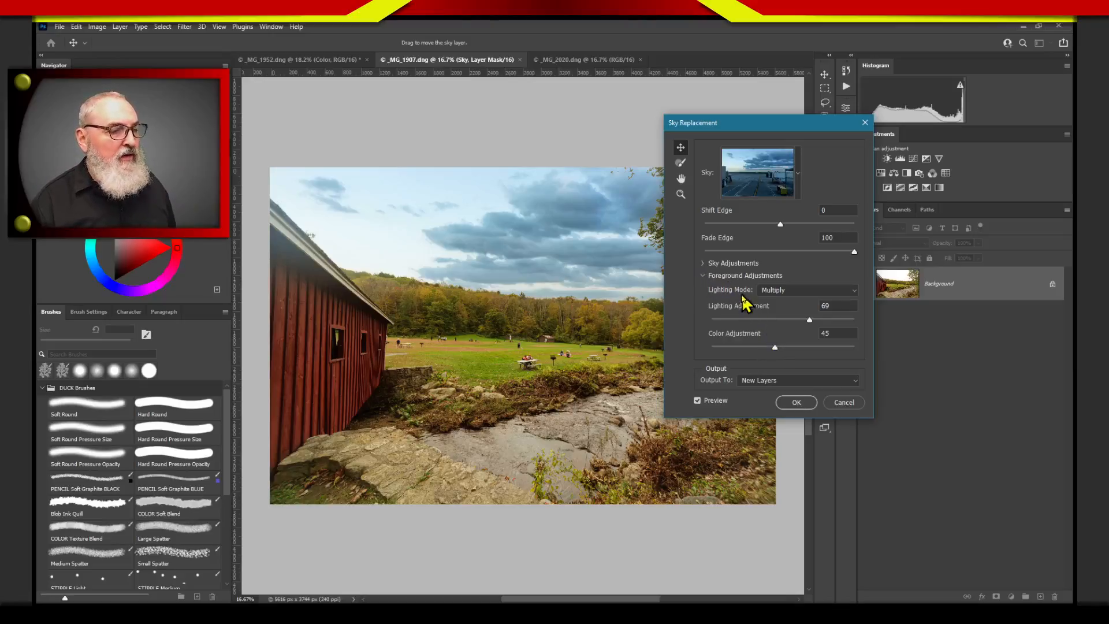
left_click(705, 276)
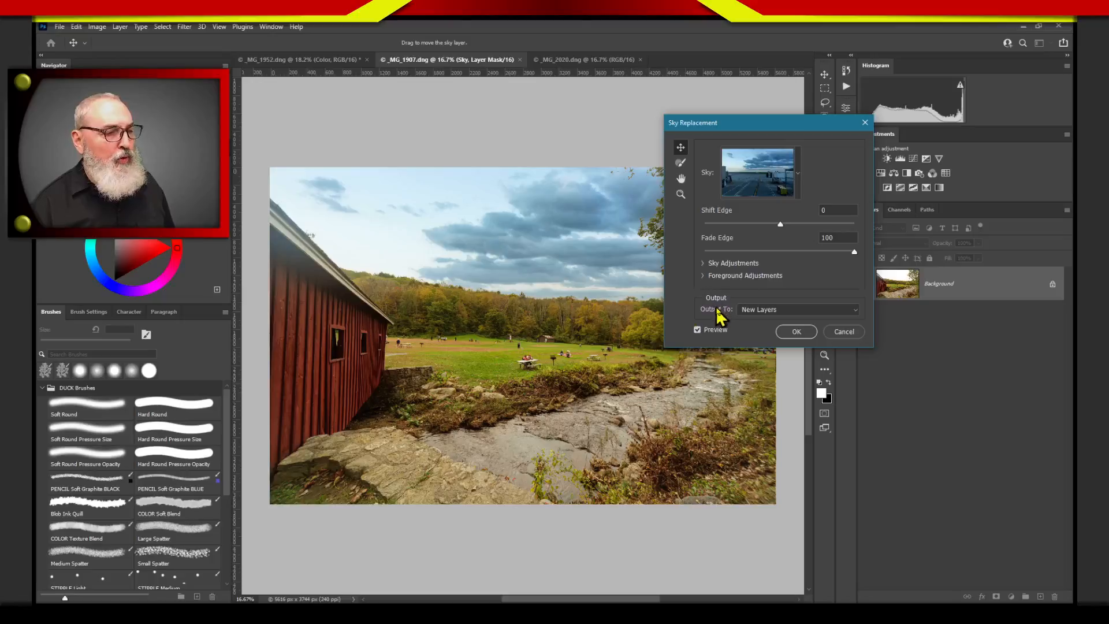
left_click(851, 310)
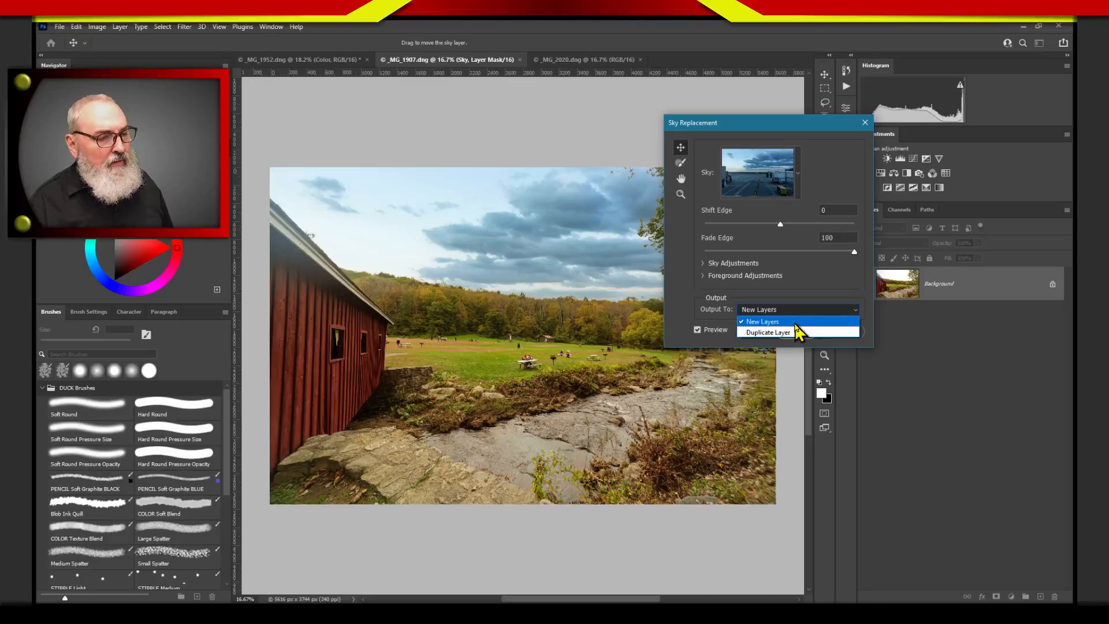
left_click(800, 322)
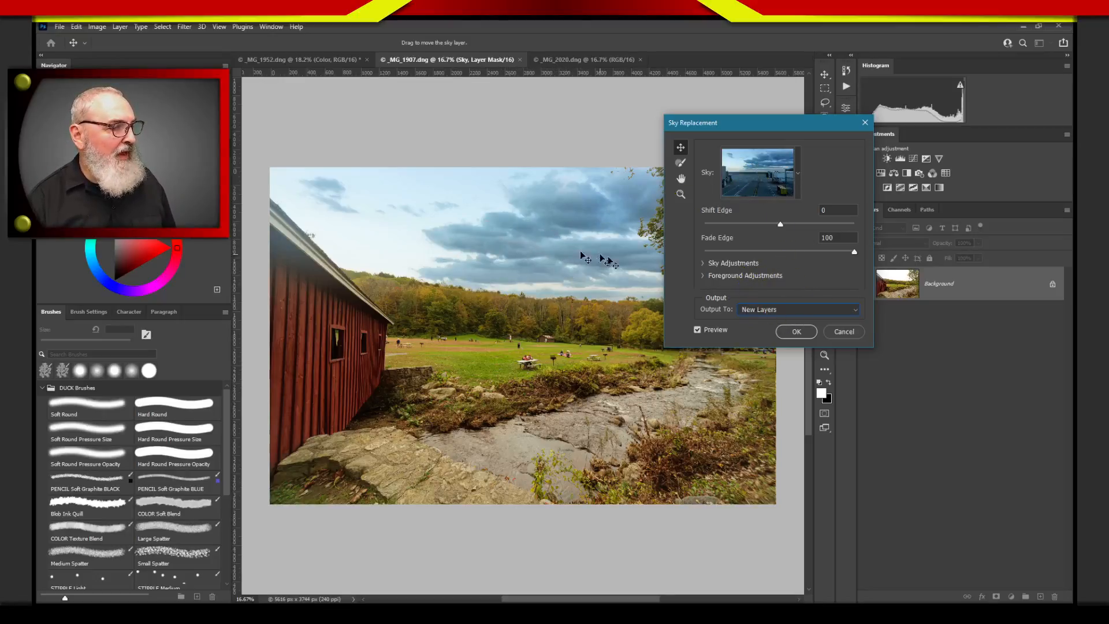
- Set the replacement sky's temperature to 72 and apply the sky replacement
left_click(706, 264)
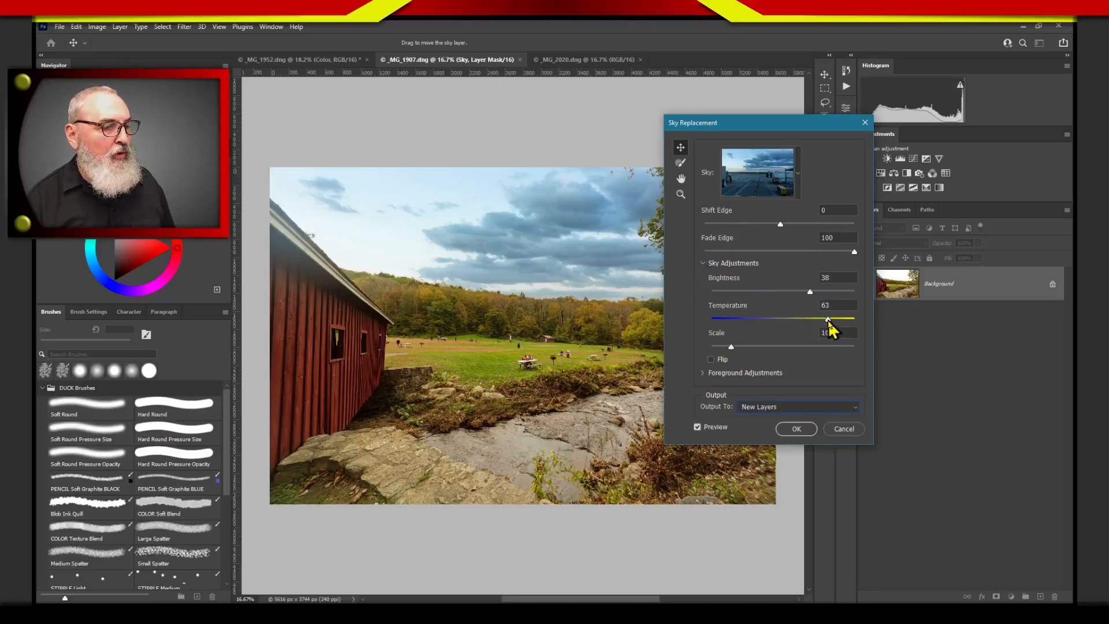
left_click_drag(829, 319, 835, 320)
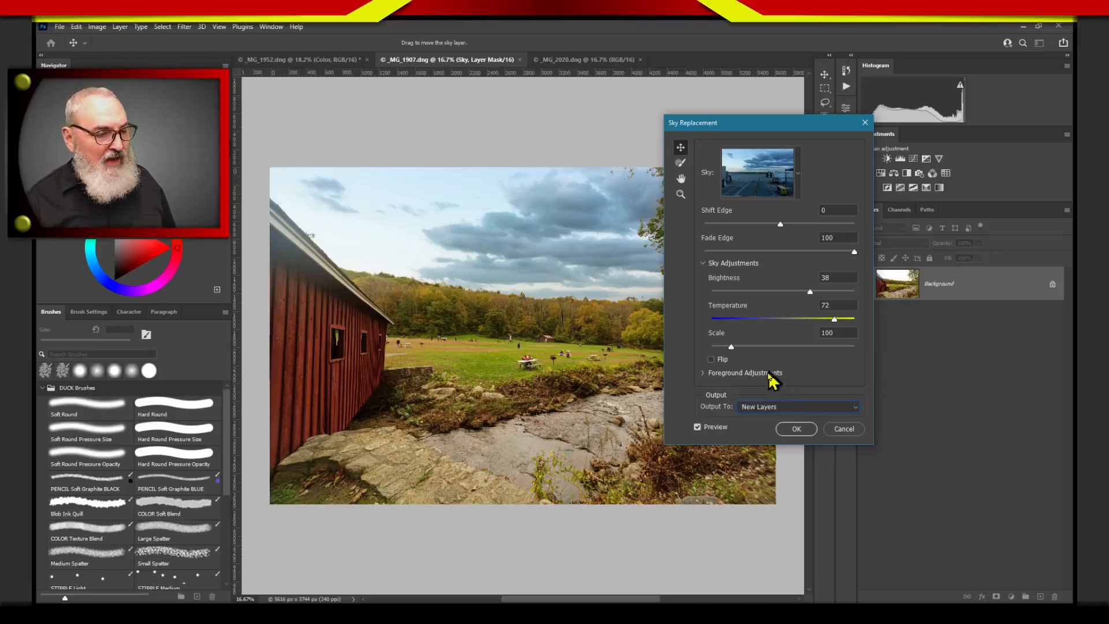
left_click(796, 430)
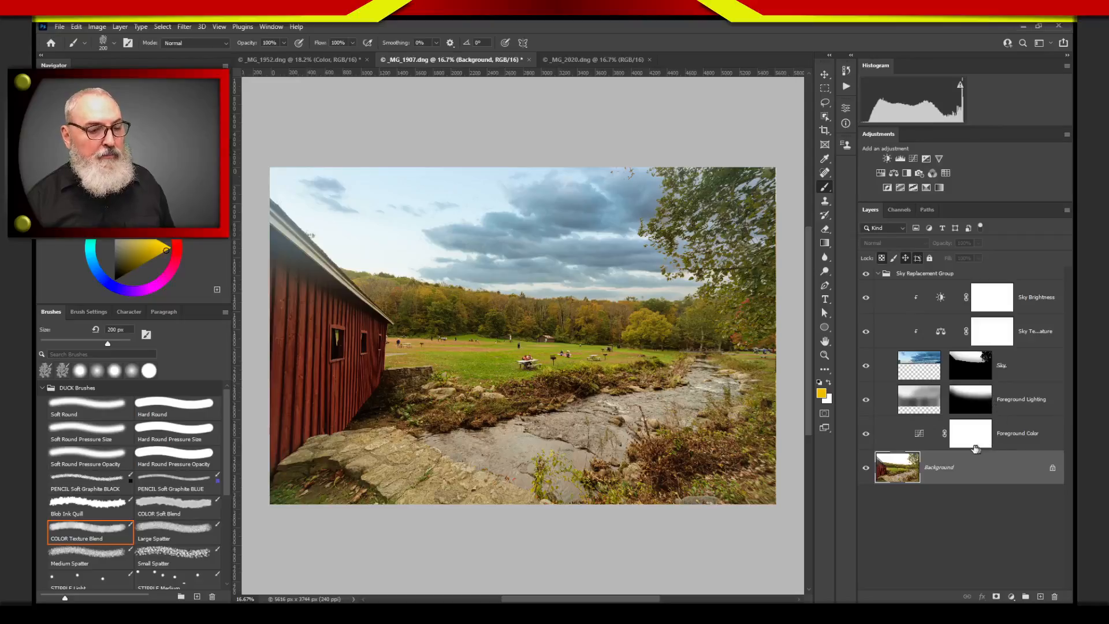
- Check the curve of the Foreground Color adjustment layer and delete that layer from the Sky Replacement Group
left_click(907, 439)
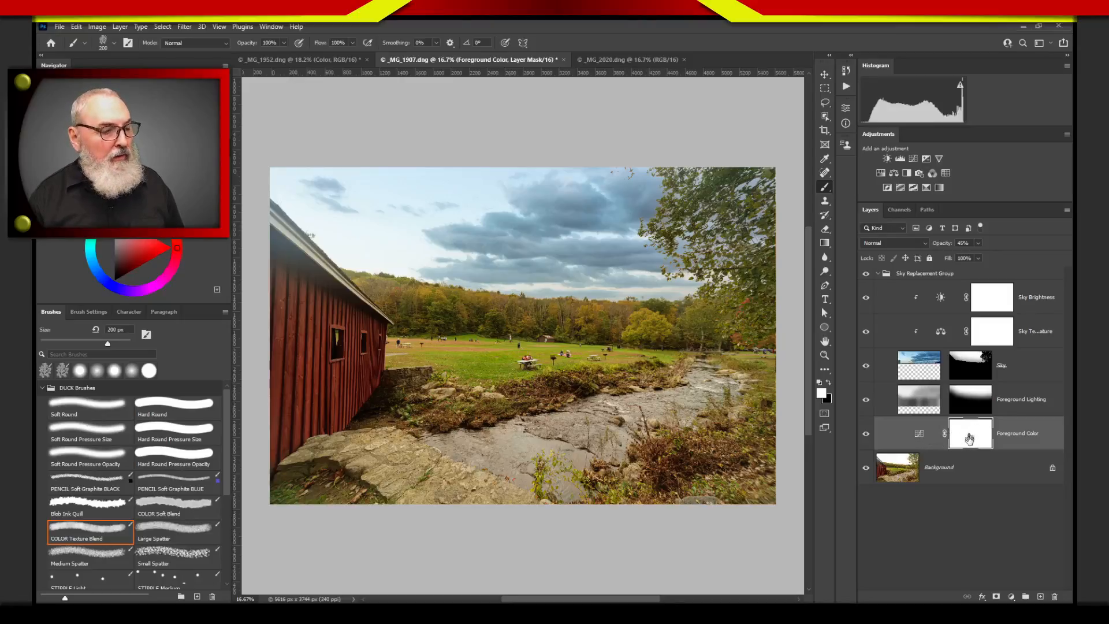
double_click(919, 439)
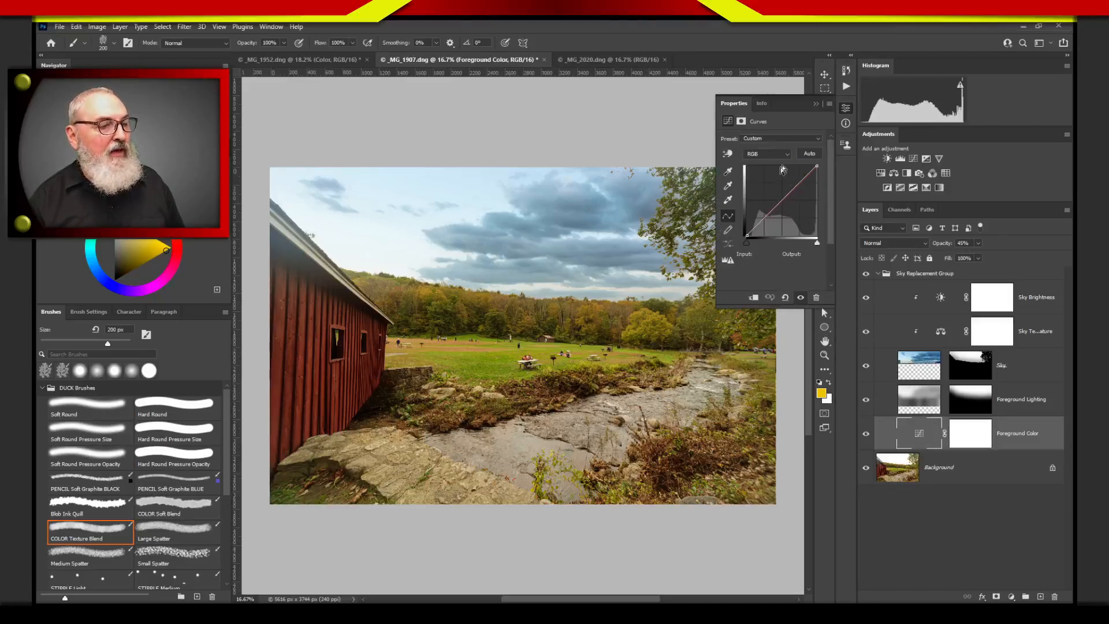
left_click(817, 105)
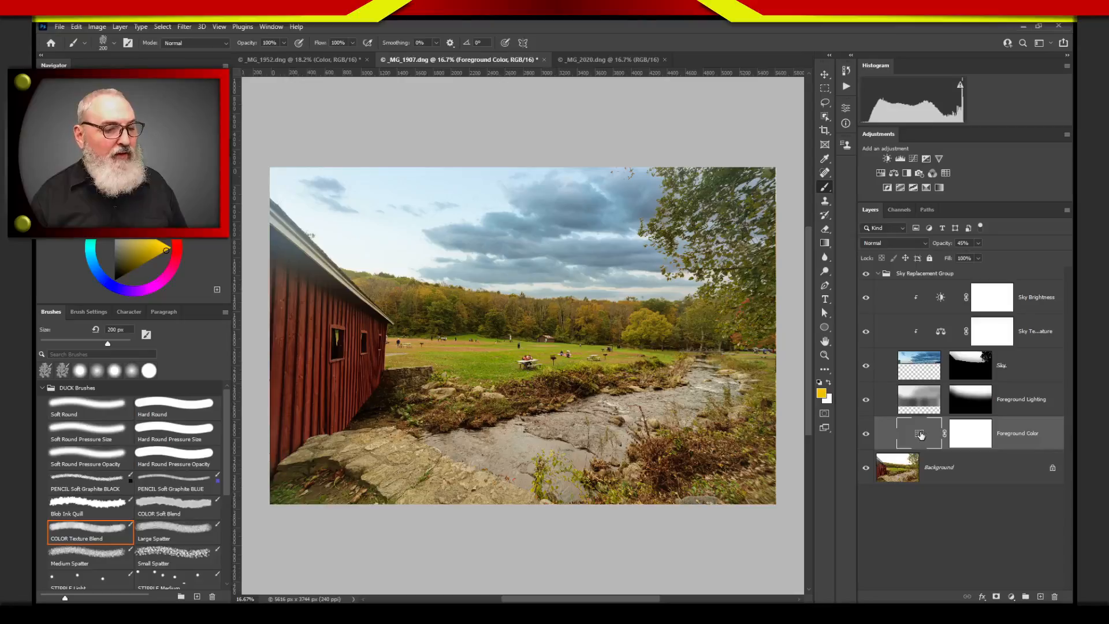
left_click_drag(920, 436, 1054, 595)
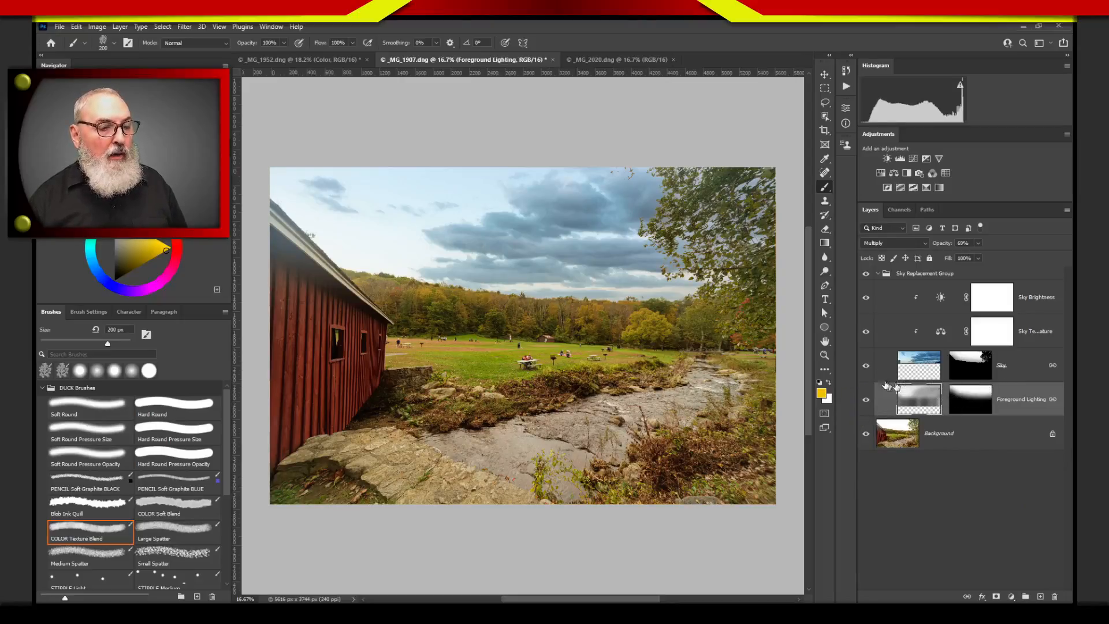
- View the Sky layer's mask on its own, then return to the full image with the Sky layer's picture selected
left_click(919, 369)
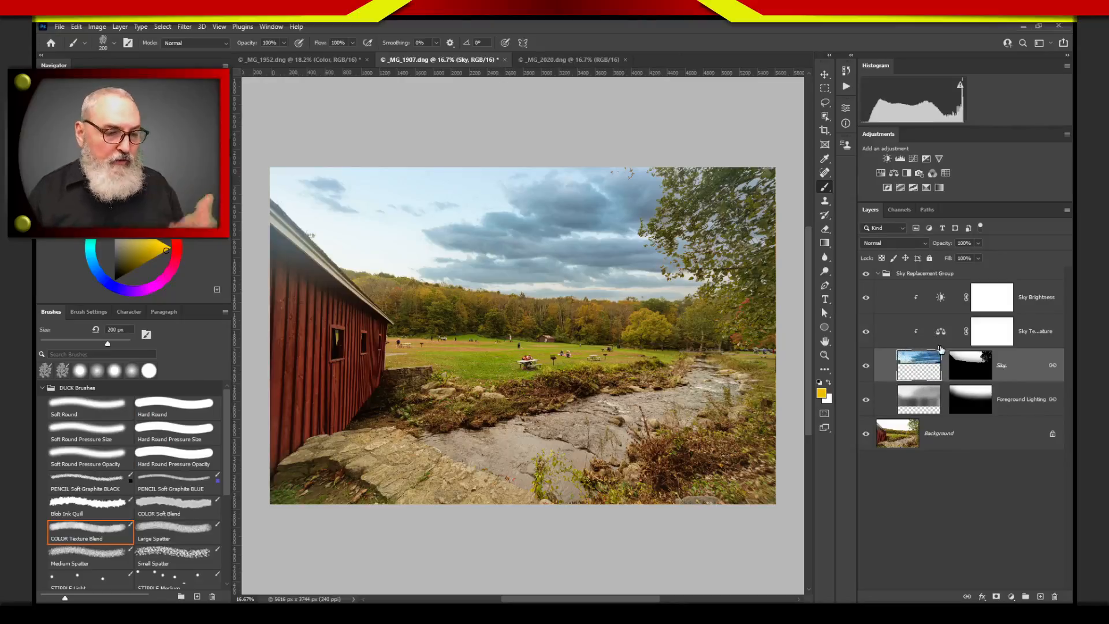
left_click(975, 375)
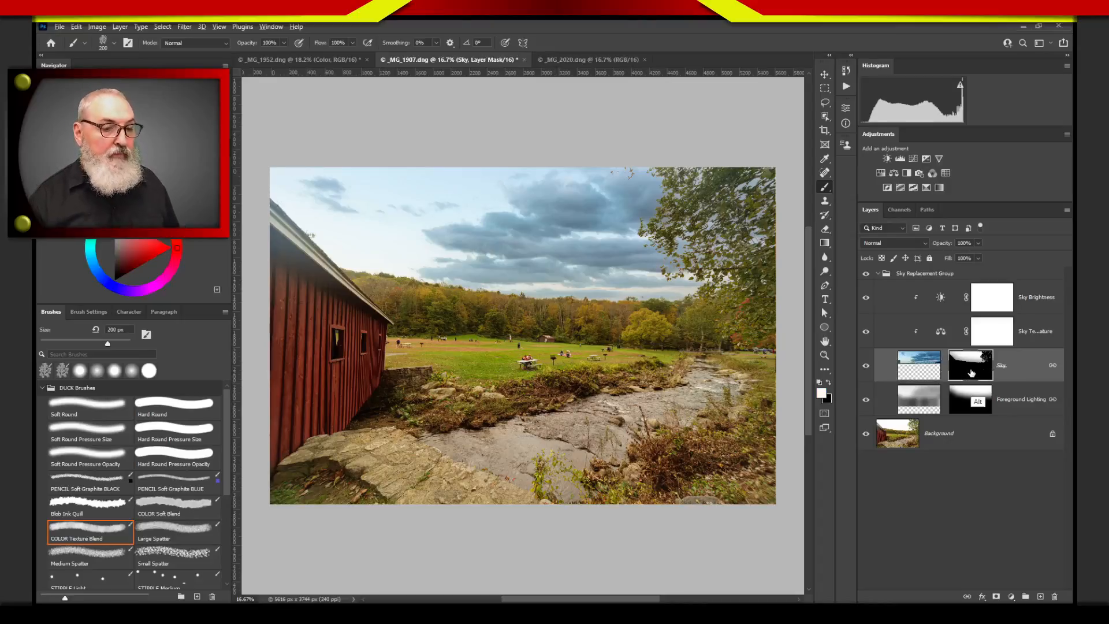
left_click(970, 375, "alt")
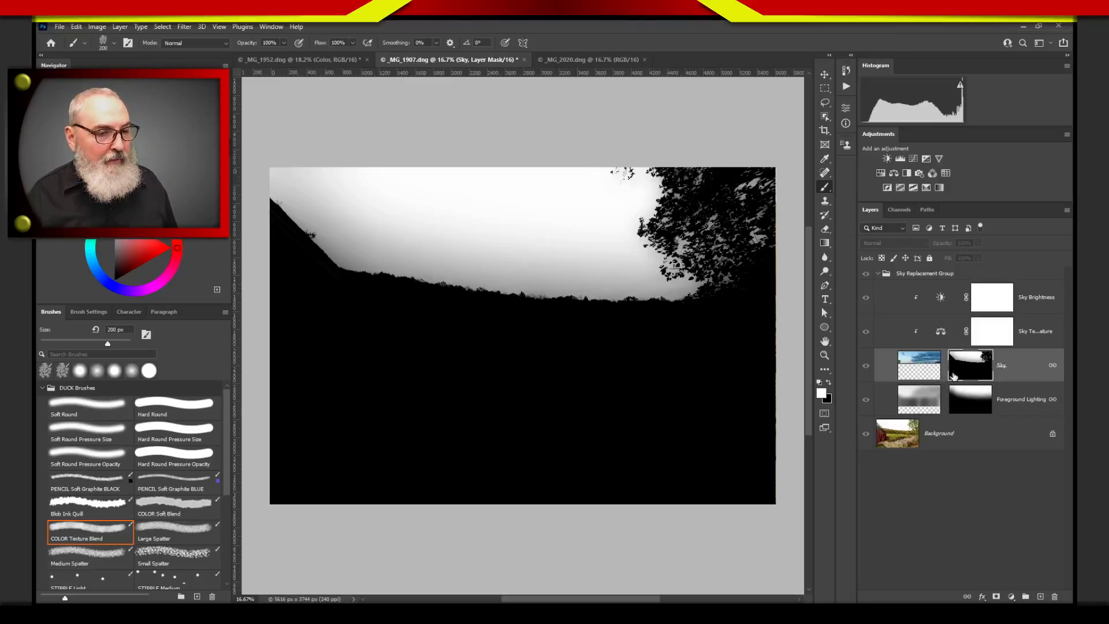
left_click(926, 375)
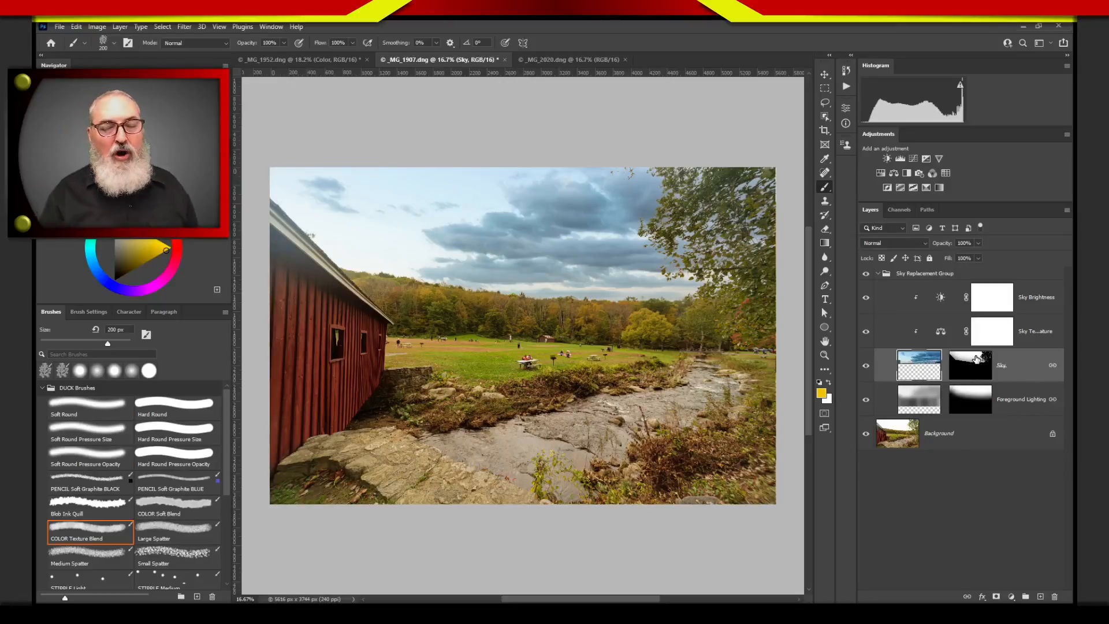
- Compare the sky with and without the Sky Temperature adjustment layer, leaving the layer visible
left_click(900, 334)
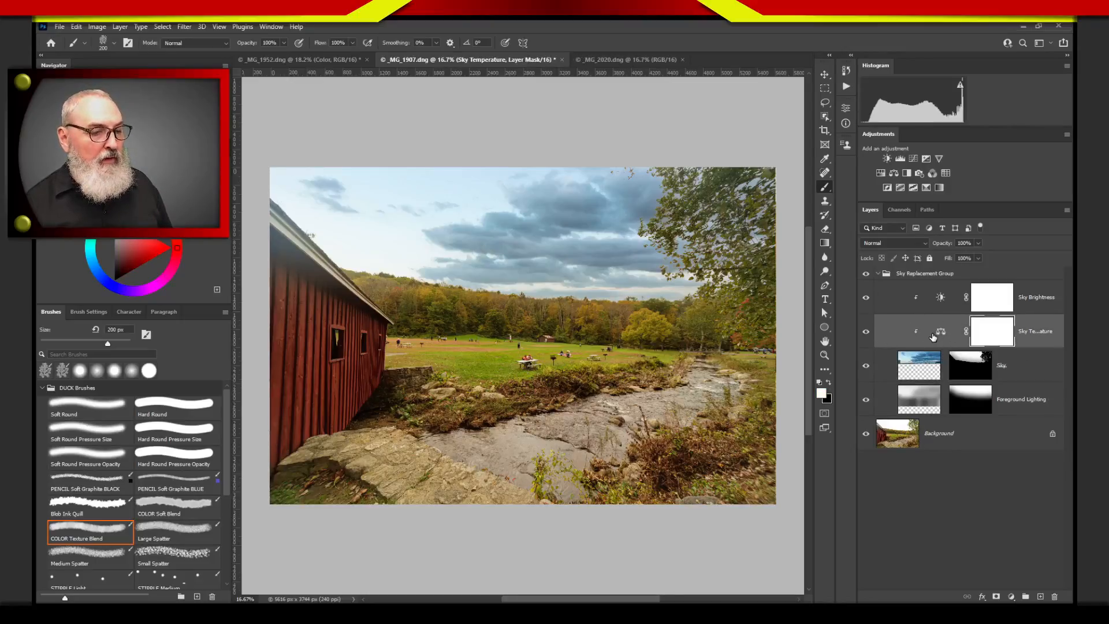
left_click(865, 335)
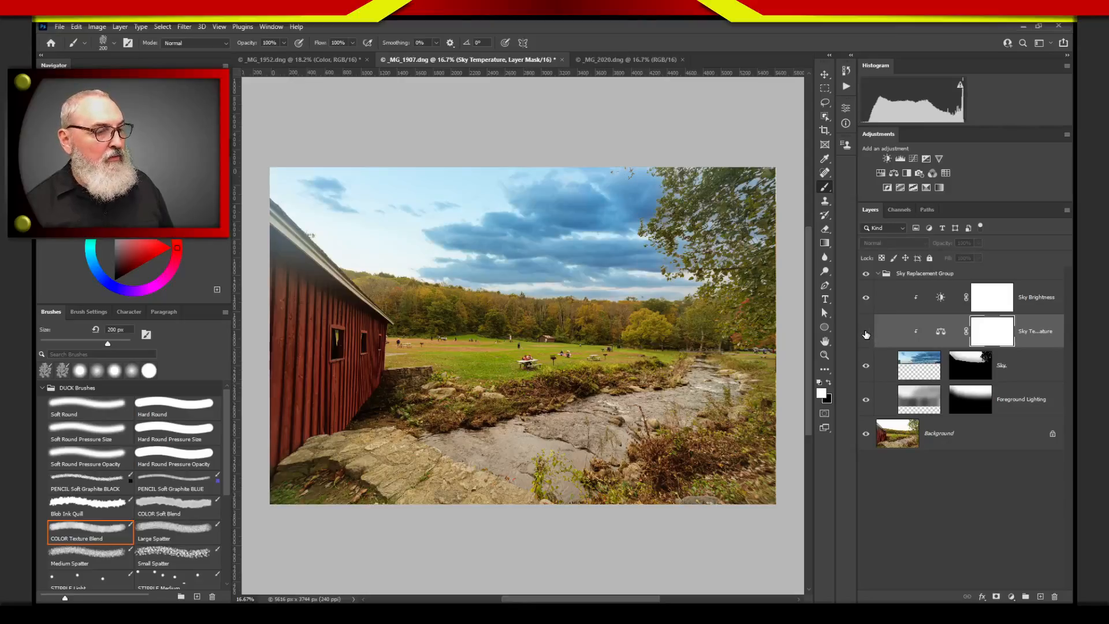
left_click(865, 335)
left_click(865, 336)
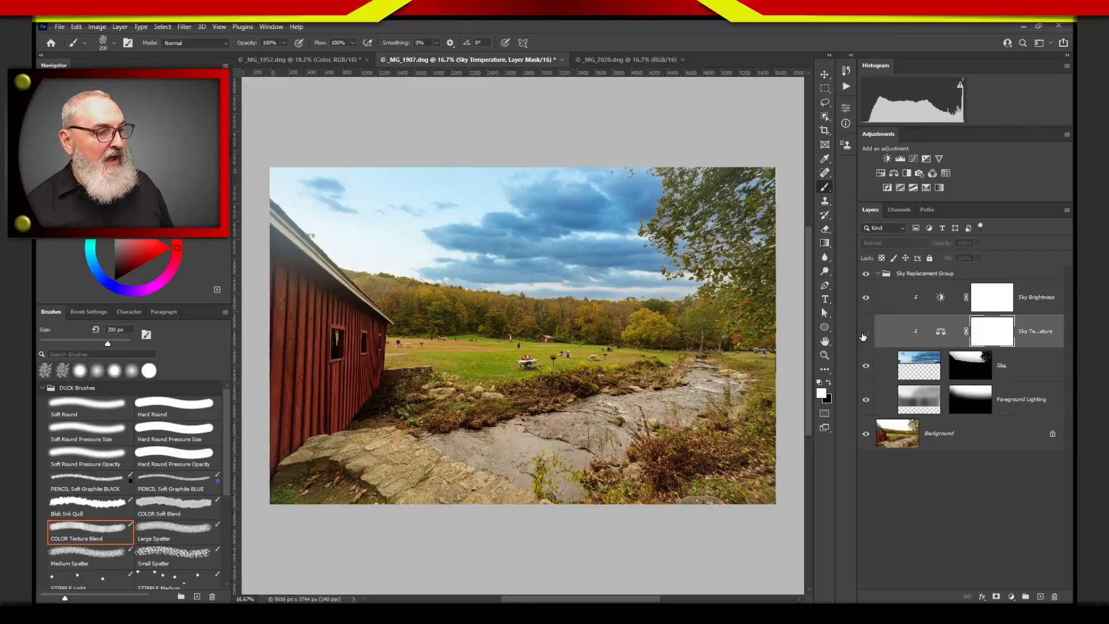
left_click(865, 332)
- Set the Sky Temperature layer's highlights color balance to +7 cyan–red, -11 magenta–green and -32 yellow–blue
double_click(940, 332)
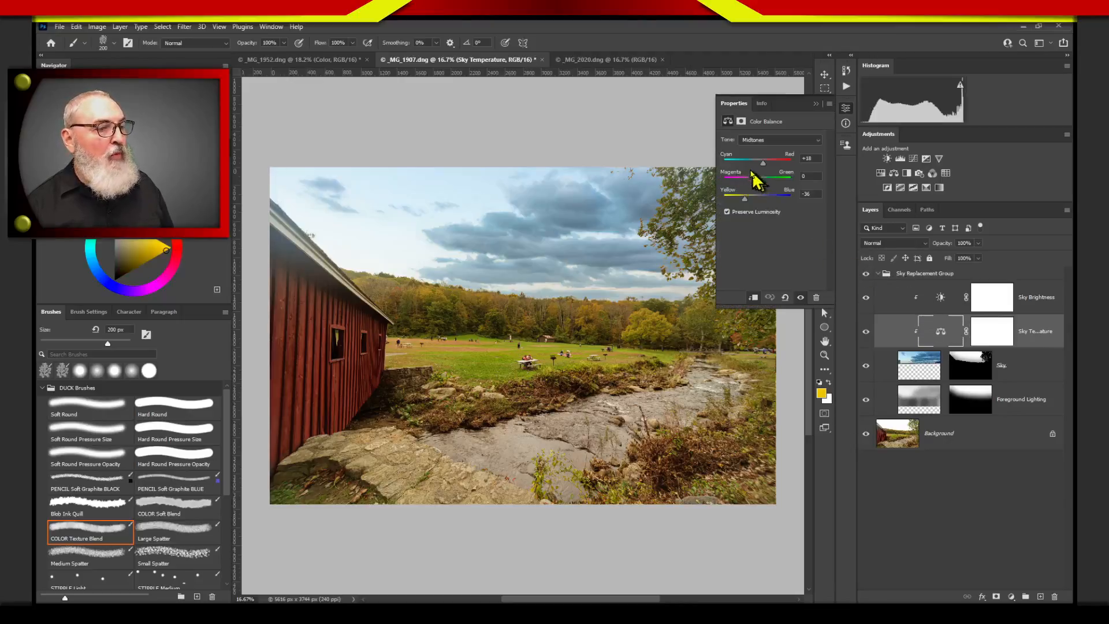
left_click(769, 140)
left_click(751, 165)
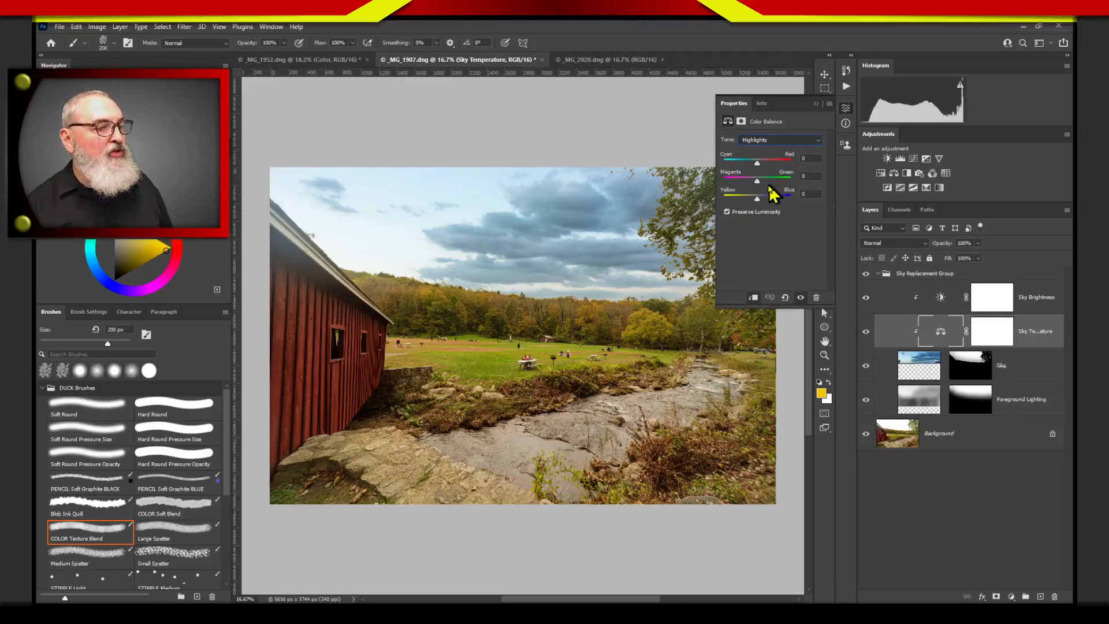
mouse_move(757, 198)
left_mouse_down()
mouse_move(741, 200)
mouse_move(759, 163)
mouse_move(746, 197)
mouse_move(753, 181)
left_mouse_up()
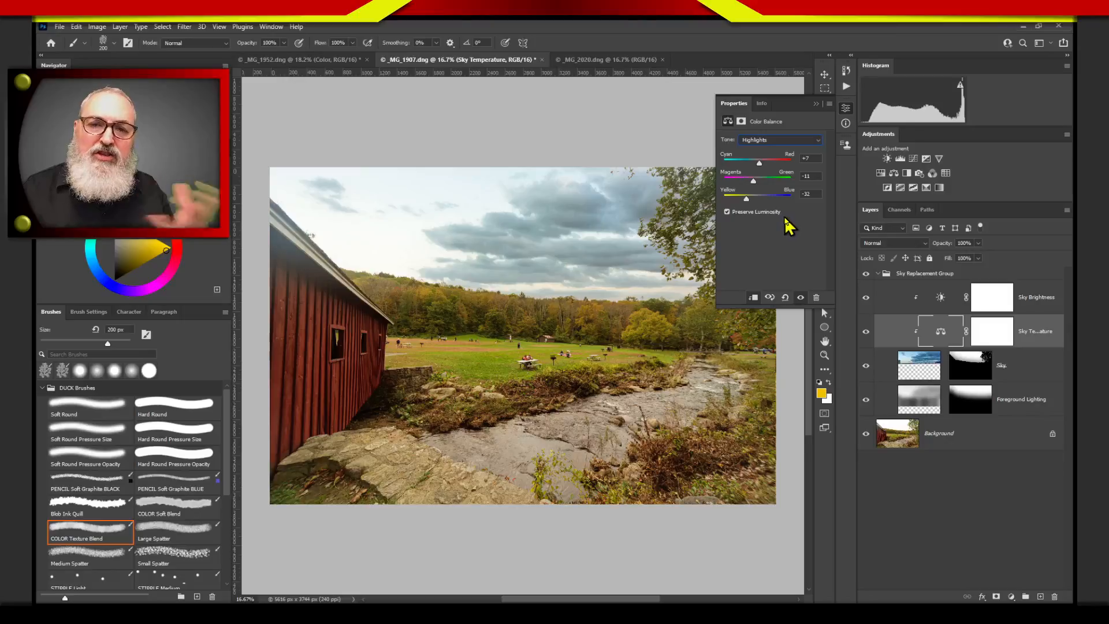
left_click(816, 105)
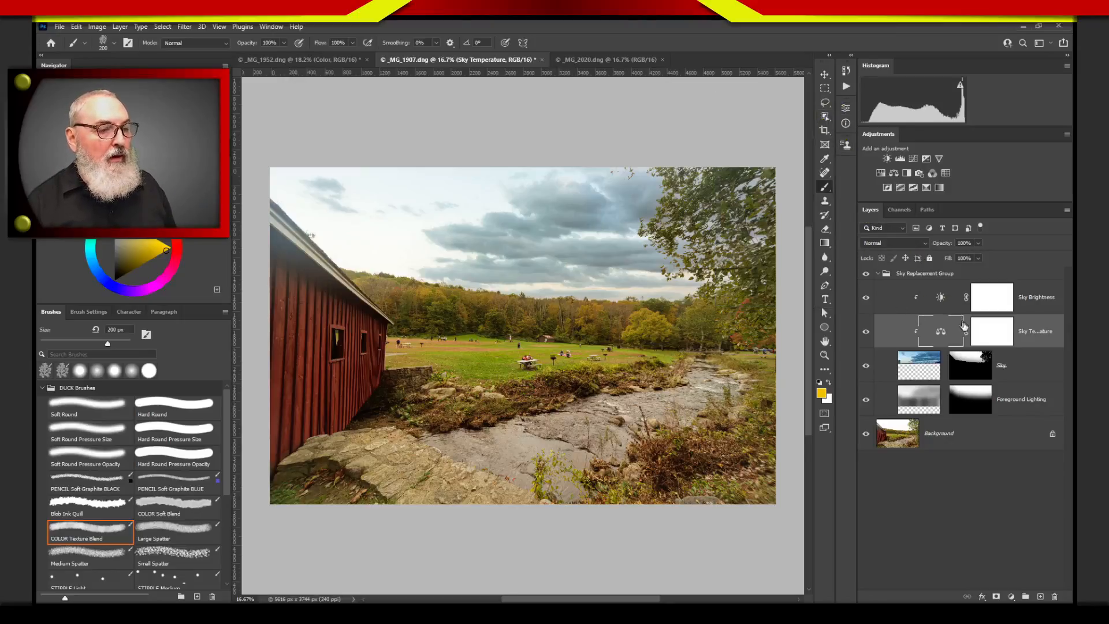
- Set the brightness of the Sky Brightness adjustment layer to 32
left_click(940, 305)
double_click(939, 304)
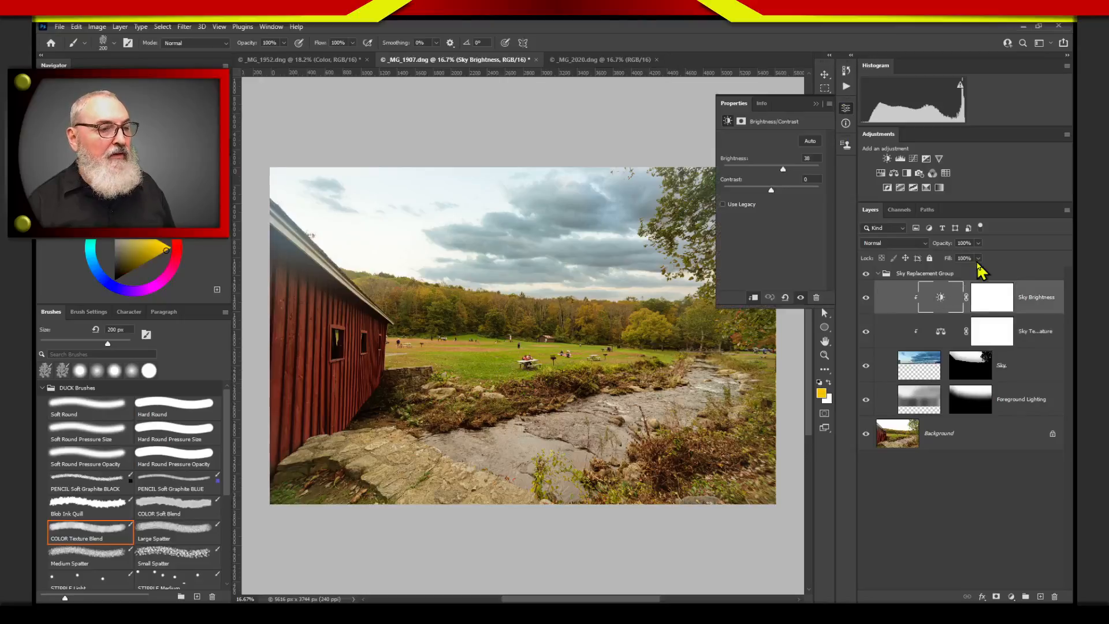
left_click_drag(775, 171, 782, 175)
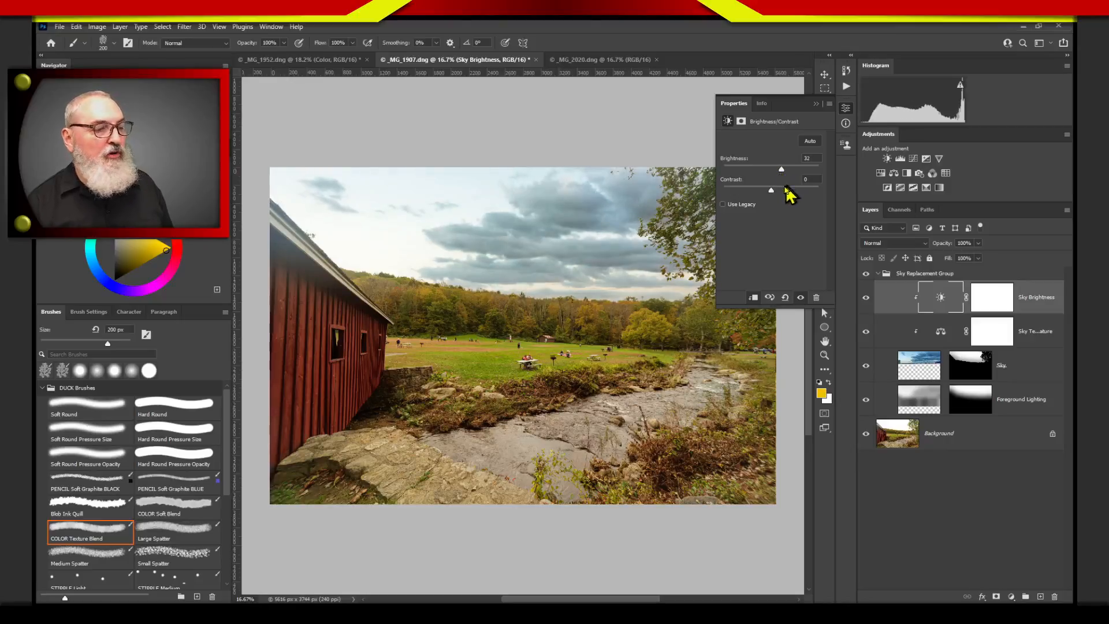
- Collapse the Sky Replacement Group and add a new layer named Color above it
left_click(817, 105)
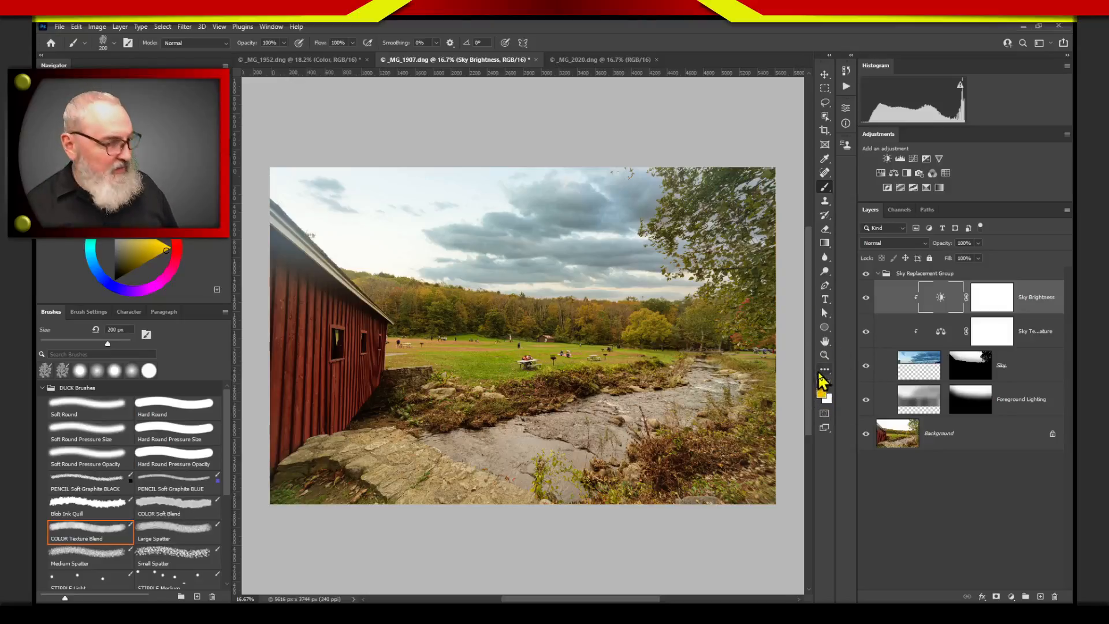
left_click(879, 275)
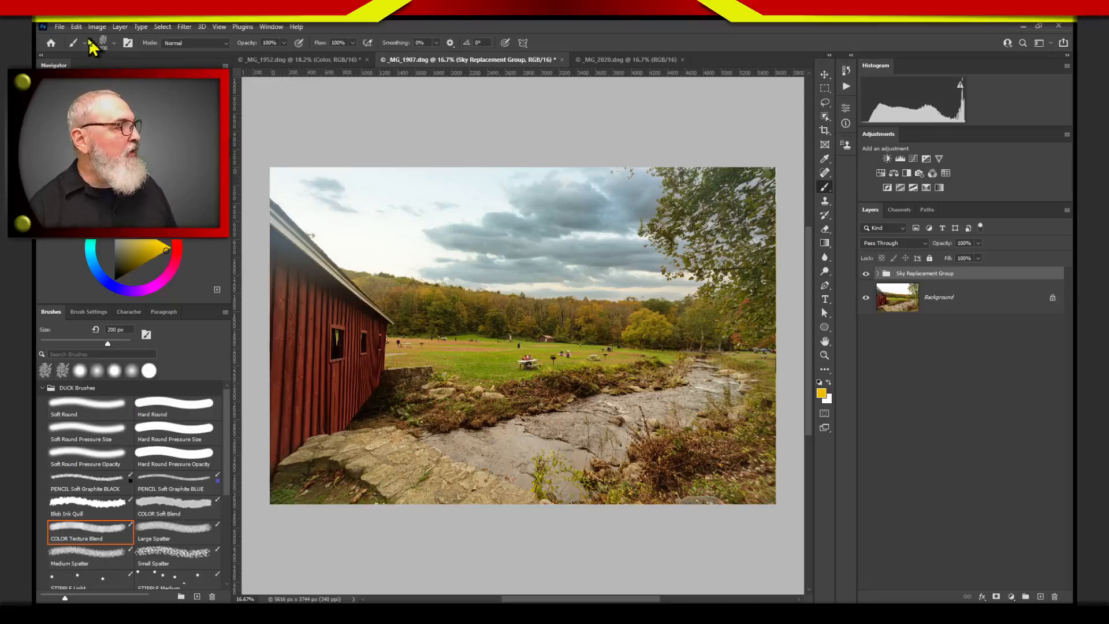
left_click(121, 27)
mouse_move(173, 38)
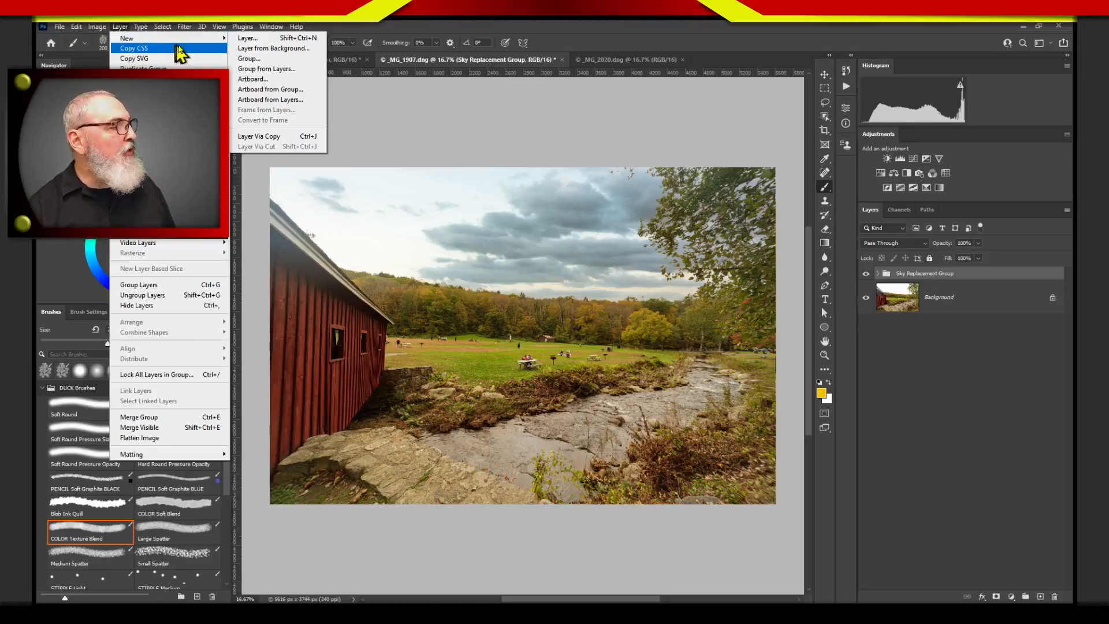
left_click(265, 41)
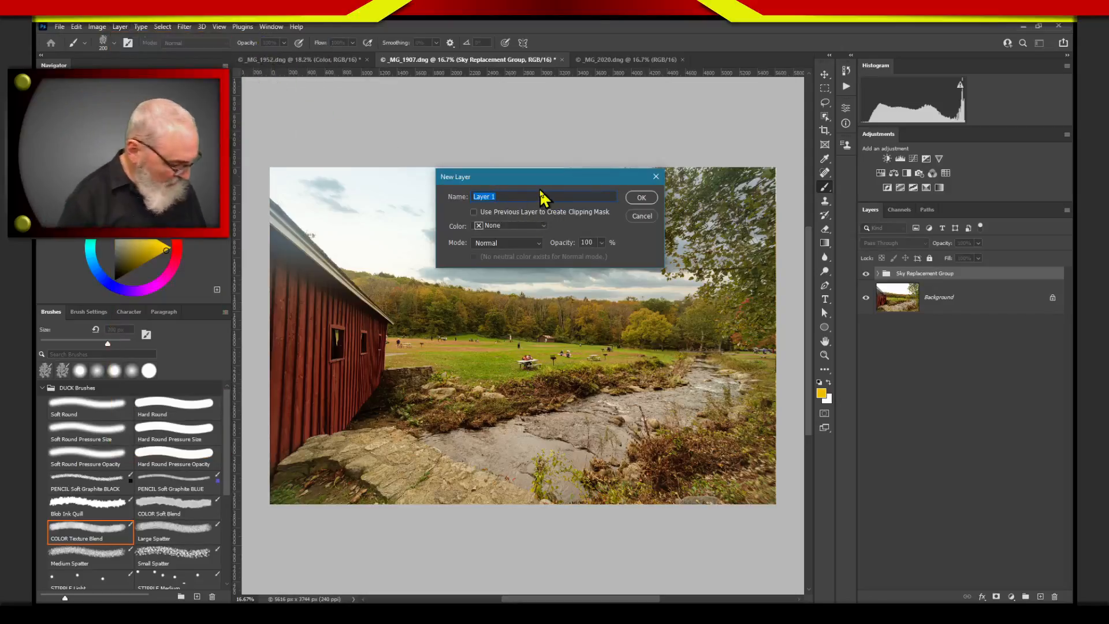
type("Color")
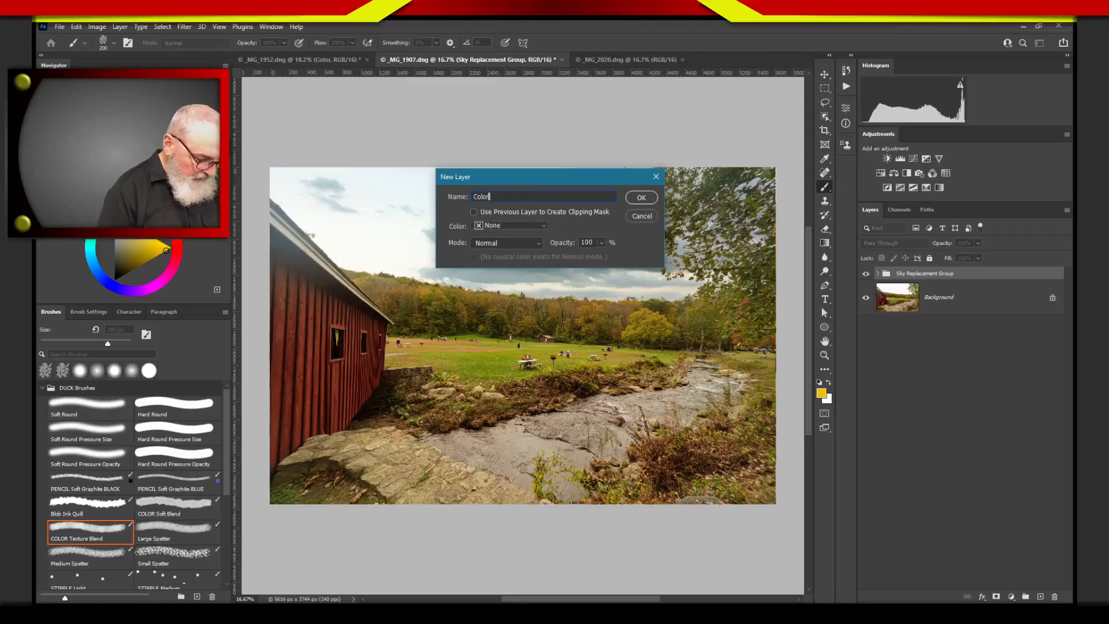
key("Return")
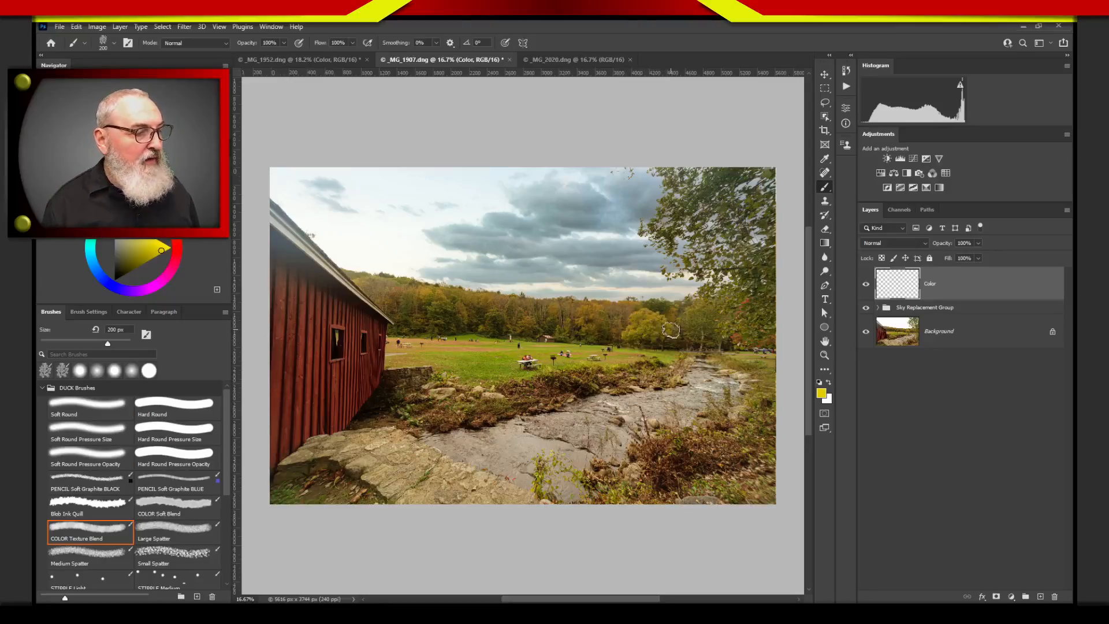
- On the Color layer, paint the large tree by the stream yellow and several trees beside the shed and behind the barn red
mouse_move(670, 329)
left_mouse_down()
mouse_move(640, 319)
mouse_move(641, 332)
mouse_move(705, 343)
left_mouse_up()
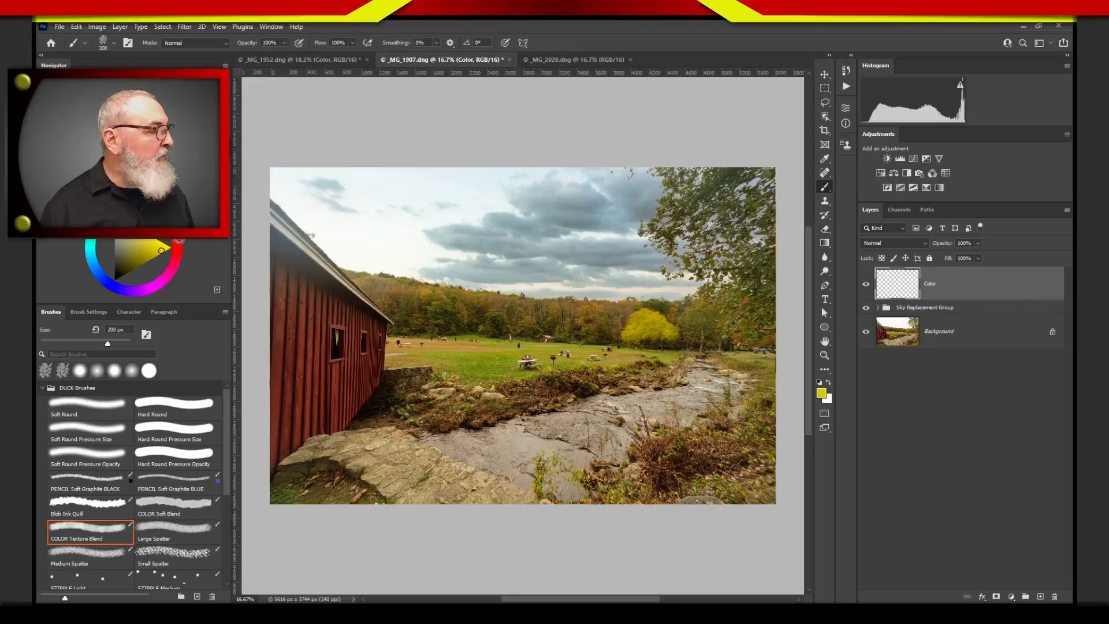
left_click(174, 259)
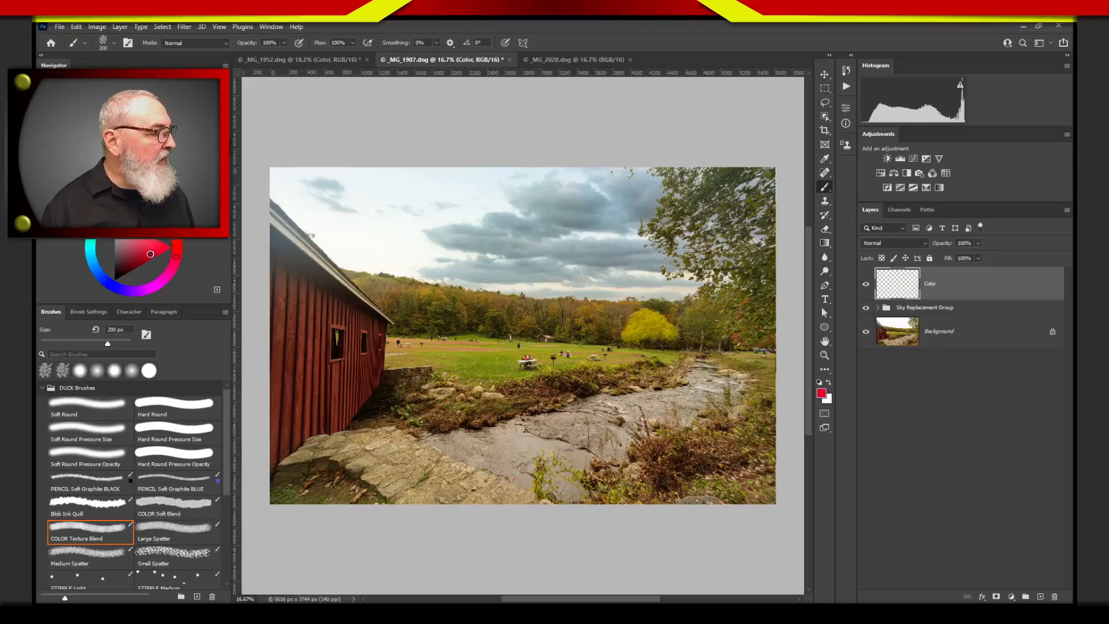
left_click_drag(557, 338, 589, 329)
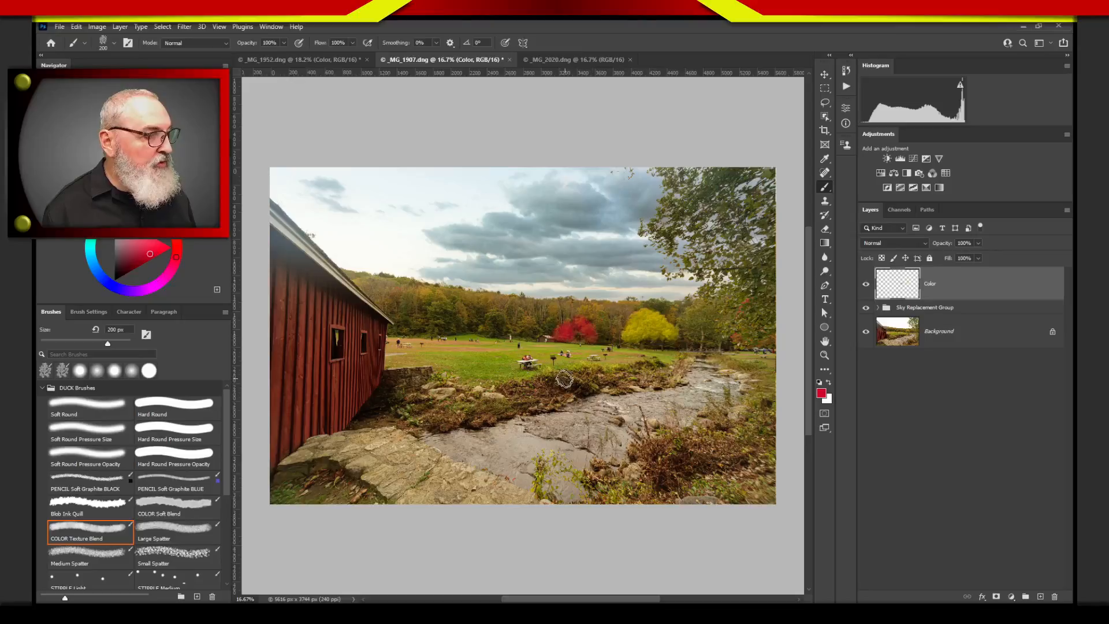
left_click_drag(375, 287, 379, 294)
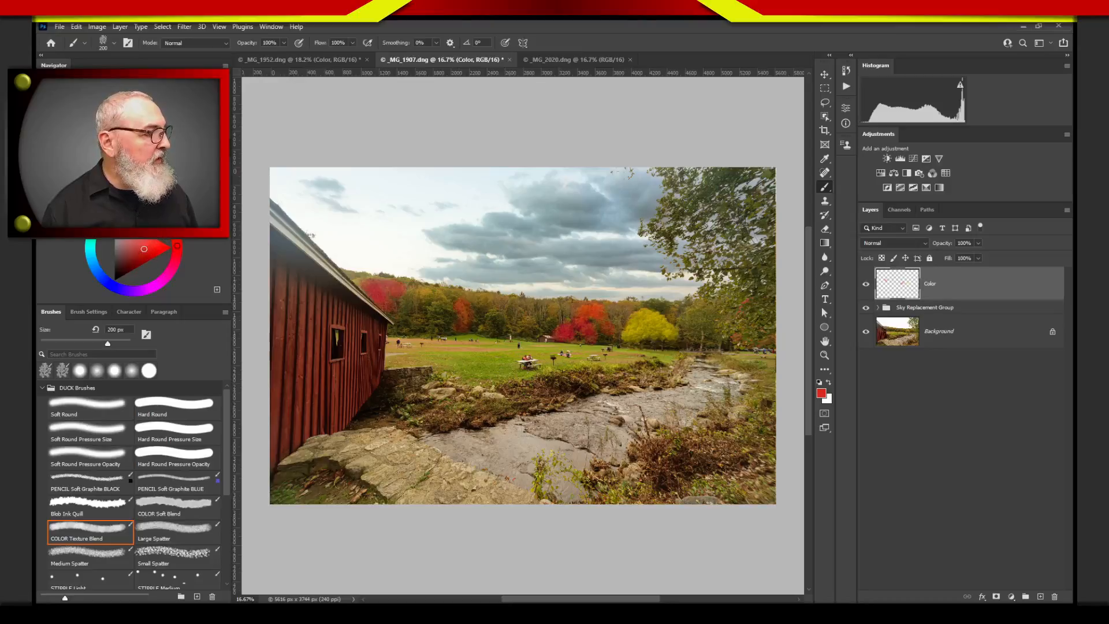
- Paint orange, yellow and magenta foliage onto trees along the tree line between the barn and the large yellow tree
left_click(181, 250)
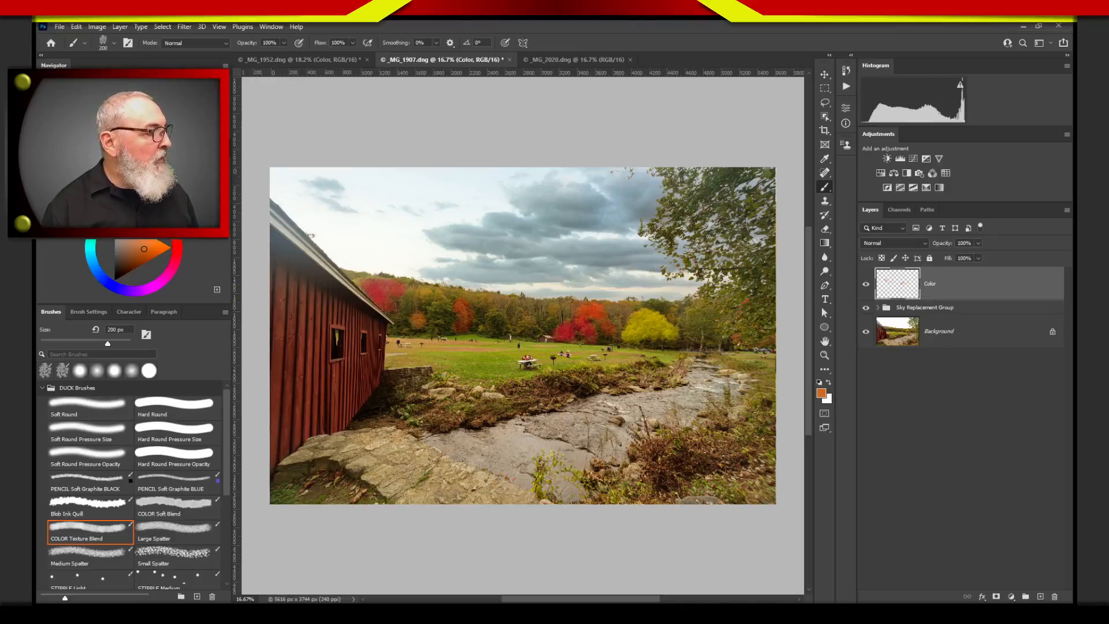
left_click(163, 215)
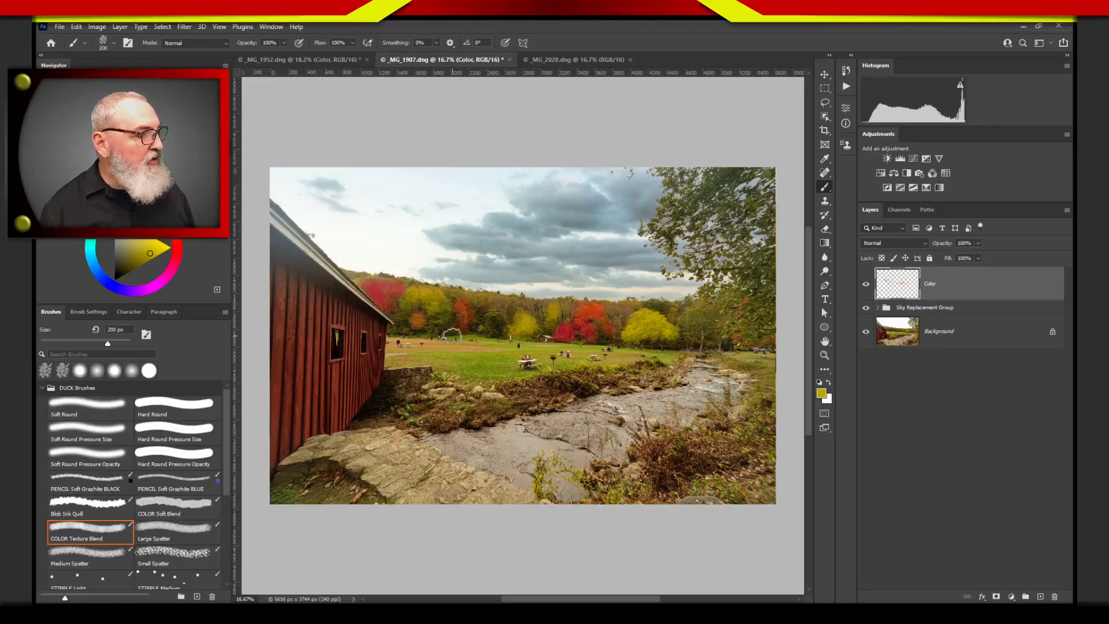
left_click(173, 228)
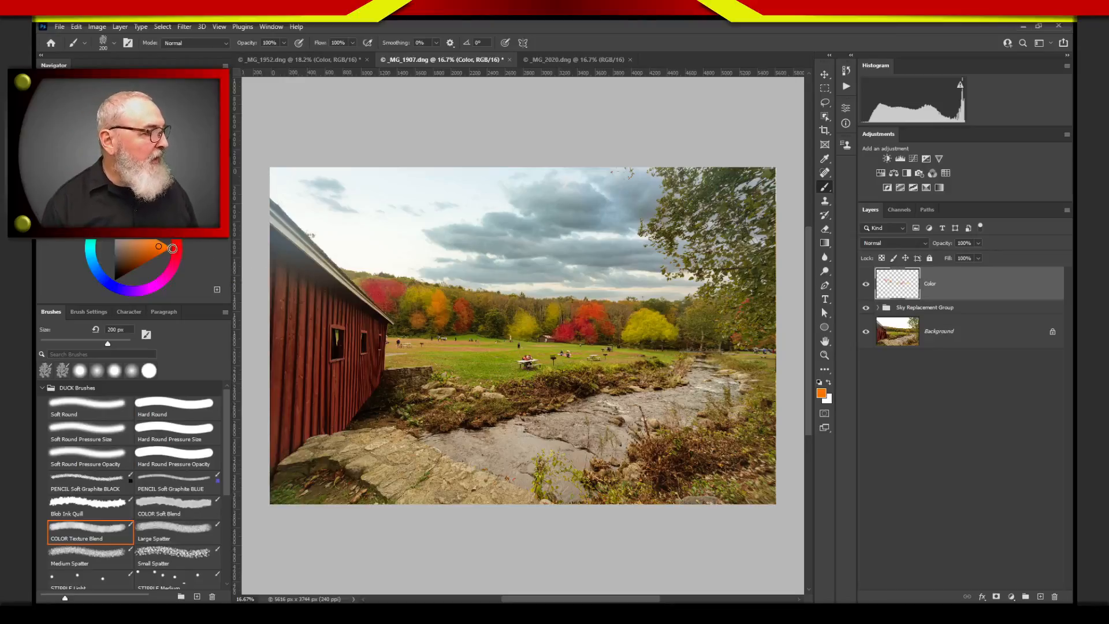
left_click_drag(173, 248, 175, 261)
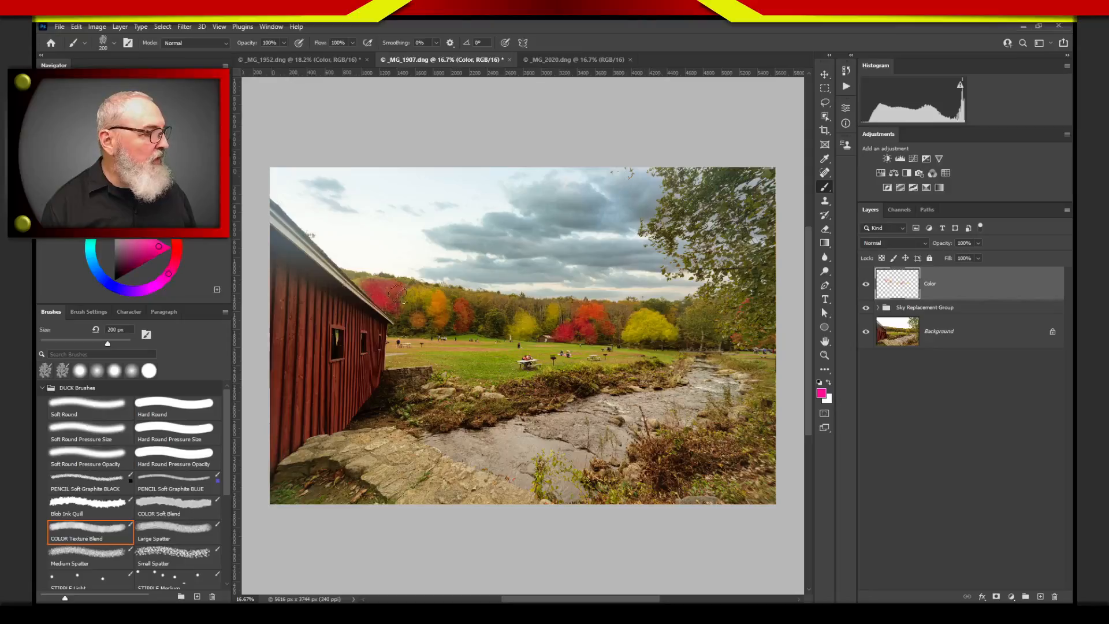
mouse_move(397, 293)
left_mouse_down()
mouse_move(381, 299)
mouse_move(397, 308)
left_mouse_up()
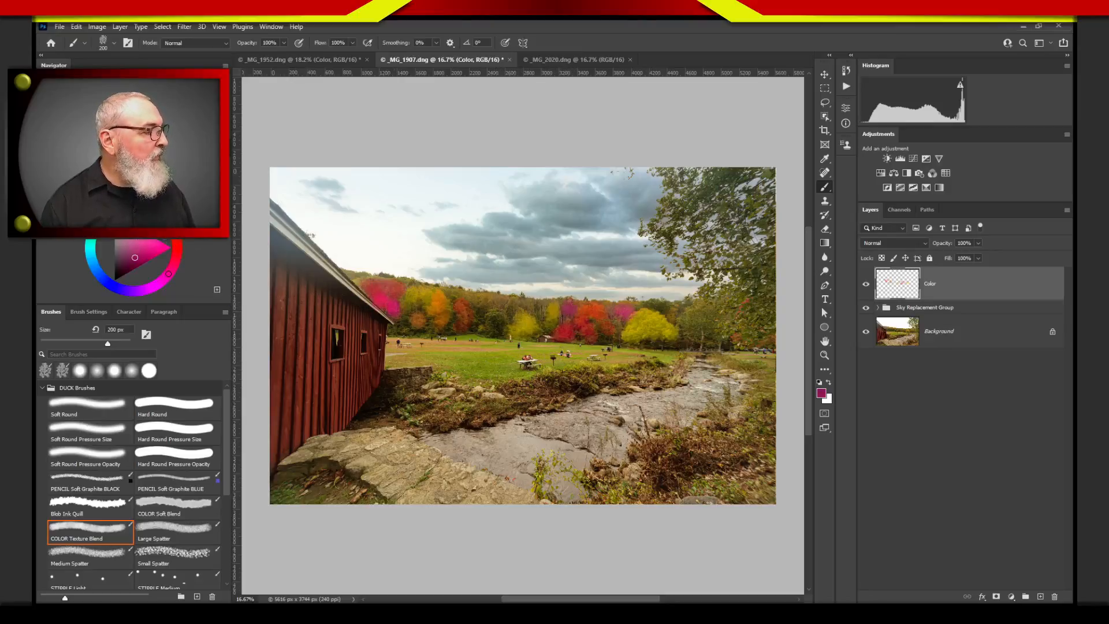
- Paint dark red onto the trees beyond the large yellow tree, plus more red, orange-red and golden yellow foliage along the tree line
left_click_drag(168, 274, 178, 241)
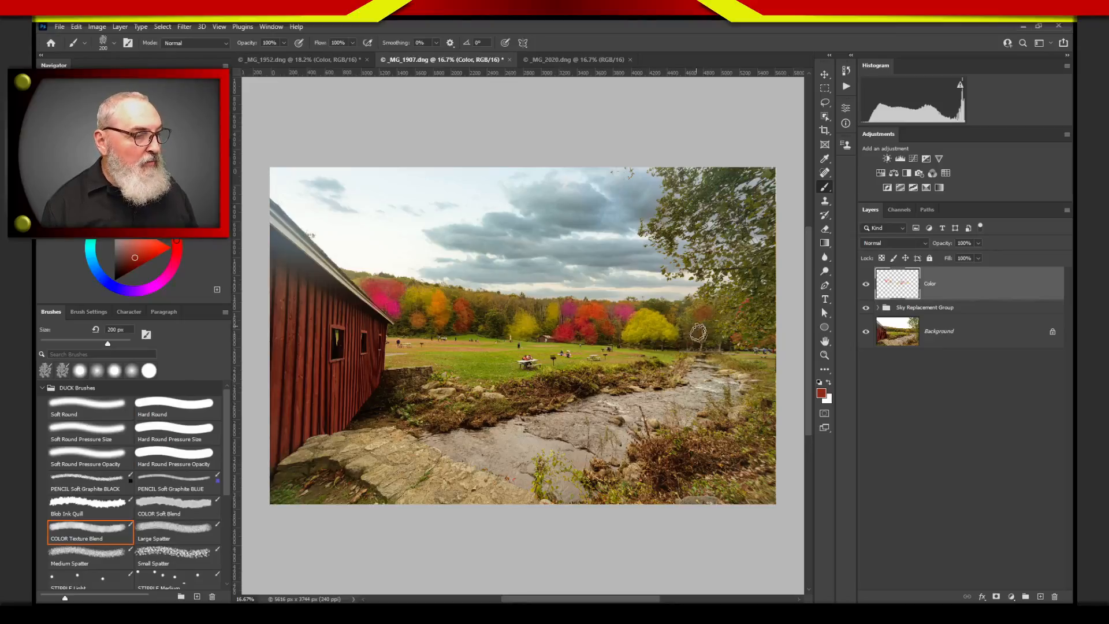
left_click_drag(706, 315, 692, 317)
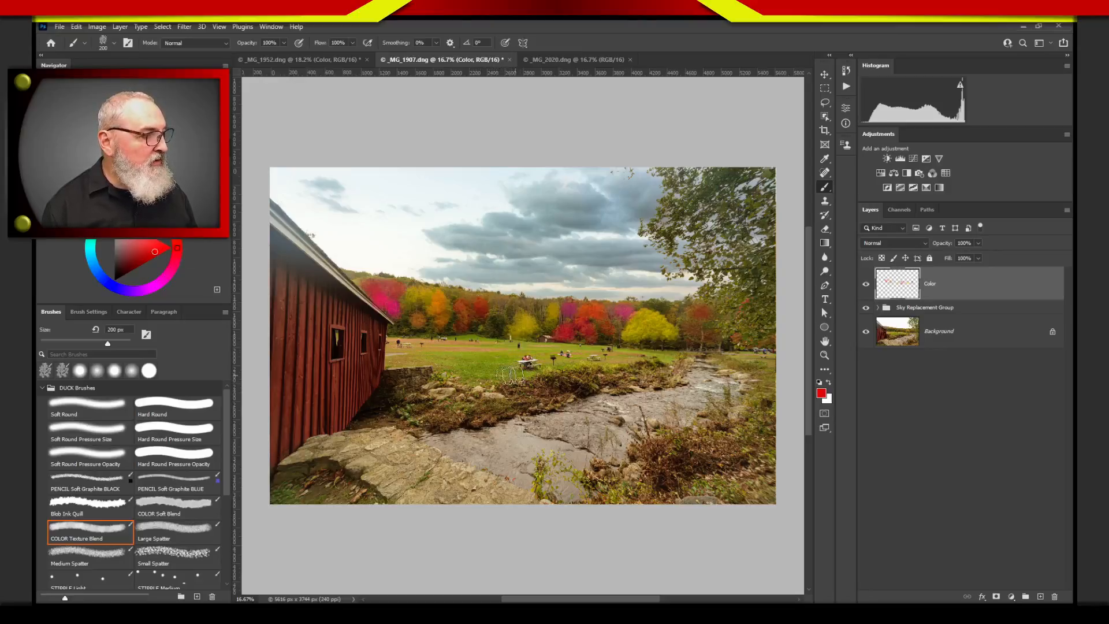
left_click(176, 233)
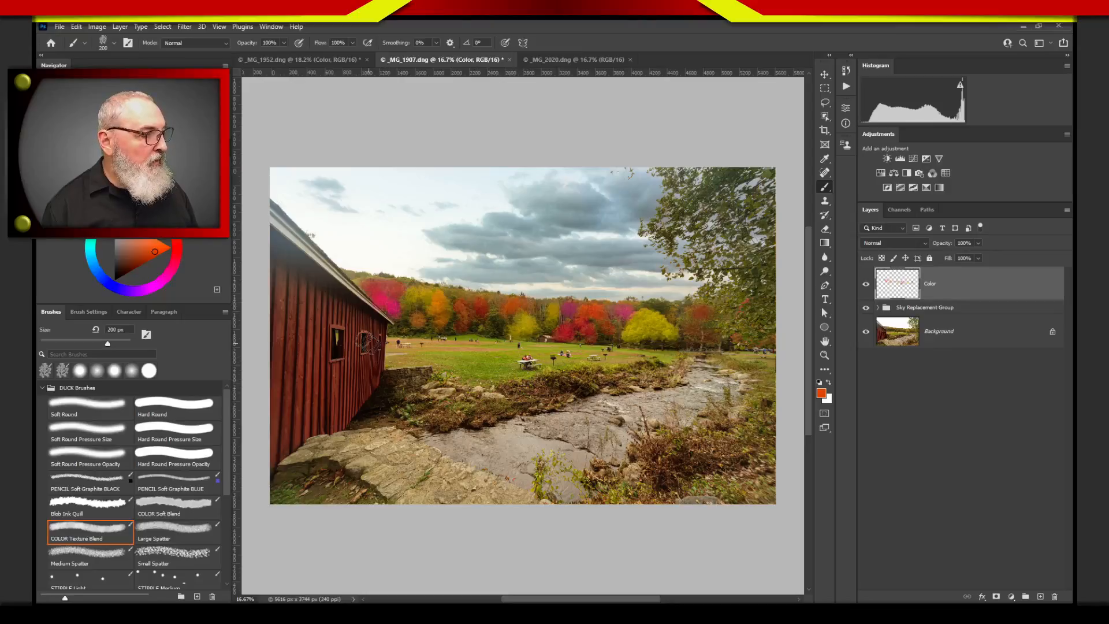
left_click_drag(175, 231, 164, 215)
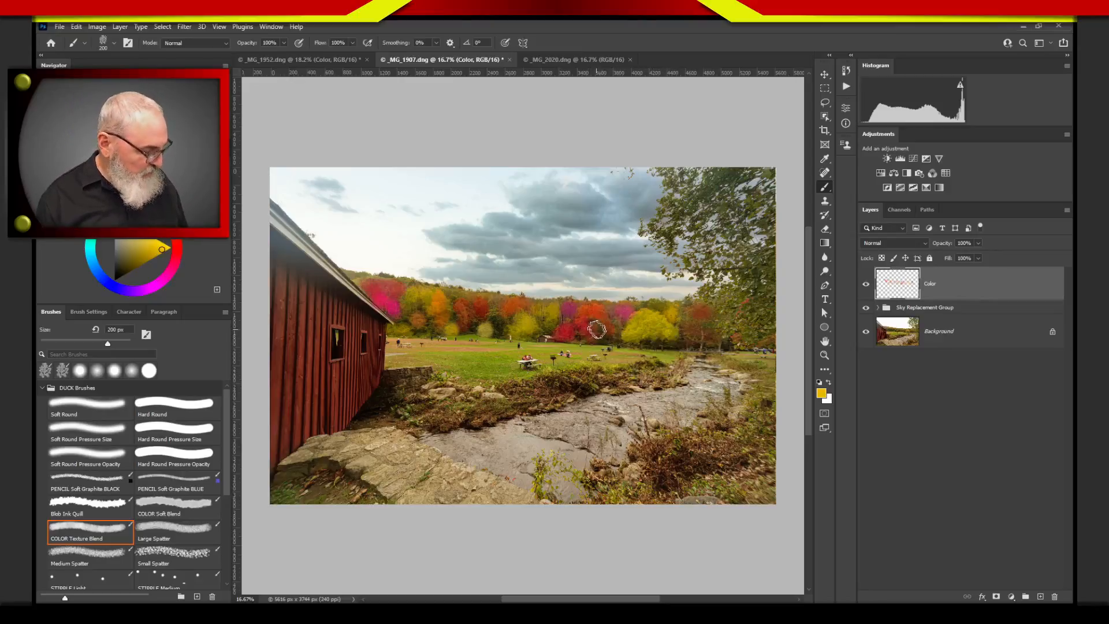
- Inspect the painted tree line up close and brush golden yellow over the treetops above the red trees near the barn
key("z")
mouse_move(521, 270)
left_mouse_down()
mouse_move(642, 293)
mouse_move(714, 350)
left_mouse_up()
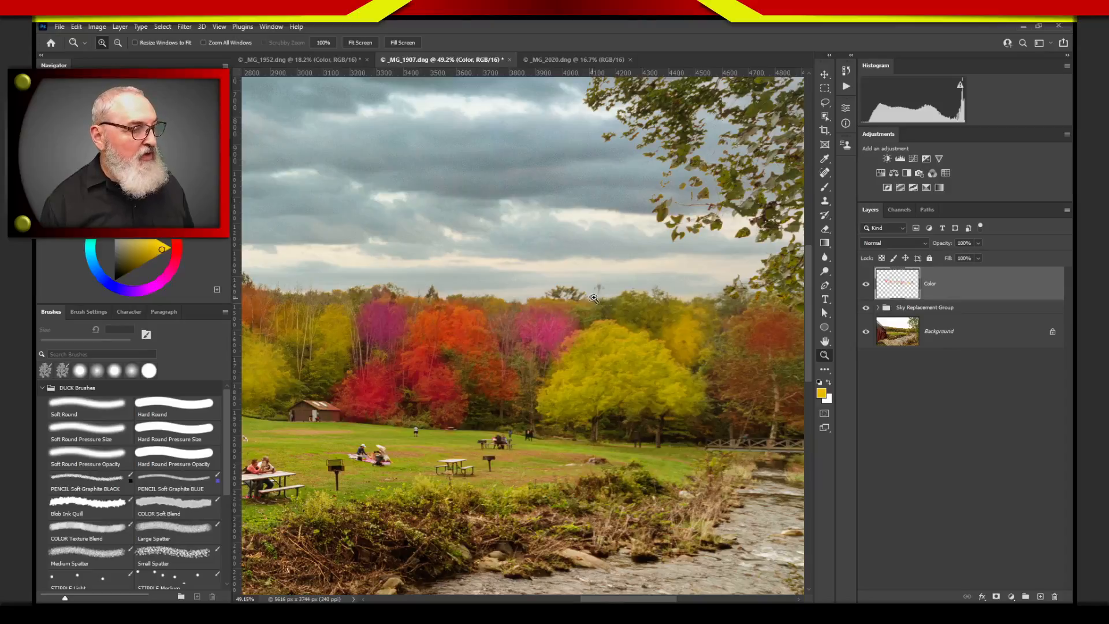
left_click_drag(461, 303, 628, 301)
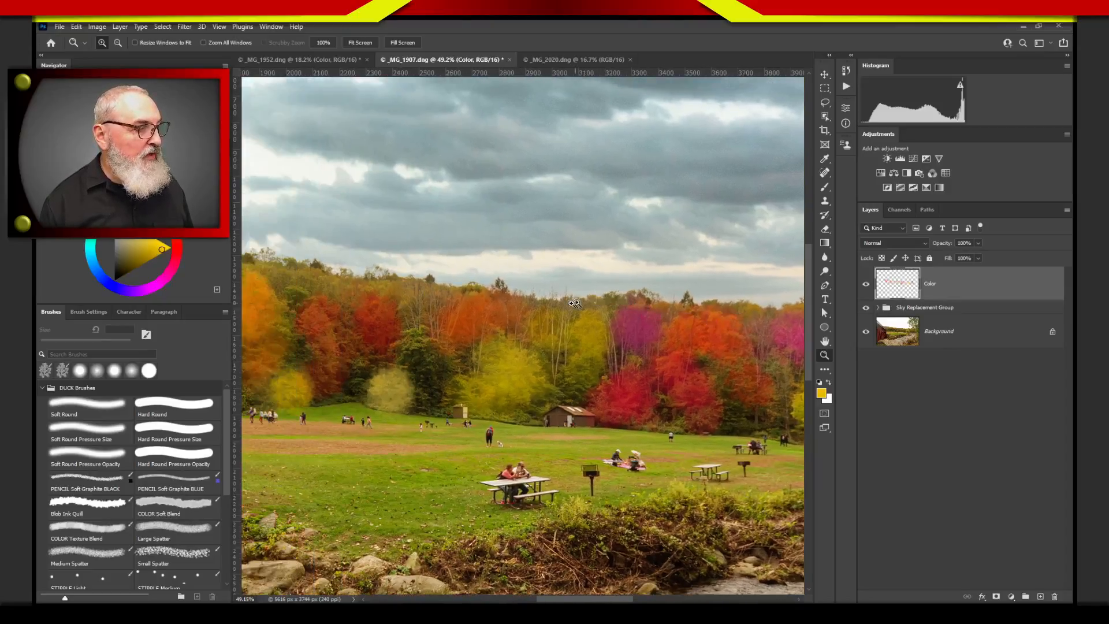
left_click_drag(414, 306, 572, 338)
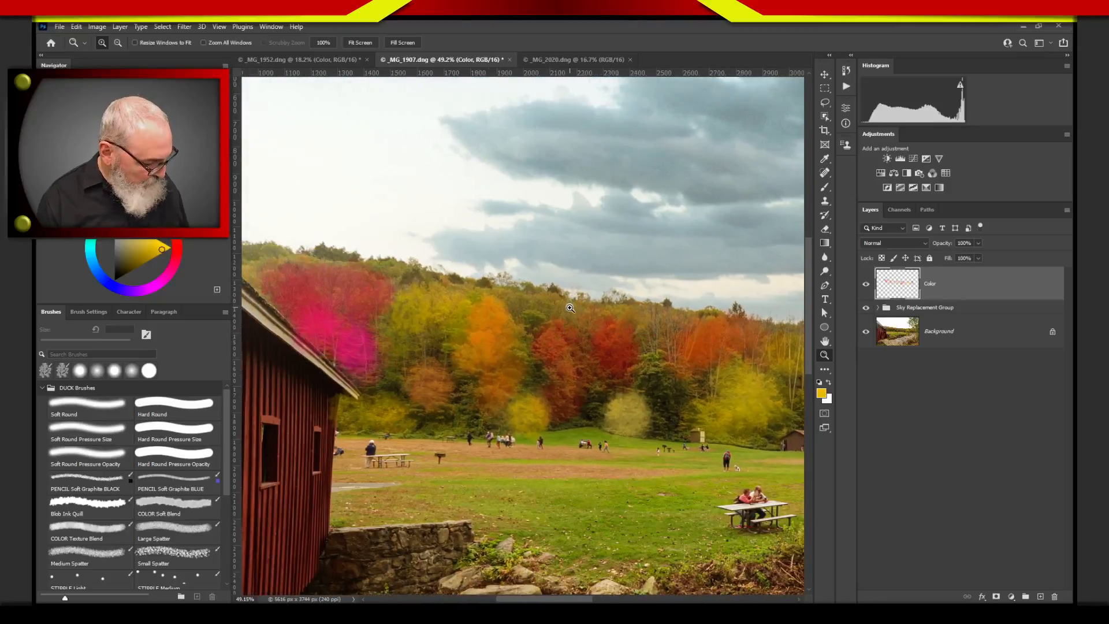
key("b")
left_click(604, 301)
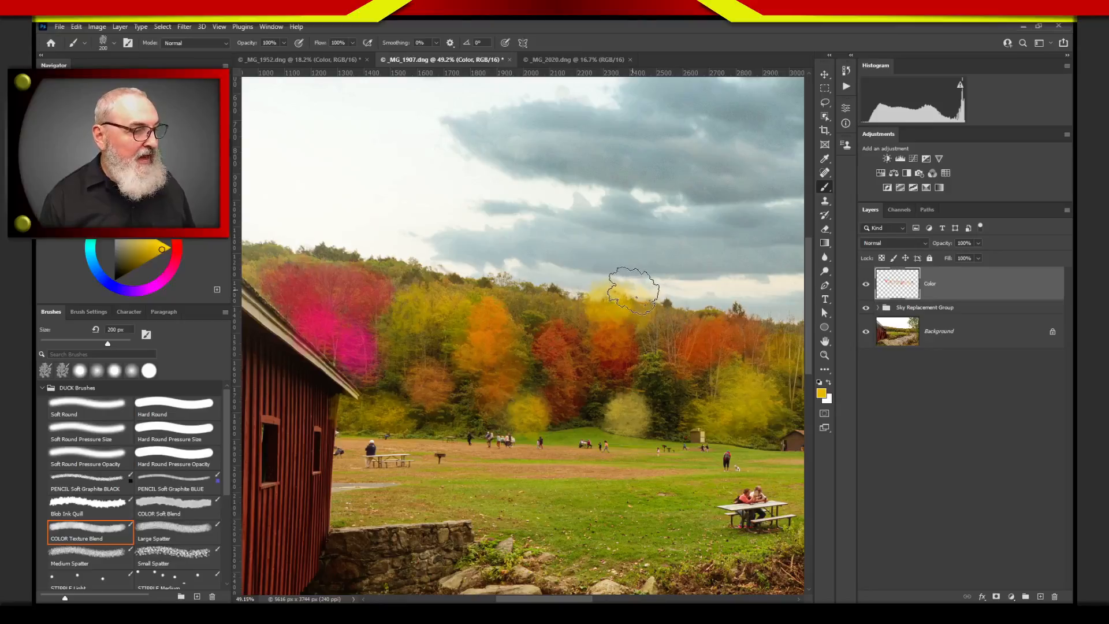
- Erase the yellow paint that spills over the ridge into the sky, using a 45 px soft round eraser
key("shift+comma")
key("e")
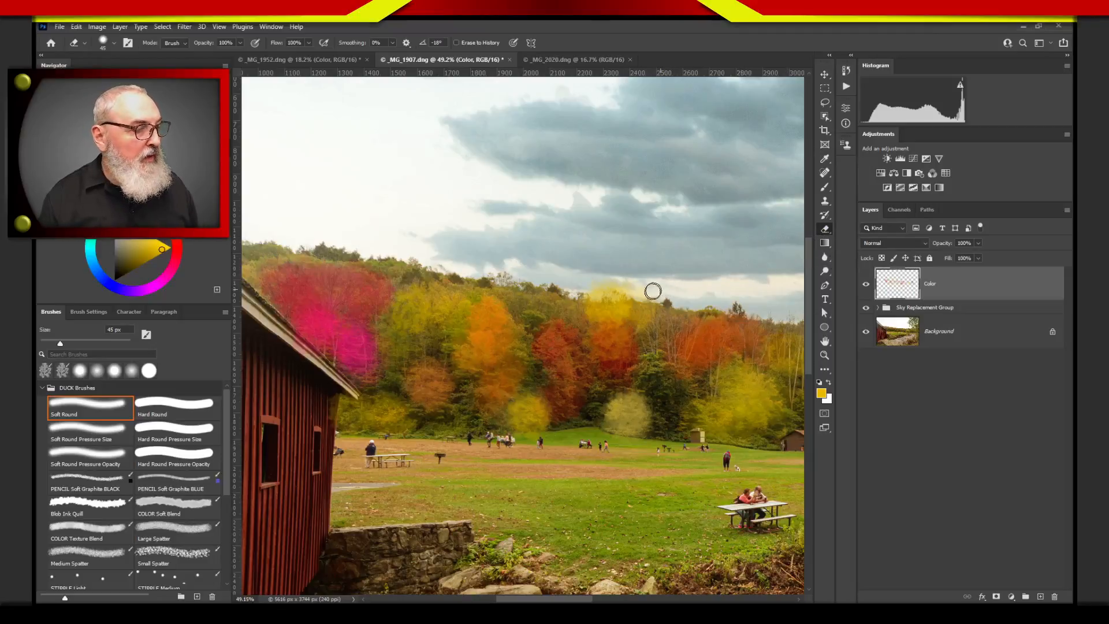
mouse_move(635, 290)
left_mouse_down()
mouse_move(597, 284)
mouse_move(610, 295)
left_mouse_up()
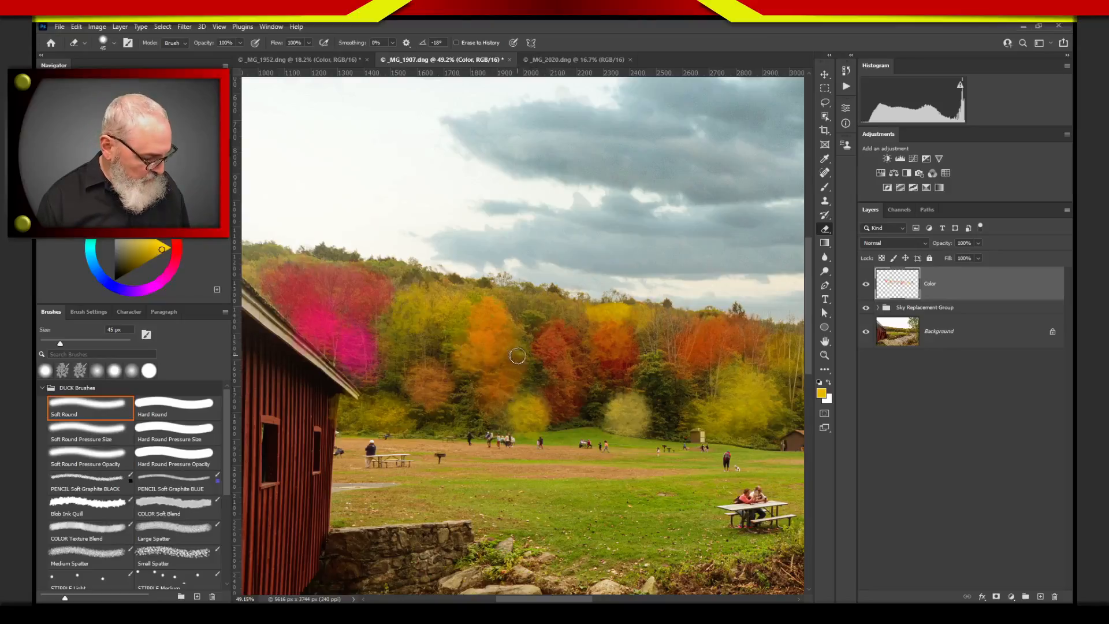
- Paint orange foliage into the gaps around the red trees in the middle of the tree line and choose a golden orange paint color
key("b")
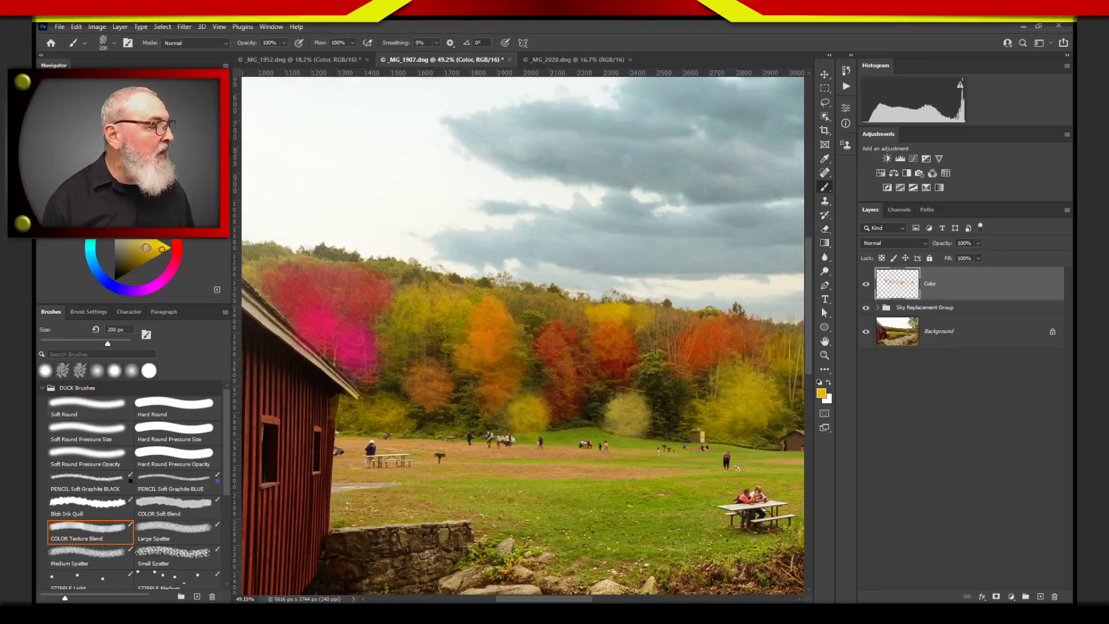
left_click(174, 229)
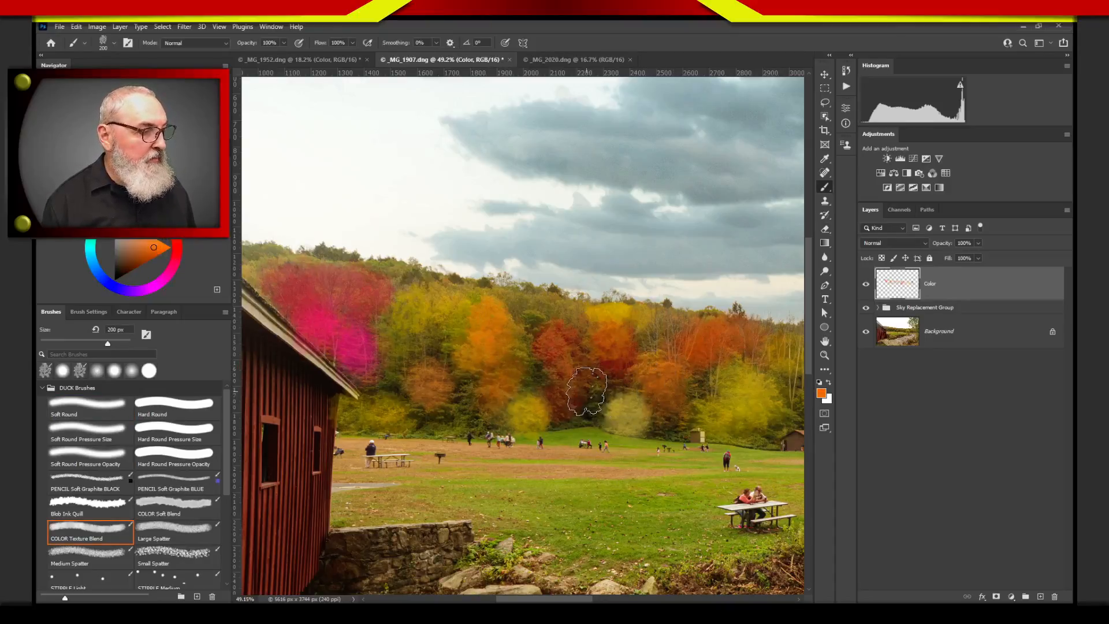
left_click(147, 252)
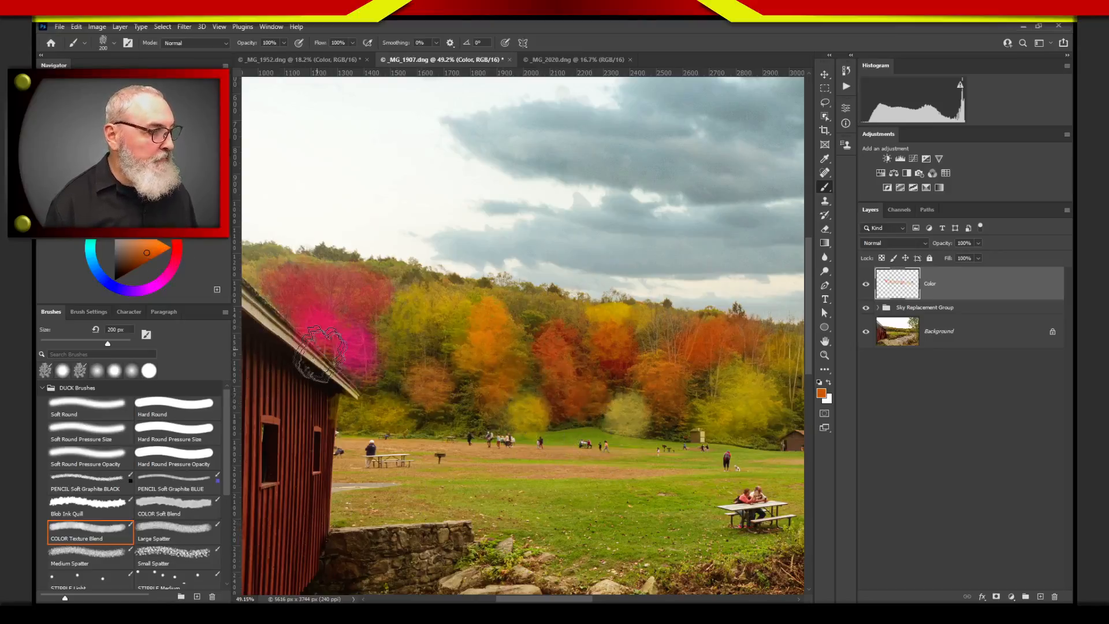
key("ctrl+minus")
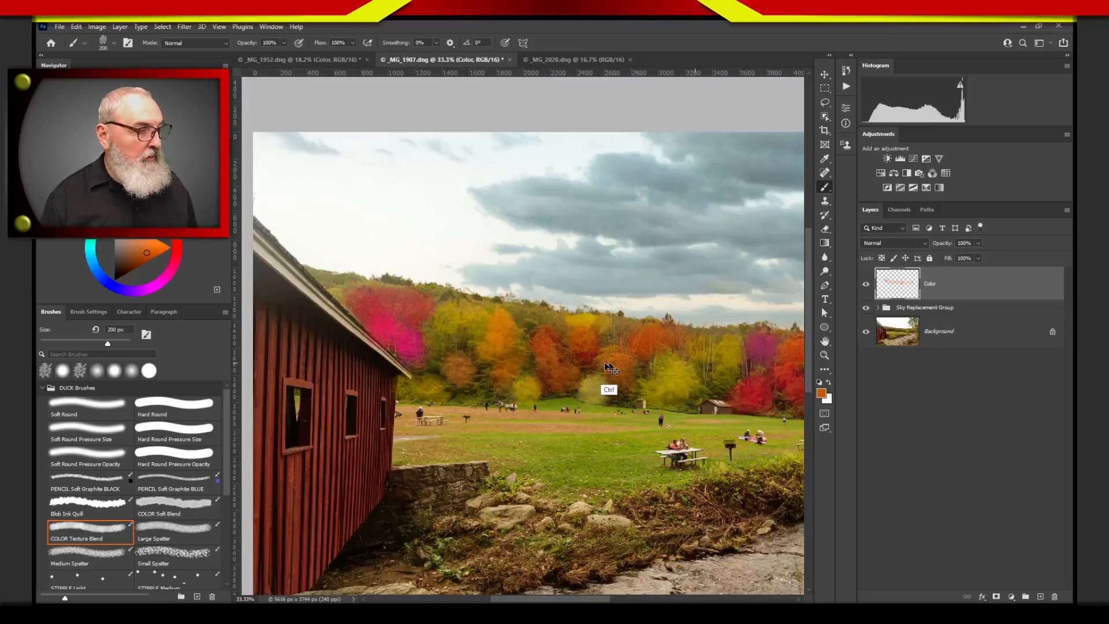
key("ctrl+minus")
mouse_move(670, 422)
left_mouse_down()
mouse_move(558, 336)
mouse_move(490, 305)
mouse_move(557, 307)
left_mouse_up()
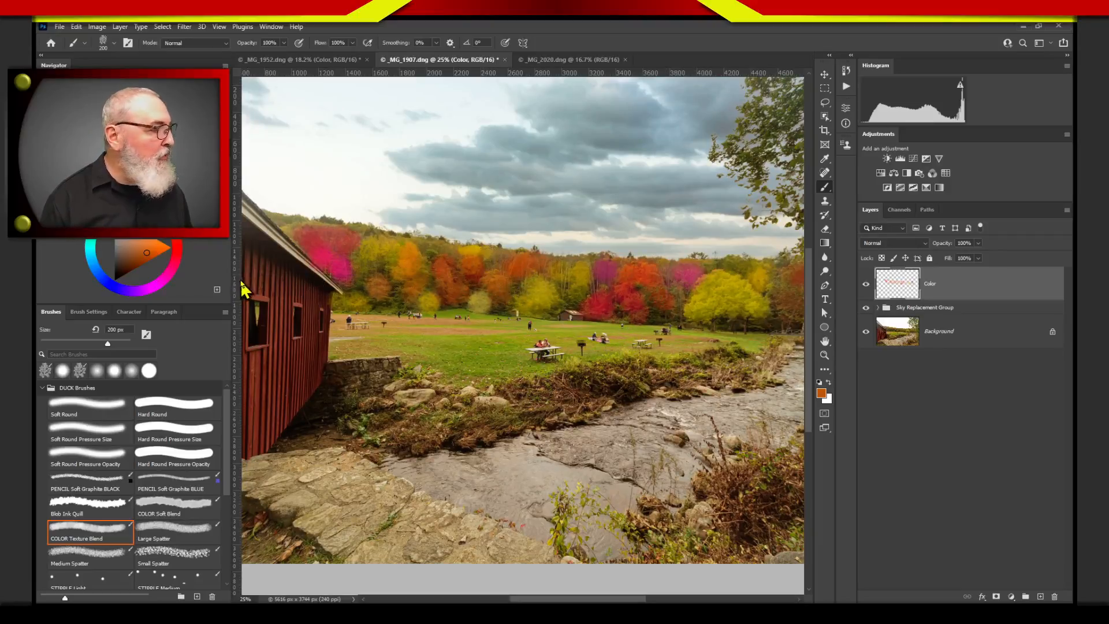
left_click(171, 225)
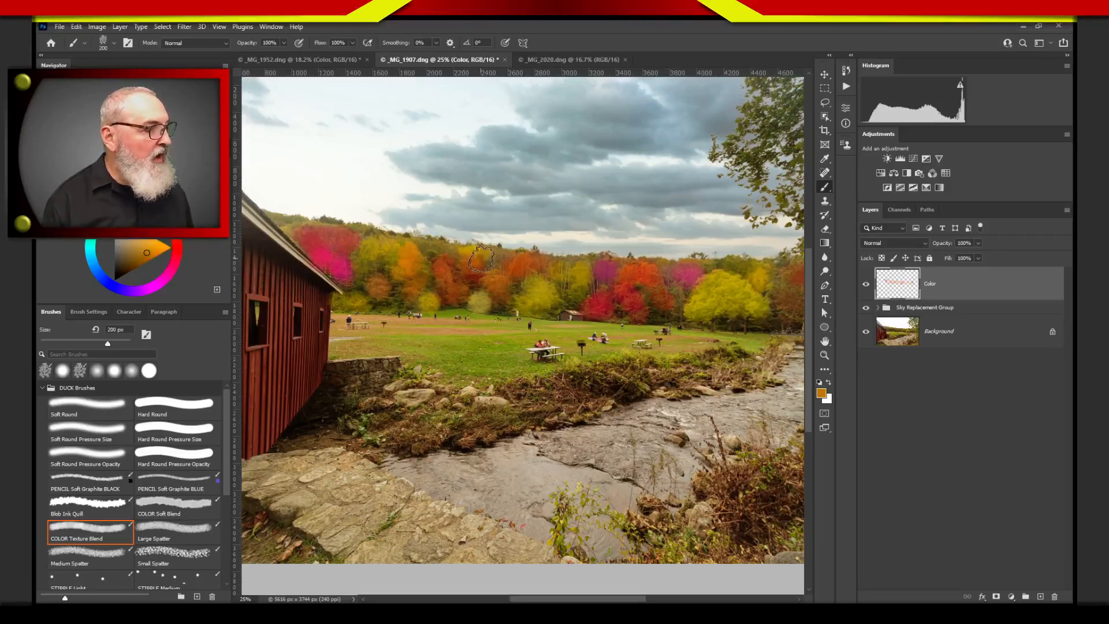
- In the Color layer's blending options, split the Underlying Layer's dark Blend If slider to 13 / 77
double_click(957, 303)
left_click_drag(890, 248, 893, 179)
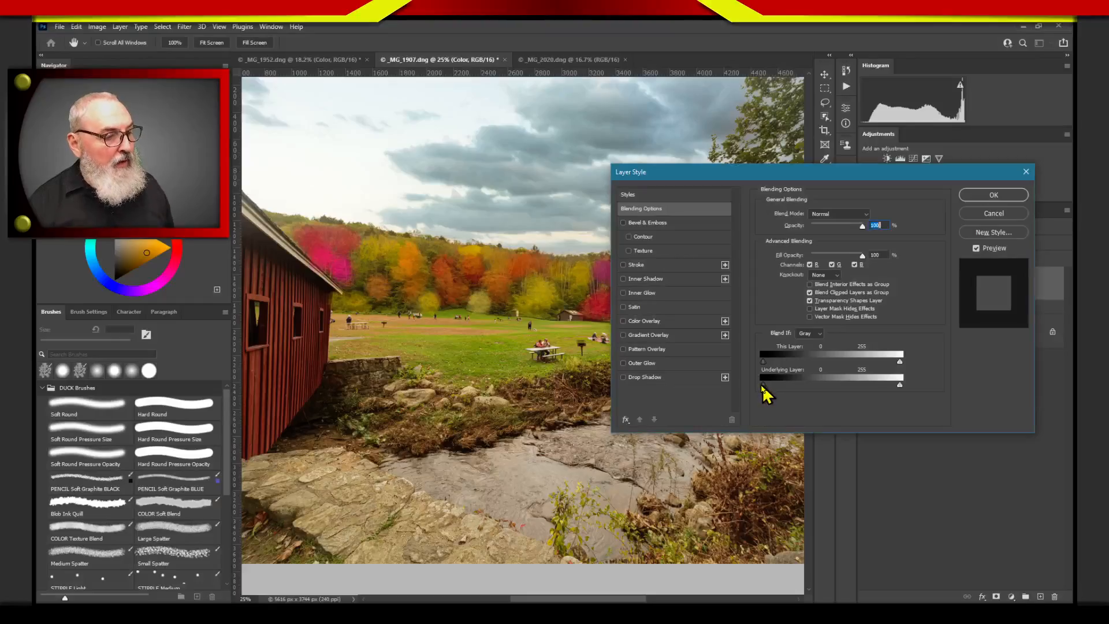
left_click_drag(764, 387, 791, 386)
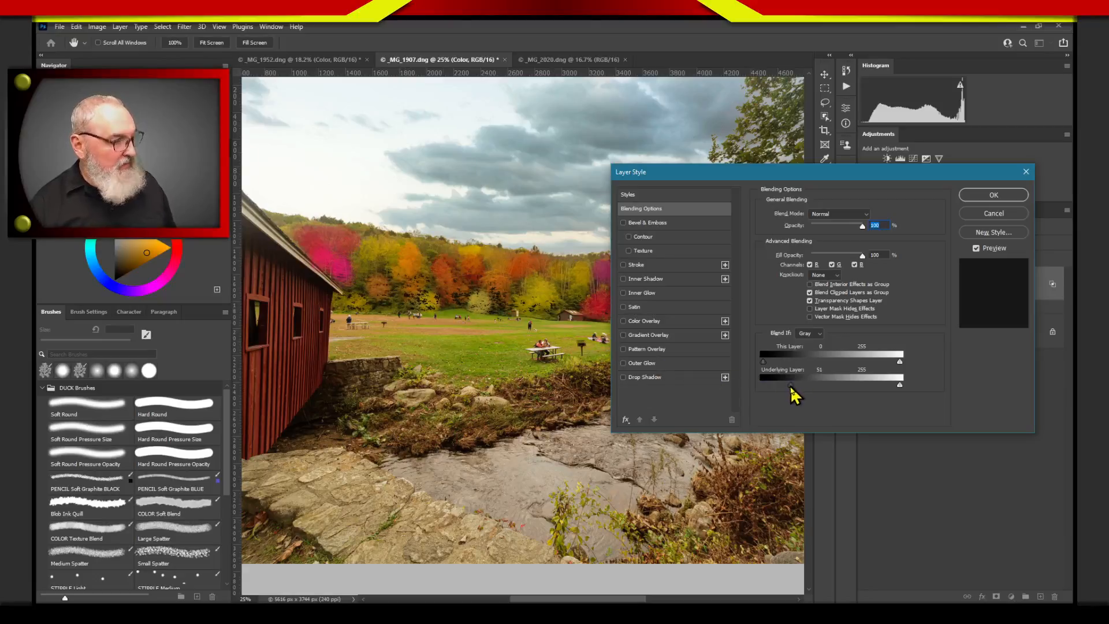
key("alt")
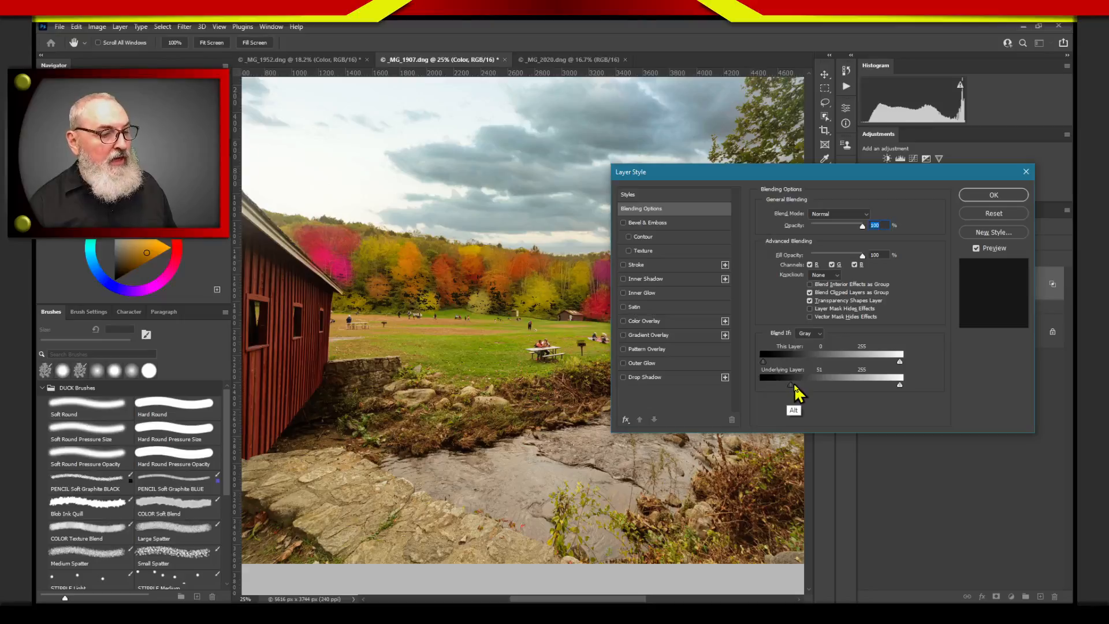
mouse_move(791, 386)
left_mouse_down()
mouse_move(780, 390)
mouse_move(807, 389)
mouse_move(772, 388)
left_mouse_up()
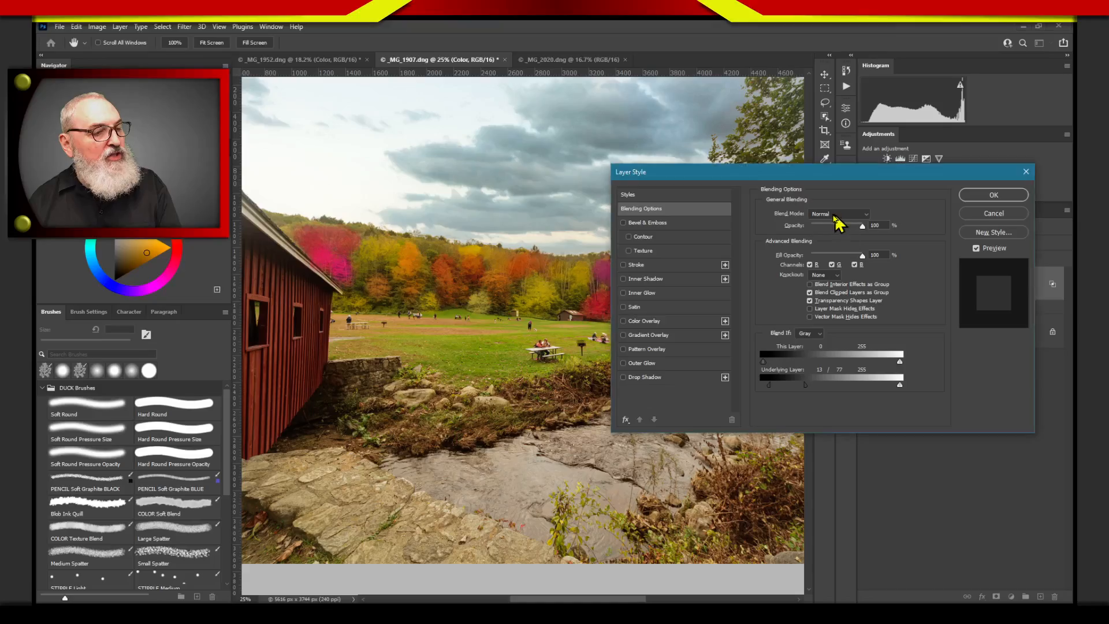
- Set the painted foliage layer's blend mode to Color and its opacity to 80% in the blending options
left_click(838, 214)
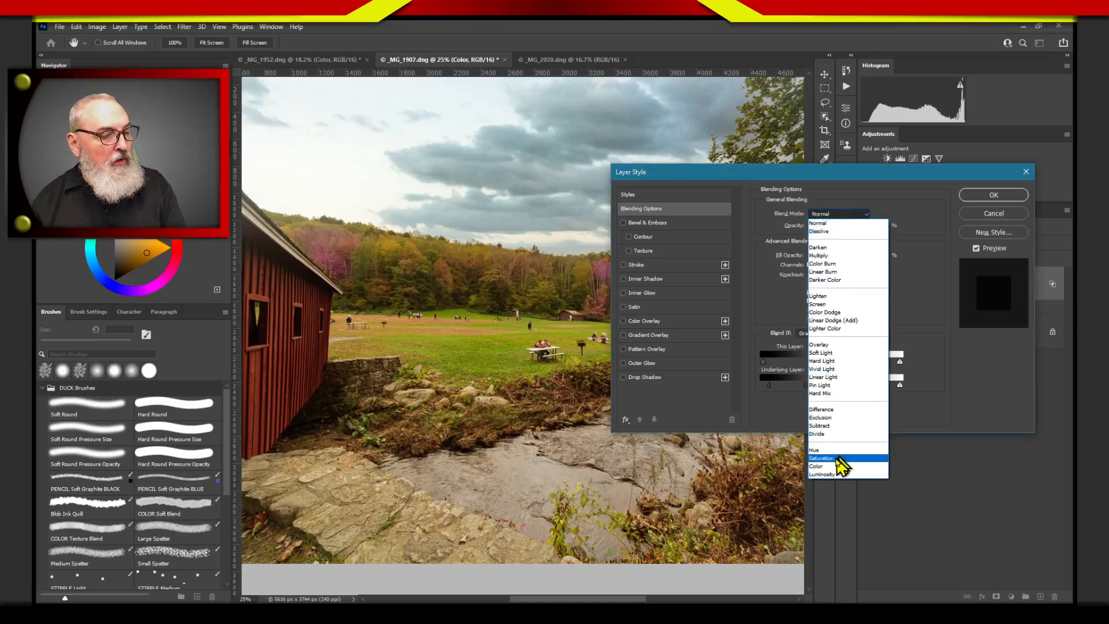
left_click(825, 452)
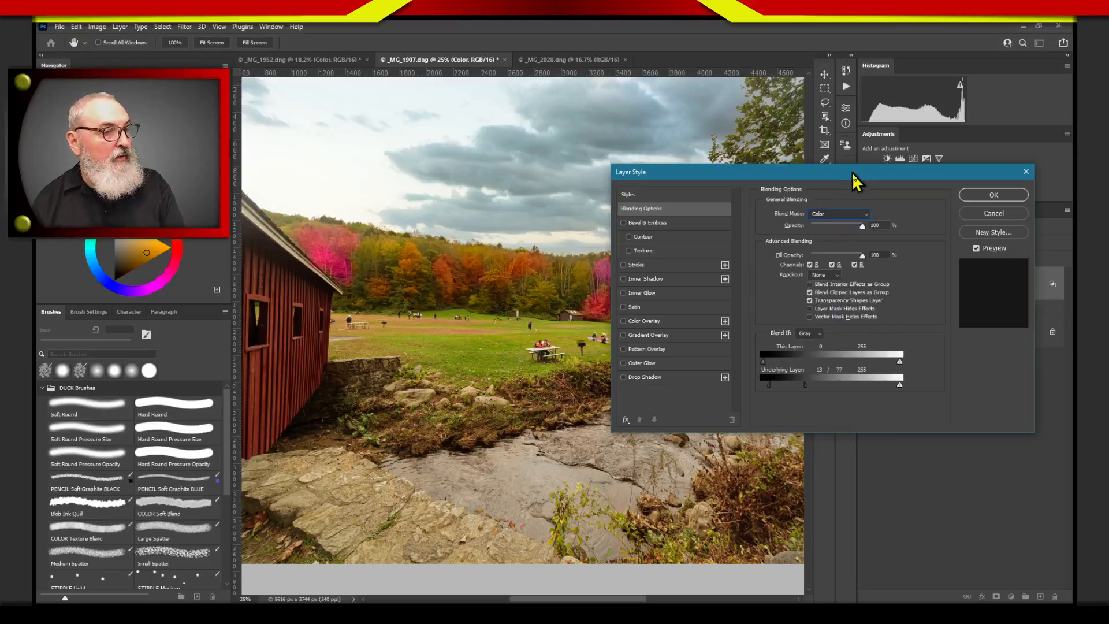
left_click_drag(880, 315, 879, 316)
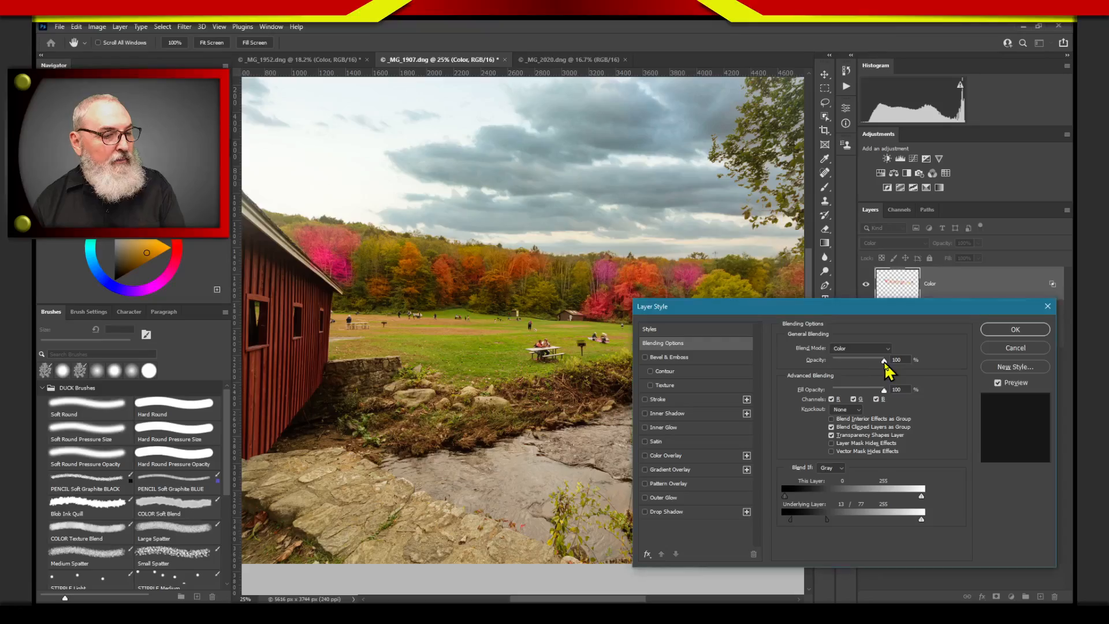
left_click_drag(876, 367, 873, 365)
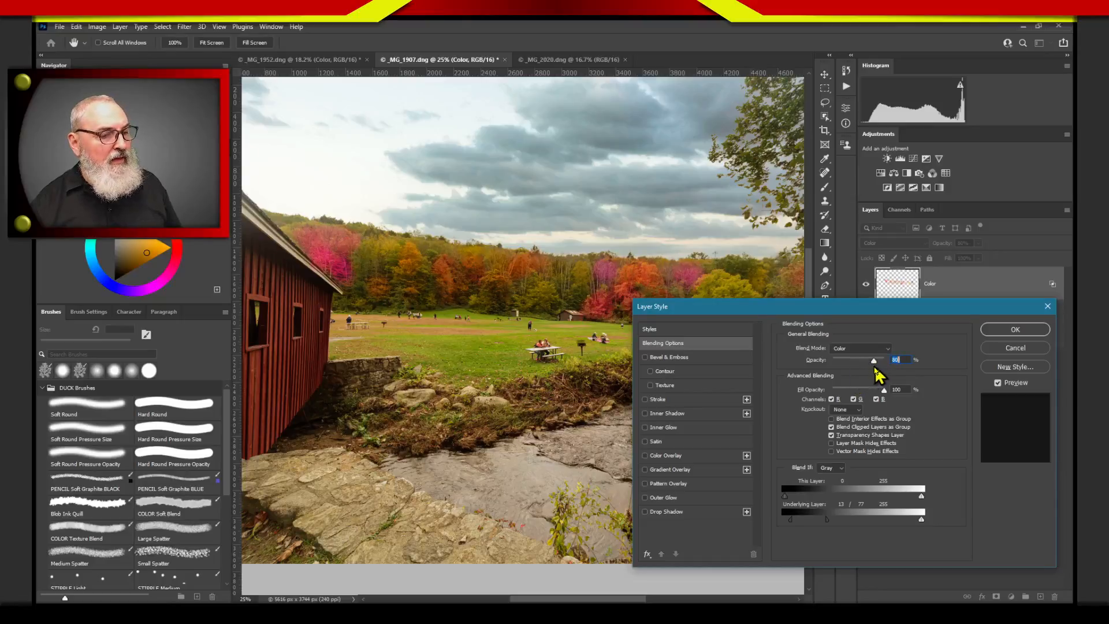
left_click(1012, 330)
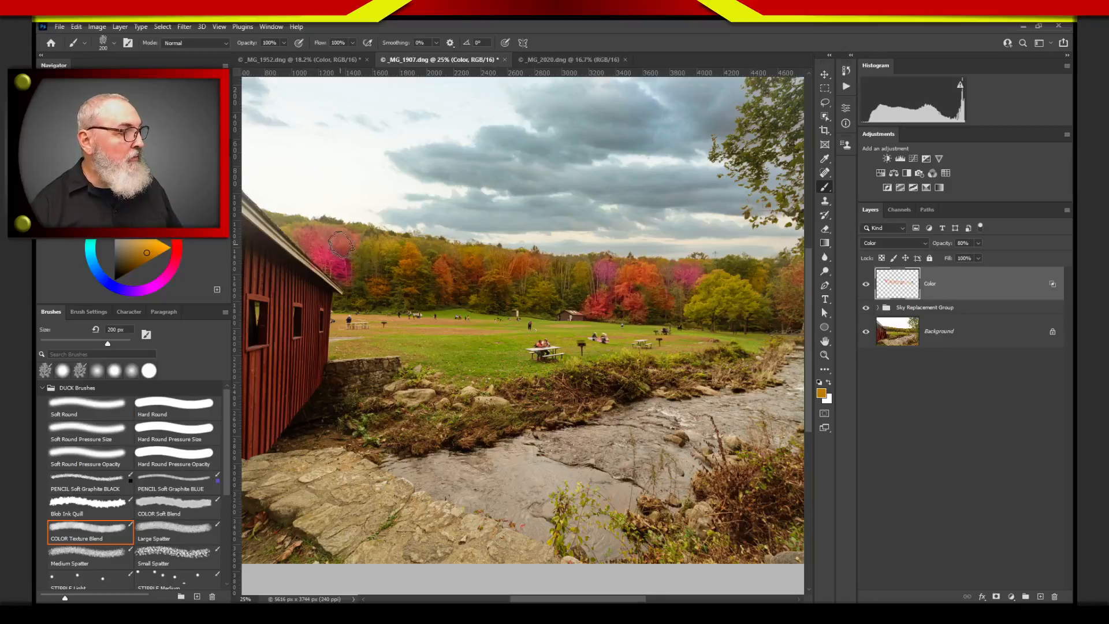
- Sample a deep crimson from the pink tree beside the barn and brush it over that tree's foliage
key("alt")
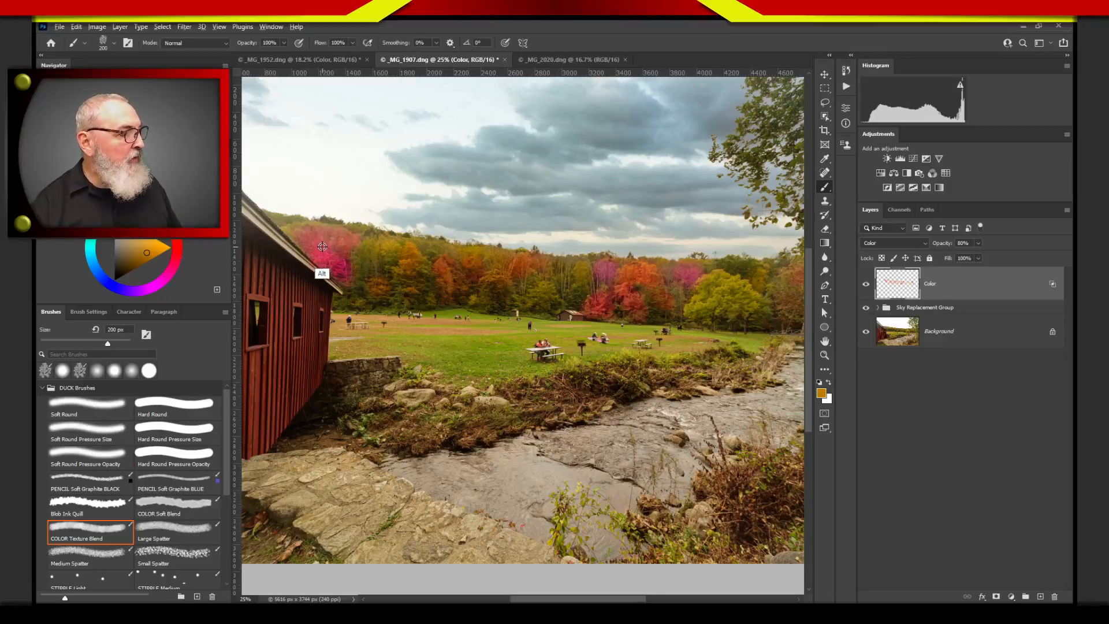
left_click(323, 248, "alt")
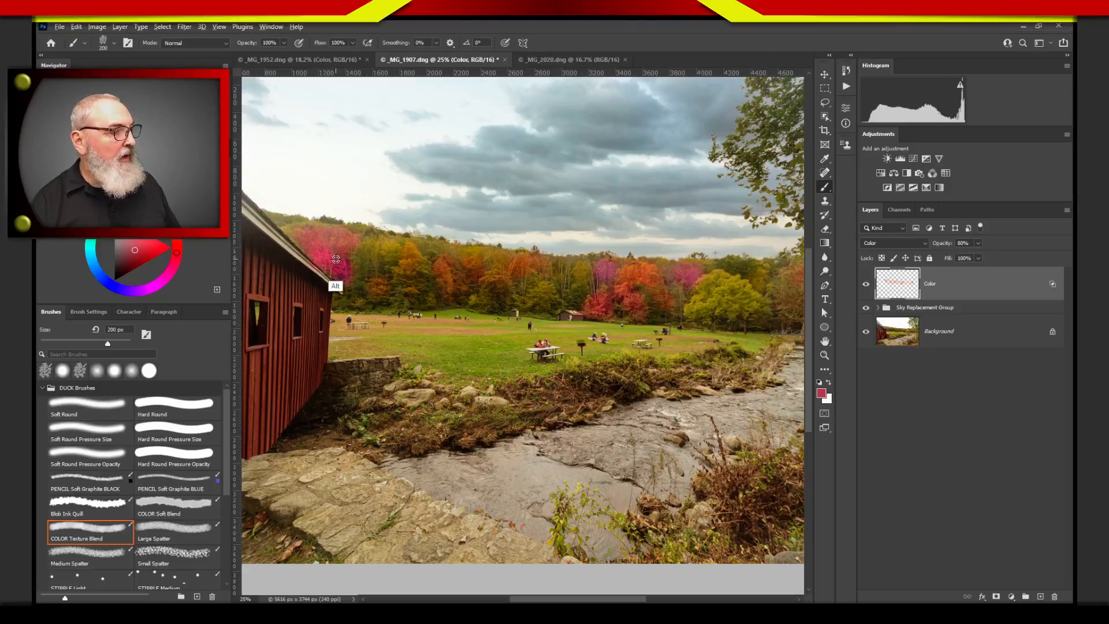
left_click(337, 260, "alt")
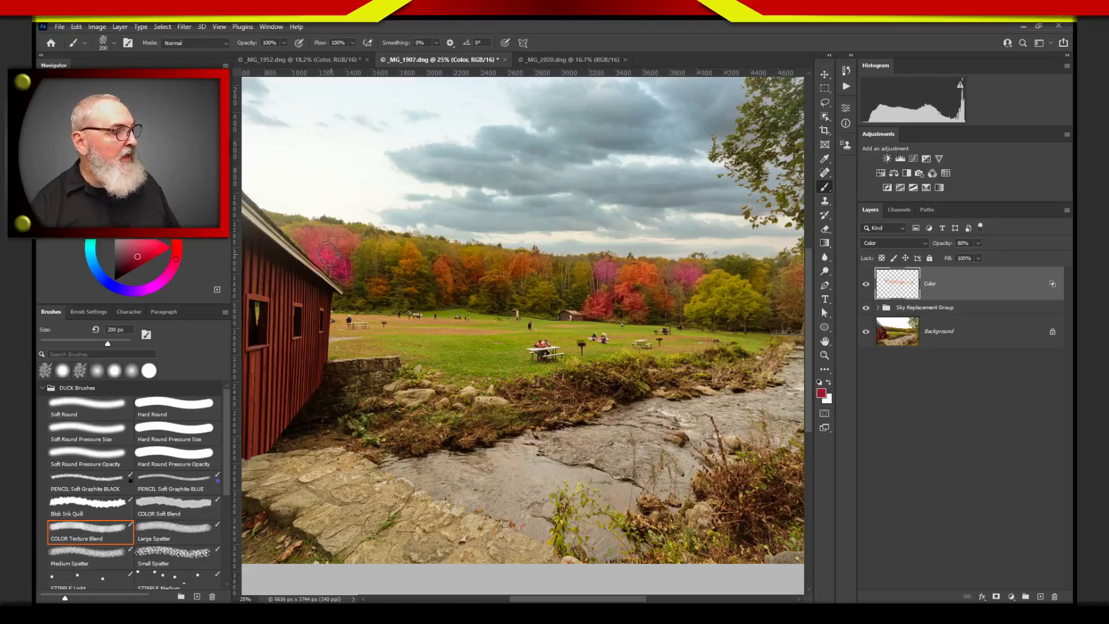
mouse_move(329, 254)
left_mouse_down()
mouse_move(300, 241)
mouse_move(335, 247)
mouse_move(346, 268)
mouse_move(302, 237)
mouse_move(337, 264)
mouse_move(344, 245)
mouse_move(344, 267)
left_mouse_up()
- Choose a slightly different crimson and paint it over the magenta trees on both sides of the red trees in the middle
left_click(139, 259)
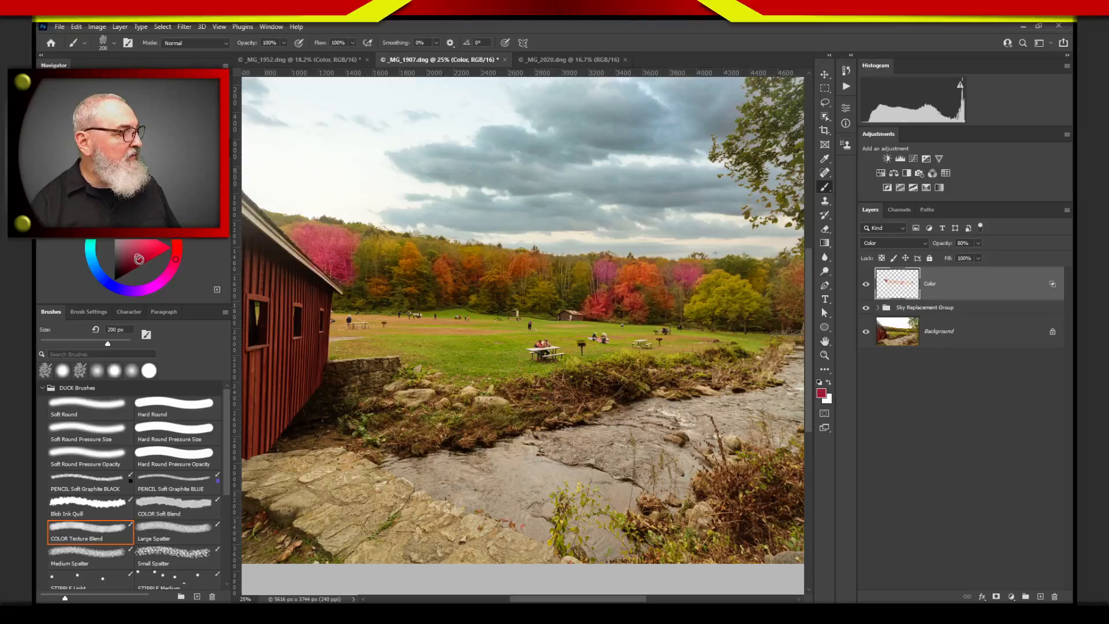
left_click_drag(606, 257, 604, 267)
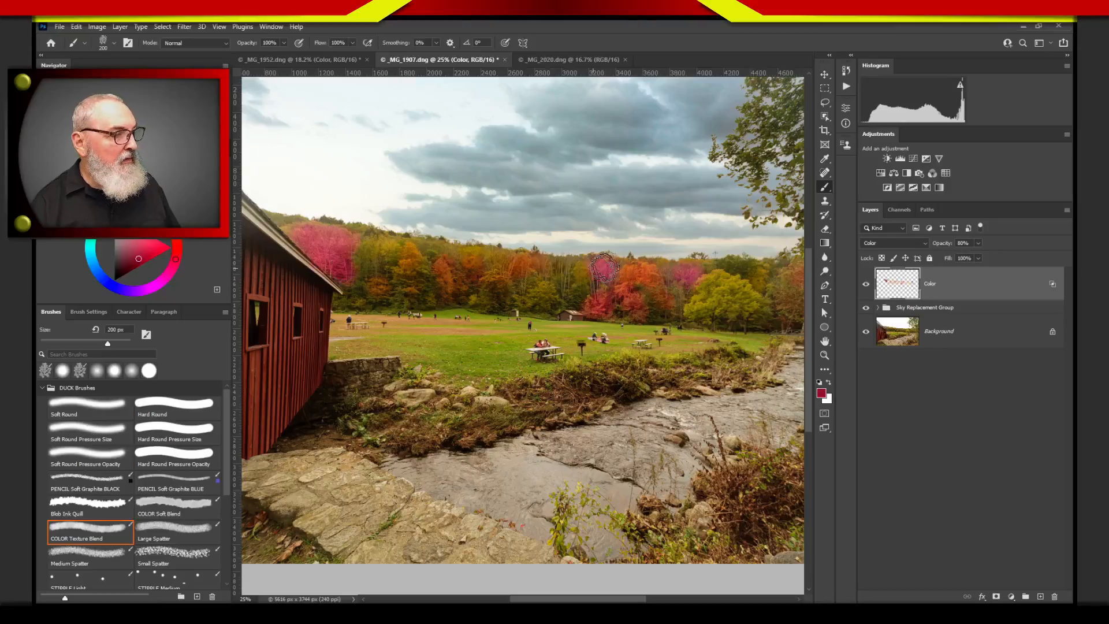
left_click(144, 251)
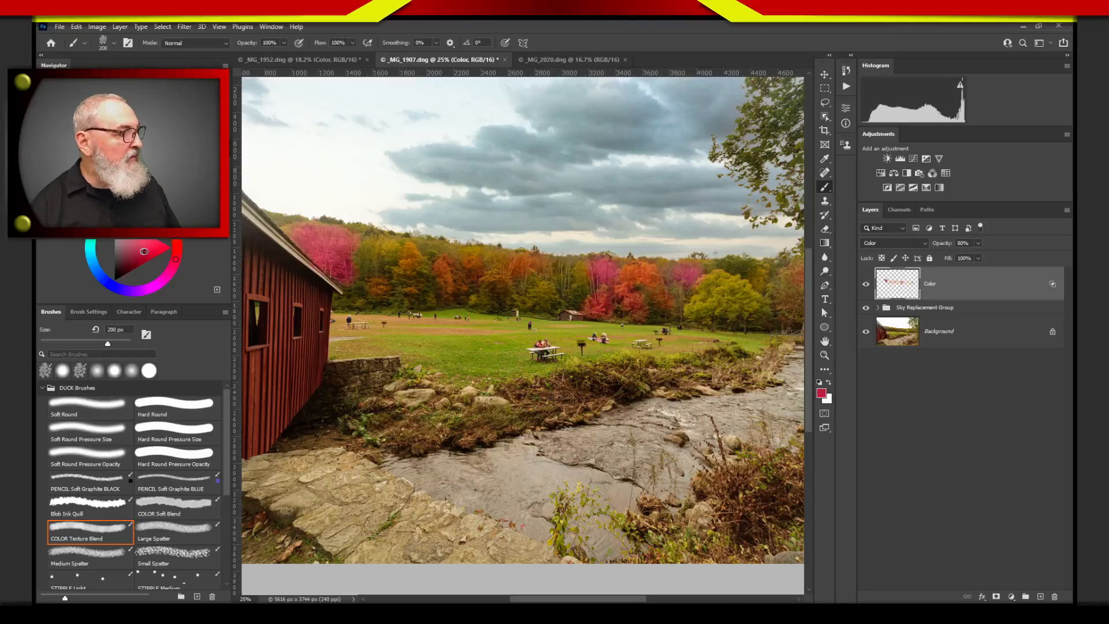
left_click(138, 255)
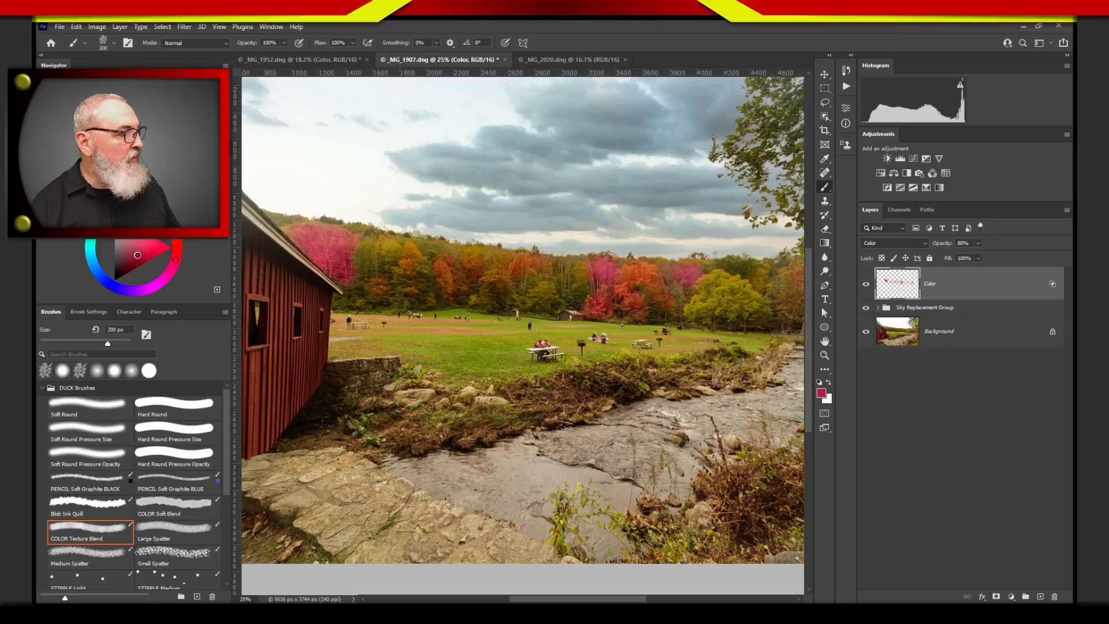
left_click_drag(600, 272, 607, 267)
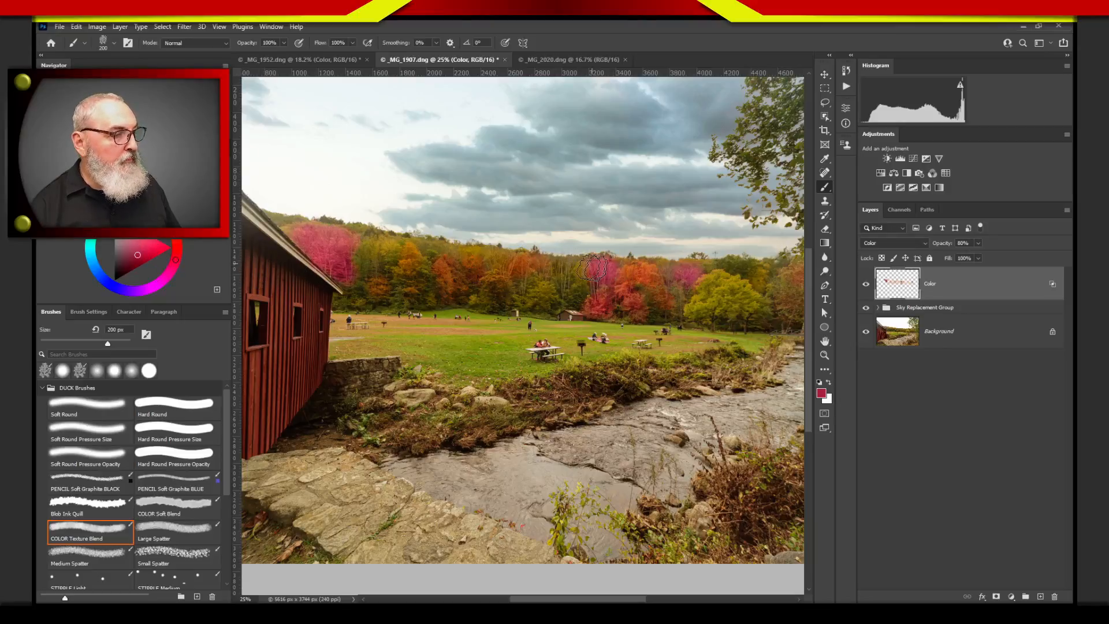
left_click_drag(673, 280, 690, 270)
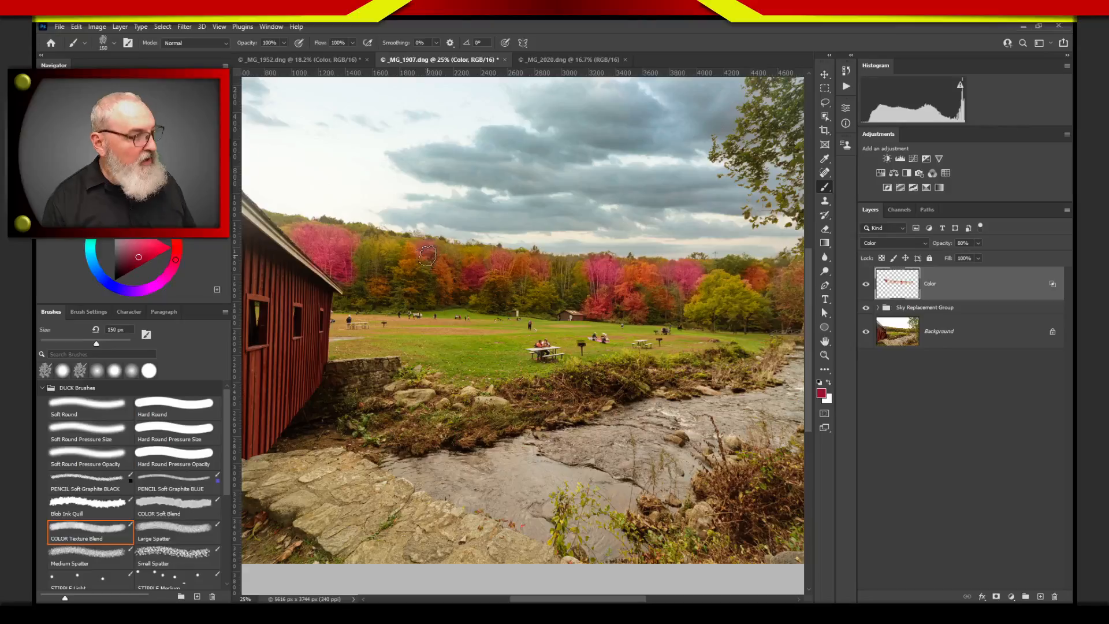
- Shrink the brush to 90 px and dab orange and golden tones sampled from the foliage into the trees right of the barn
key("bracketleft")
key("bracketleft")
key("bracketleft")
key("bracketleft")
key("bracketleft")
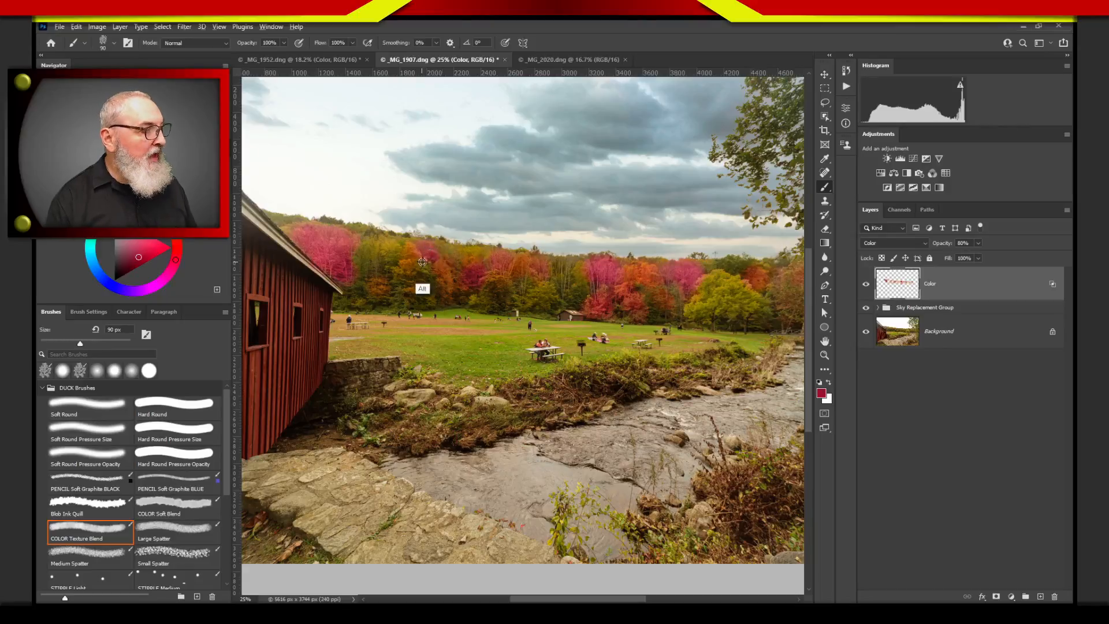
left_click(423, 263, "alt")
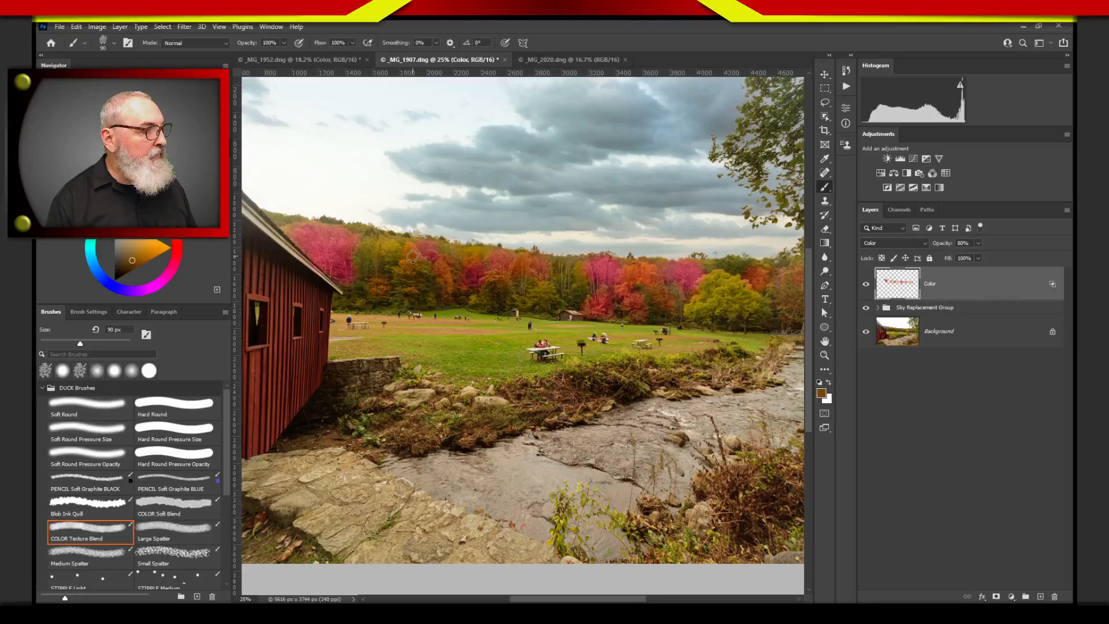
left_click(450, 281, "alt")
key("alt")
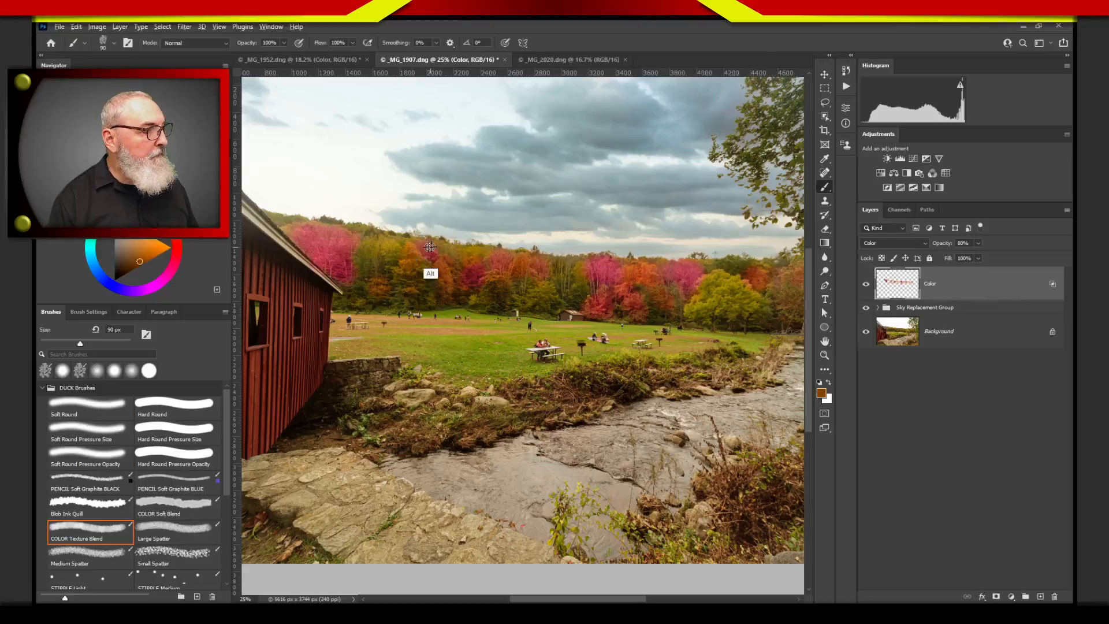
left_click(431, 247, "alt")
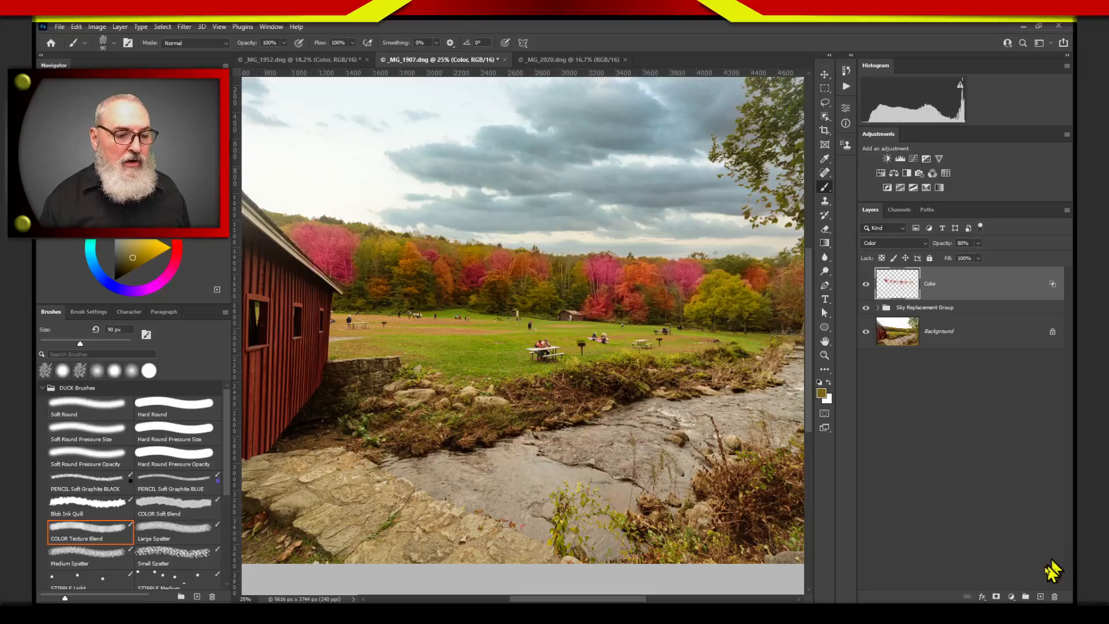
- Paint the round tree by the stream golden yellow on a new layer set to Color mode at 86% opacity
left_click(1040, 596)
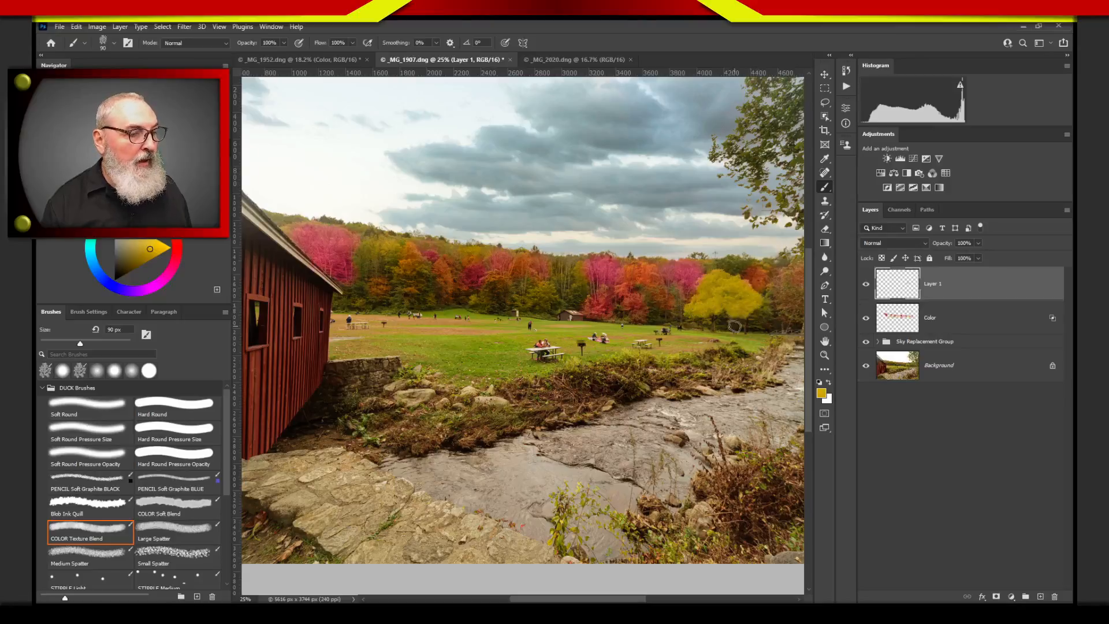
left_click(918, 243)
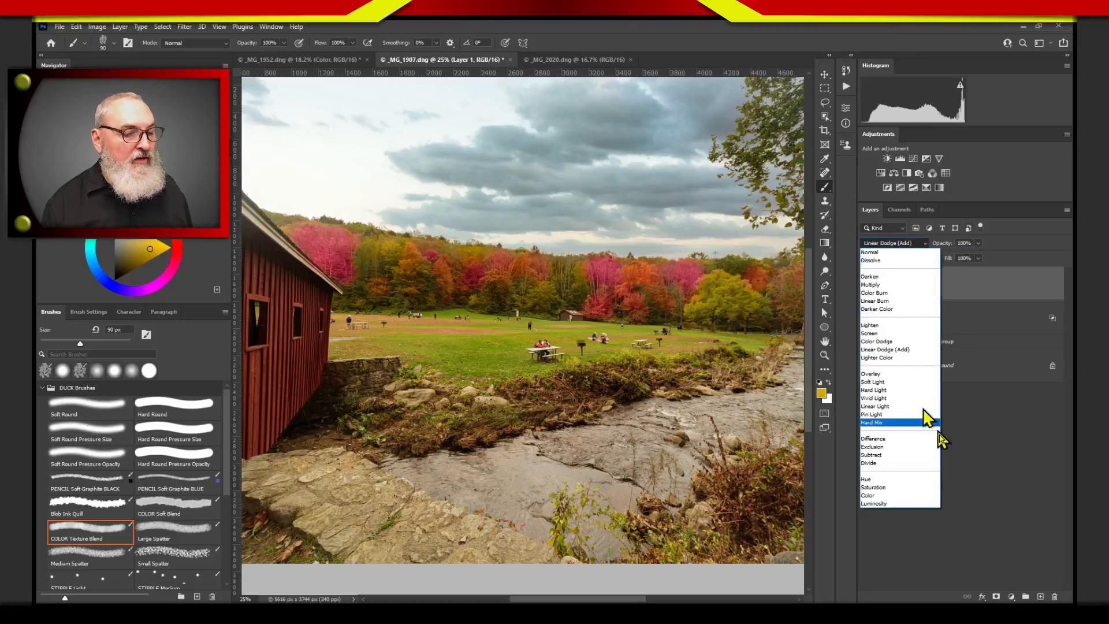
left_click(886, 496)
left_click_drag(948, 249, 940, 249)
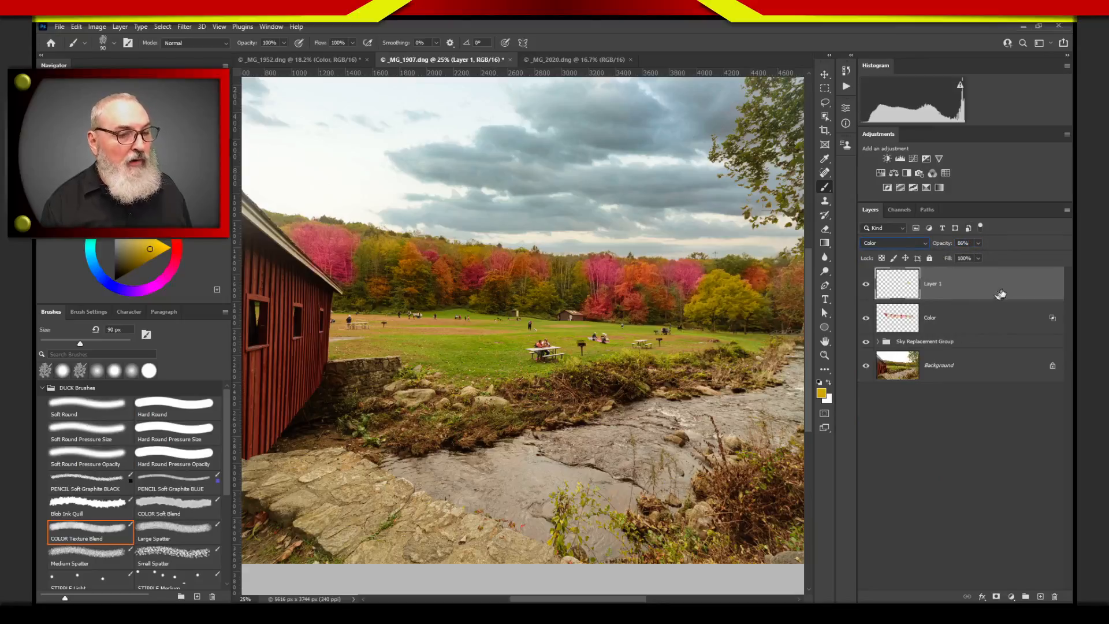
- Raise the dark Underlying Layer Blend If slider slightly in the yellow tree layer's blending options
double_click(1027, 296)
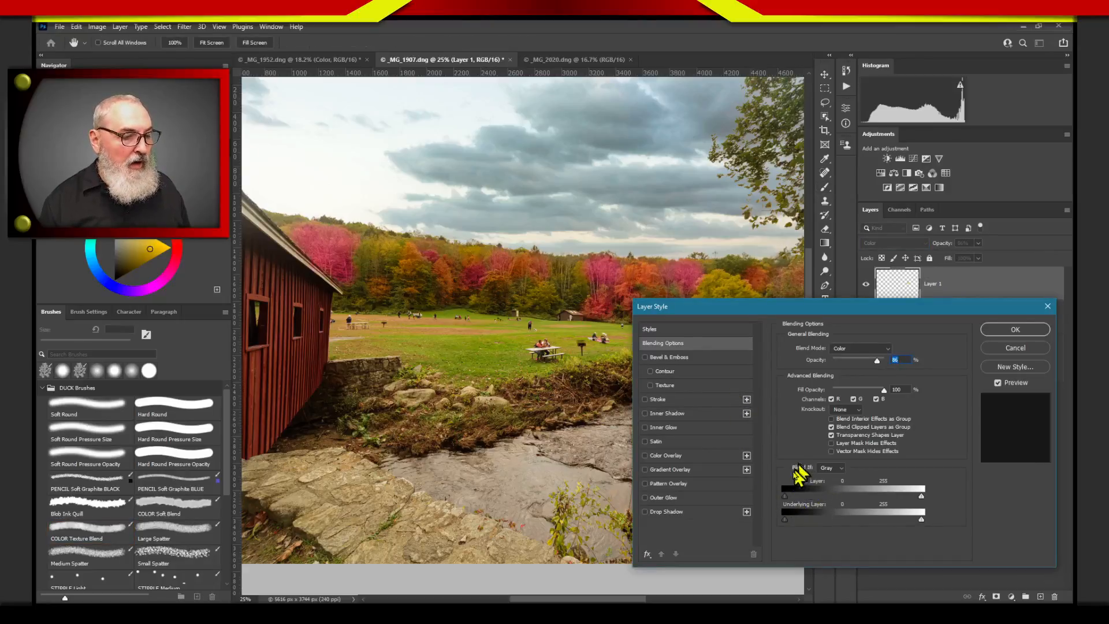
mouse_move(785, 519)
left_mouse_down()
mouse_move(834, 520)
mouse_move(798, 519)
left_mouse_up()
left_click(1015, 329)
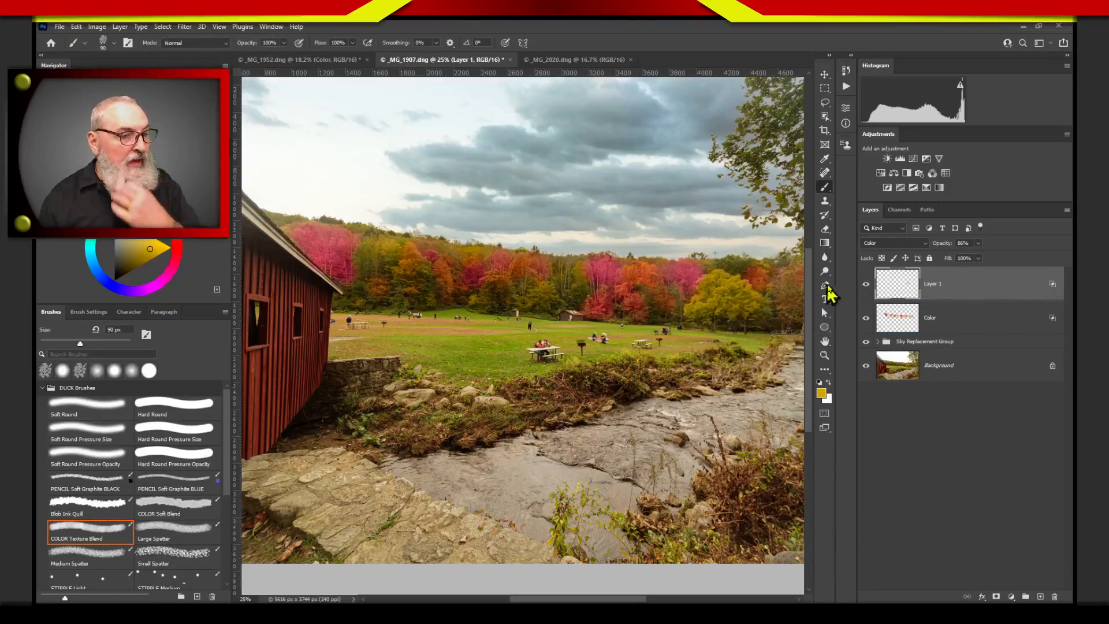
- Compare the photo with and without the yellow tree layer and set that layer's opacity to 95%
left_click(866, 287)
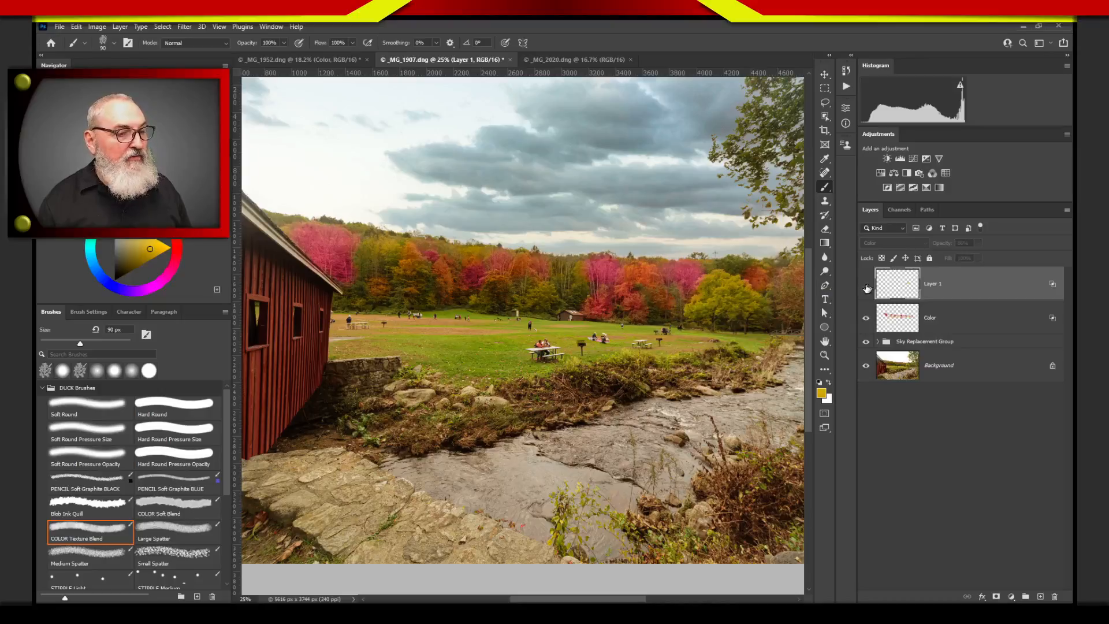
left_click(866, 287)
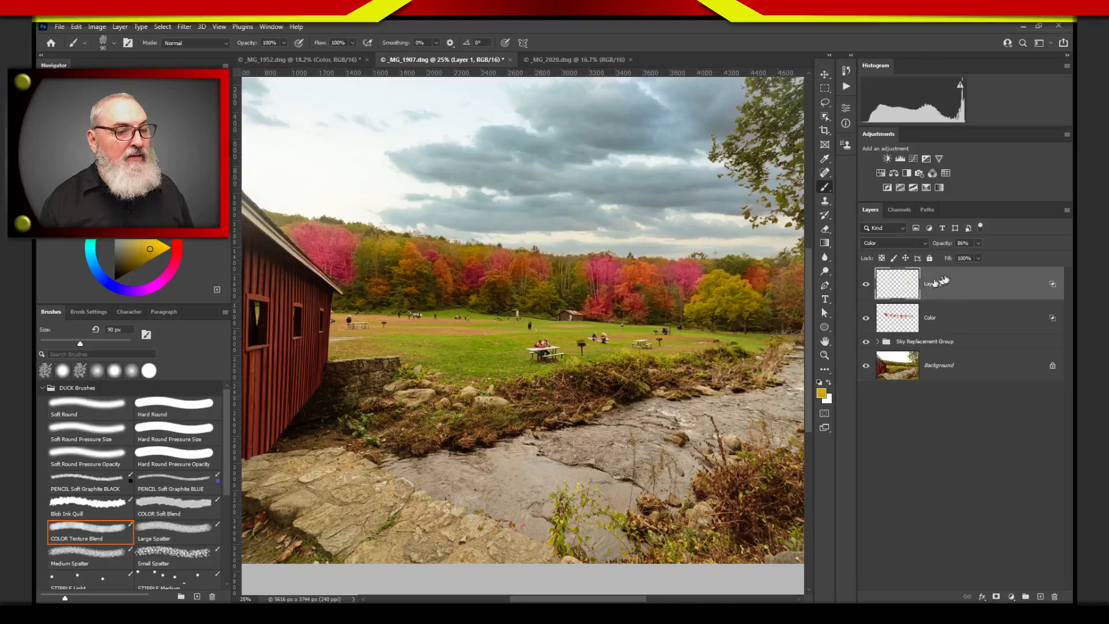
left_click_drag(946, 245, 952, 245)
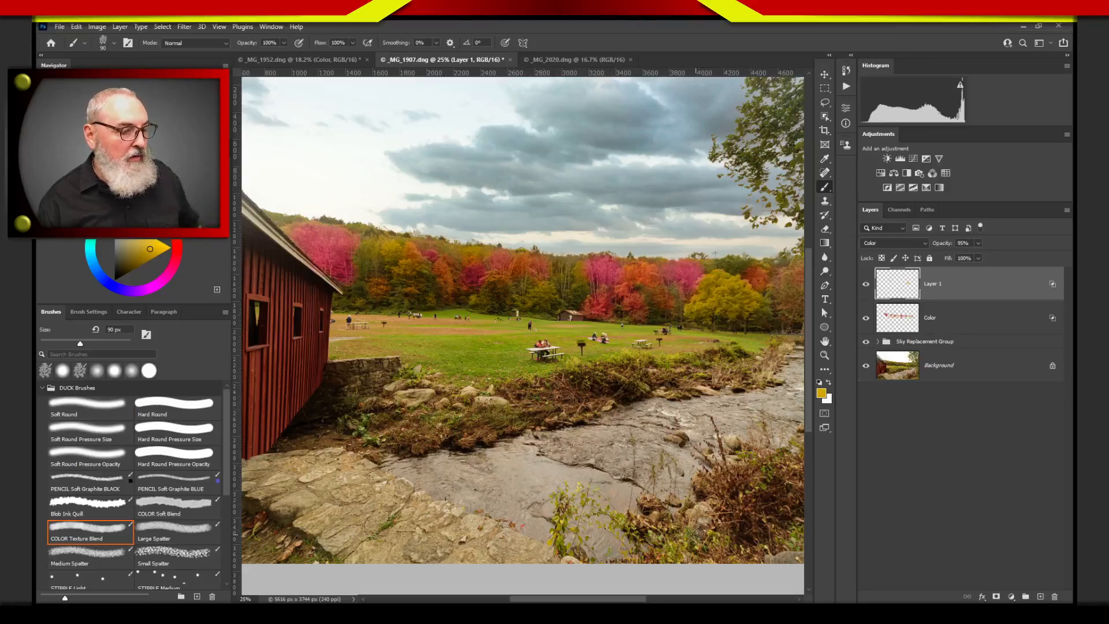
- Duplicate the Sky layer from the Sky Replacement Group, move the copy to the top of the layer stack, and collapse the group
mouse_move(625, 474)
left_mouse_down()
mouse_move(492, 409)
mouse_move(515, 412)
left_mouse_up()
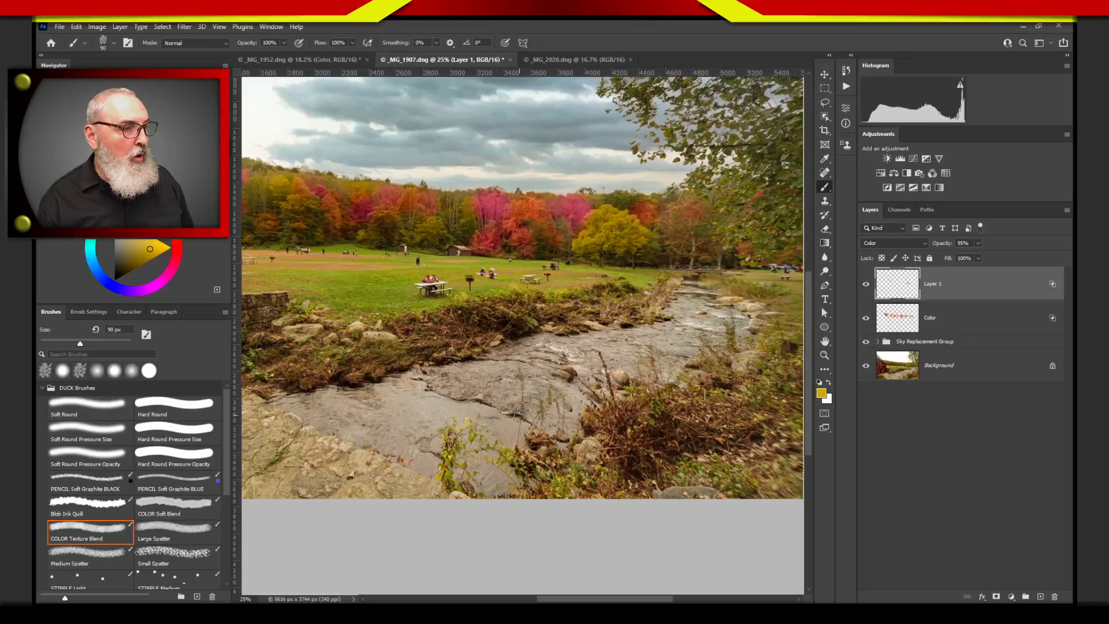
left_click(878, 342)
left_click(915, 445)
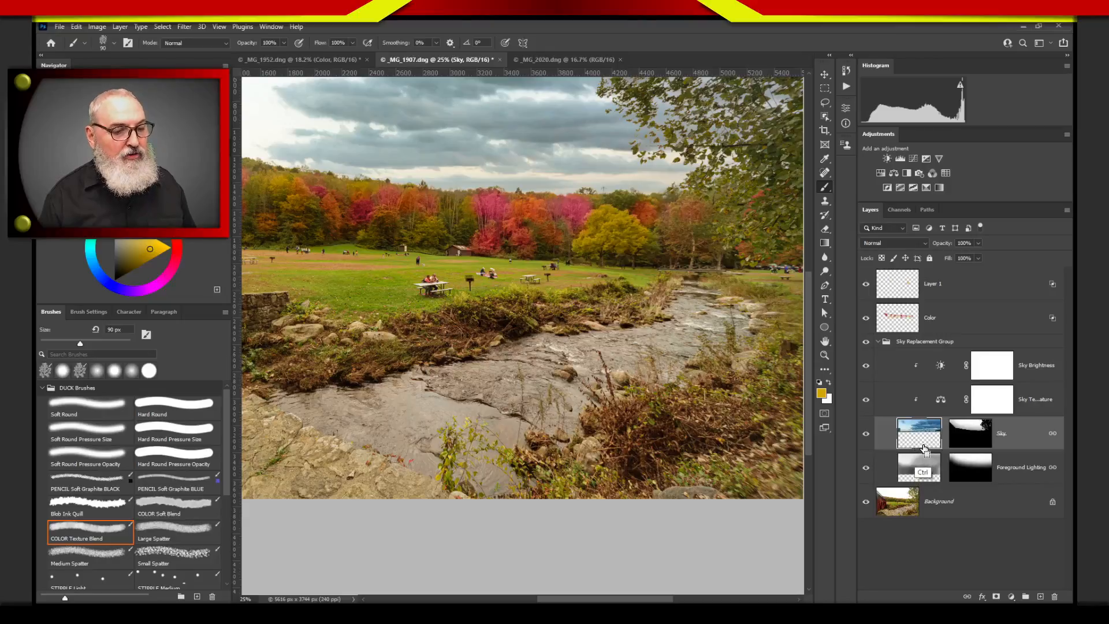
key("ctrl+j")
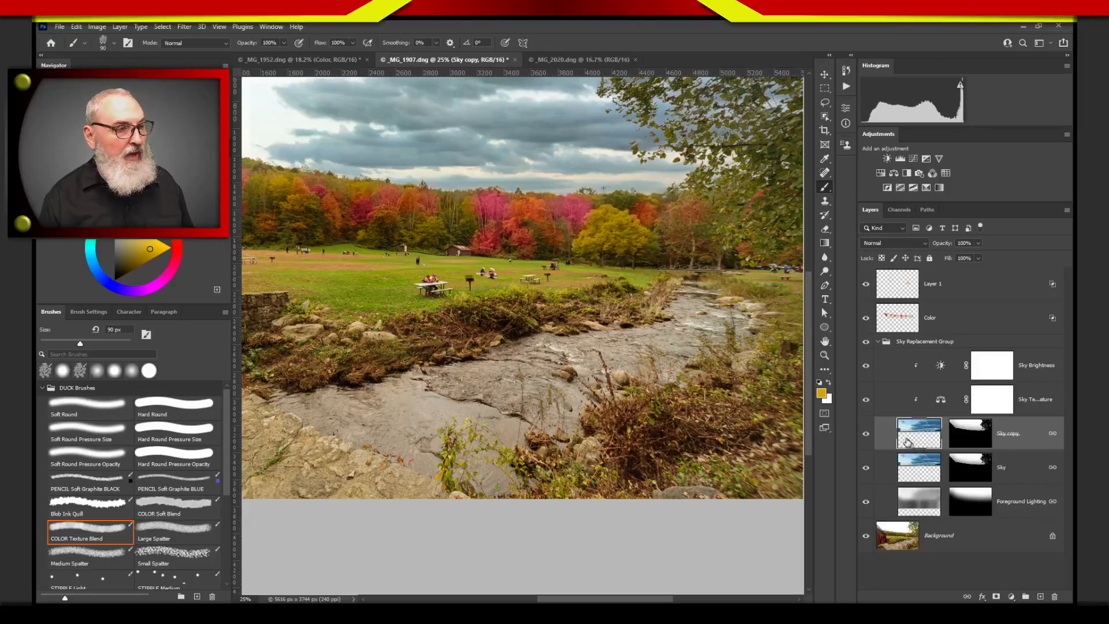
left_click_drag(919, 442, 889, 271)
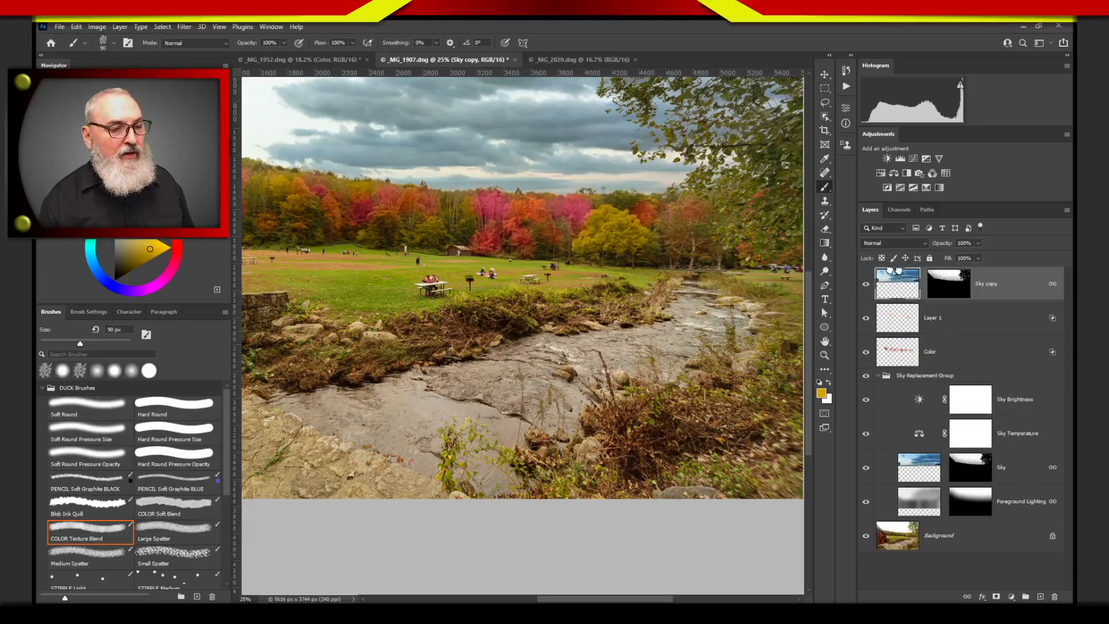
left_click(879, 376)
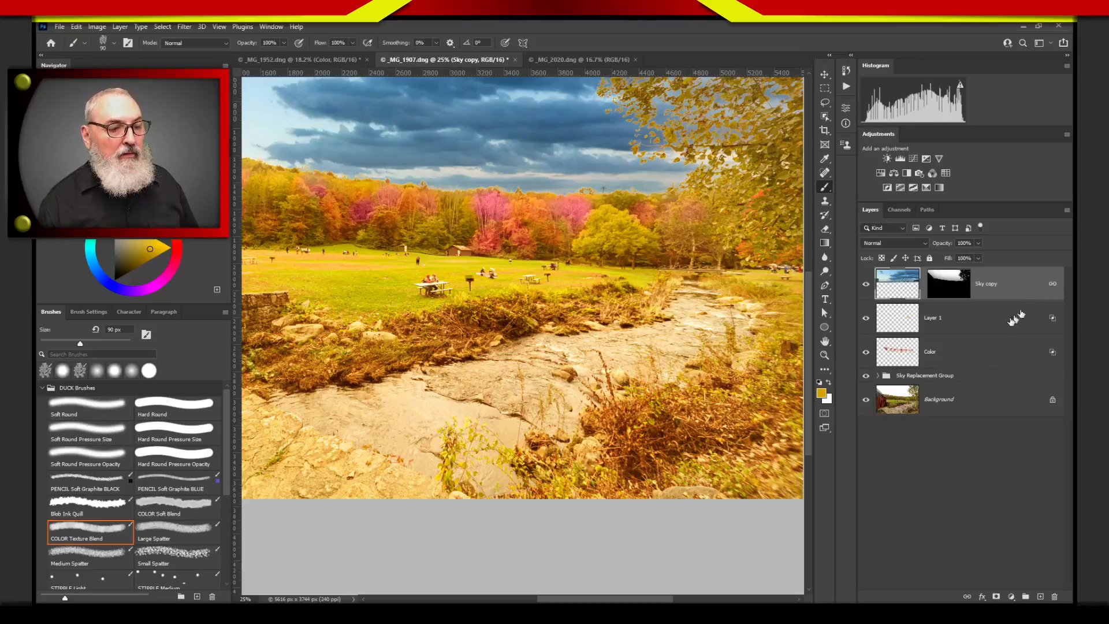
right_click(1048, 285)
key("Escape")
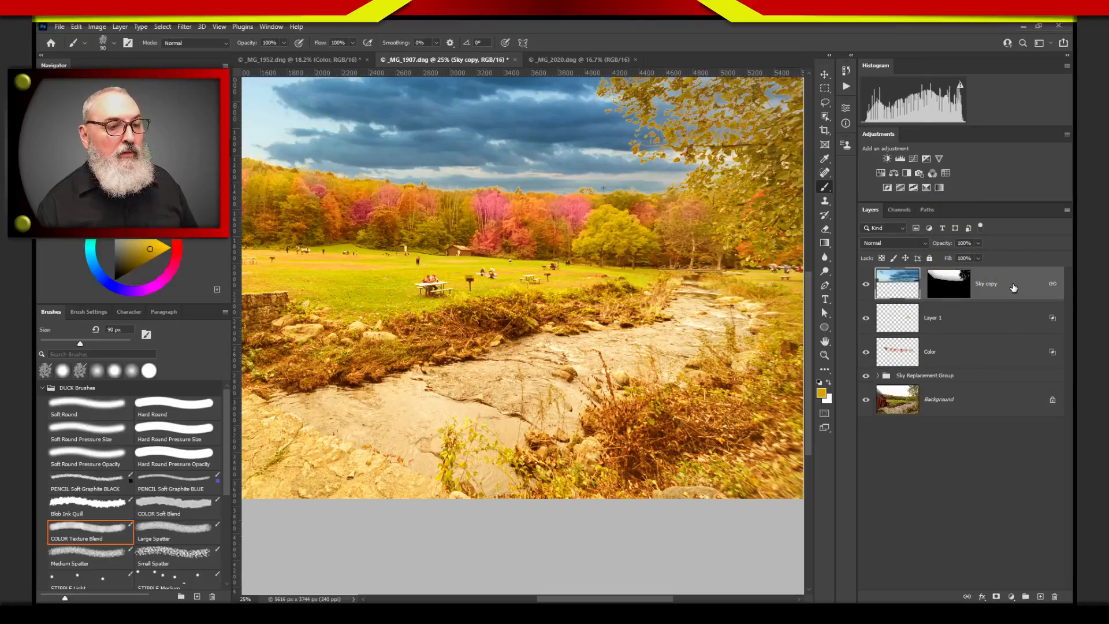
left_click(967, 291)
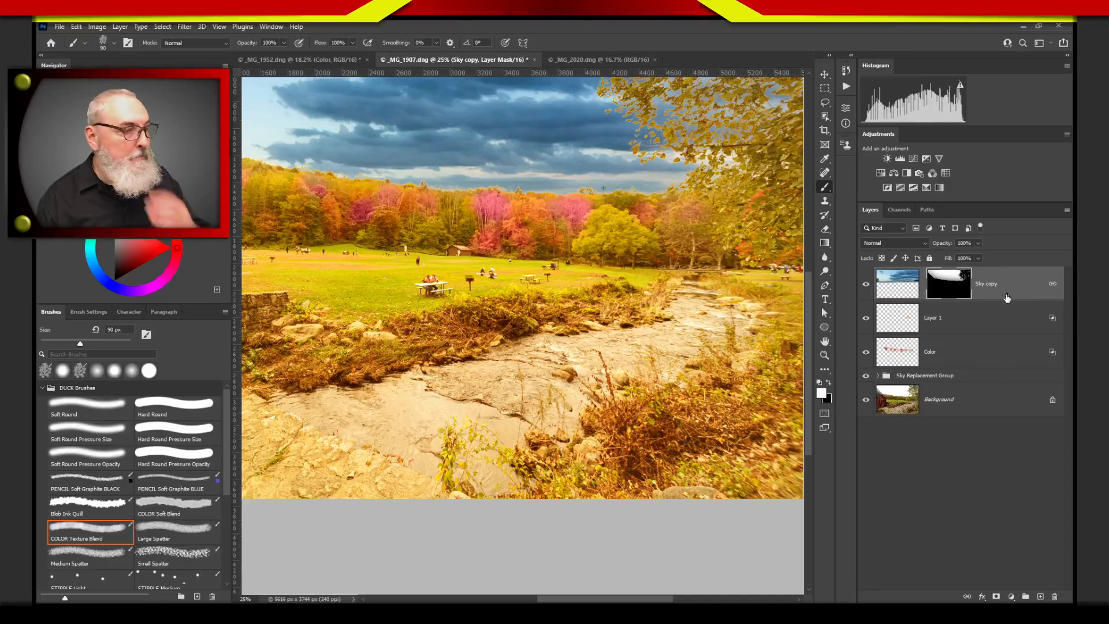
key("ctrl+2")
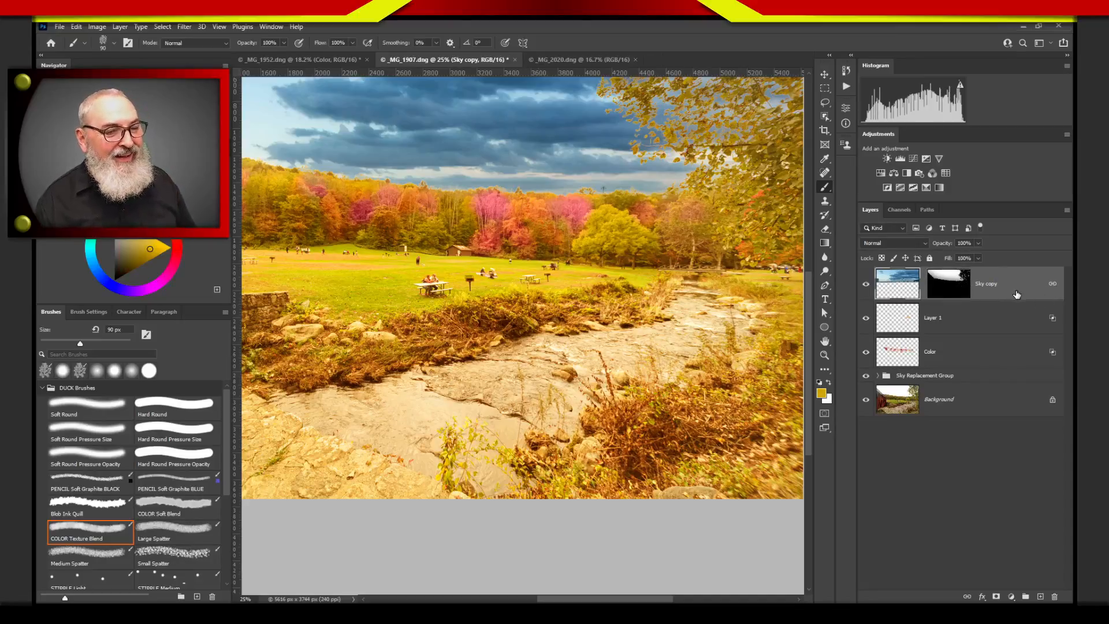
double_click(977, 297)
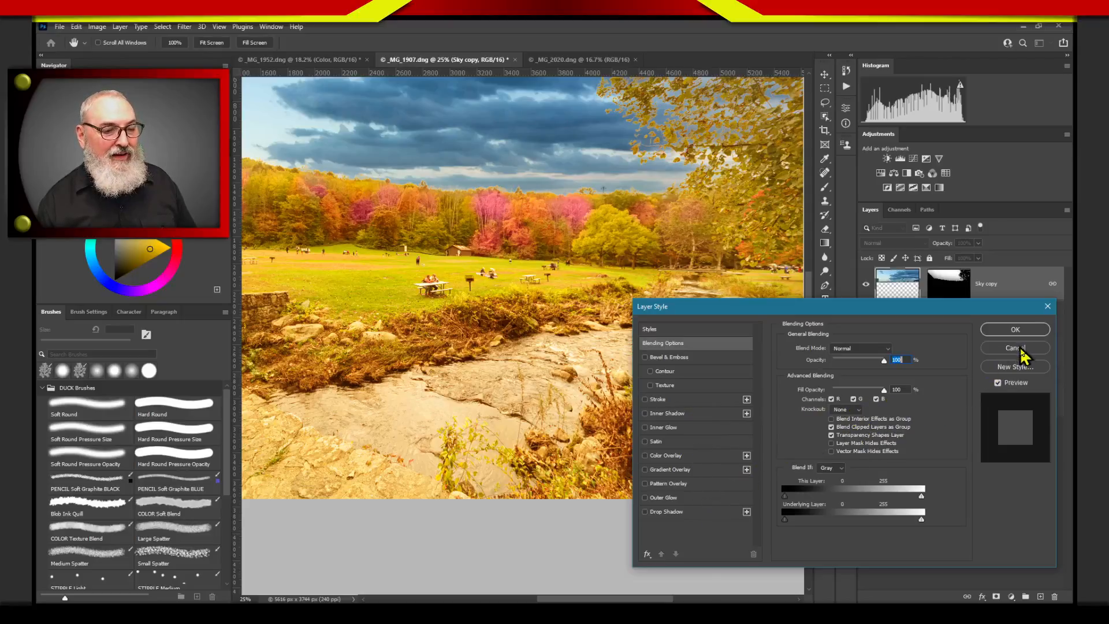
left_click(1015, 331)
key("b")
right_click(1052, 289)
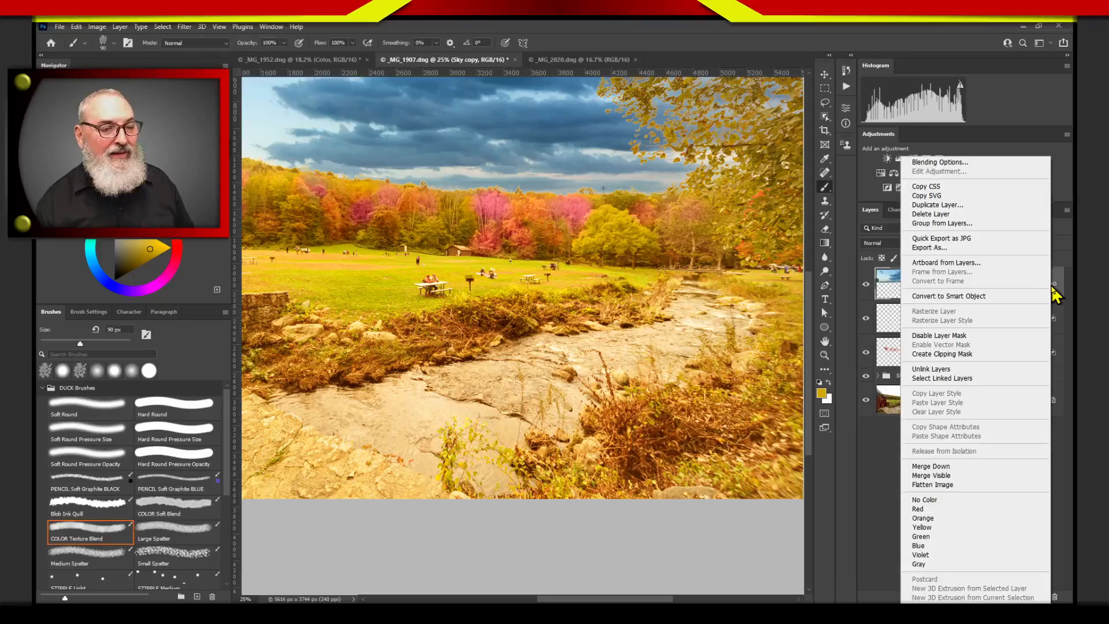
left_click(1056, 286)
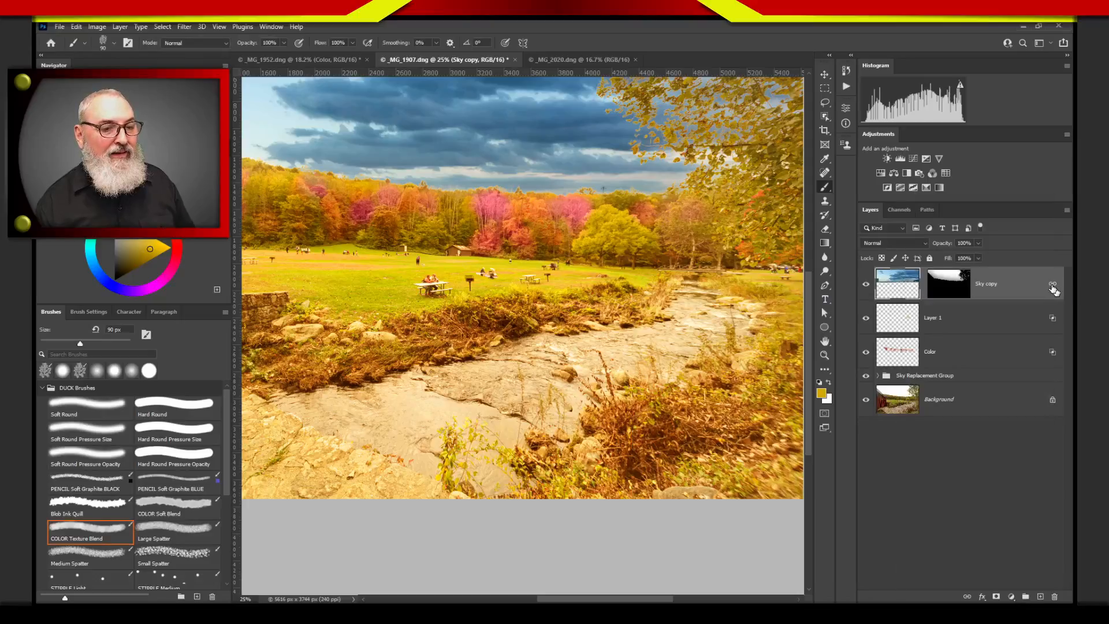
double_click(1052, 289)
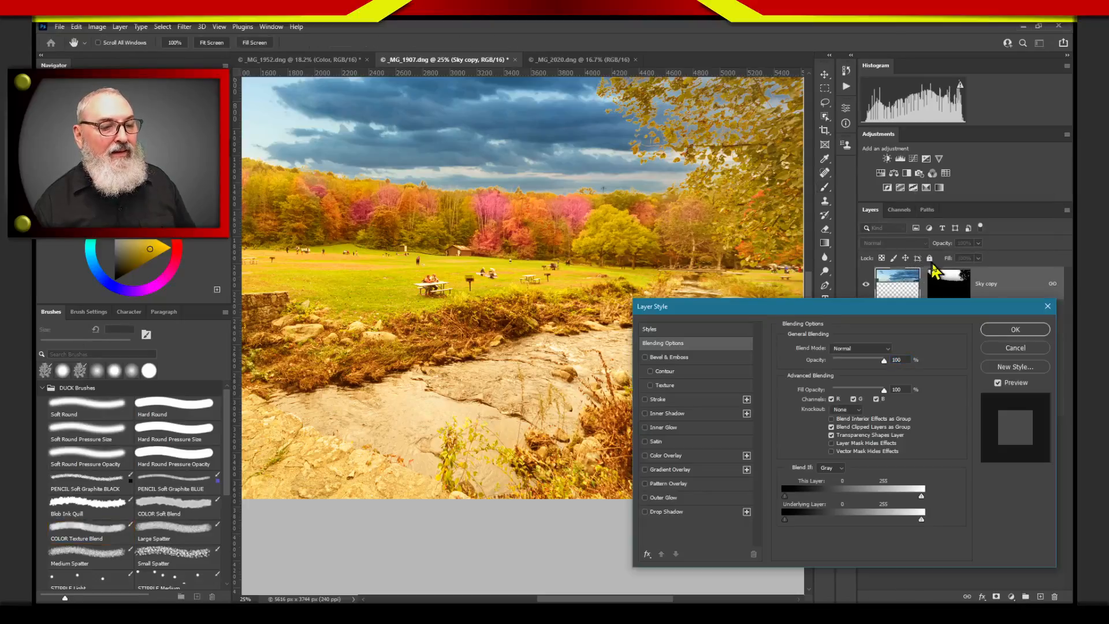
left_click(1047, 306)
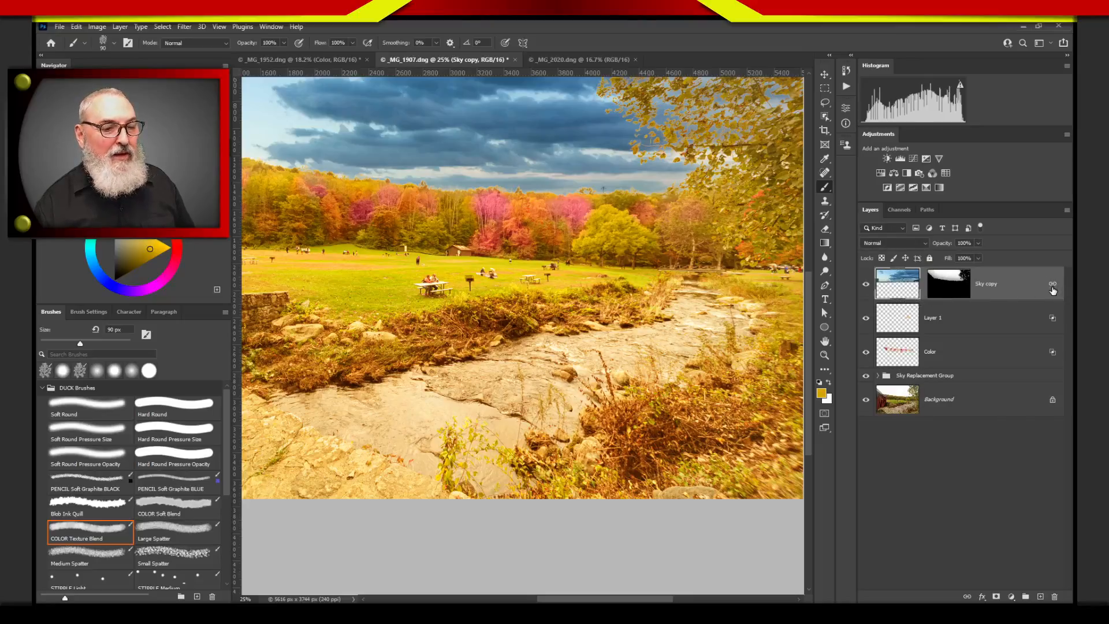
- Unlink the Sky copy layer from its linked layers and compare the photo with and without that layer
right_click(1052, 285)
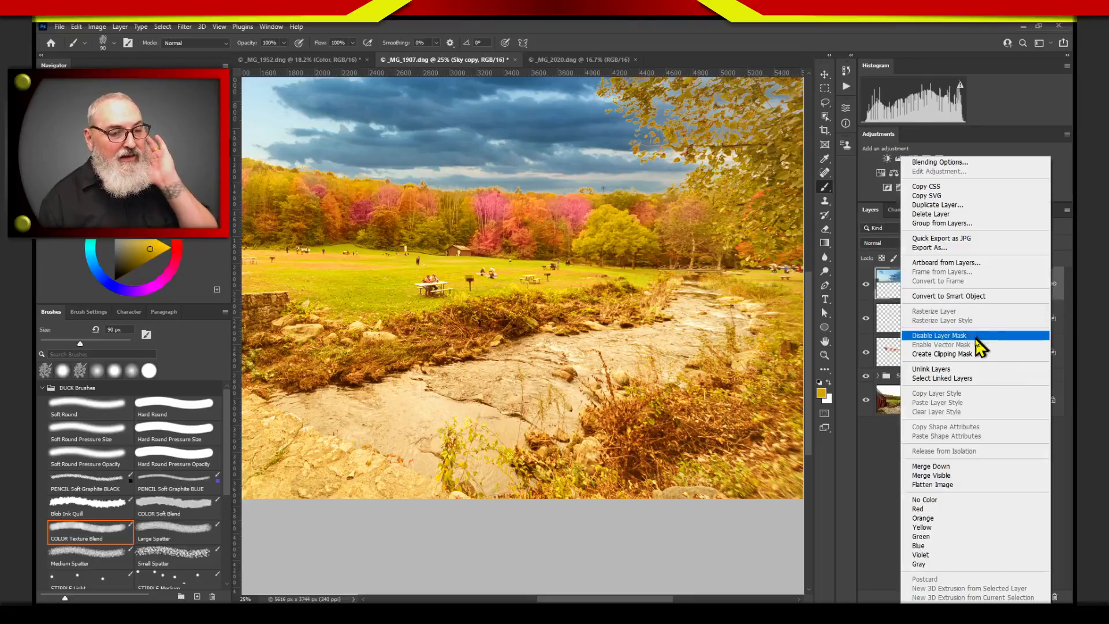
left_click(956, 370)
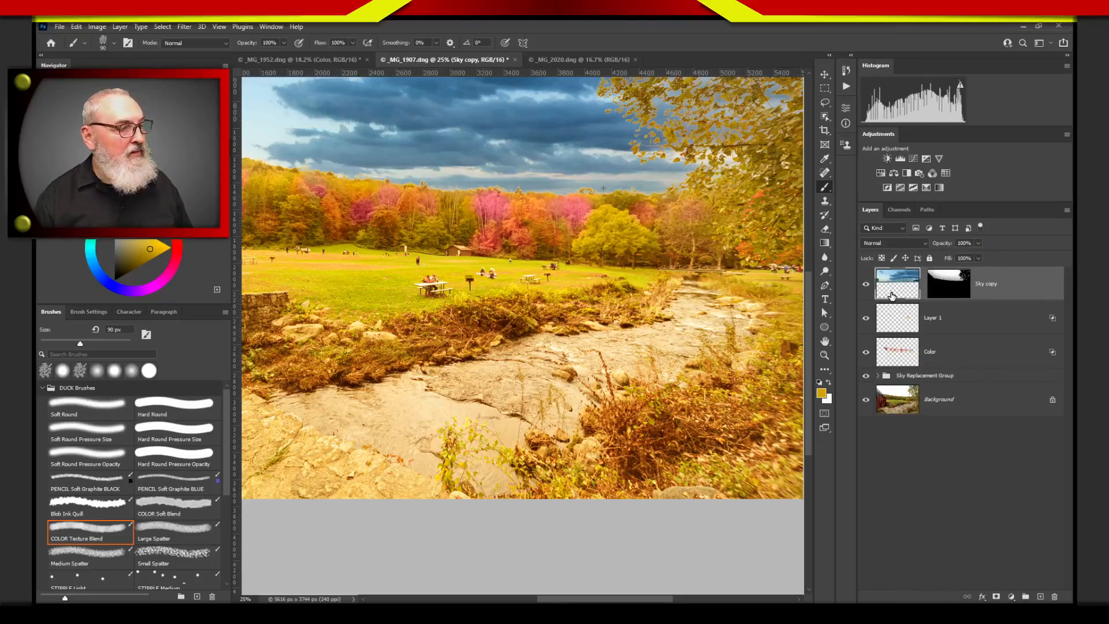
left_click(866, 286)
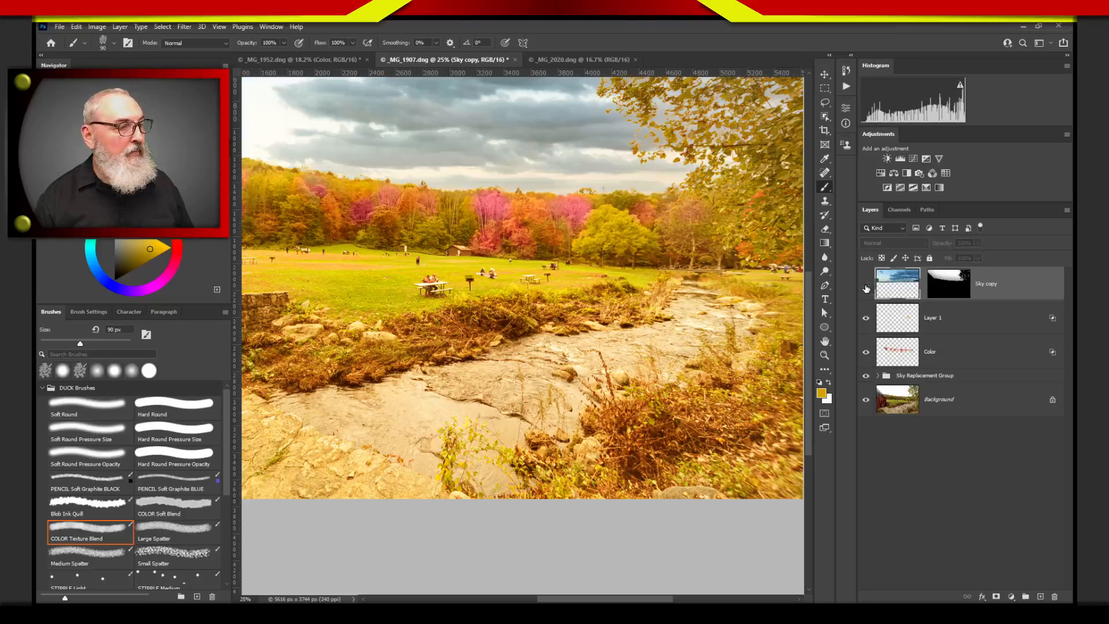
left_click(866, 285)
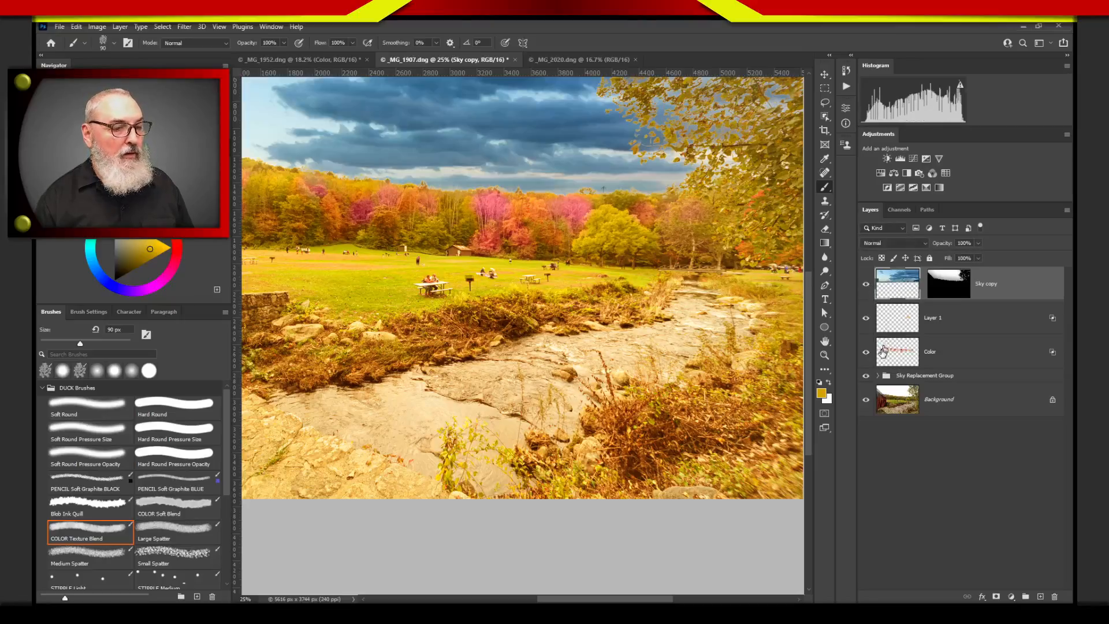
- Hide the Sky copy layer and move it directly below the collapsed Sky Replacement Group, above the Background
left_click(878, 376)
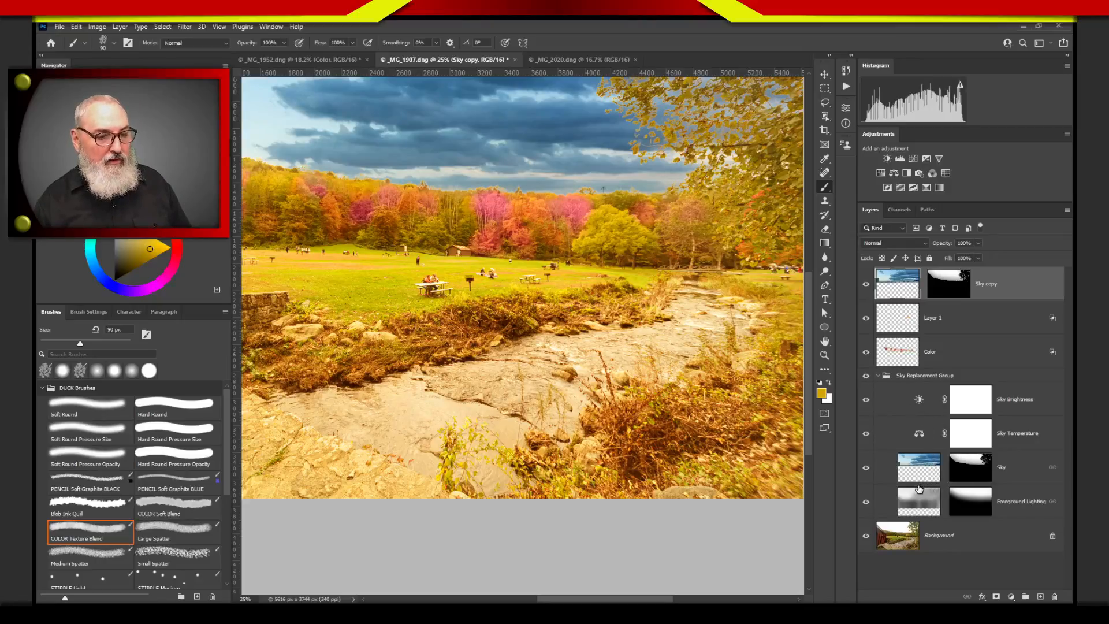
left_click(878, 376)
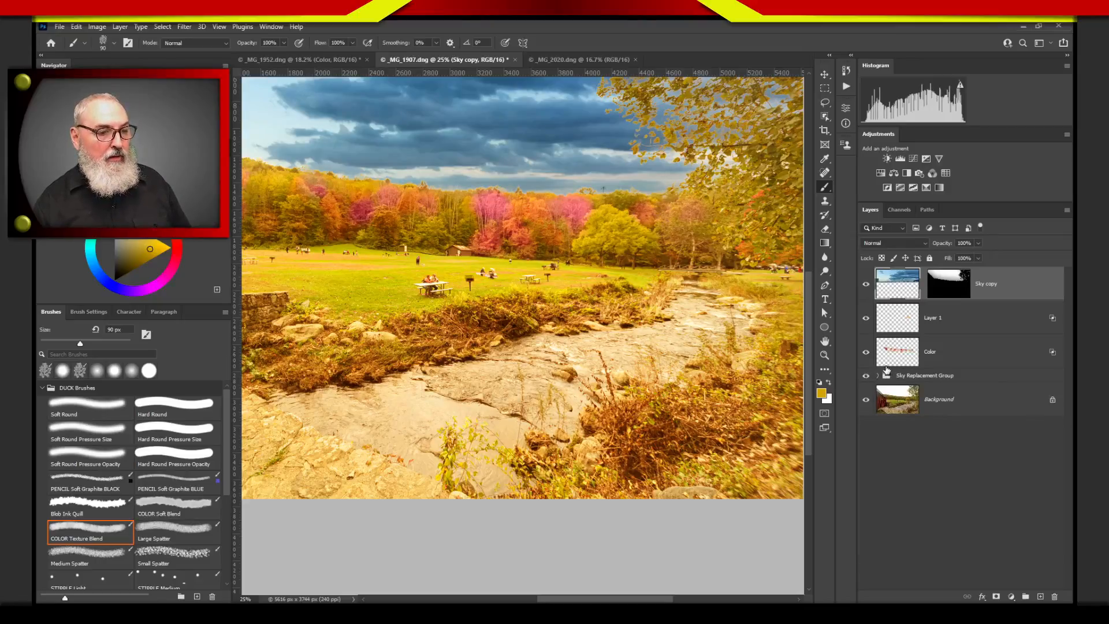
left_click(865, 283)
left_click_drag(895, 283, 951, 428)
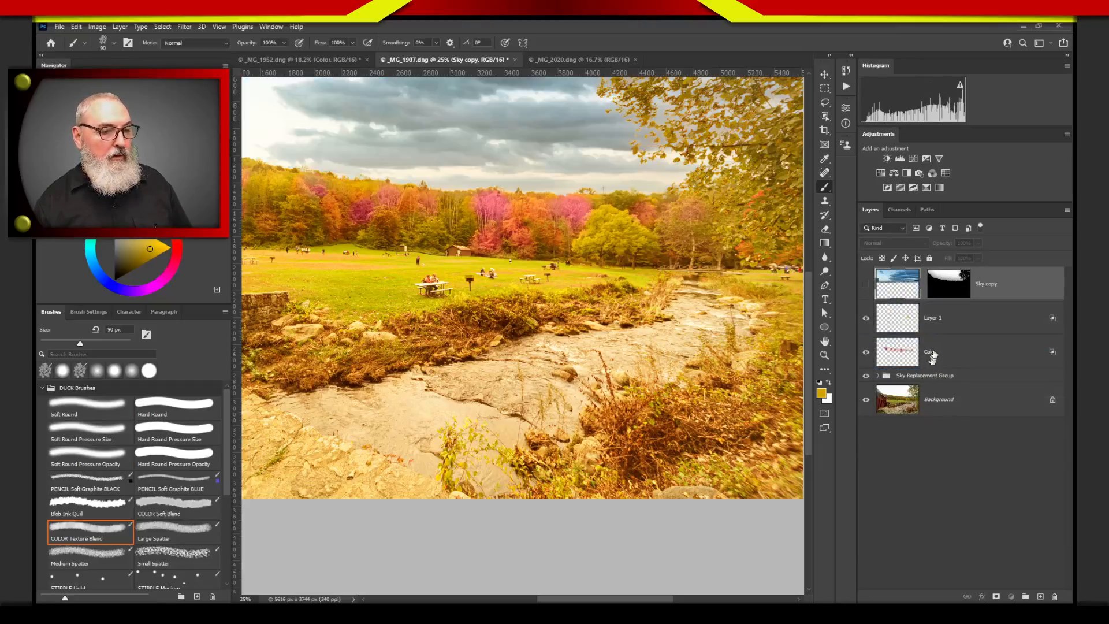
left_click_drag(893, 289, 881, 388)
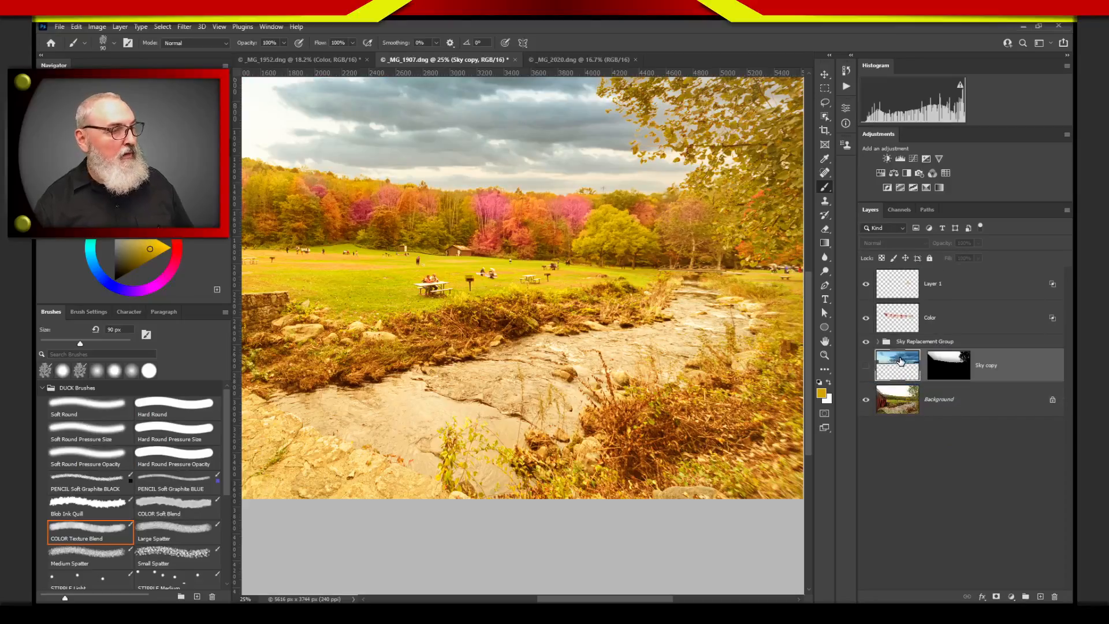
left_click(906, 297)
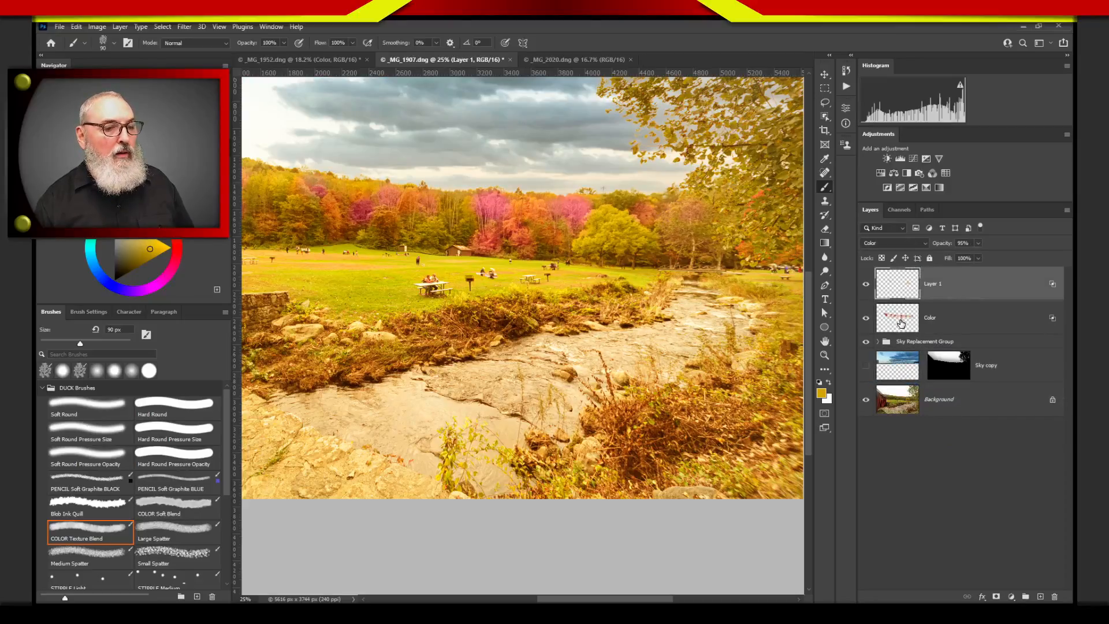
left_click(912, 326)
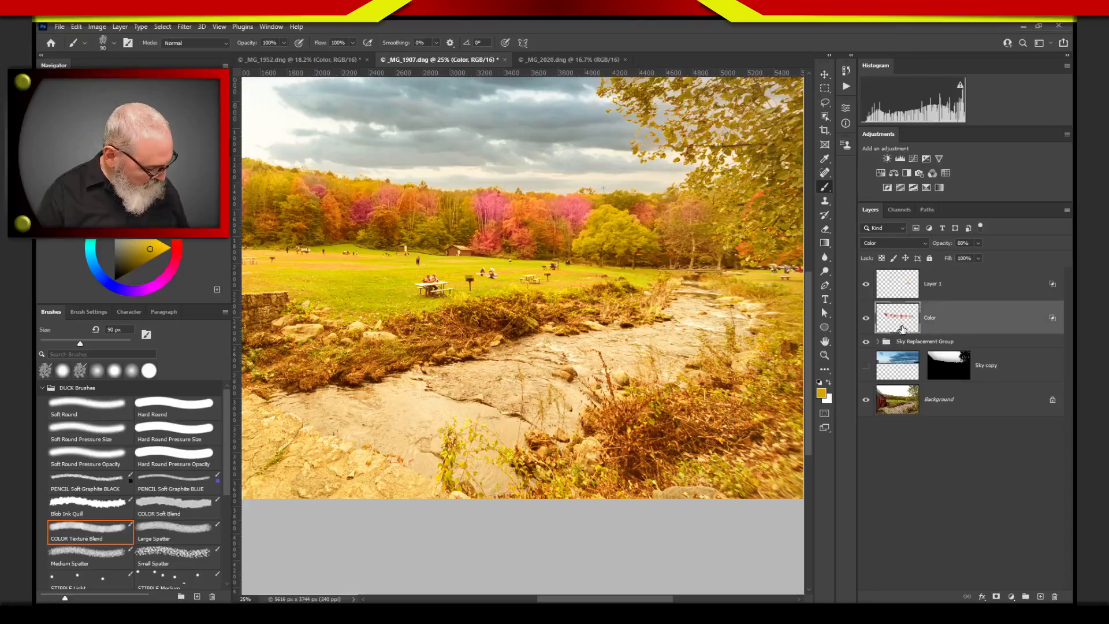
- Undo the changes to the Sky copy layer back to the point where it sits inside the Sky Replacement Group
key("ctrl+z")
key("ctrl+z")
key("ctrl+z")
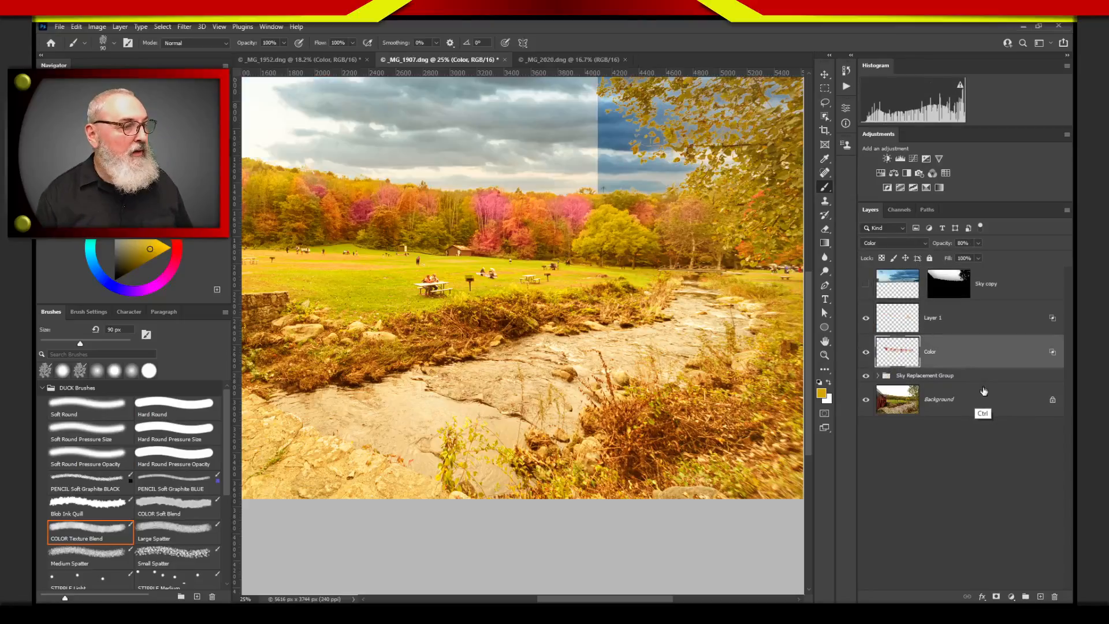
key("ctrl+z")
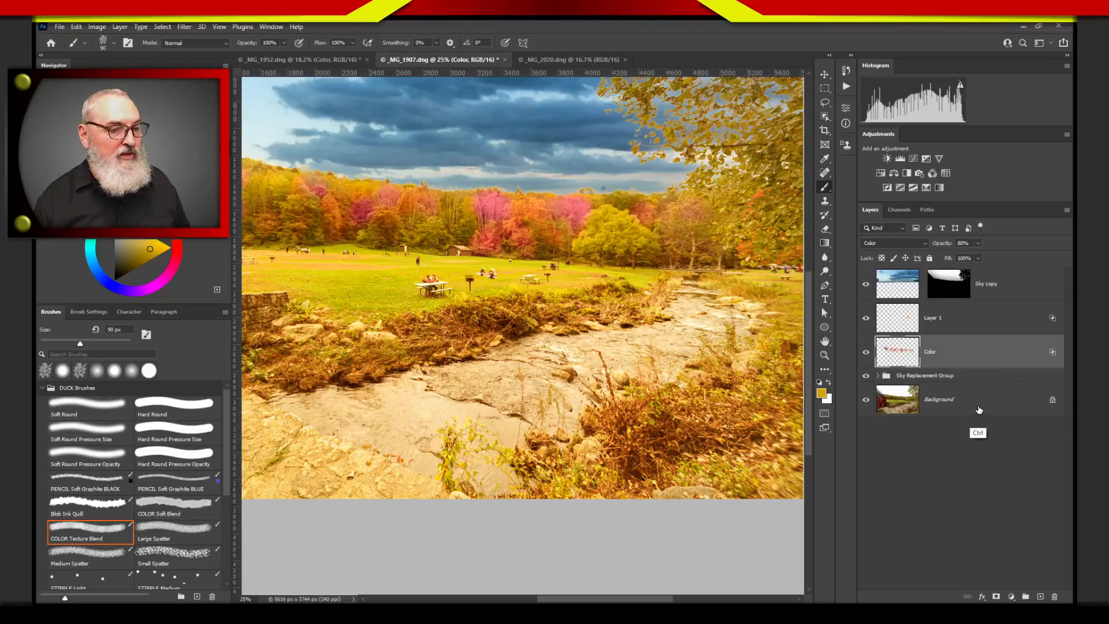
key("ctrl+z")
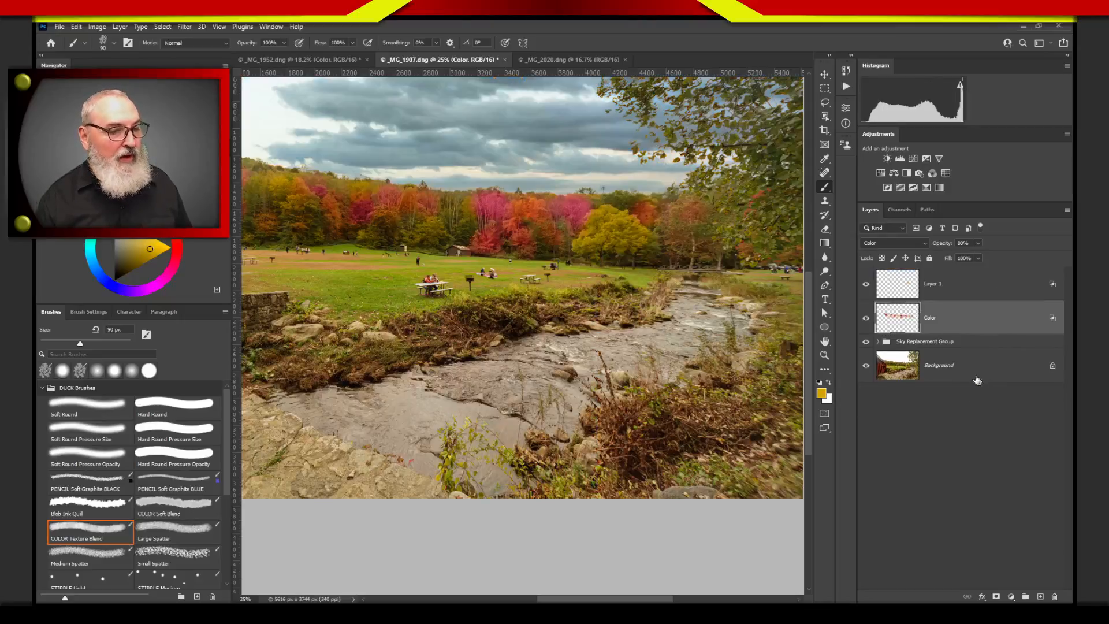
- Expand the Sky Replacement Group and unlink its Sky copy layer from the other linked layers
left_click(879, 343)
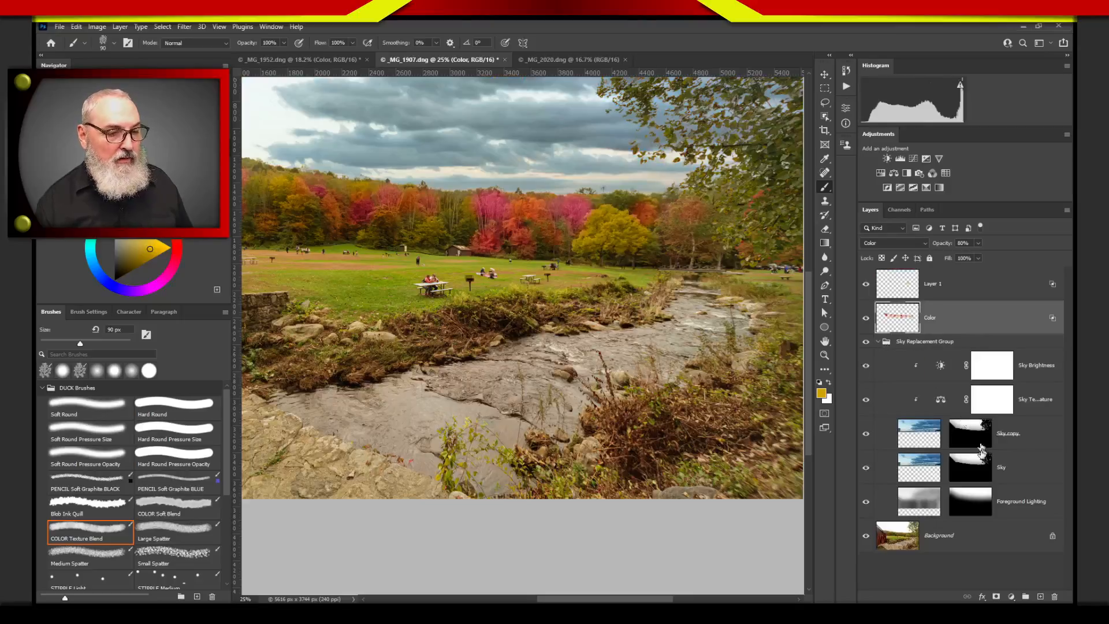
left_click(918, 477)
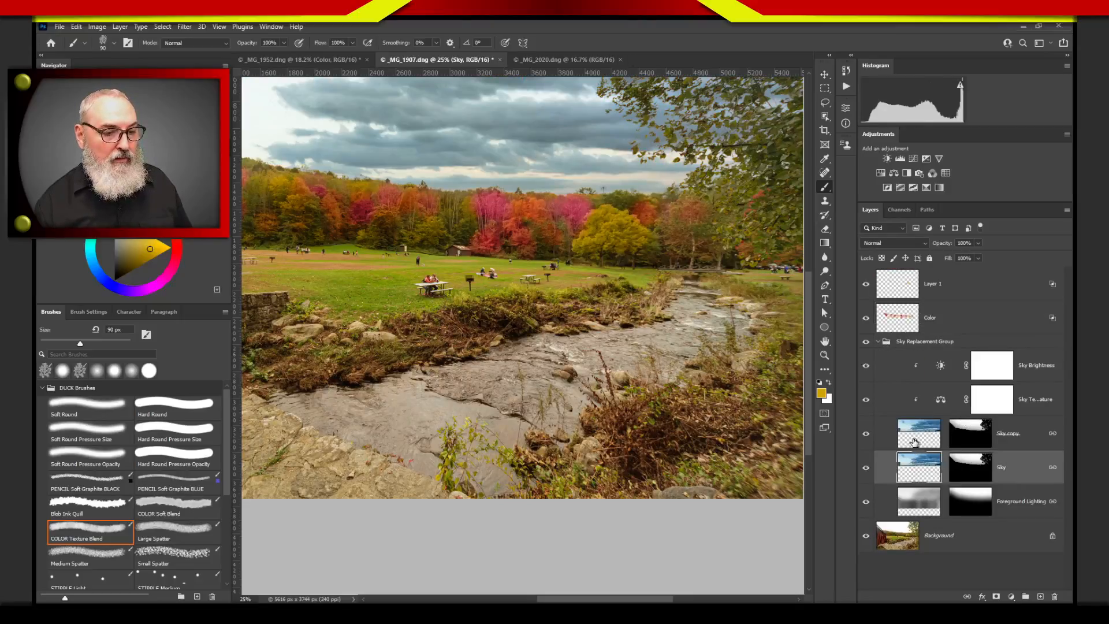
left_click(923, 442)
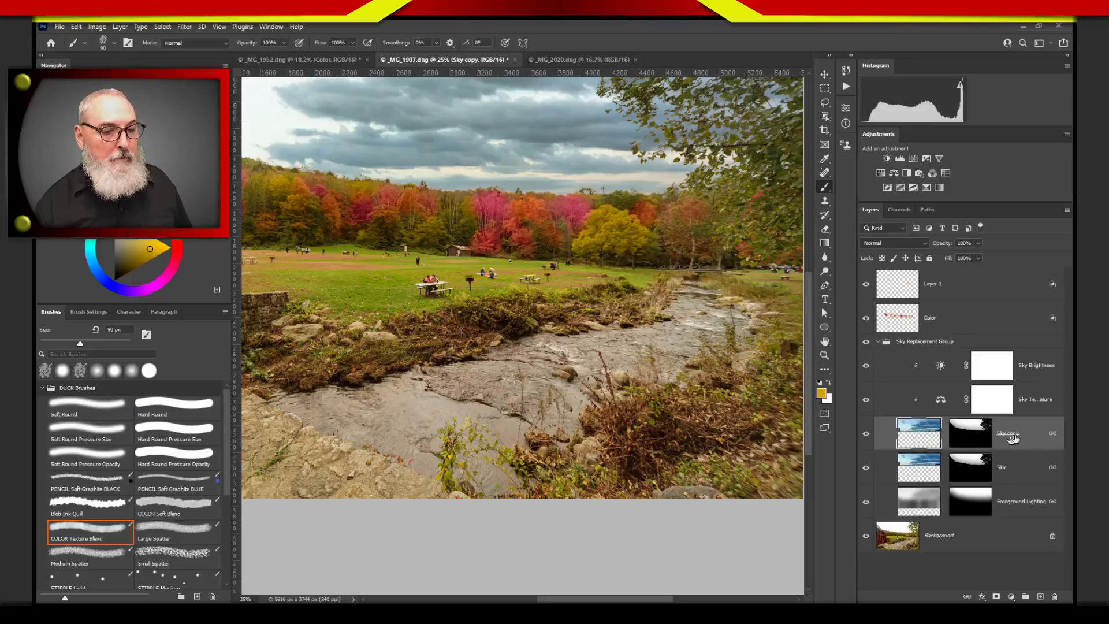
right_click(1050, 437)
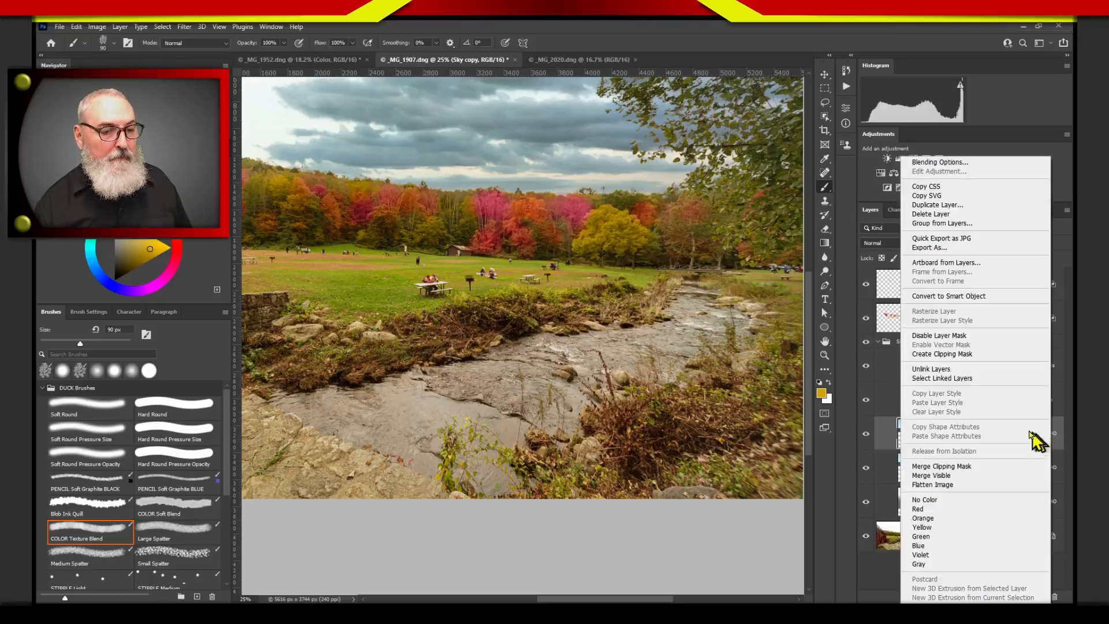
left_click(970, 371)
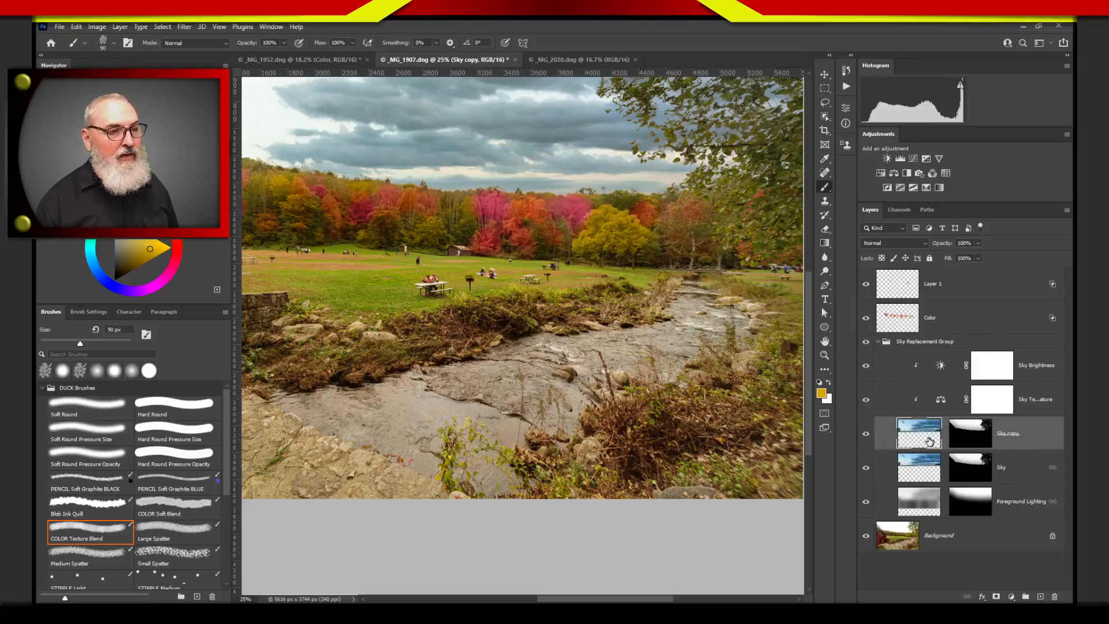
- Review the document's full list of recorded history states, from the first brush strokes to the layer unlinking
left_click(270, 27)
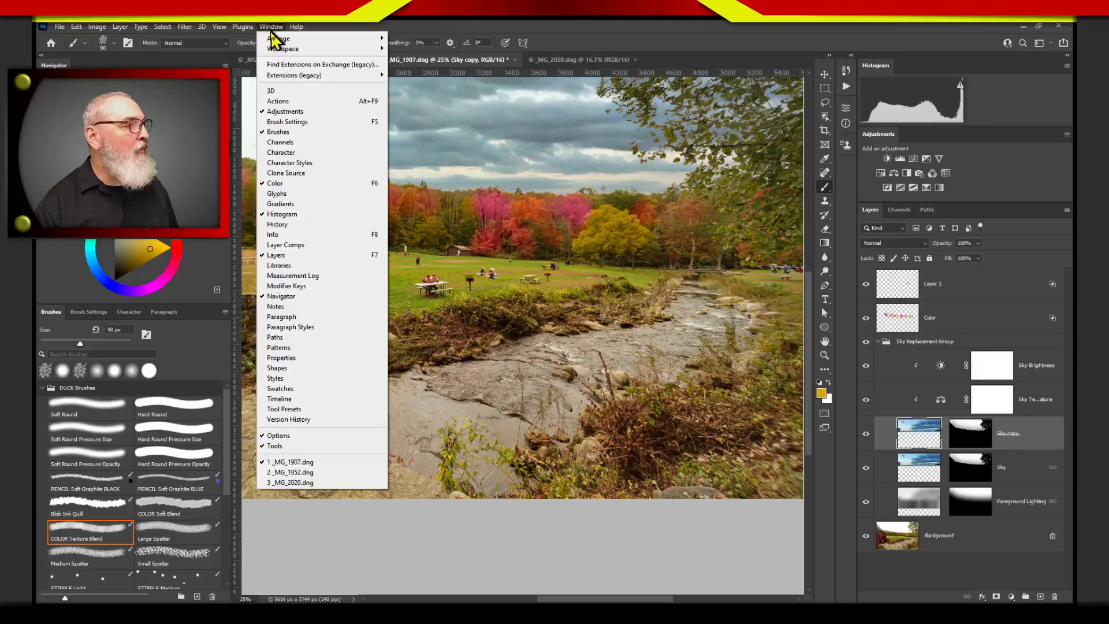
left_click(288, 225)
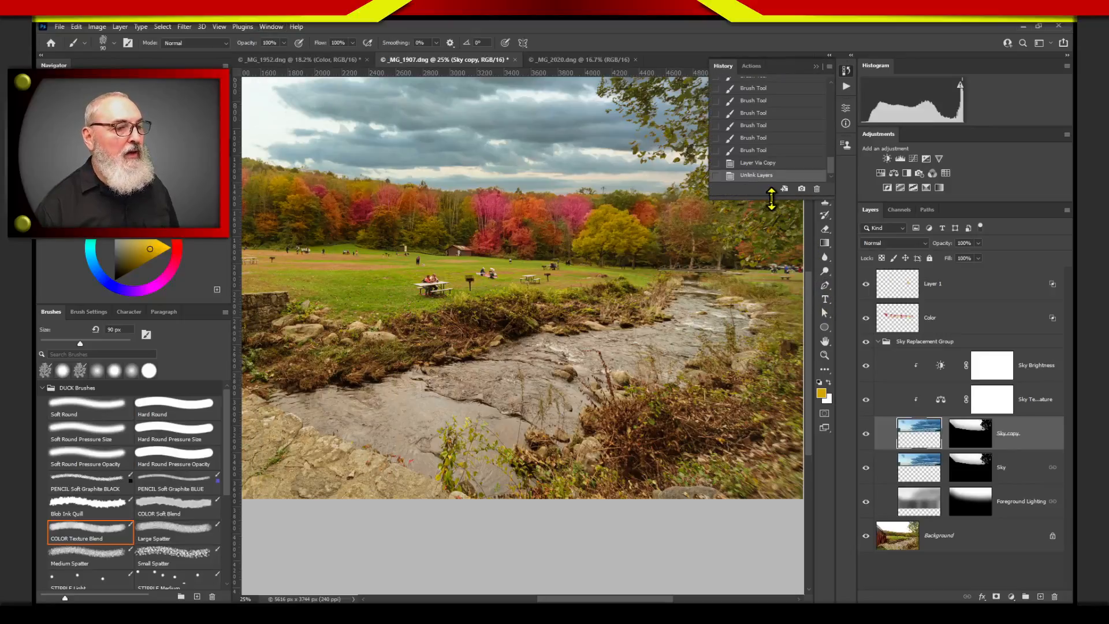
left_click_drag(771, 198, 782, 541)
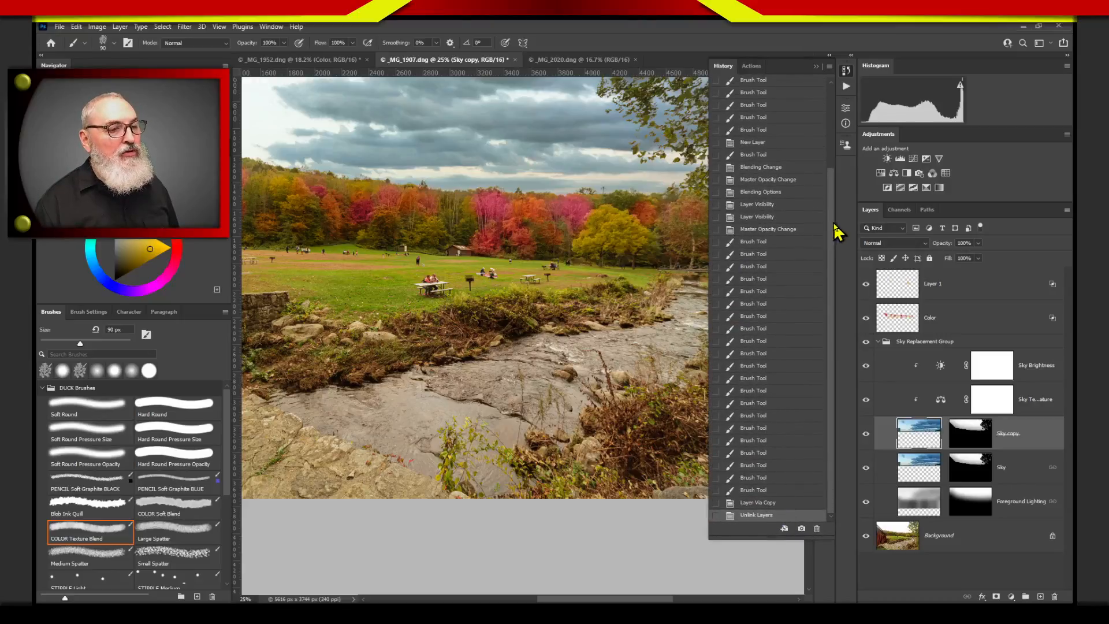
scroll(826, 190, "up", 3)
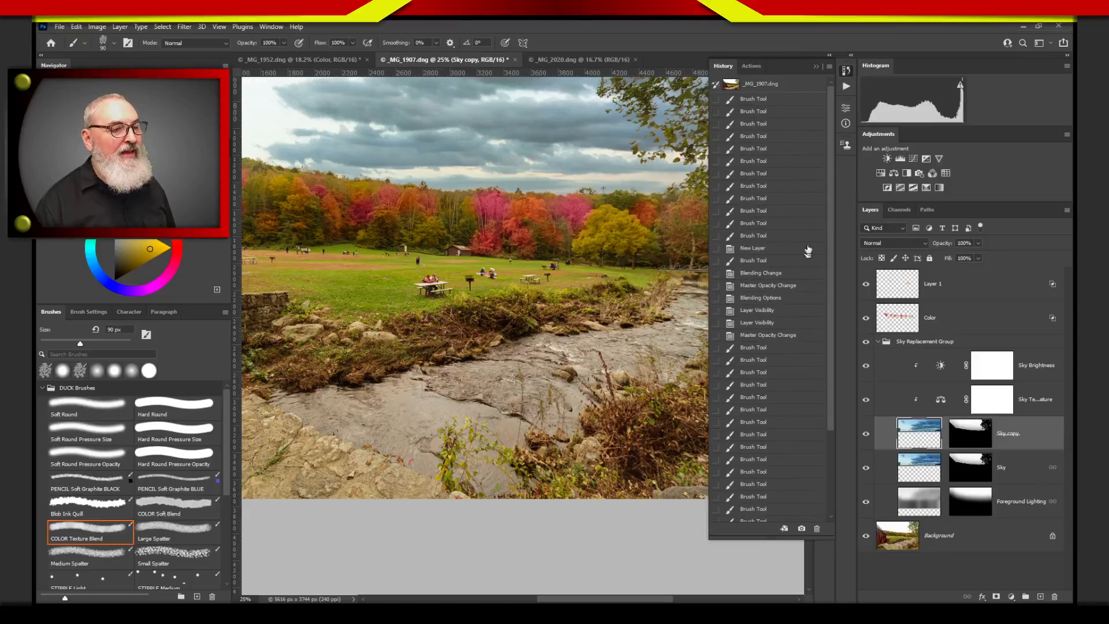
left_click_drag(833, 232, 841, 322)
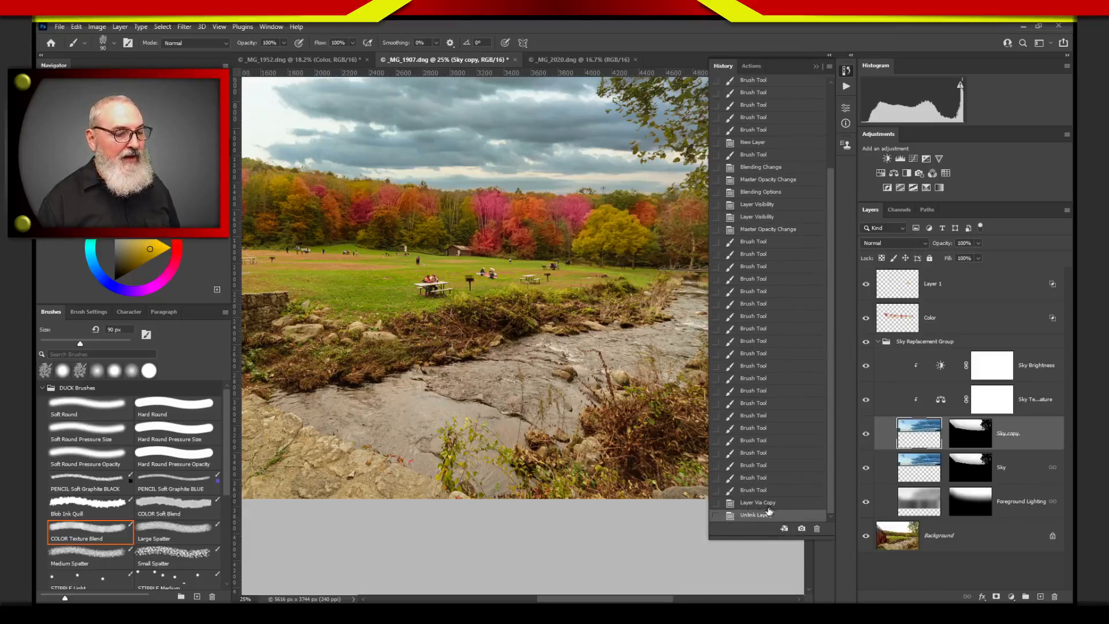
left_click(816, 68)
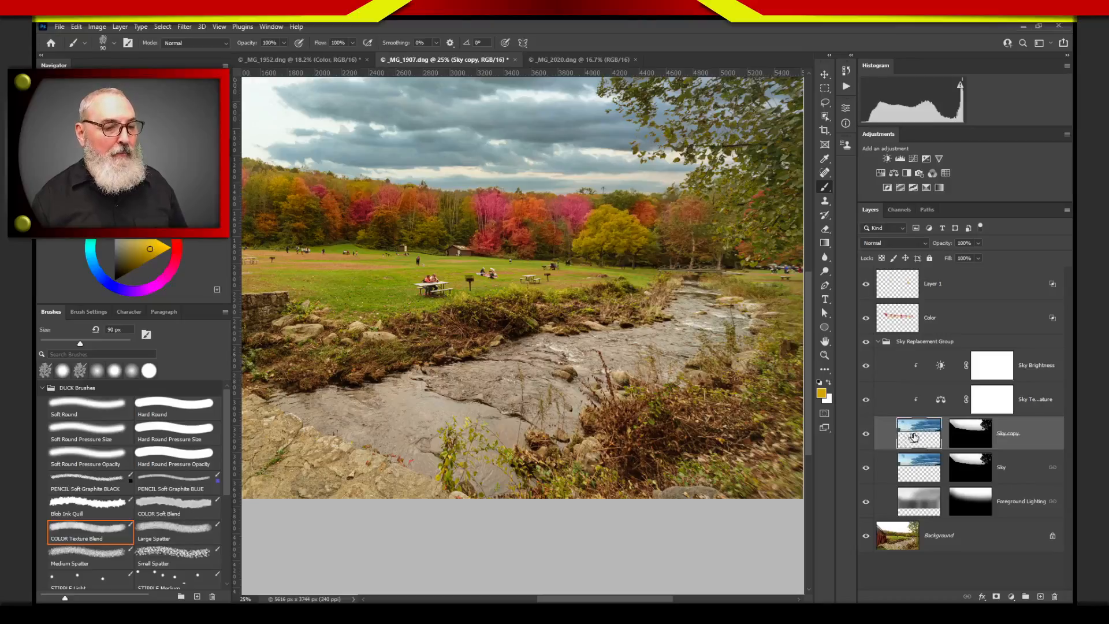
- Move the Sky copy layer out to directly above the Sky Replacement Group, collapse the group, and select the copy's layer mask
left_click_drag(918, 435, 904, 345)
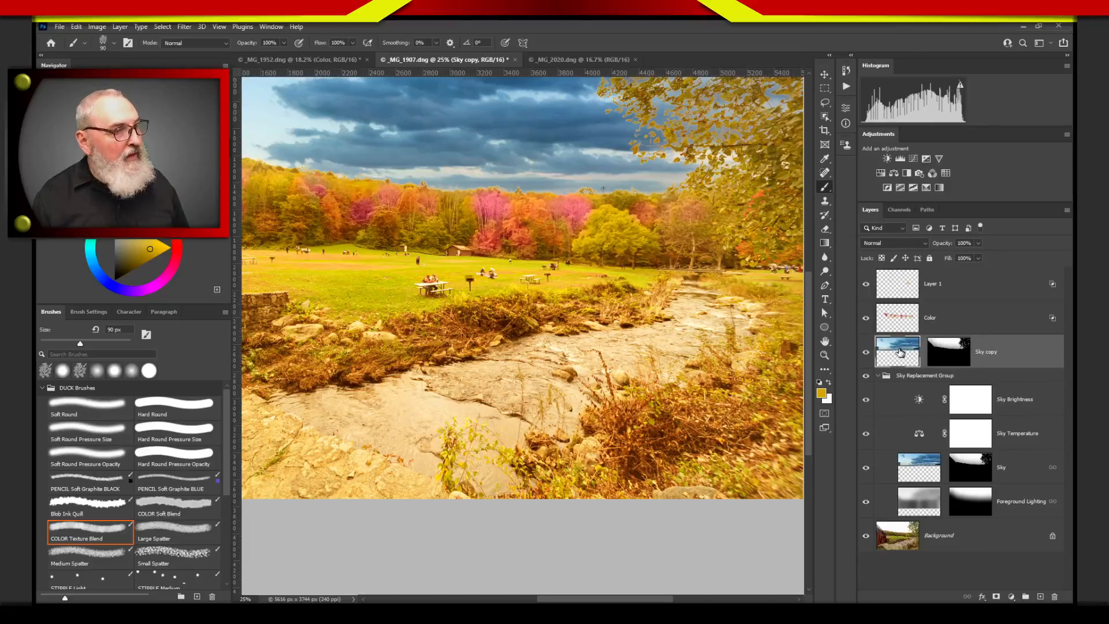
left_click(878, 376)
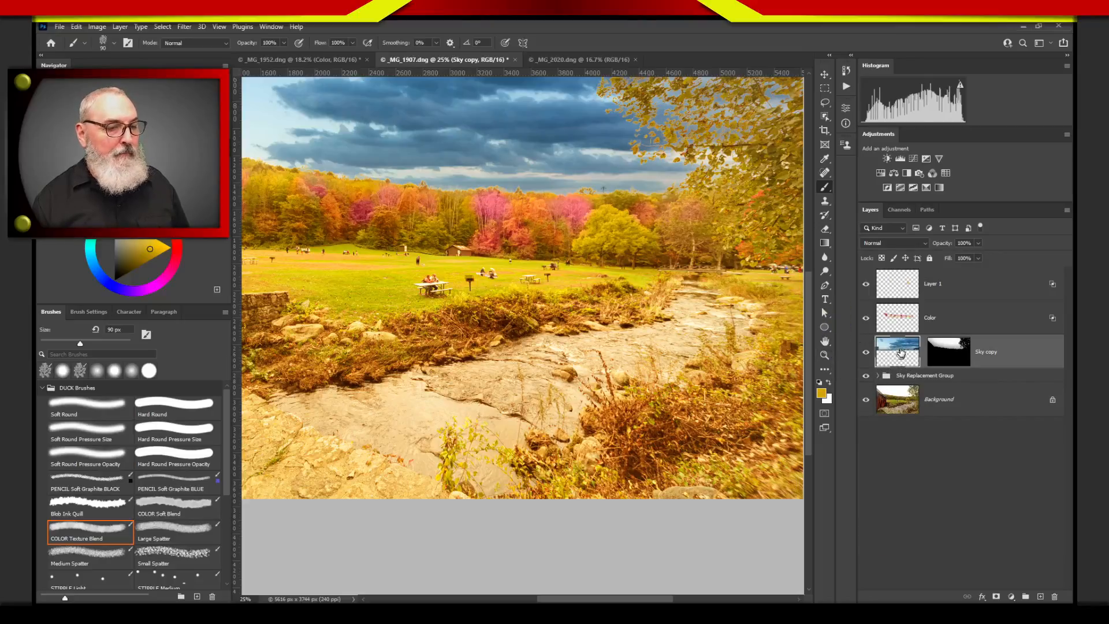
left_click(940, 361)
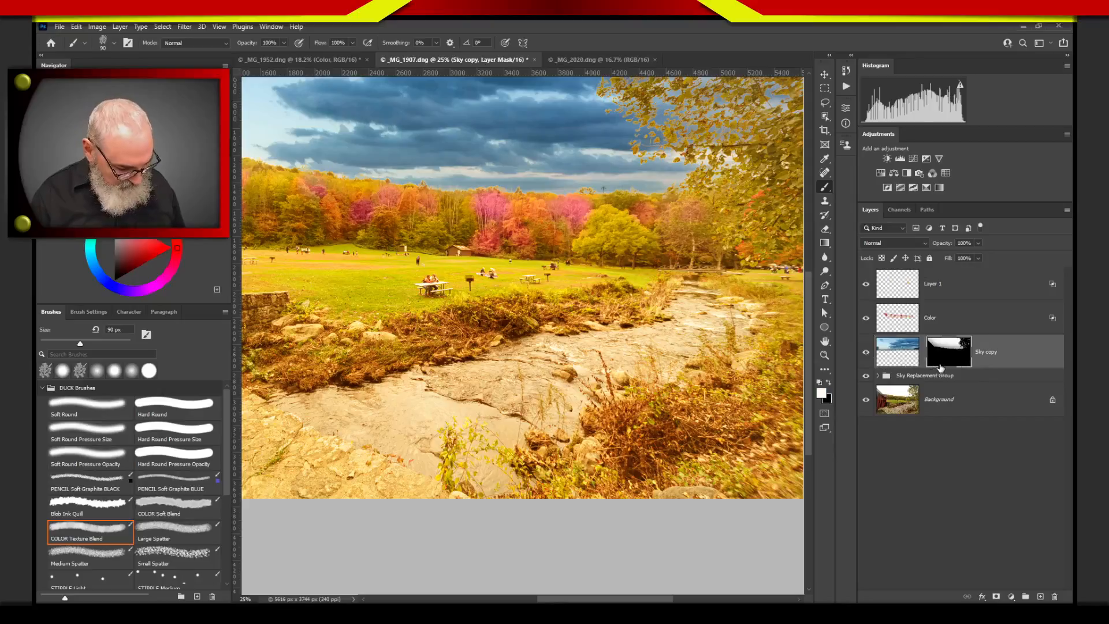
- Try the Sky copy layer without its mask in Color blend mode, and delete the layer
key("Delete")
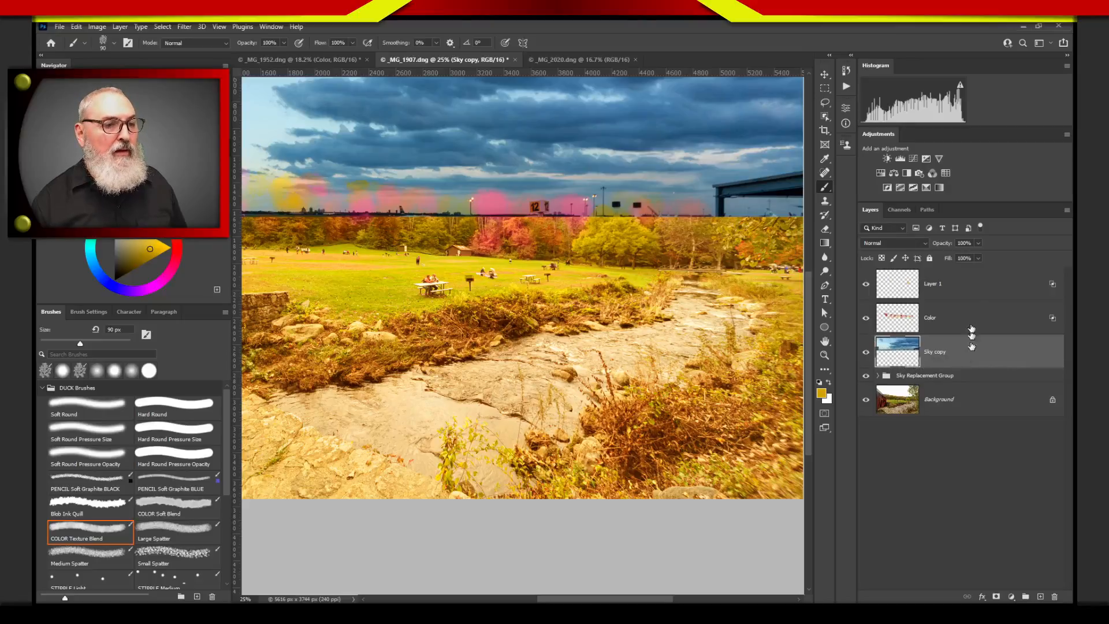
left_click(898, 243)
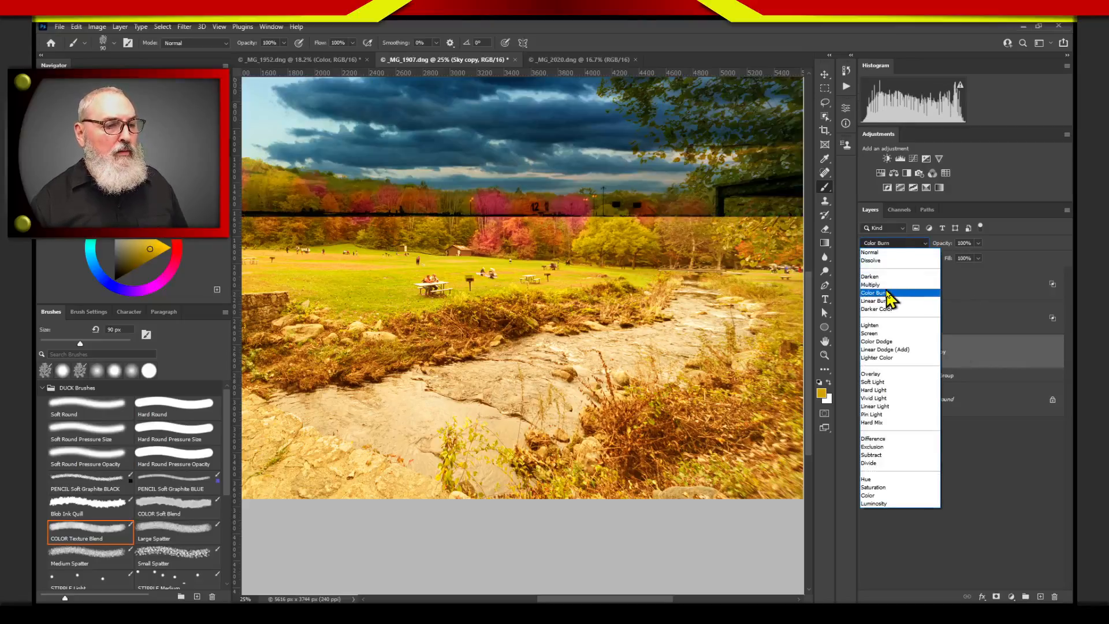
left_click(889, 495)
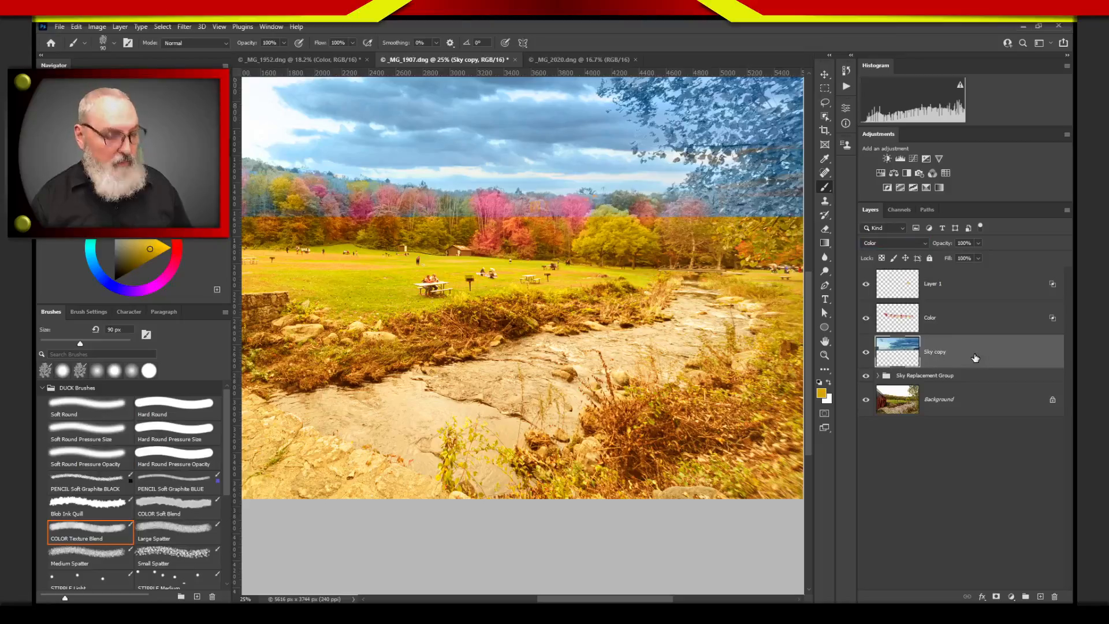
key("Delete")
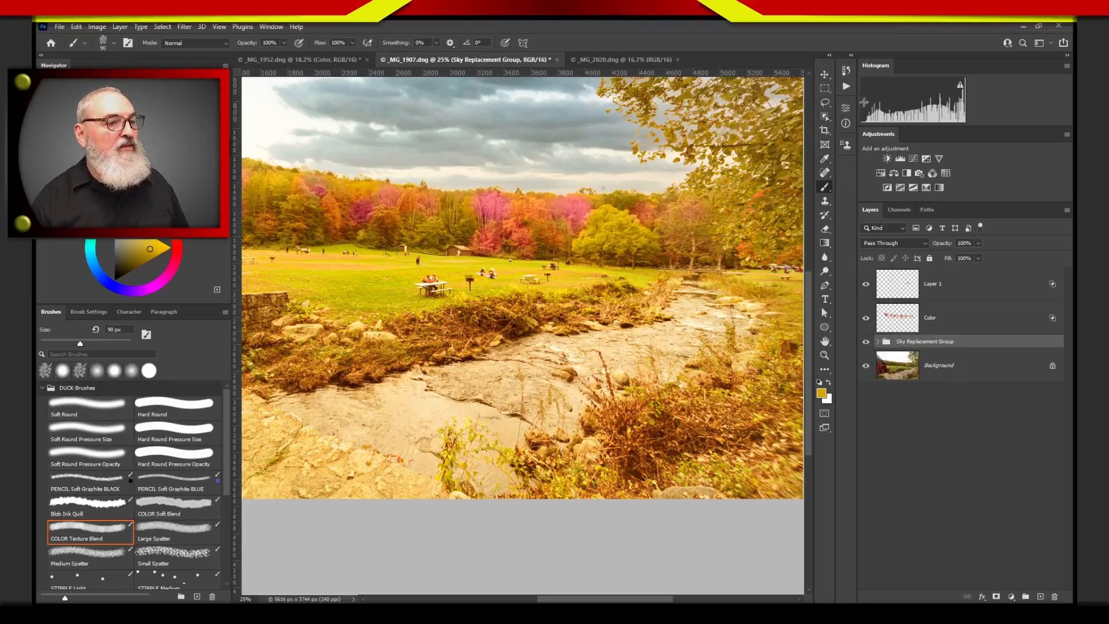
- Revert the document's history to the last brush stroke before the sky layer was copied, and close the history list
left_click(845, 110)
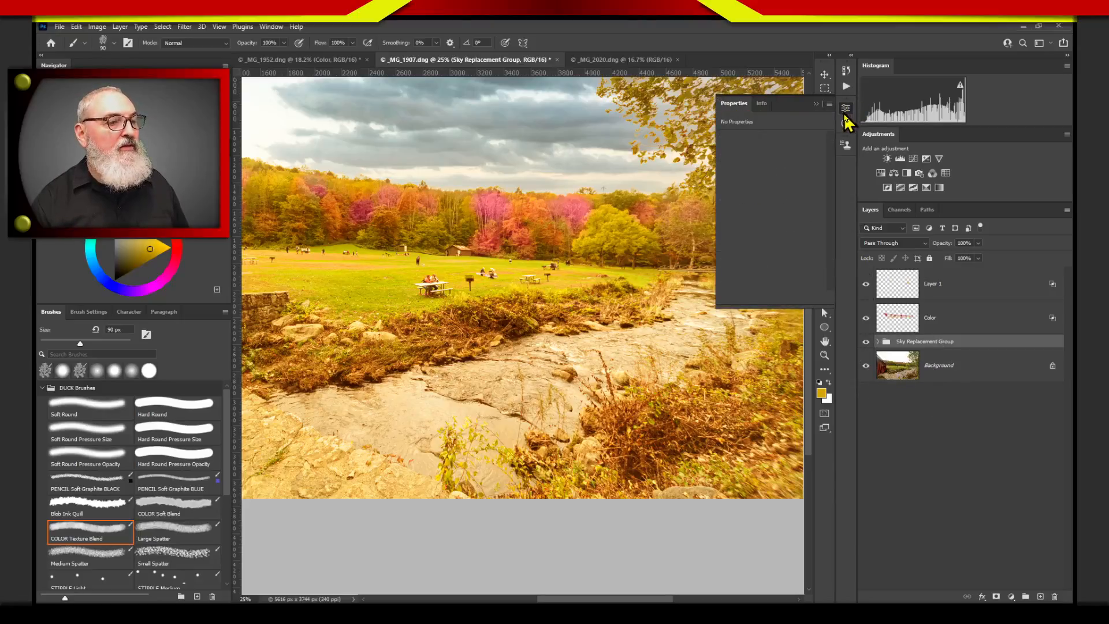
left_click(845, 111)
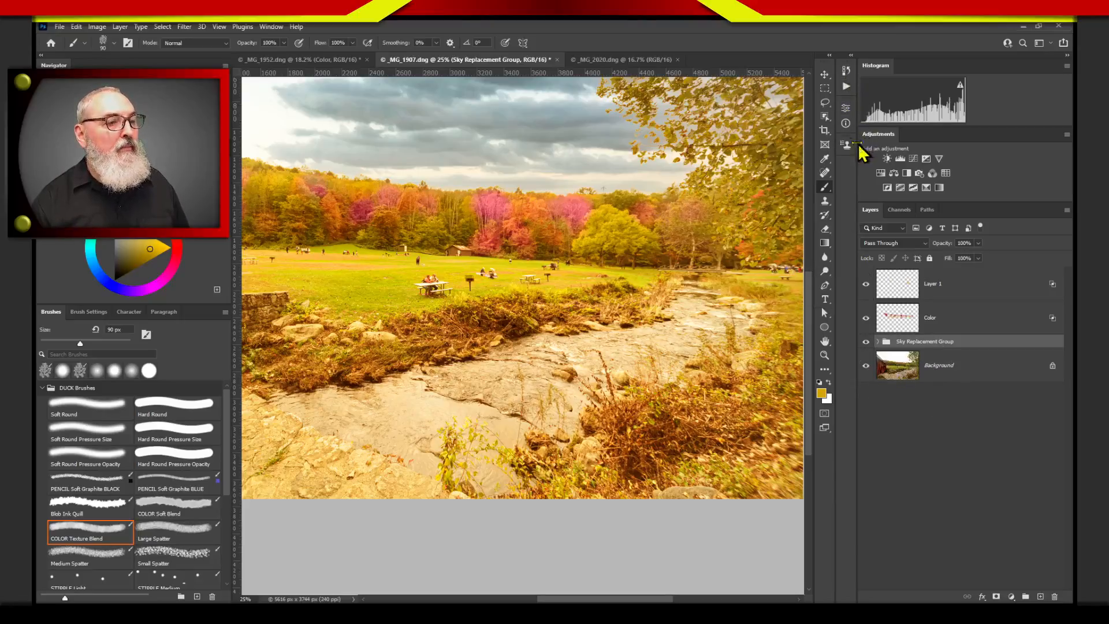
left_click(845, 125)
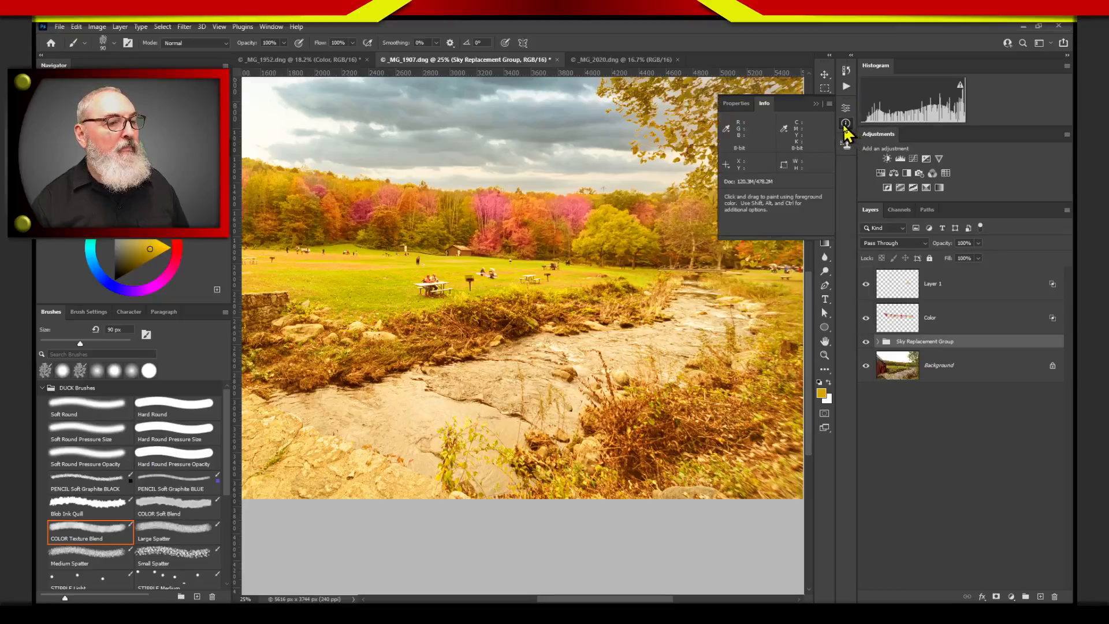
left_click(845, 125)
left_click(271, 27)
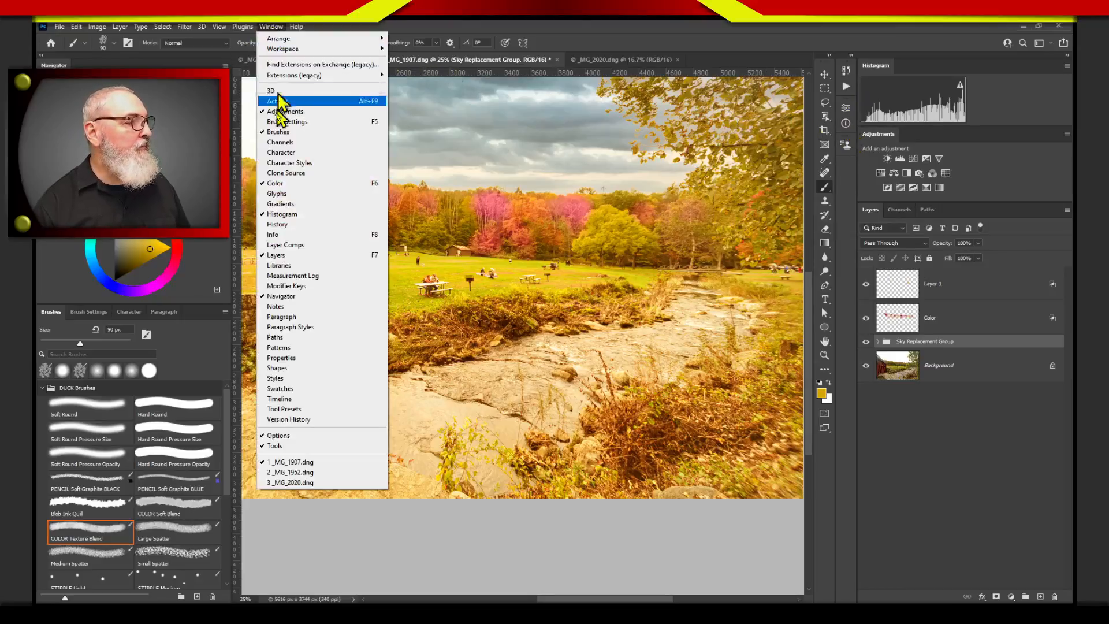
left_click(289, 224)
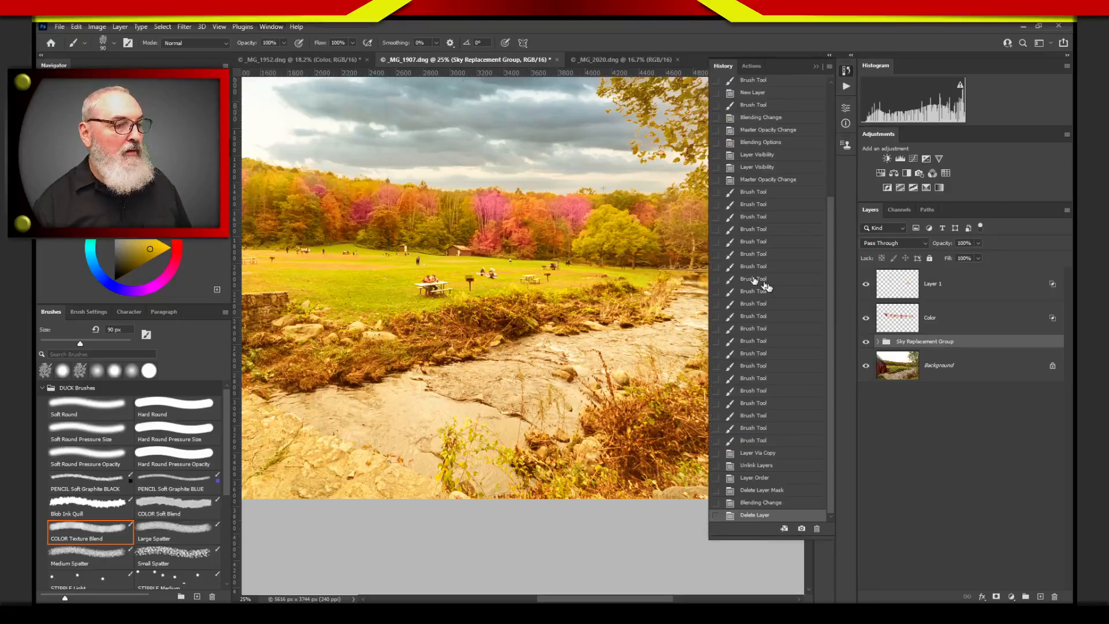
left_click(761, 480)
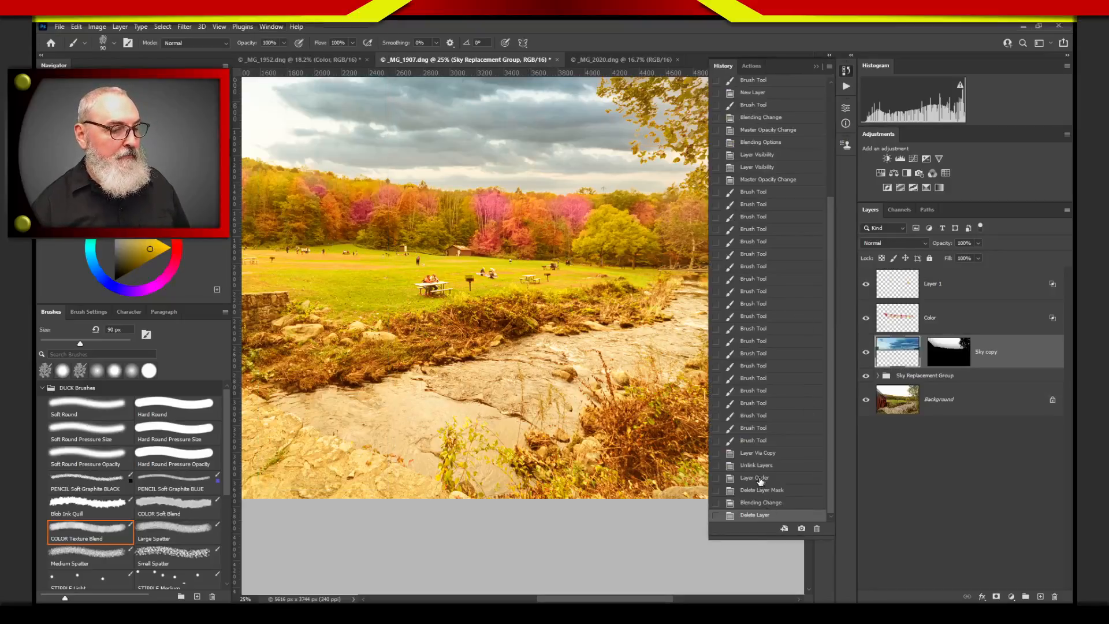
left_click(765, 465)
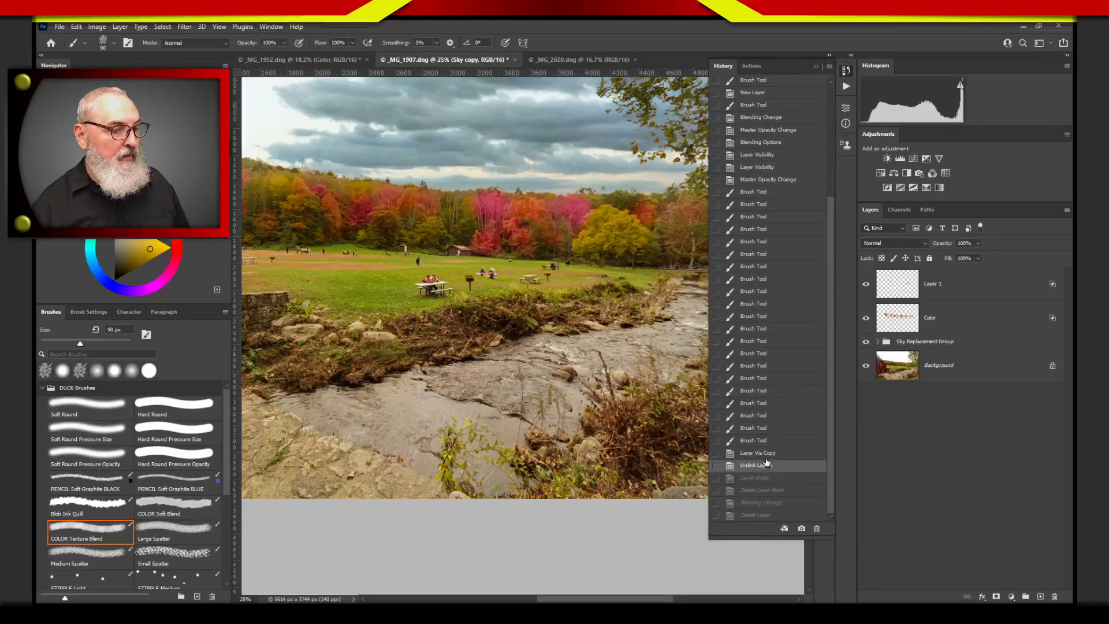
left_click(767, 454)
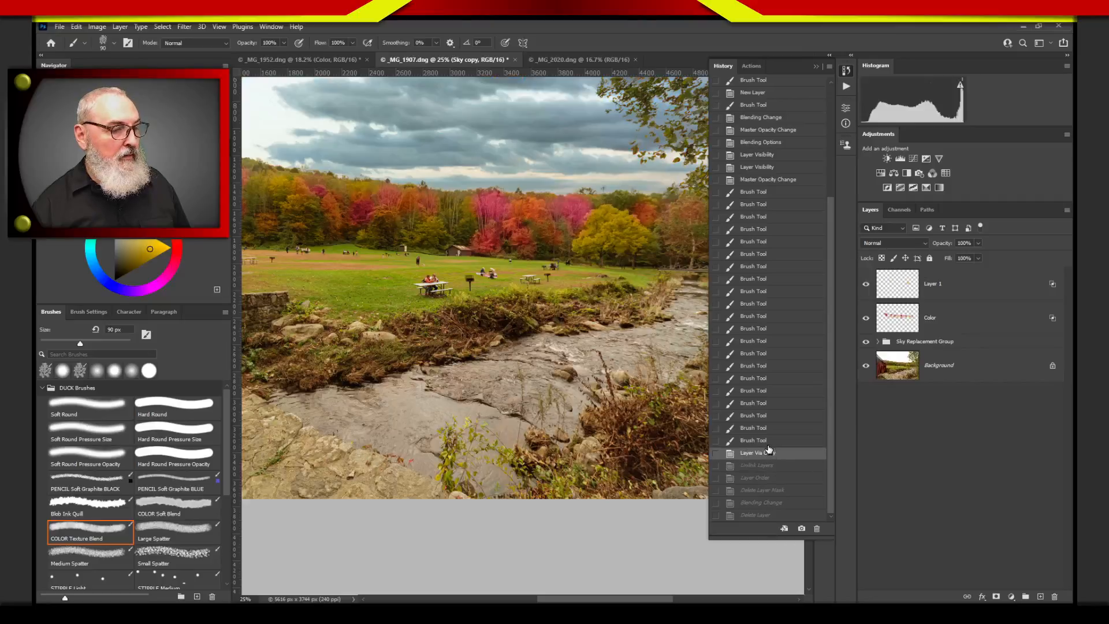
left_click(768, 441)
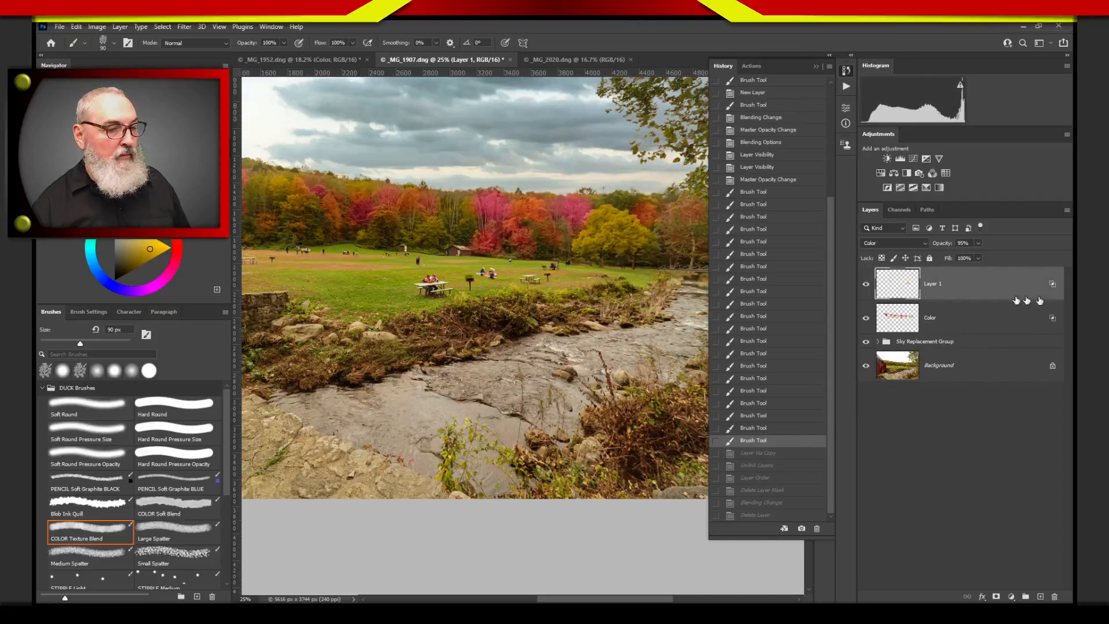
left_click(816, 66)
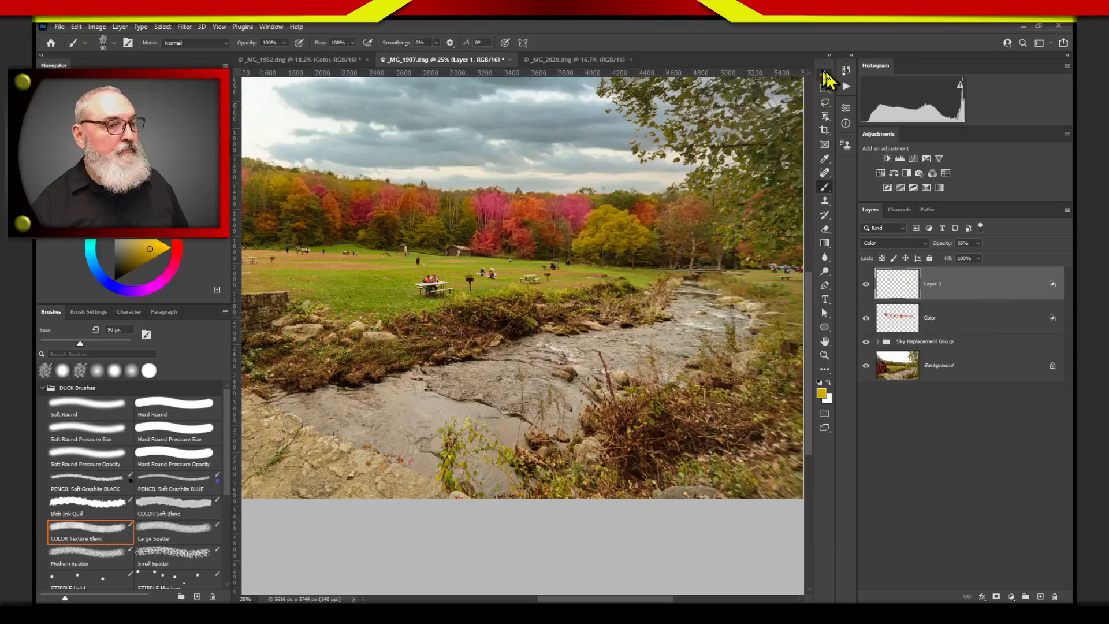
- Expand the Sky Replacement Group to show its layers
left_click(877, 342)
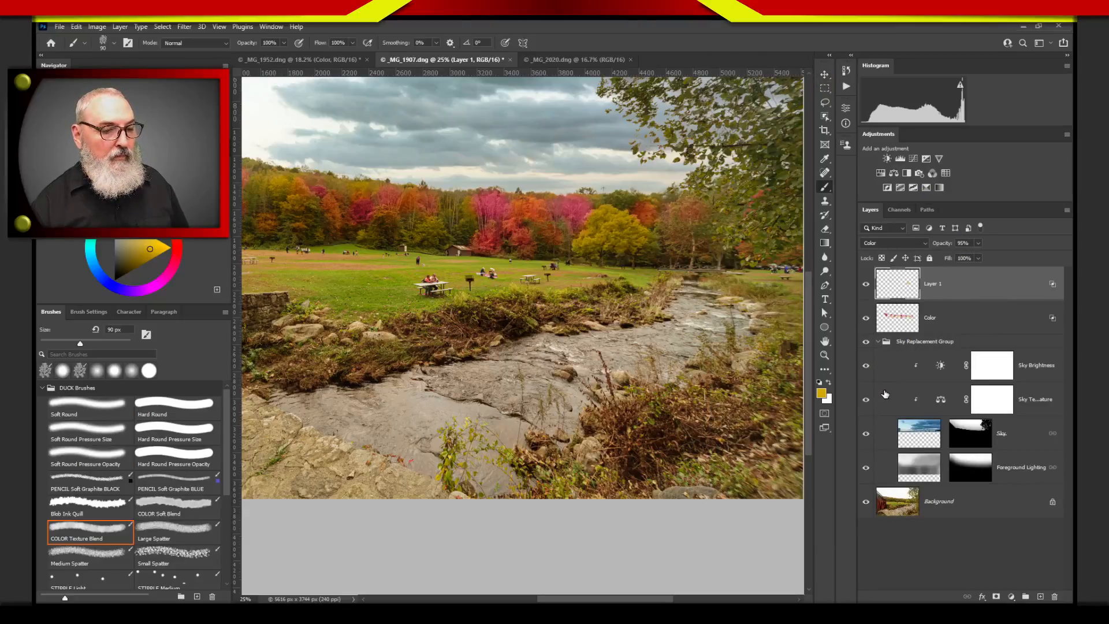
- Collapse the Sky Replacement Group and deselect all layers
left_click(877, 342)
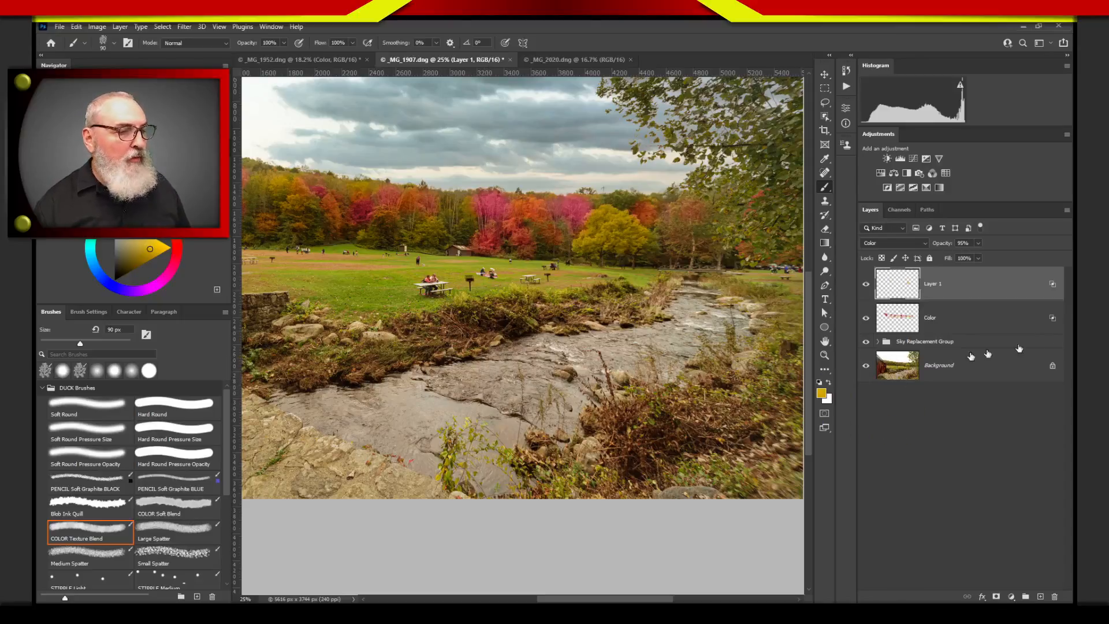
left_click(877, 342)
left_click(907, 438)
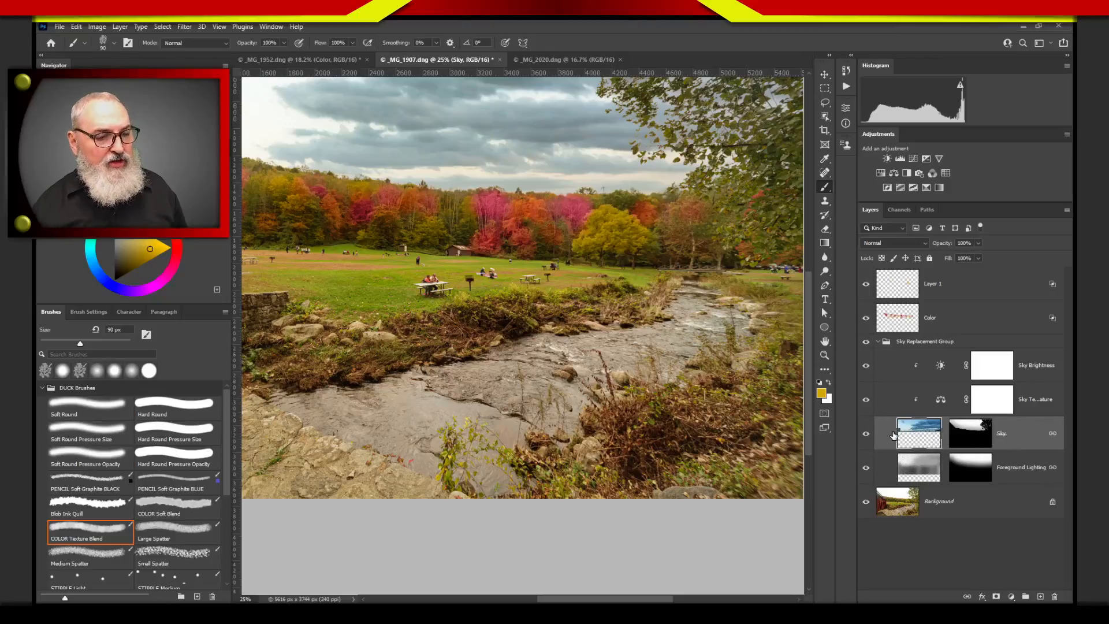
left_click(879, 342)
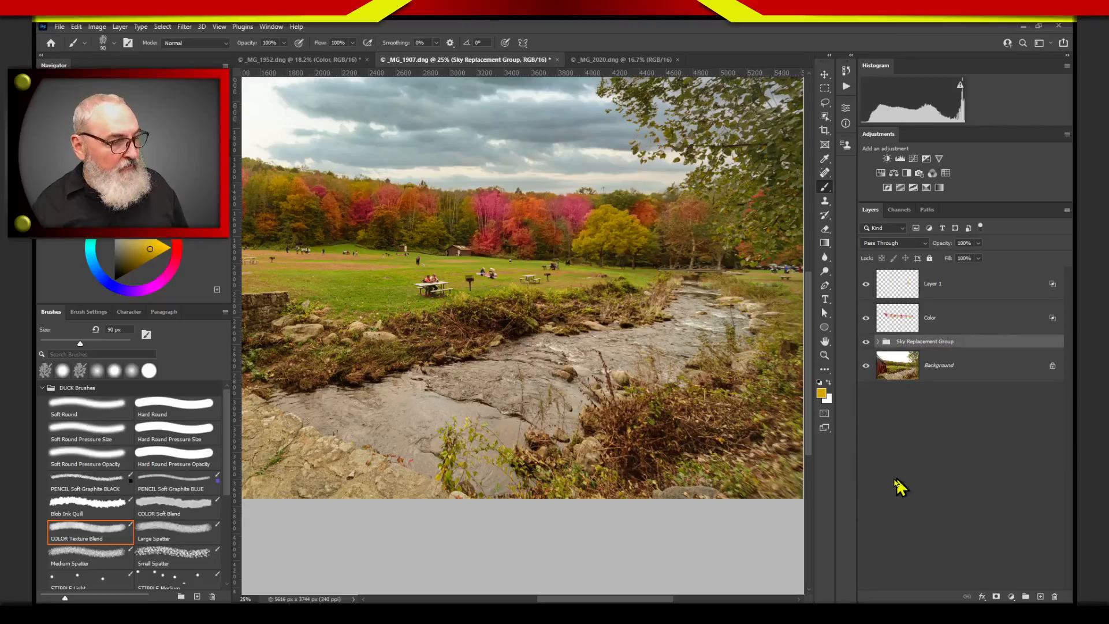
left_click(918, 473)
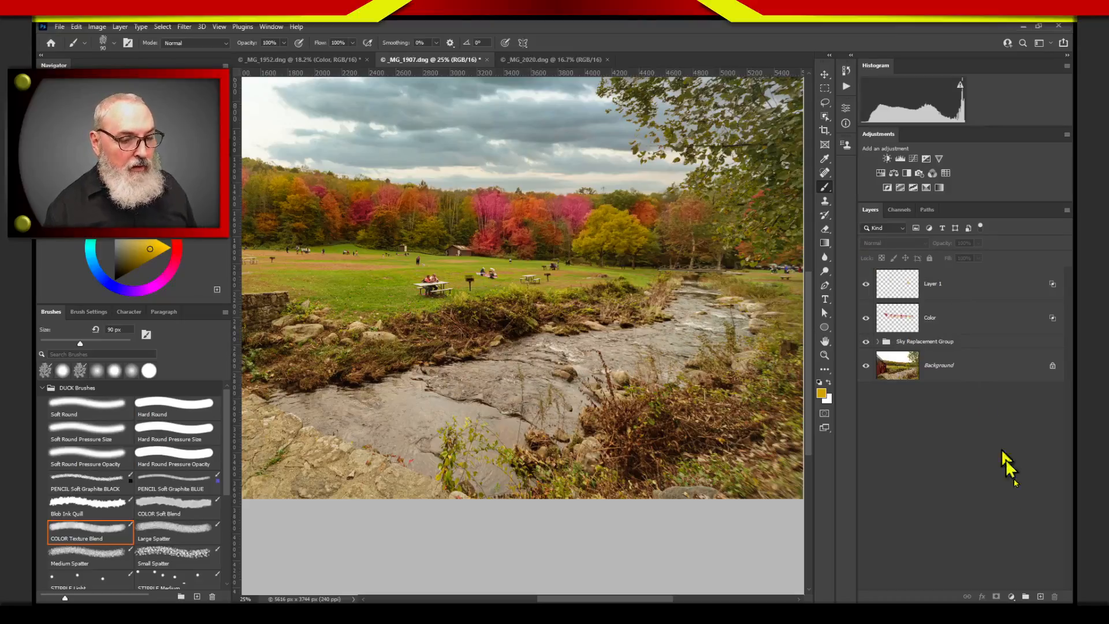
- Add a new layer on top, sample the clouds' grey-blue as the paint colour and enlarge the brush to 150 px
left_click(1040, 596)
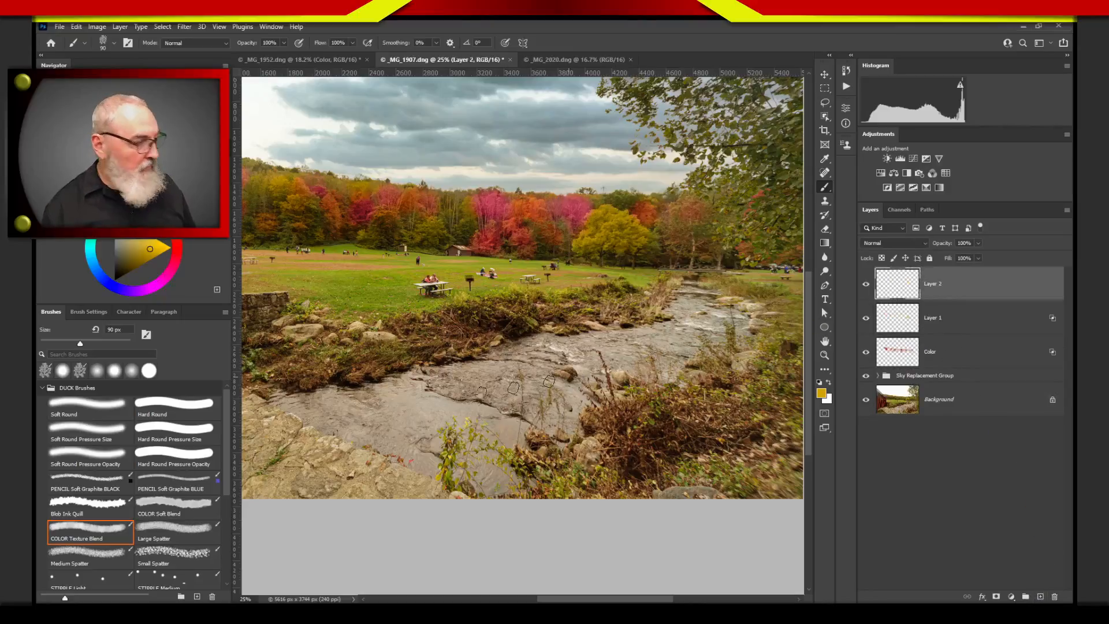
left_click(112, 284)
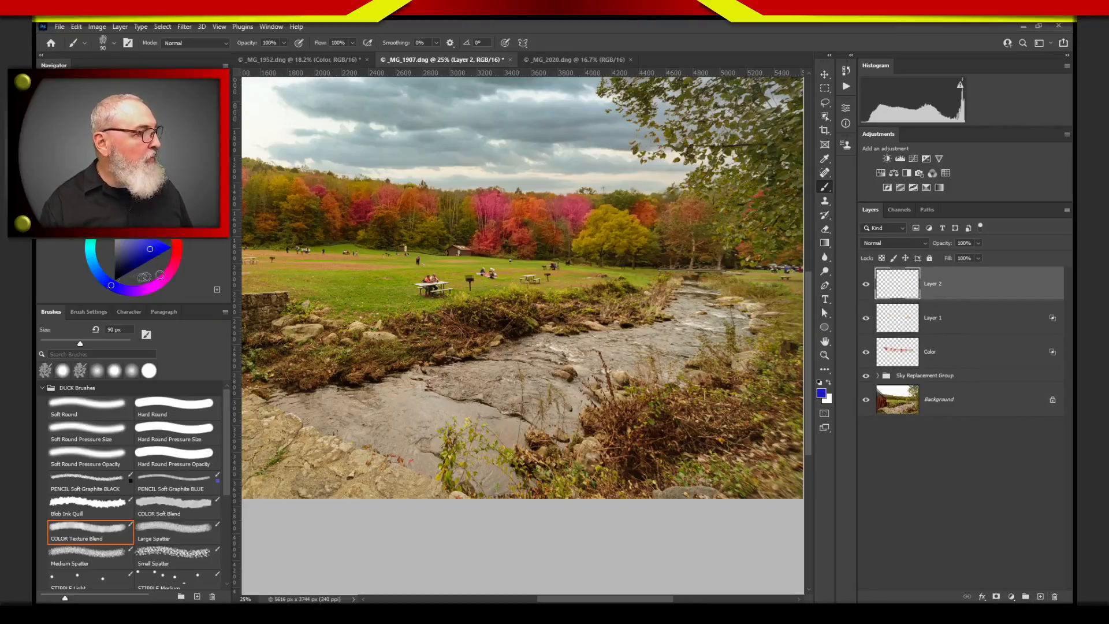
left_click(432, 141, "alt")
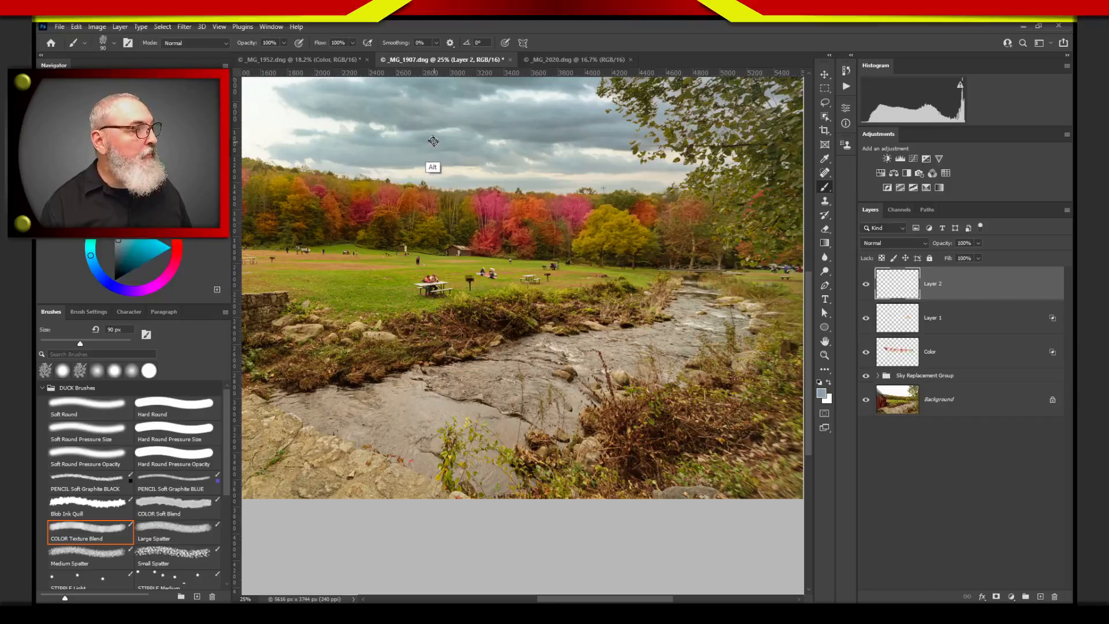
key("bracketright")
key("bracketright")
key("bracketright")
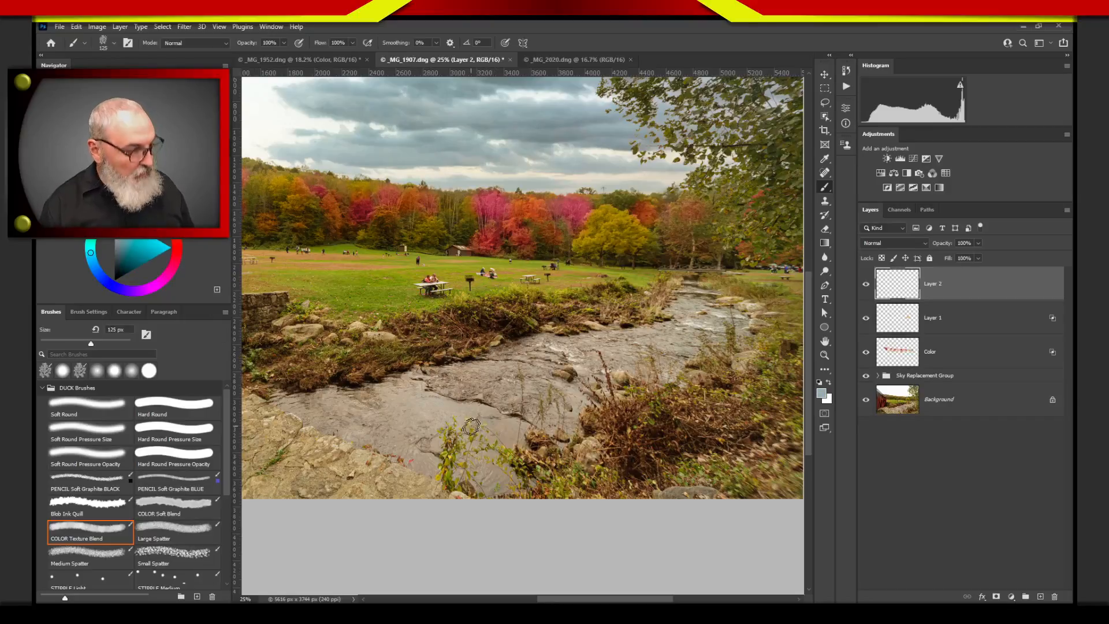
- Paint loose grey-blue strokes over the stream on the new layer
mouse_move(365, 382)
left_mouse_down()
mouse_move(404, 425)
mouse_move(578, 386)
left_mouse_up()
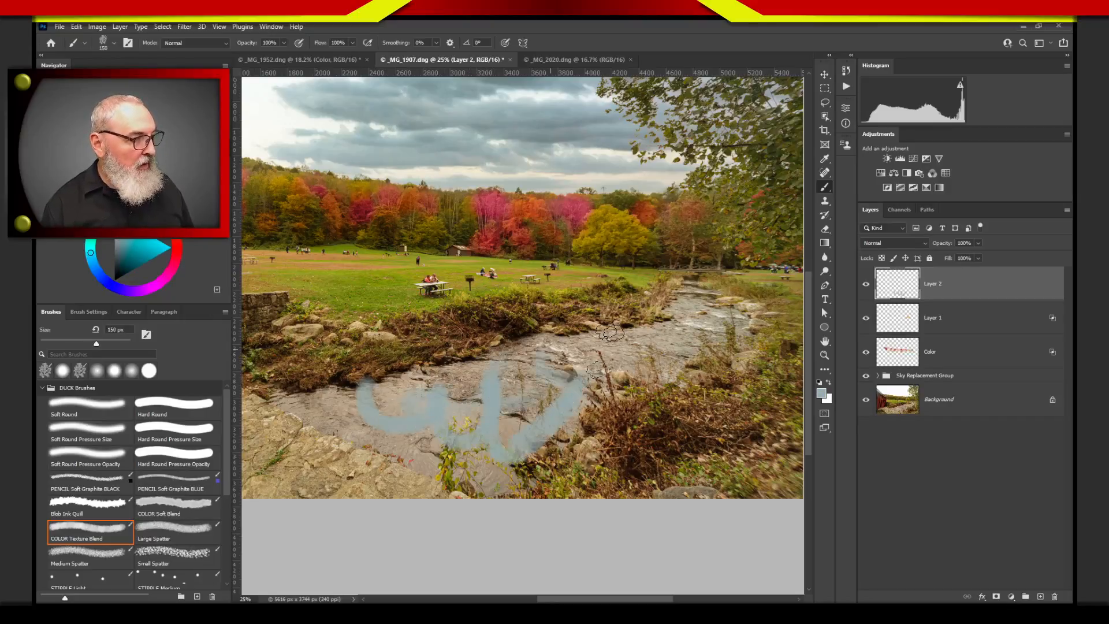
mouse_move(606, 336)
left_mouse_down()
mouse_move(691, 336)
mouse_move(702, 302)
mouse_move(675, 343)
left_mouse_up()
mouse_move(569, 372)
left_mouse_down()
mouse_move(489, 396)
mouse_move(506, 406)
left_mouse_up()
- Choose a more saturated turquoise and paint over the whole stream up to its far bend, ending with a darker teal as the paint colour
left_click(131, 257)
mouse_move(412, 412)
left_mouse_down()
mouse_move(351, 404)
mouse_move(456, 381)
mouse_move(472, 428)
mouse_move(407, 449)
left_mouse_up()
mouse_move(306, 405)
left_mouse_down()
mouse_move(332, 413)
mouse_move(346, 439)
mouse_move(404, 457)
mouse_move(416, 413)
mouse_move(467, 394)
mouse_move(537, 416)
mouse_move(501, 354)
mouse_move(658, 344)
mouse_move(690, 292)
left_mouse_up()
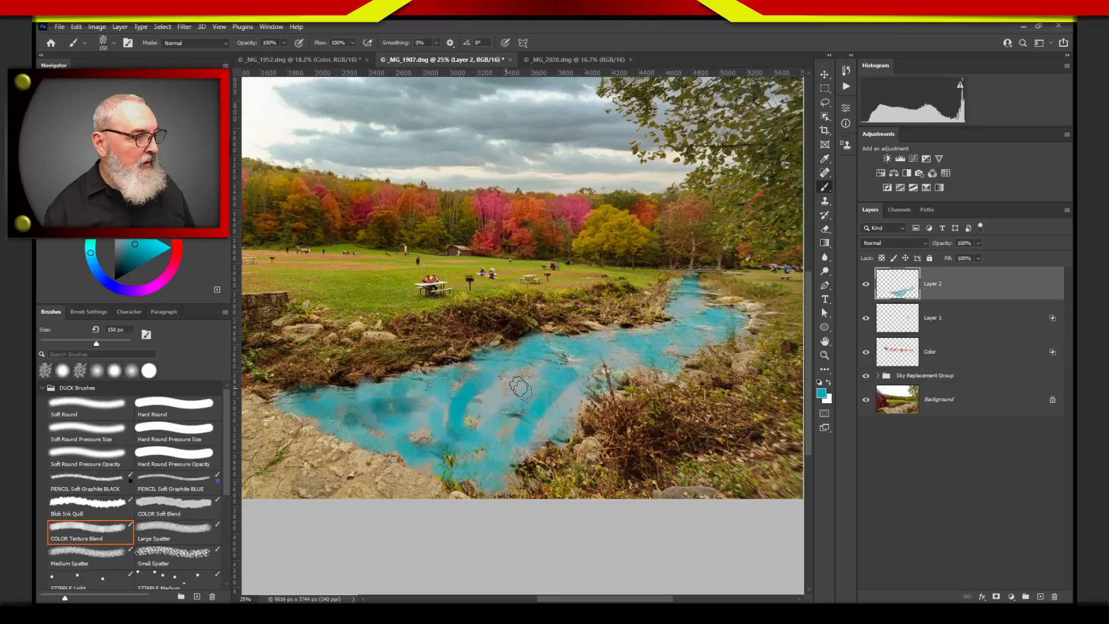
left_click(137, 251)
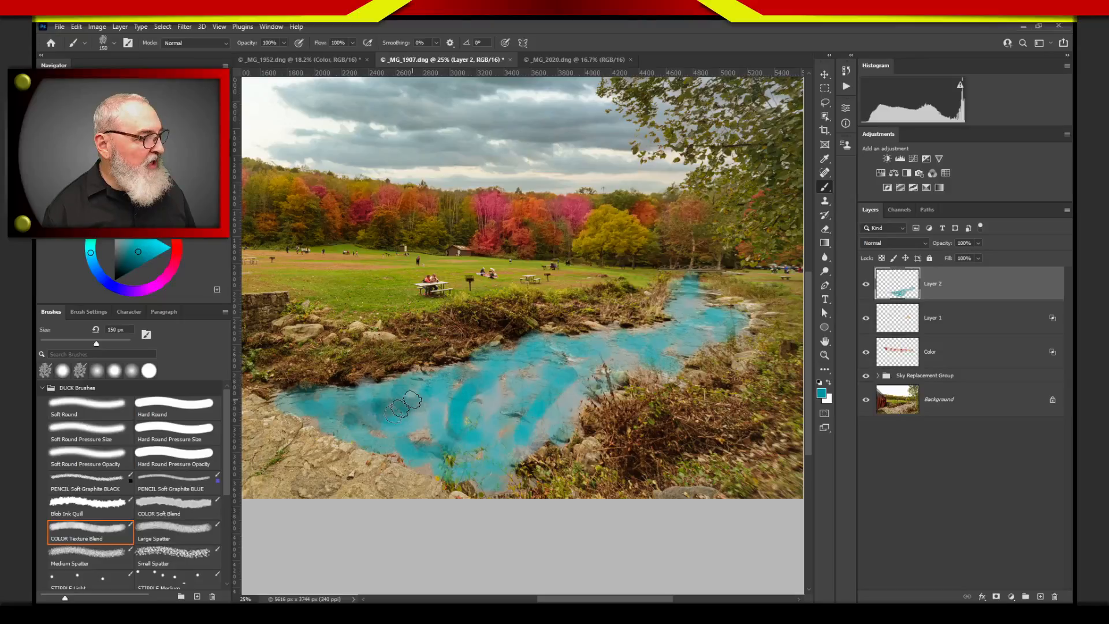
- Set the painted stream layer's blend mode to Color and its opacity to 31%
left_click(923, 244)
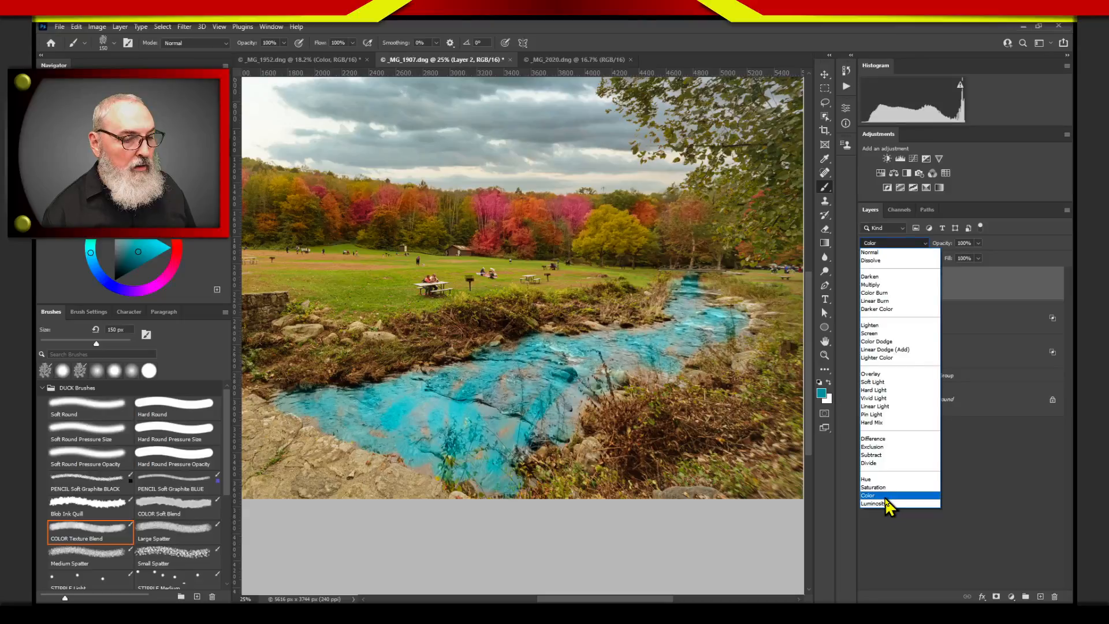
left_click(886, 498)
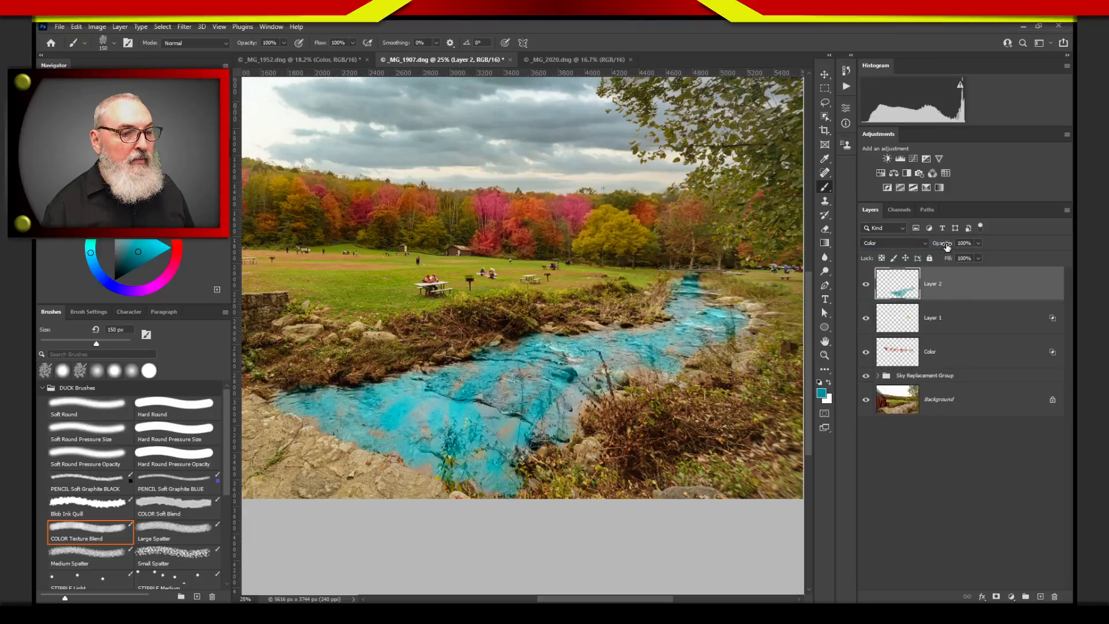
left_click_drag(947, 245, 916, 247)
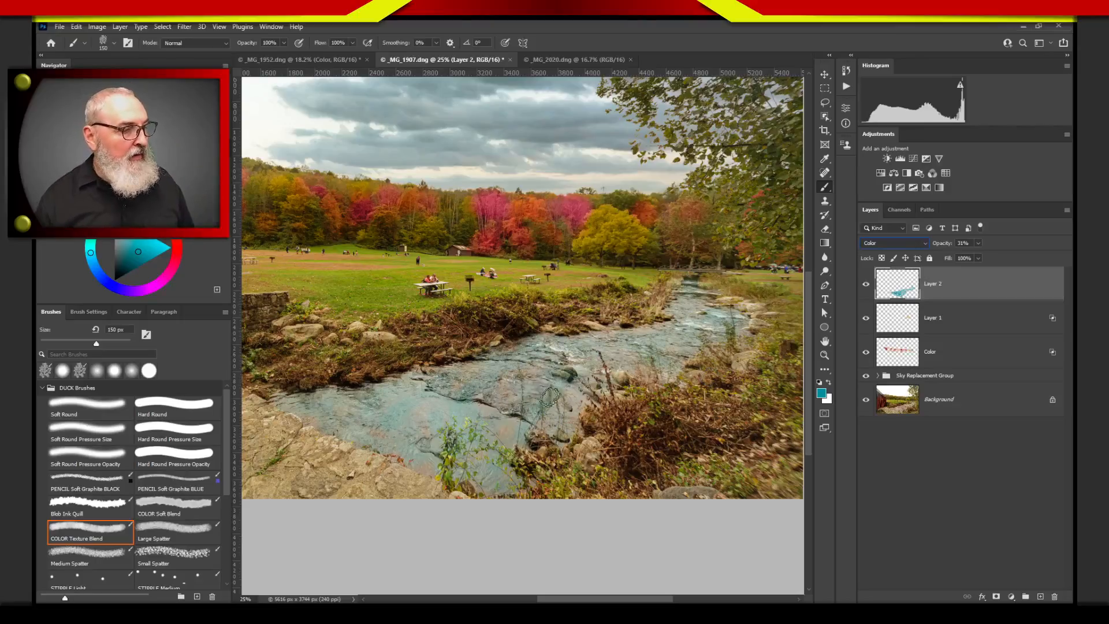
- Hide the painted stream layer and delete it
left_click(866, 284)
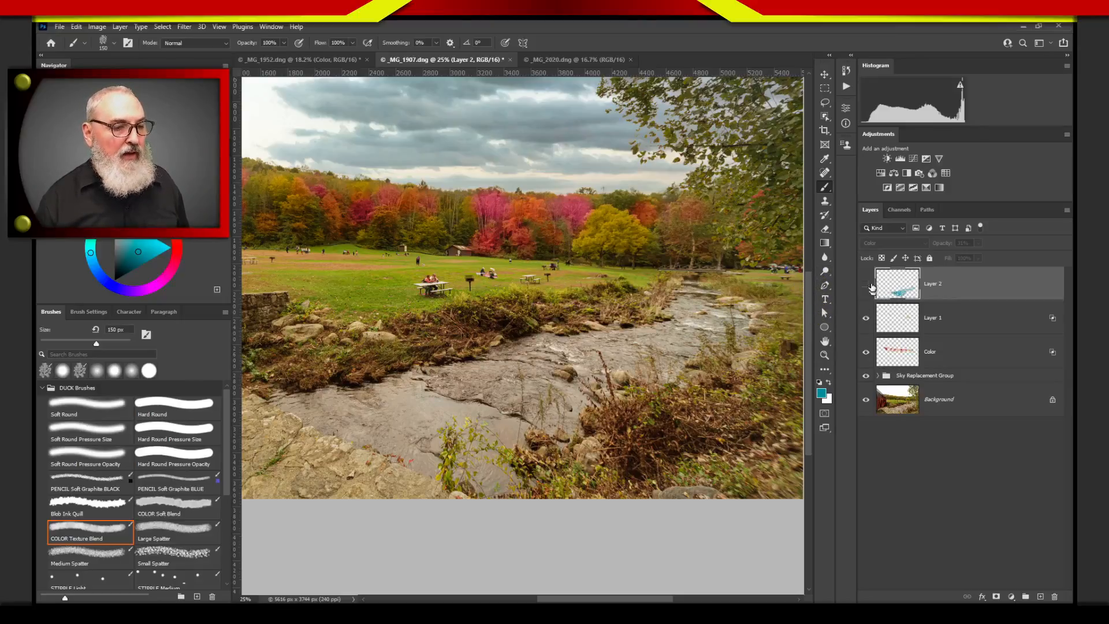
left_click_drag(912, 295, 1055, 596)
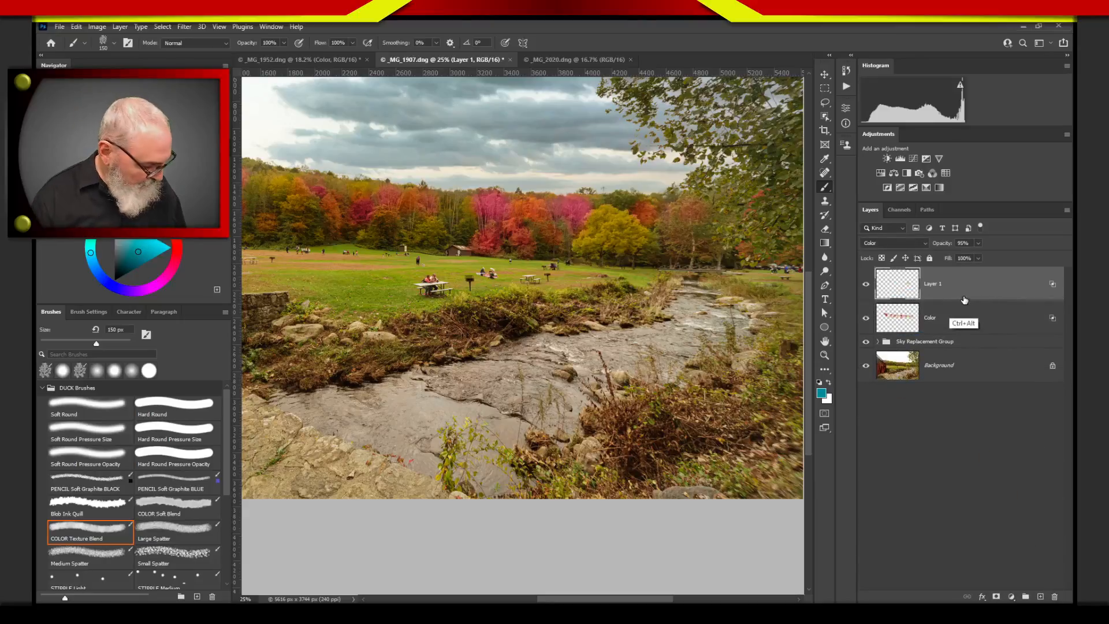
- Stamp all visible layers into a new top layer and marquee-select the upper part of the image from the sky down to the treeline
key("ctrl+z")
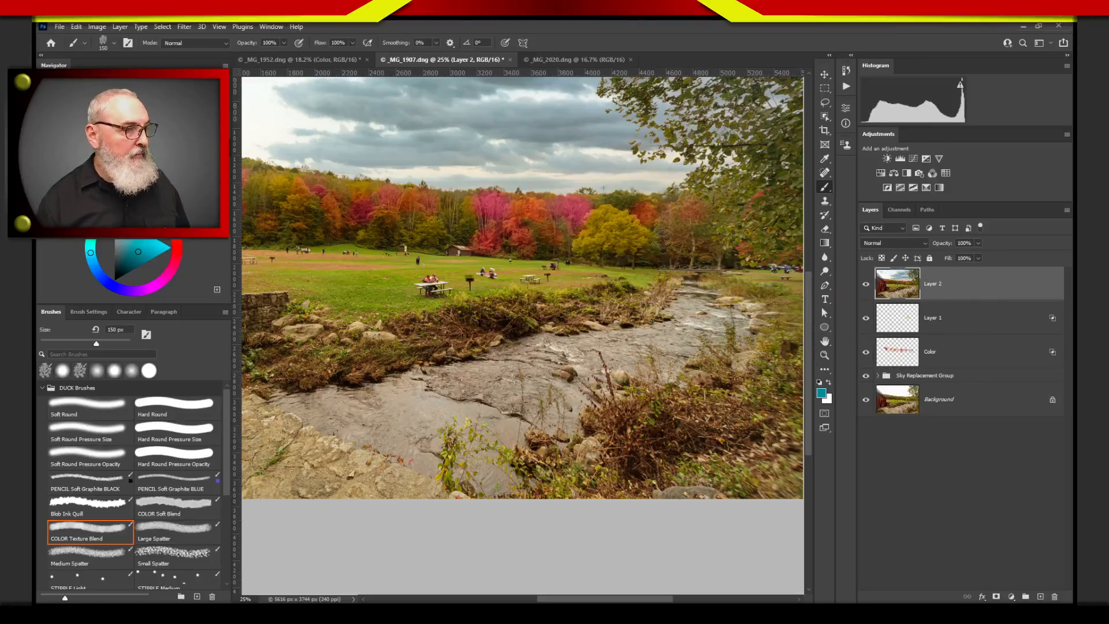
key("m")
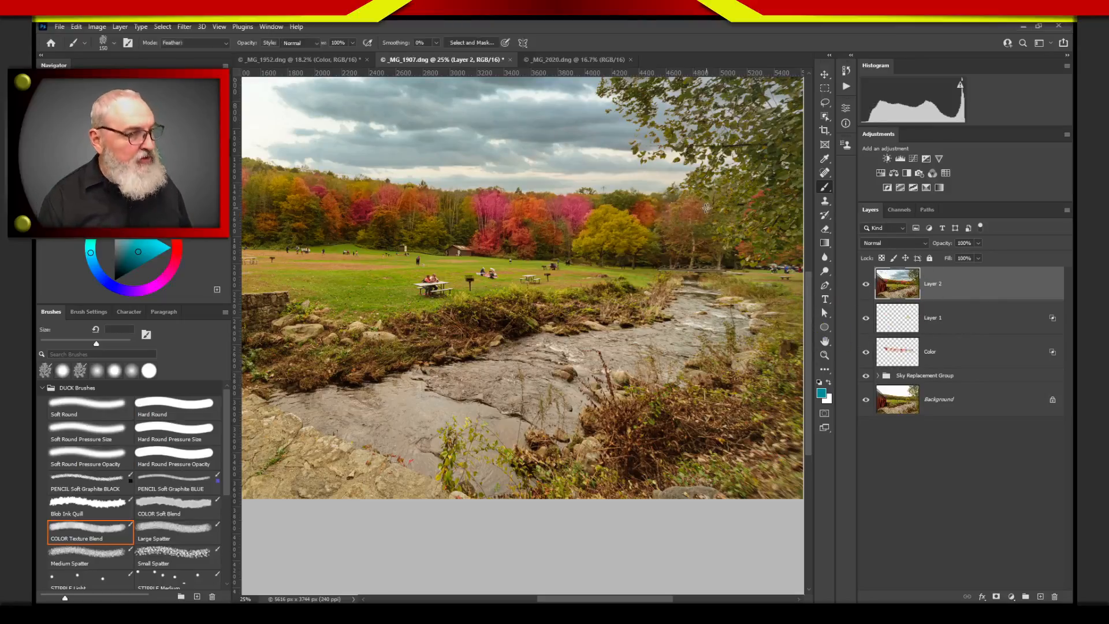
mouse_move(722, 216)
left_mouse_down()
mouse_move(554, 116)
mouse_move(185, 54)
mouse_move(109, 54)
left_mouse_up()
key("ctrl+0")
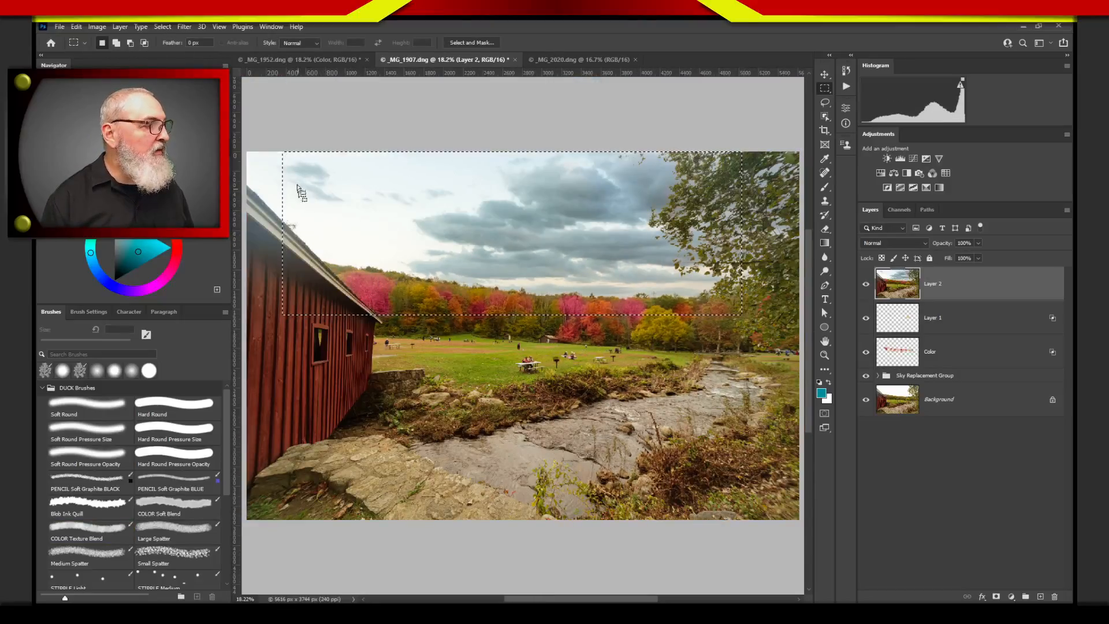
left_click_drag(245, 147, 739, 296)
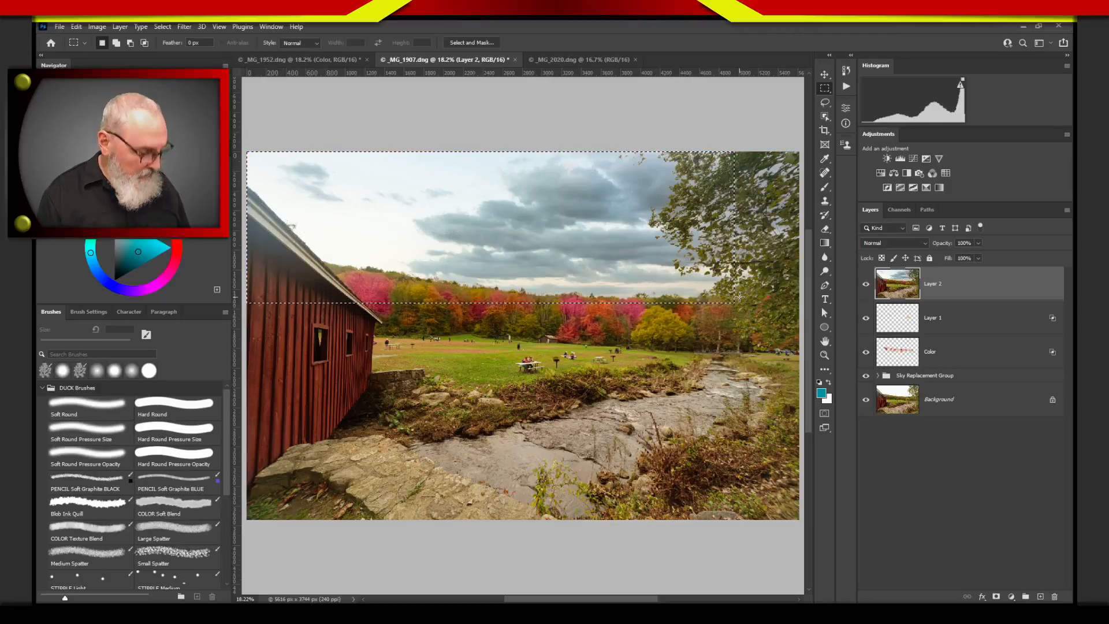
- Copy the selected sky area to its own layer and delete the stamped full-image layer beneath it
key("ctrl+j")
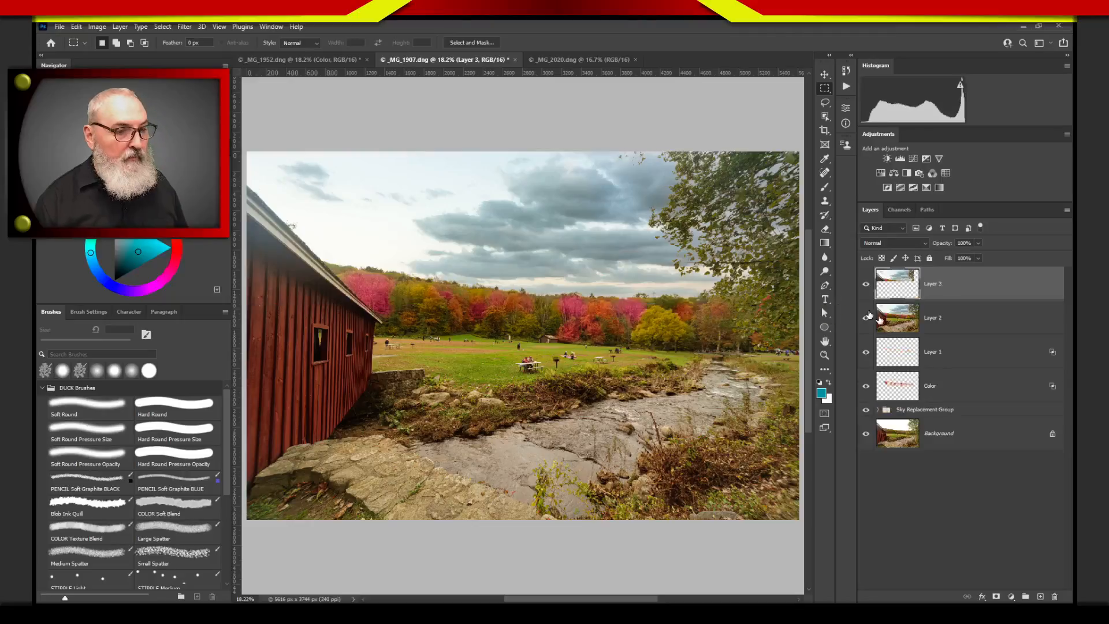
left_click_drag(900, 325, 1053, 597)
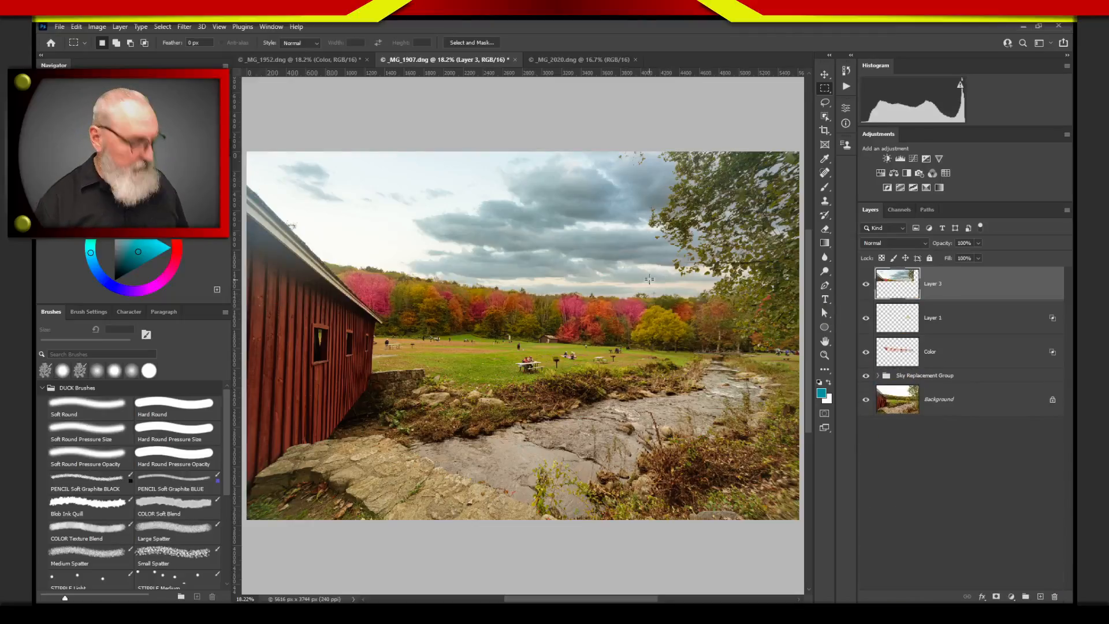
- Move the copied sky strip down over the meadow and the upper part of the stream
key("b")
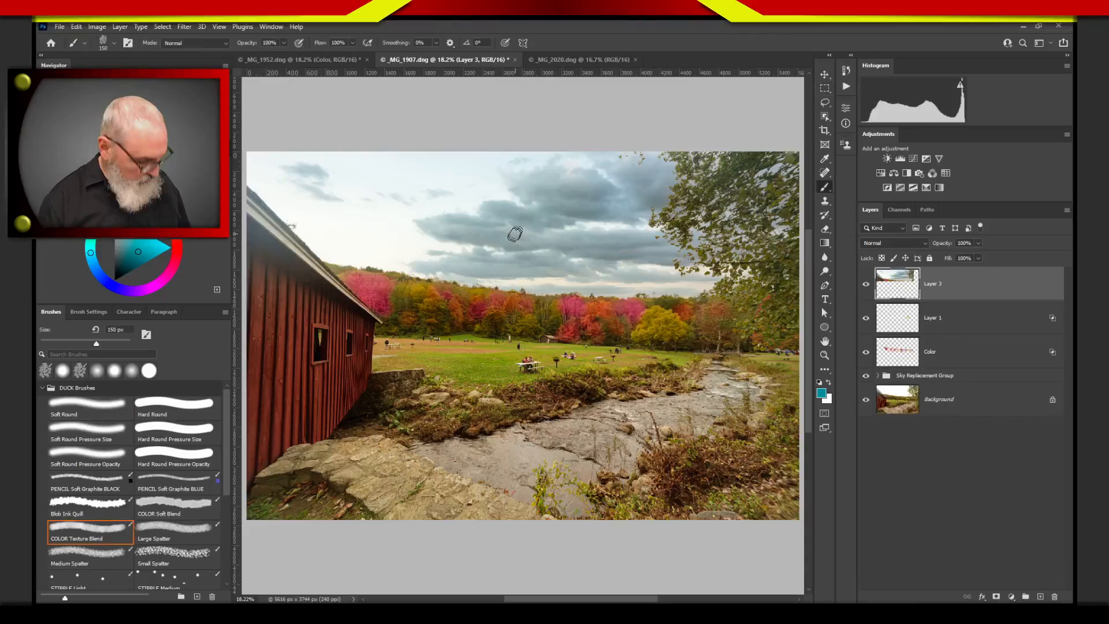
key("v")
left_click_drag(537, 204, 556, 311)
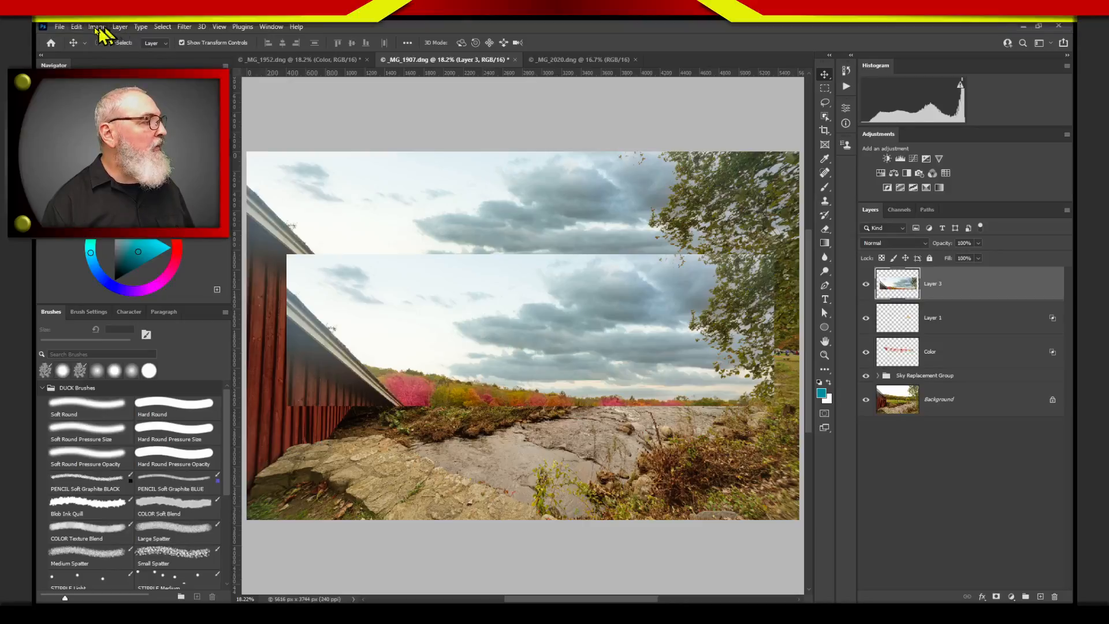
- Flip the copied sky strip horizontally and vertically to make it a reflection
left_click(76, 27)
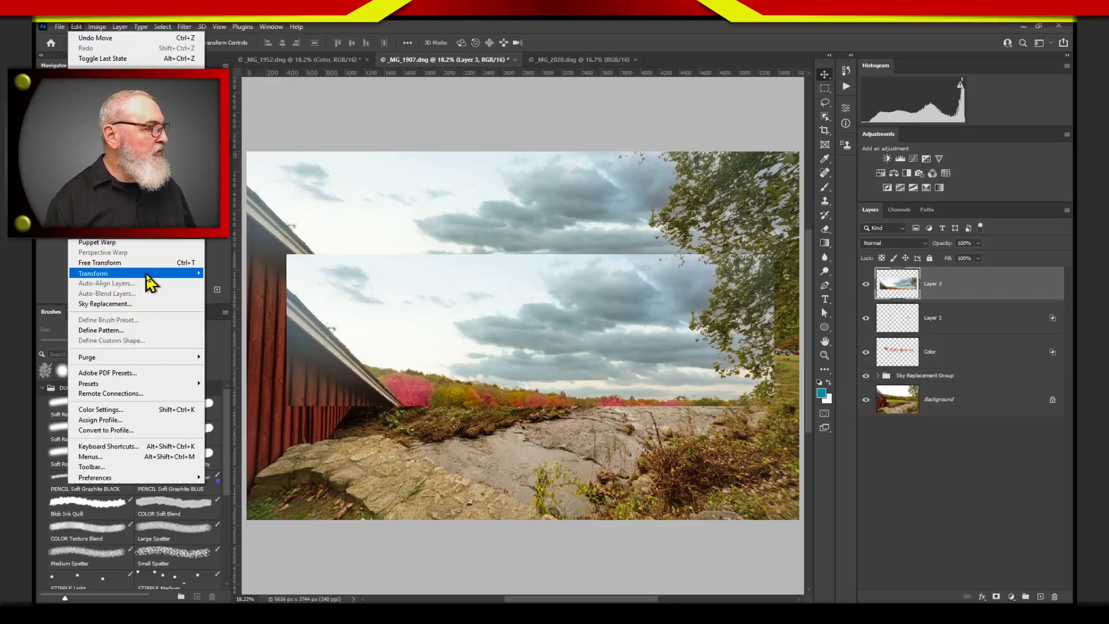
mouse_move(149, 277)
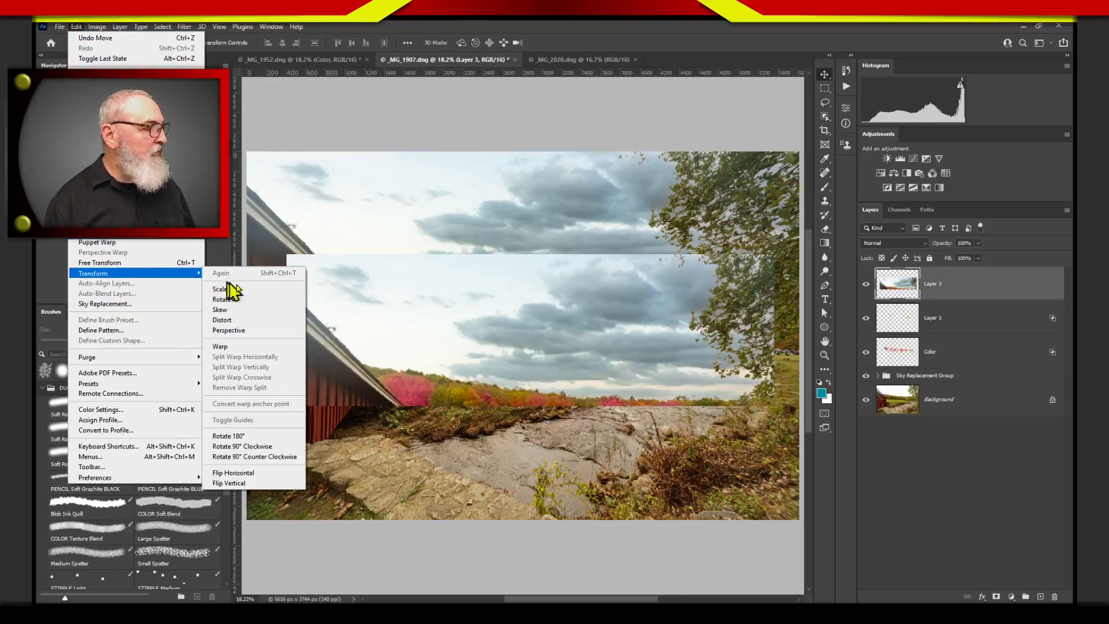
left_click(257, 475)
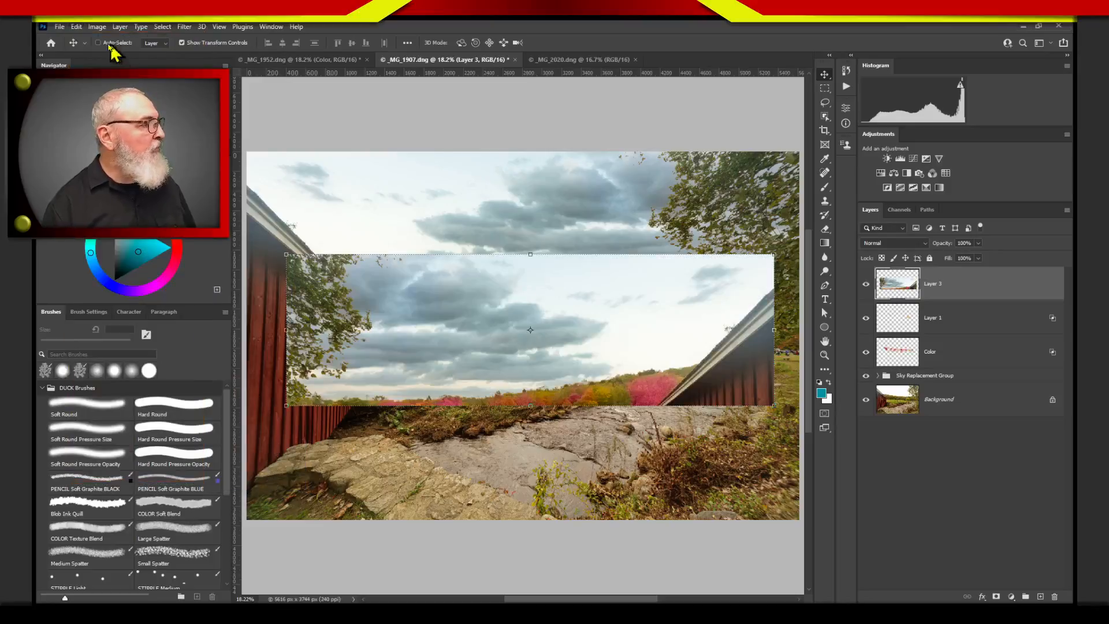
left_click(76, 27)
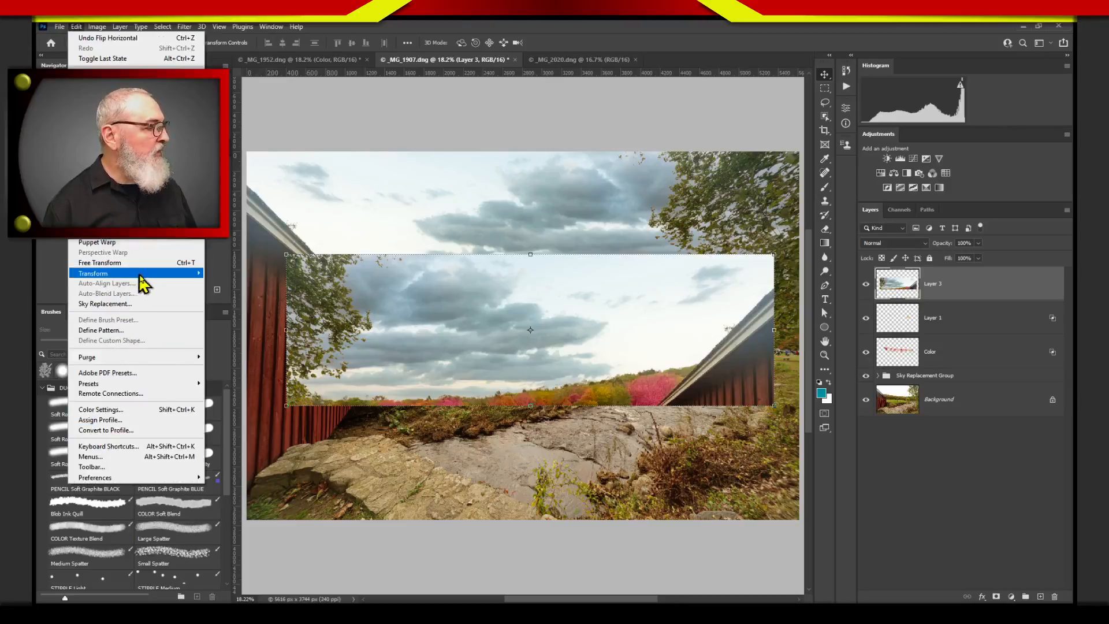
mouse_move(143, 283)
left_click(243, 484)
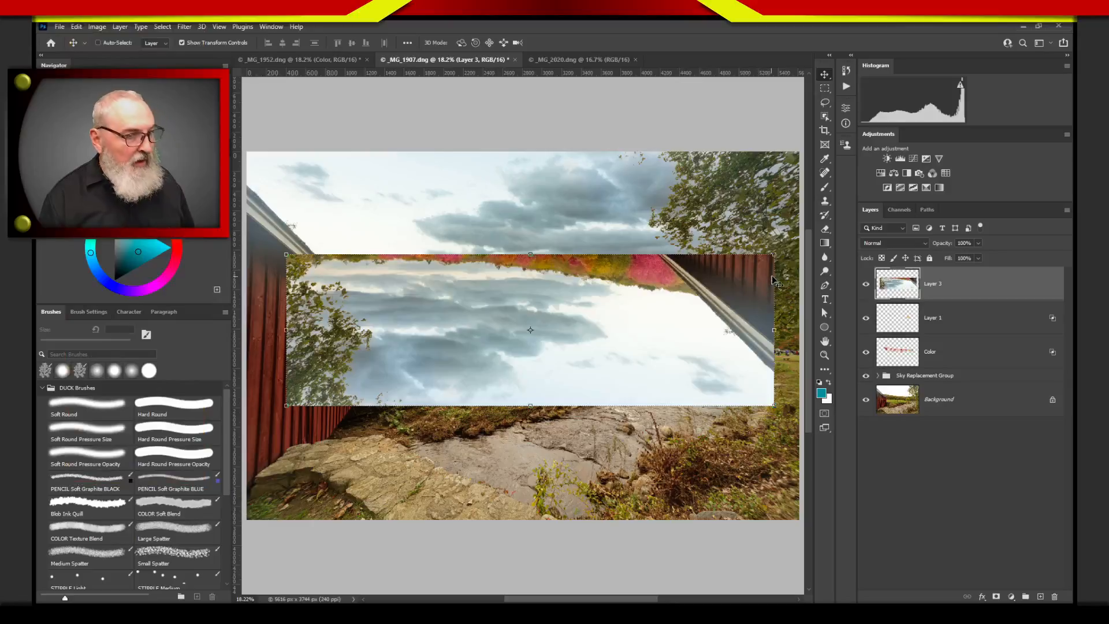
- Align the flipped sky over the stream at 46% opacity, rotating it to -21.81°, and restore its opacity to 100%
left_click_drag(791, 276, 792, 261)
left_click_drag(945, 243, 917, 250)
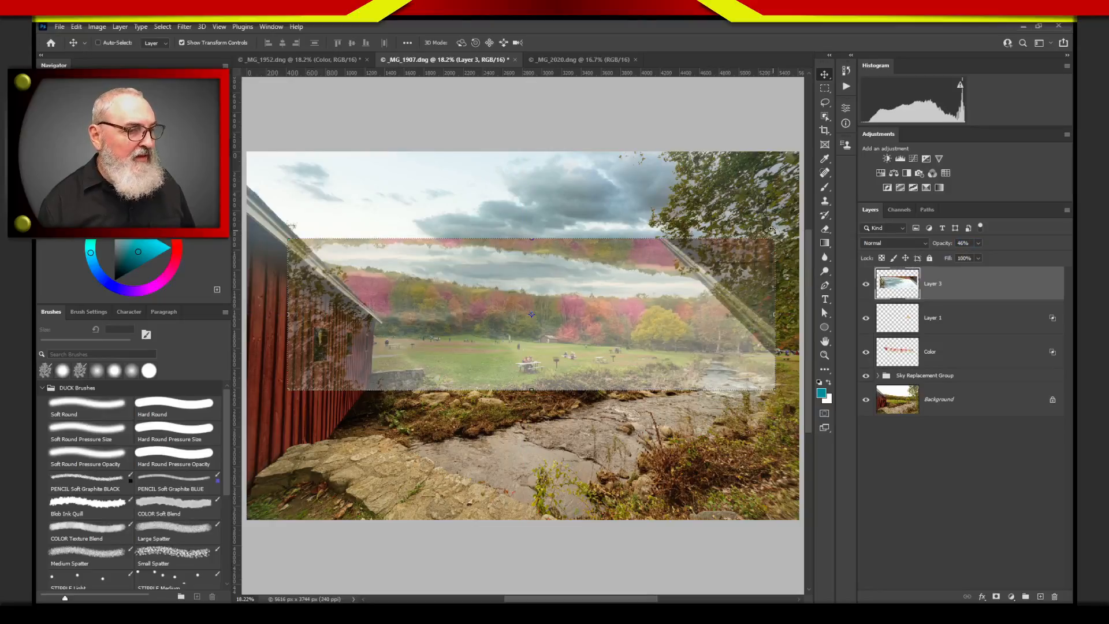
left_click_drag(721, 213, 673, 193)
left_click_drag(553, 324, 632, 434)
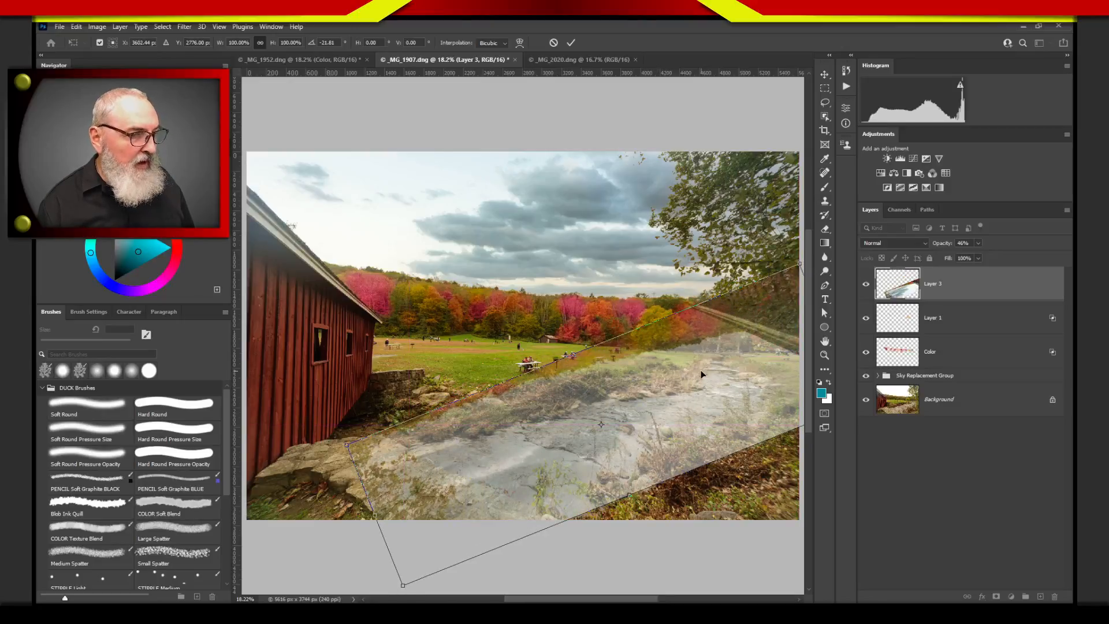
left_click_drag(941, 243, 1043, 243)
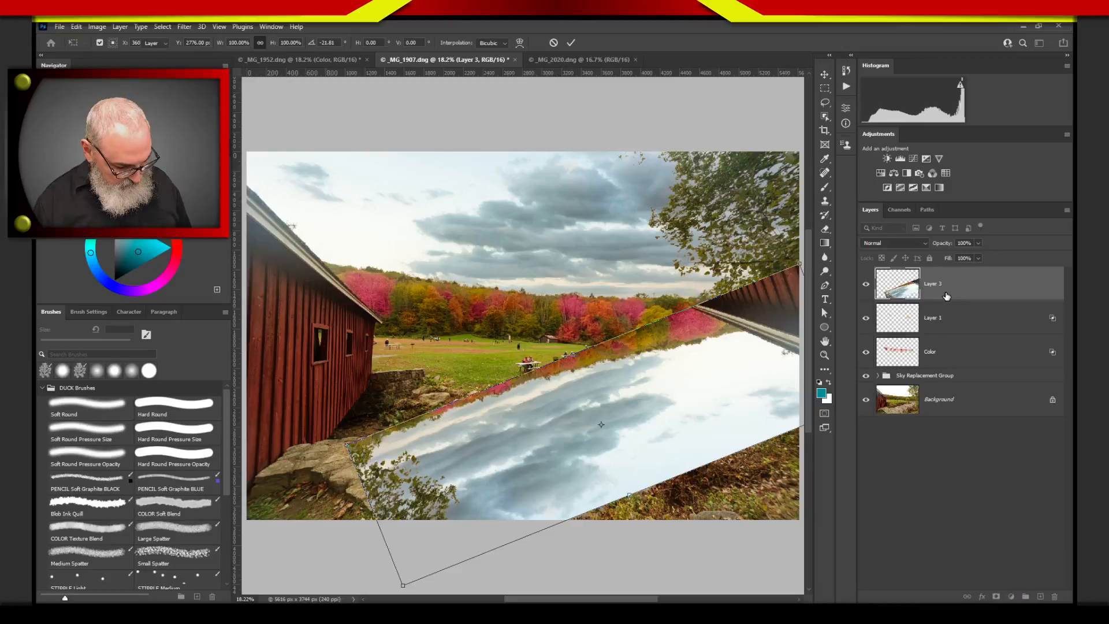
key("Return")
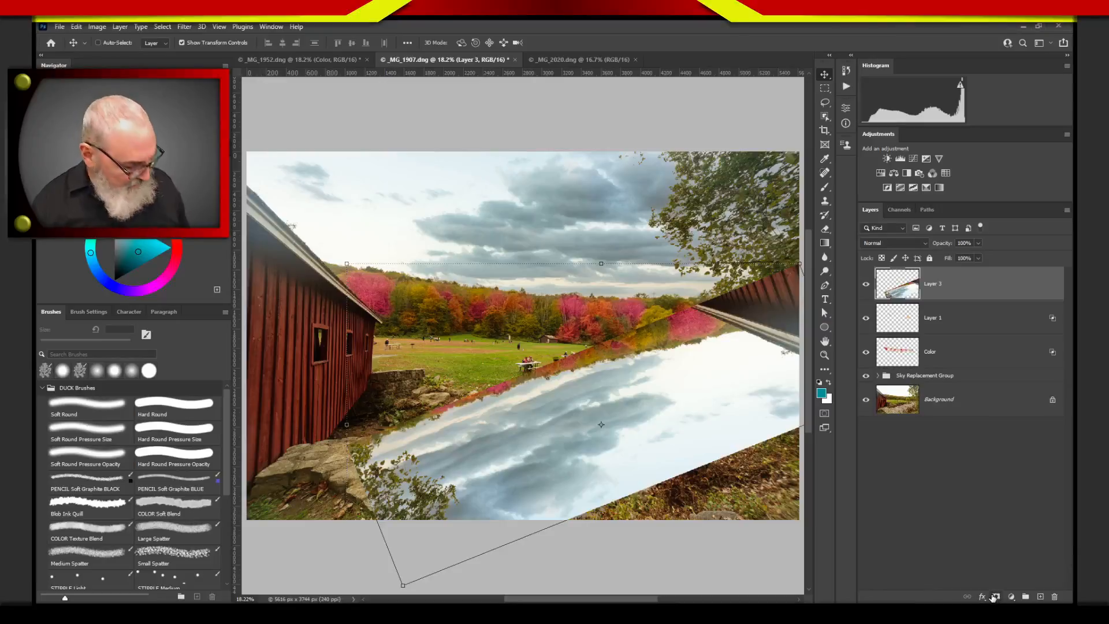
- Hide the flipped sky with a black layer mask and activate the Brush tool with white as the paint colour
left_click(995, 597, "alt")
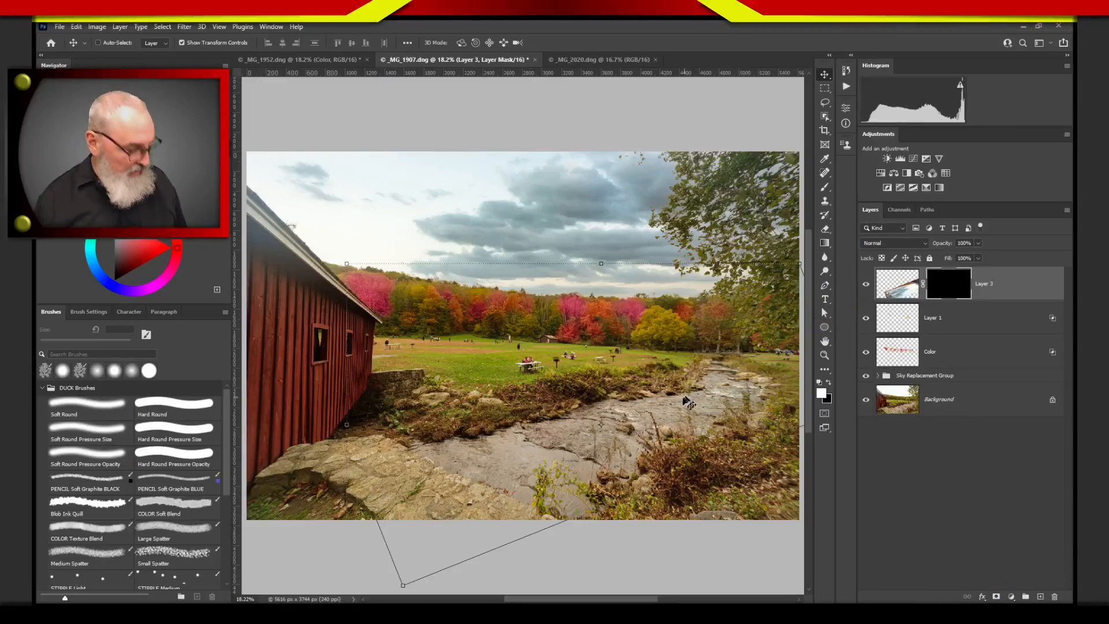
key("b")
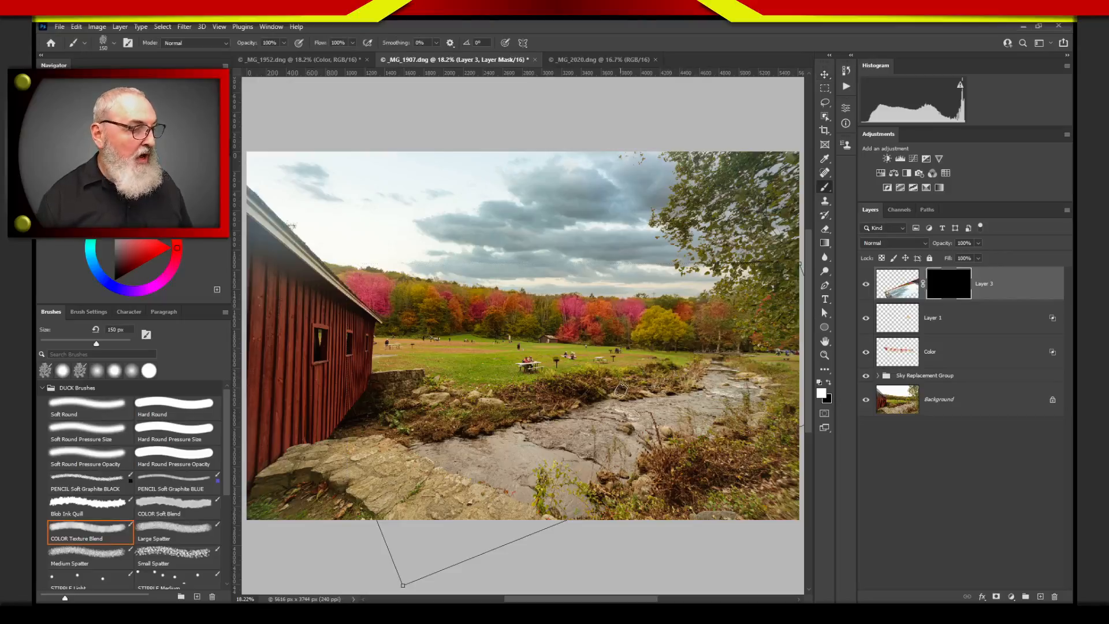
- Paint white on the flipped sky's layer mask along the whole stream to reveal the reflection over the water
left_click(820, 392)
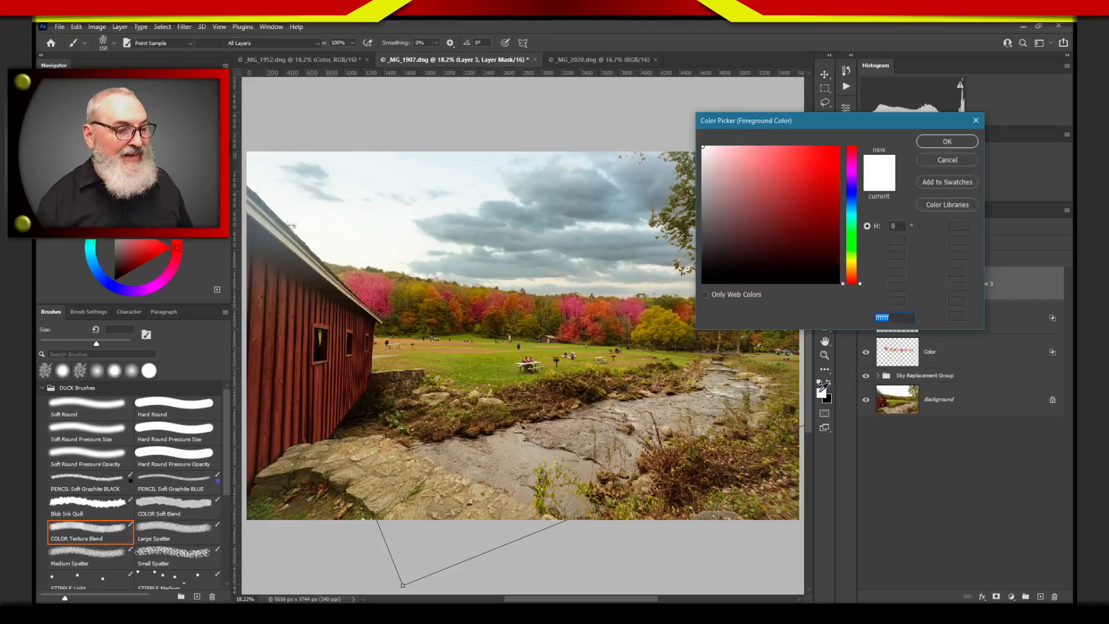
key("Return")
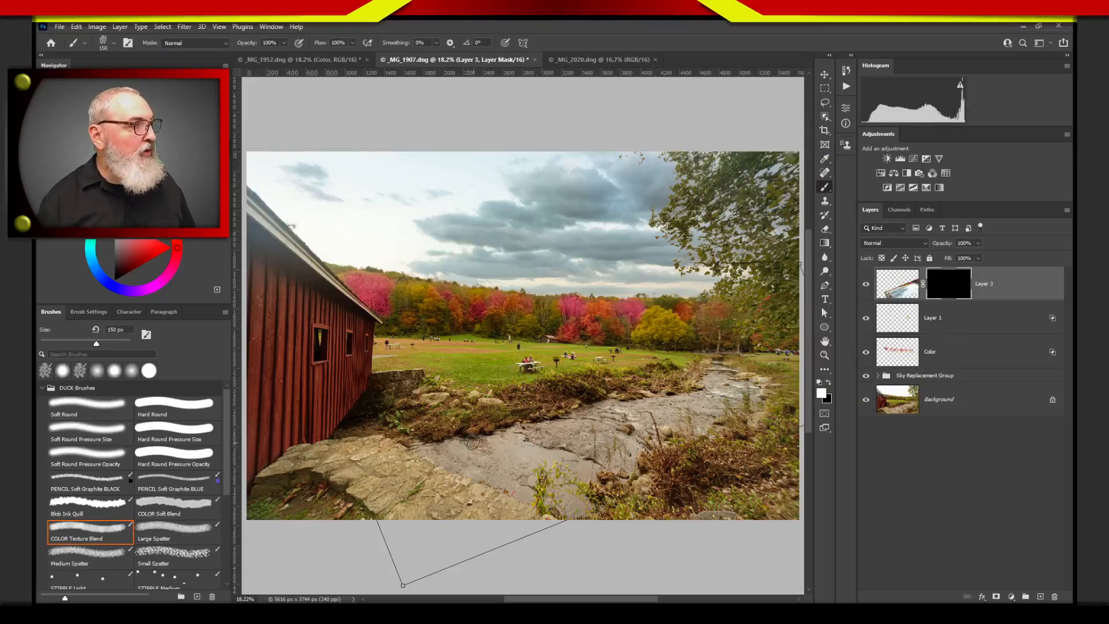
mouse_move(439, 450)
left_mouse_down()
mouse_move(468, 456)
mouse_move(440, 455)
mouse_move(469, 470)
mouse_move(466, 447)
mouse_move(523, 429)
mouse_move(488, 464)
mouse_move(520, 490)
mouse_move(533, 476)
mouse_move(524, 433)
mouse_move(506, 466)
mouse_move(487, 443)
mouse_move(538, 457)
mouse_move(535, 432)
mouse_move(567, 451)
mouse_move(569, 509)
mouse_move(616, 457)
mouse_move(621, 472)
mouse_move(562, 443)
mouse_move(585, 416)
mouse_move(625, 443)
left_mouse_up()
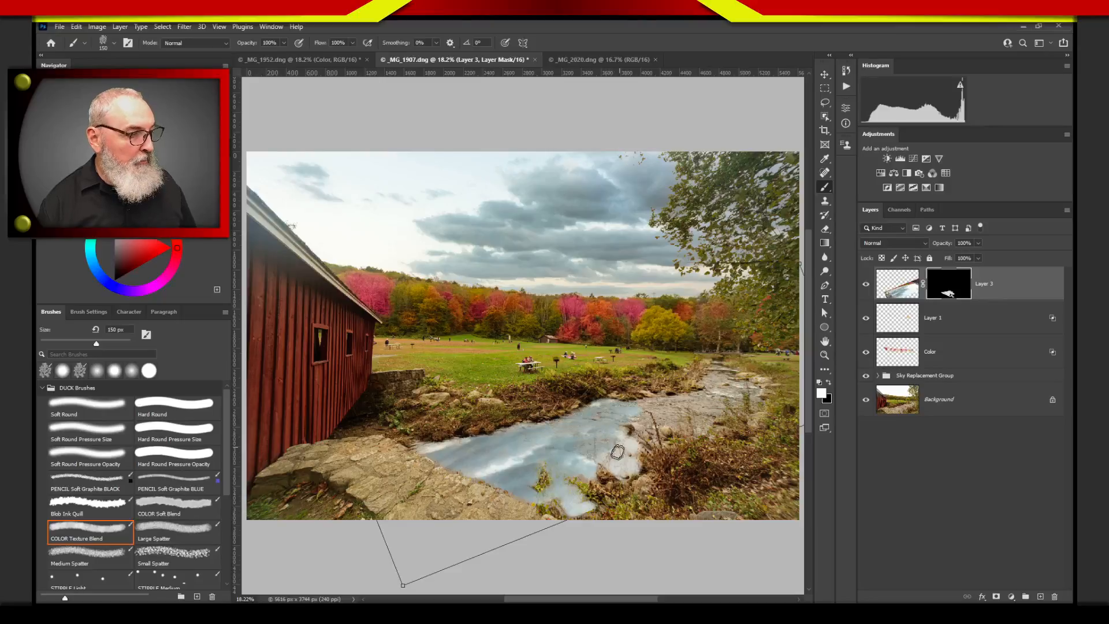
mouse_move(618, 452)
left_mouse_down()
mouse_move(634, 419)
mouse_move(696, 424)
mouse_move(715, 414)
mouse_move(710, 393)
mouse_move(751, 391)
mouse_move(713, 377)
mouse_move(716, 363)
mouse_move(588, 428)
mouse_move(595, 416)
mouse_move(576, 485)
mouse_move(622, 438)
left_mouse_up()
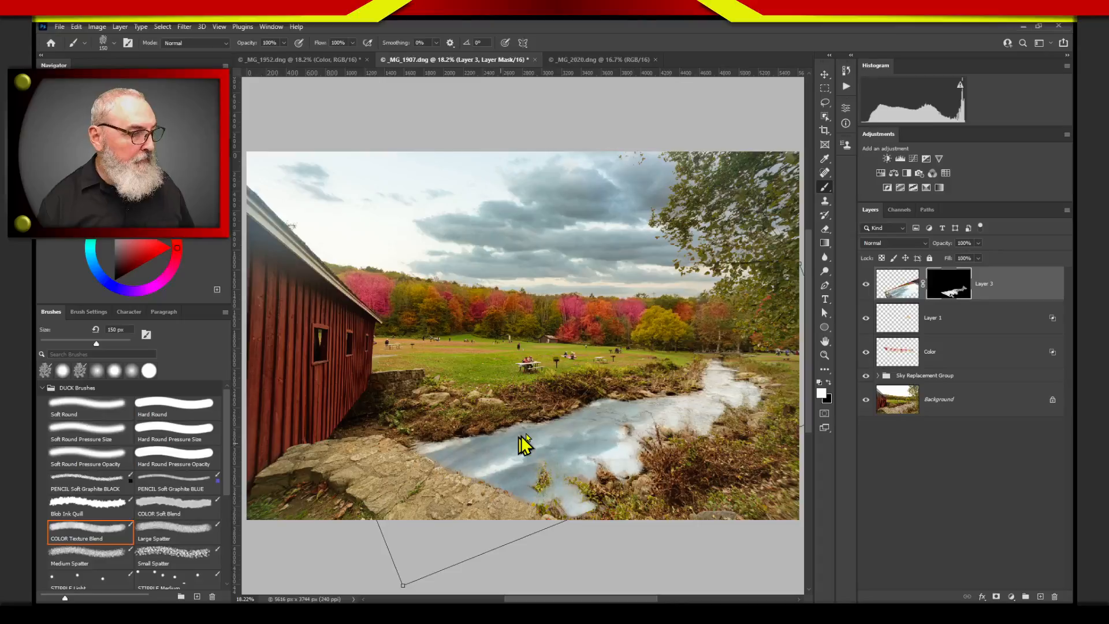
- Set the reflection layer's blend mode to Color and its opacity to 68%, comparing the image with and without the layer
left_click(899, 243)
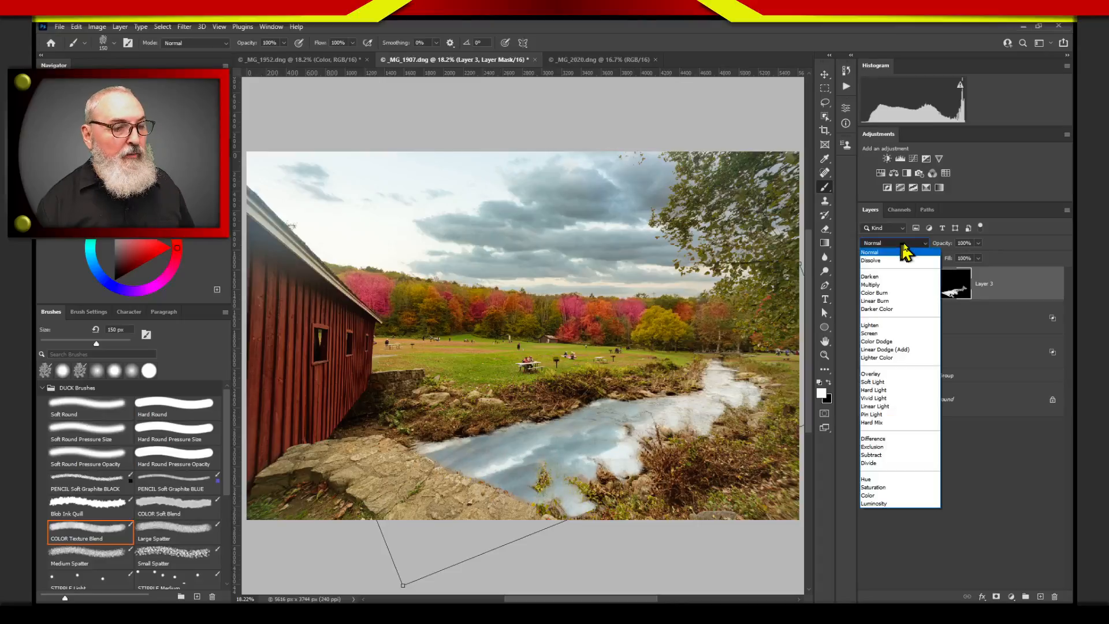
left_click(889, 495)
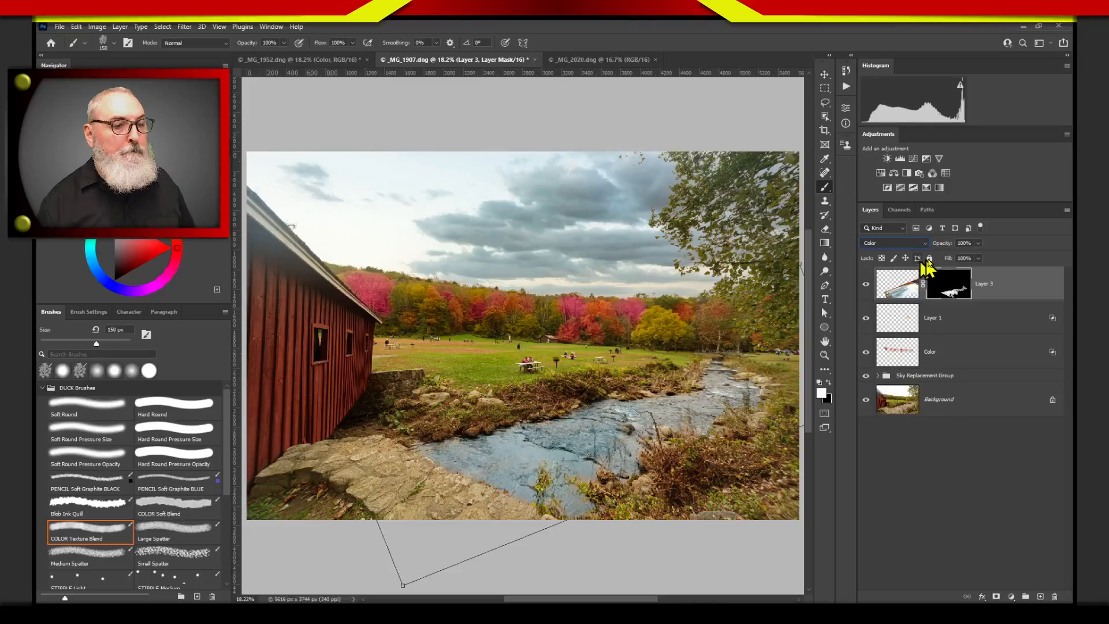
left_click_drag(938, 247, 930, 245)
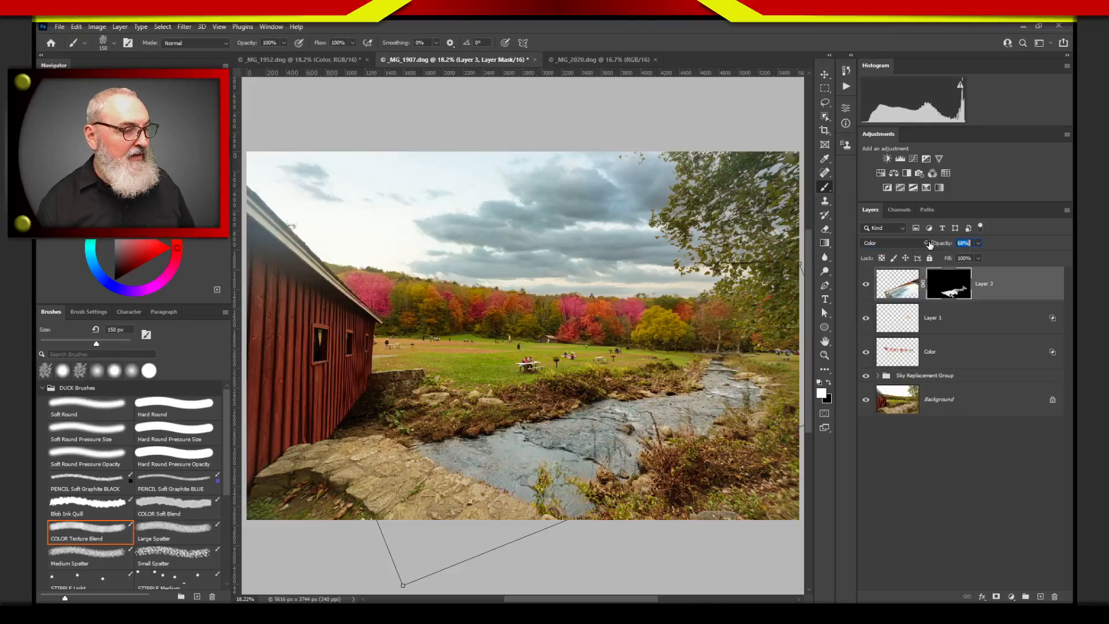
left_click(866, 288)
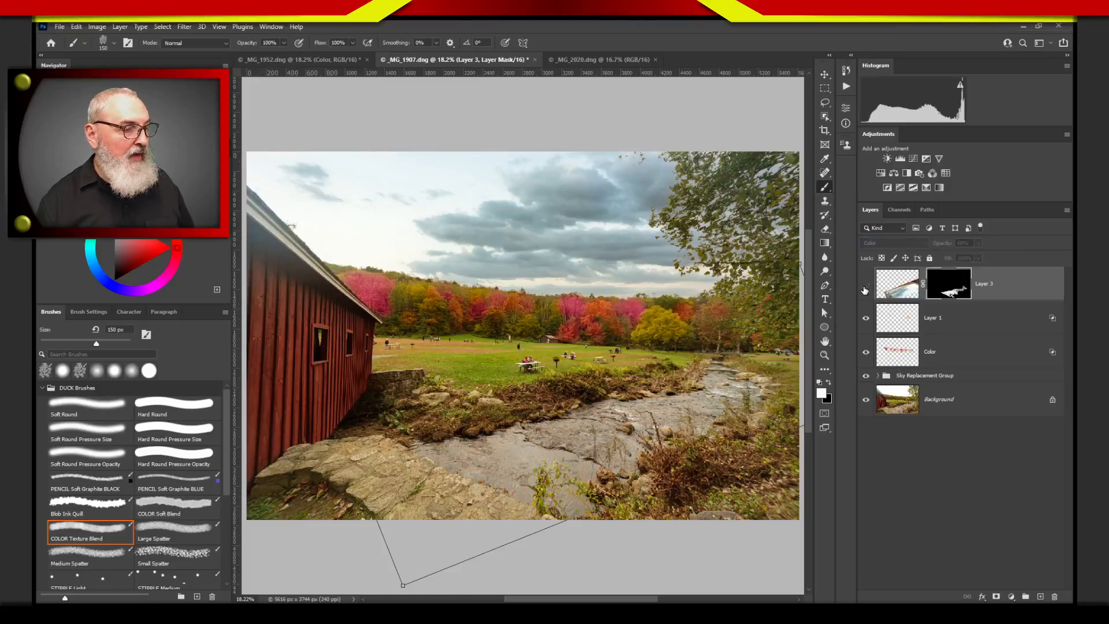
left_click(864, 290)
left_click(864, 290)
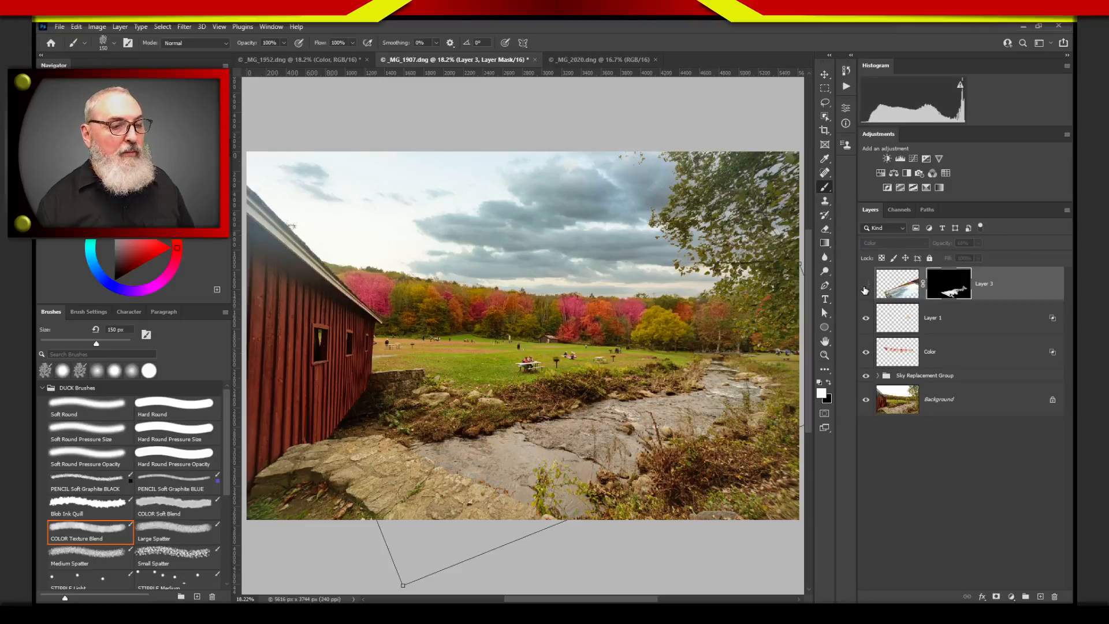
left_click(864, 290)
left_click(864, 290)
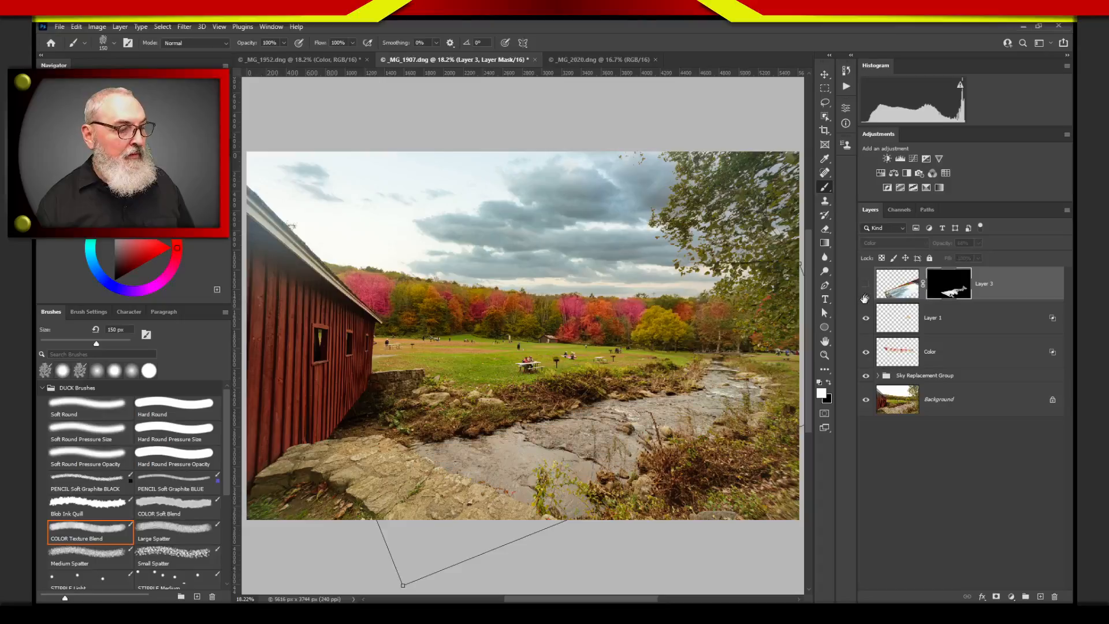
- Split the reflection layer's Blend If white point for the underlying layer to 228/255, with 100% opacity, and show the layer
double_click(1014, 287)
left_click_drag(884, 315, 865, 95)
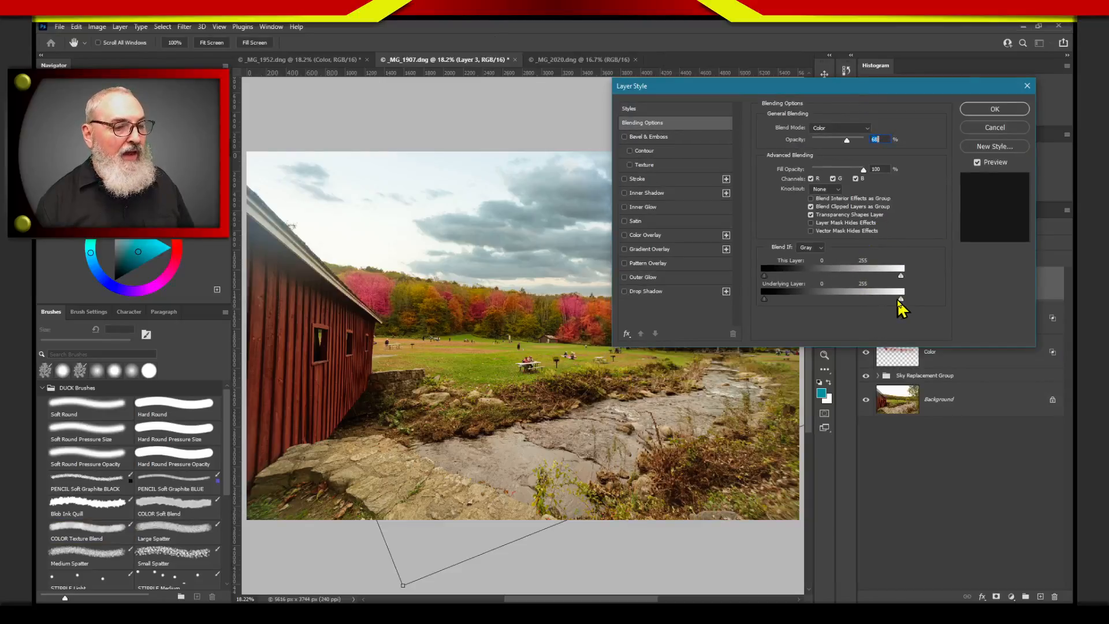
left_click_drag(900, 299, 870, 300)
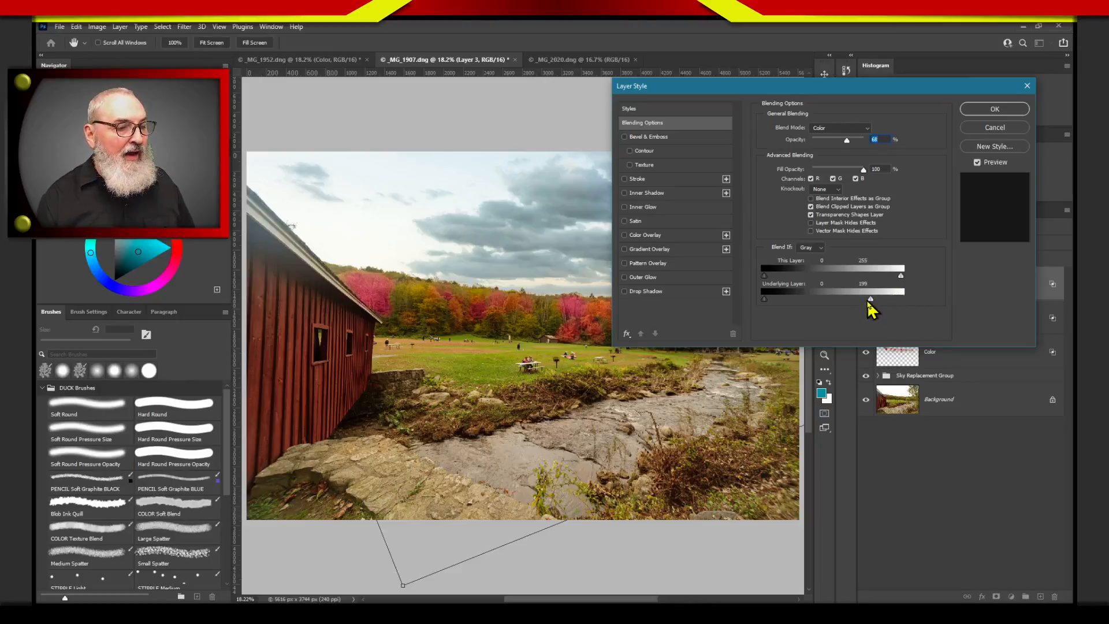
left_click_drag(869, 301, 896, 299)
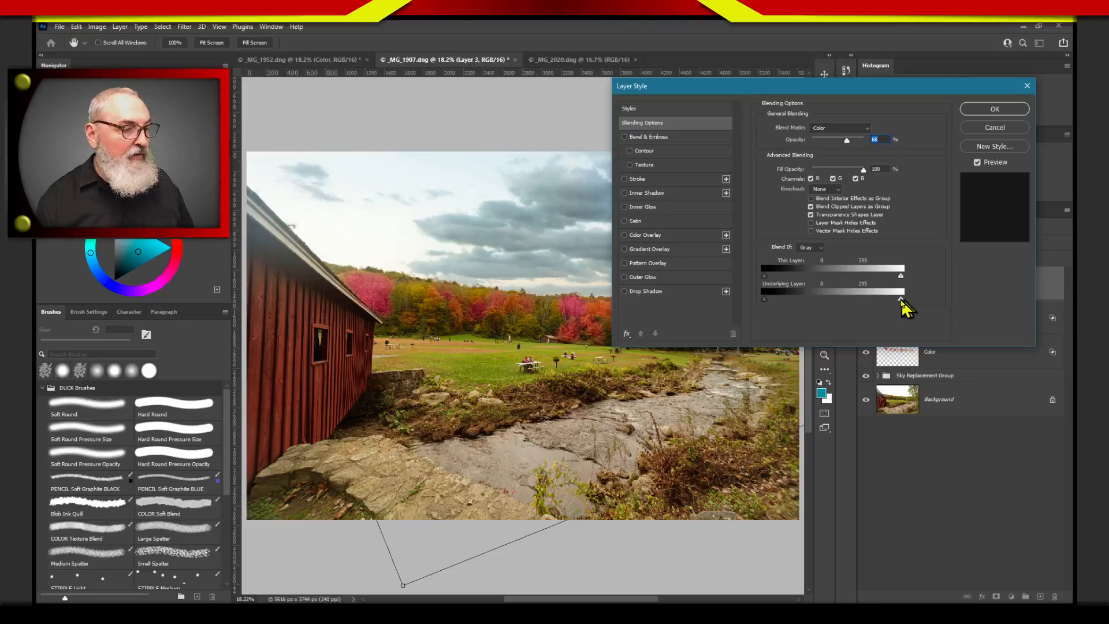
mouse_move(901, 301)
left_mouse_down()
mouse_move(882, 301)
mouse_move(897, 296)
left_mouse_up()
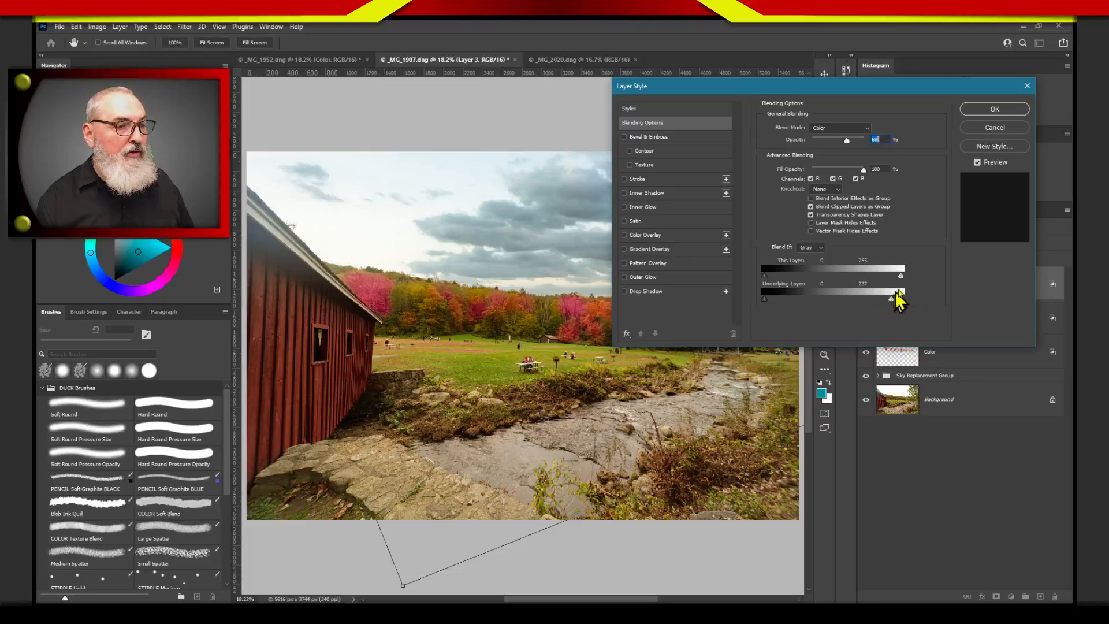
left_click_drag(848, 143, 887, 149)
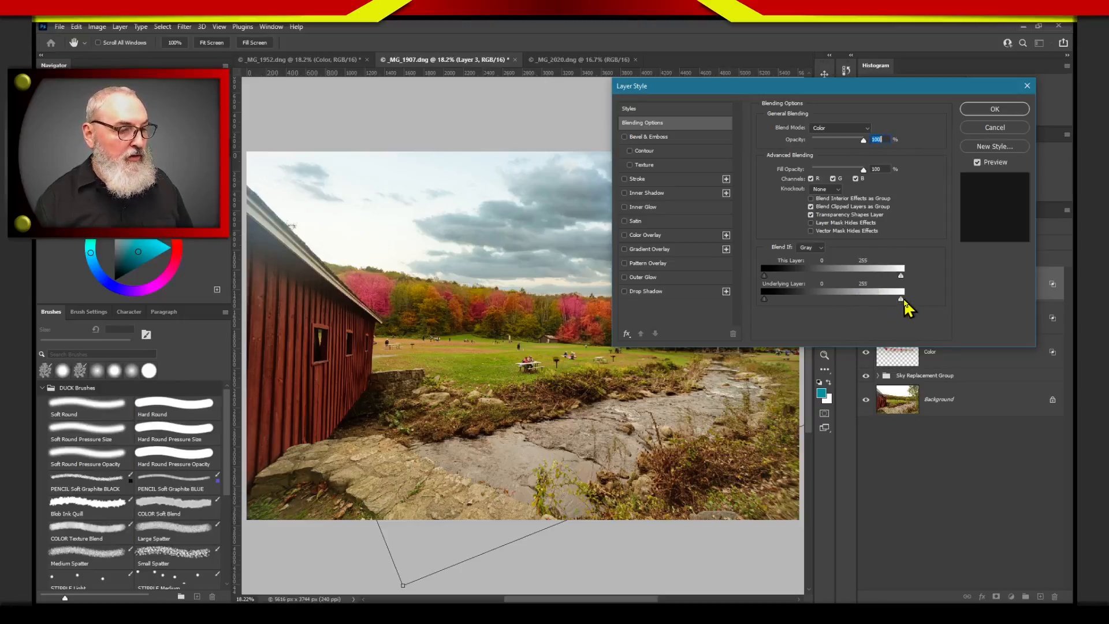
mouse_move(904, 301)
left_mouse_down()
mouse_move(888, 301)
mouse_move(909, 301)
left_mouse_up()
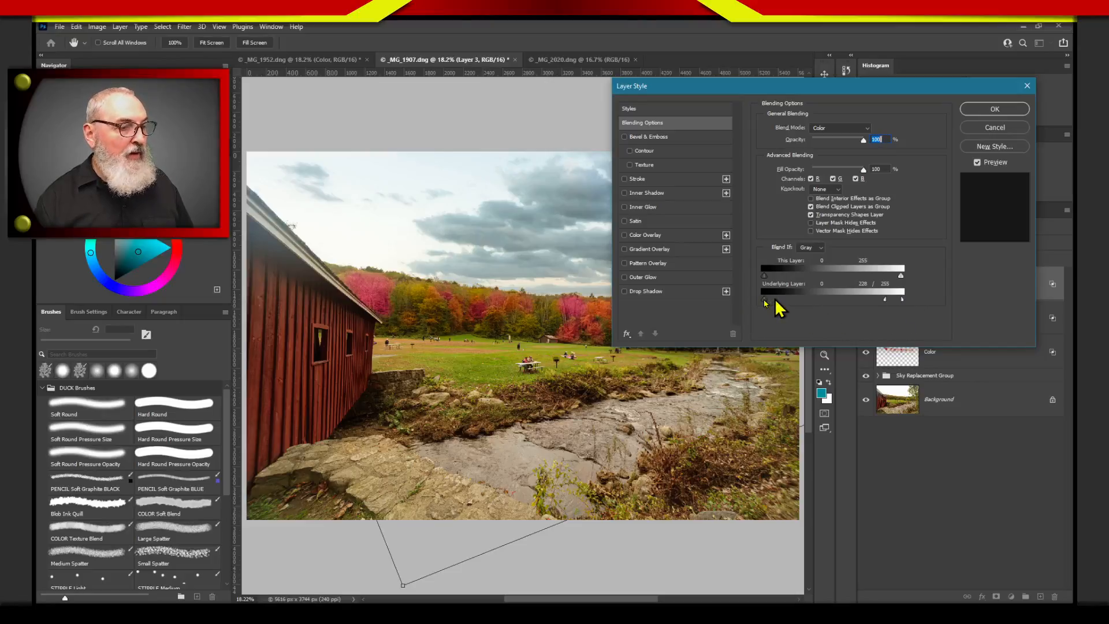
left_click_drag(764, 300, 725, 306)
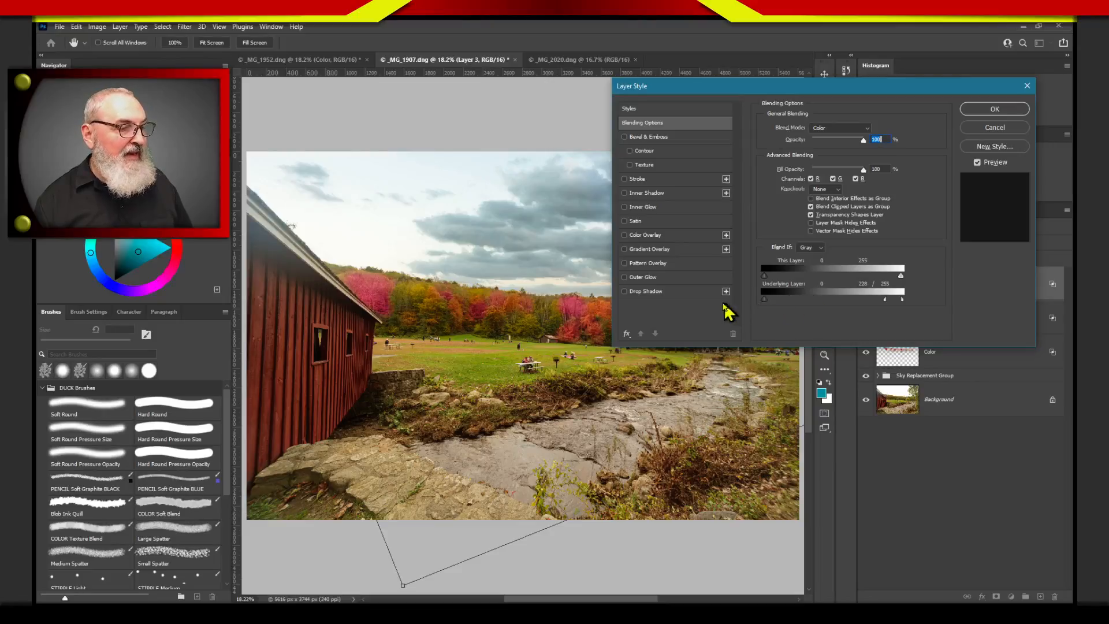
left_click(989, 111)
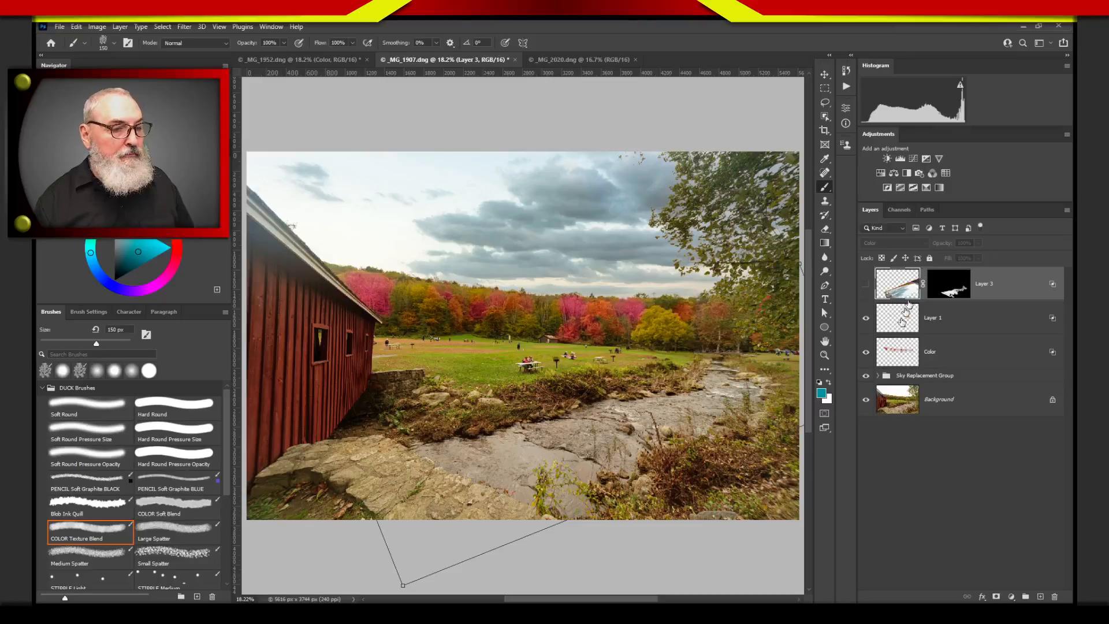
left_click(866, 285)
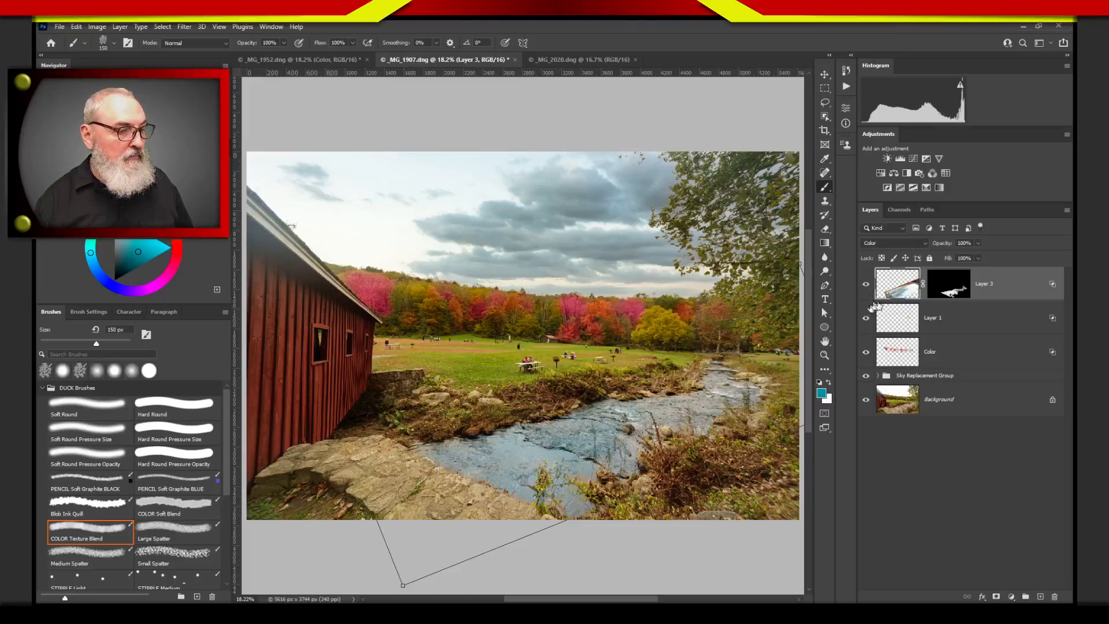
- Widen the reflection layer's underlying Blend If highlight split to 196/255, reduce its opacity to 74%, and compare before and after
double_click(991, 285)
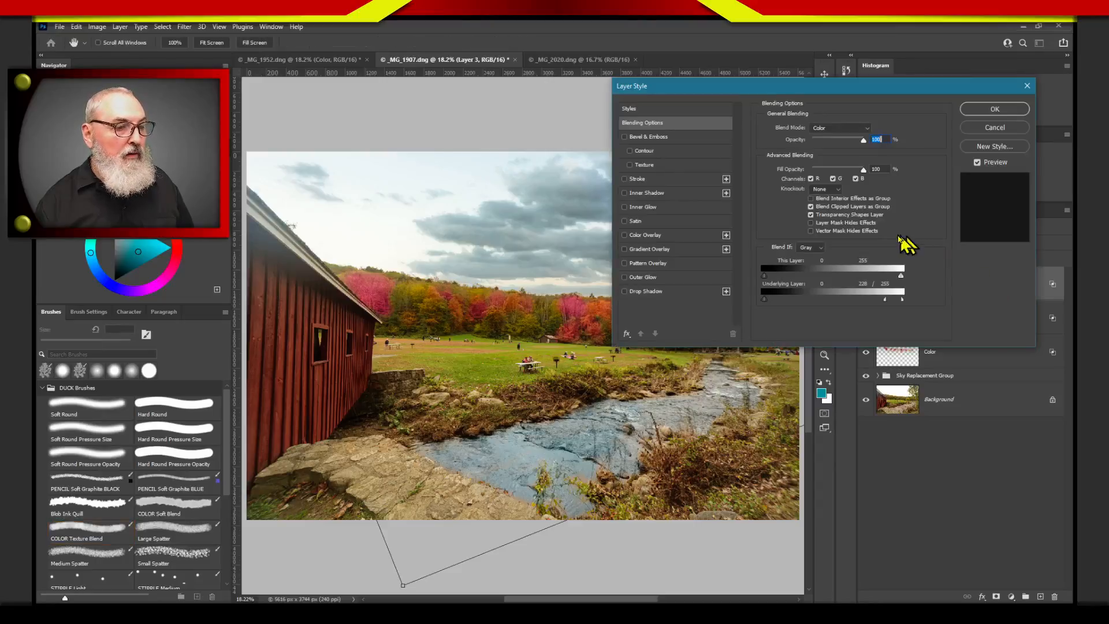
left_click_drag(901, 300, 867, 300)
left_click_drag(863, 140, 851, 140)
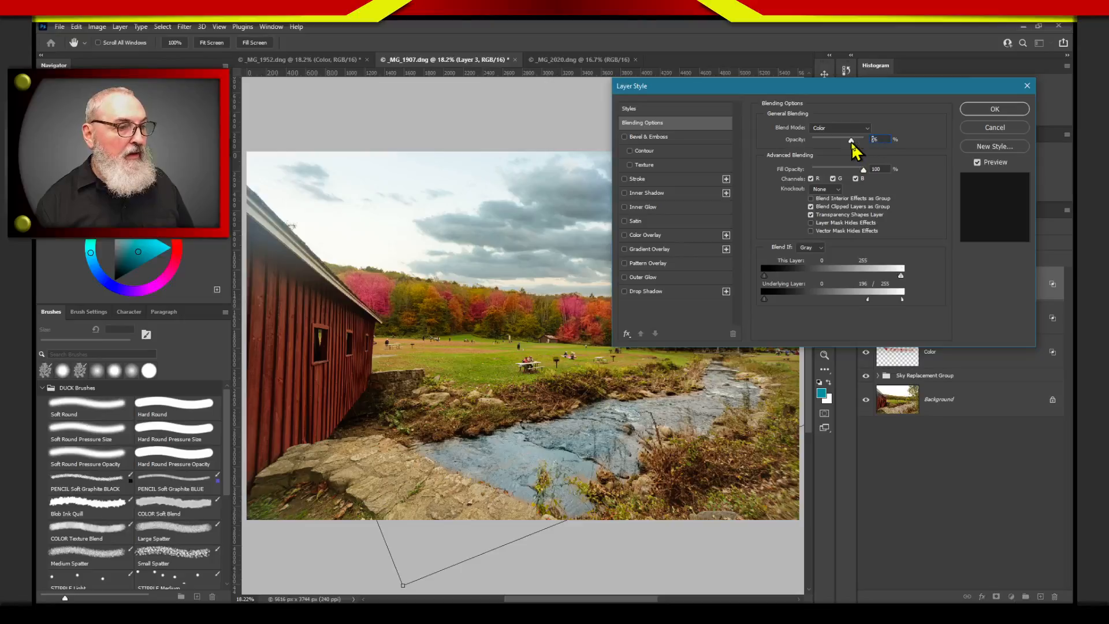
left_click(994, 111)
left_click(864, 284)
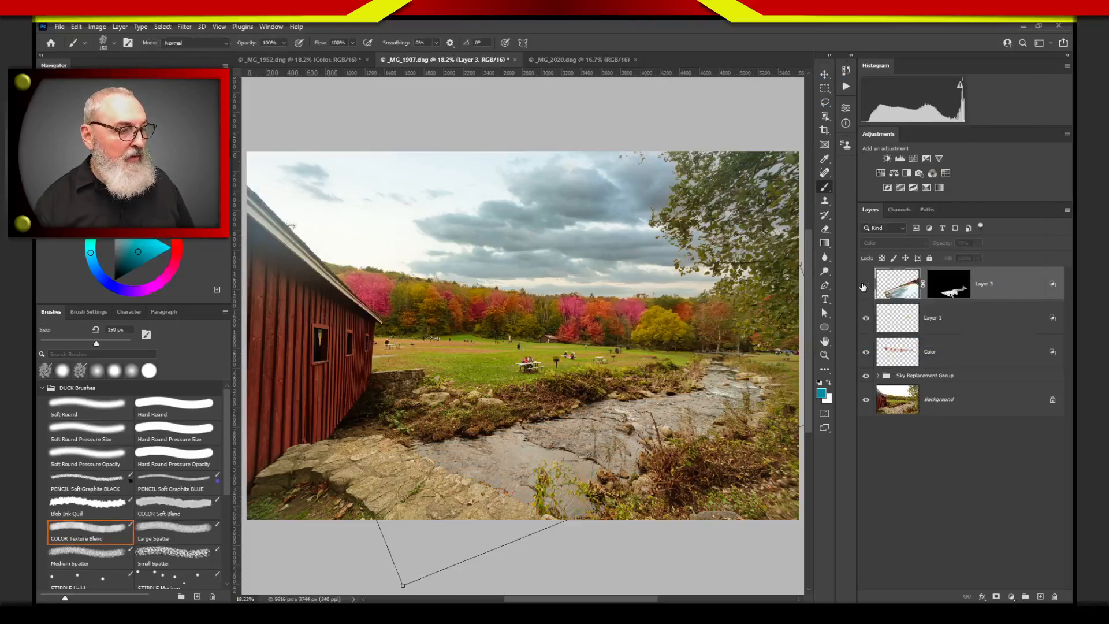
left_click(865, 284)
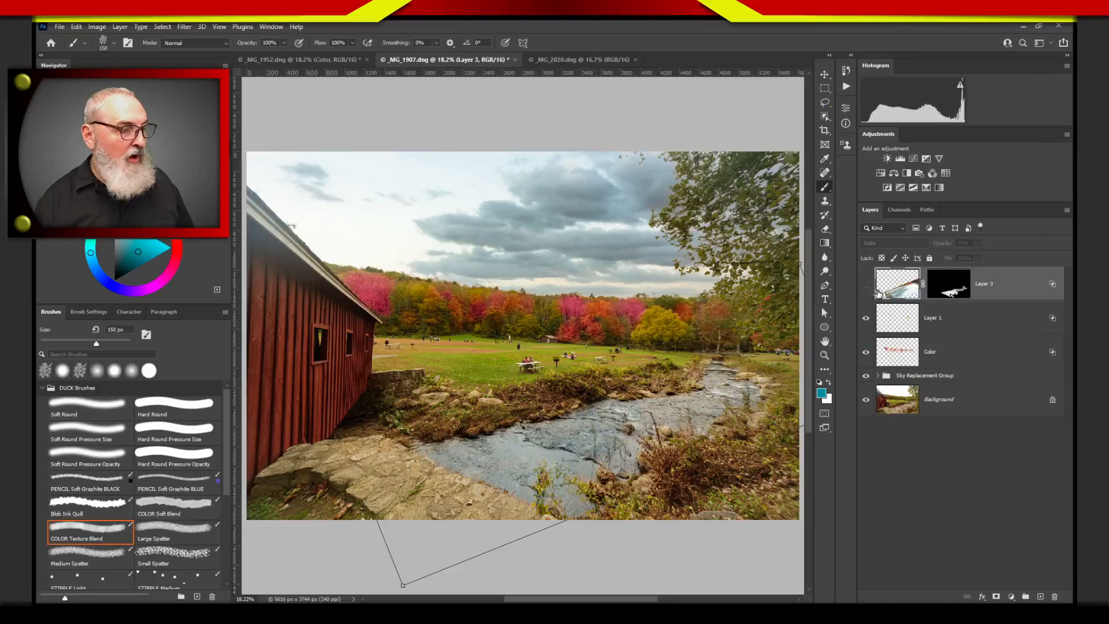
left_click(865, 284)
left_click(865, 284)
- Set the reflection layer's opacity to 60%
left_click(948, 245)
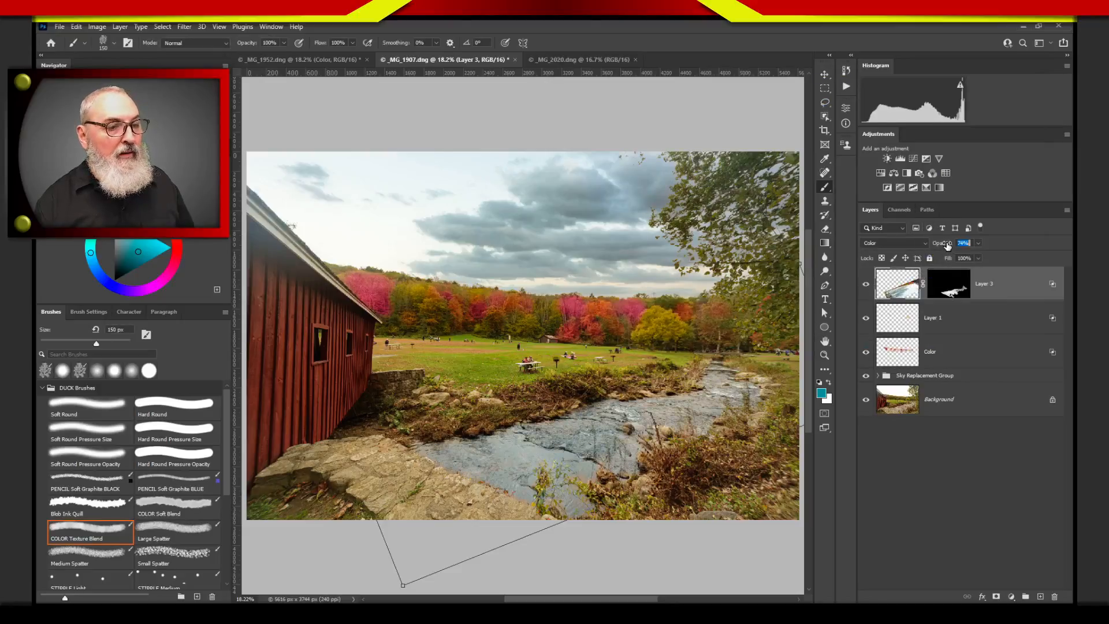
type("60")
key("Return")
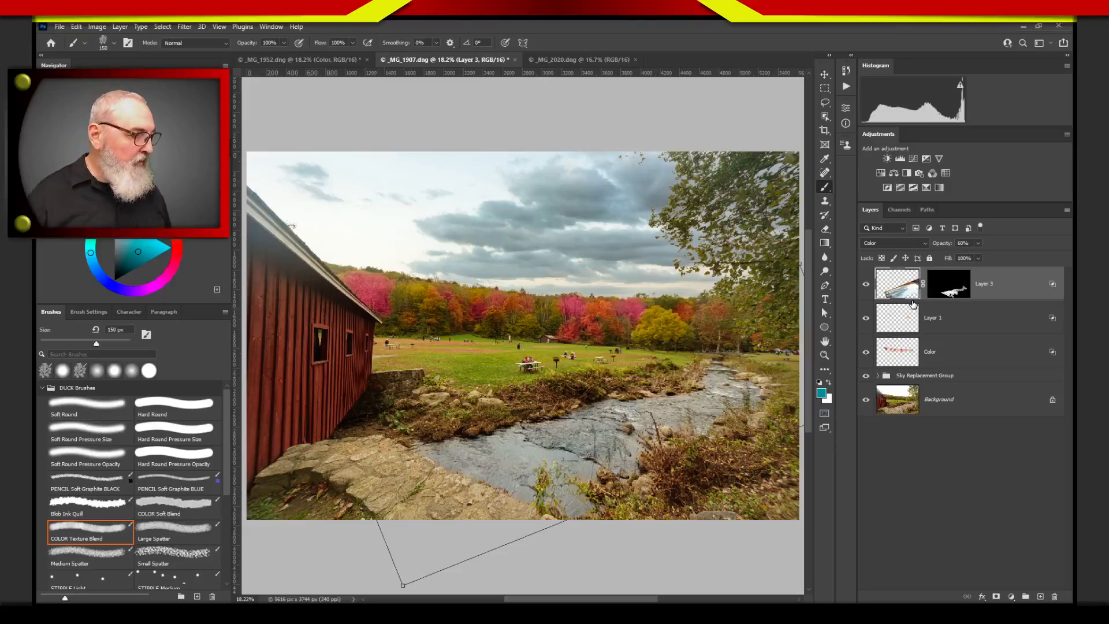
- Add an empty layer at the top of the stack, sample the barn wall's red, and shift it to a brighter, purer red
left_click(956, 484)
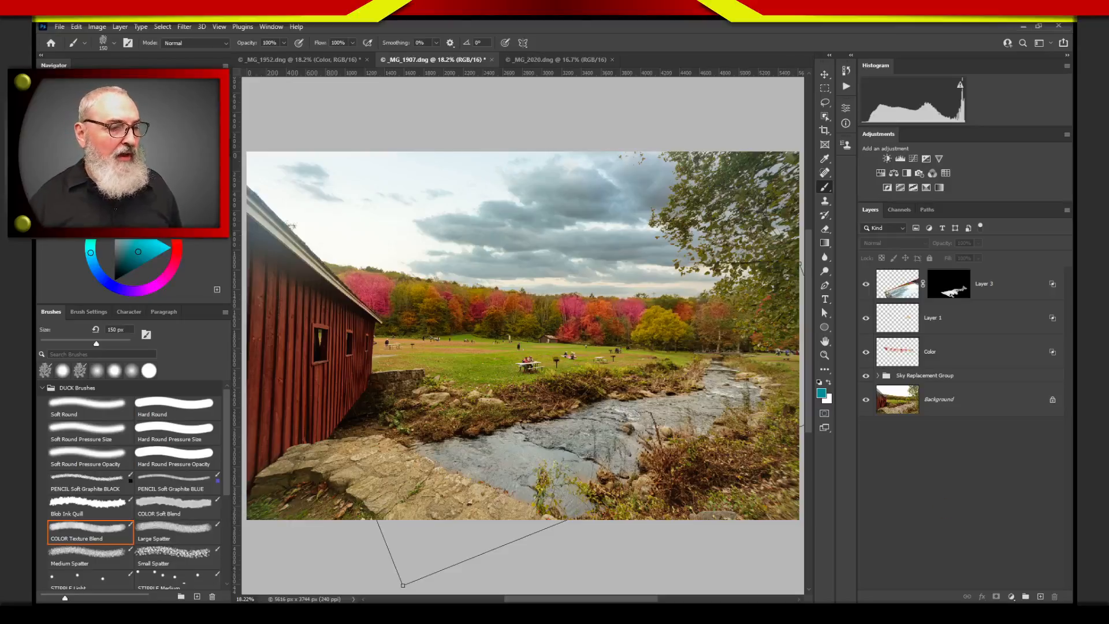
left_click(1040, 597)
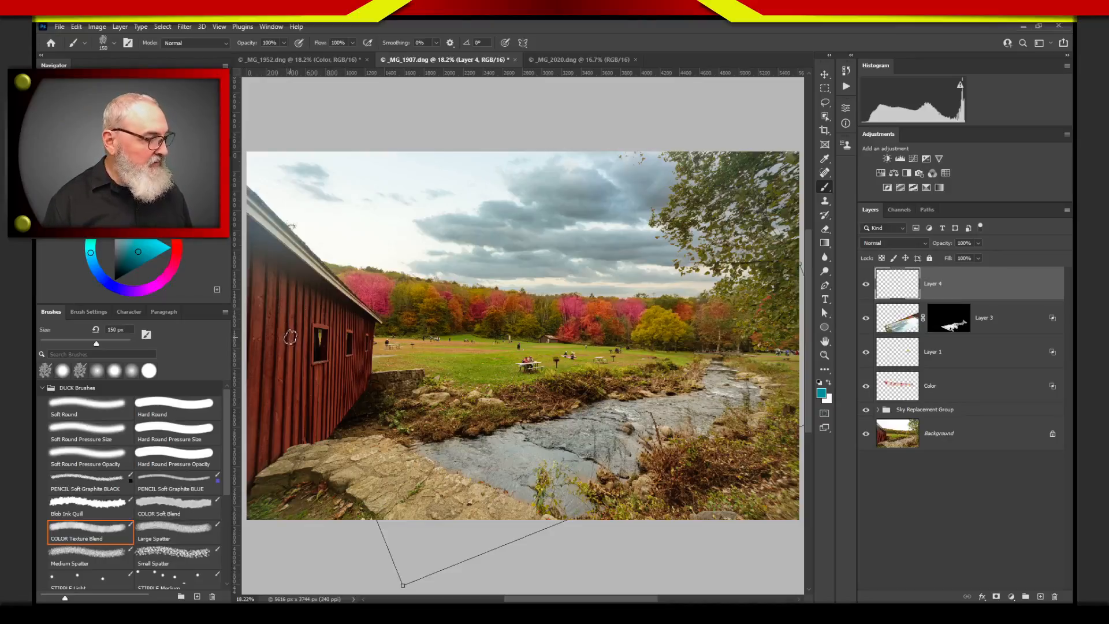
key("alt")
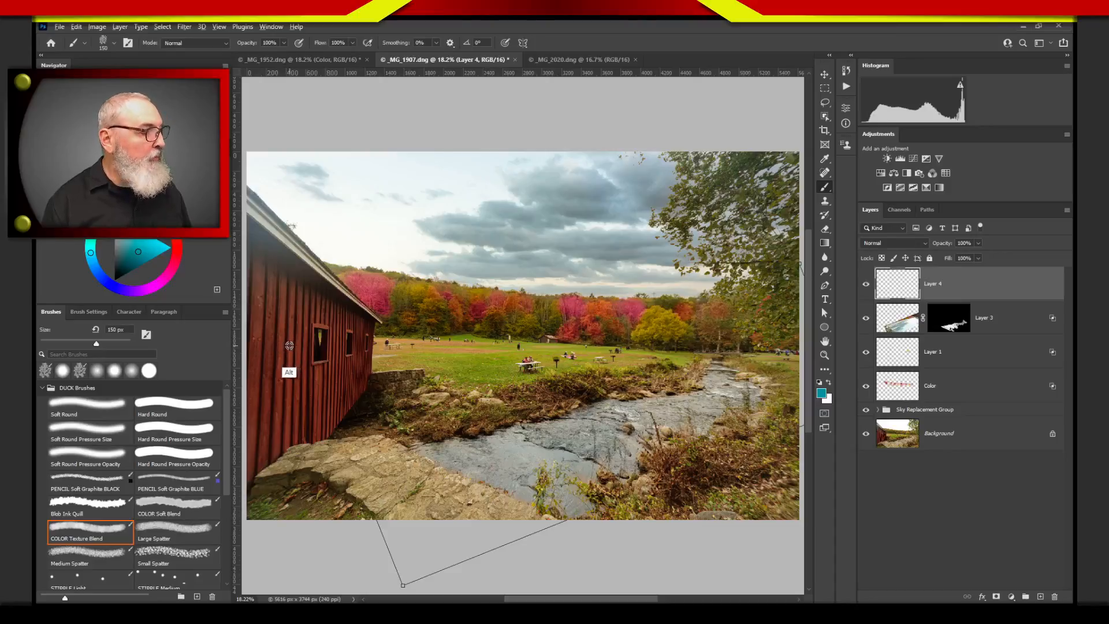
left_click(289, 344, "alt")
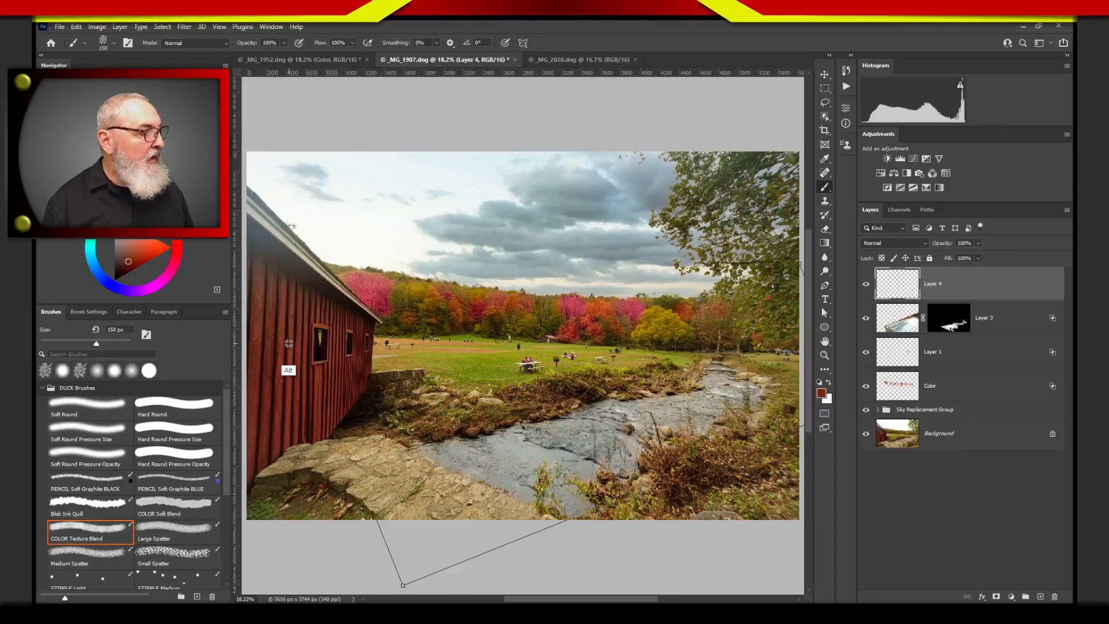
left_click(292, 342, "alt")
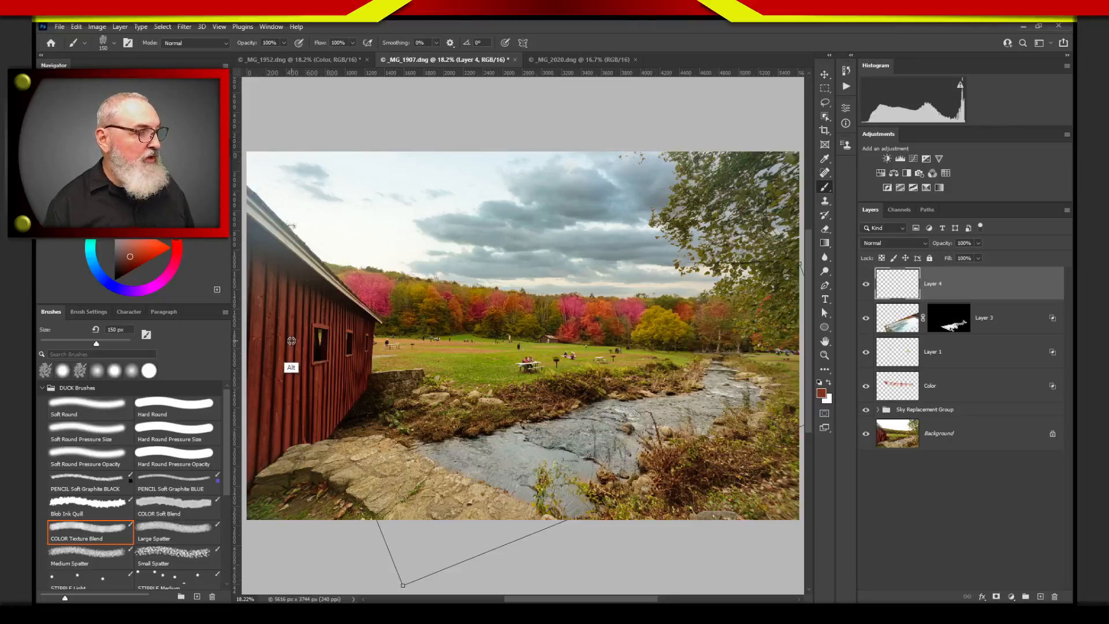
left_click(148, 254)
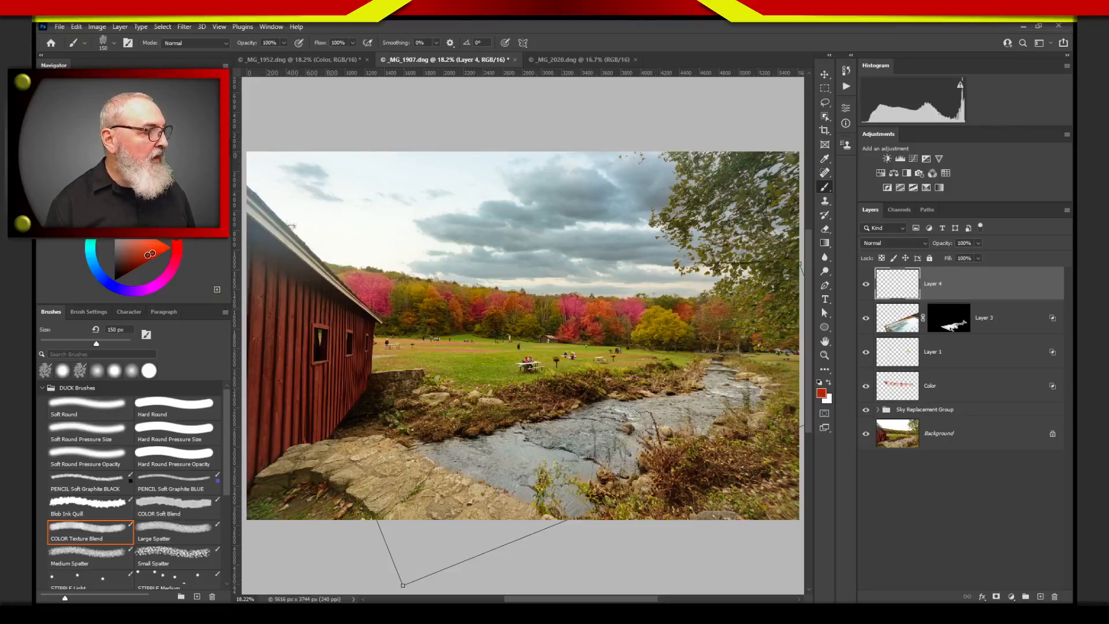
left_click_drag(177, 241, 180, 250)
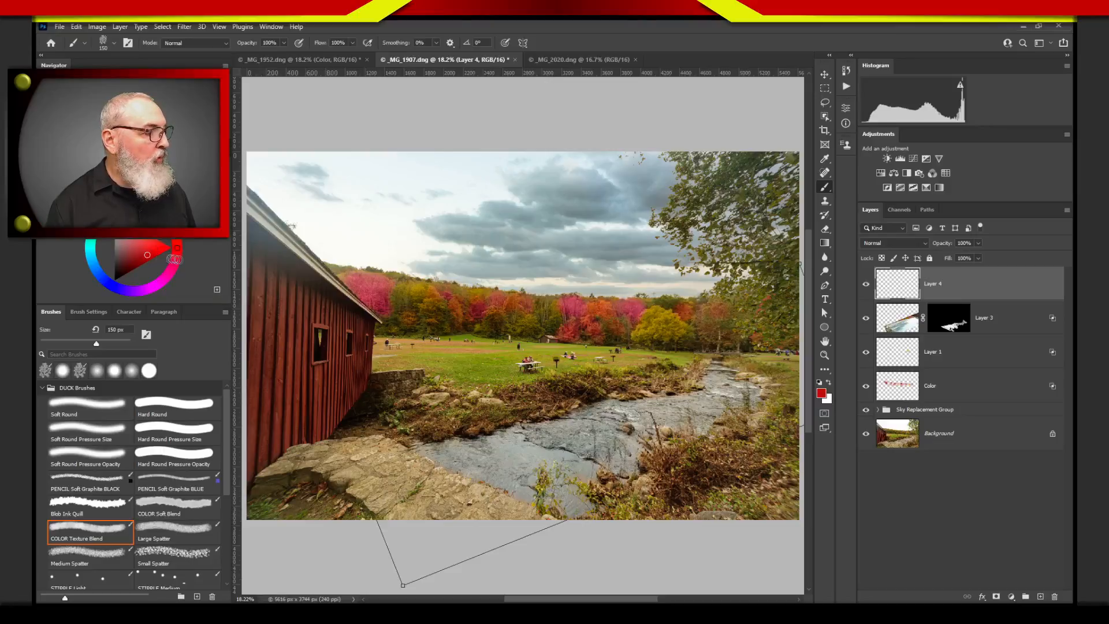
- Paint the barn wall solid red on the new layer, enlarging the brush to 250 px to fill its interior
mouse_move(264, 300)
left_mouse_down()
mouse_move(255, 383)
mouse_move(249, 255)
mouse_move(261, 295)
mouse_move(275, 301)
mouse_move(270, 260)
mouse_move(369, 328)
mouse_move(365, 365)
mouse_move(361, 335)
mouse_move(363, 384)
mouse_move(321, 435)
mouse_move(289, 441)
mouse_move(251, 479)
mouse_move(244, 379)
mouse_move(255, 458)
mouse_move(339, 400)
mouse_move(364, 349)
mouse_move(364, 374)
left_mouse_up()
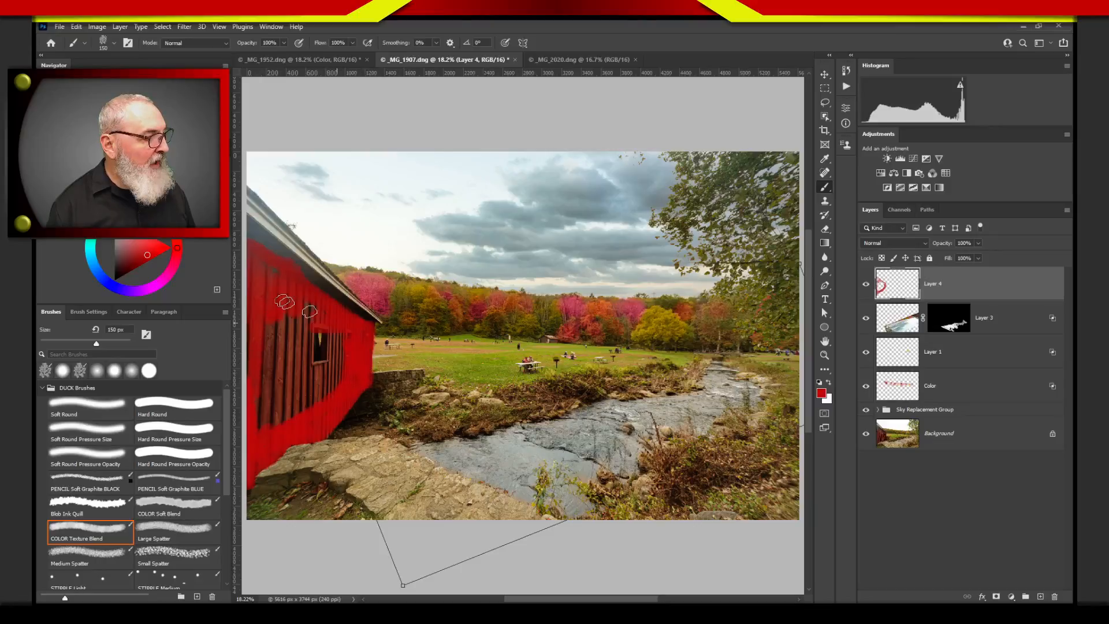
key("bracketright")
key("bracketright")
key("bracketright")
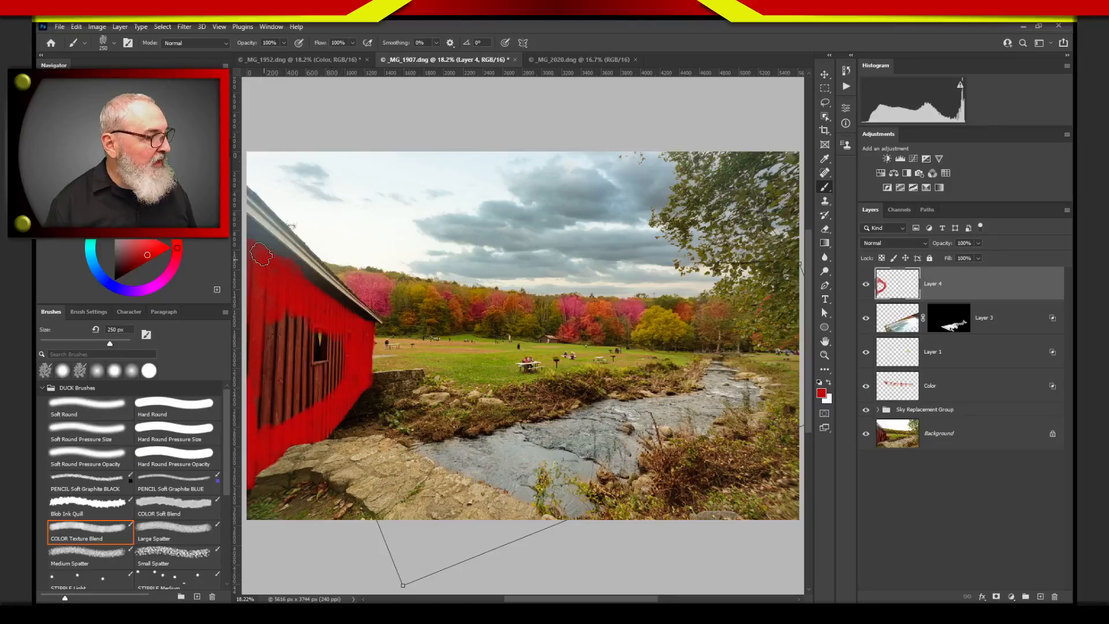
mouse_move(340, 335)
left_mouse_down()
mouse_move(272, 295)
mouse_move(305, 367)
mouse_move(335, 341)
mouse_move(317, 374)
left_mouse_up()
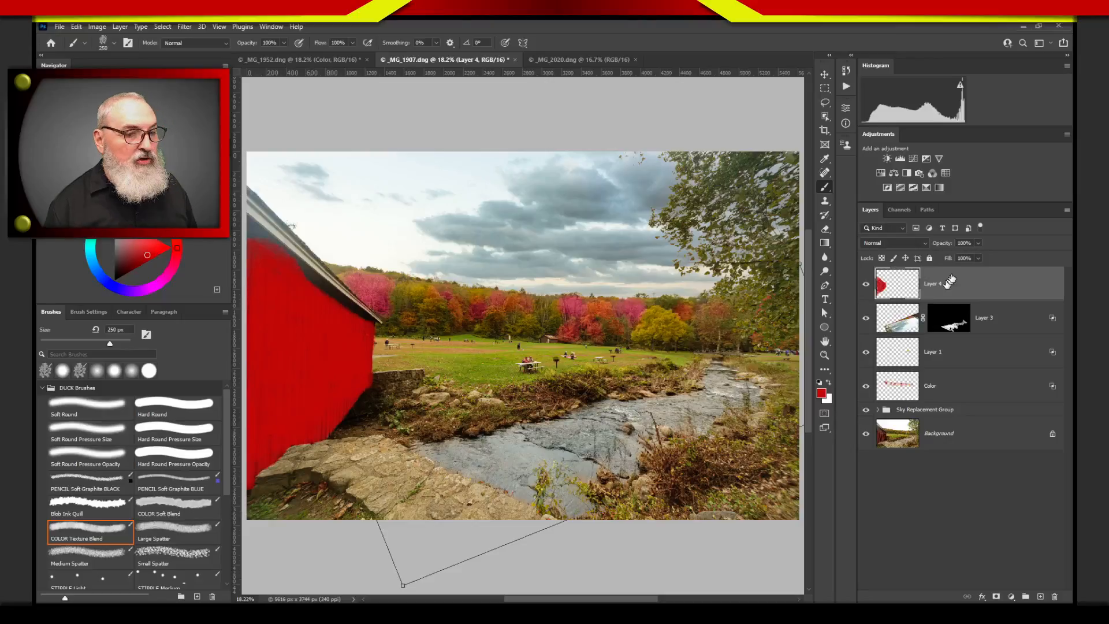
- Set the barn paint layer's blend mode to Color and its opacity to 26%
left_click(919, 242)
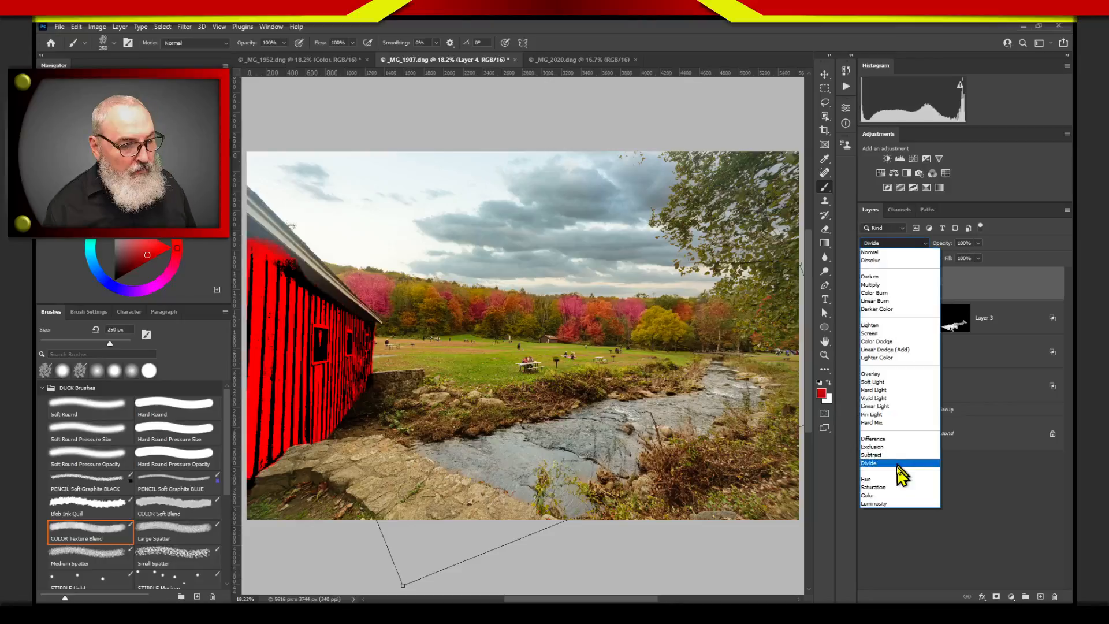
left_click(960, 475)
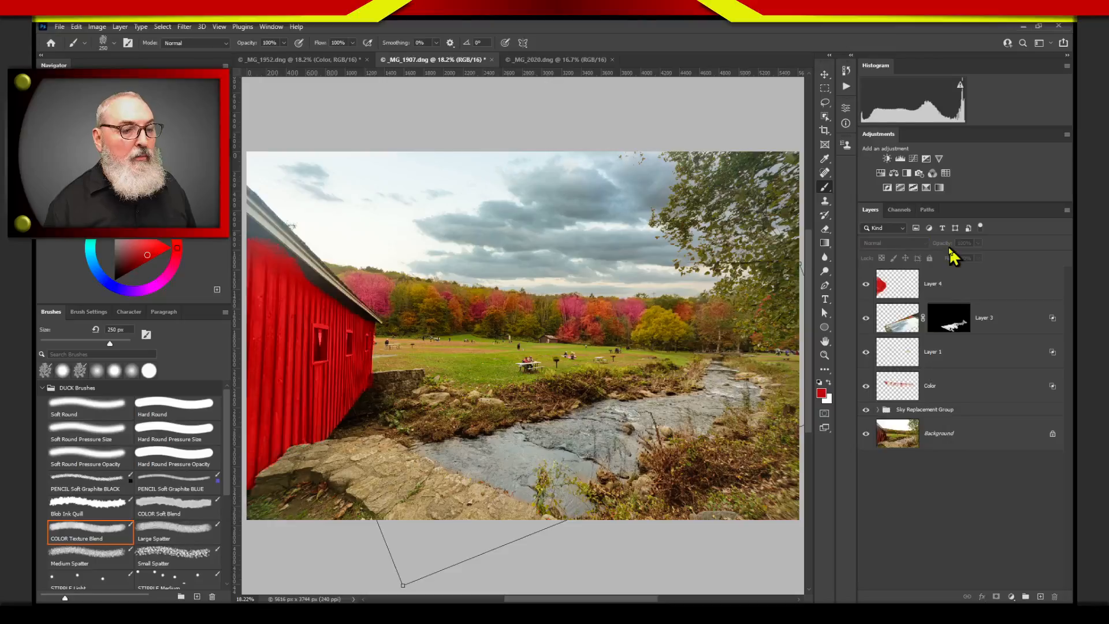
mouse_move(948, 245)
left_mouse_down()
mouse_move(900, 250)
mouse_move(940, 247)
left_mouse_up()
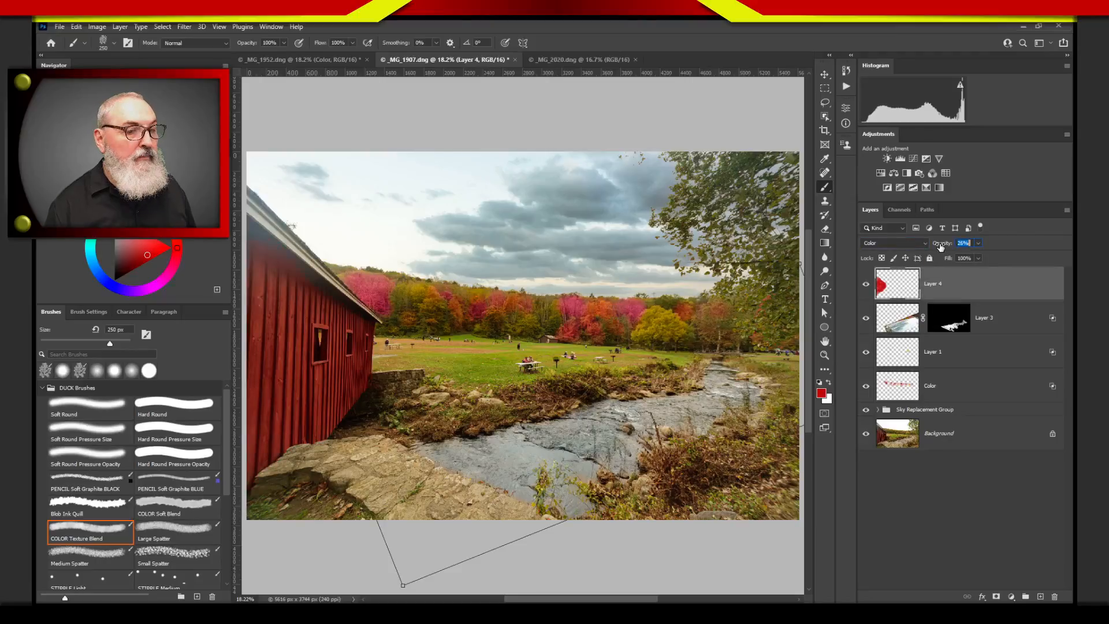
key("Return")
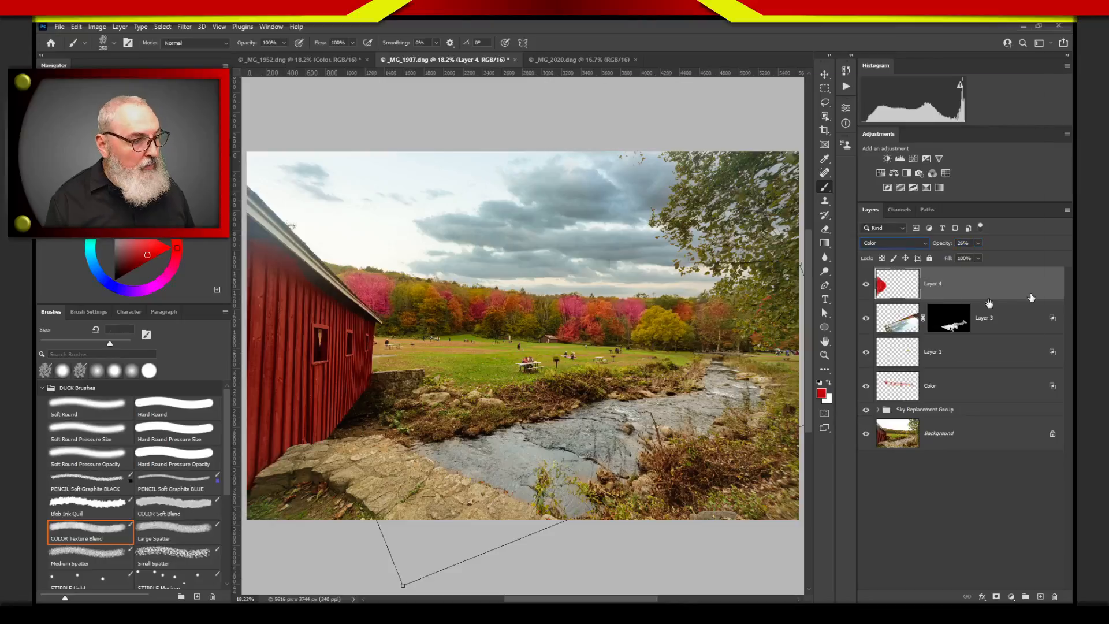
- Split the barn paint layer's underlying Blend If shadow range to 0/70 so the dark wall details stay natural
double_click(1020, 292)
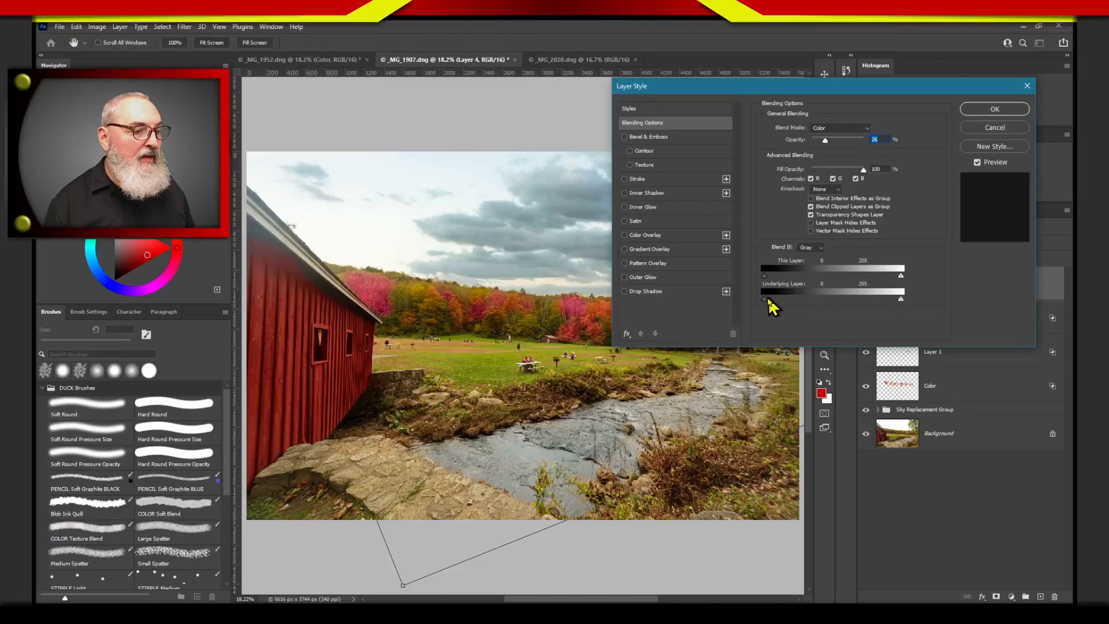
left_click_drag(768, 301, 802, 301)
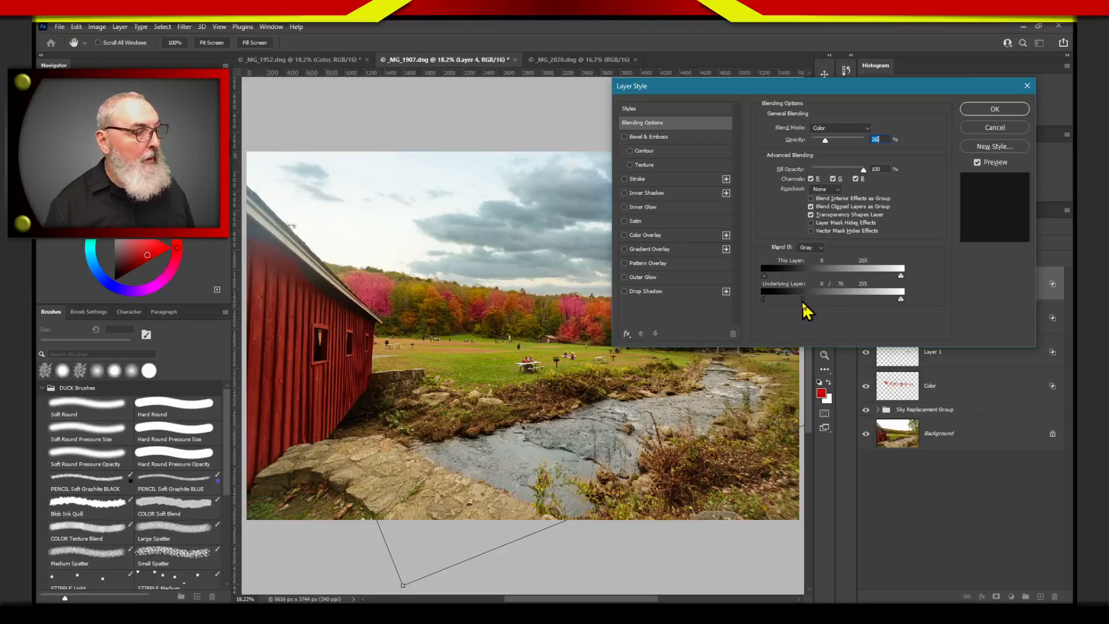
left_click(1008, 111)
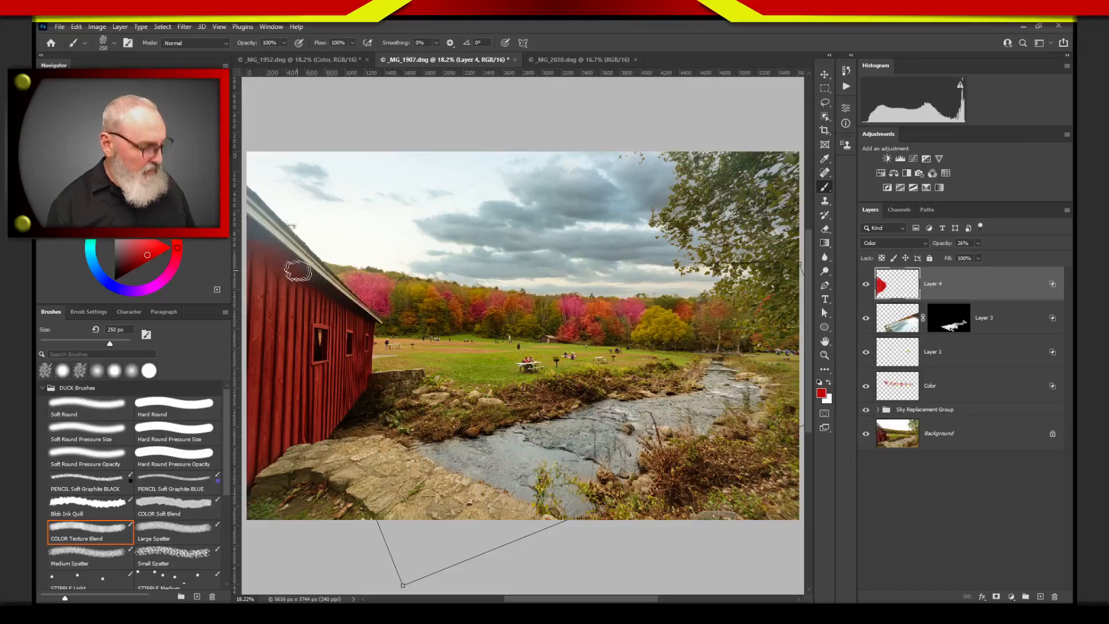
- Erase the red overspill along the barn's roof edge with a soft round eraser enlarged to 500 px
key("e")
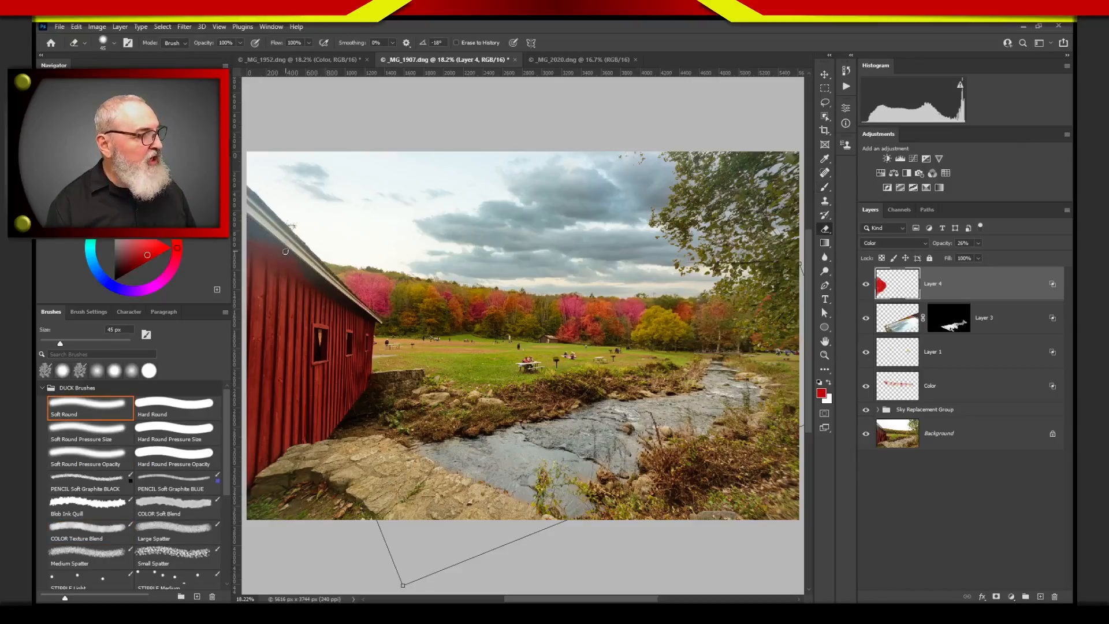
key("bracketright")
key("bracketright")
key("bracketright")
key("bracketright")
key("bracketright")
key("bracketright")
key("bracketright")
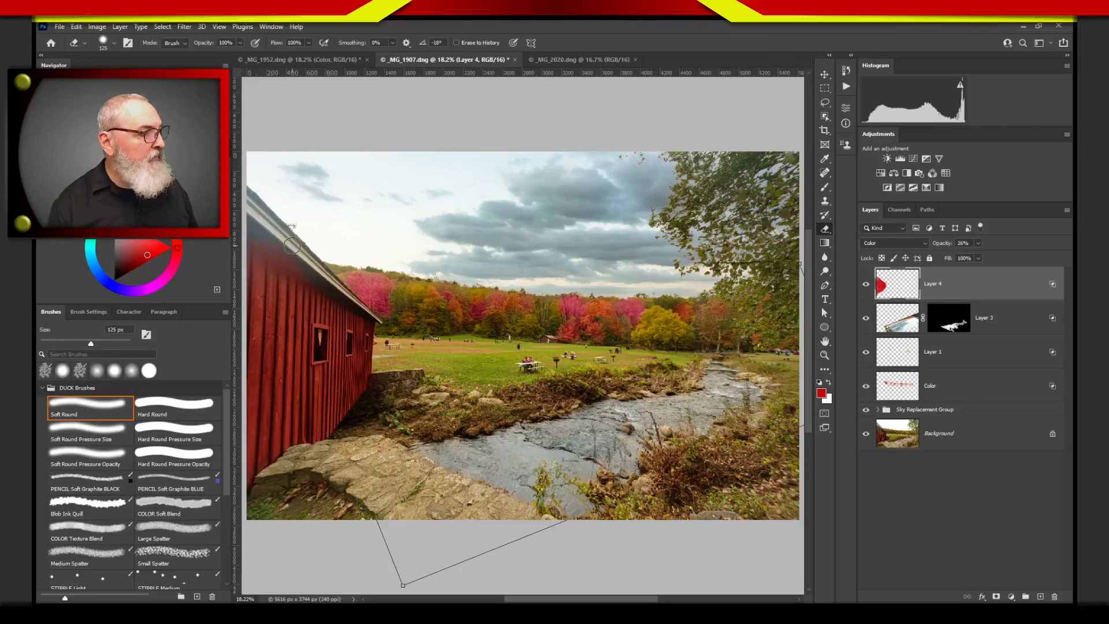
key("shift+bracketright")
key("shift+bracketright")
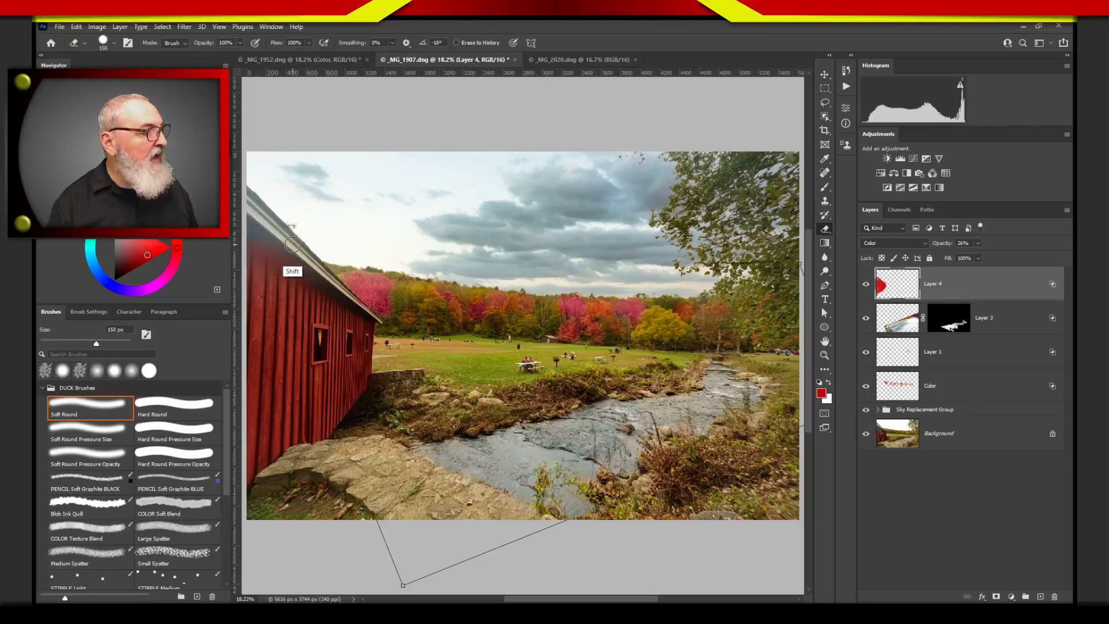
key("shift+bracketleft")
key("shift+bracketleft")
key("shift+bracketleft")
key("shift+bracketleft")
key("bracketright")
key("bracketright")
key("bracketright")
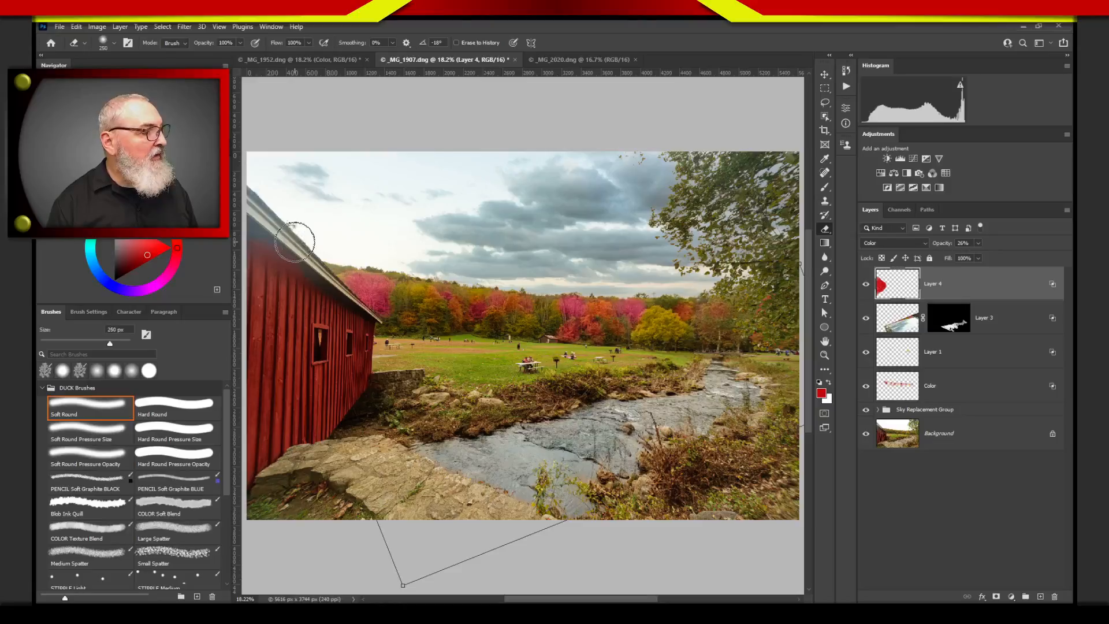
key("bracketleft")
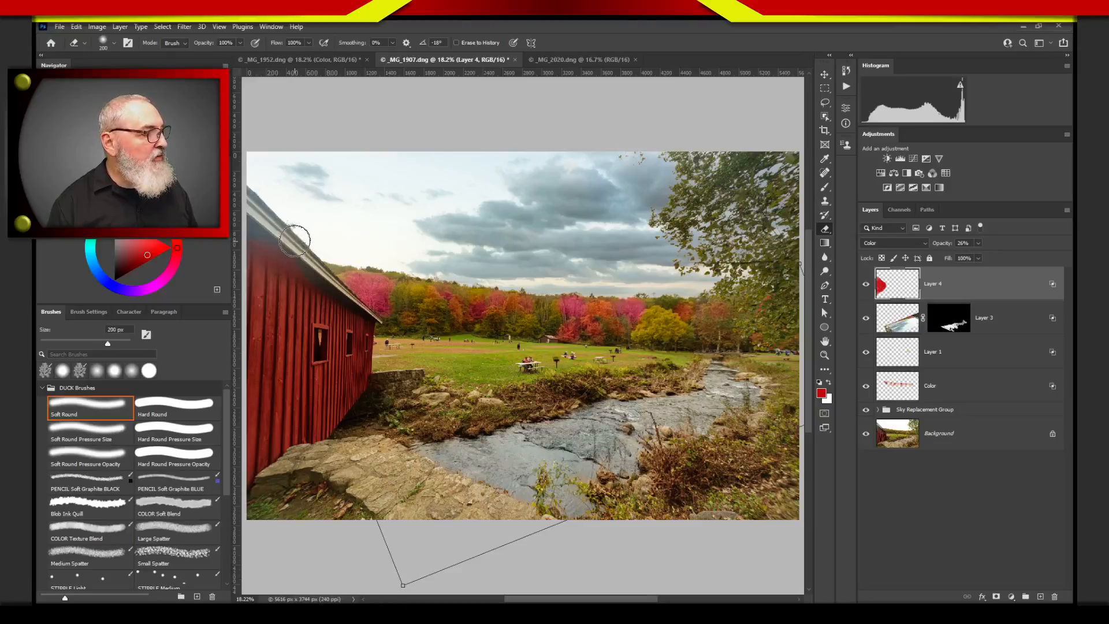
key("bracketright")
key("bracketright")
key("bracketright")
key("bracketright")
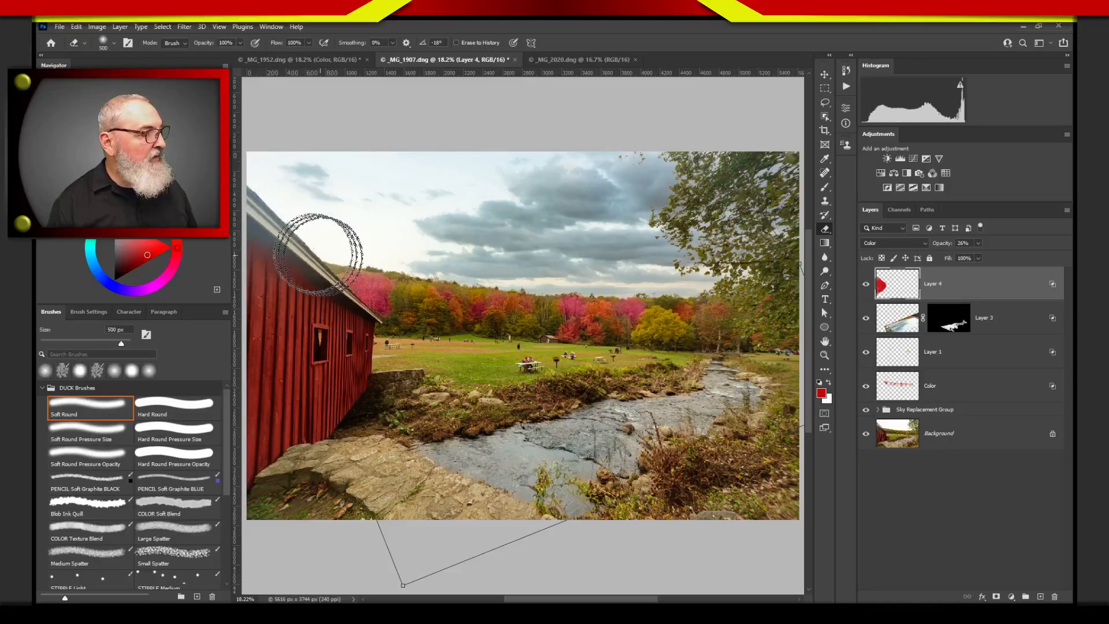
mouse_move(319, 255)
left_mouse_down()
mouse_move(269, 232)
mouse_move(382, 283)
mouse_move(280, 227)
mouse_move(242, 195)
mouse_move(325, 246)
mouse_move(243, 189)
mouse_move(317, 246)
left_mouse_up()
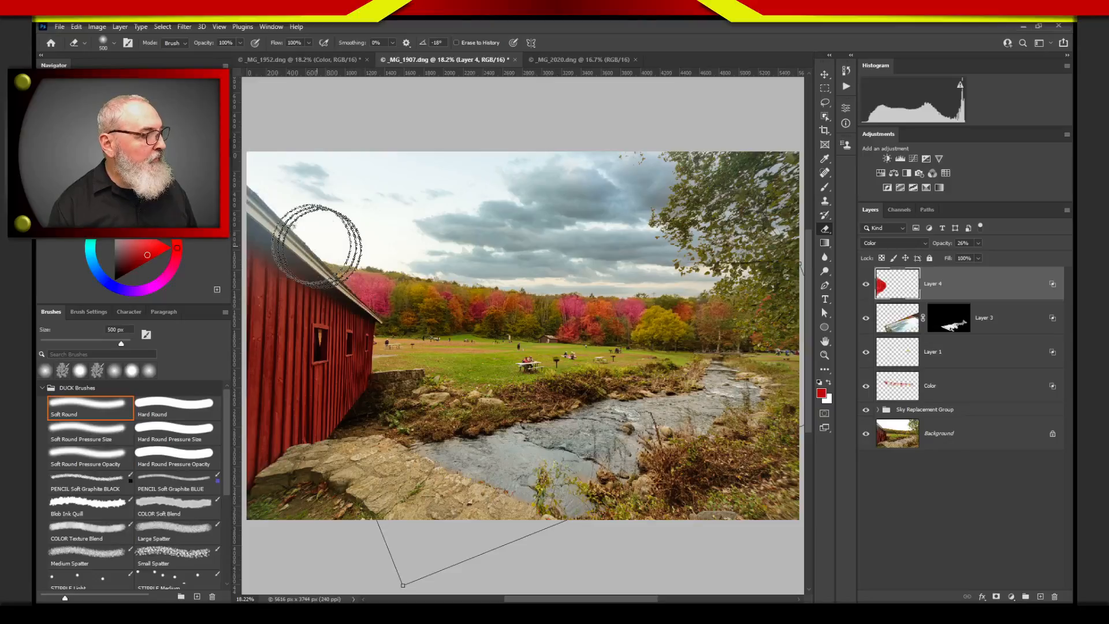
- Compare the barn with and without its red layer, lower that layer's opacity to 16%, and return to the brush
left_click(866, 286)
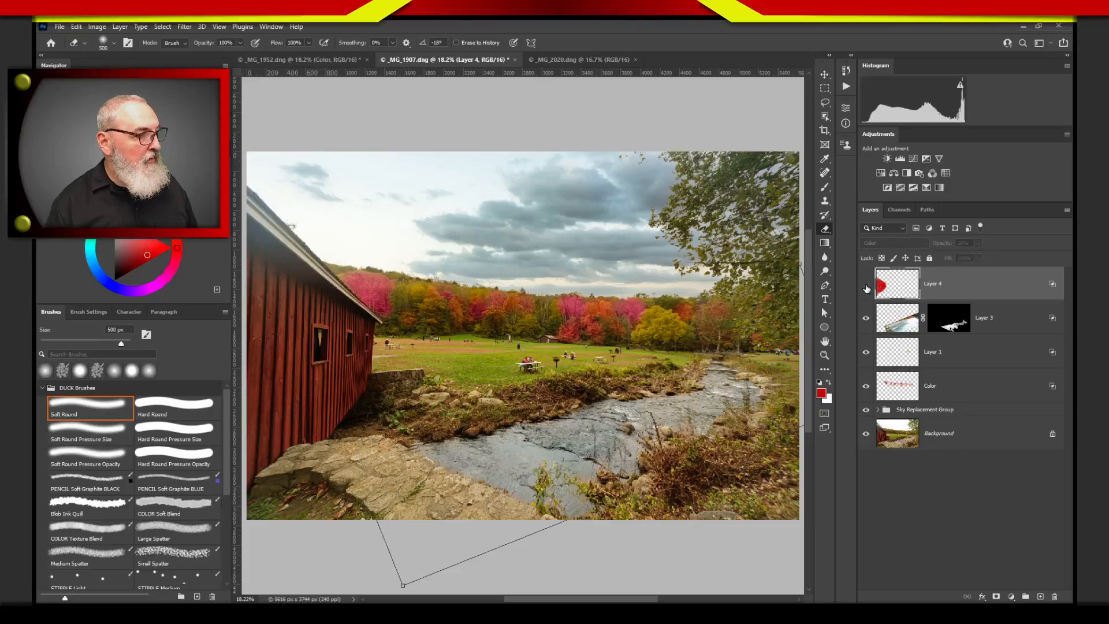
left_click(866, 286)
left_click(866, 286)
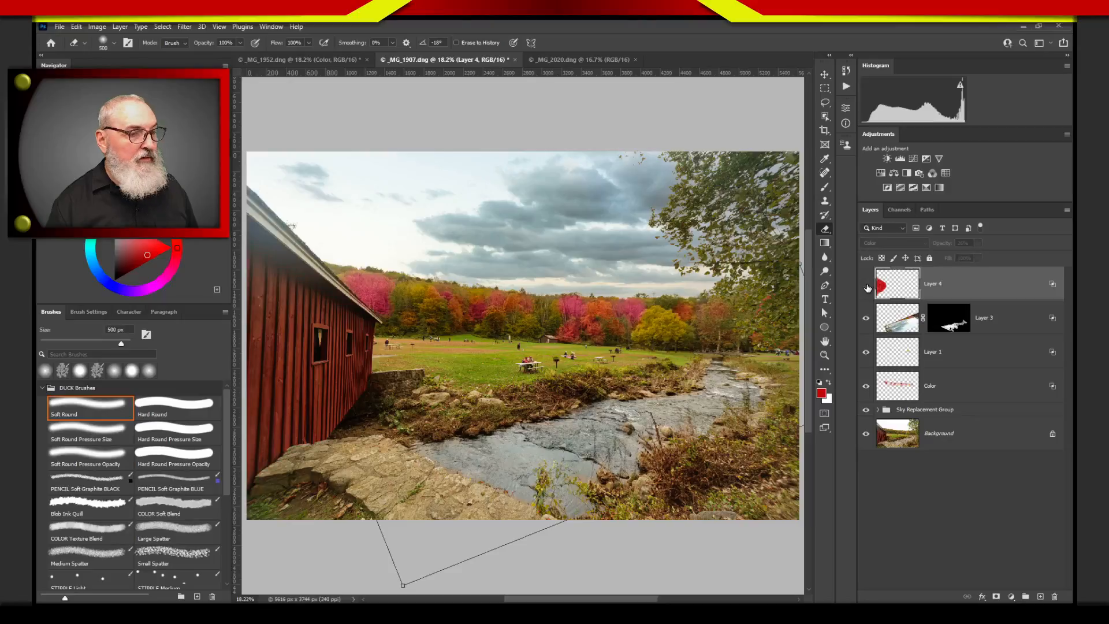
left_click(867, 286)
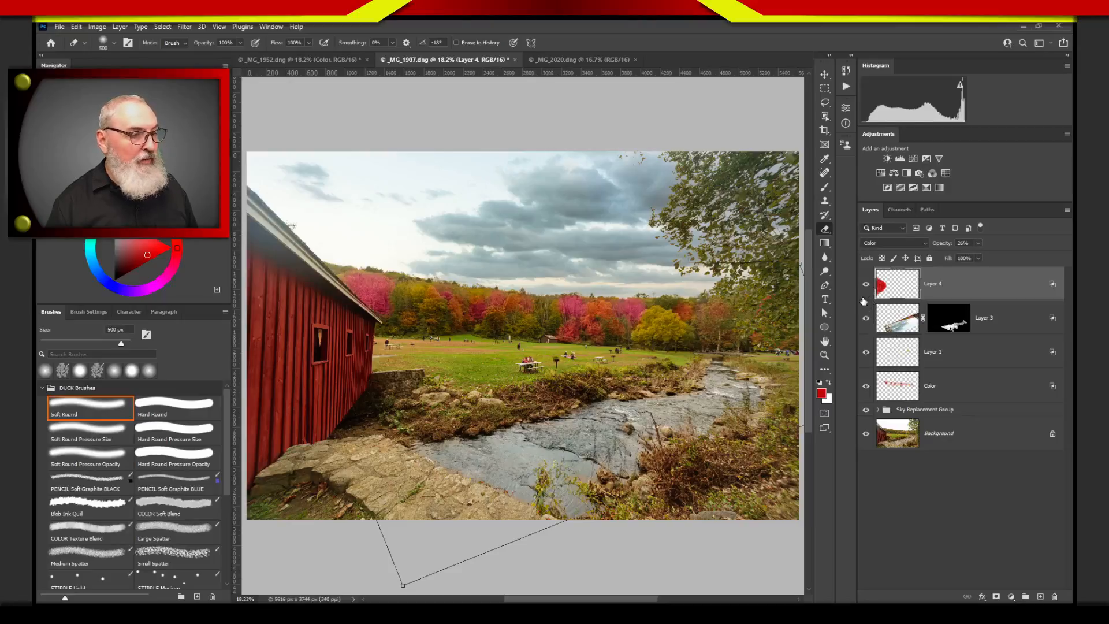
left_click_drag(949, 244, 942, 245)
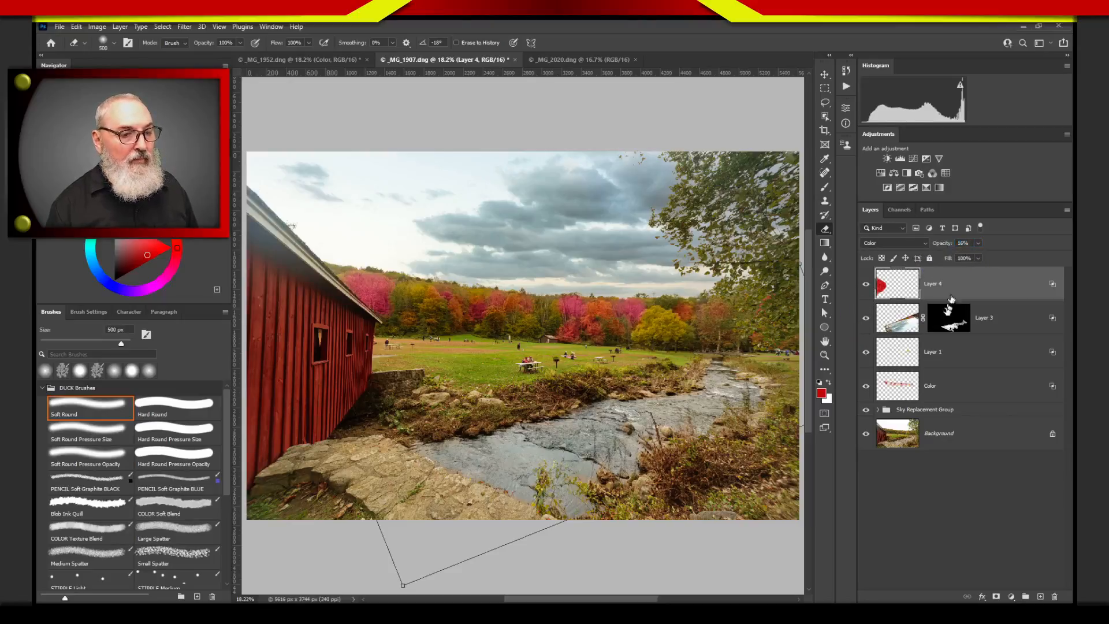
left_click(930, 501)
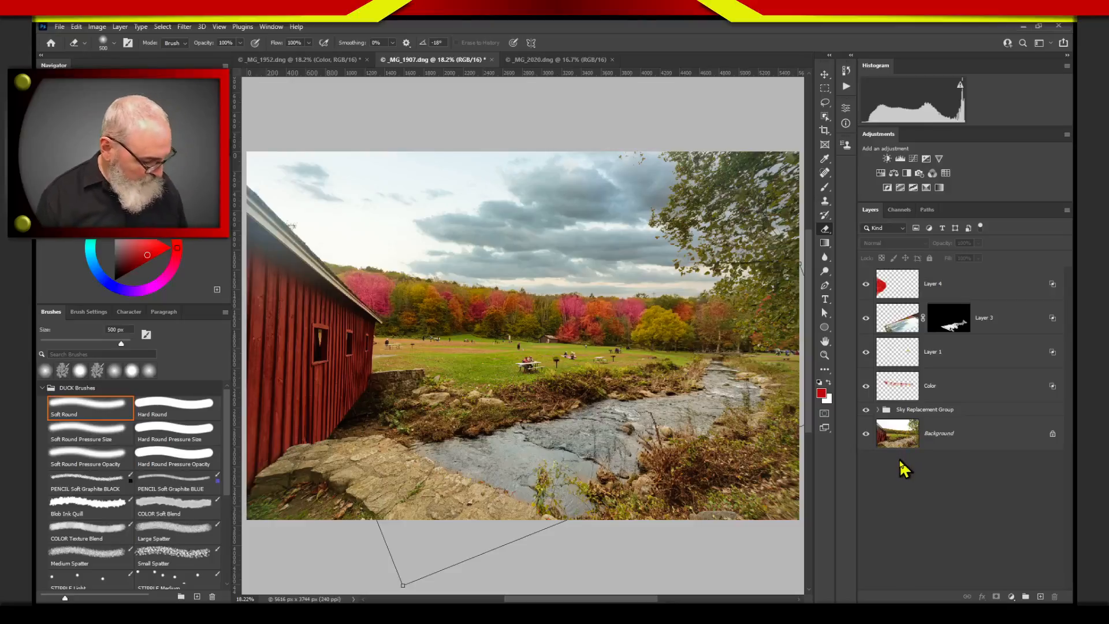
key("b")
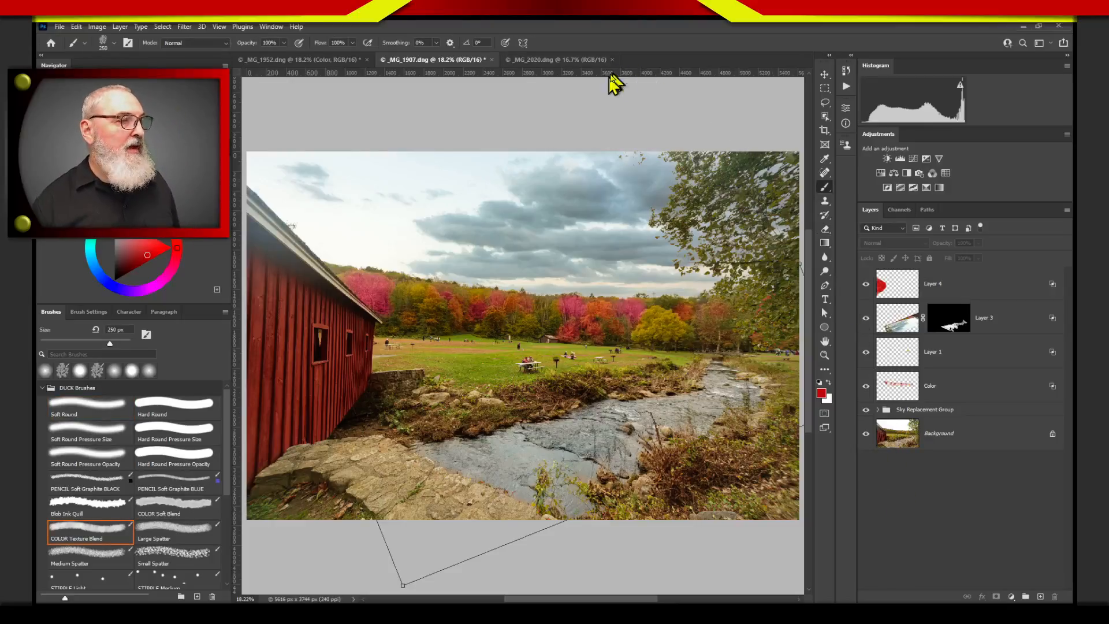
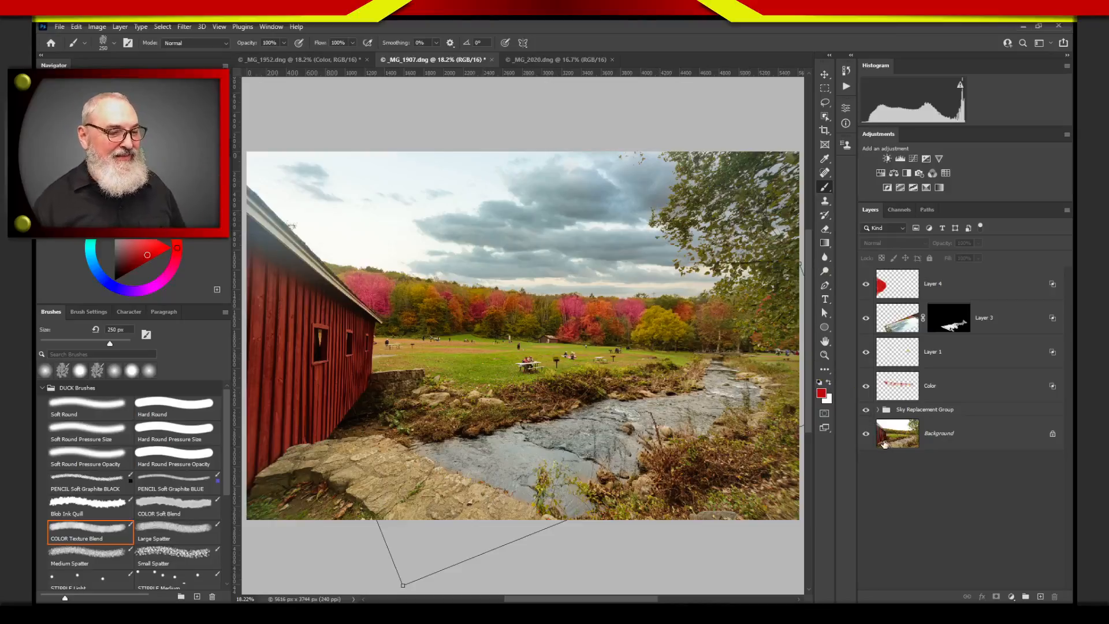
- Compare the original background photo alone with the full edited layer stack, leaving all layers visible
left_click(866, 434)
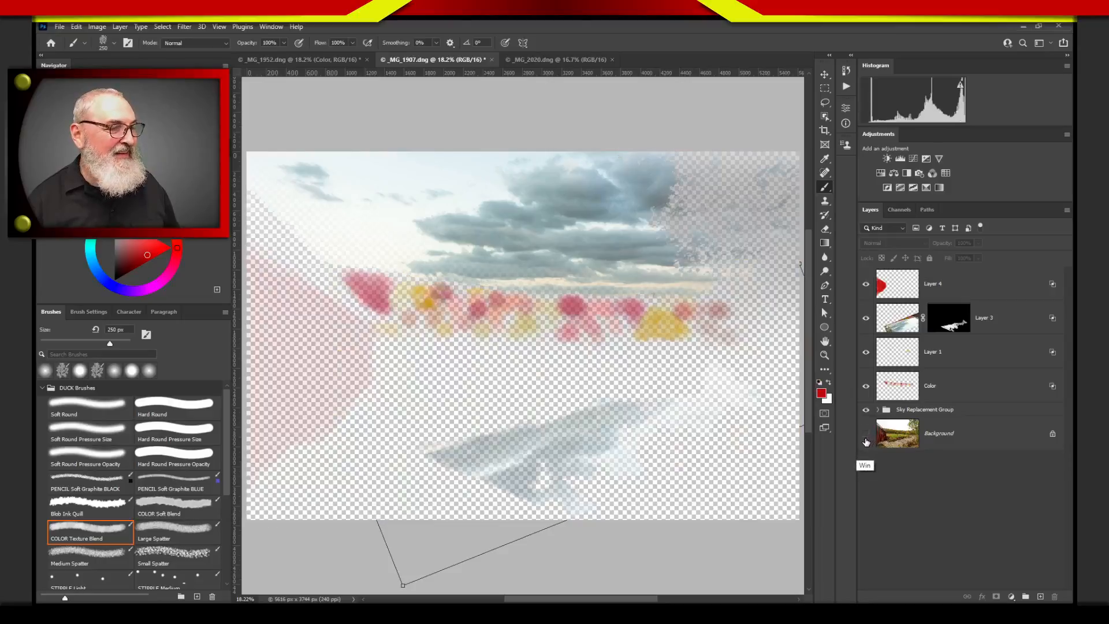
left_click(866, 434)
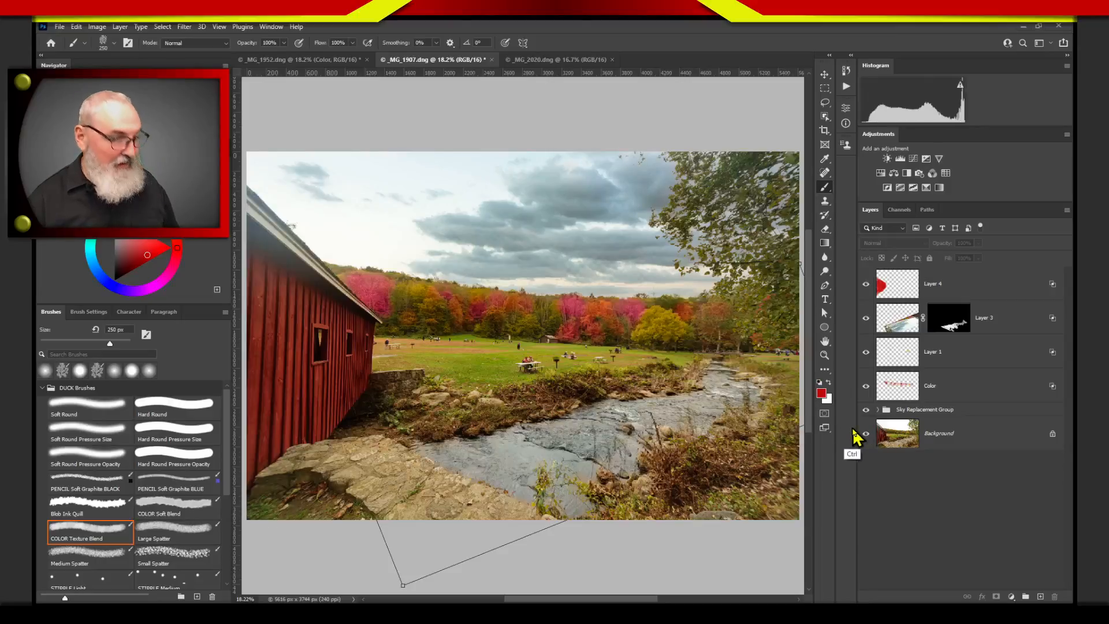
left_click(865, 434)
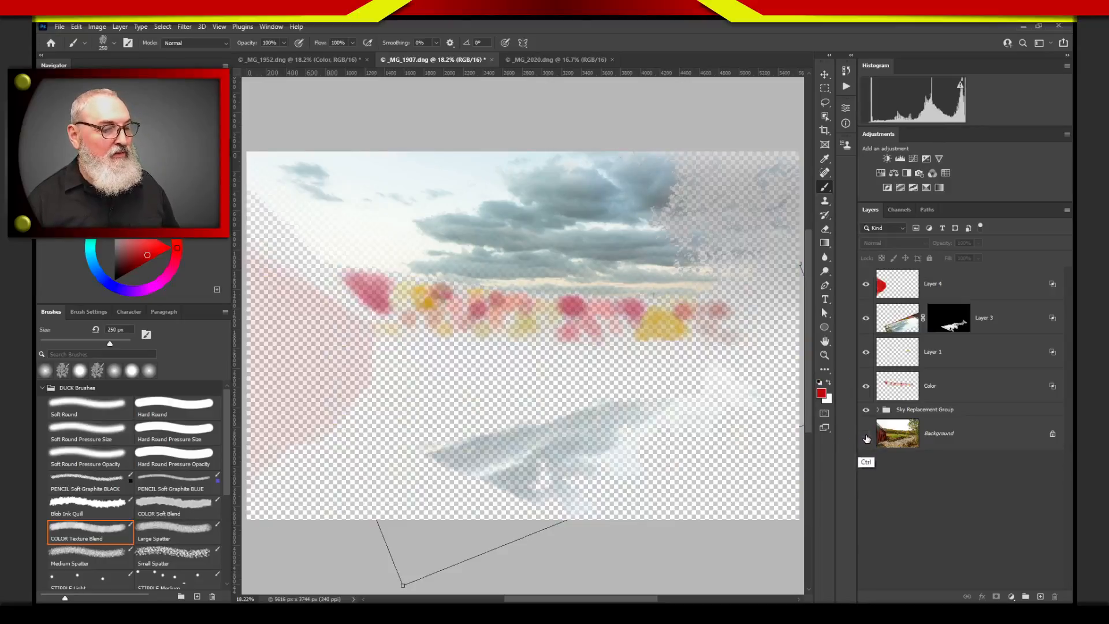
left_click(866, 434)
left_click(866, 435)
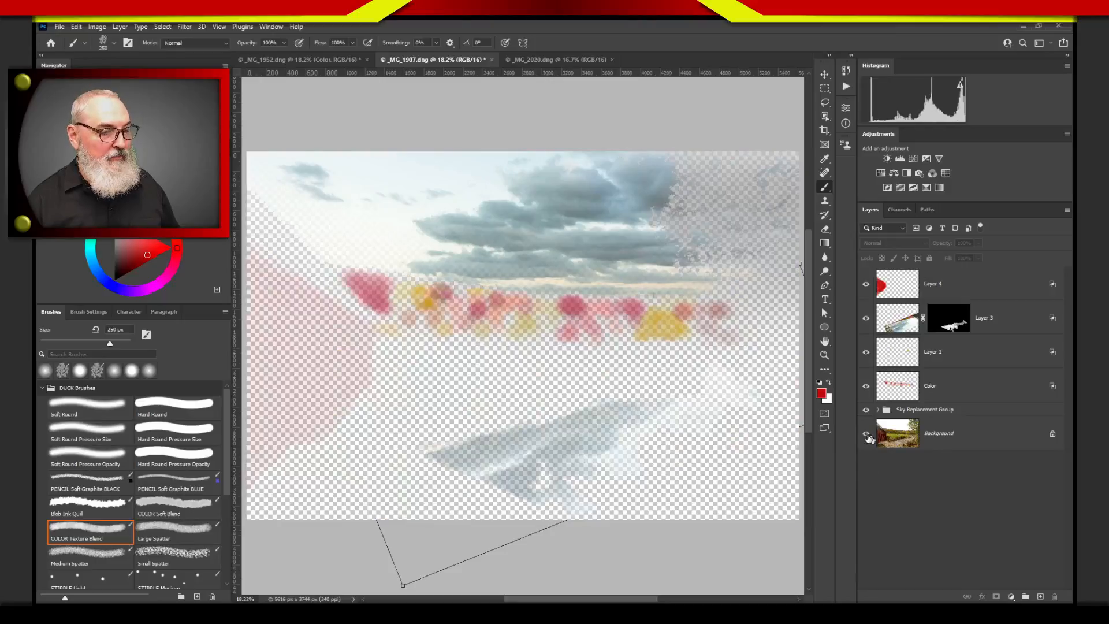
left_click(865, 437)
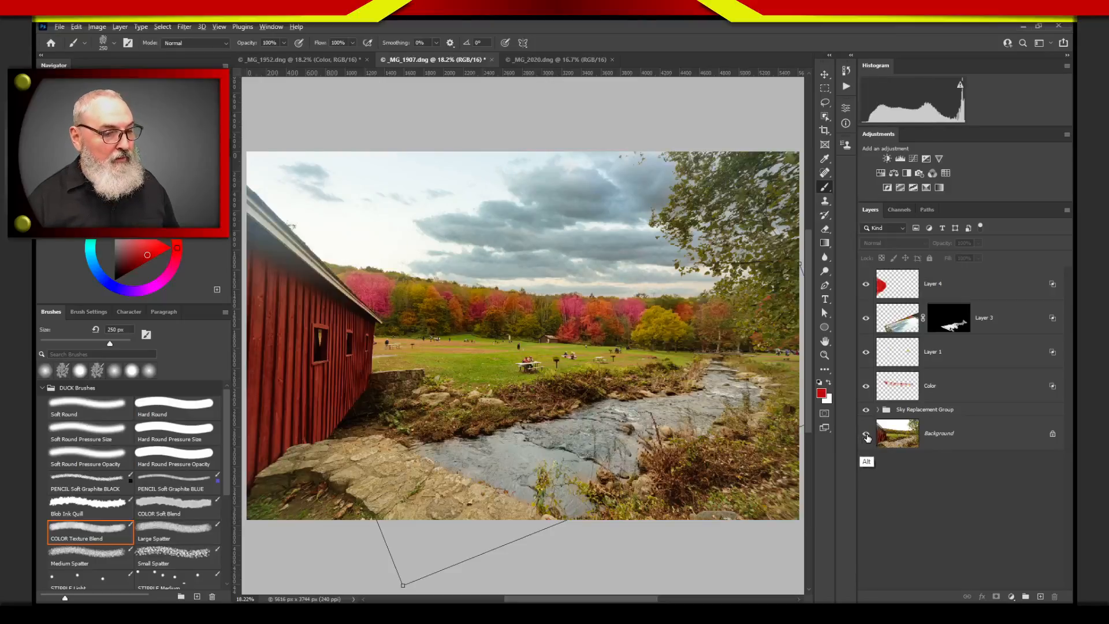
left_click(866, 437, "alt")
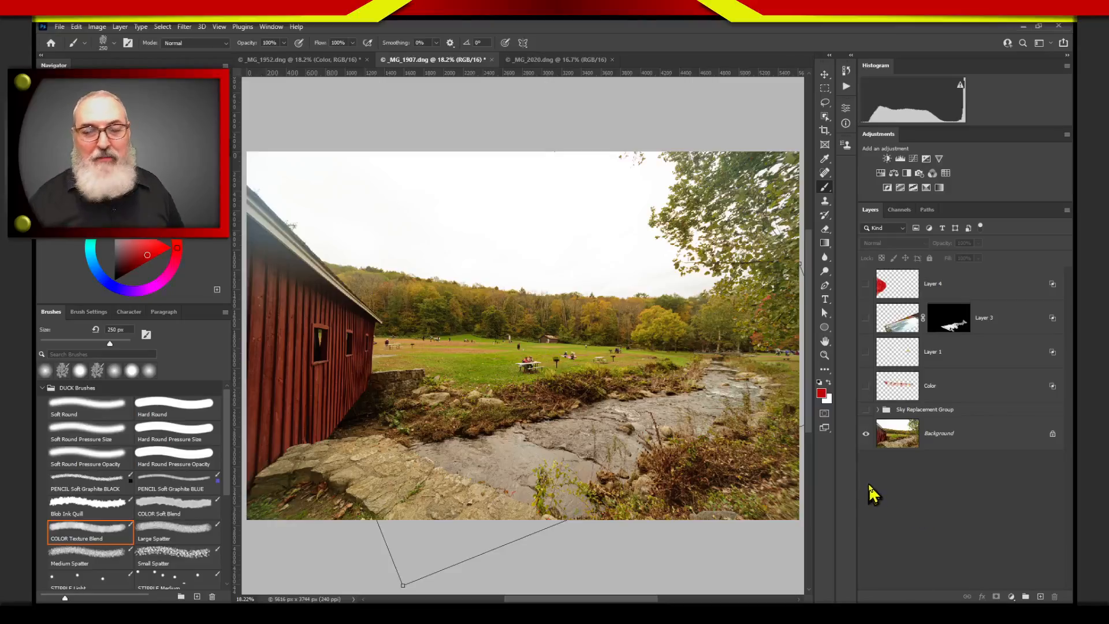
left_click(866, 434, "alt")
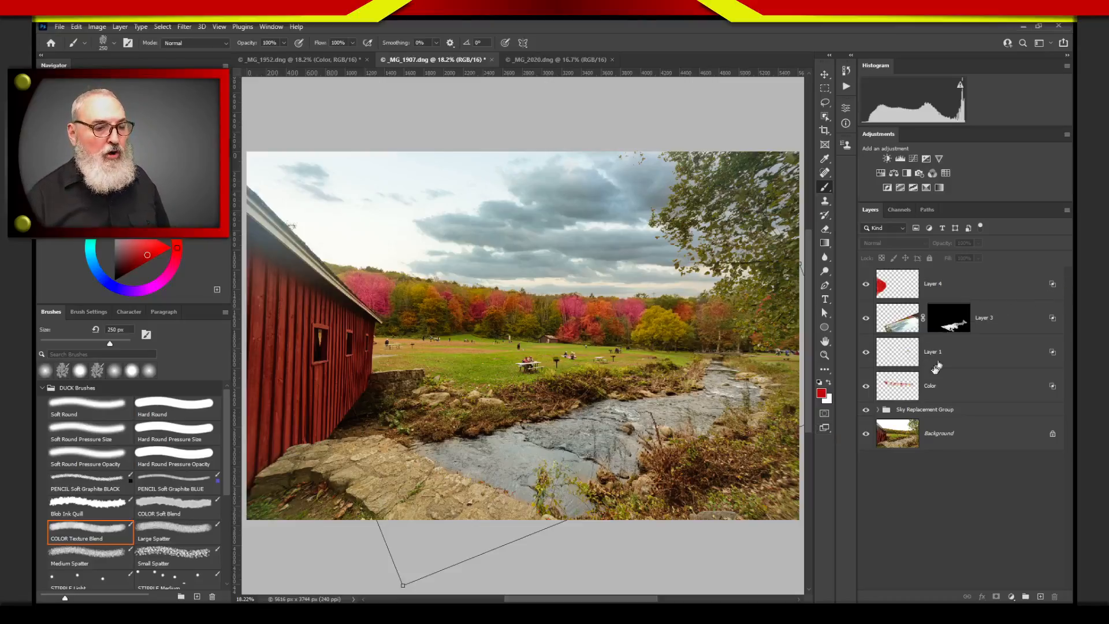
- Select the Color layer, sample a red from the distant treeline, shift it towards crimson, and reduce the brush to 125 px
left_click(922, 381)
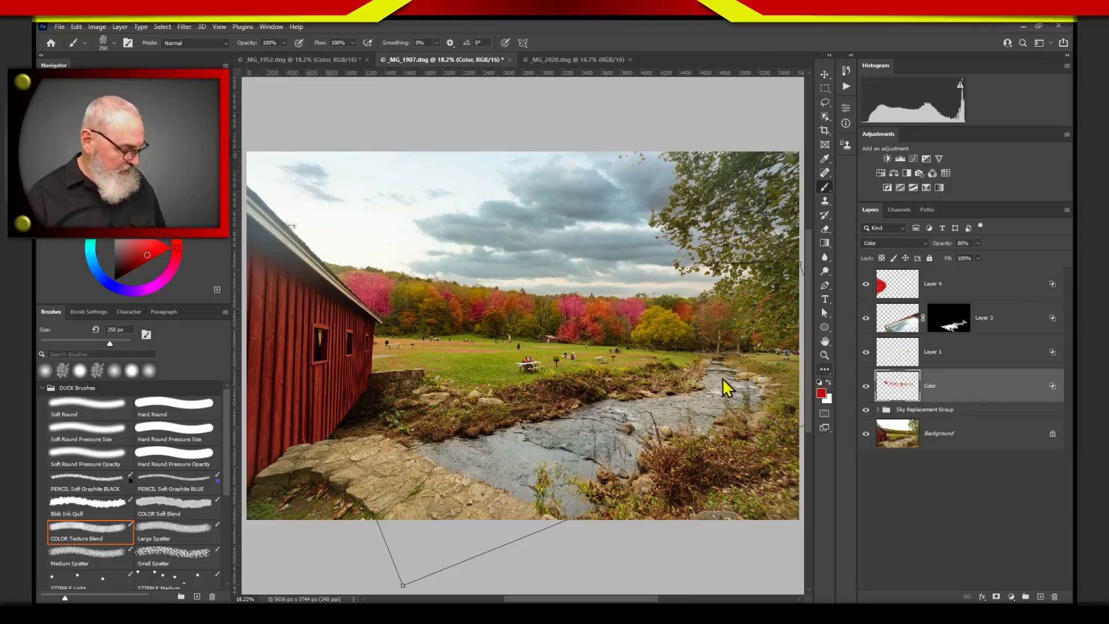
left_click(638, 310, "alt")
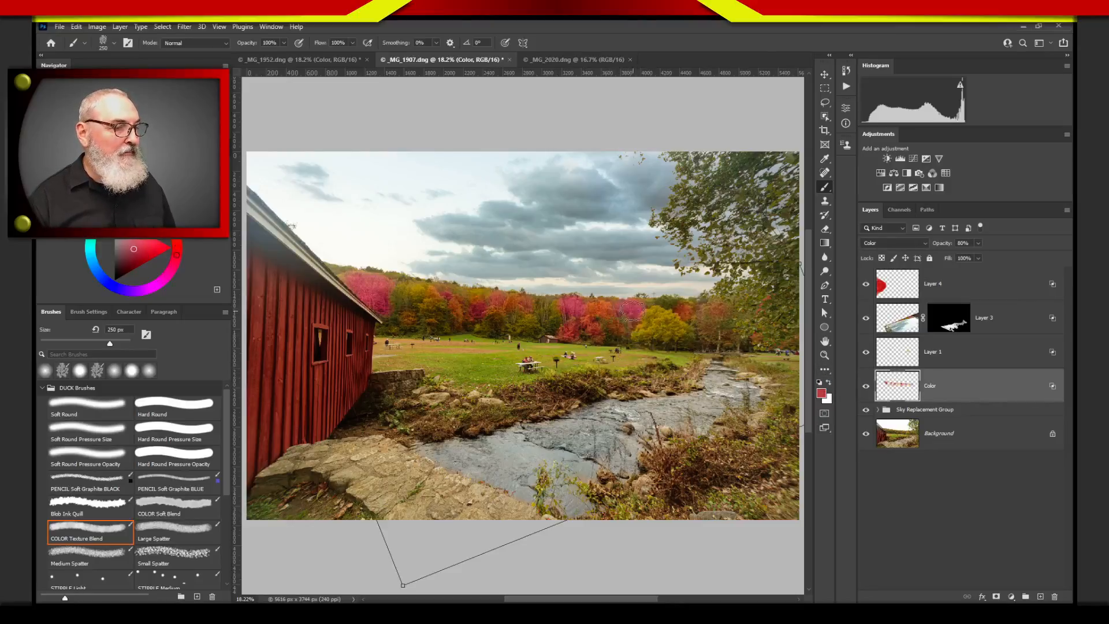
key("bracketleft")
key("bracketleft")
key("bracketleft")
key("bracketleft")
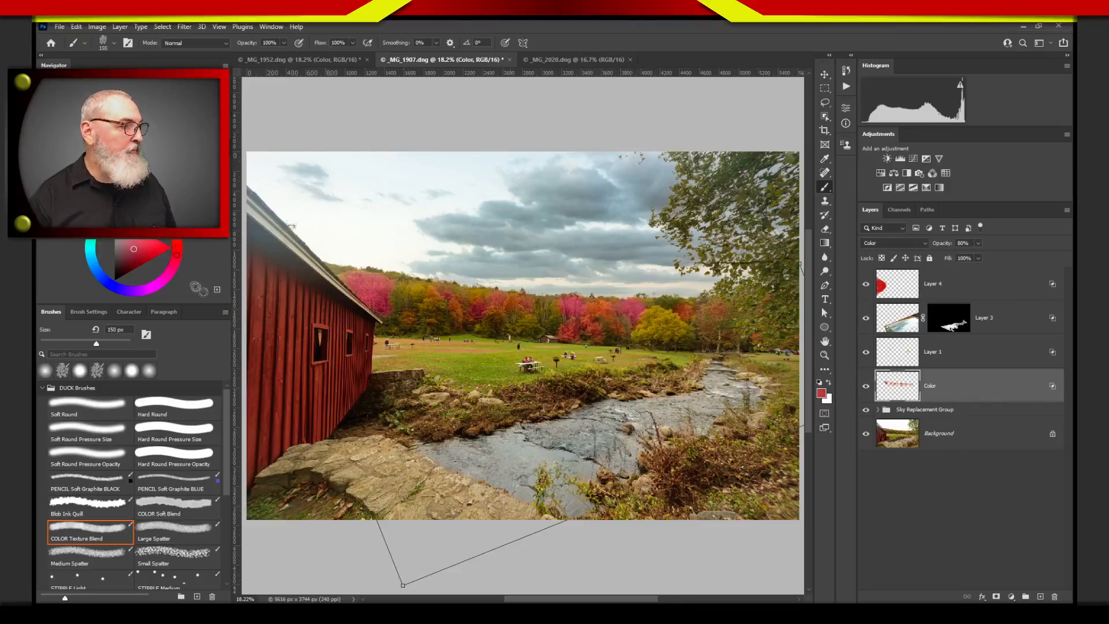
left_click(141, 258)
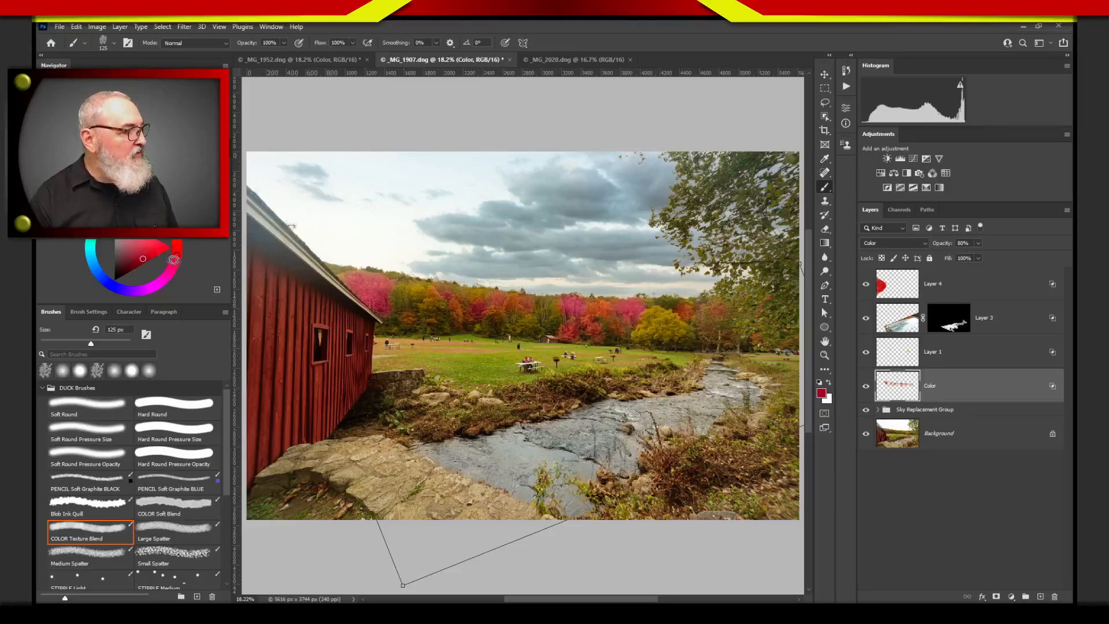
left_click(136, 255)
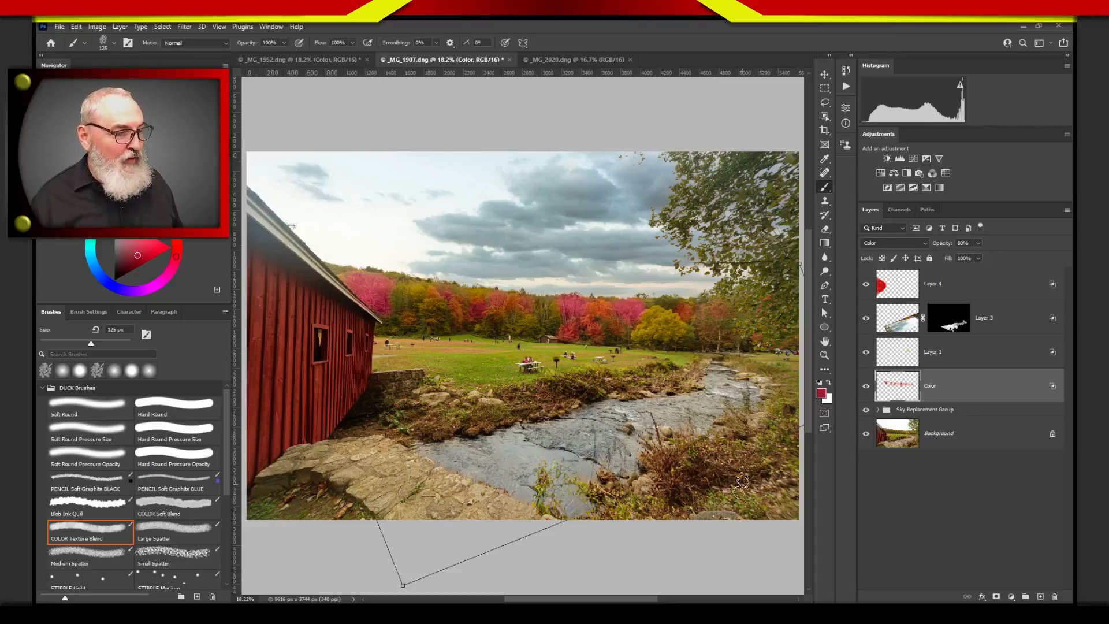
- Add an empty layer directly above Layer 1
left_click(908, 287)
left_click(912, 358)
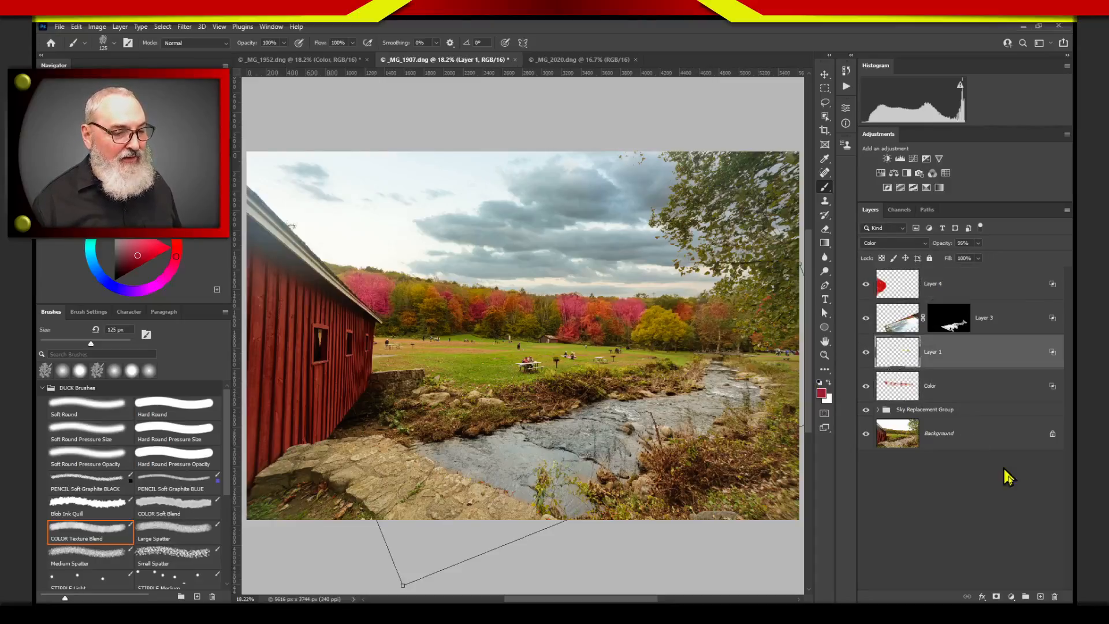
left_click(1040, 596)
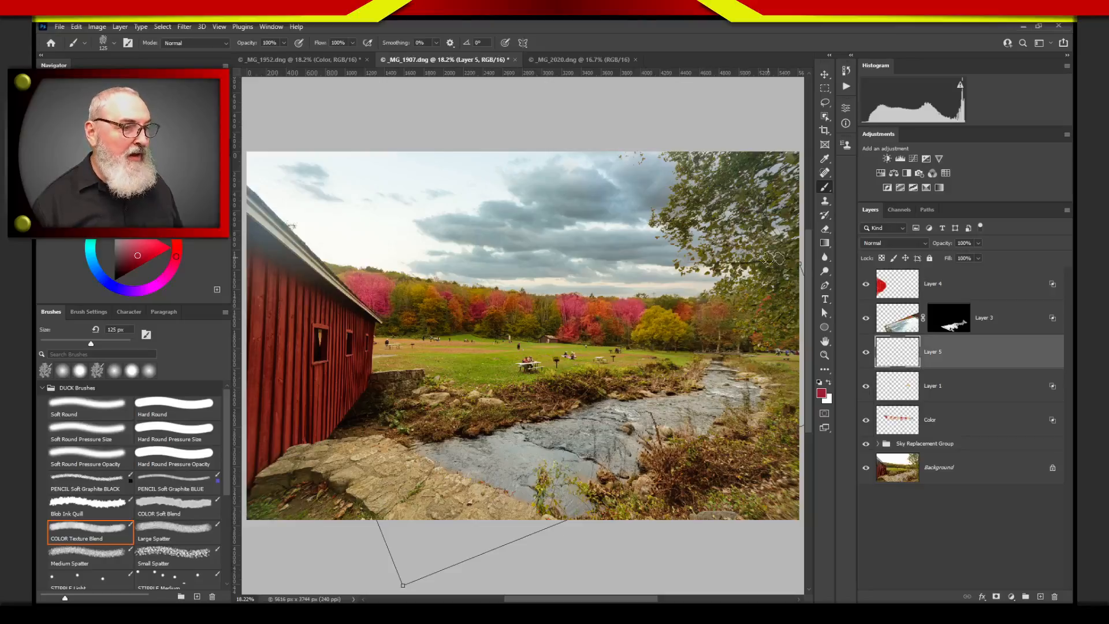
- Sample a green from the overhanging tree, make it more vivid, and paint the bushes beside the stream on Layer 5, enlarging the brush to 500 px
left_click(743, 162, "alt")
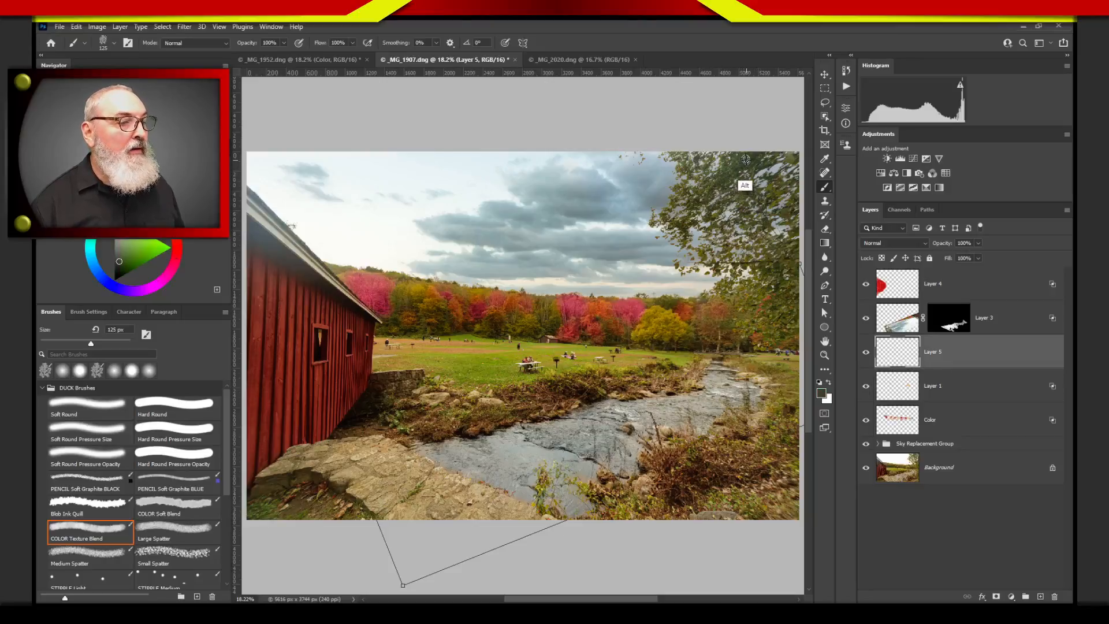
left_click(140, 260)
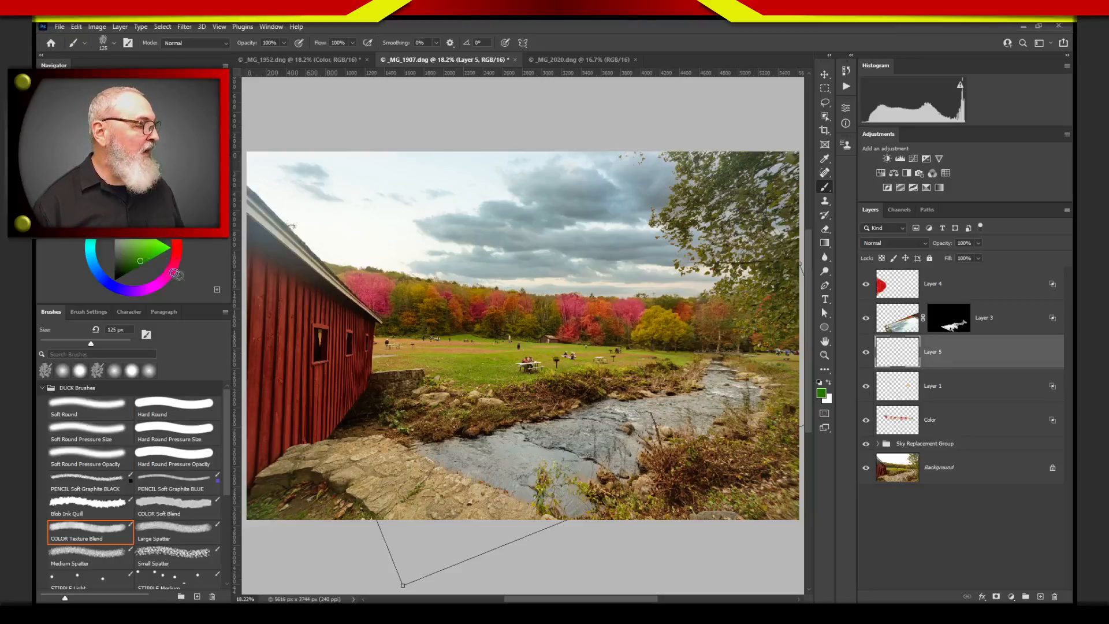
mouse_move(709, 448)
left_mouse_down()
mouse_move(675, 455)
mouse_move(692, 482)
mouse_move(744, 505)
mouse_move(750, 474)
mouse_move(684, 493)
mouse_move(752, 454)
mouse_move(757, 499)
left_mouse_up()
key("bracketright")
key("bracketright")
key("bracketright")
key("bracketright")
key("bracketright")
key("bracketright")
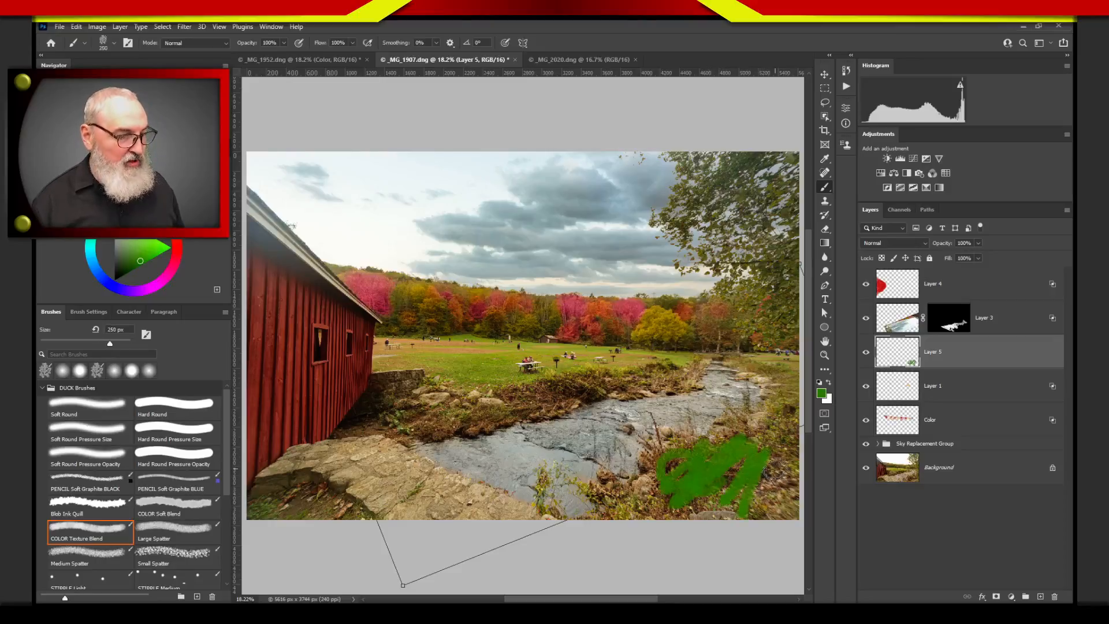
mouse_move(785, 434)
left_mouse_down()
mouse_move(770, 472)
mouse_move(727, 507)
mouse_move(635, 509)
mouse_move(696, 498)
left_mouse_up()
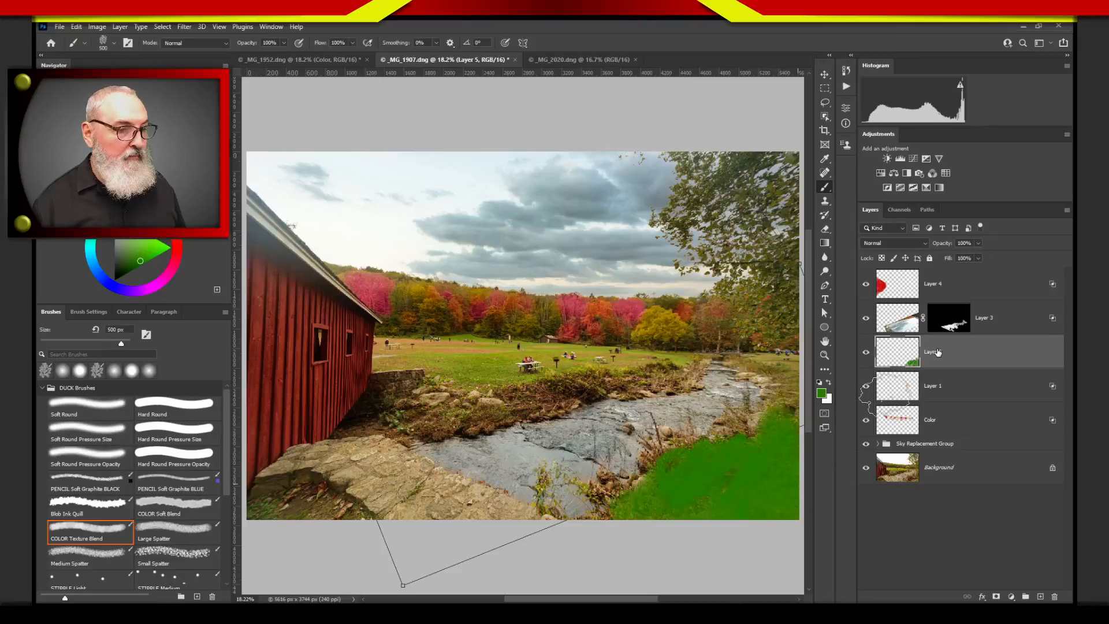
- Set Layer 5's blend mode to Color and apply Hue/Saturation with hue -11, saturation -27 and lightness +18, returning to the brush
left_click(910, 243)
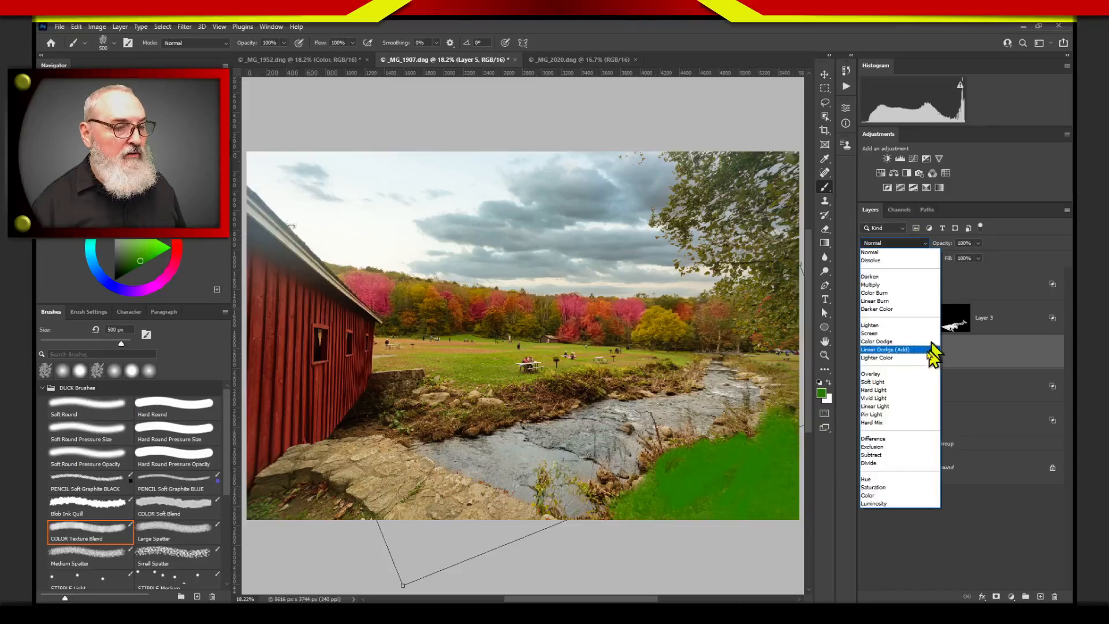
left_click(892, 496)
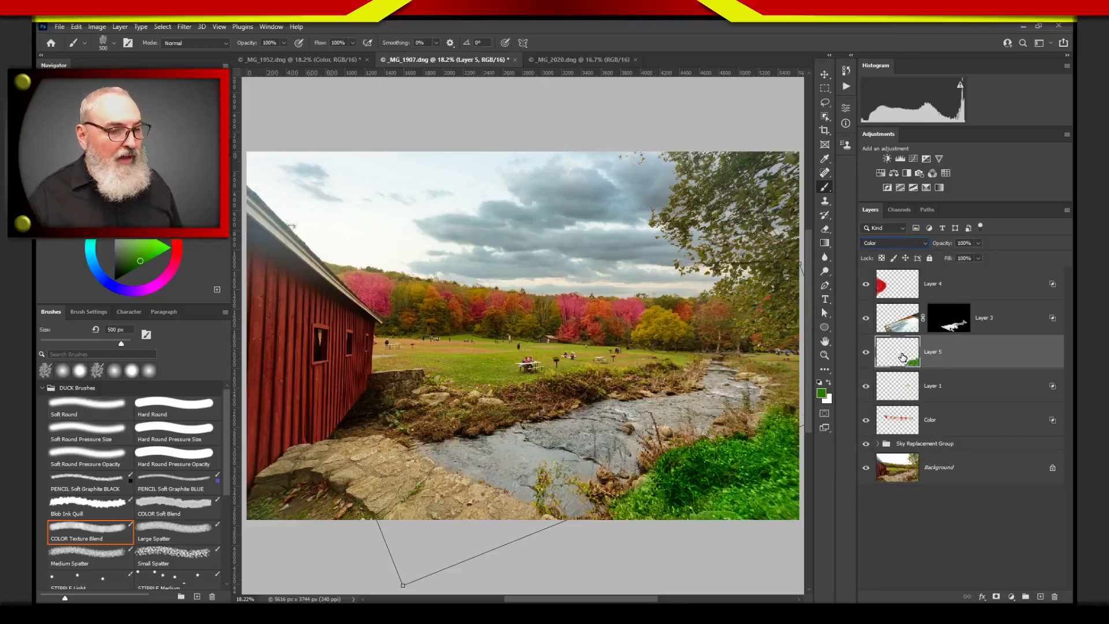
left_click(97, 26)
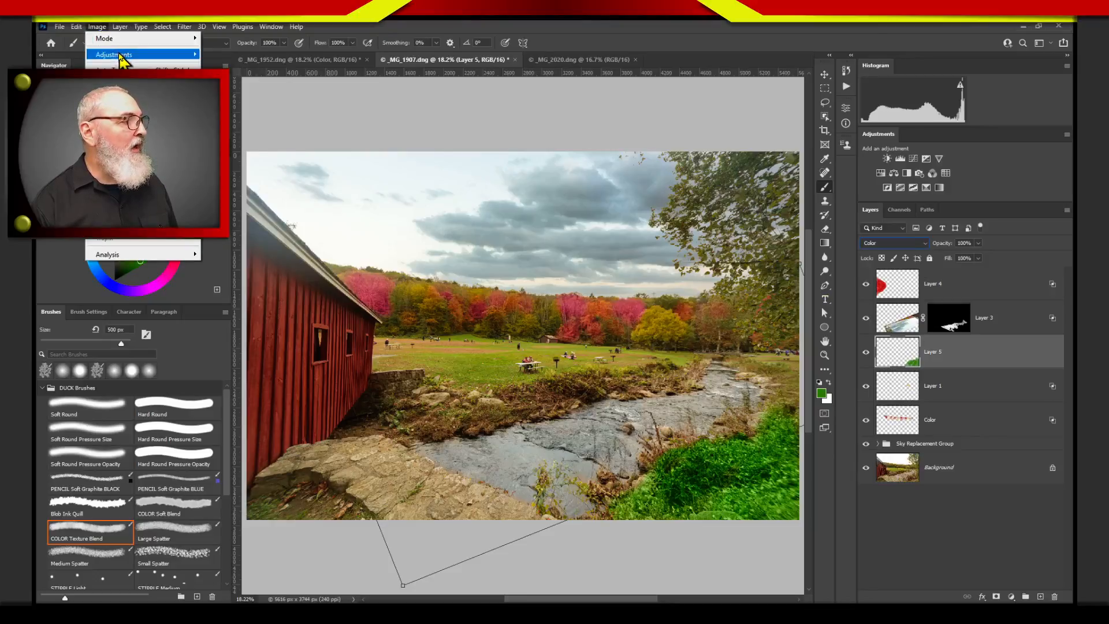
mouse_move(167, 55)
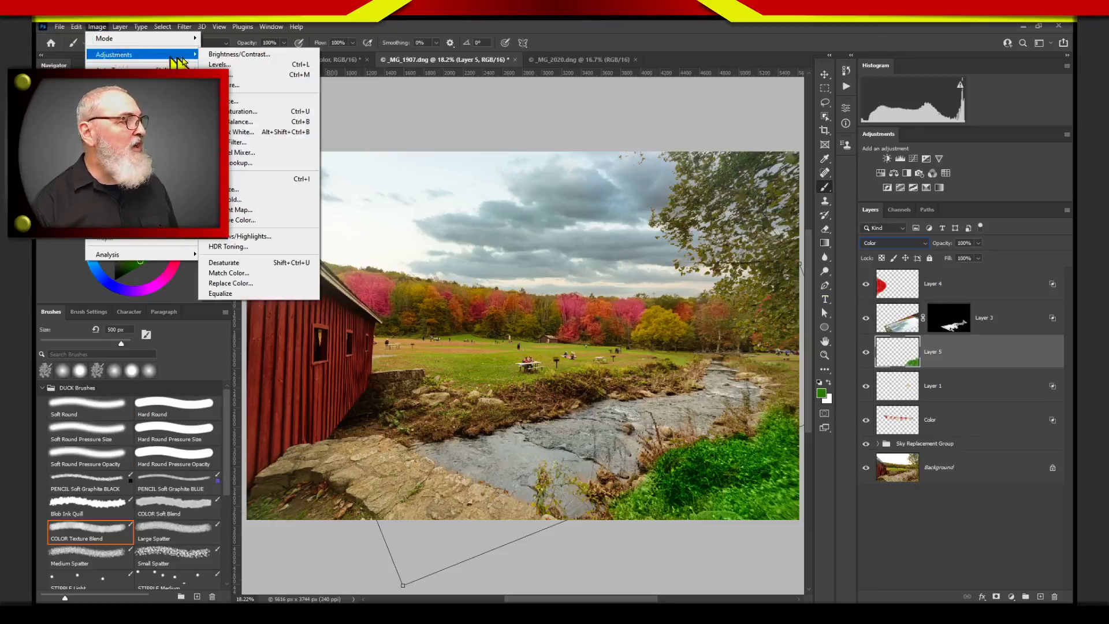
left_click(252, 113)
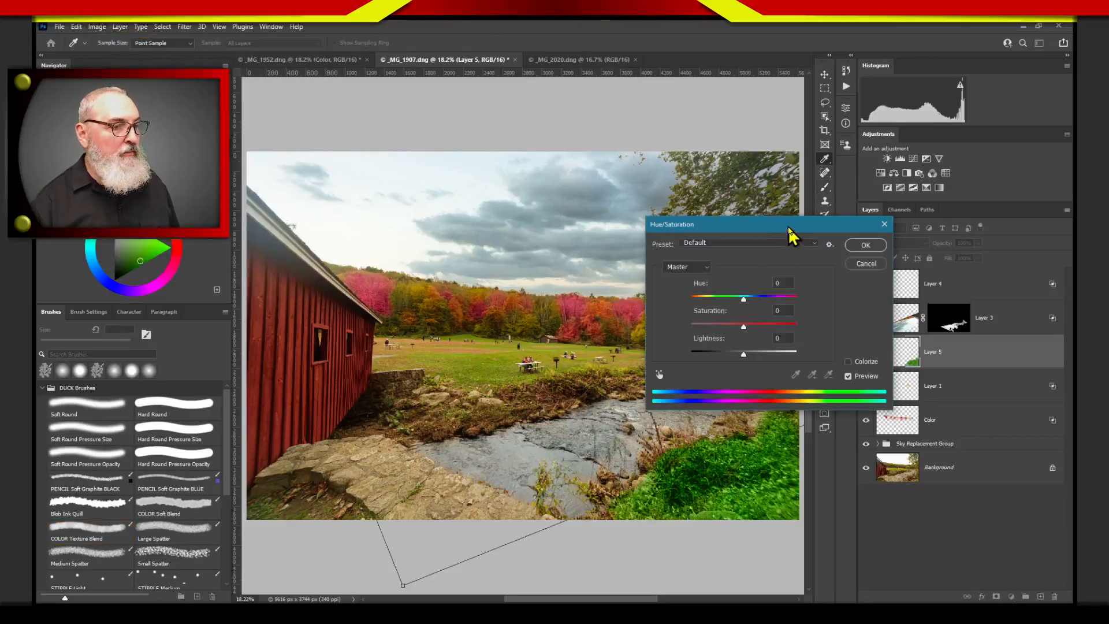
left_click_drag(789, 227, 597, 120)
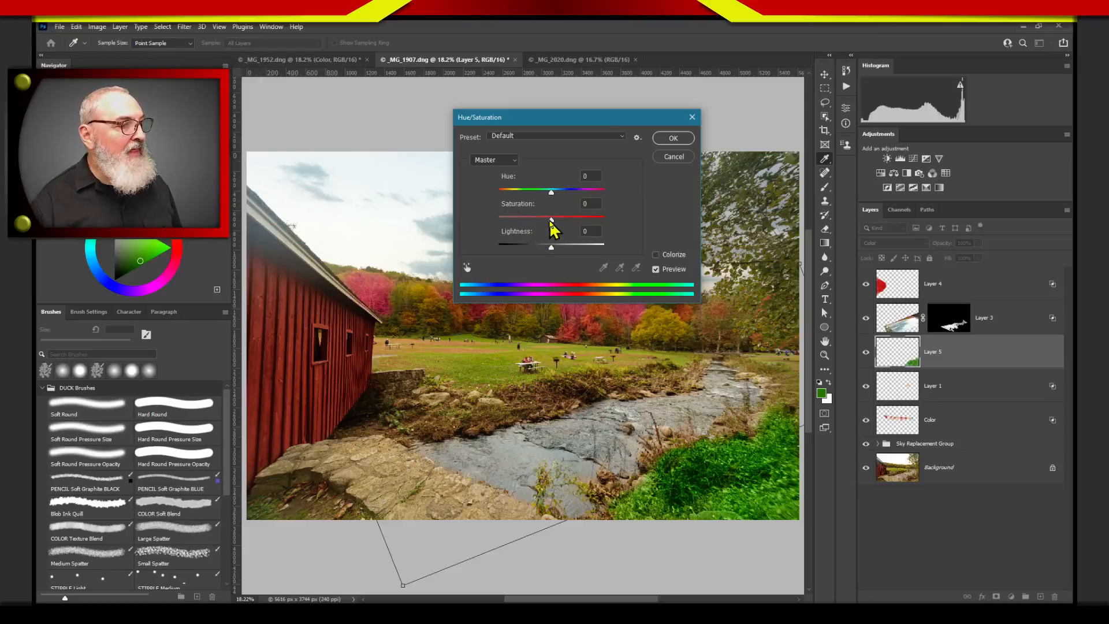
left_click(549, 193)
mouse_move(545, 195)
left_mouse_down()
mouse_move(532, 195)
mouse_move(567, 194)
mouse_move(542, 198)
left_mouse_up()
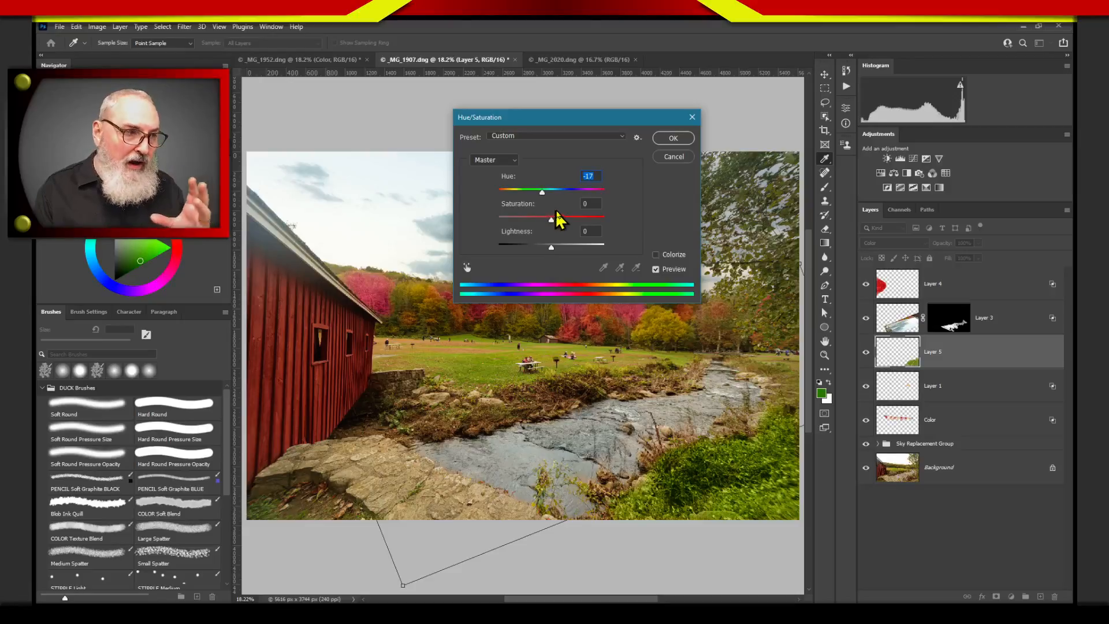
left_click_drag(544, 193, 563, 249)
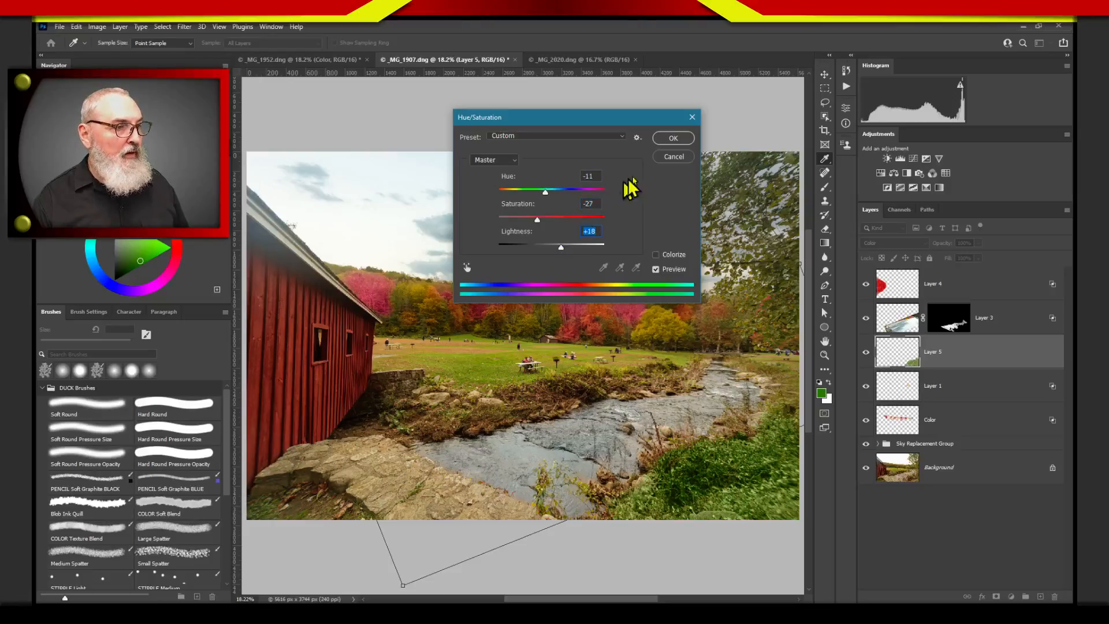
left_click(675, 140)
key("b")
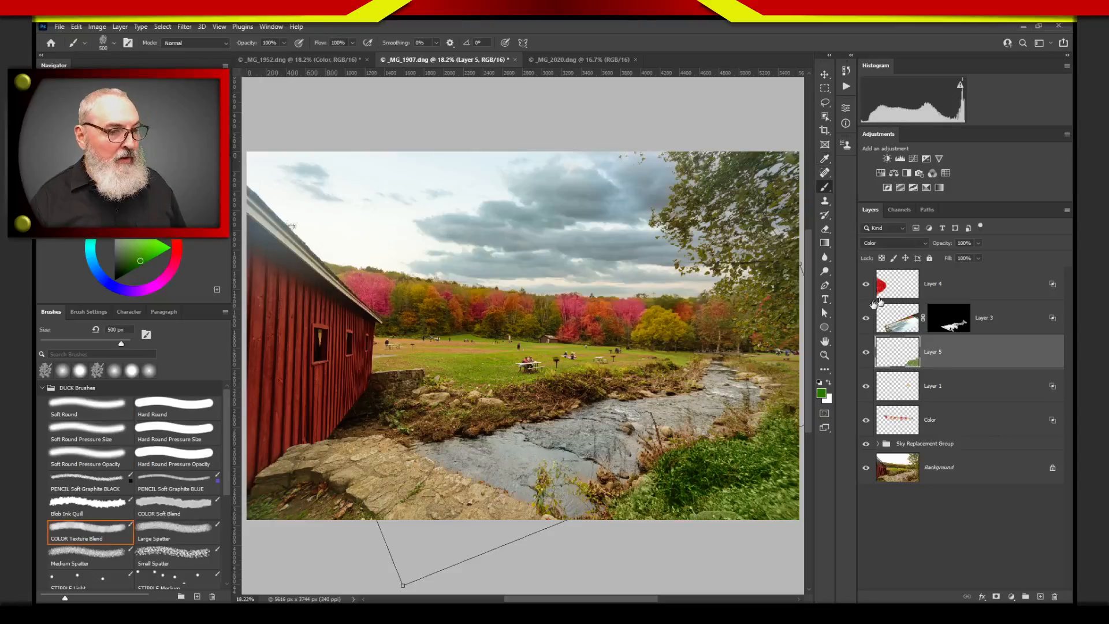
- Compare the streamside bushes with and without the green on Layer 5, leaving the layer visible
left_click(865, 353)
left_click(865, 353)
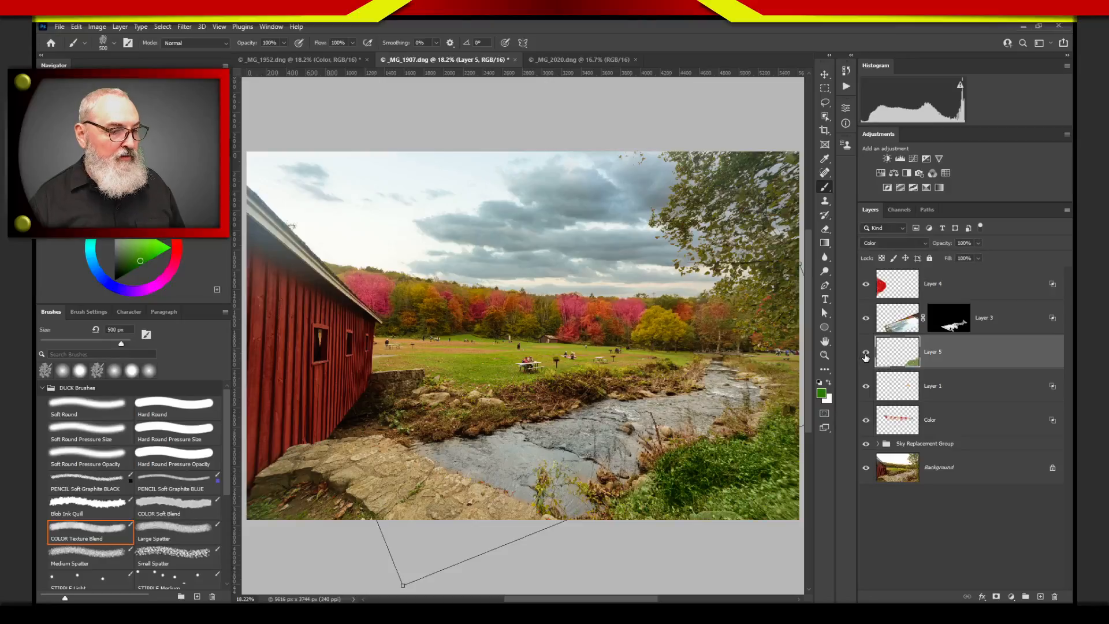
left_click(865, 354)
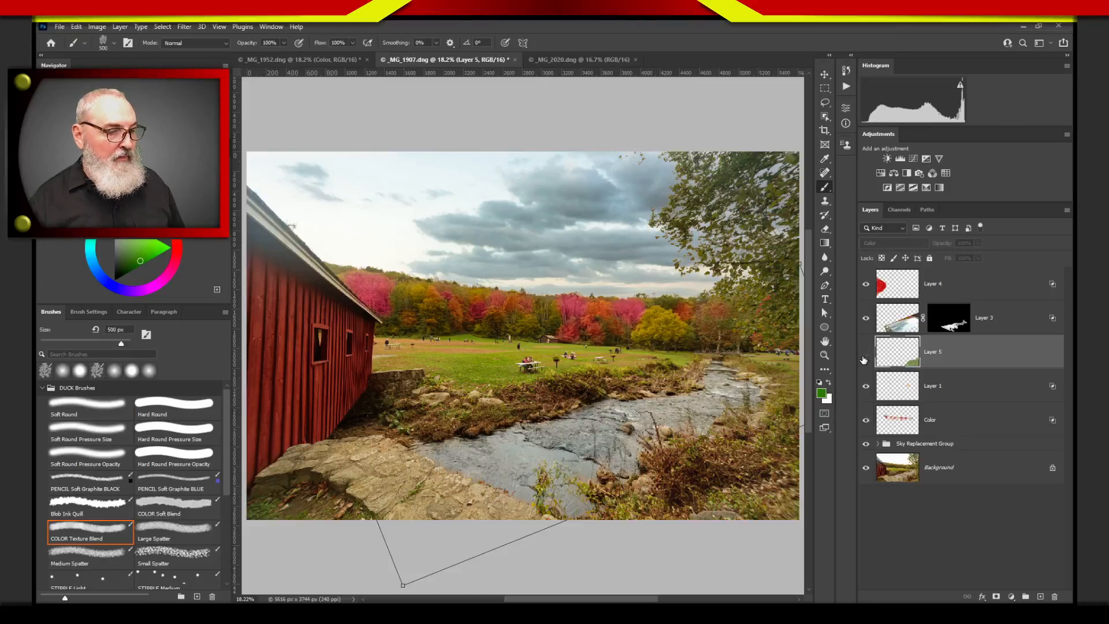
left_click(864, 356)
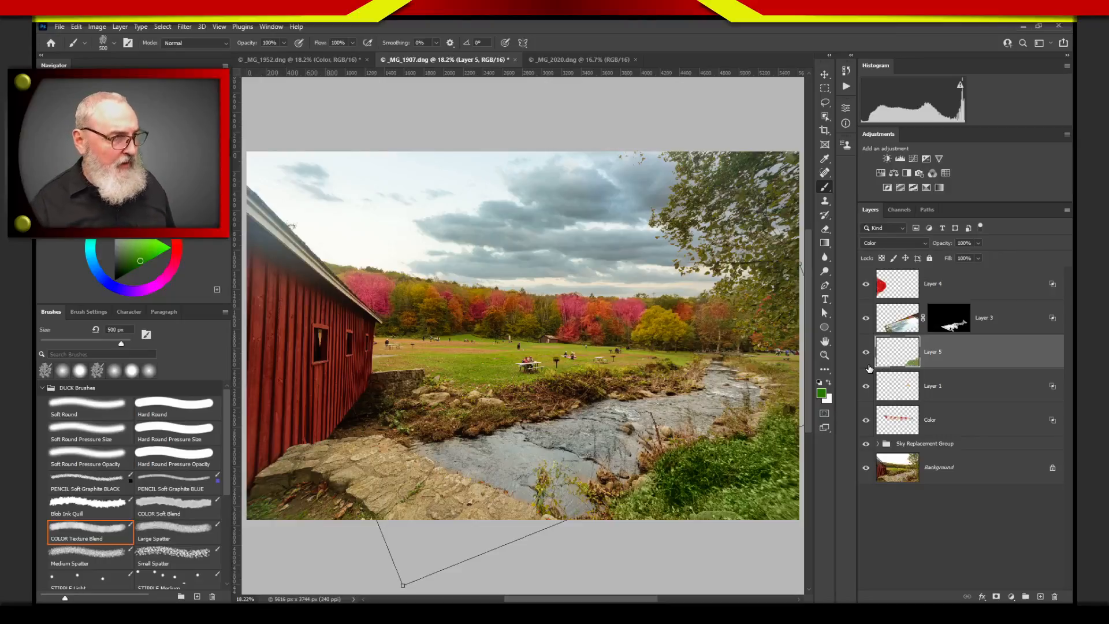
- Bring up the covered-bridge photo _MG_2020.dng, switch to Lightroom Classic's library grid and show the #Clouds folder with the filter off
left_click(583, 60)
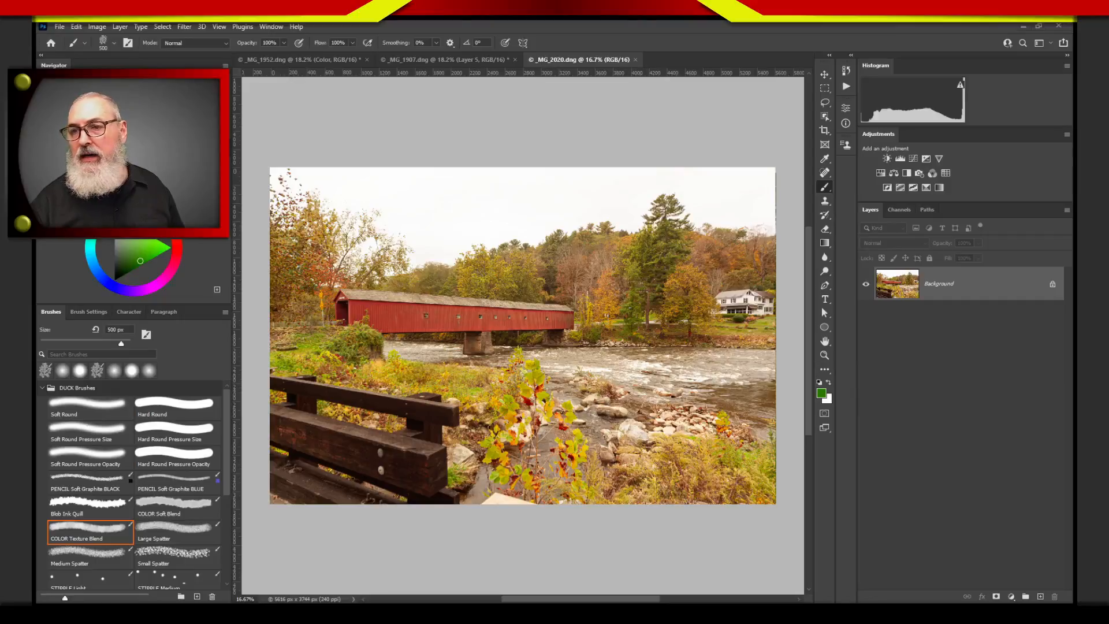
key("alt+Tab")
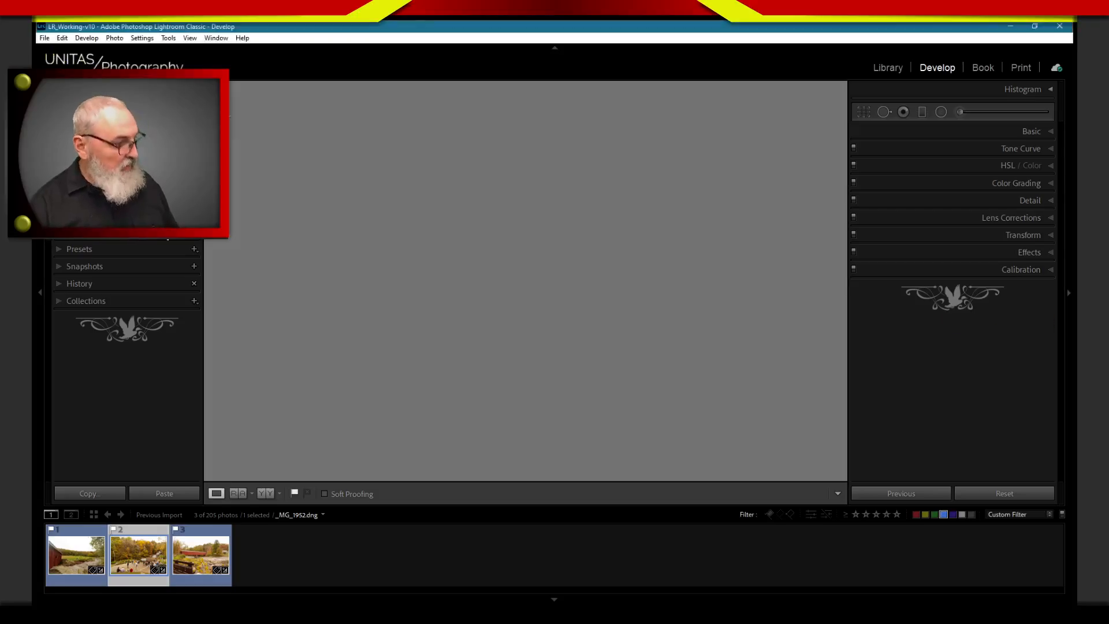
key("g")
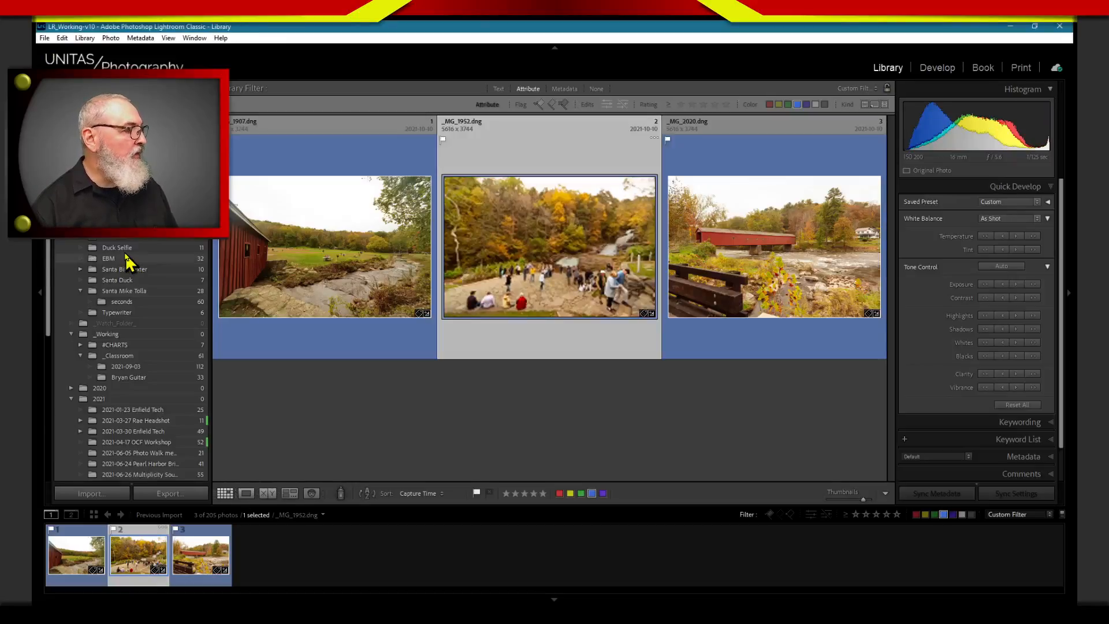
scroll(128, 358, "up", 1)
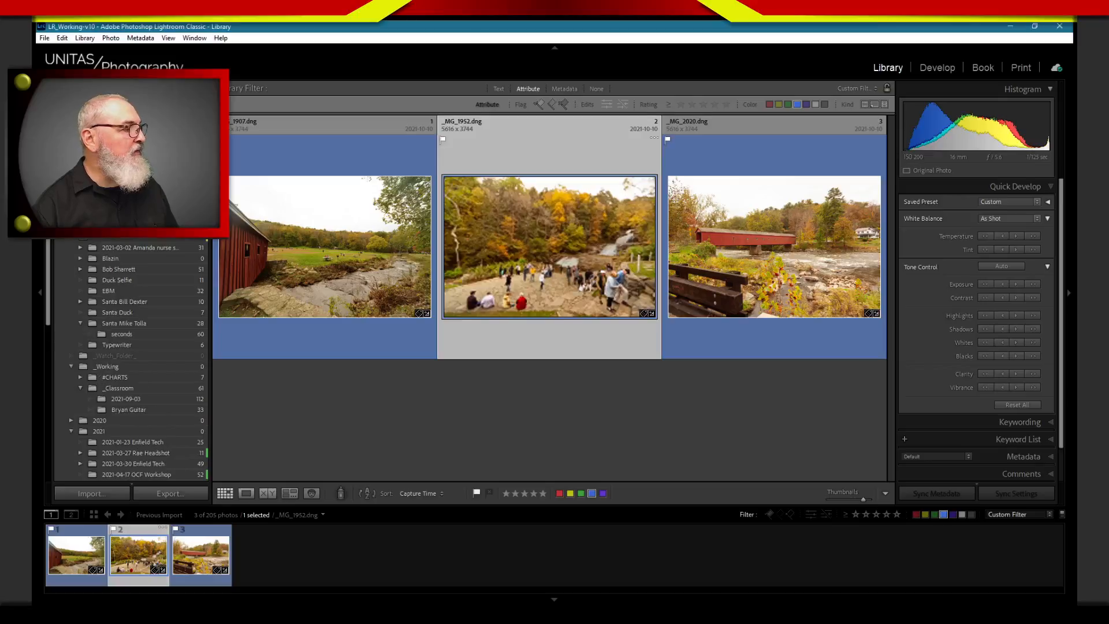
key("ctrl+l")
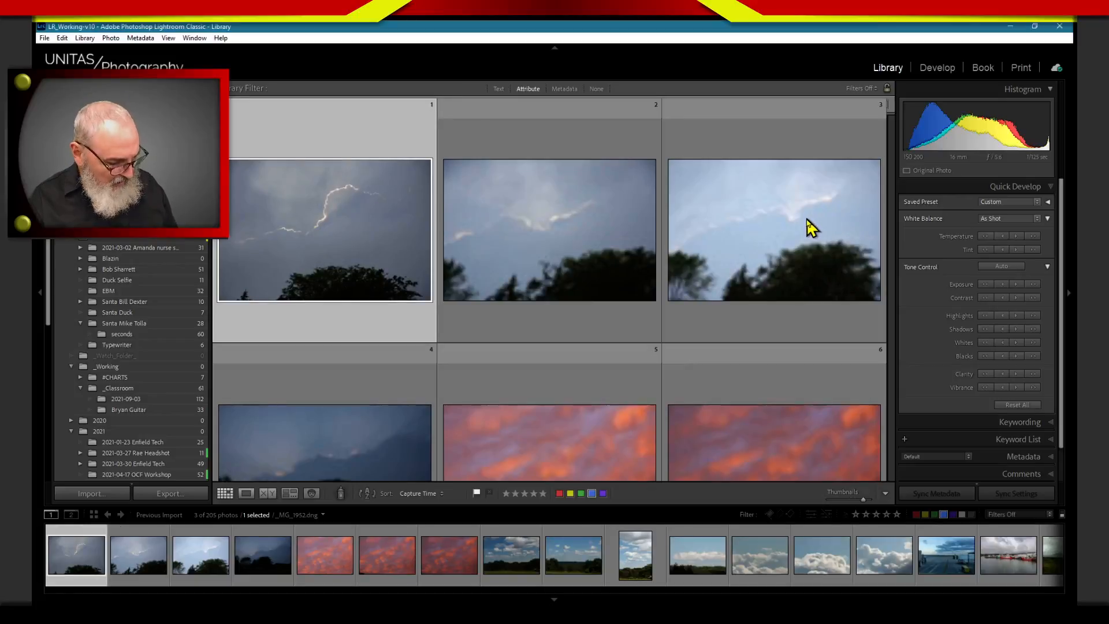
- Shrink the grid thumbnails to seven per row to survey the cloud photos and select IMG_1341.dng
key("minus")
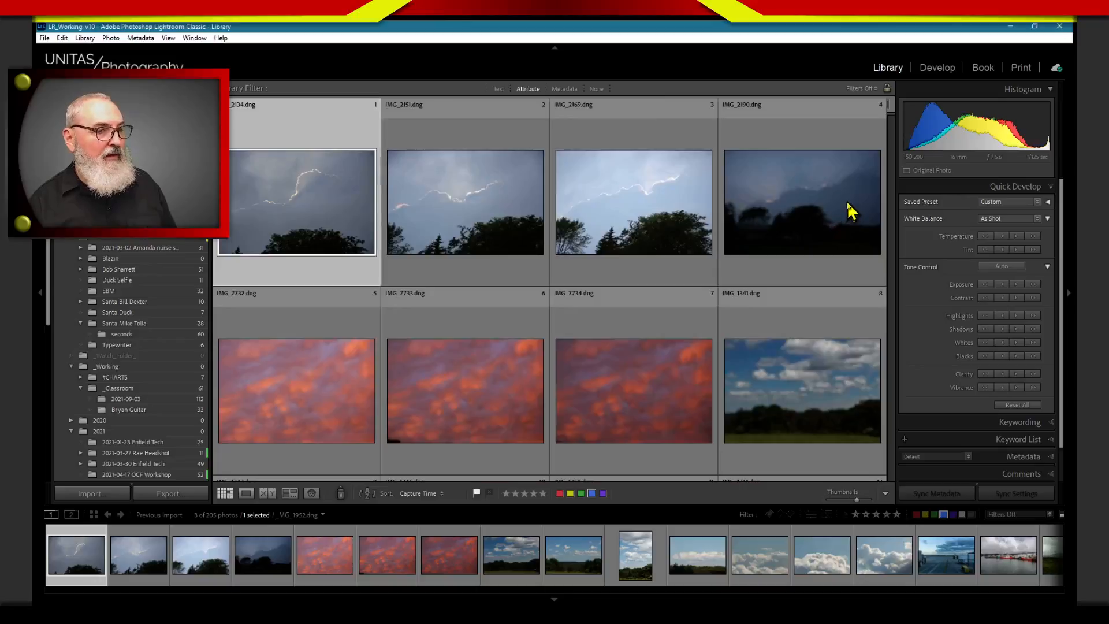
key("minus")
key("minus")
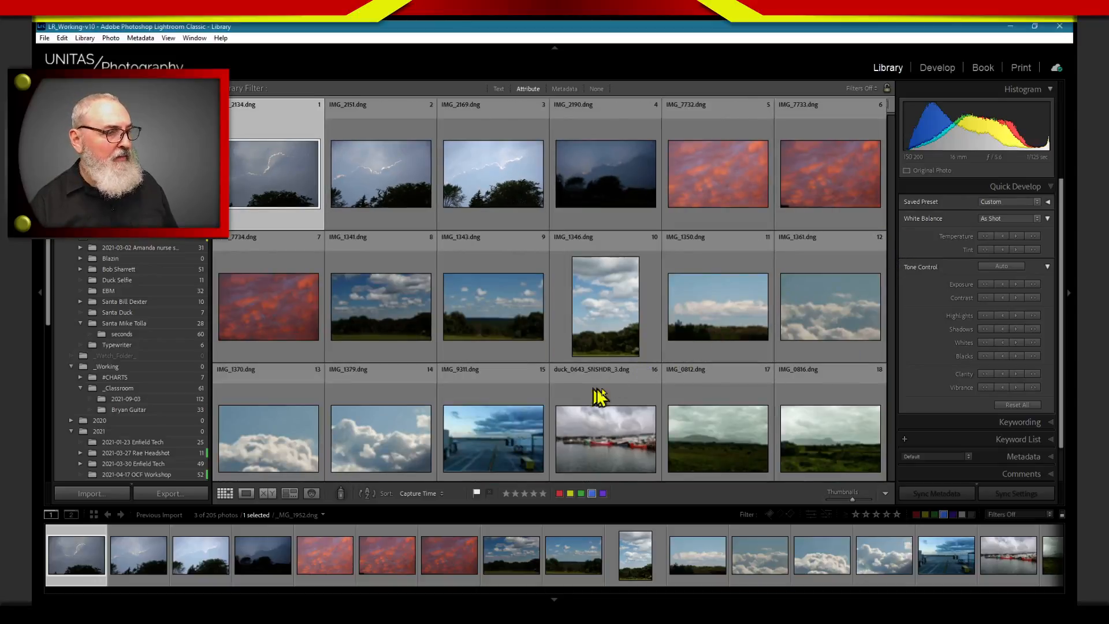
key("minus")
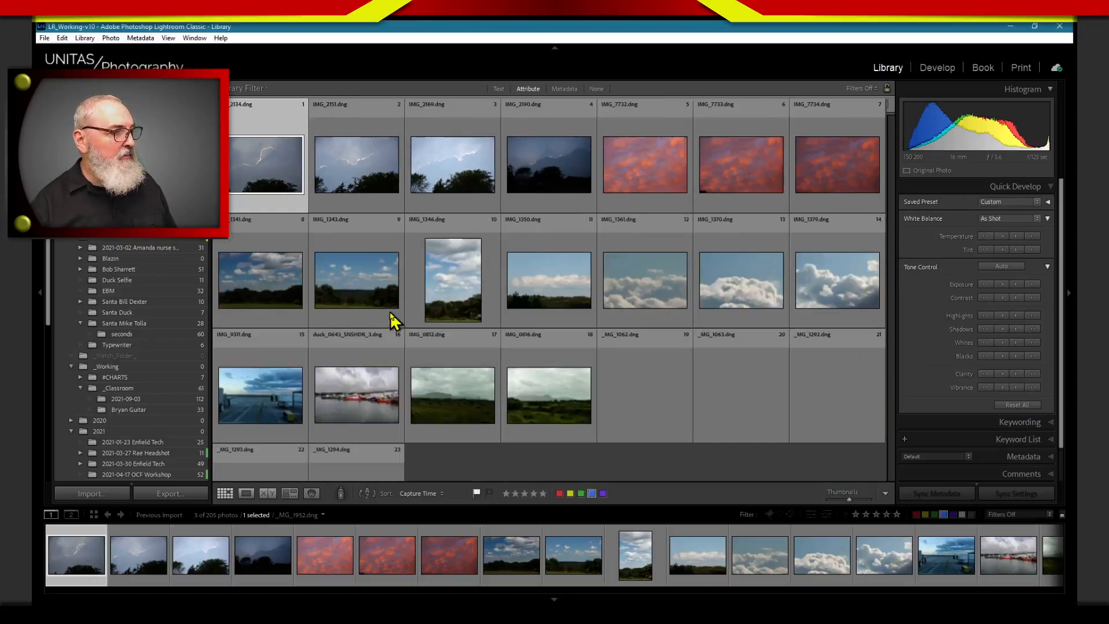
left_click(267, 293)
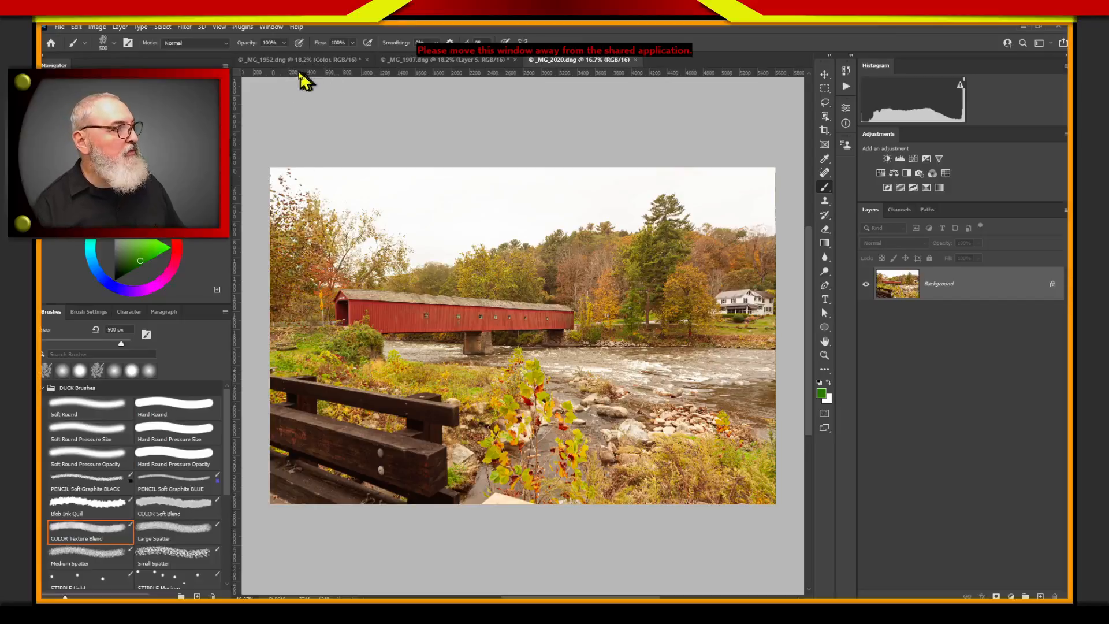
- Switch to Photoshop and close _MG_1952.dng and _MG_1907.dng without saving their changes
left_click(313, 59)
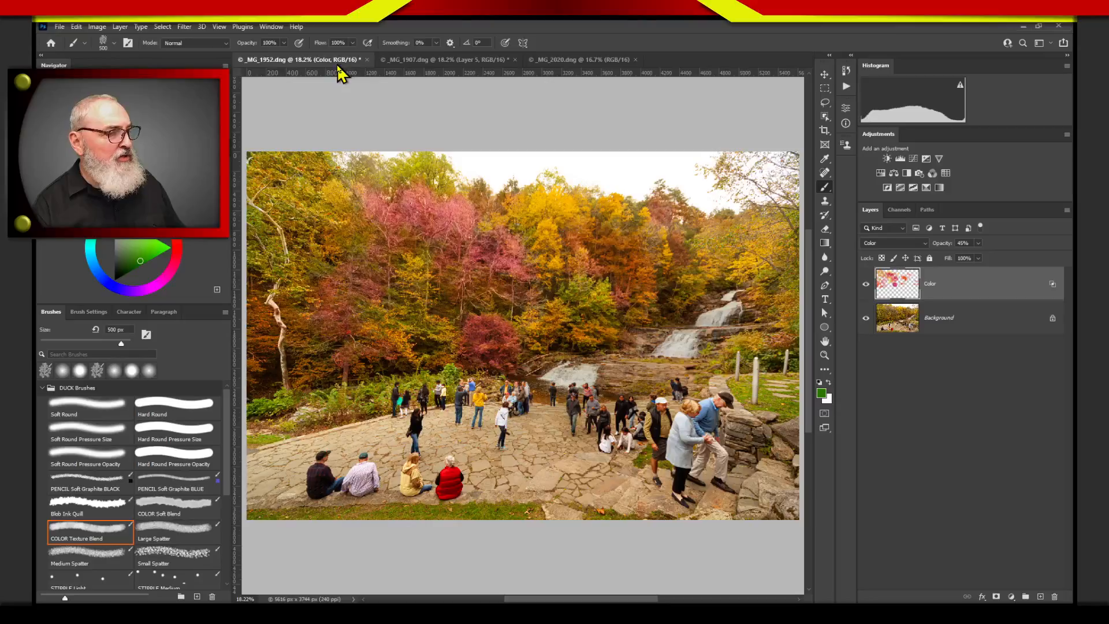
left_click(368, 60)
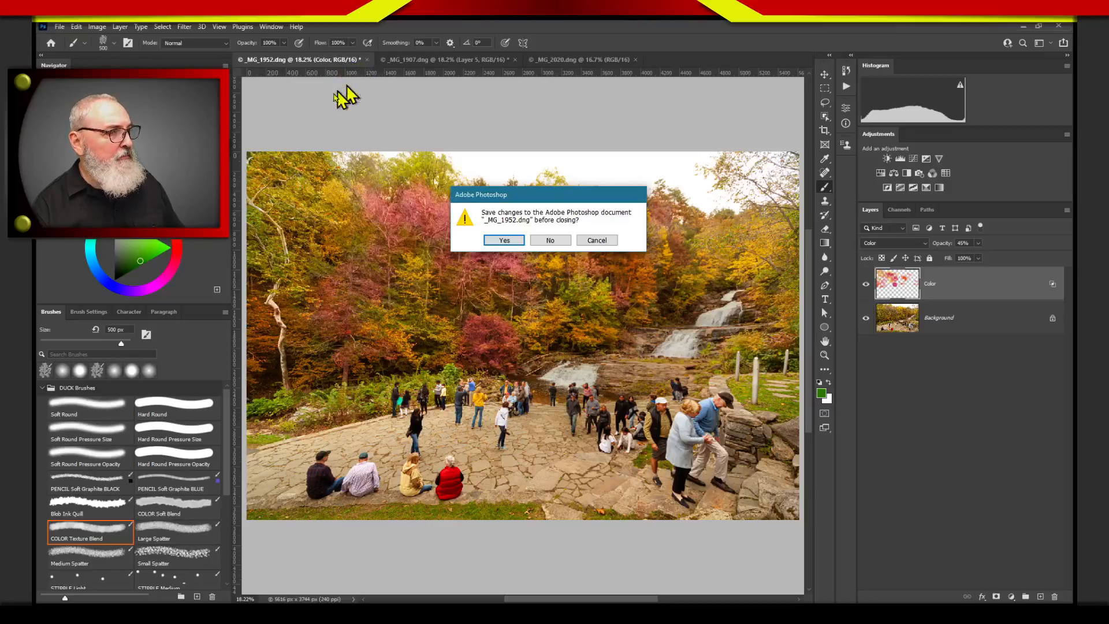
left_click(550, 241)
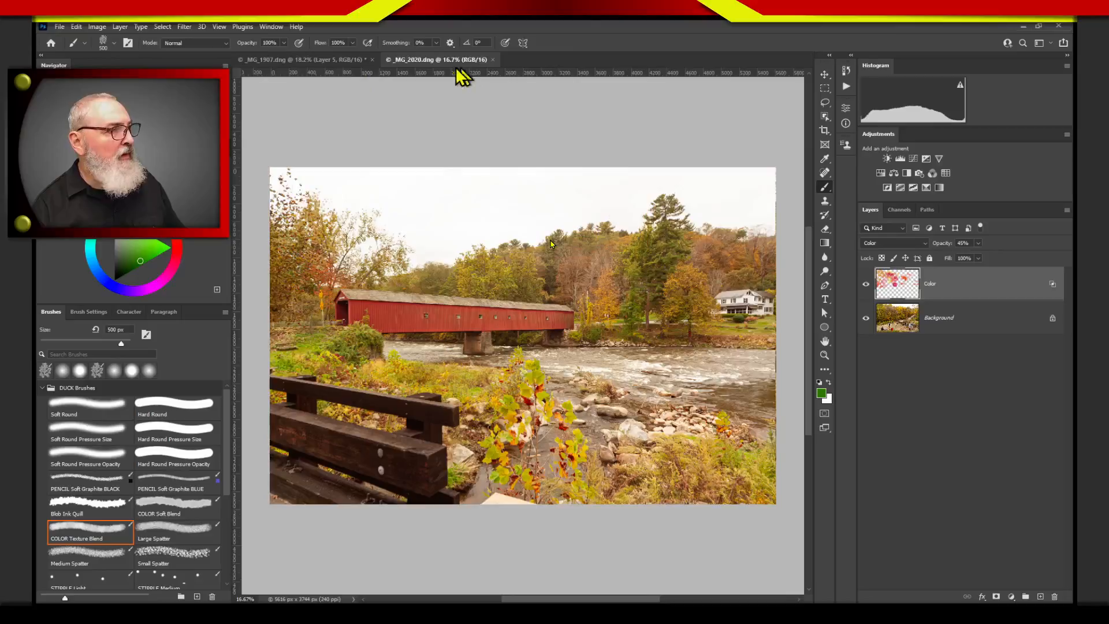
left_click(335, 63)
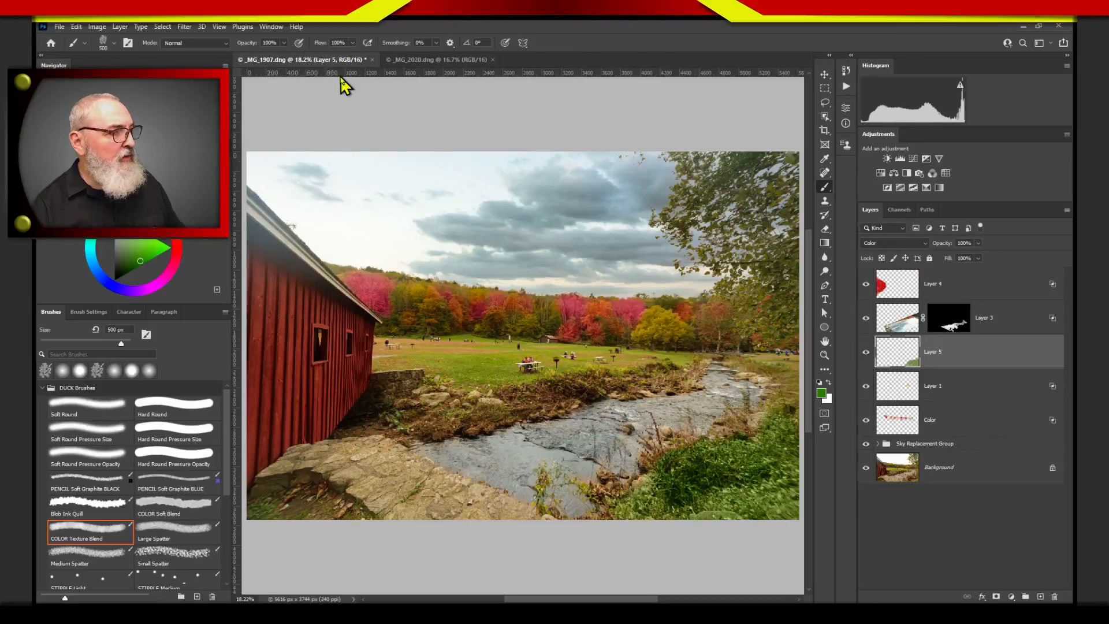
left_click(372, 60)
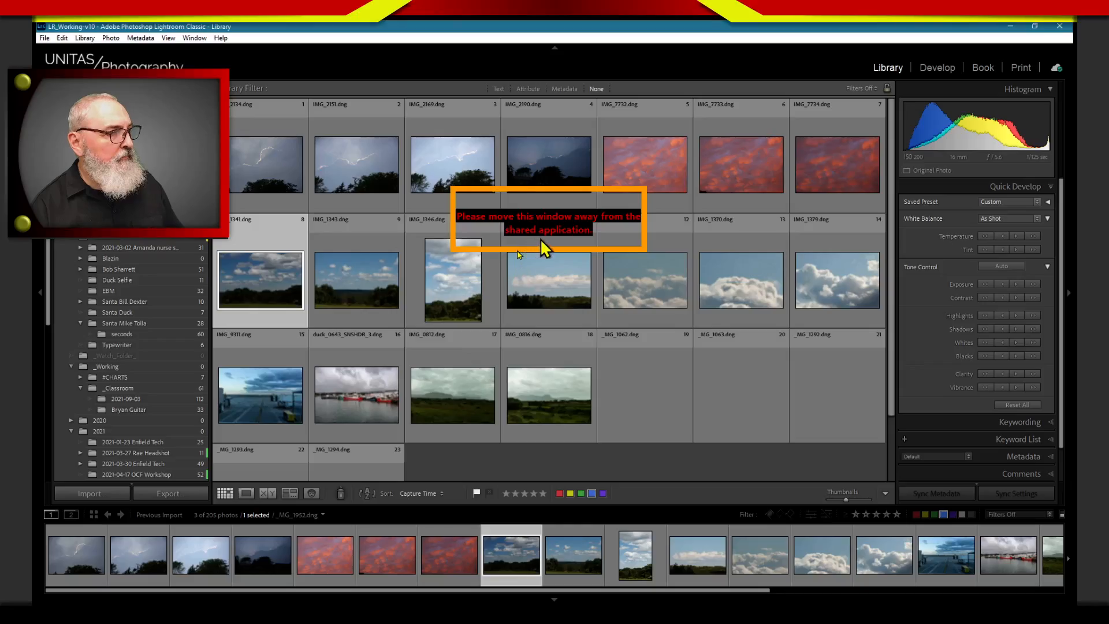
left_click(549, 240)
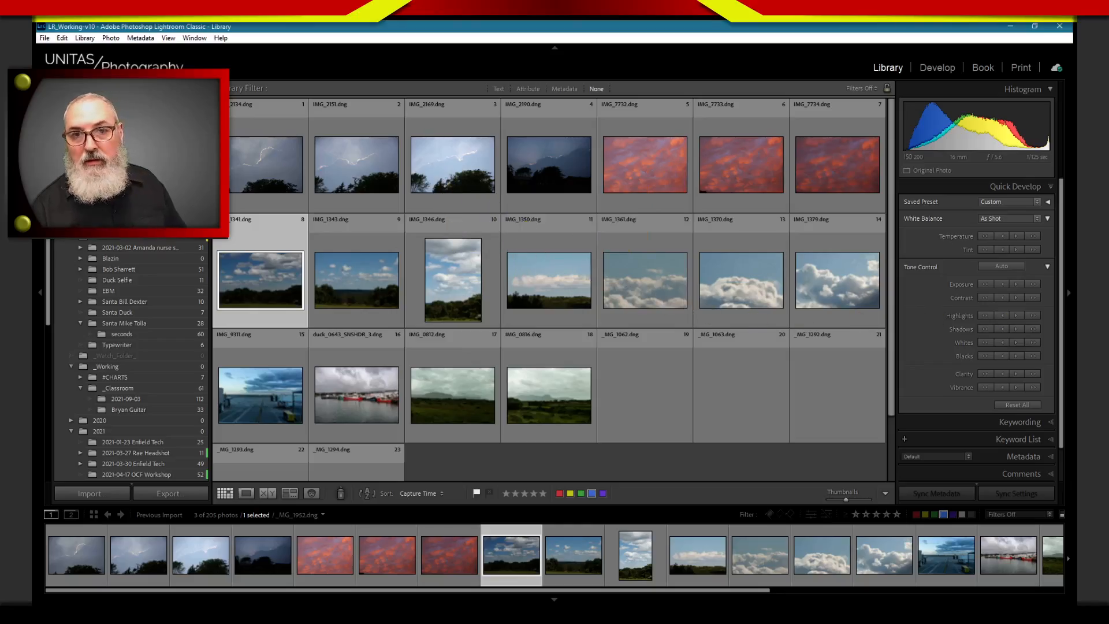
key("alt+Tab")
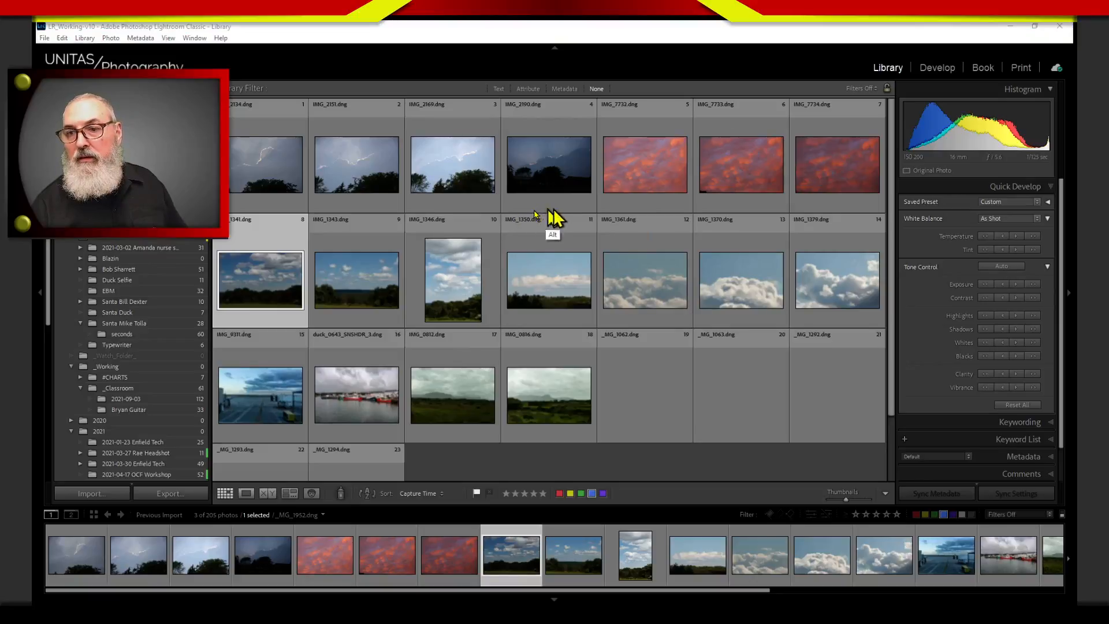
key("alt+Tab")
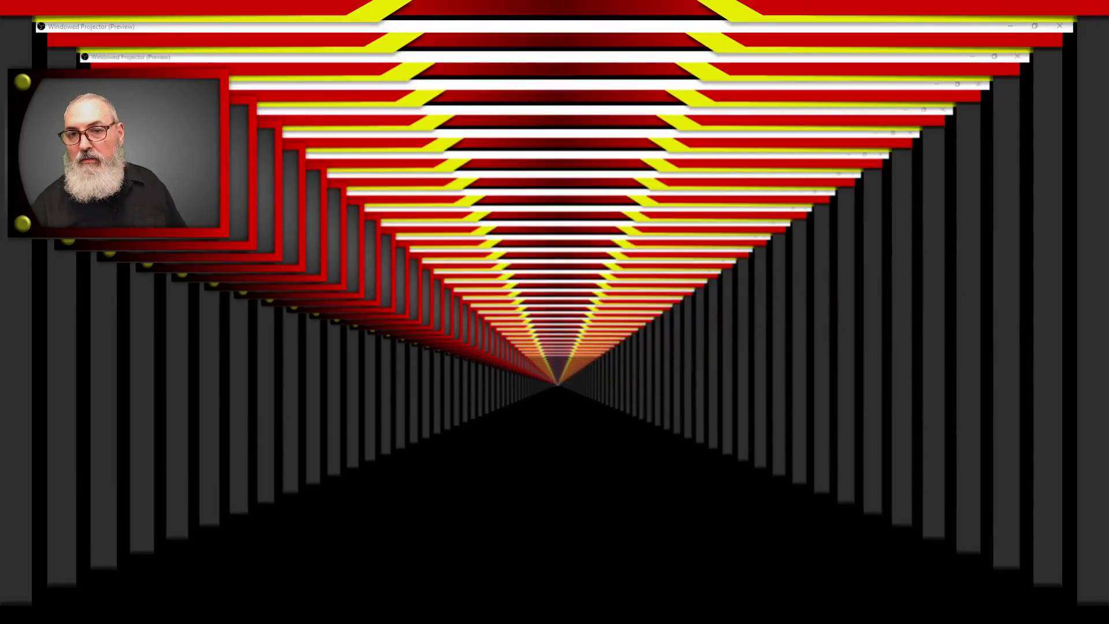
key("alt+Tab")
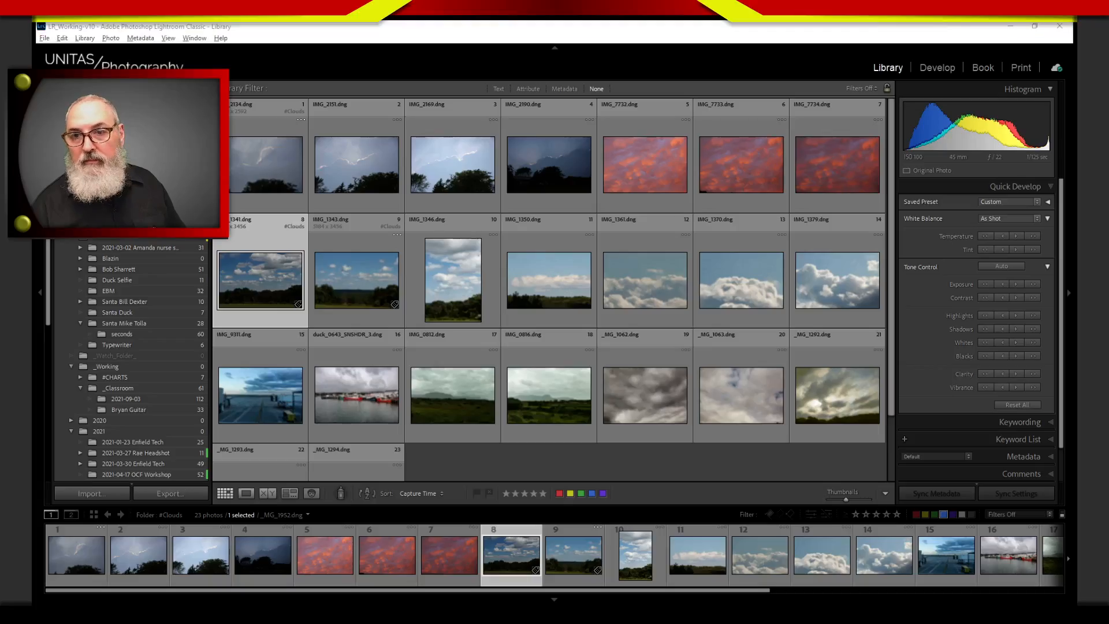
key("alt+Tab")
key("alt+Tab")
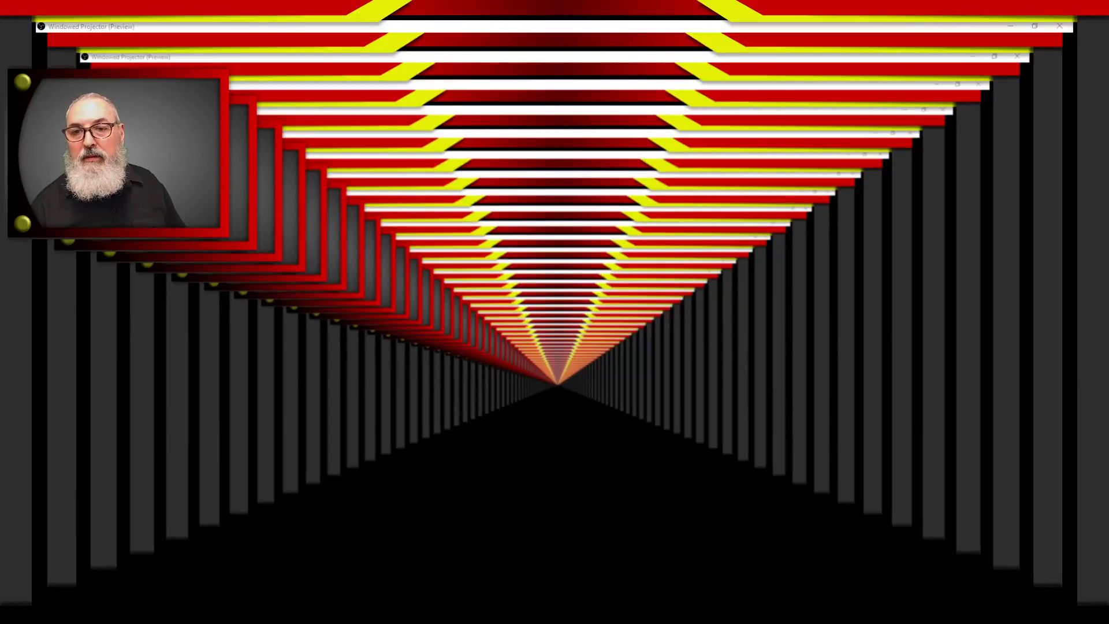
- Return to Photoshop and discard the changes to _MG_1907.dng while closing it
key("alt+Tab")
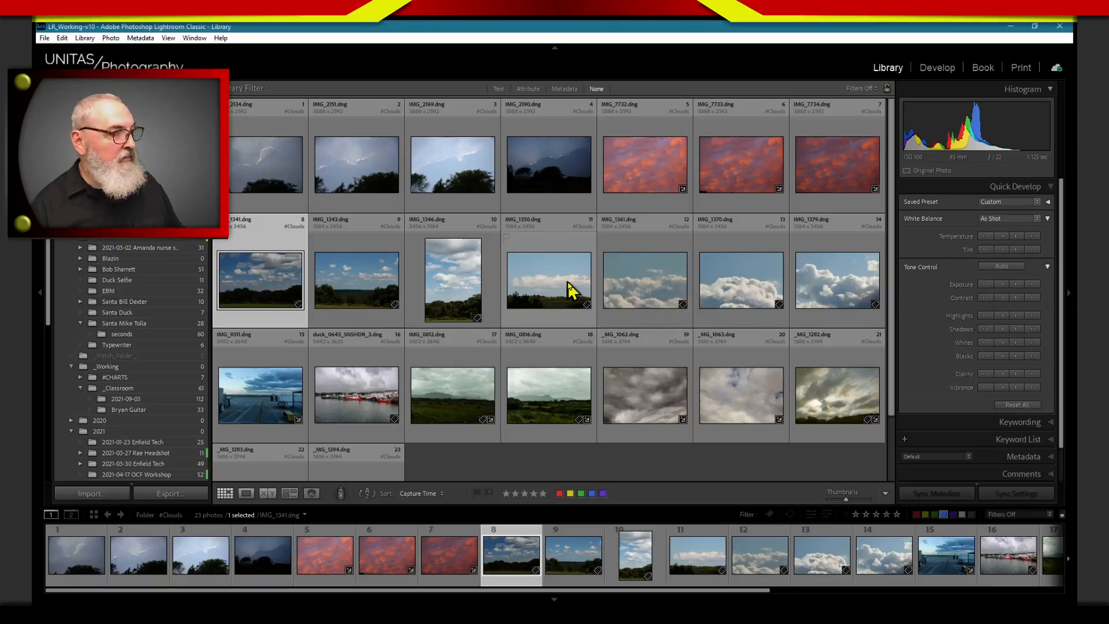
key("alt+Tab")
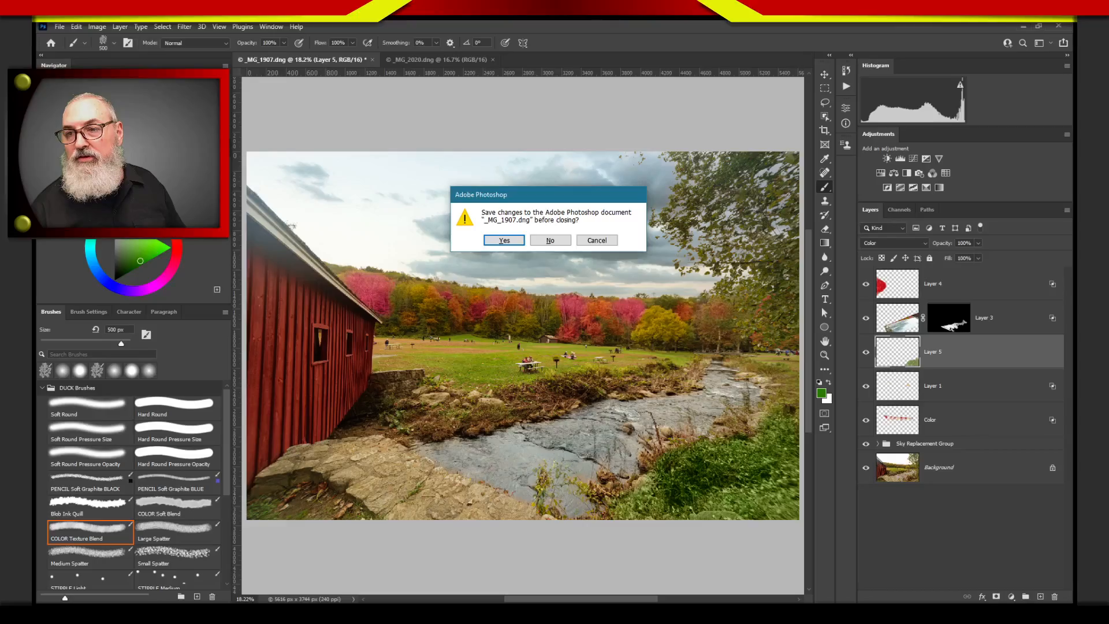
left_click(555, 241)
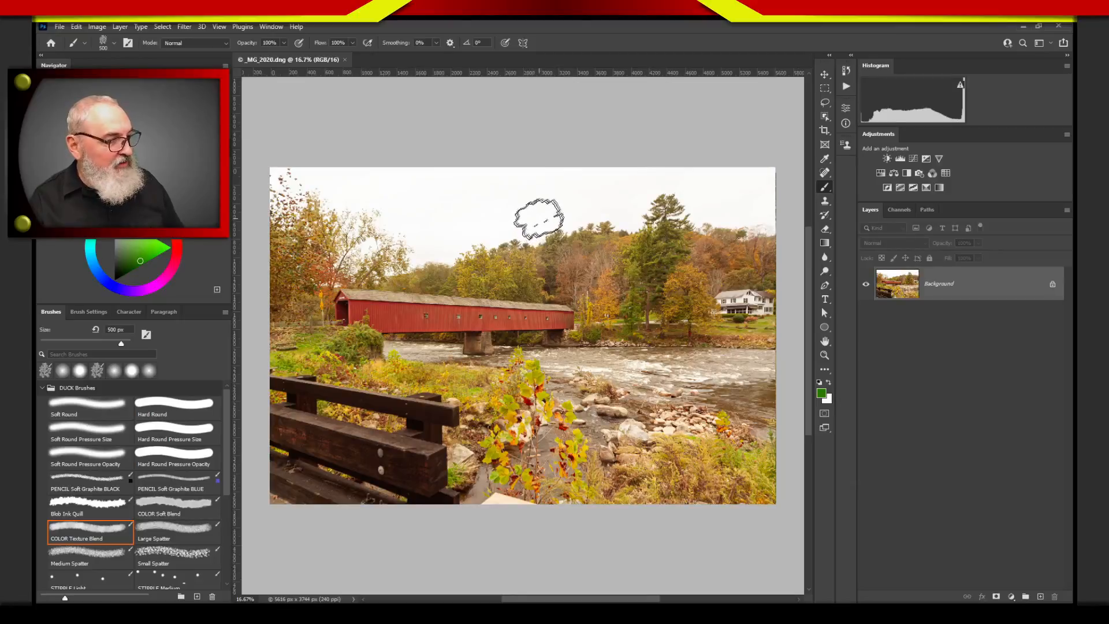
- Switch to Lightroom Classic and show the cloud photo IMG_1341.dng enlarged in the loupe view
key("alt")
key("alt+Tab")
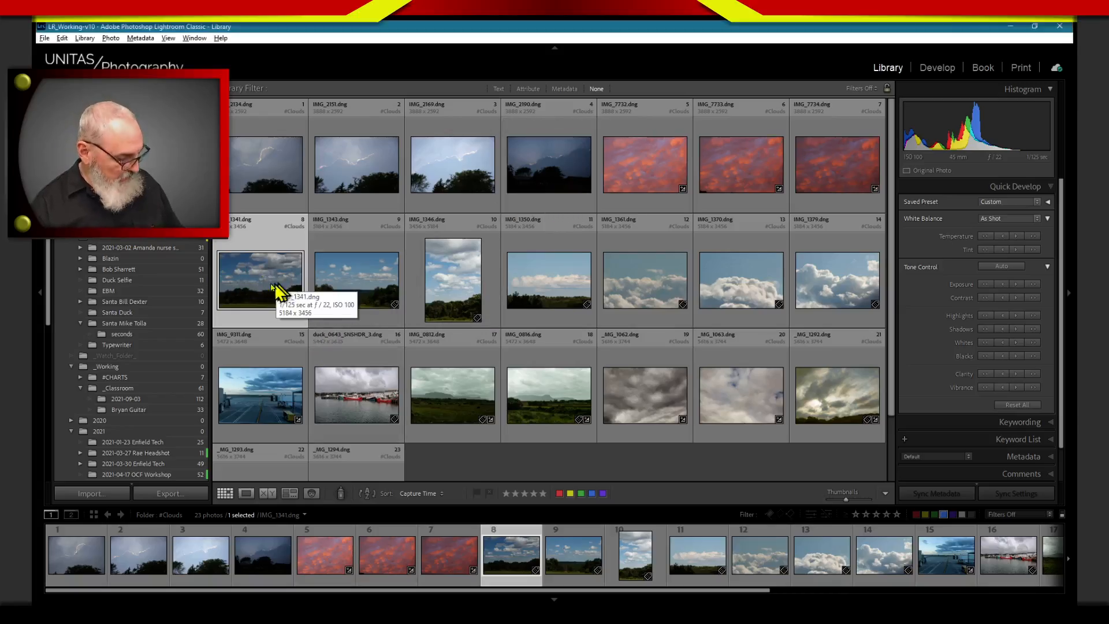
key("e")
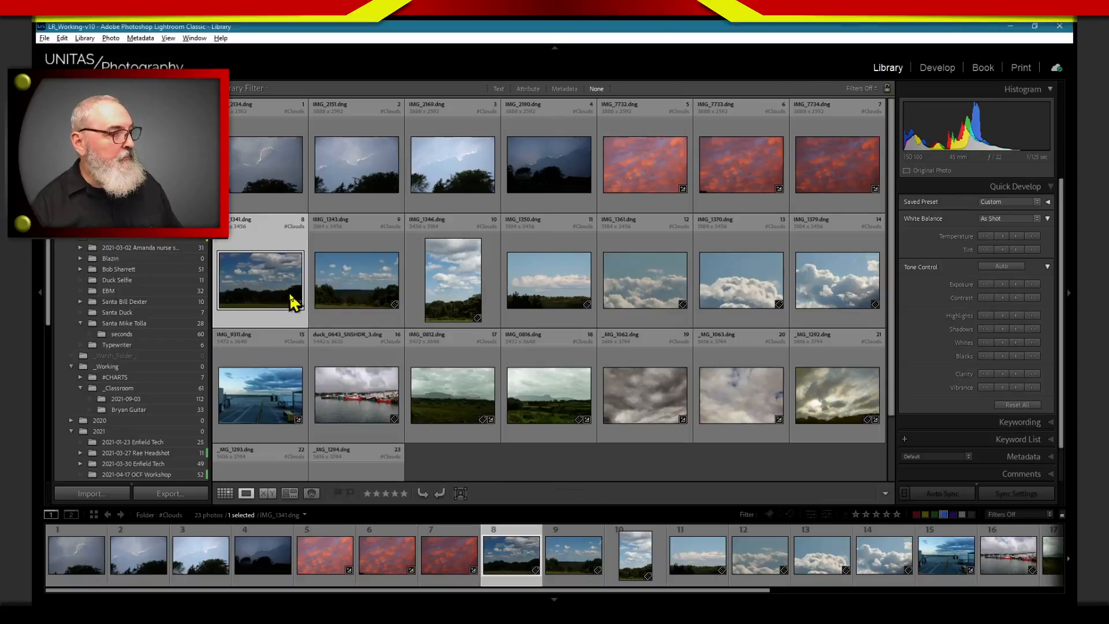
double_click(277, 309)
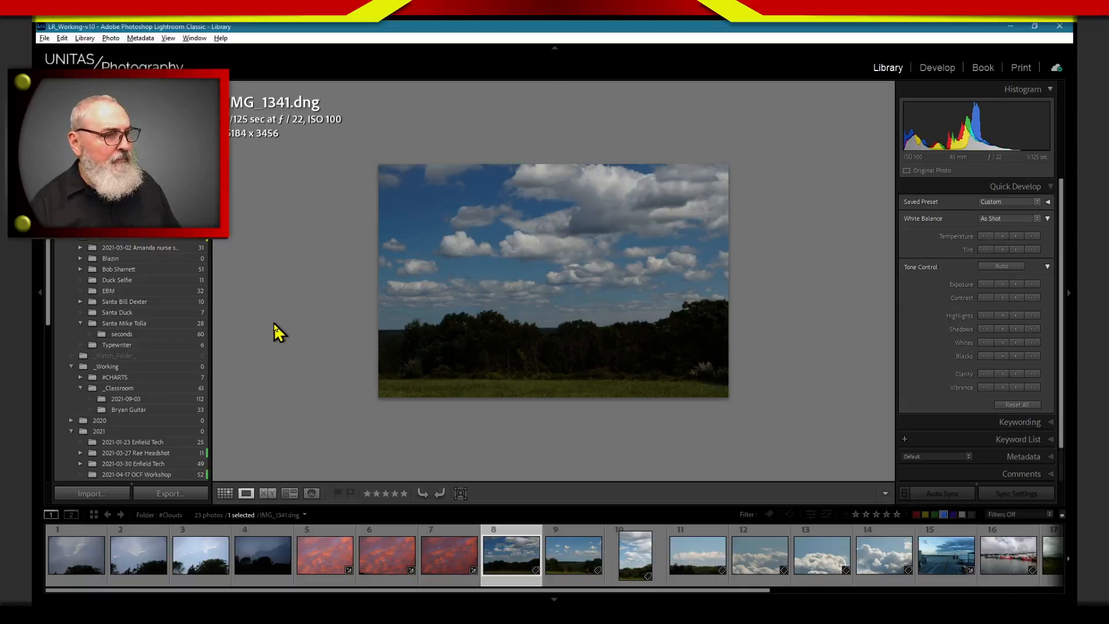
left_click(528, 254)
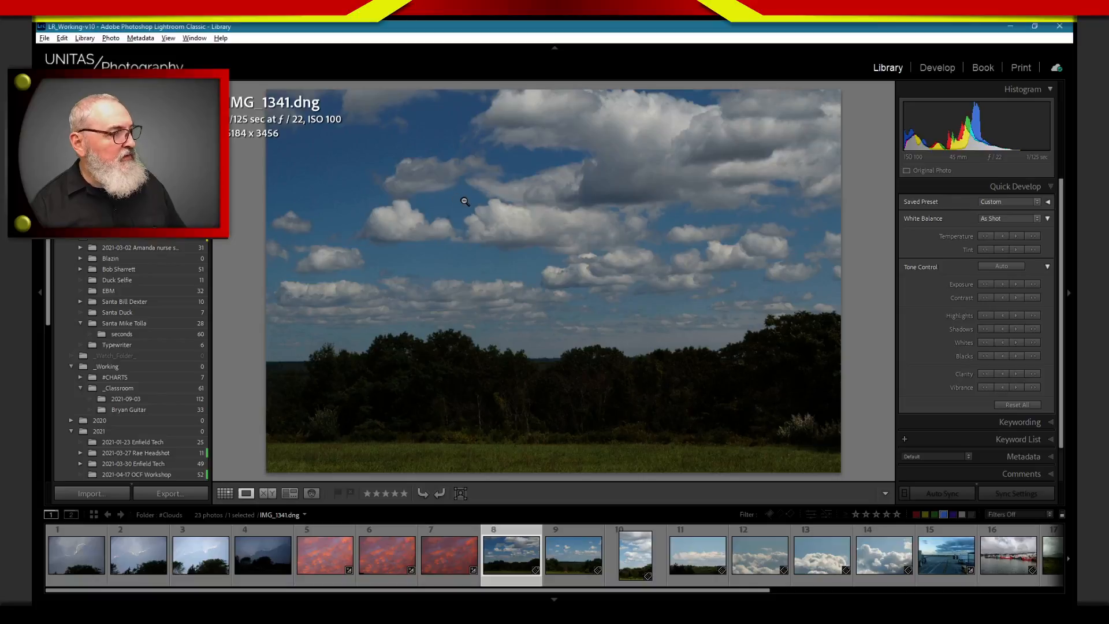
- Send IMG_1341.dng to Adobe Photoshop 2021 for editing and switch to Photoshop
right_click(465, 201)
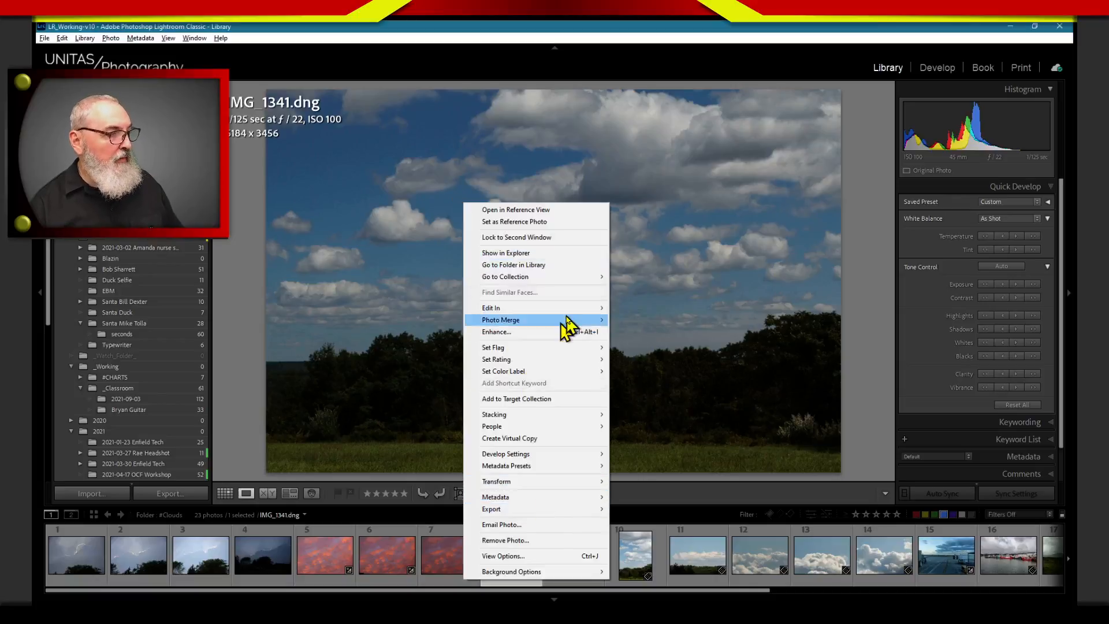
mouse_move(560, 311)
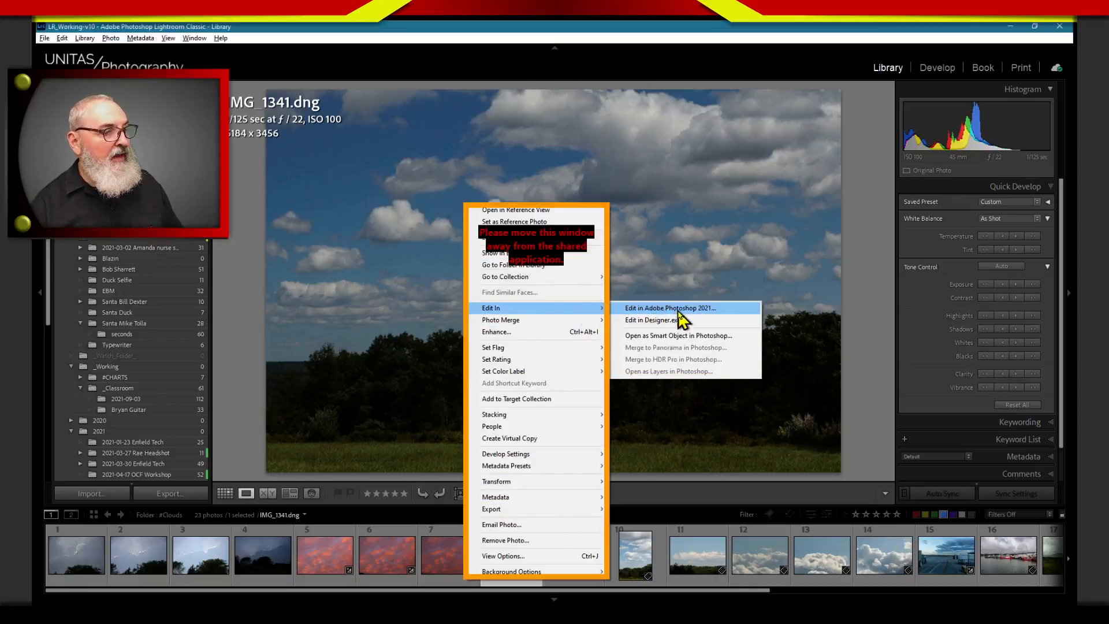
left_click(828, 269)
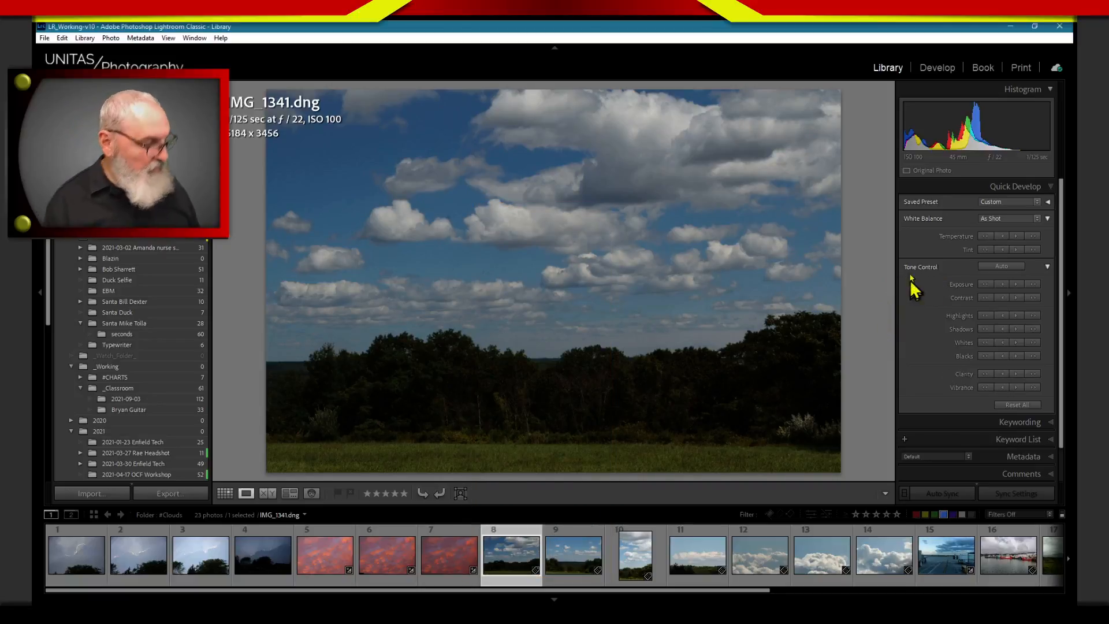
key("alt+Tab")
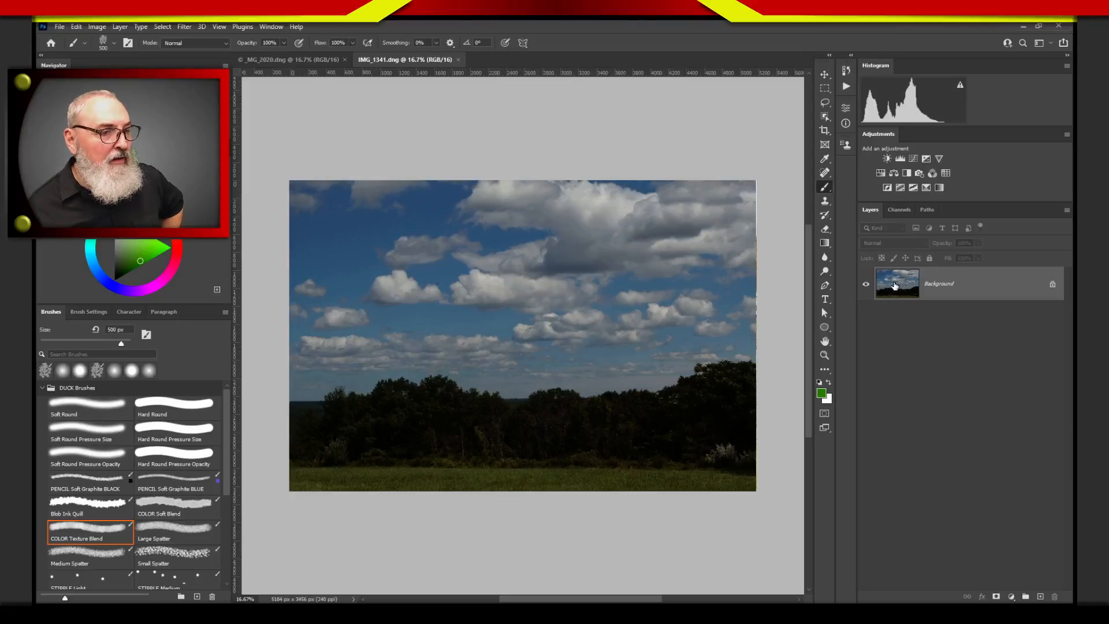
- Copy the cloud photo into _MG_2020.dng as a new layer and align it with the canvas's upper-left corner
left_click_drag(894, 286, 501, 340)
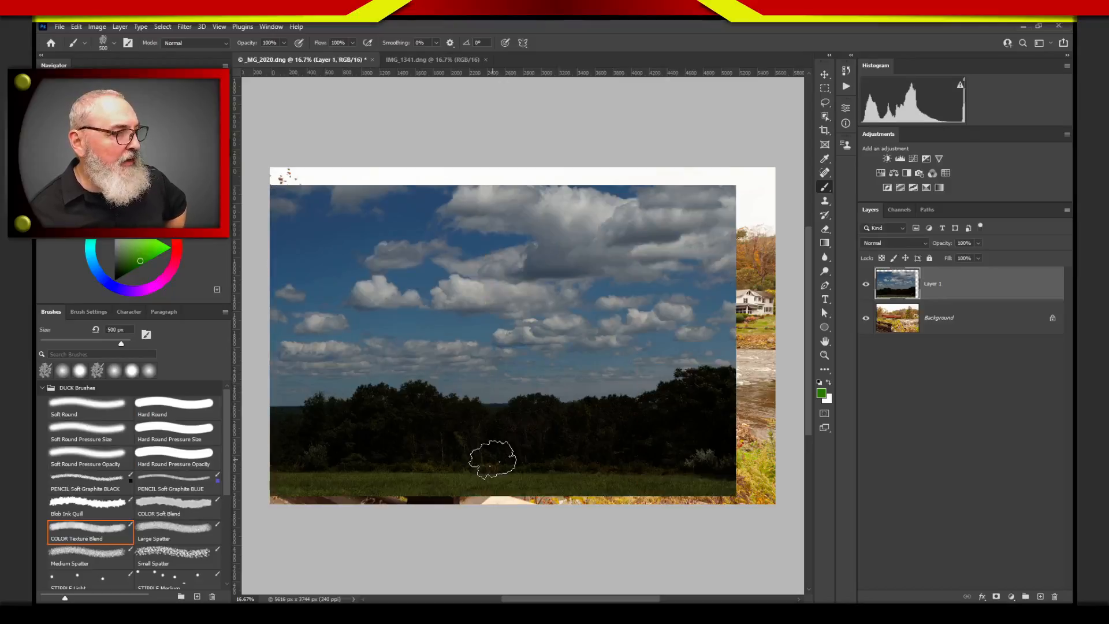
key("v")
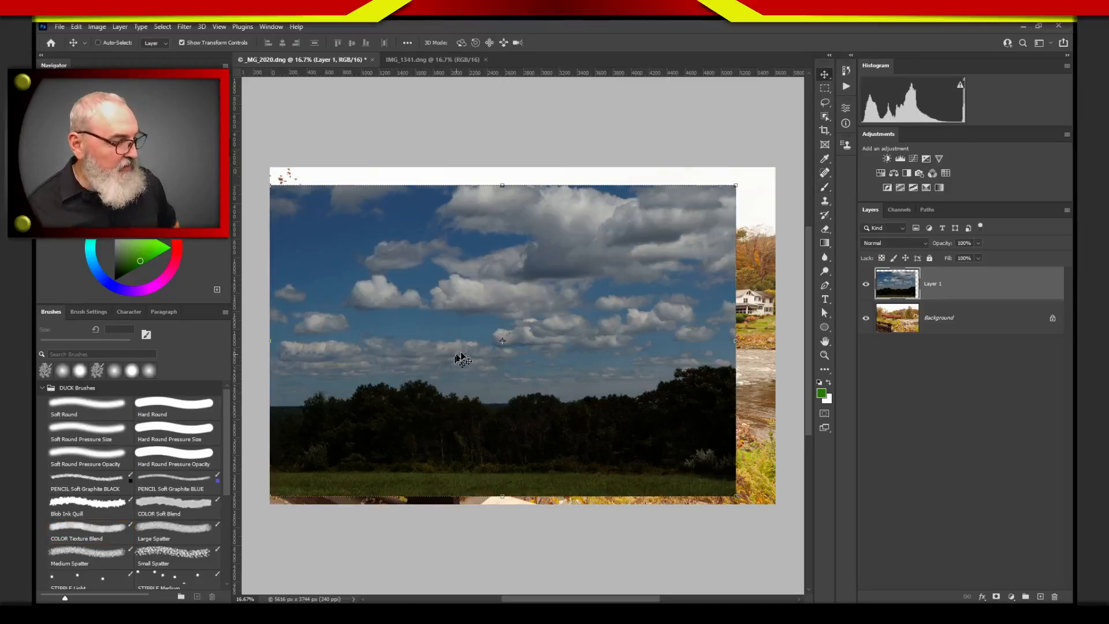
mouse_move(422, 367)
left_mouse_down()
mouse_move(459, 343)
mouse_move(421, 345)
mouse_move(430, 353)
left_mouse_up()
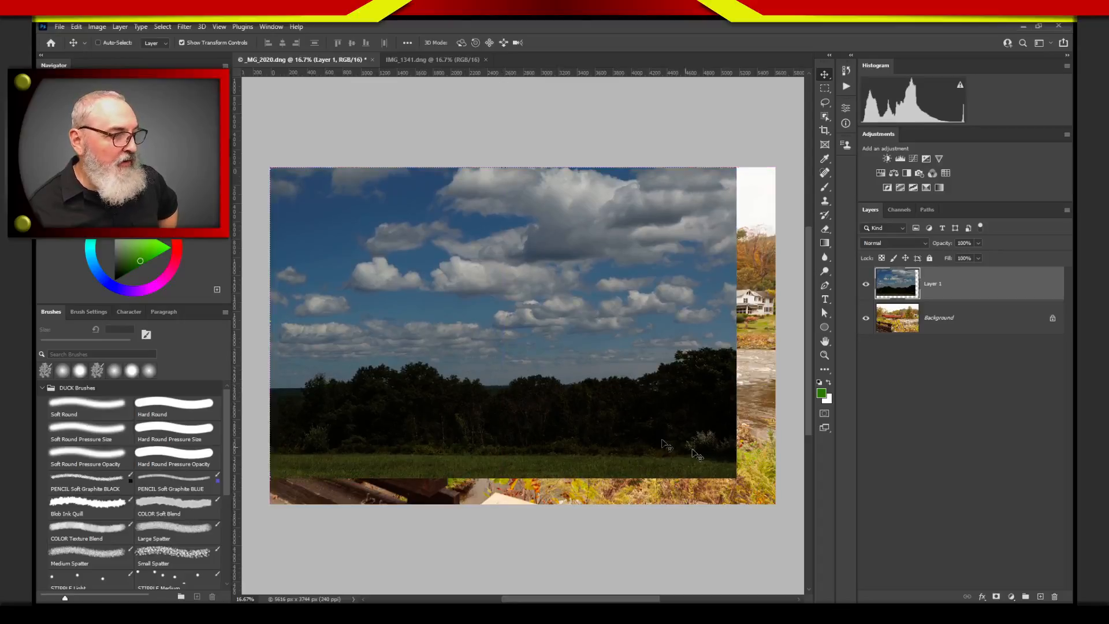
- Scale the cloud layer proportionally to 108.12% so it covers the whole canvas
key("ctrl+t")
left_click_drag(736, 478, 775, 502)
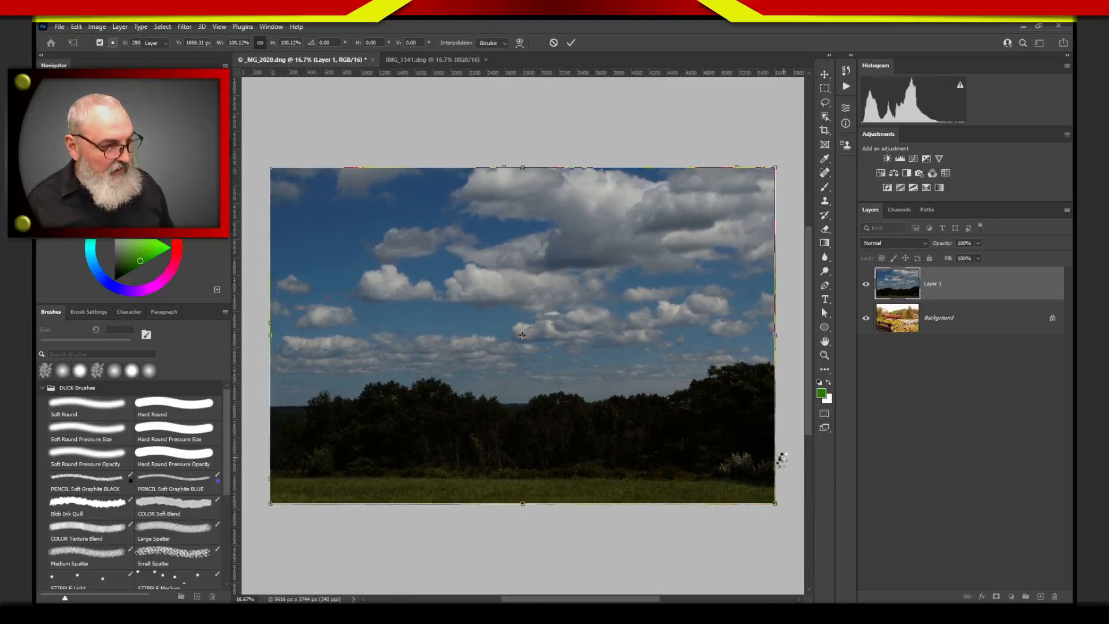
left_click(571, 42)
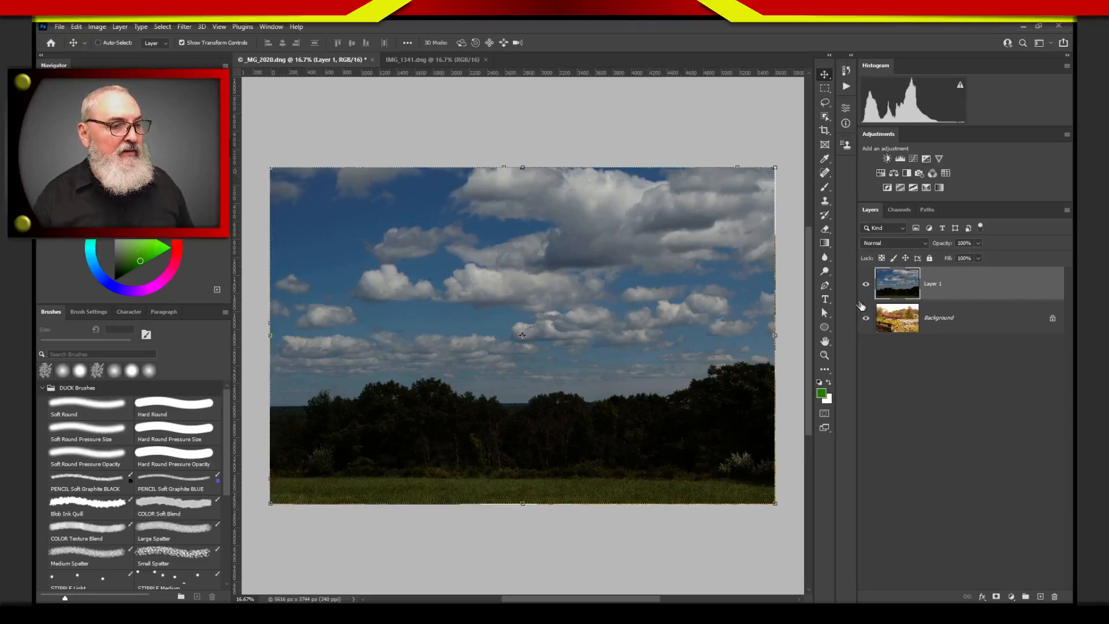
- Hide the cloud layer, select the Background layer and display only its Blue channel
left_click(868, 286)
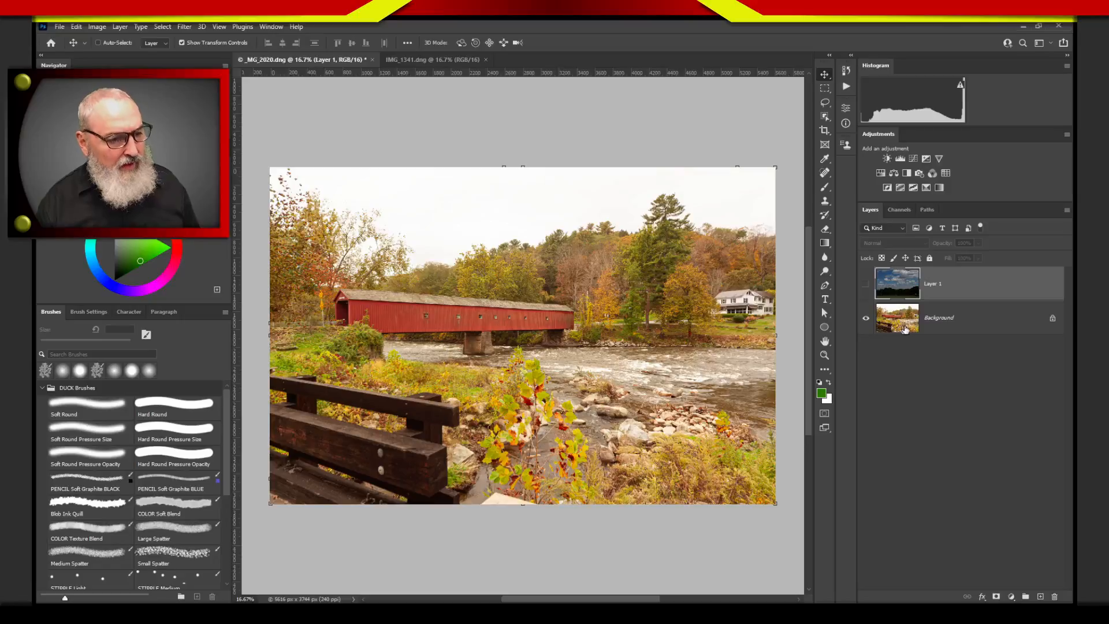
left_click(932, 326)
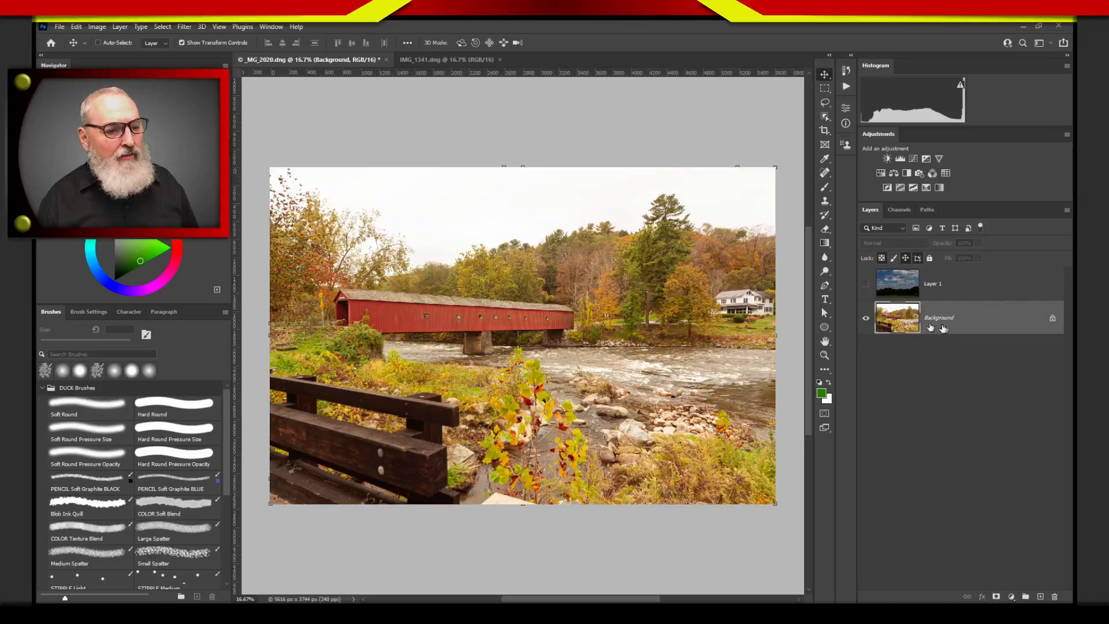
left_click(899, 214)
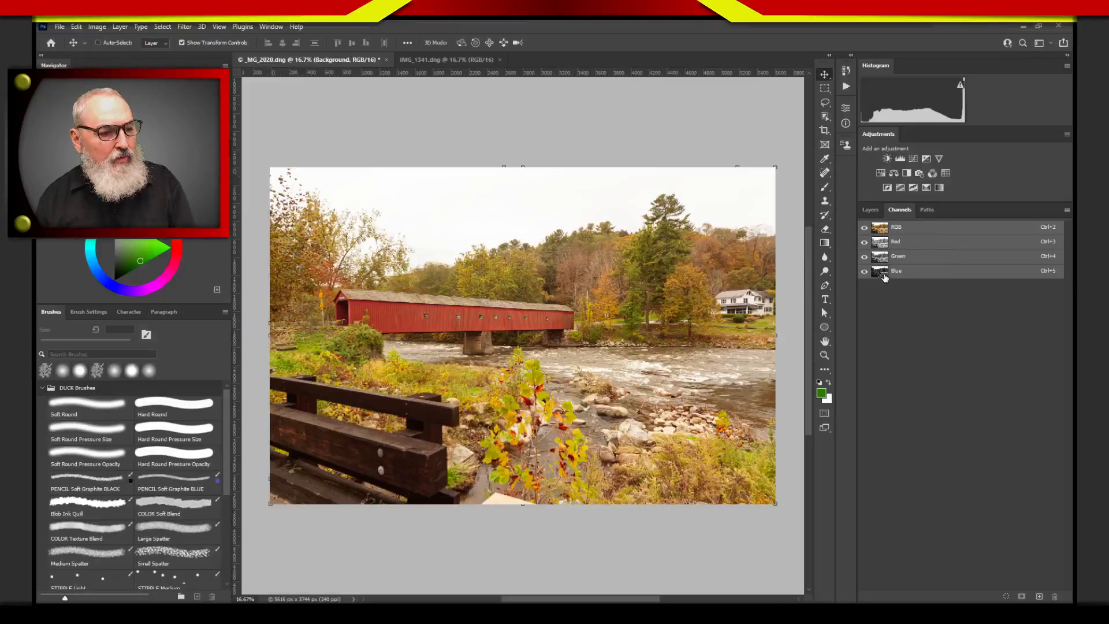
left_click(884, 274)
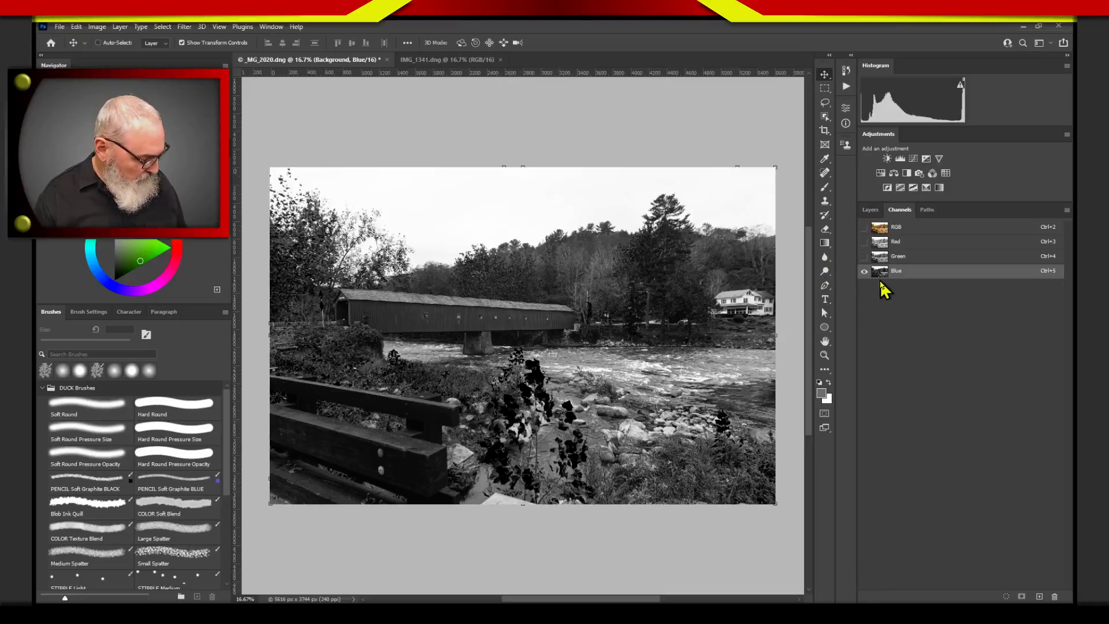
key("ctrl")
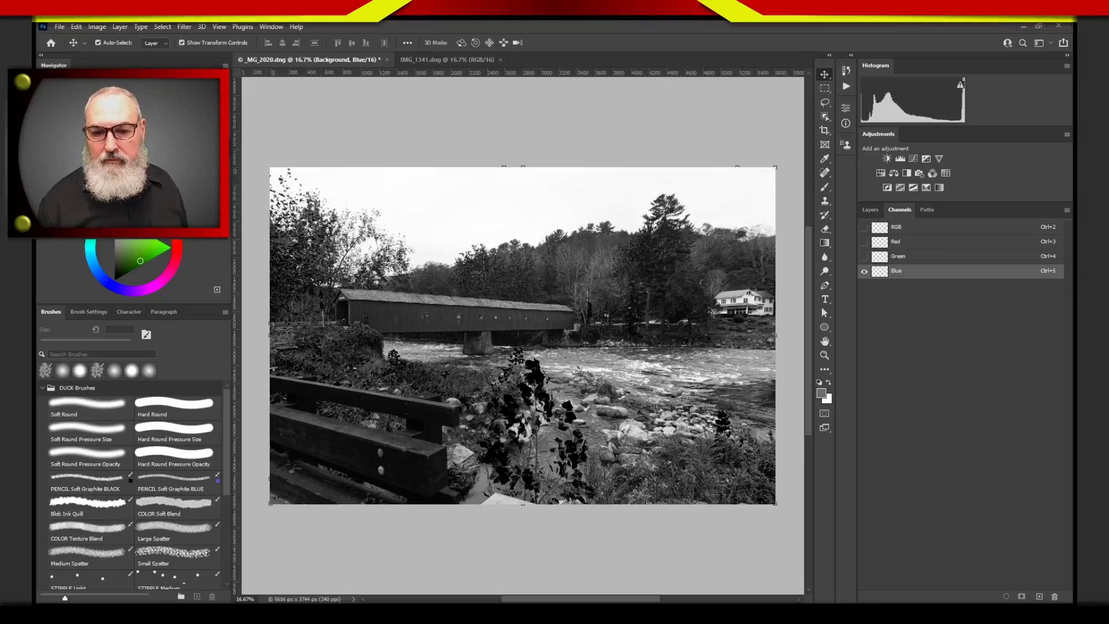
key("ctrl+alt+5")
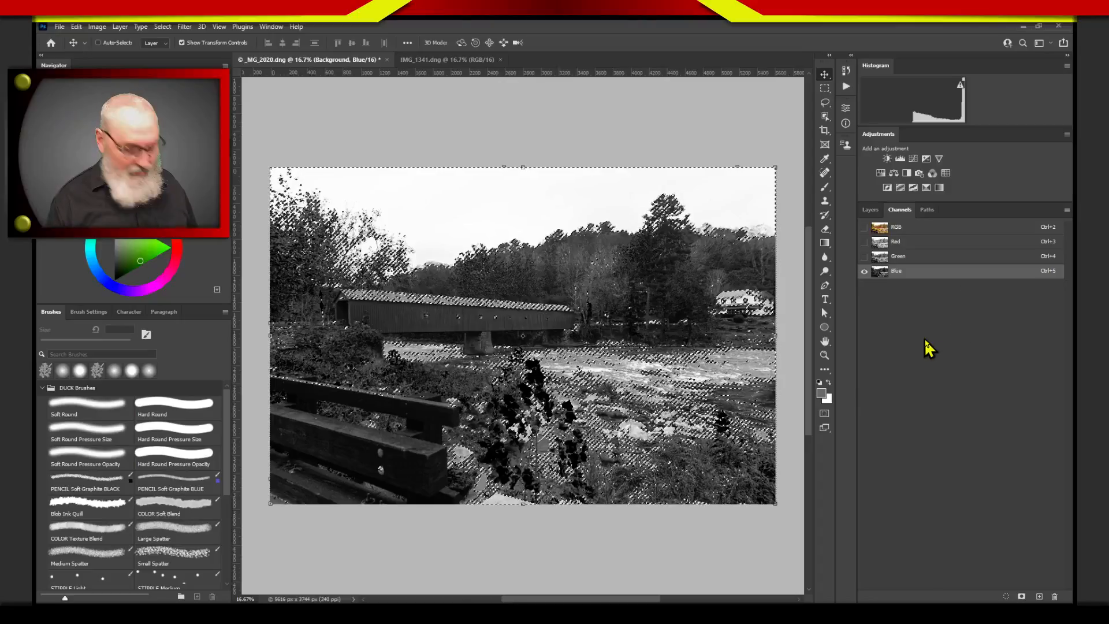
key("ctrl+d")
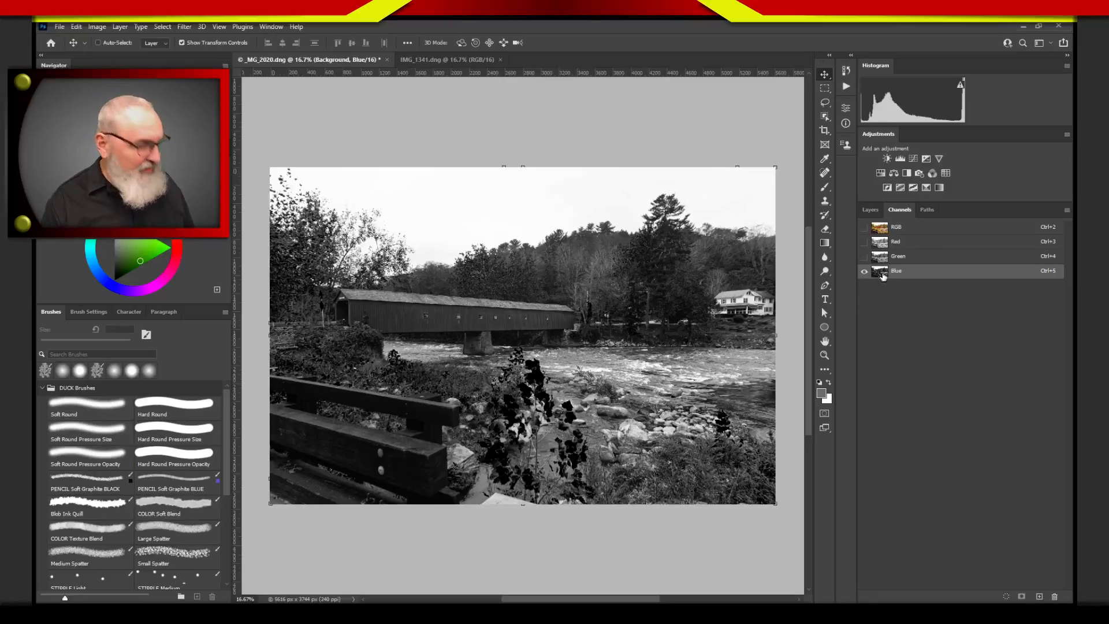
- Load the Blue channel's luminosity as a selection and restore the RGB composite view
key("ctrl")
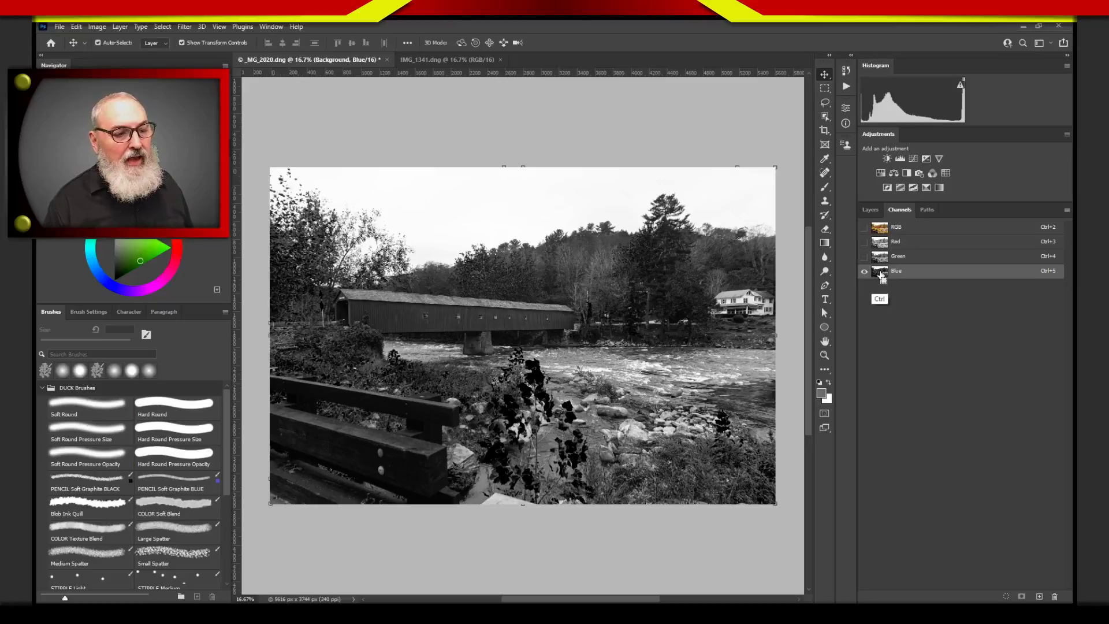
left_click(881, 275, "ctrl")
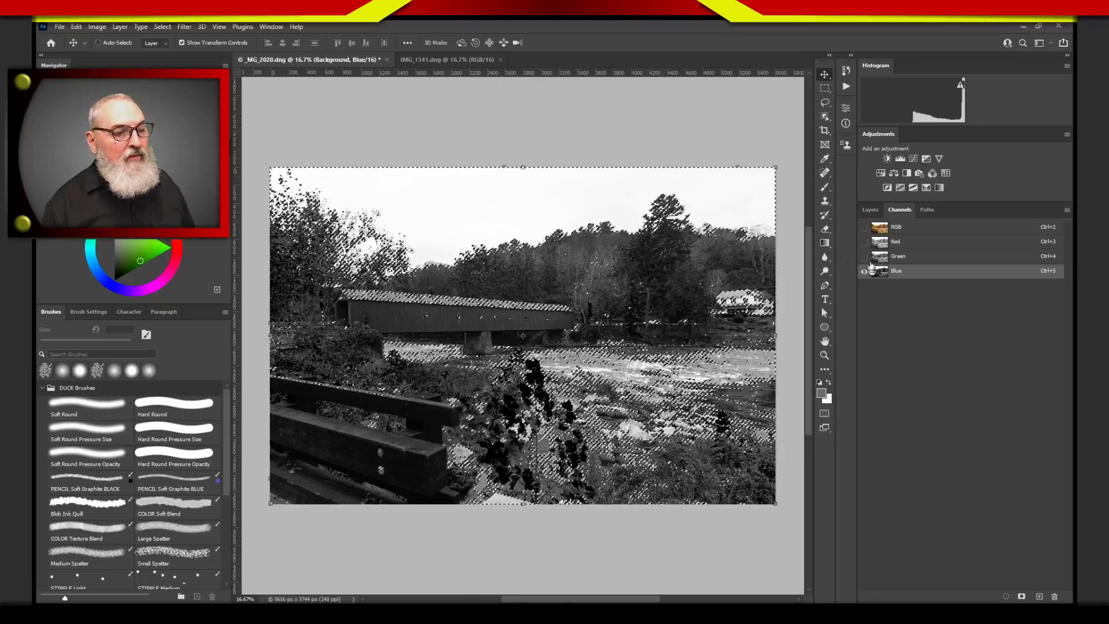
left_click(865, 227)
left_click(890, 228)
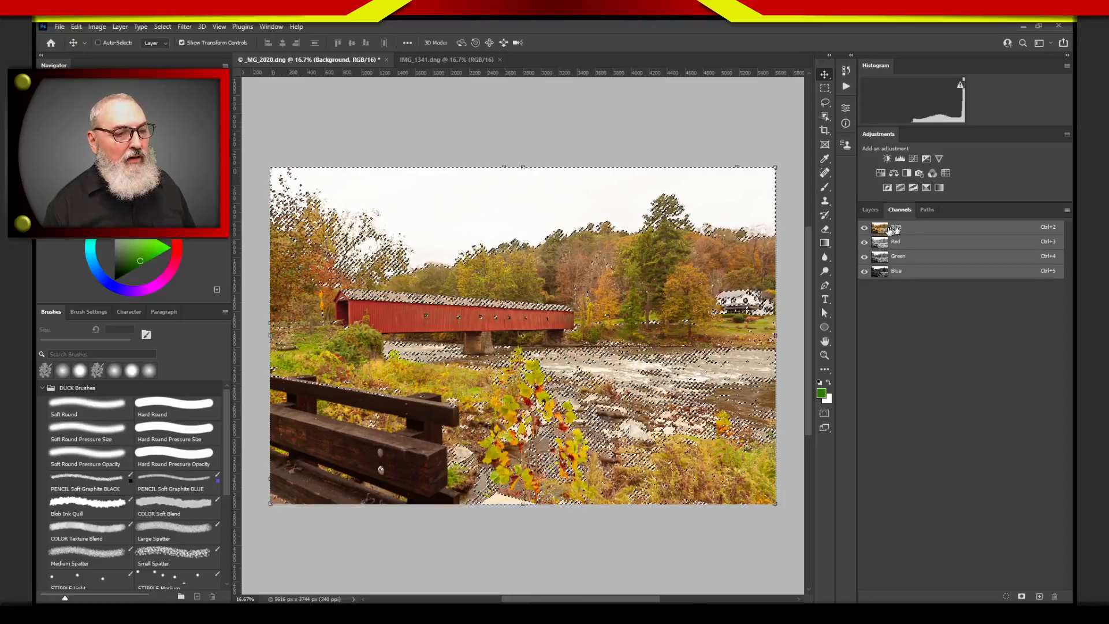
- Convert the locked Background into an editable layer and add a layer mask from the Blue channel selection
left_click(871, 211)
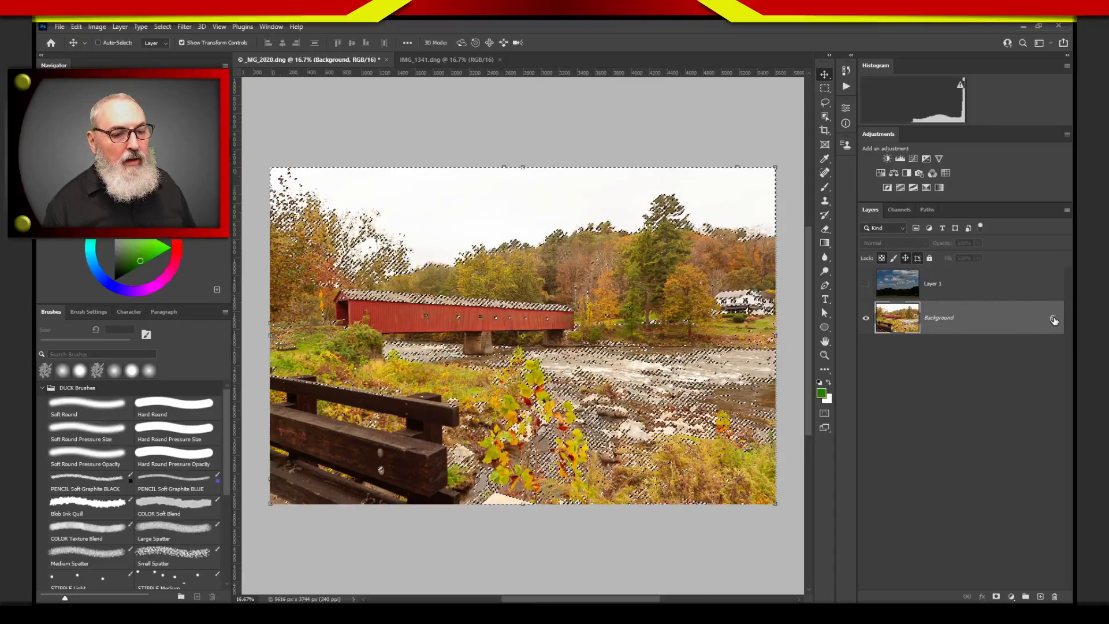
left_click(1052, 320)
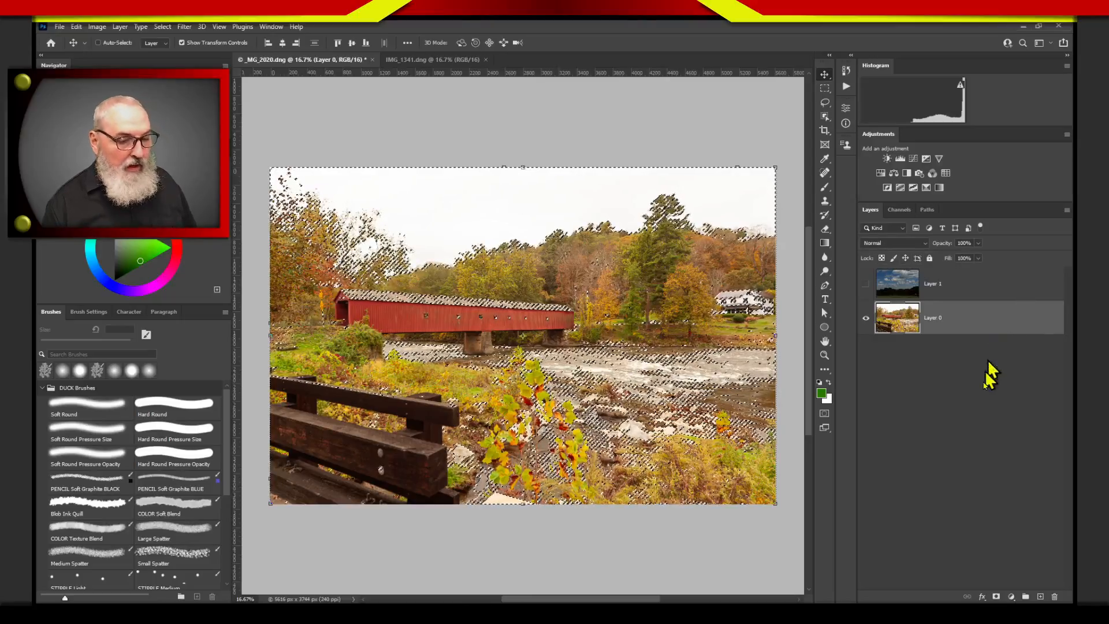
left_click(996, 596)
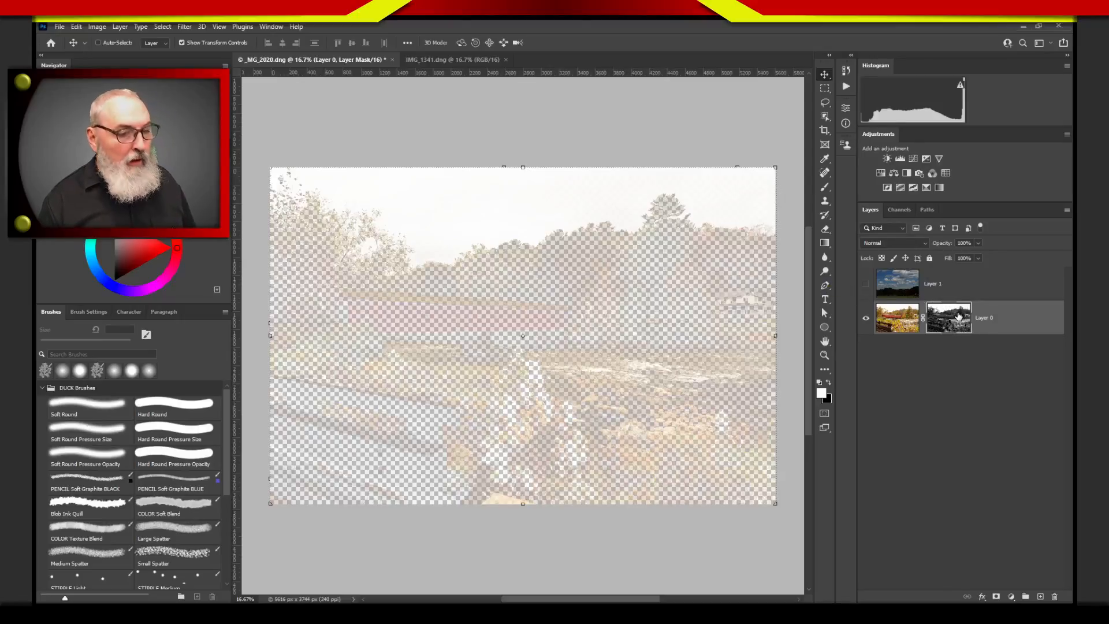
- Display the bridge layer's mask on its own and set its Levels midtone input to 0.19 to darken everything below the sky
key("alt")
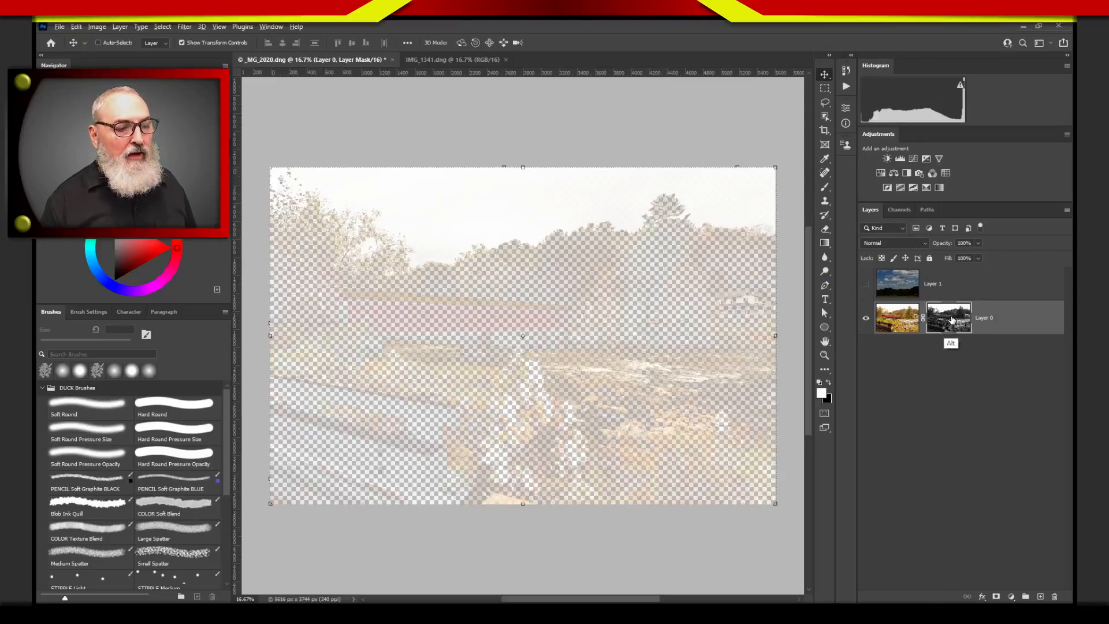
left_click(952, 319, "alt")
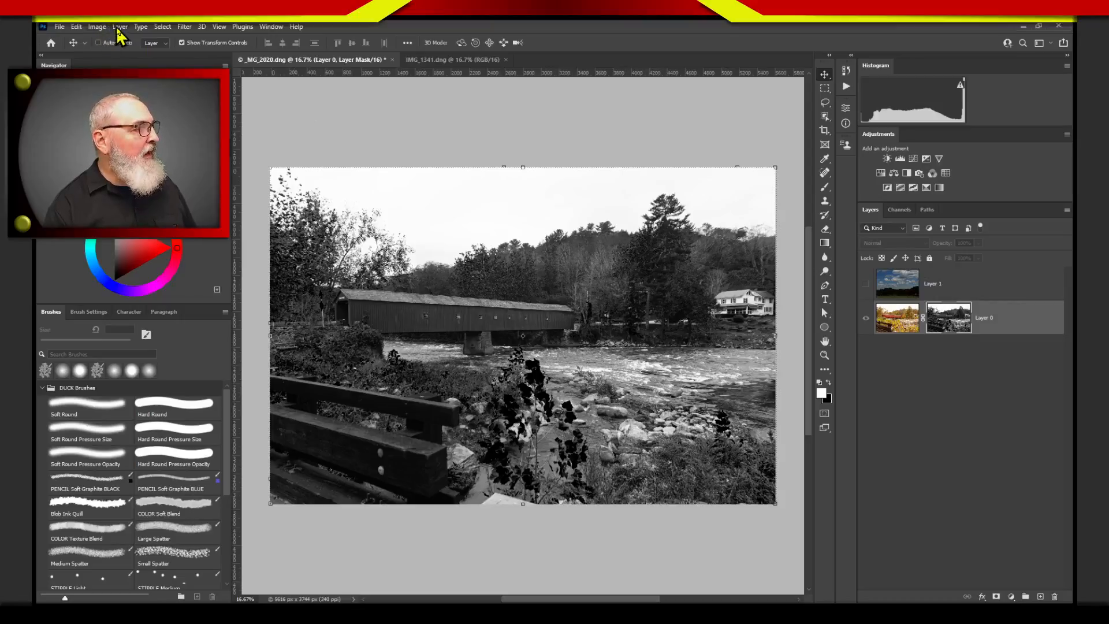
left_click(97, 27)
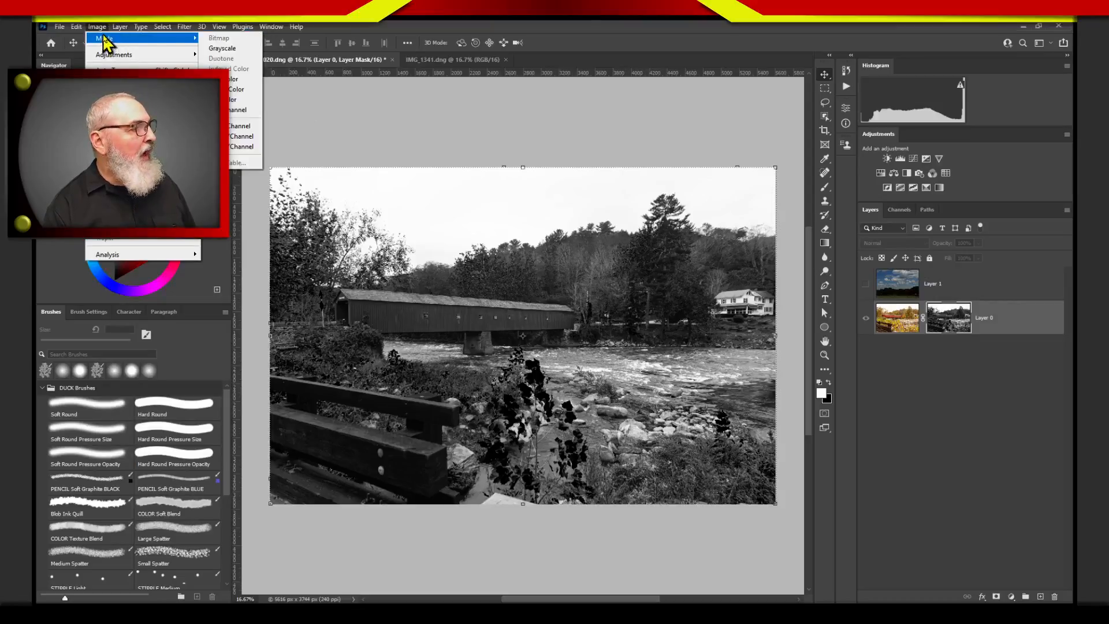
mouse_move(138, 54)
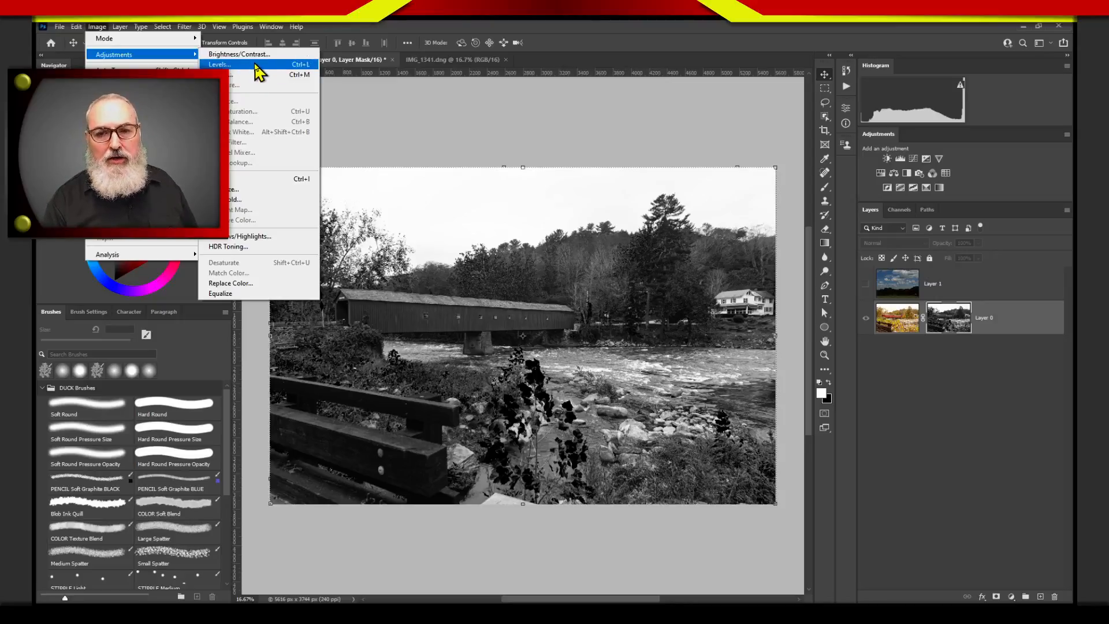
left_click(255, 66)
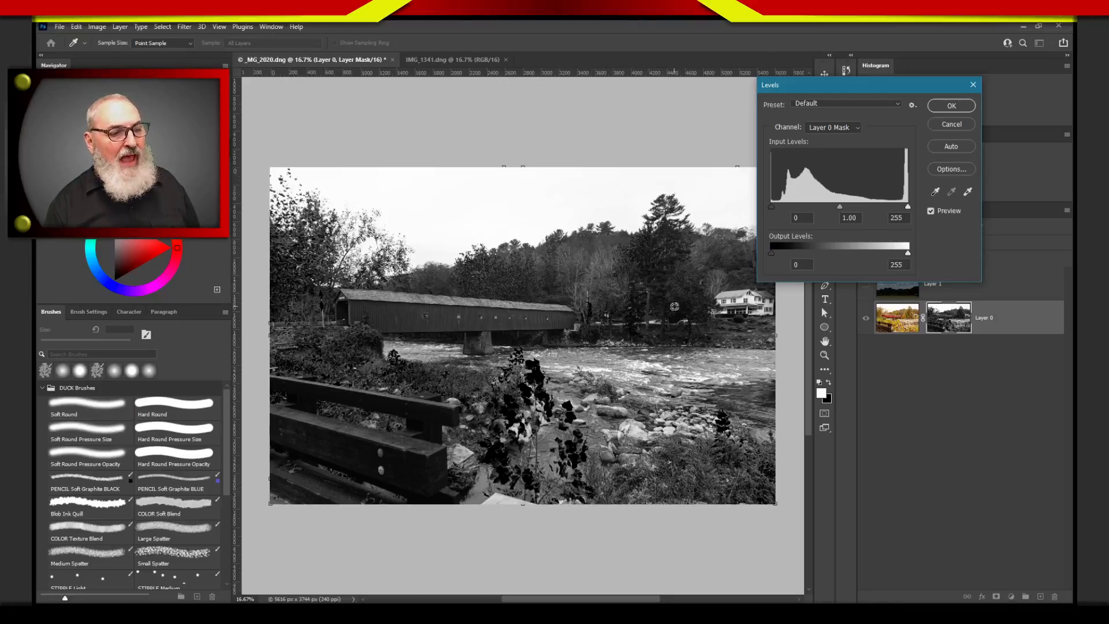
left_click_drag(840, 207, 787, 210)
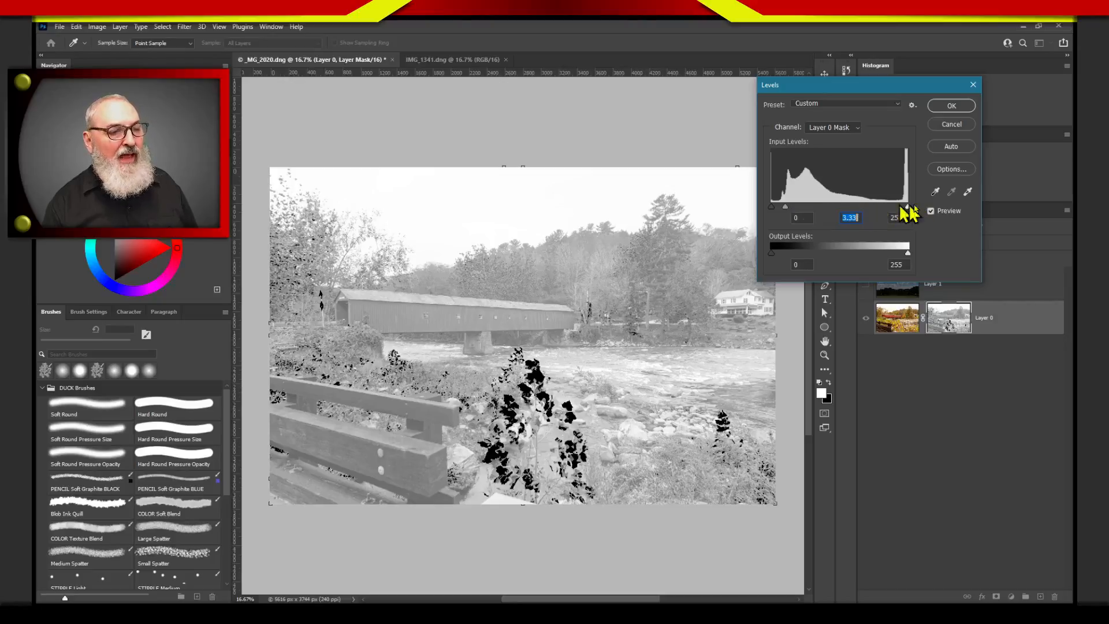
left_click_drag(785, 207, 893, 212)
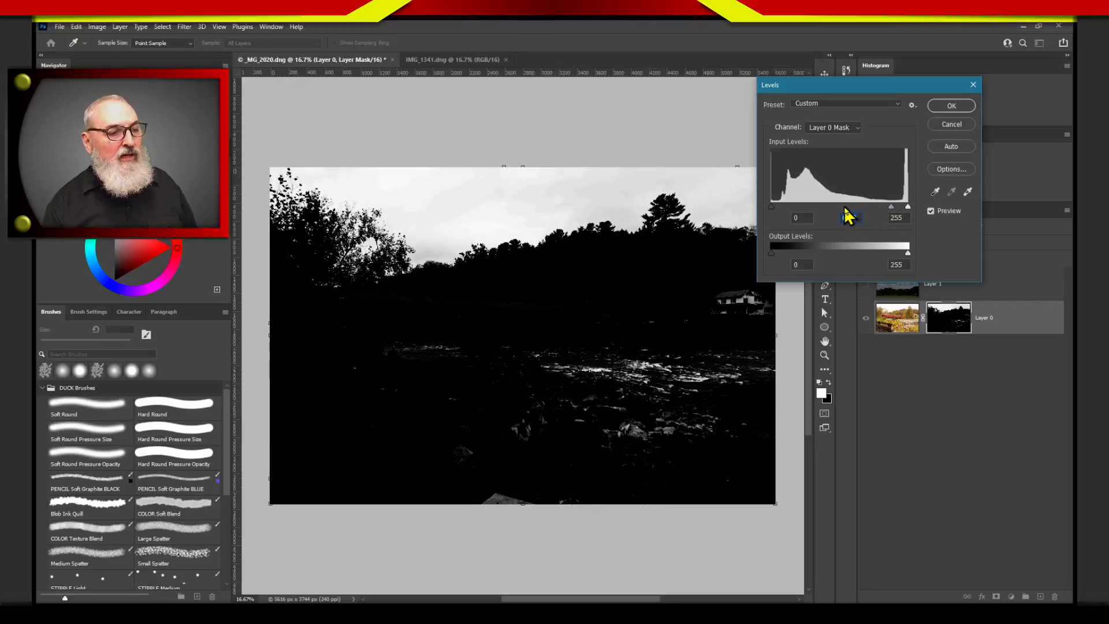
left_click(891, 207)
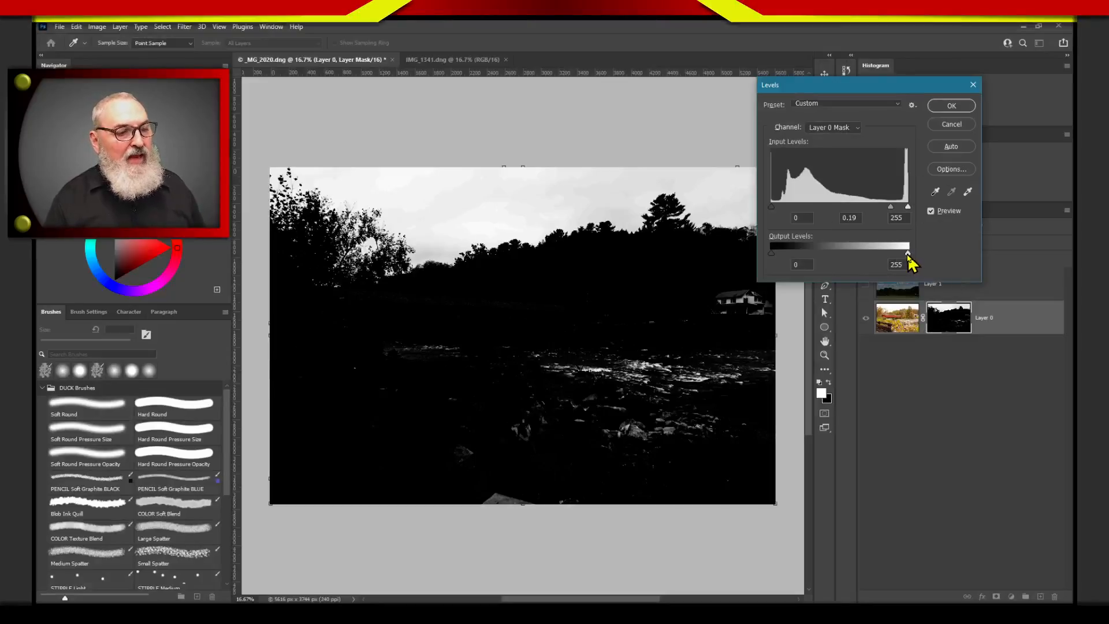
- Set the mask's white input level to 245, keep the white output level at 255, and apply the Levels adjustment
left_click_drag(907, 255, 897, 256)
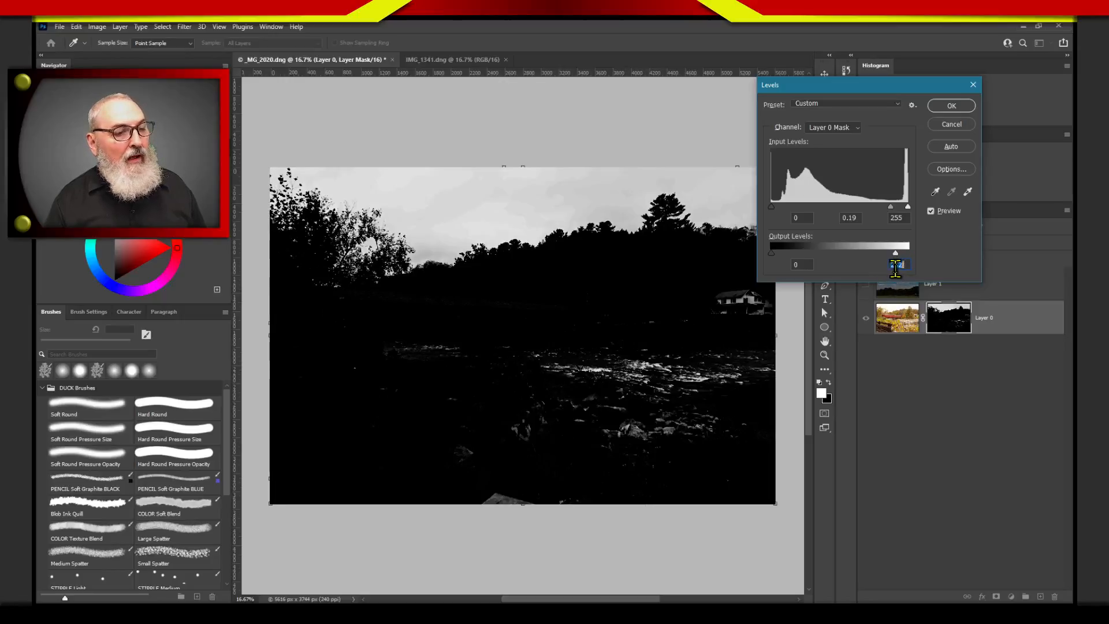
left_click_drag(897, 255, 926, 255)
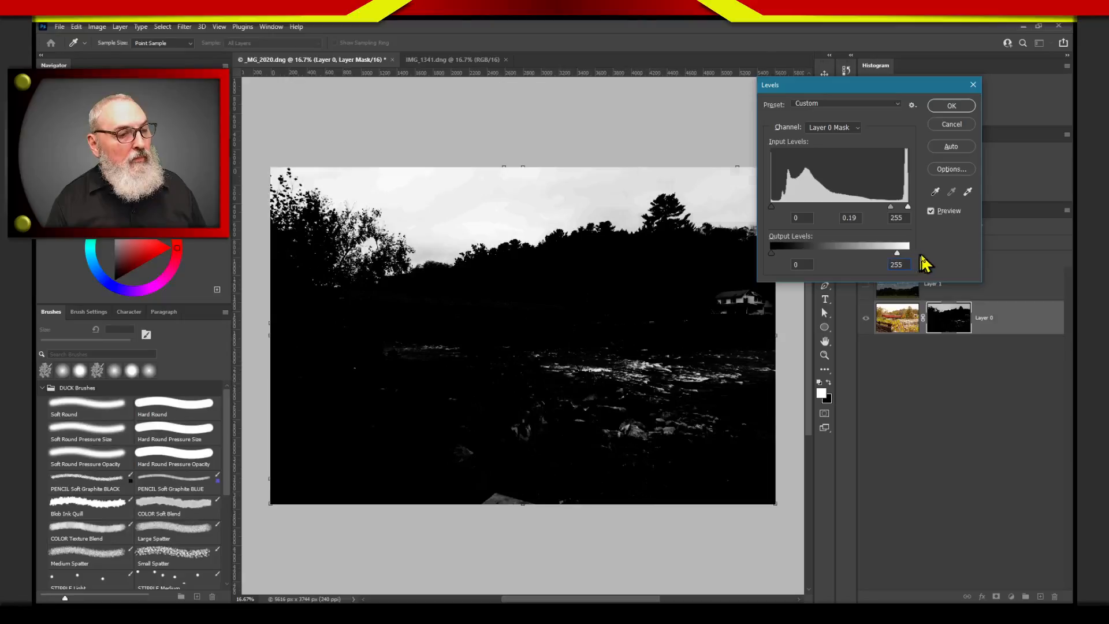
left_click(908, 207)
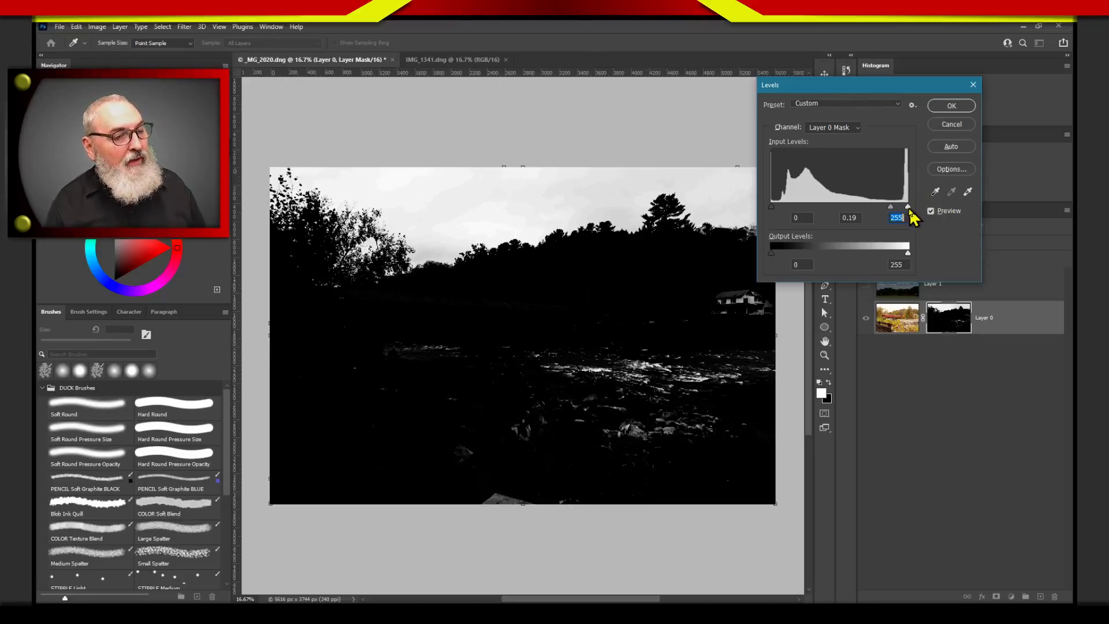
left_click_drag(905, 208, 898, 208)
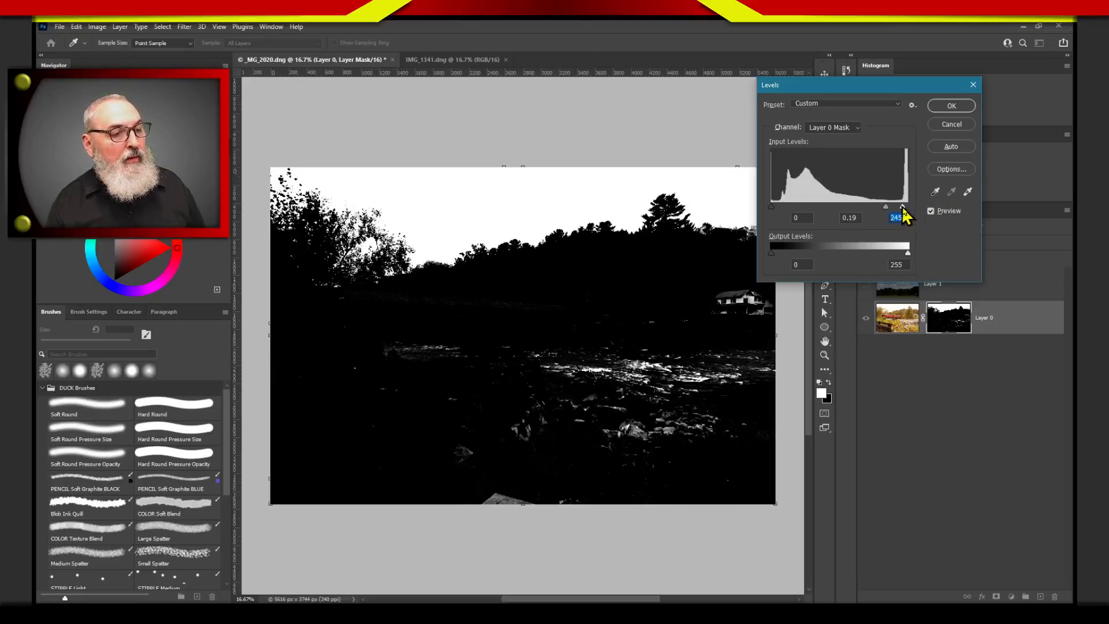
left_click_drag(904, 212, 901, 213)
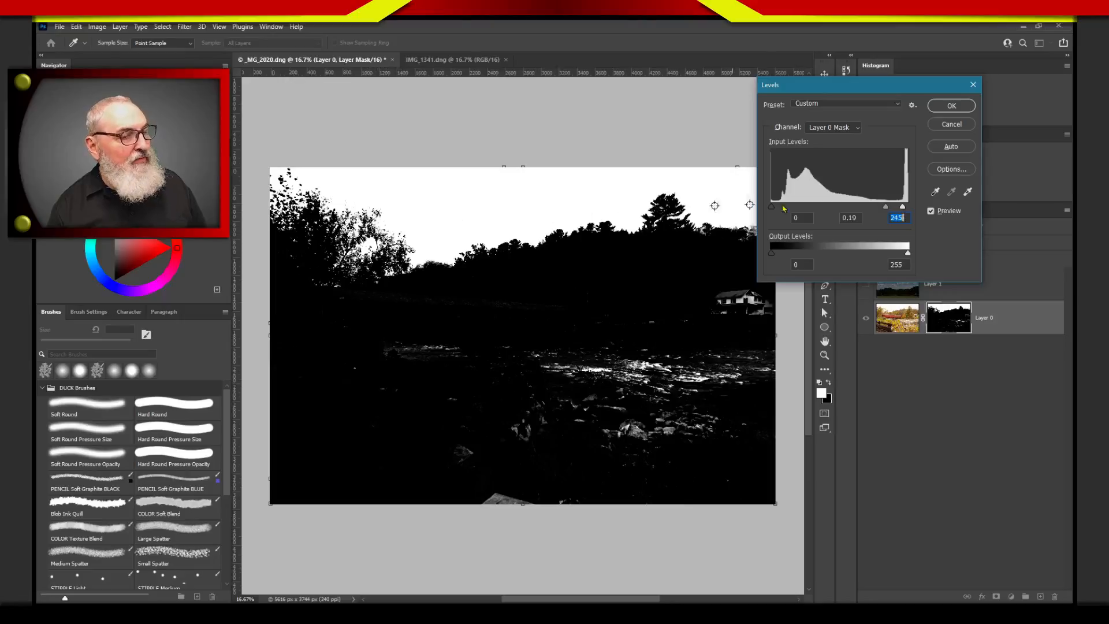
left_click_drag(903, 207, 904, 210)
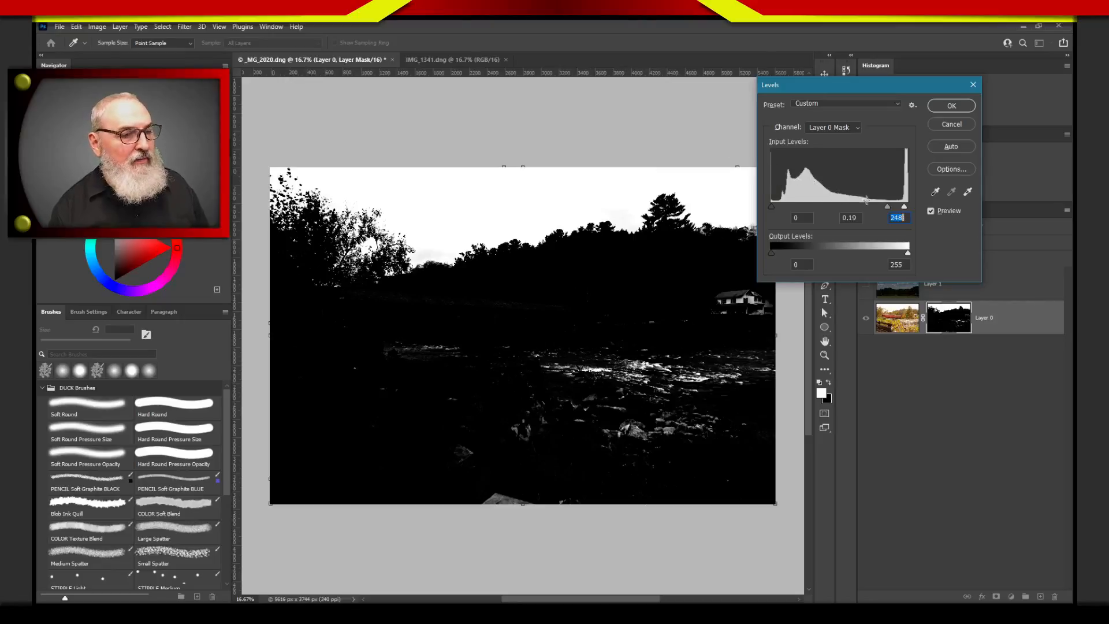
key("Down")
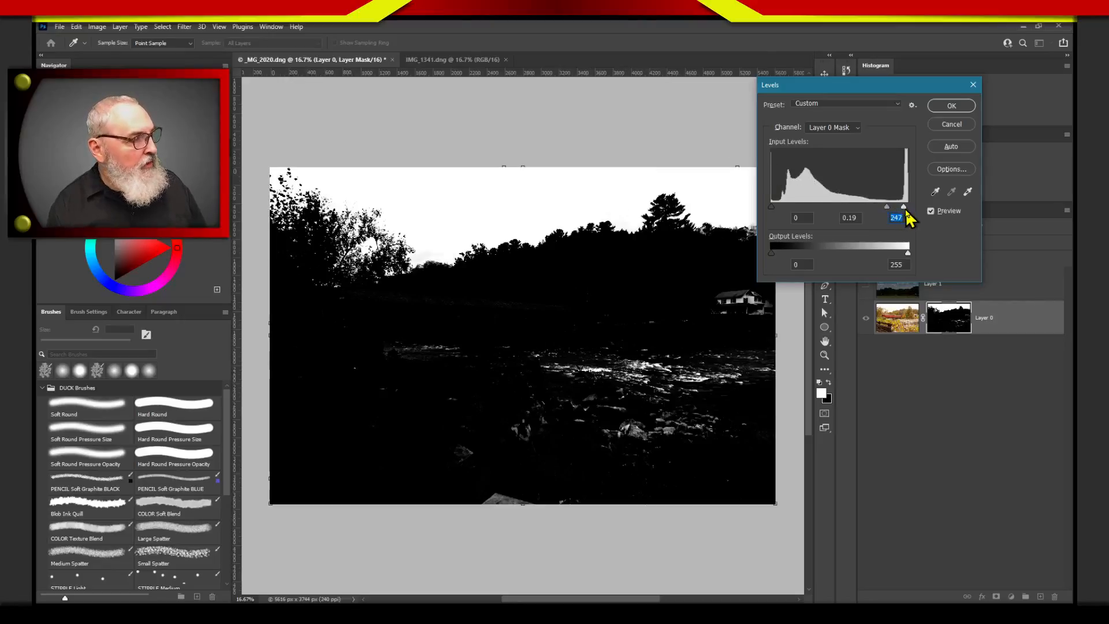
left_click_drag(905, 208, 859, 208)
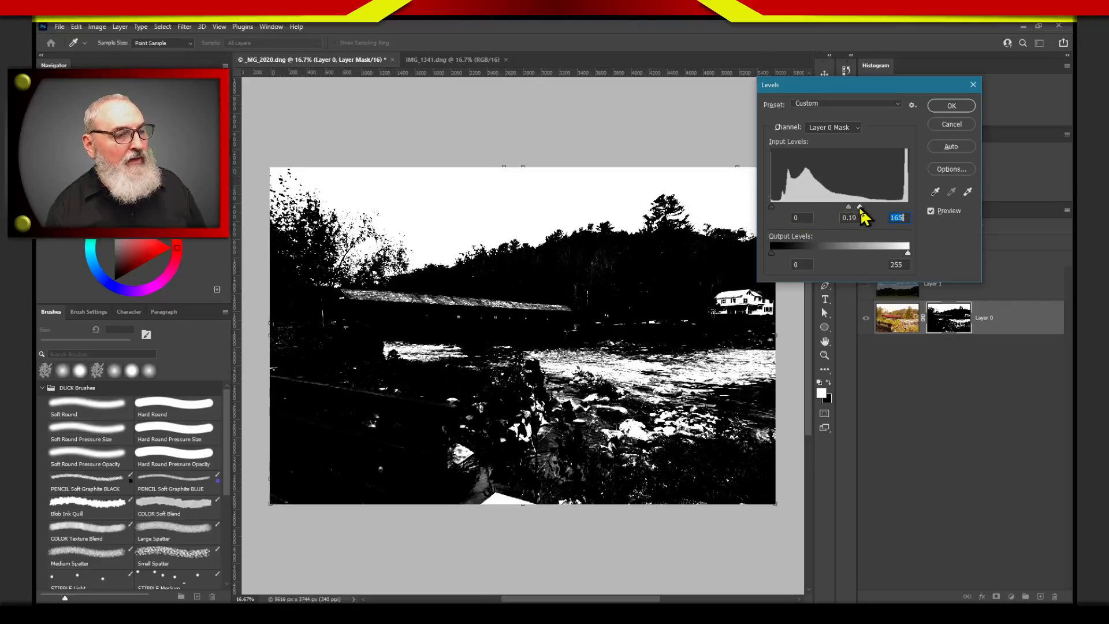
left_click_drag(861, 208, 902, 206)
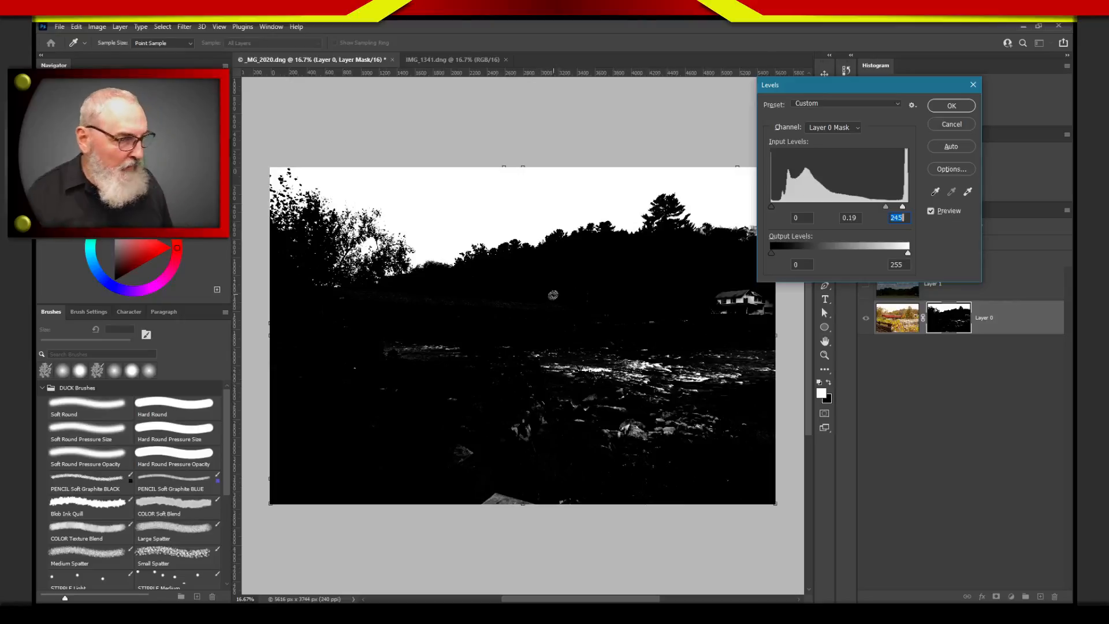
left_click(951, 106)
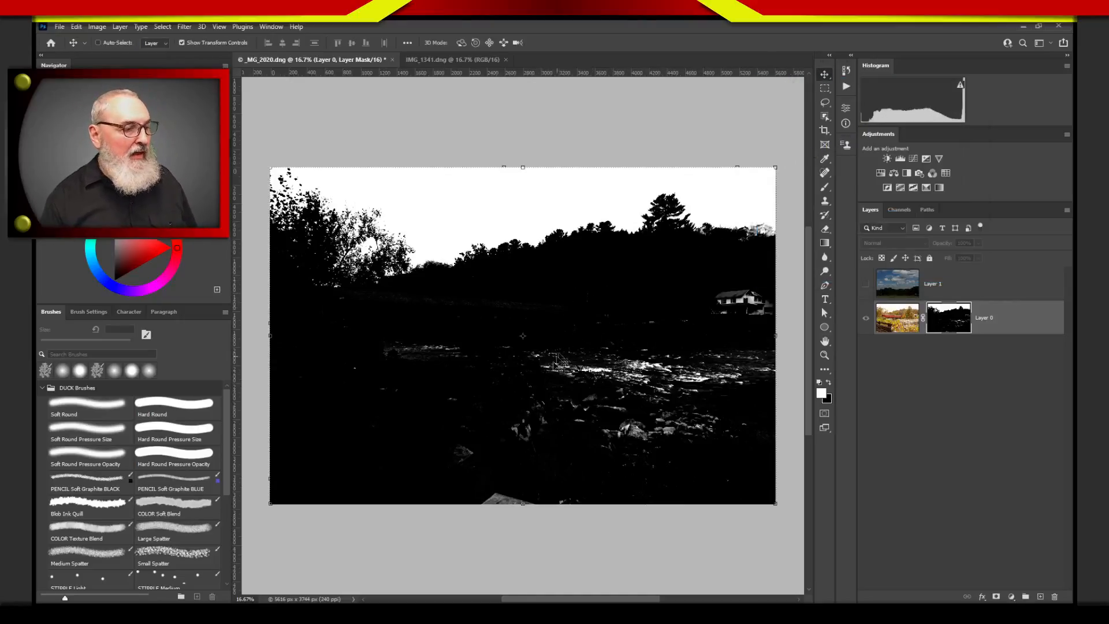
- Paint the mask solid black below the treeline with a 500 px brush, covering the white patches on the house, river and foreground
key("b")
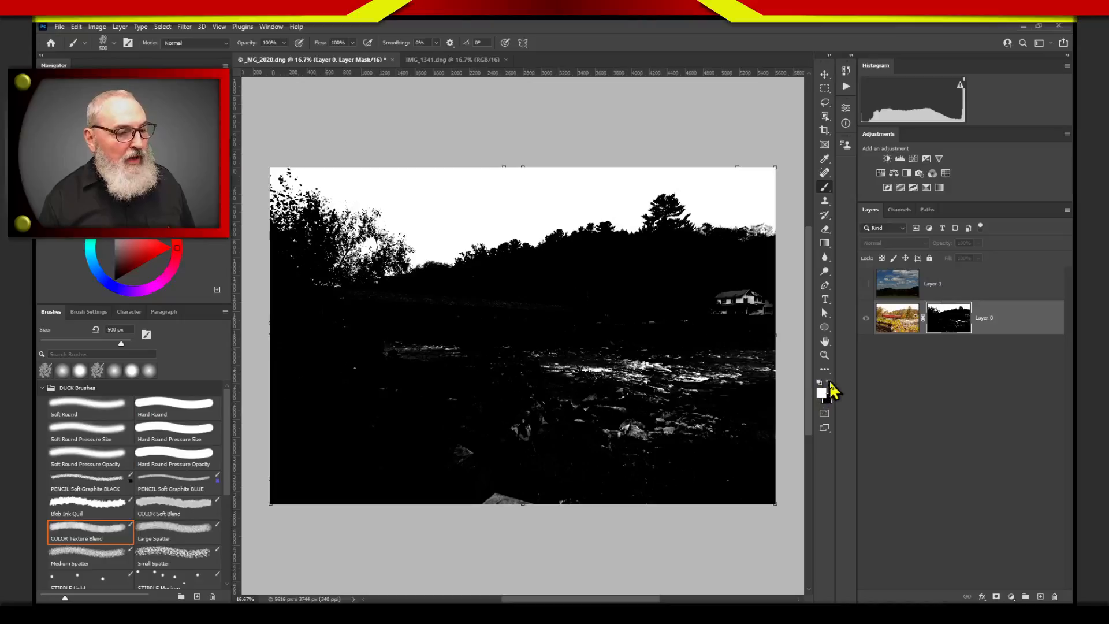
key("x")
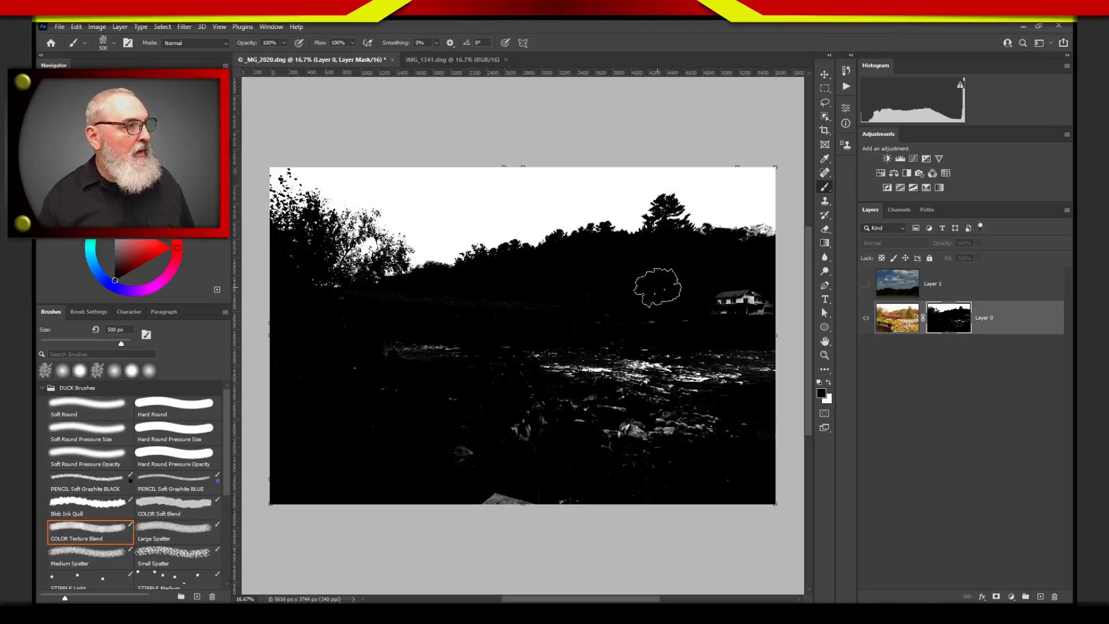
mouse_move(705, 285)
left_mouse_down()
mouse_move(758, 297)
mouse_move(731, 320)
left_mouse_up()
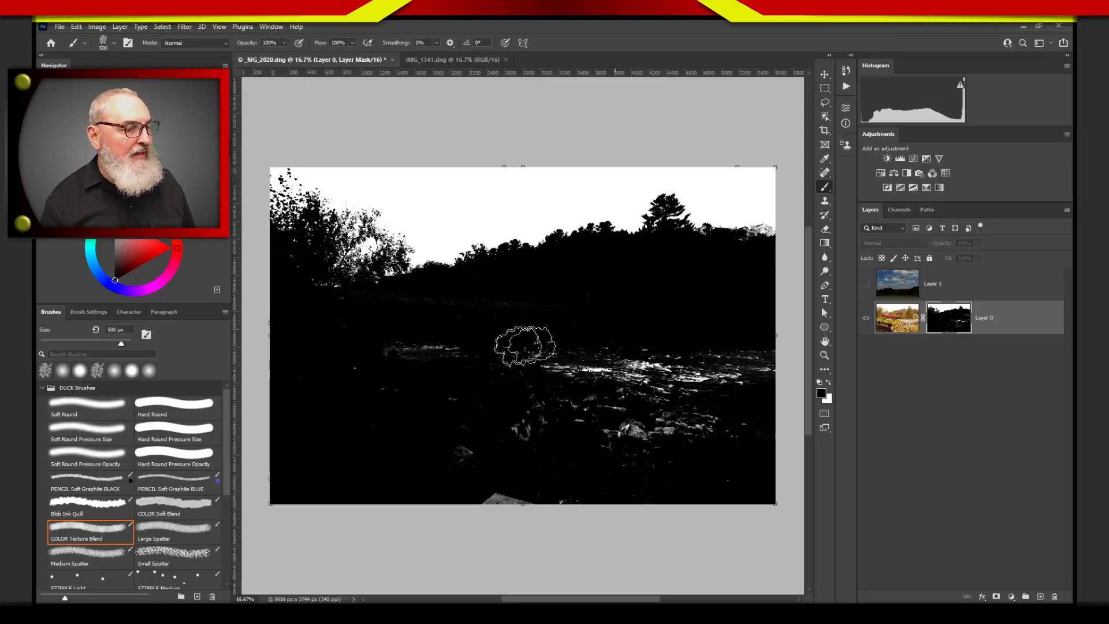
mouse_move(326, 331)
left_mouse_down()
mouse_move(437, 335)
mouse_move(368, 377)
mouse_move(470, 509)
mouse_move(800, 421)
mouse_move(716, 377)
mouse_move(468, 399)
left_mouse_up()
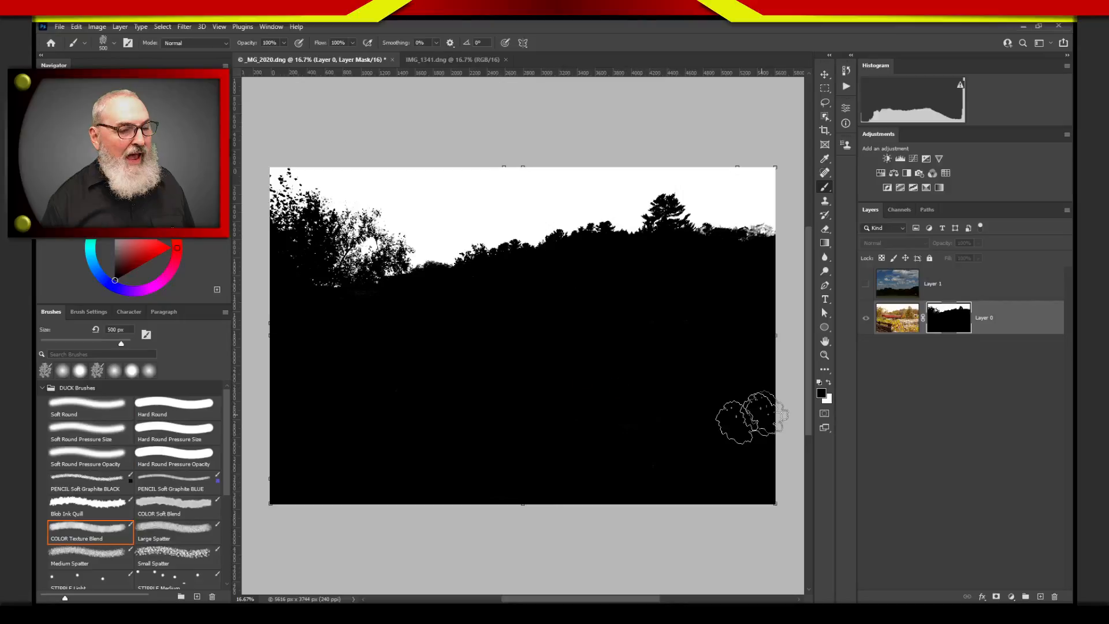
- Return from the mask view to the image and invert the bridge layer's mask
left_click(898, 323)
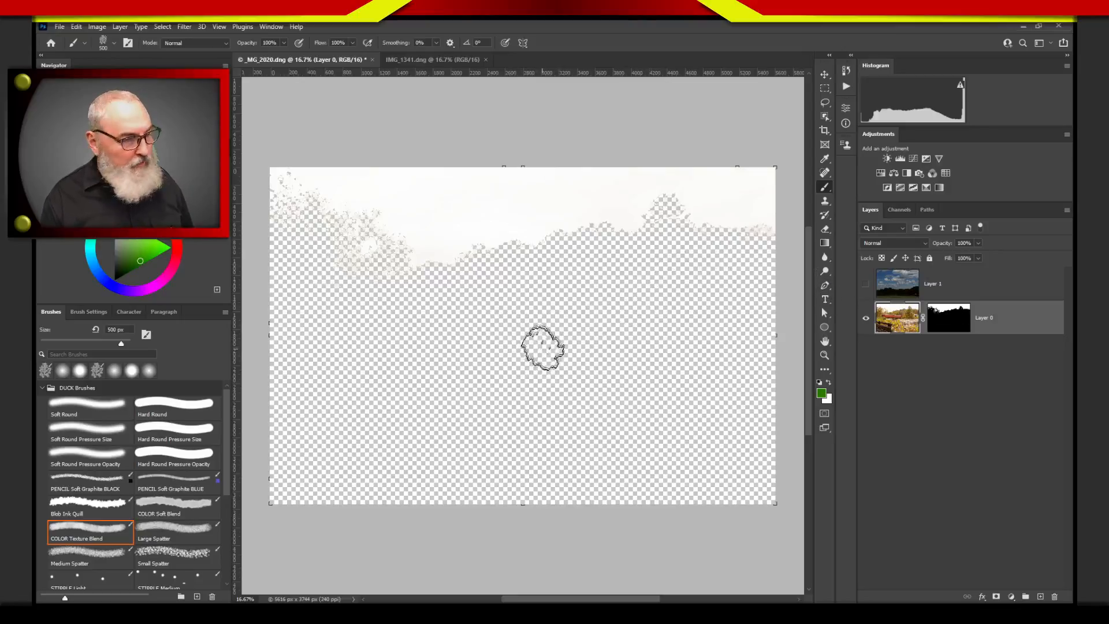
left_click(949, 319)
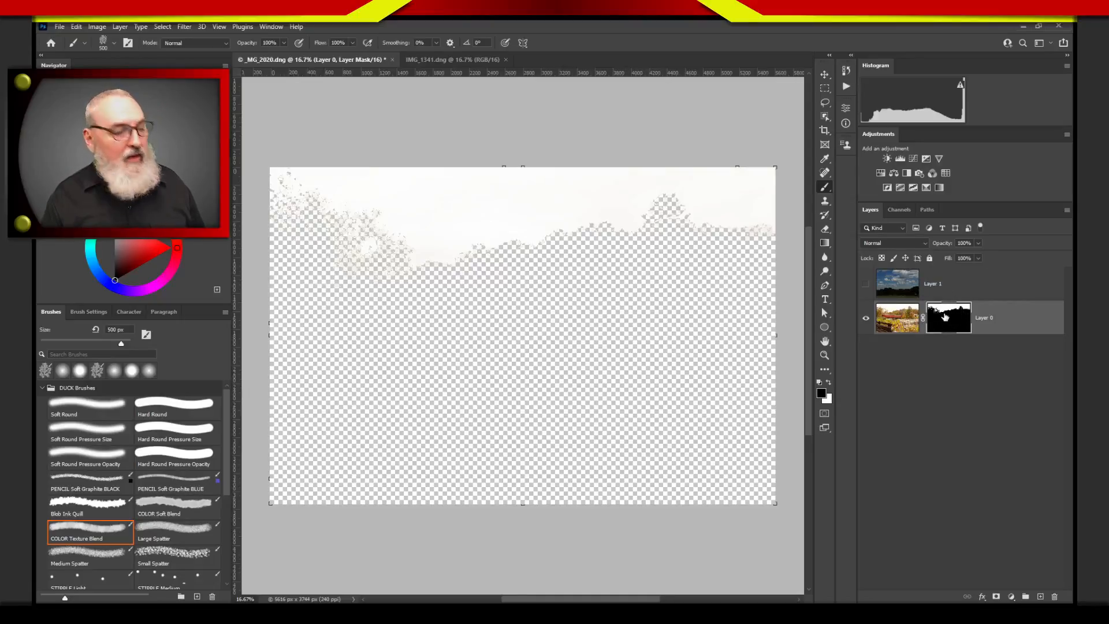
key("ctrl+i")
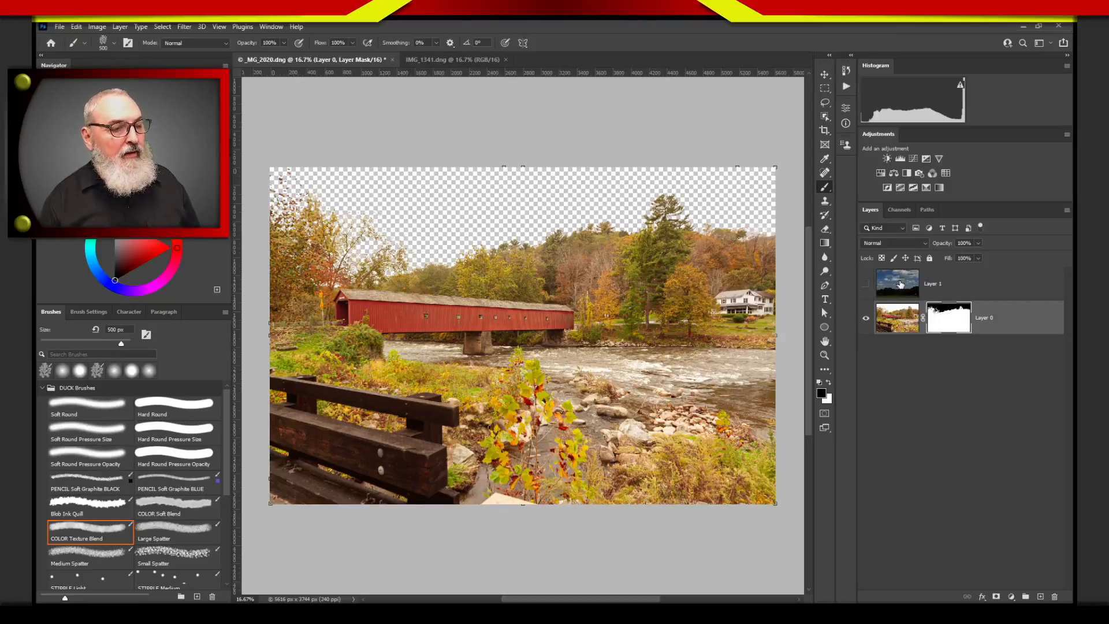
- Show the cloud layer and place it beneath the masked bridge layer
left_click(865, 284)
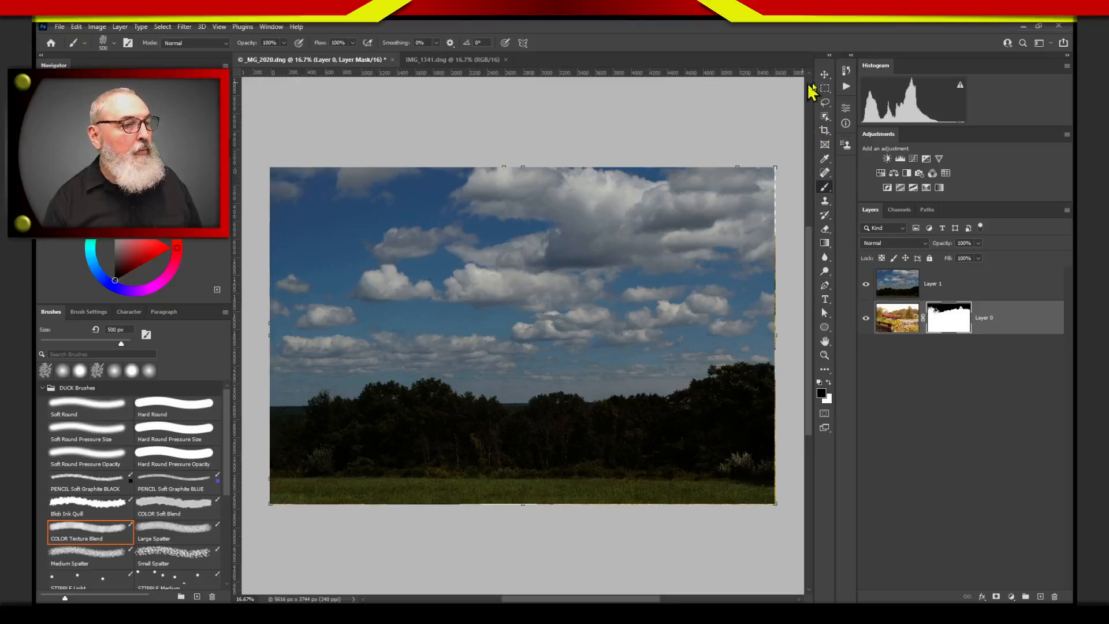
key("v")
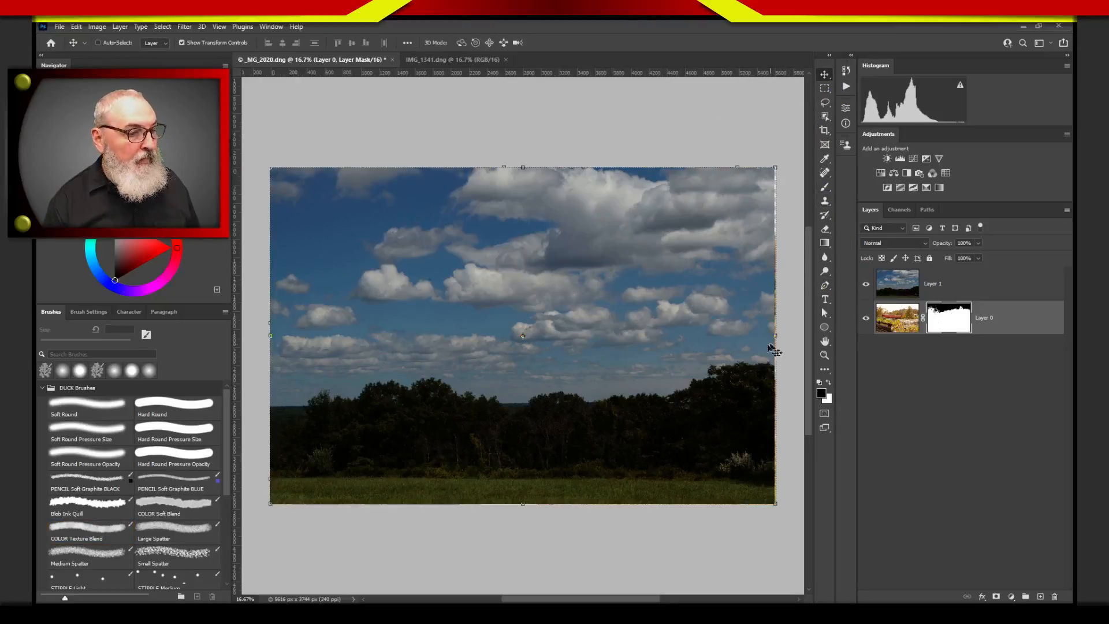
left_click_drag(775, 336, 780, 334)
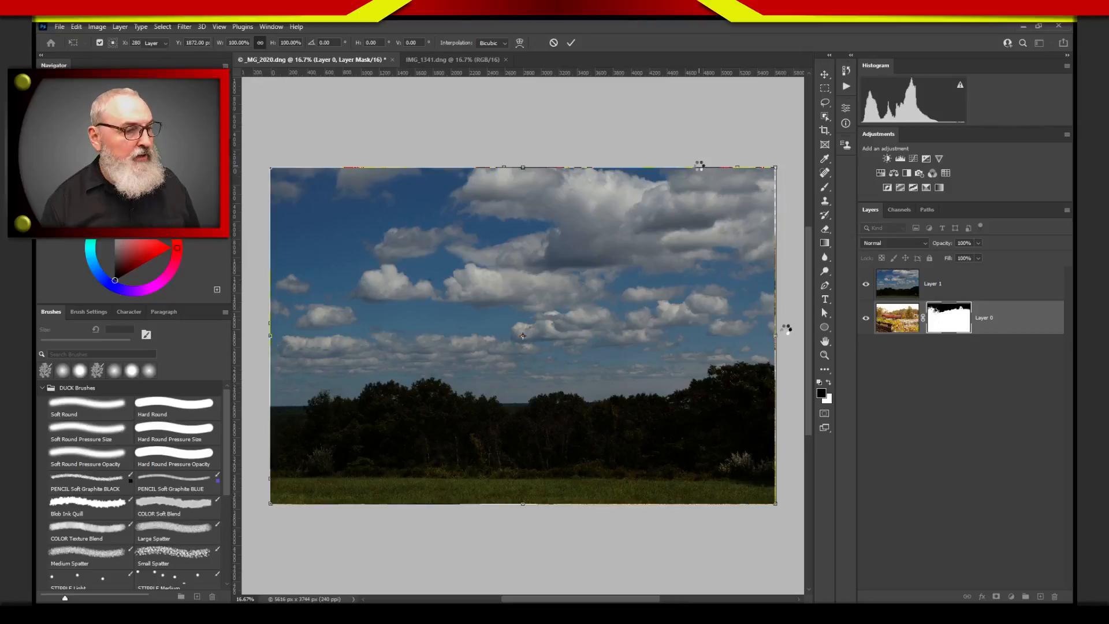
key("Return")
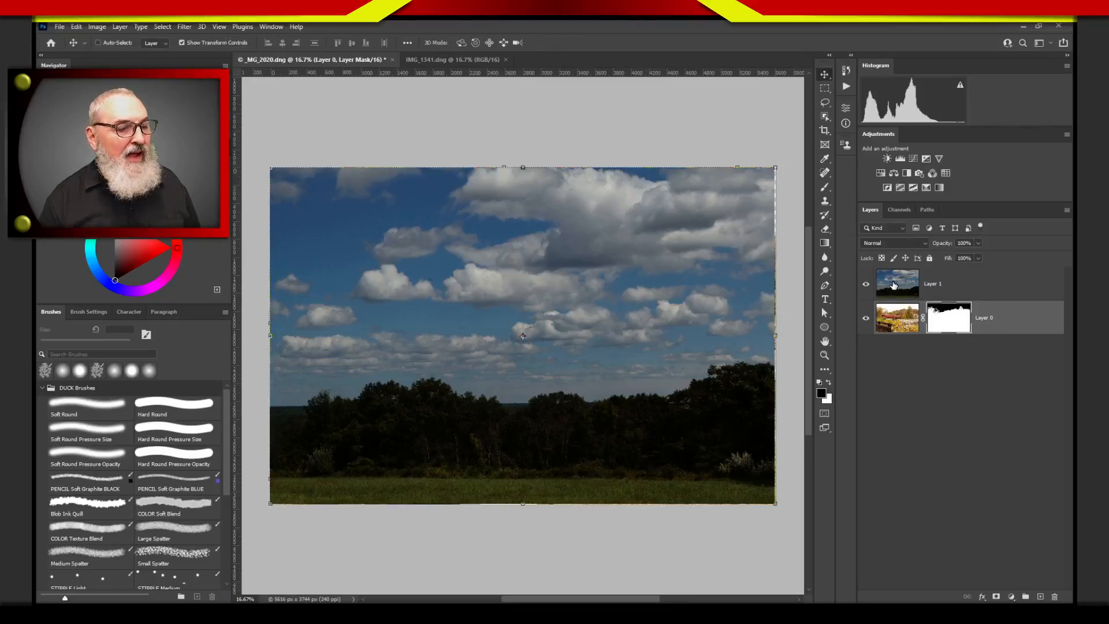
left_click_drag(893, 285, 889, 338)
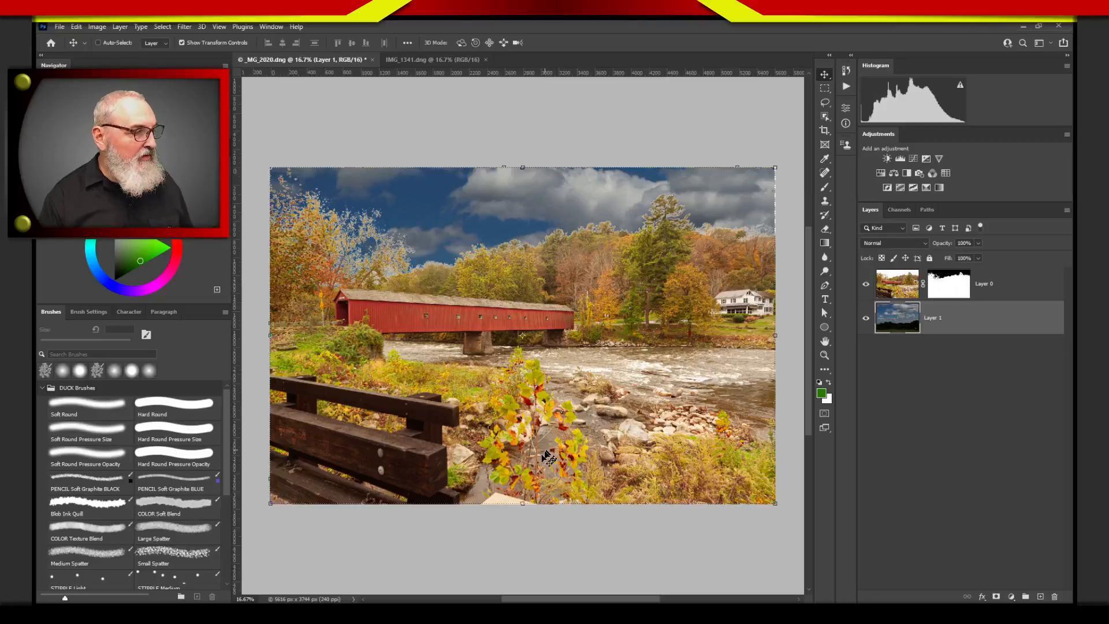
- Move the cloud layer upward behind the treeline and scale it to 100.20% to cover the canvas's left edge
left_click_drag(528, 398, 538, 340)
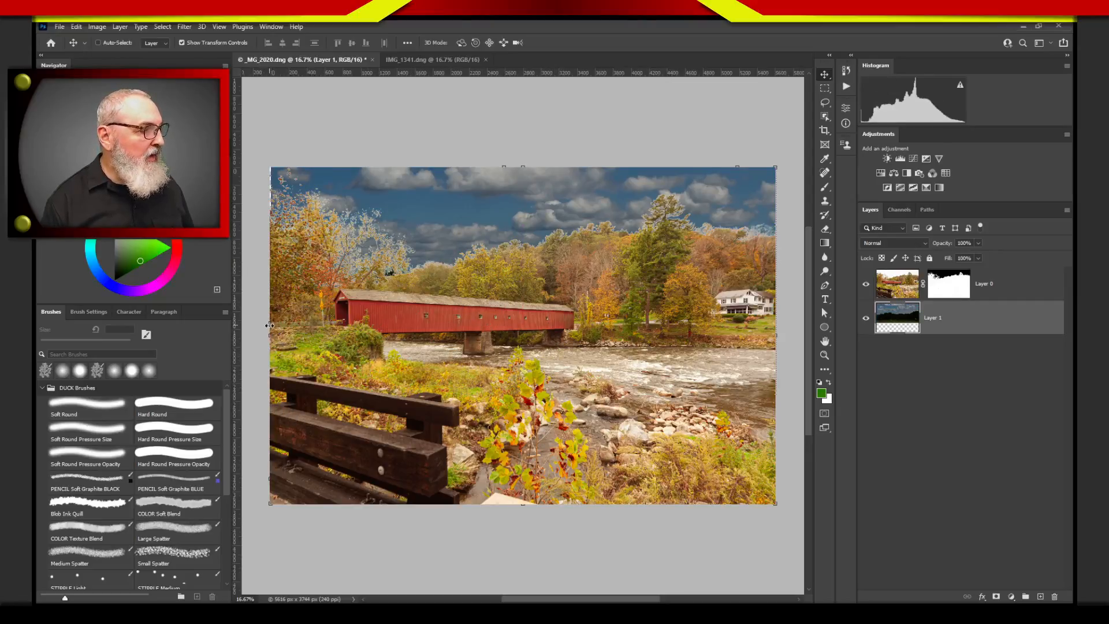
left_click_drag(269, 326, 270, 325)
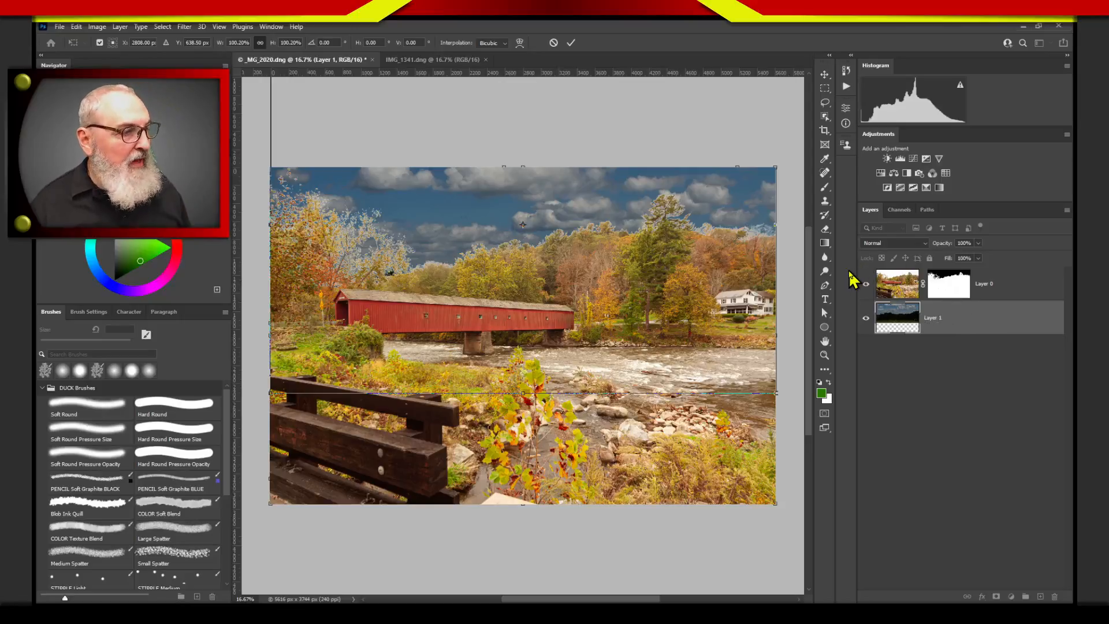
- Open the bridge layer's mask in Select and Mask and try Feather 3.7 px, Shift Edge -38% and Contrast 5%
left_click(949, 286)
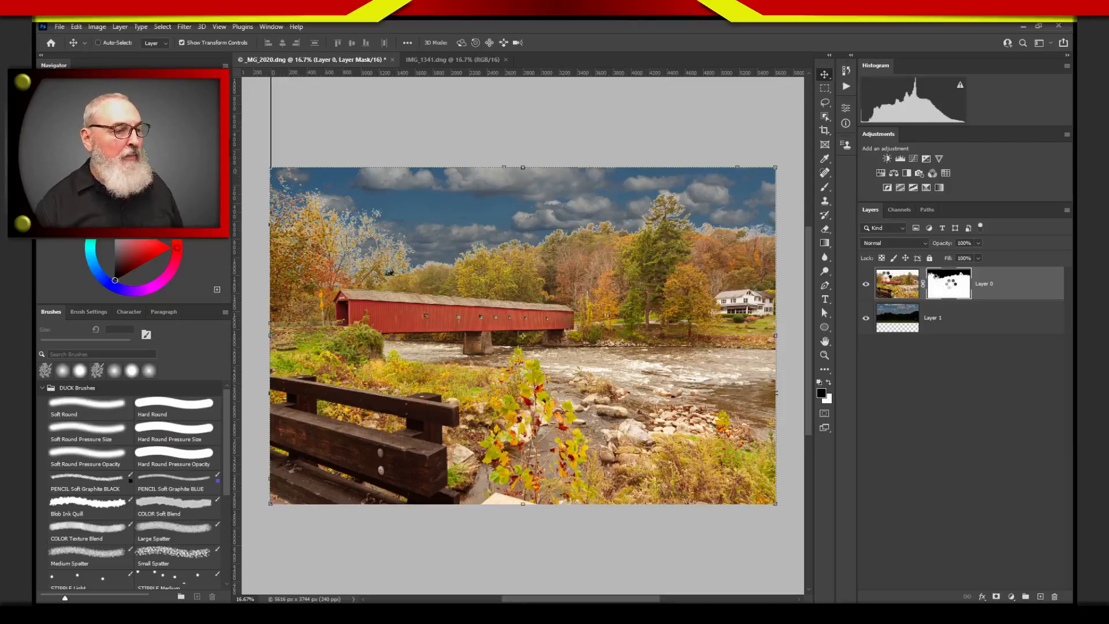
key("alt+ctrl+r")
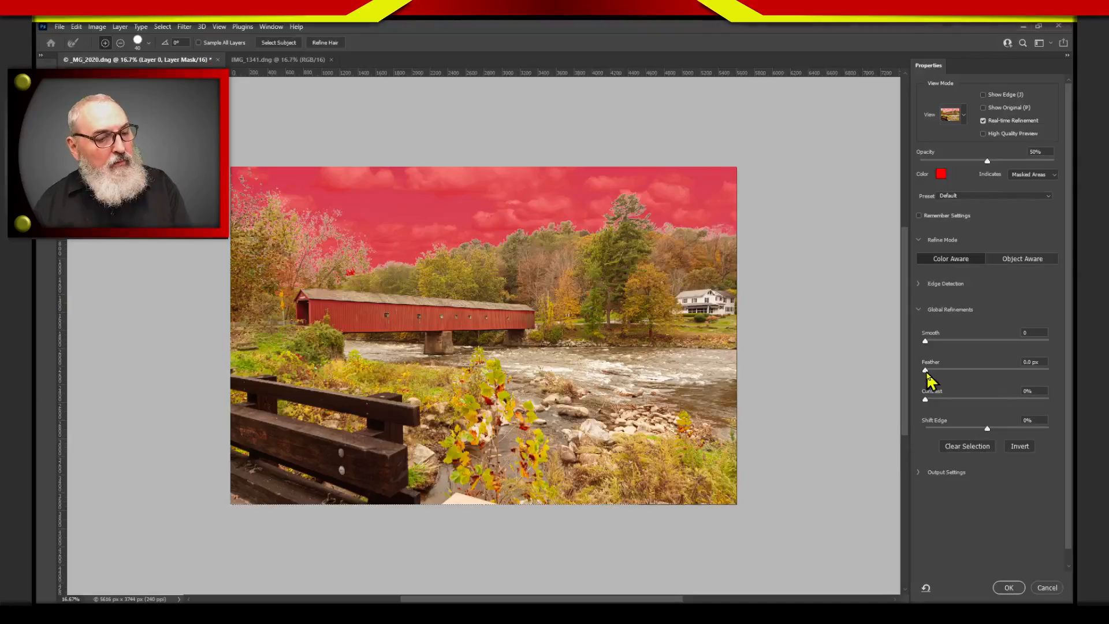
left_click_drag(925, 370, 950, 373)
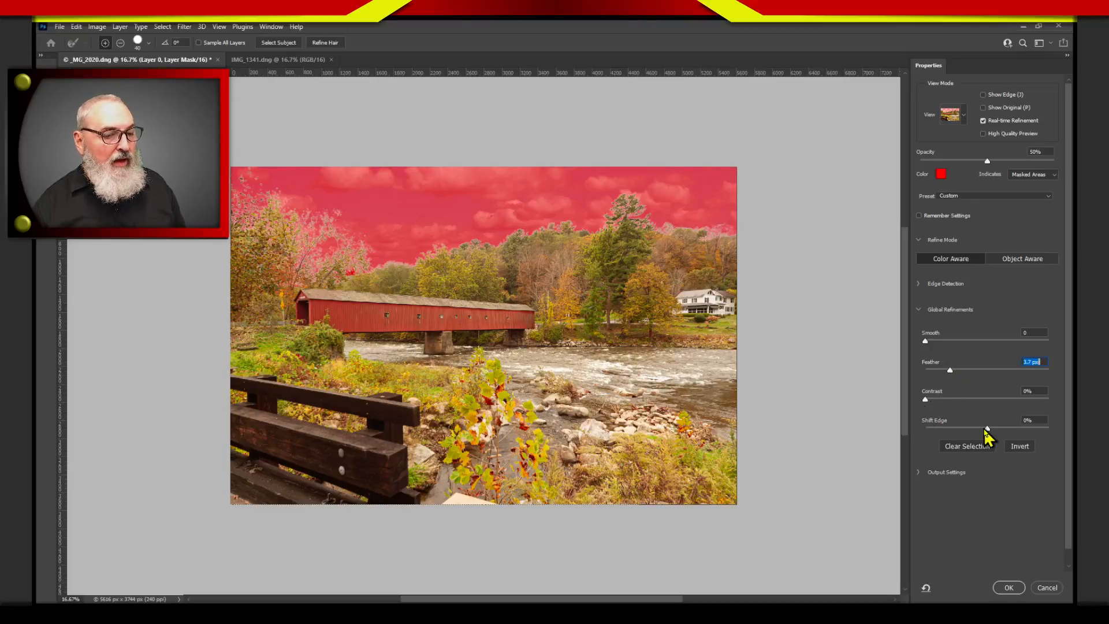
left_click_drag(987, 429, 963, 432)
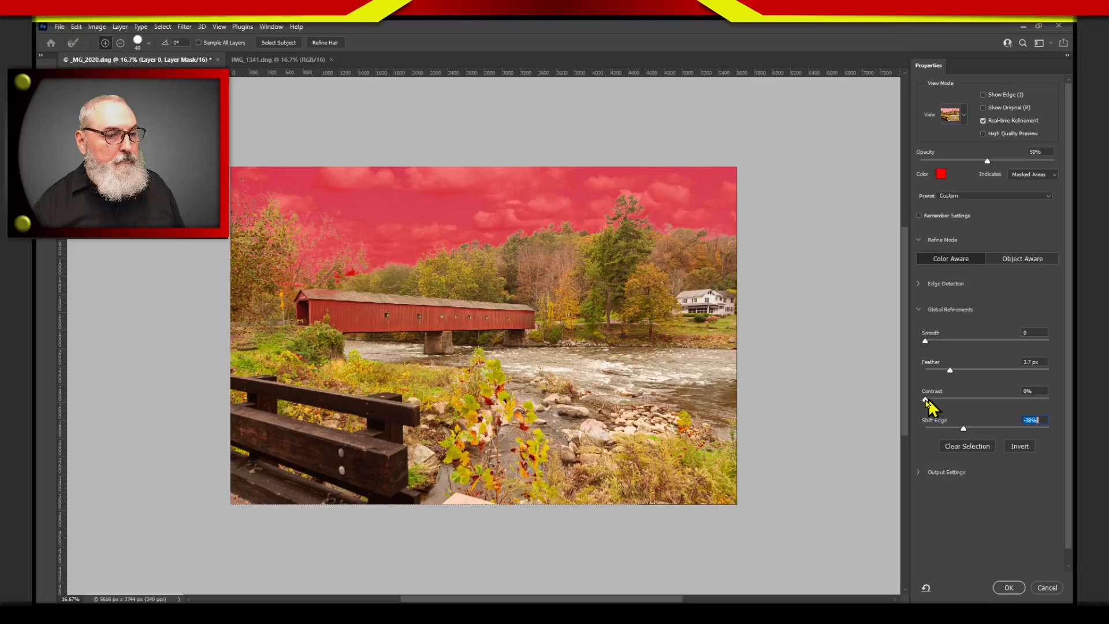
left_click_drag(925, 399, 931, 400)
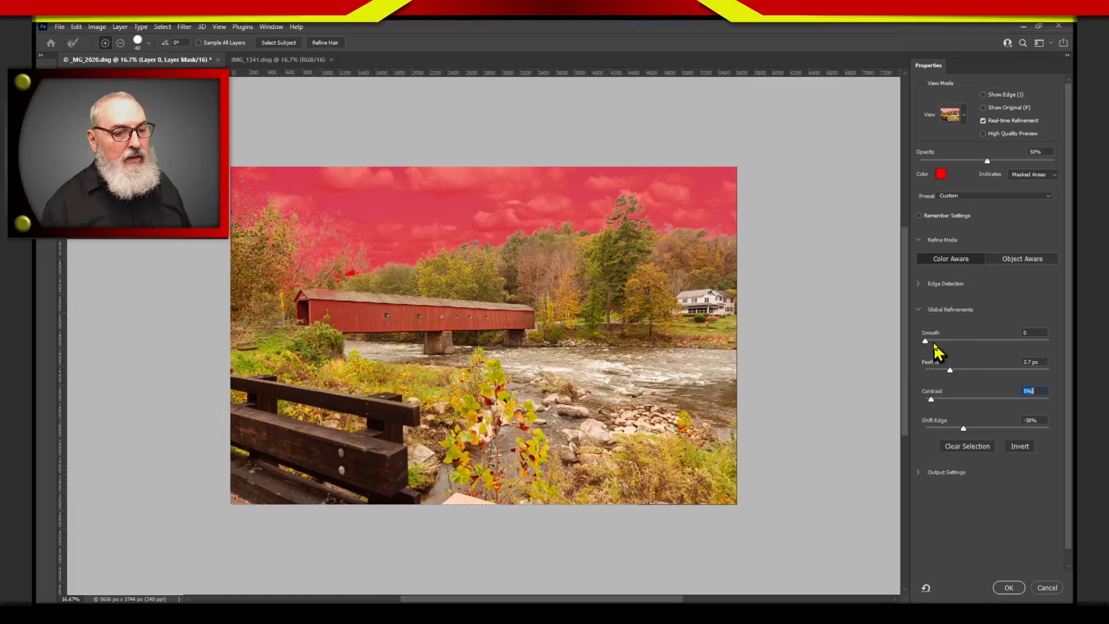
- Set the mask refinement to Feather 3.1 px, Contrast 0% and Shift Edge -18%, and apply it
left_click_drag(949, 370, 923, 409)
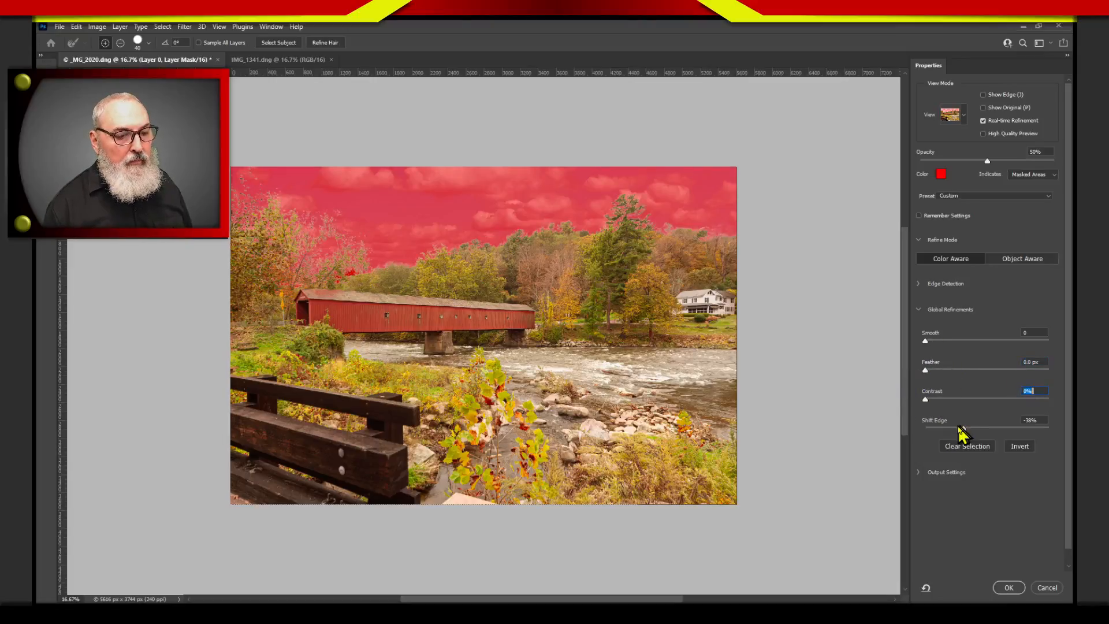
left_click(981, 429)
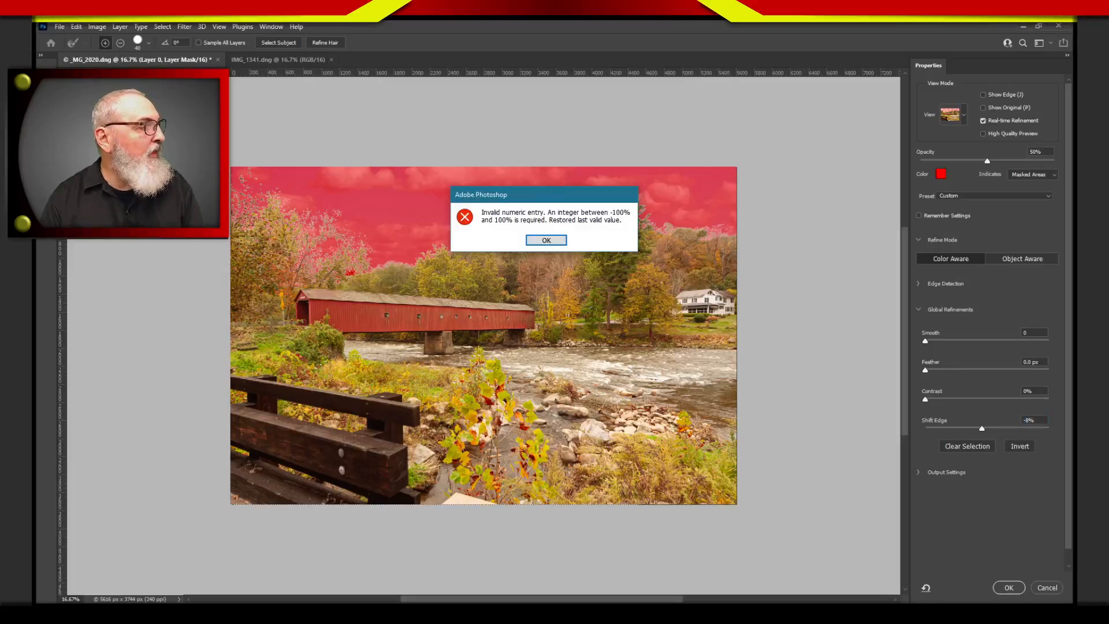
left_click(546, 240)
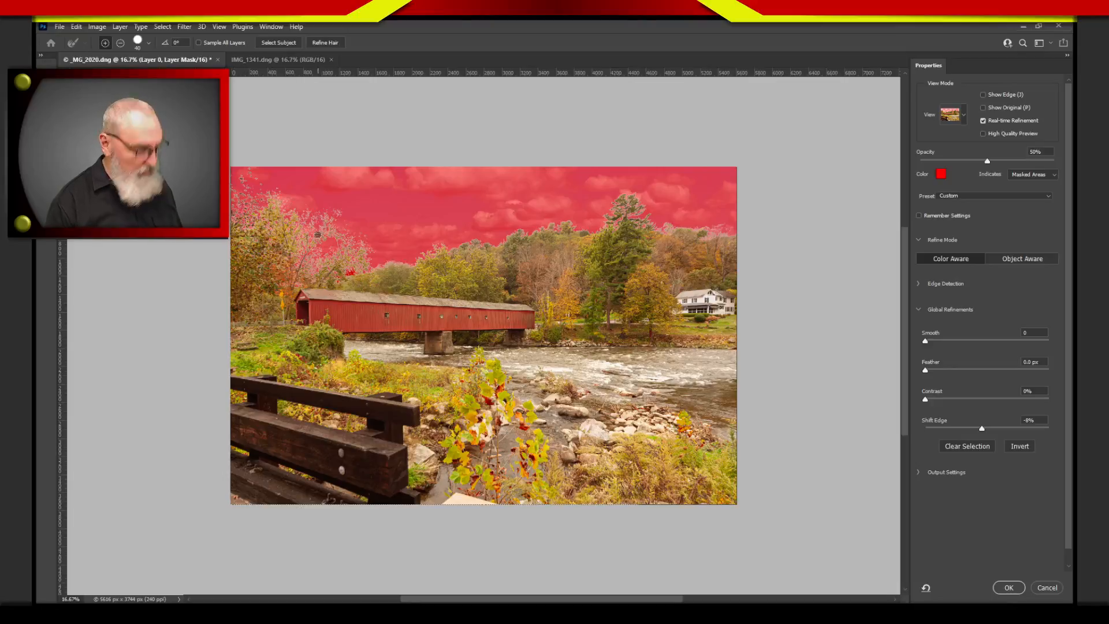
key("bracketright")
key("bracketright")
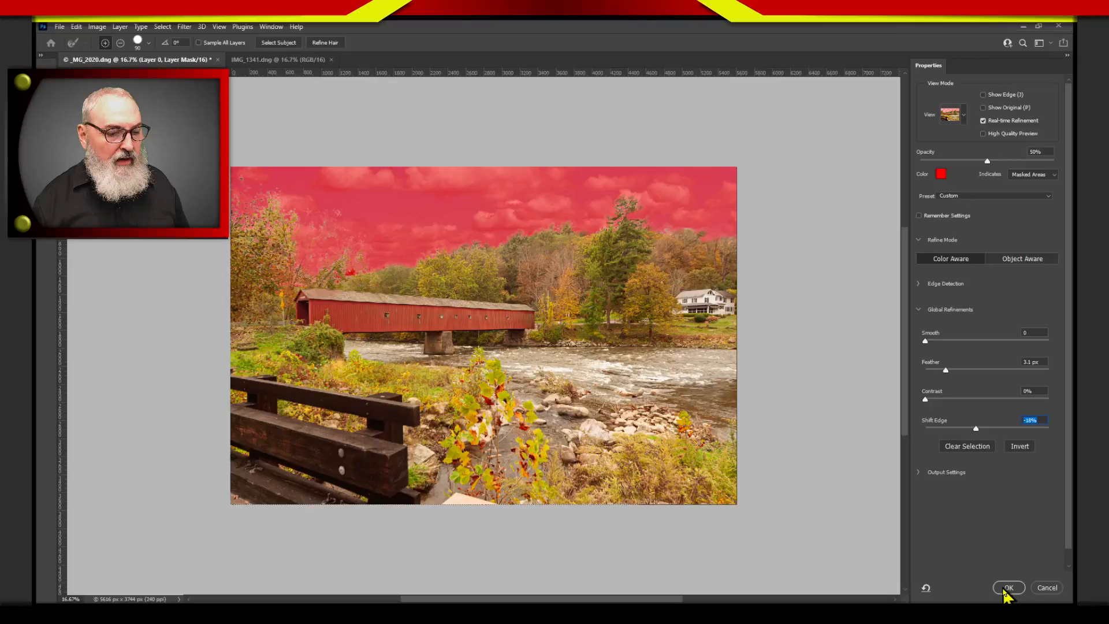
left_click(1008, 587)
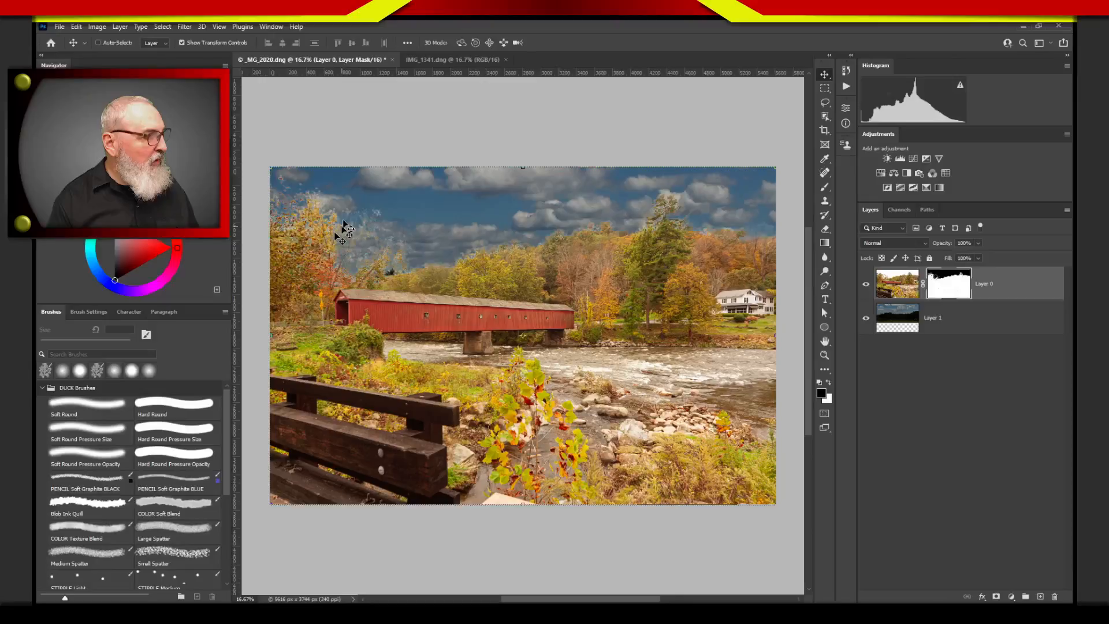
- Paint black on the bridge layer's mask with a 500 px brush to hide the pale sky fringe around the left trees
key("b")
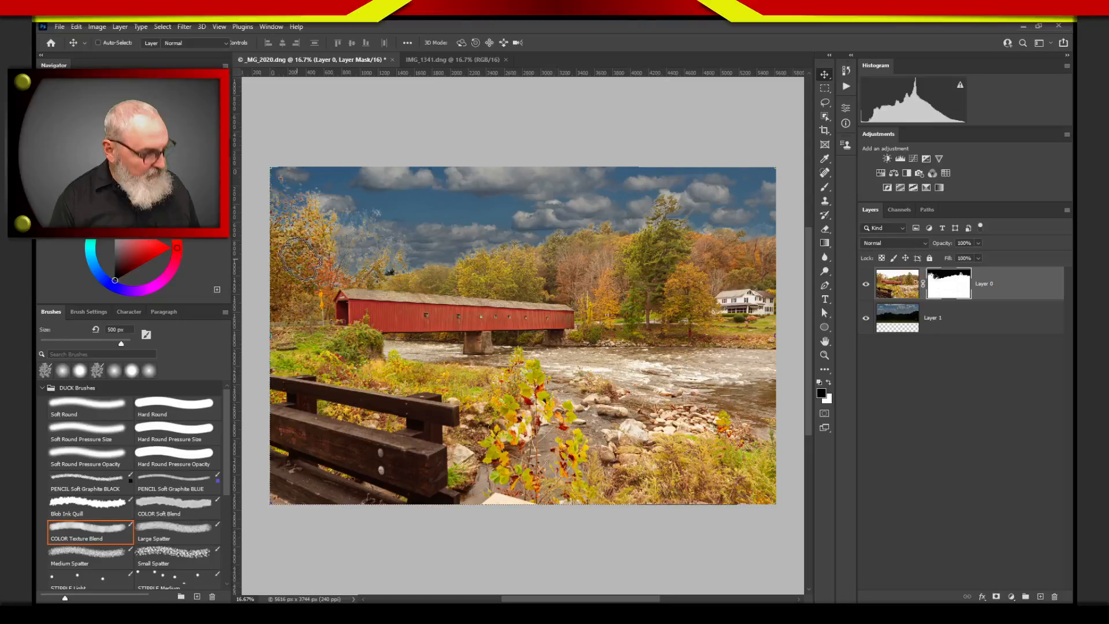
key("ctrl+z")
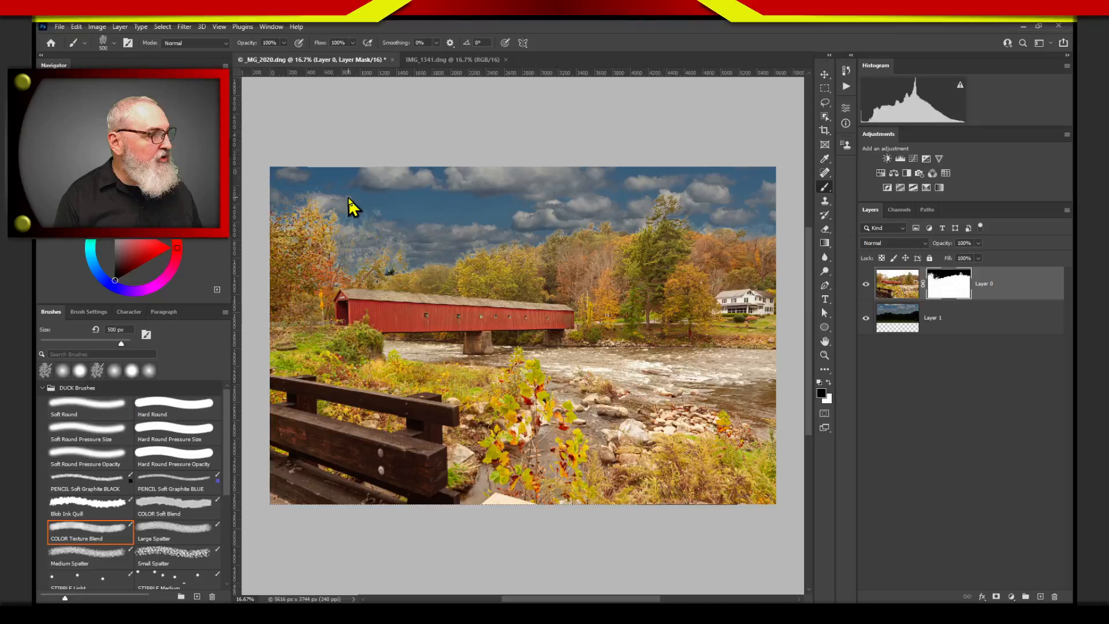
- Add a Curves adjustment directly above the cloud layer and raise its midtones to brighten the sky
left_click(1008, 321)
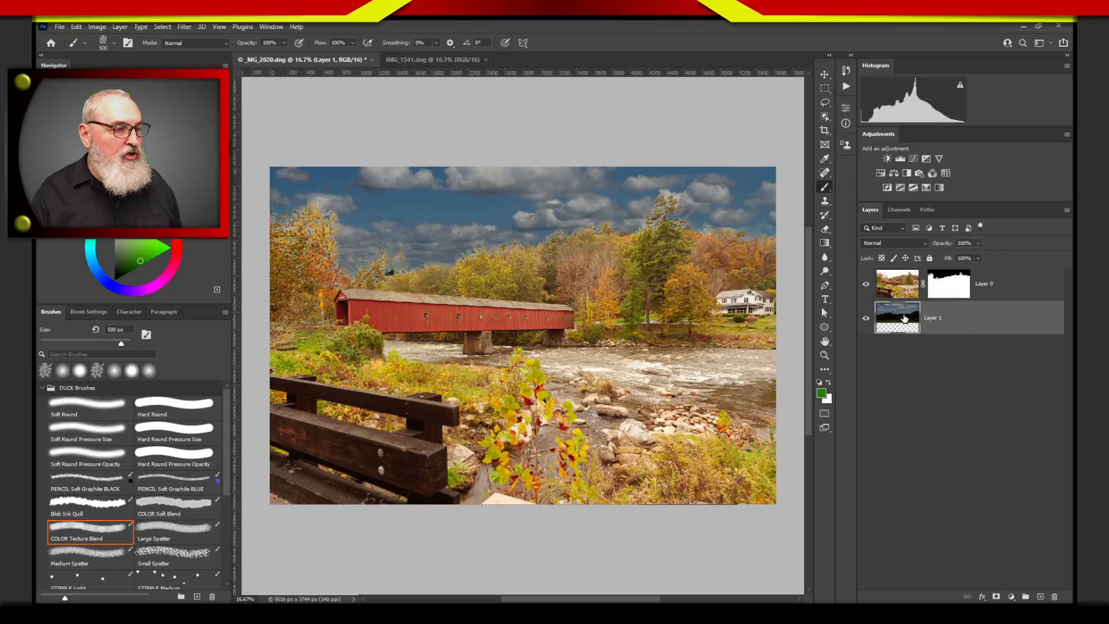
left_click(912, 158)
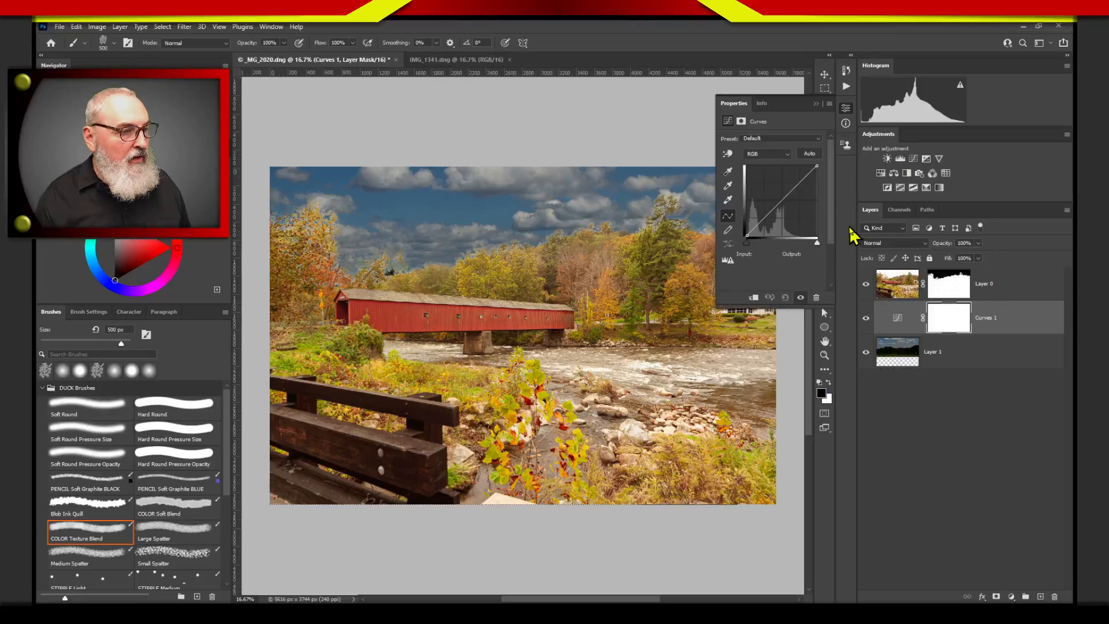
left_click(781, 199)
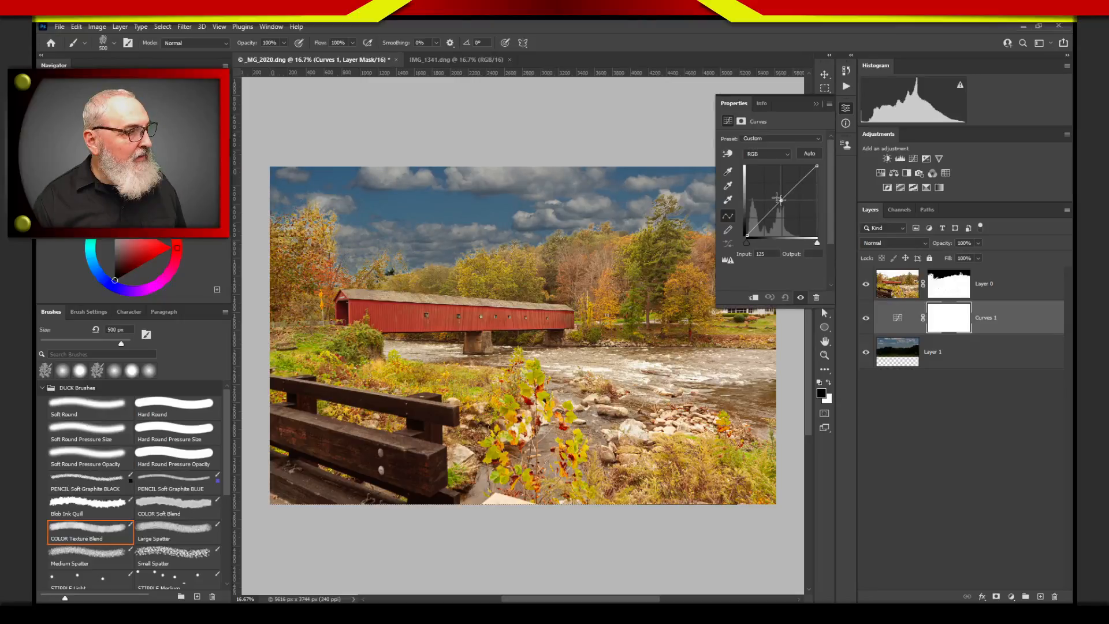
left_click_drag(777, 198, 773, 189)
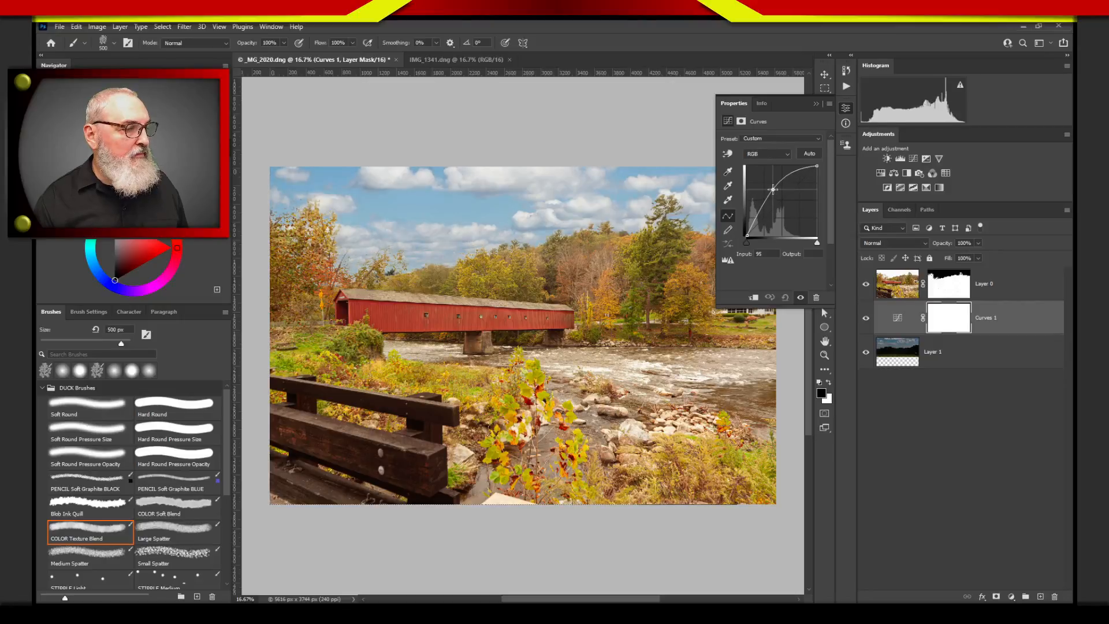
left_click(816, 105)
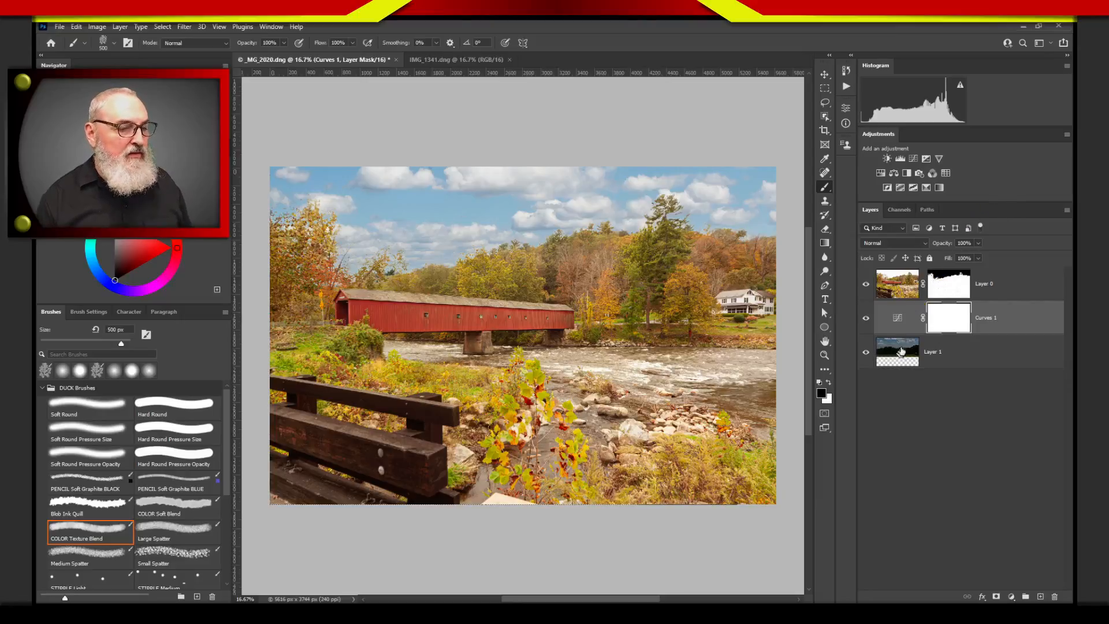
- Add a Color Balance adjustment above the Curves layer, shifting midtones slightly toward red, Magenta-Green to +9 and Yellow-Blue to -27
left_click(894, 173)
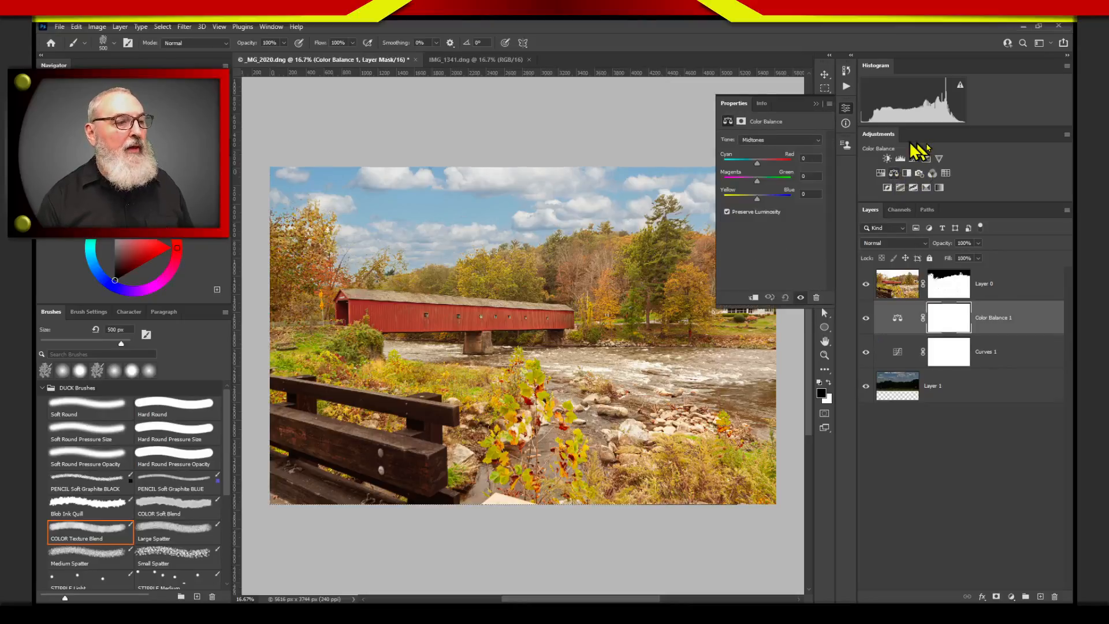
left_click(771, 140)
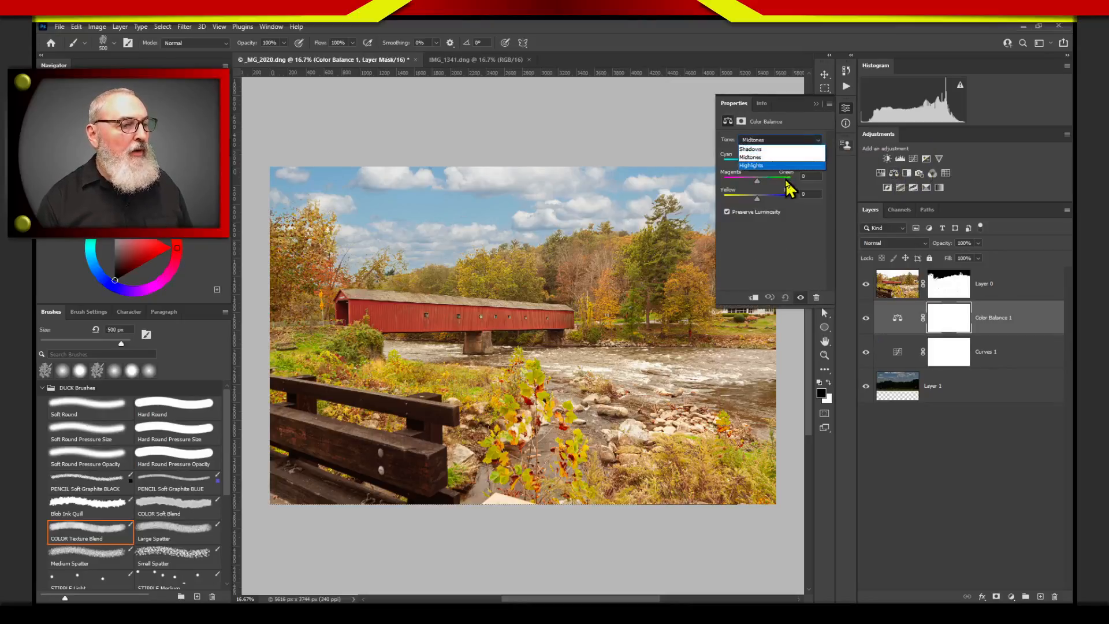
left_click(764, 158)
left_click_drag(756, 198, 761, 163)
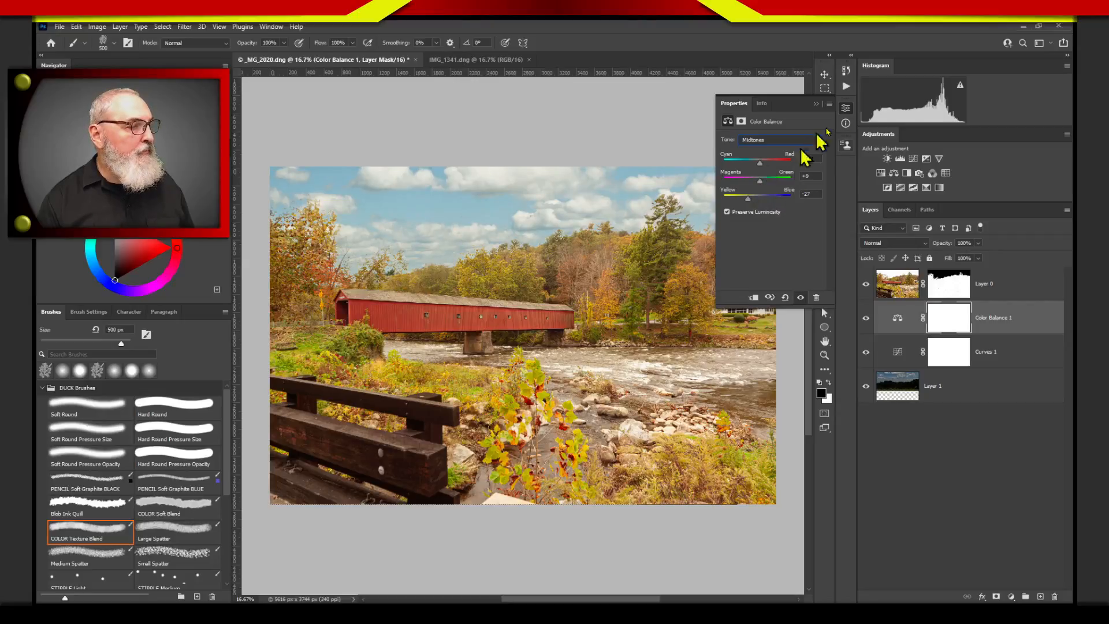
left_click(816, 105)
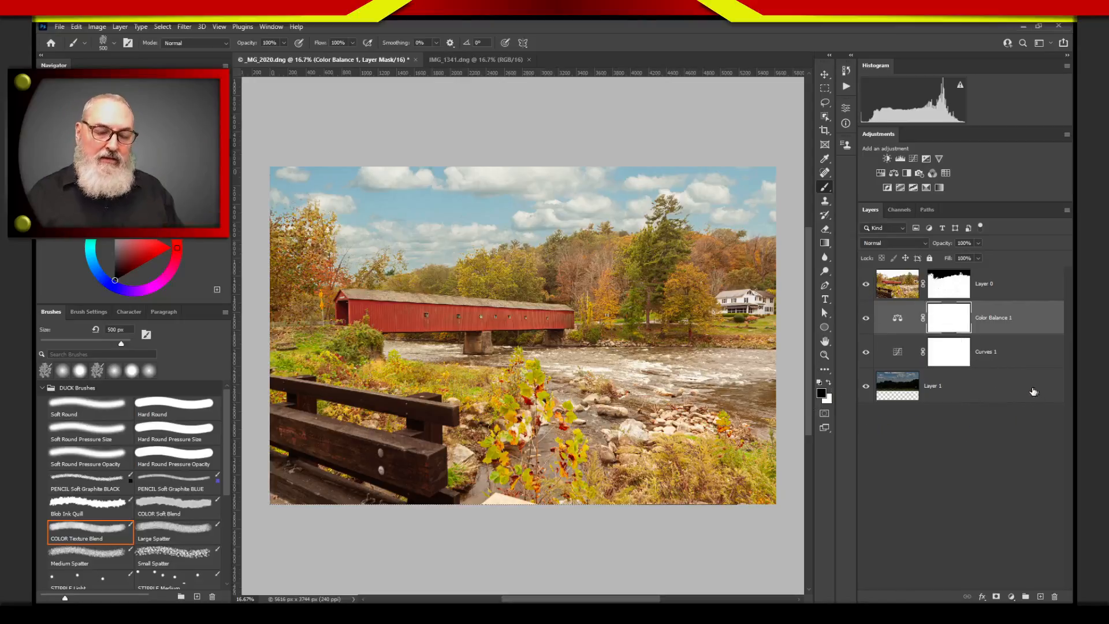
- Group the Color Balance, Curves and cloud layers and name the group Sky
key("ctrl+2")
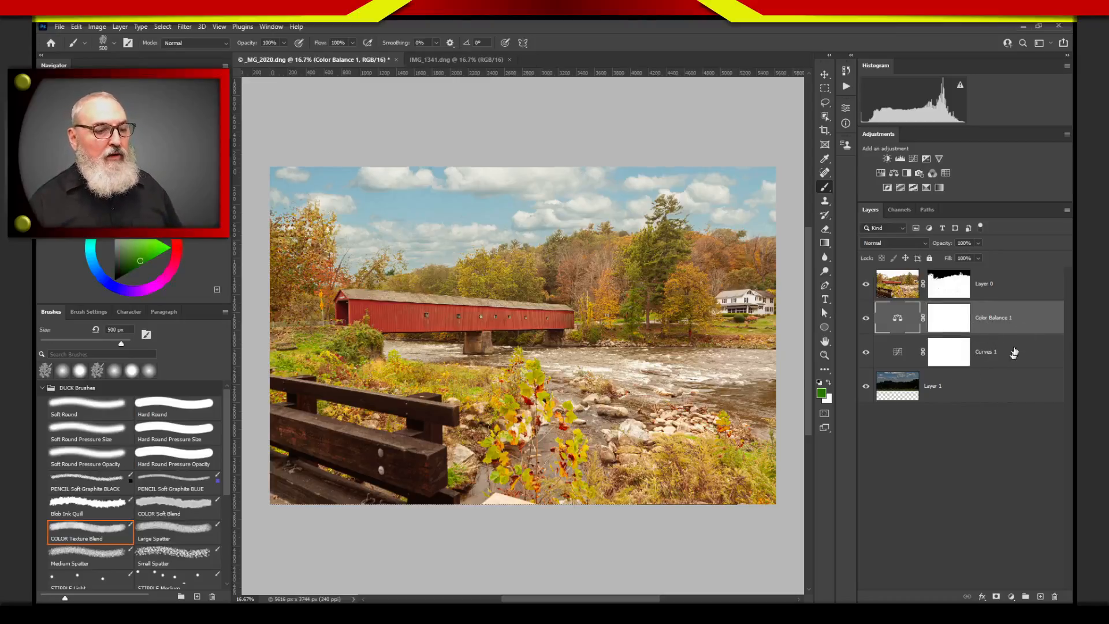
left_click(1008, 388, "shift")
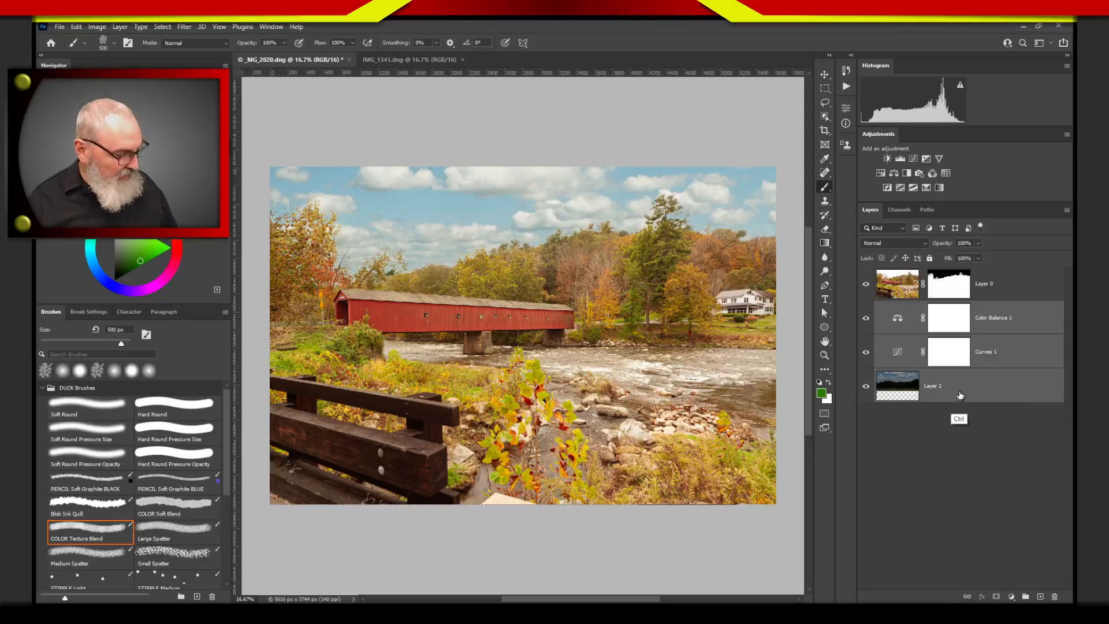
key("ctrl+g")
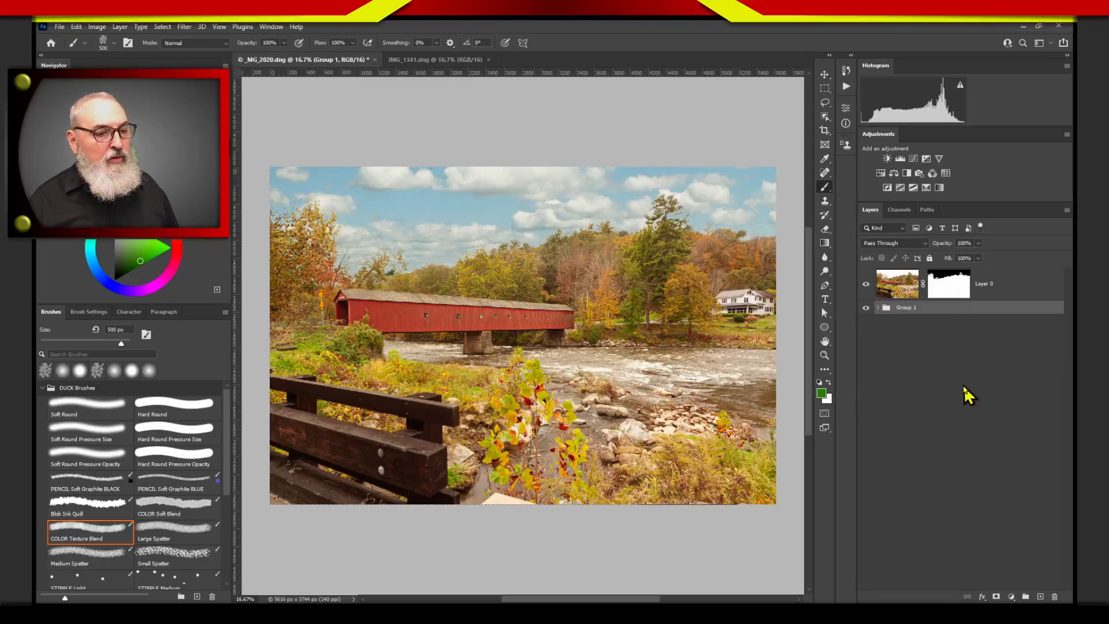
double_click(904, 308)
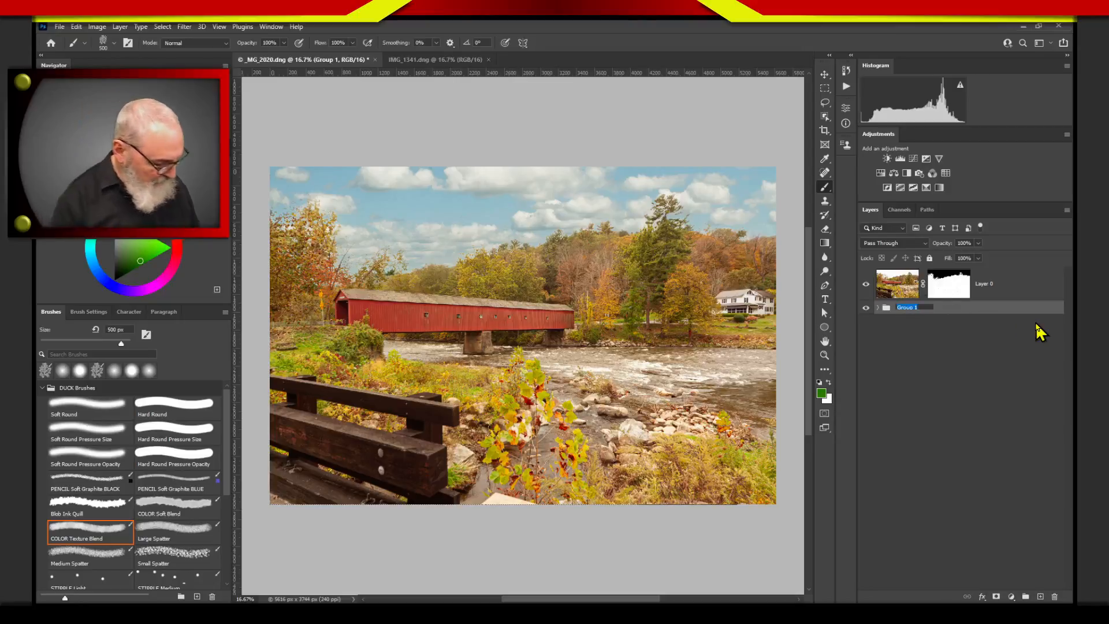
type("Sky")
key("Return")
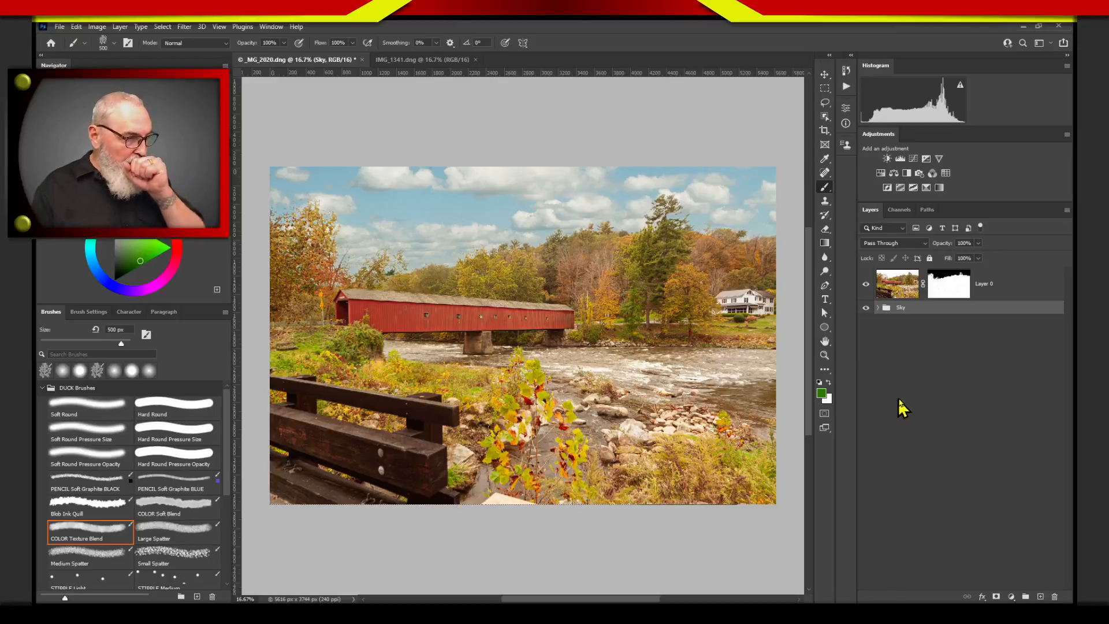
- Add a blank layer above the masked bridge layer and reduce the brush size to 200 px
left_click(904, 287)
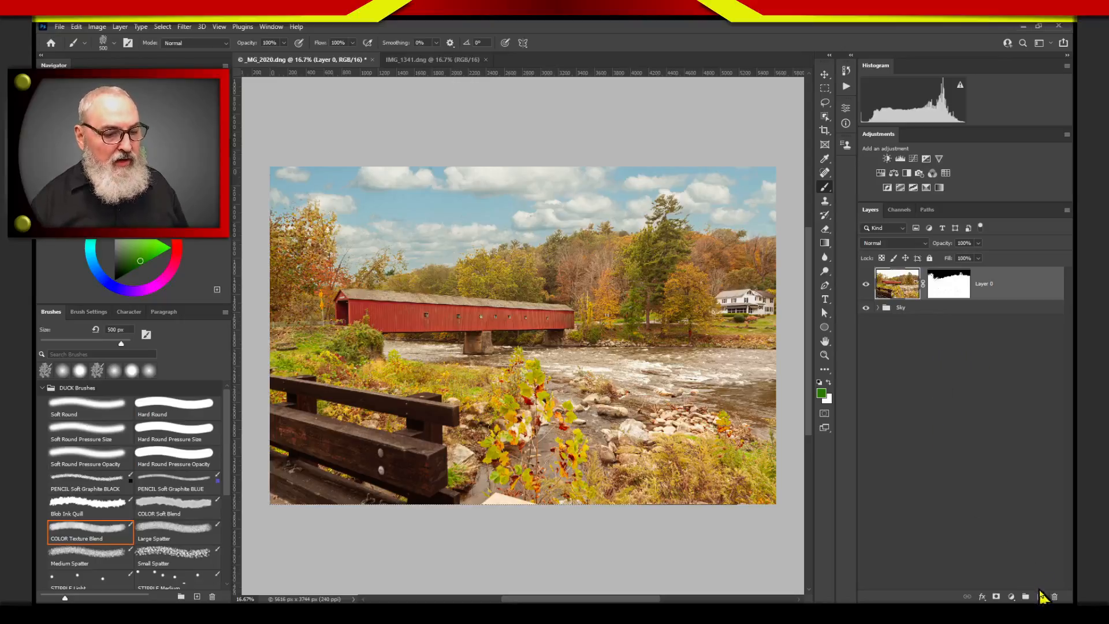
left_click(1041, 597)
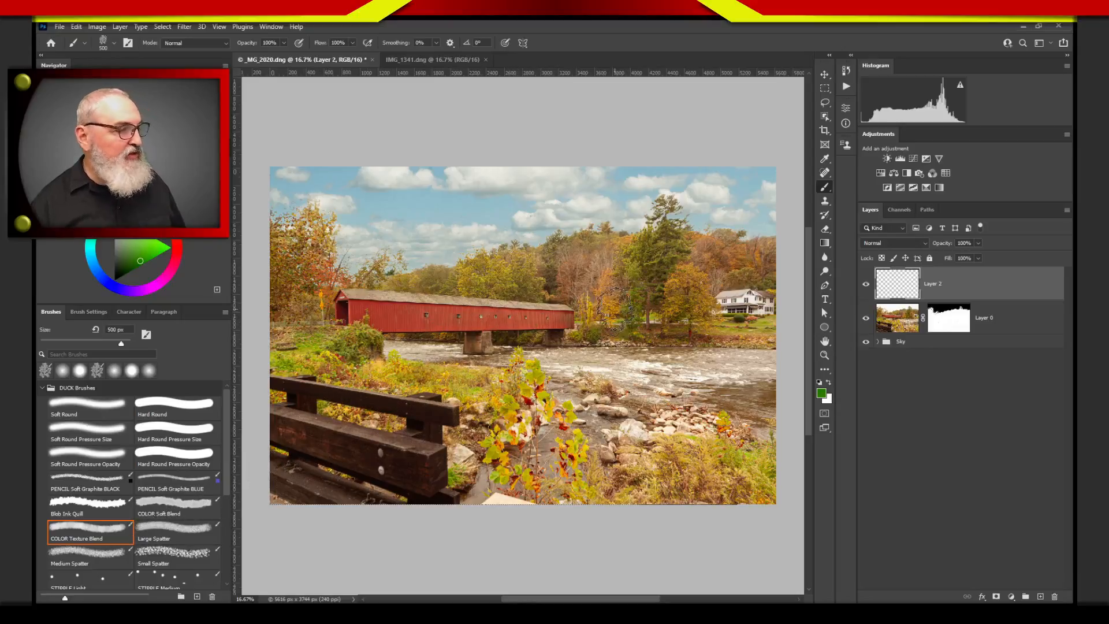
key("bracketleft")
key("bracketleft")
key("bracketleft")
key("bracketleft")
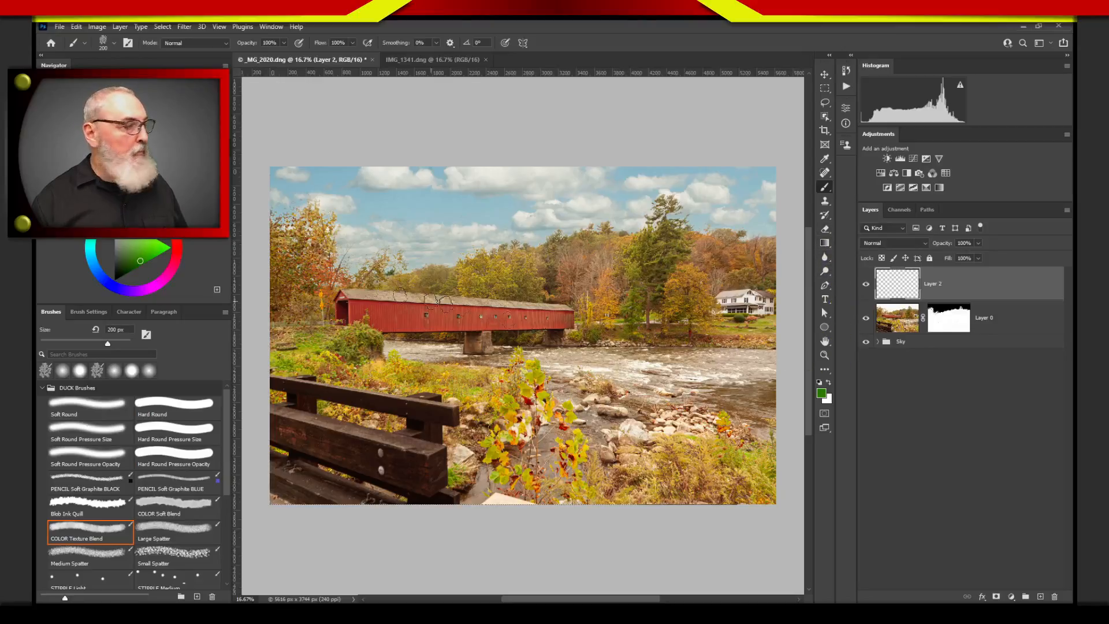
- Paint dark red over the bare trees beside the tall evergreen, the foliage behind the bridge roof, and the trees around the white house
left_click_drag(171, 224, 177, 238)
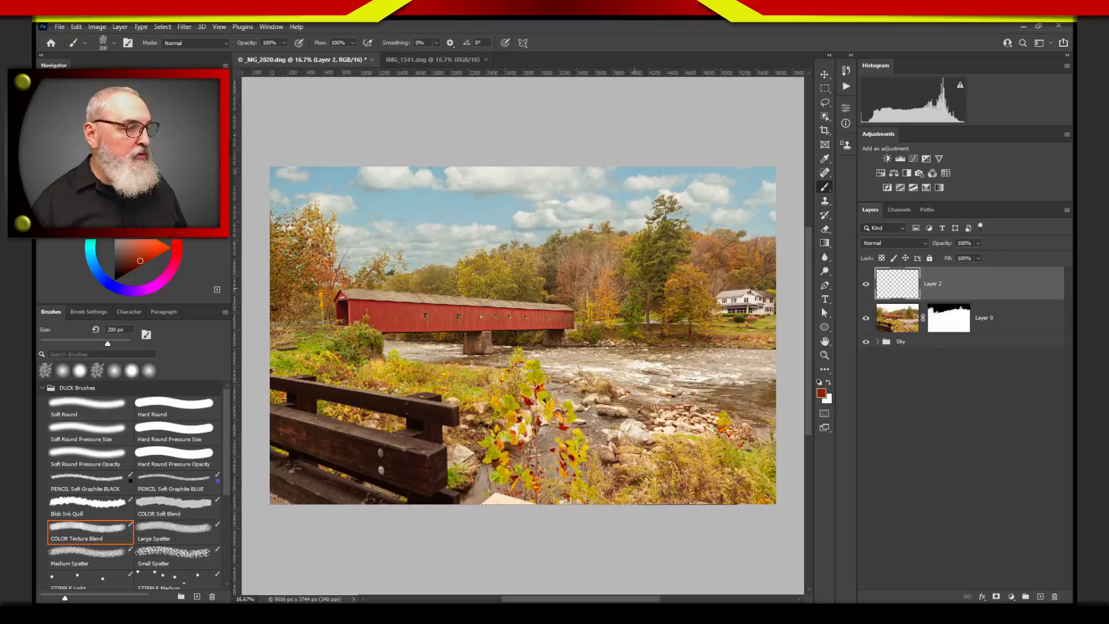
mouse_move(575, 276)
left_mouse_down()
mouse_move(600, 263)
mouse_move(576, 288)
mouse_move(587, 260)
mouse_move(569, 256)
mouse_move(604, 256)
mouse_move(584, 286)
left_mouse_up()
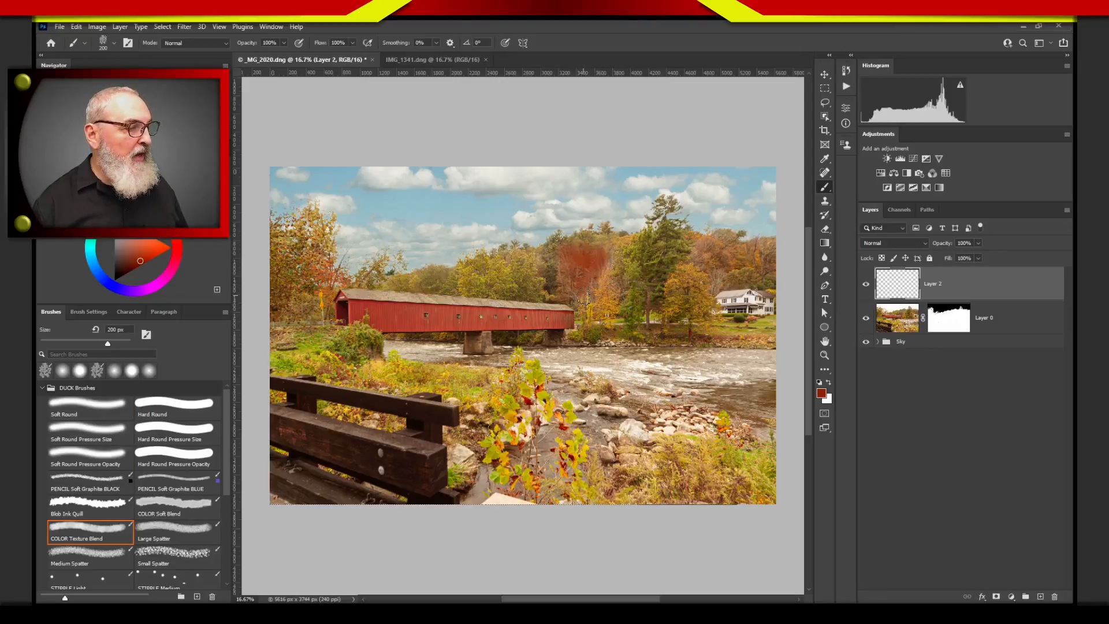
left_click(175, 233)
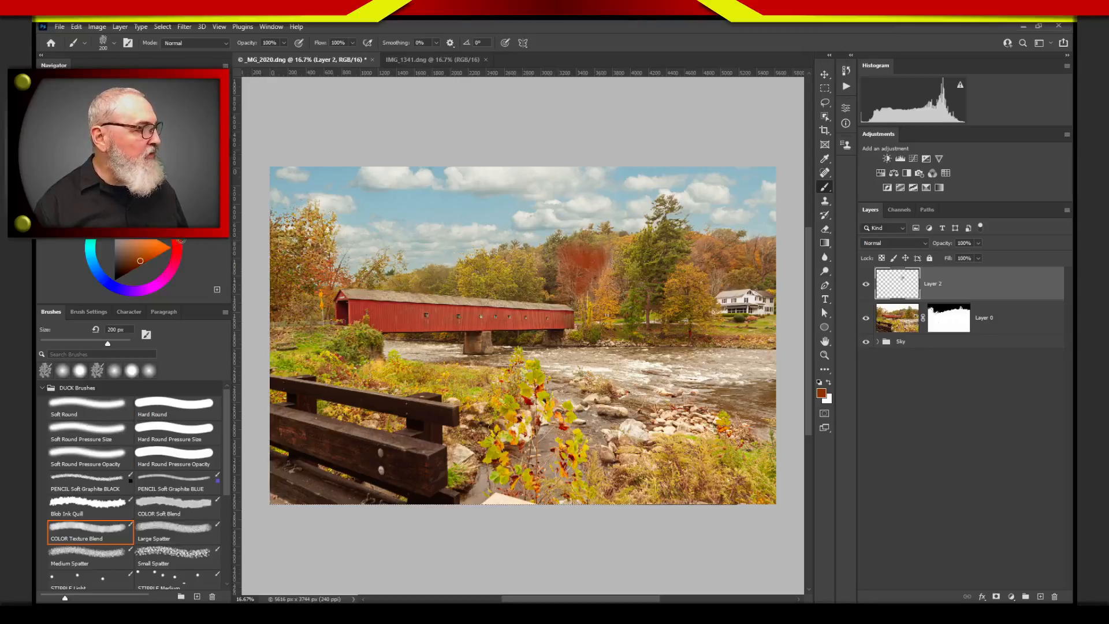
left_click(177, 253)
mouse_move(432, 278)
left_mouse_down()
mouse_move(422, 283)
mouse_move(449, 285)
left_mouse_up()
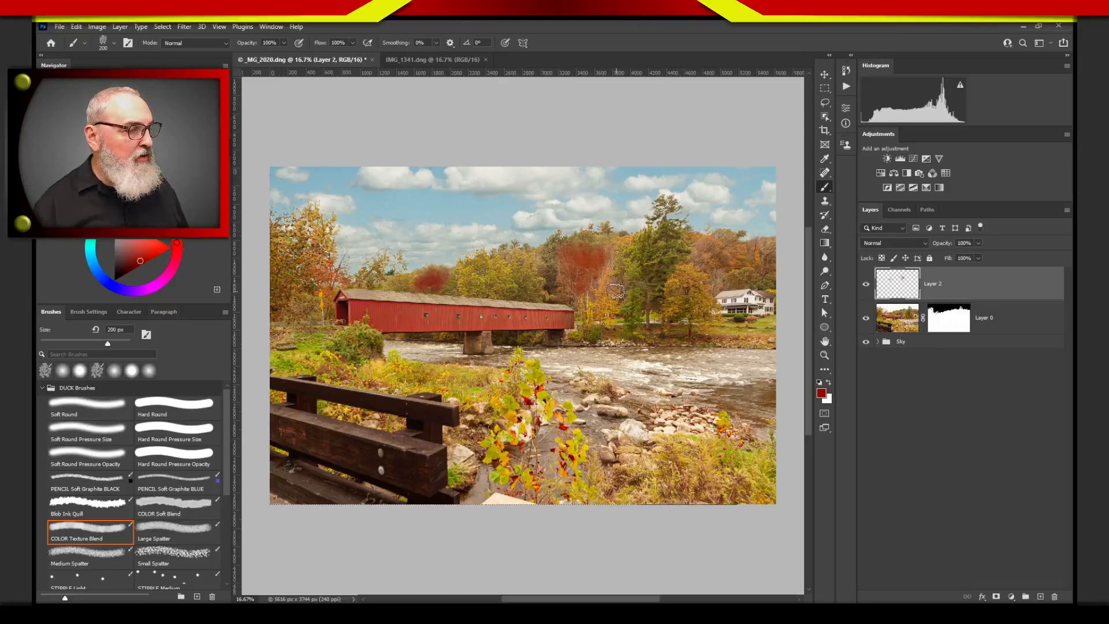
mouse_move(618, 289)
left_mouse_down()
mouse_move(616, 268)
mouse_move(596, 295)
mouse_move(622, 250)
mouse_move(612, 271)
left_mouse_up()
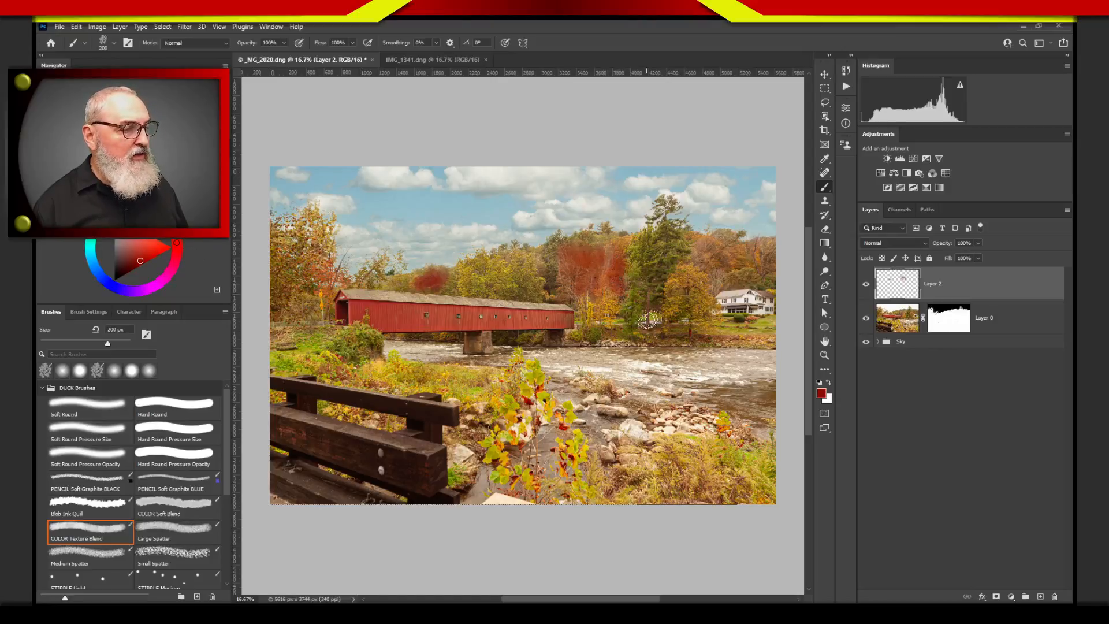
mouse_move(737, 279)
left_mouse_down()
mouse_move(762, 283)
mouse_move(779, 265)
mouse_move(730, 265)
left_mouse_up()
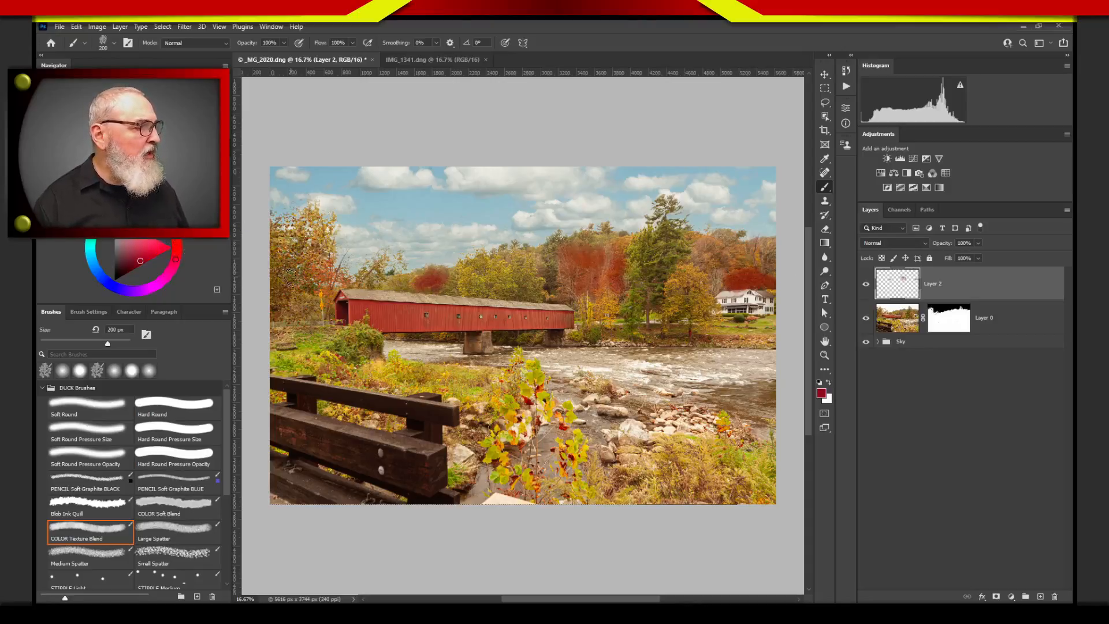
- Paint crimson over the trees at the bridge's near end and dab orange-red on the foliage just above its roof
mouse_move(291, 277)
left_mouse_down()
mouse_move(312, 260)
mouse_move(283, 266)
mouse_move(280, 295)
mouse_move(318, 274)
left_mouse_up()
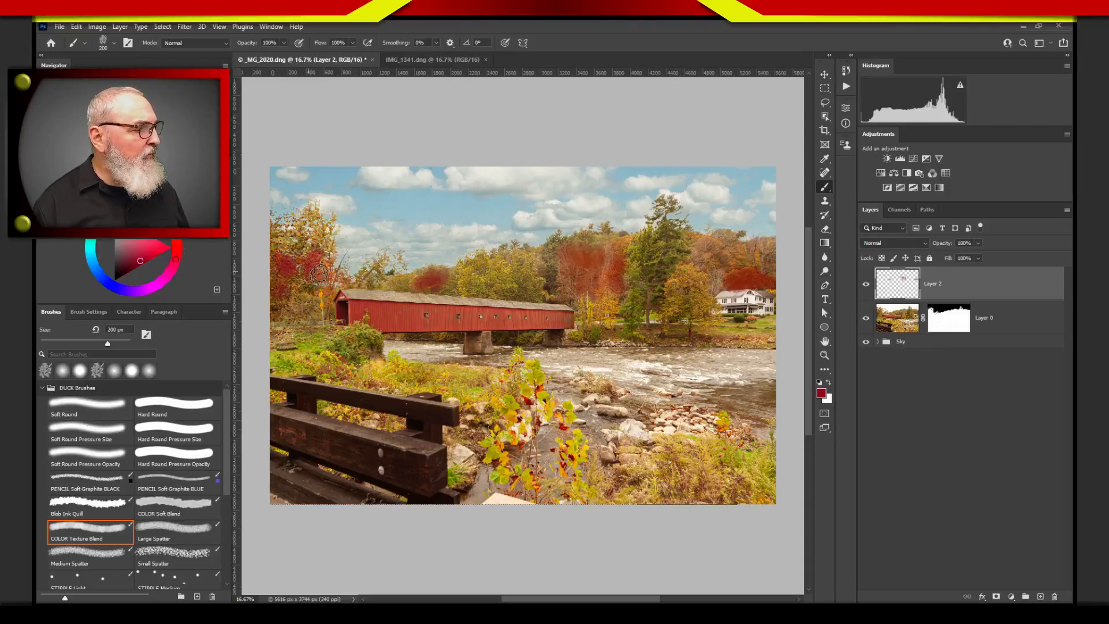
left_click(279, 253)
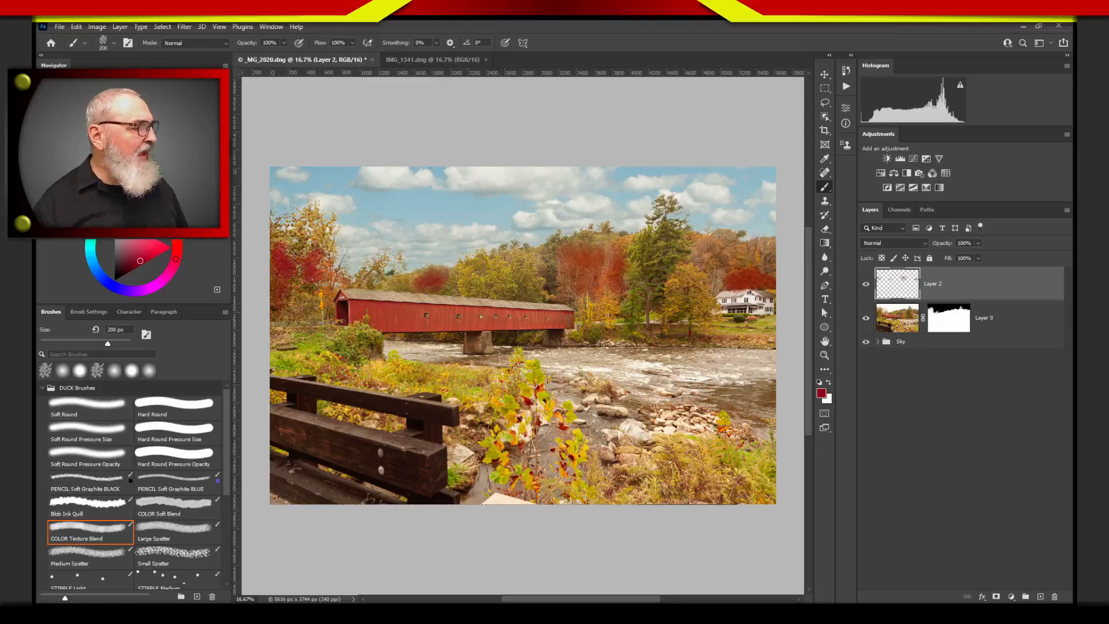
left_click(175, 233)
left_click_drag(388, 285, 404, 284)
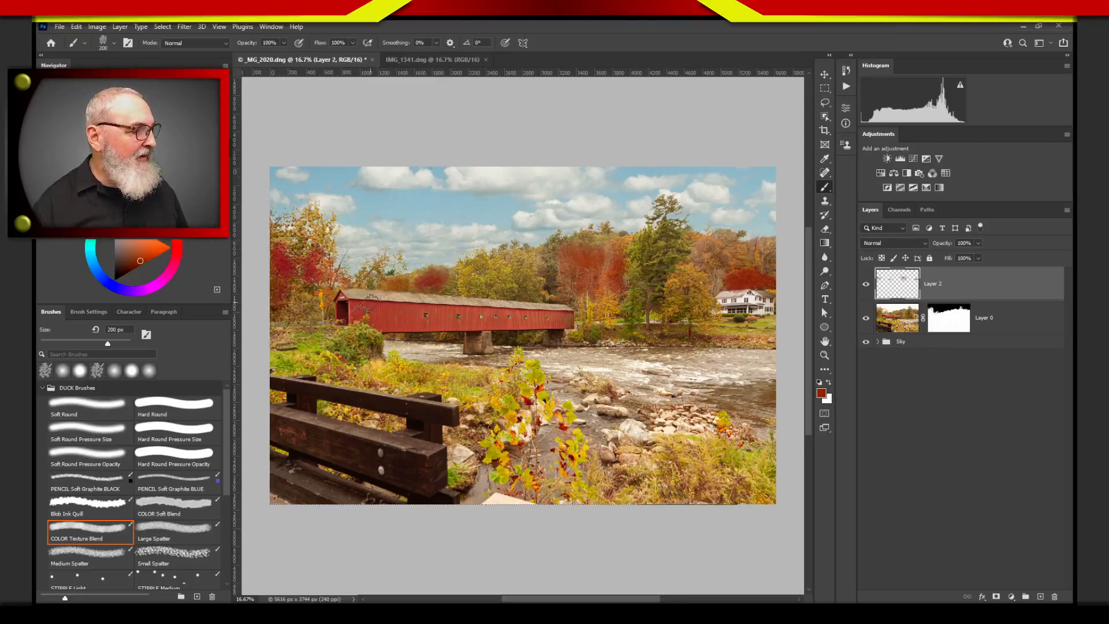
- Paint bright yellow patches over the trees along both banks and the hillside, and add orange to the foliage behind the bridge
left_click(159, 212)
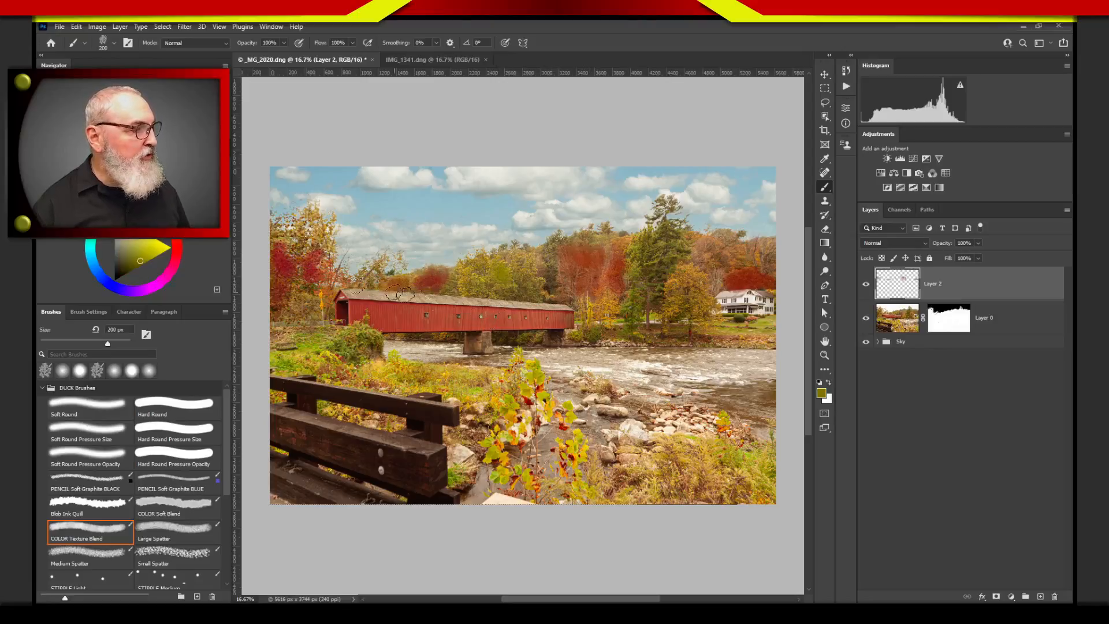
mouse_move(453, 283)
left_mouse_down()
mouse_move(497, 290)
mouse_move(492, 267)
mouse_move(503, 282)
mouse_move(466, 281)
mouse_move(508, 283)
left_mouse_up()
mouse_move(693, 292)
left_mouse_down()
mouse_move(683, 303)
mouse_move(700, 282)
mouse_move(705, 302)
mouse_move(693, 303)
mouse_move(699, 290)
mouse_move(684, 302)
mouse_move(681, 333)
mouse_move(688, 320)
mouse_move(674, 319)
mouse_move(702, 322)
left_mouse_up()
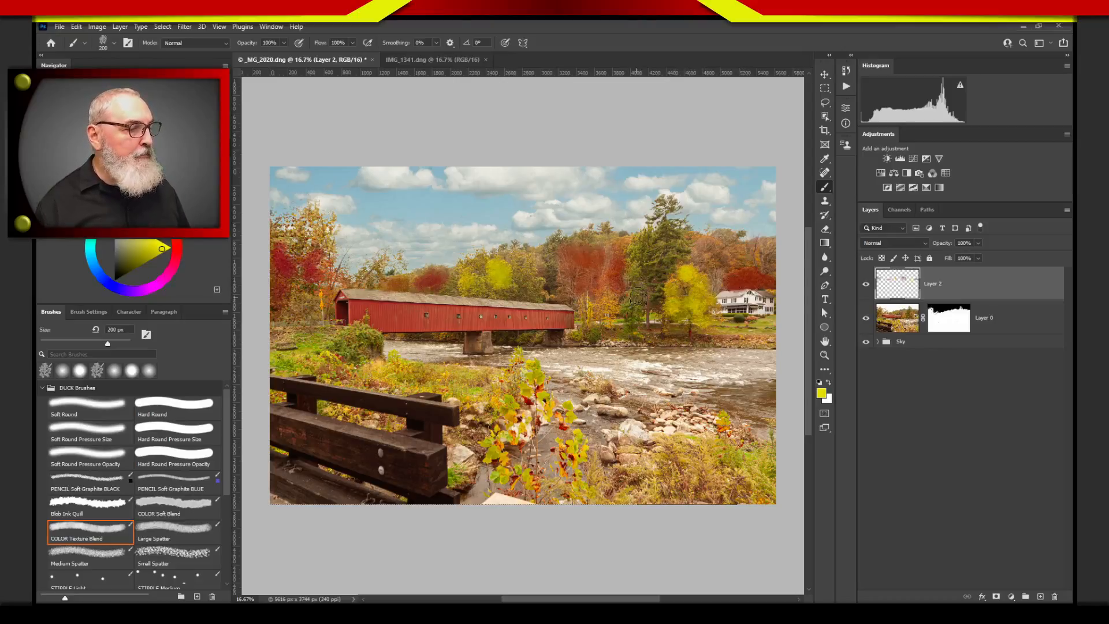
mouse_move(619, 306)
left_mouse_down()
mouse_move(602, 309)
mouse_move(616, 337)
mouse_move(618, 325)
left_mouse_up()
mouse_move(321, 297)
left_mouse_down()
mouse_move(289, 317)
mouse_move(312, 305)
mouse_move(316, 221)
mouse_move(287, 246)
left_mouse_up()
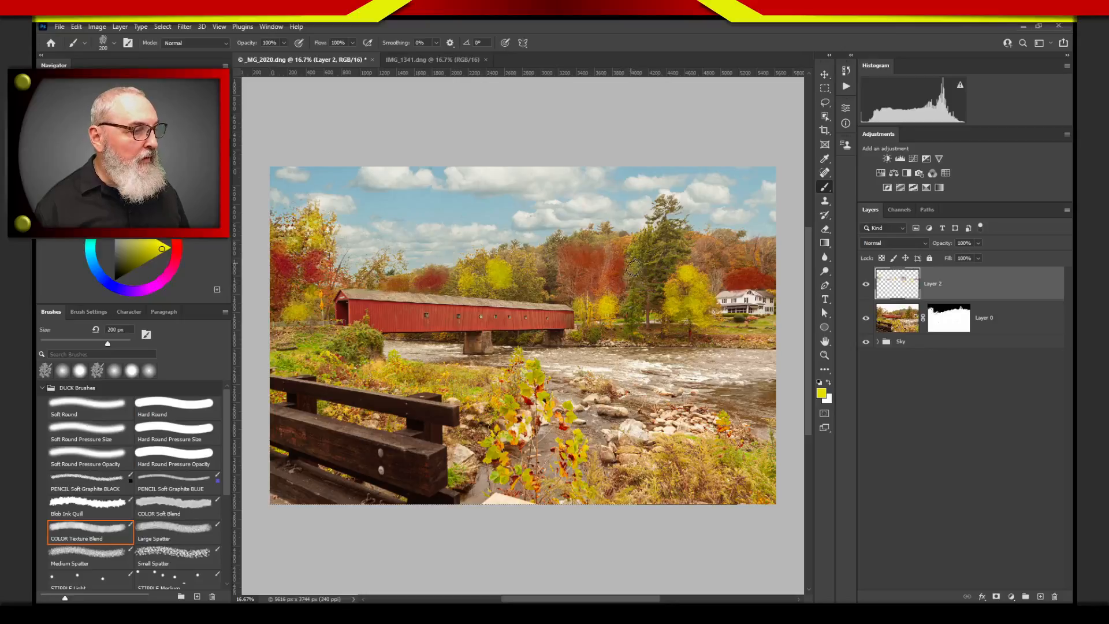
mouse_move(634, 268)
left_mouse_down()
mouse_move(632, 280)
mouse_move(636, 243)
mouse_move(622, 240)
left_mouse_up()
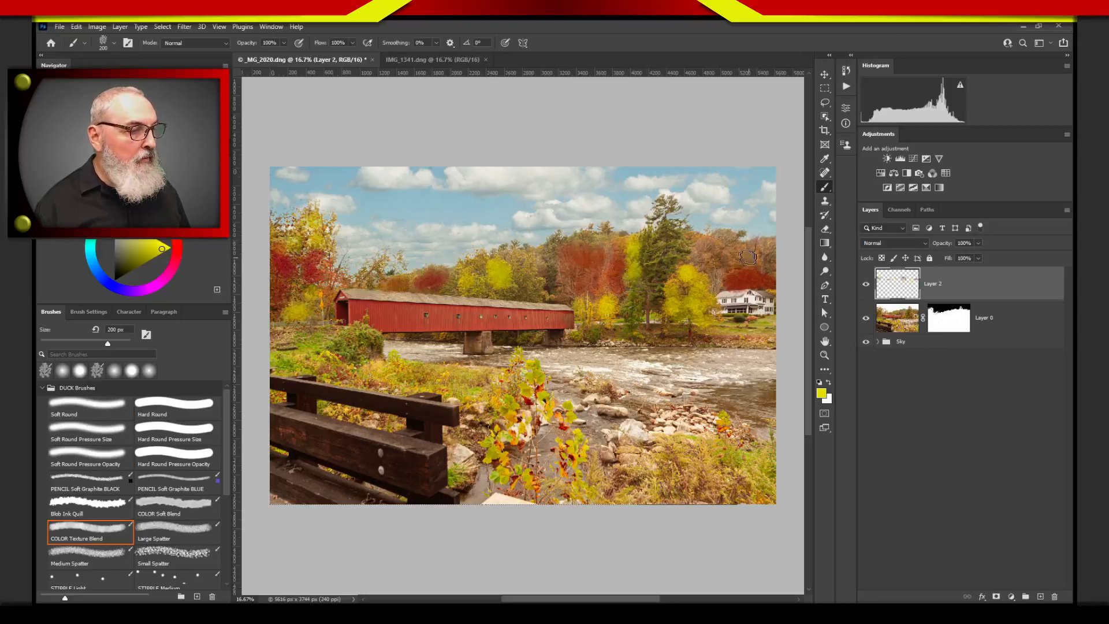
mouse_move(748, 256)
left_mouse_down()
mouse_move(759, 246)
mouse_move(777, 268)
left_mouse_up()
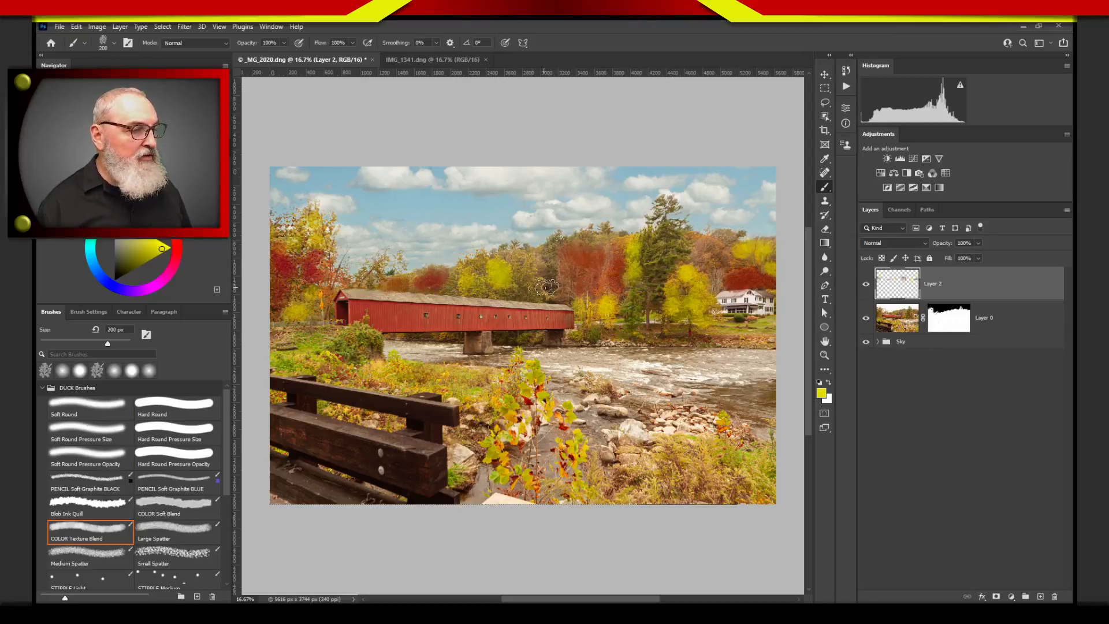
left_click_drag(160, 246, 162, 249)
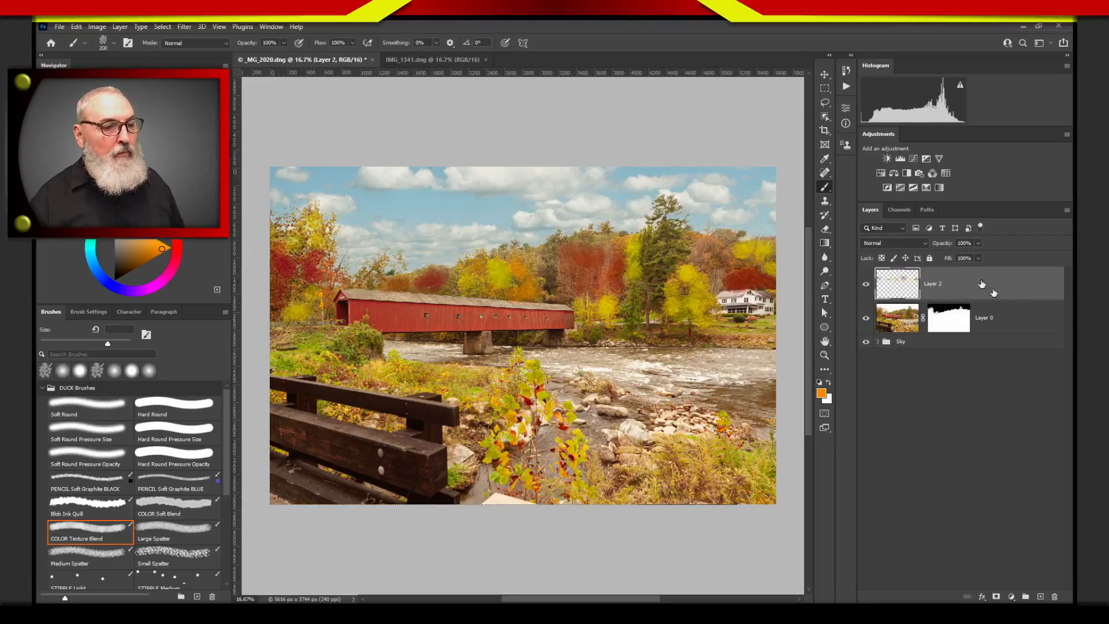
- Split the painted layer's Blend If black slider for the underlying layer to 17 / 61 so the shadows show through
double_click(993, 292)
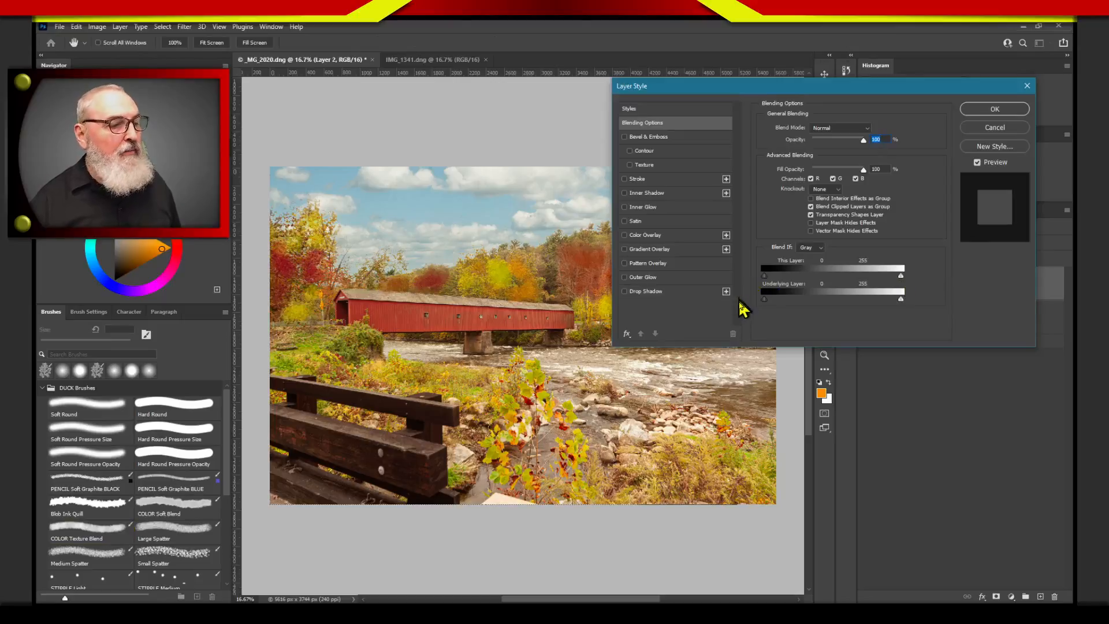
left_click_drag(770, 309, 791, 303)
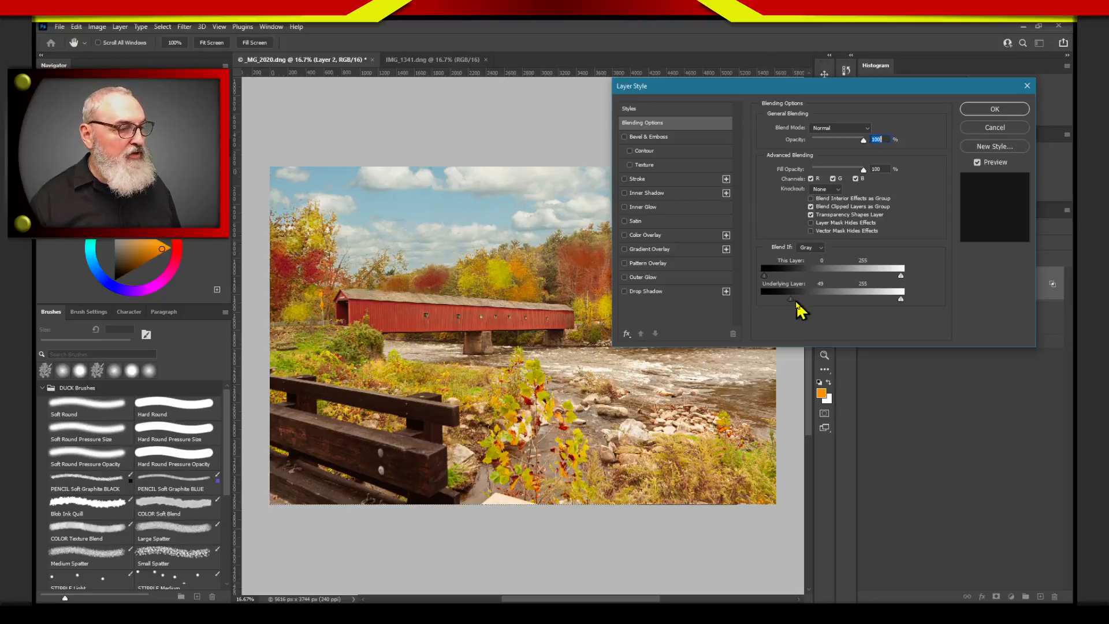
left_click_drag(790, 299, 772, 300)
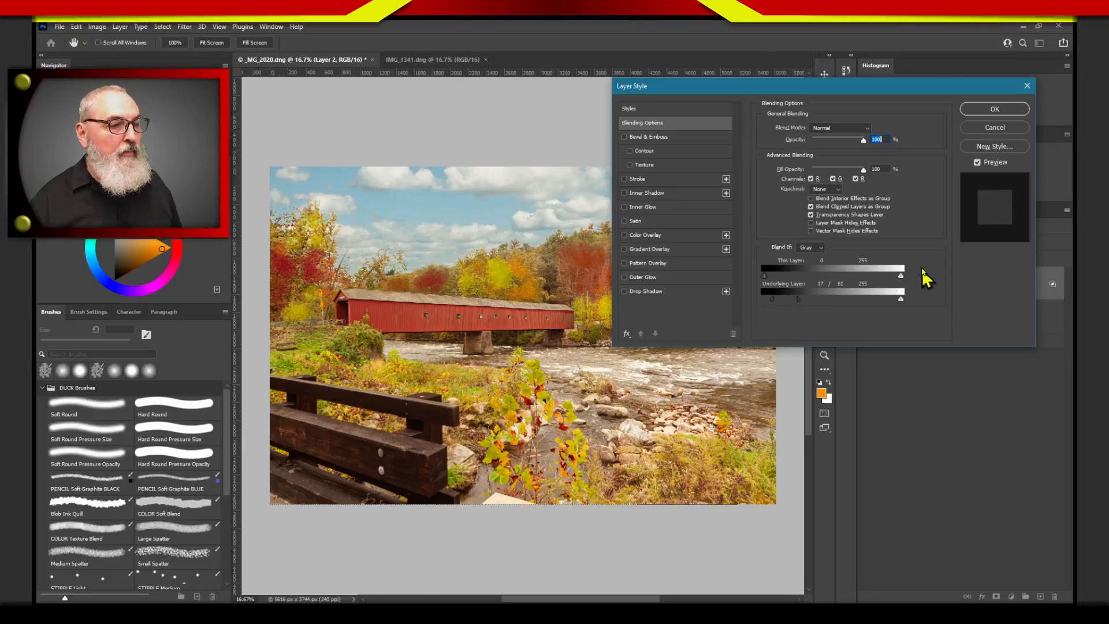
- Set the painted foliage layer's blend mode to Color with 65% opacity, apply the layer style and return to the Brush tool
left_click(840, 128)
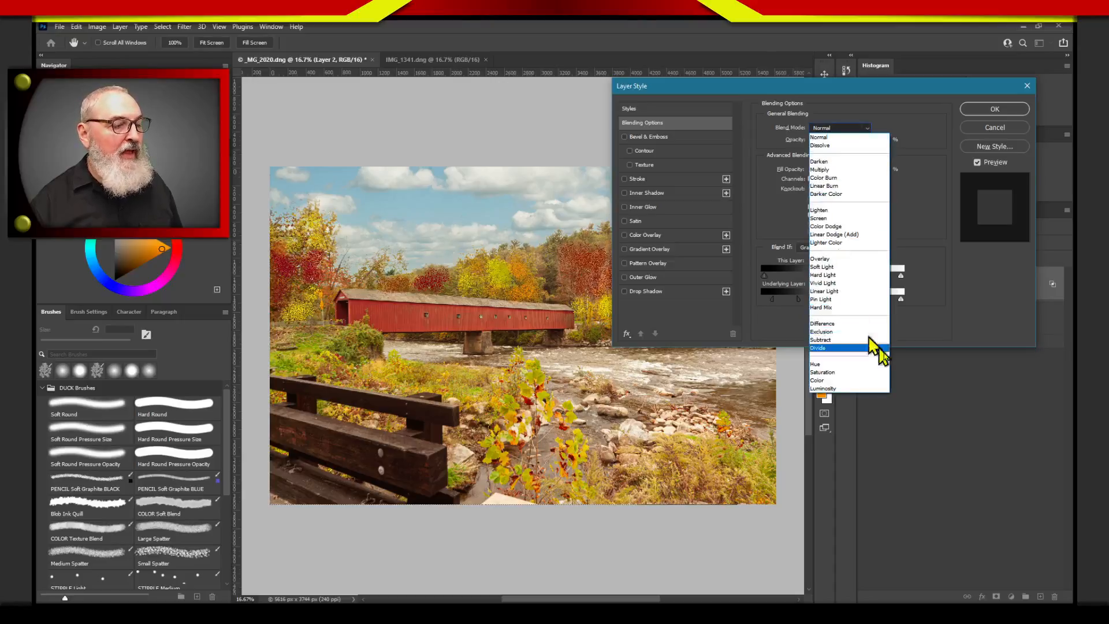
left_click(878, 380)
left_click_drag(863, 138, 853, 144)
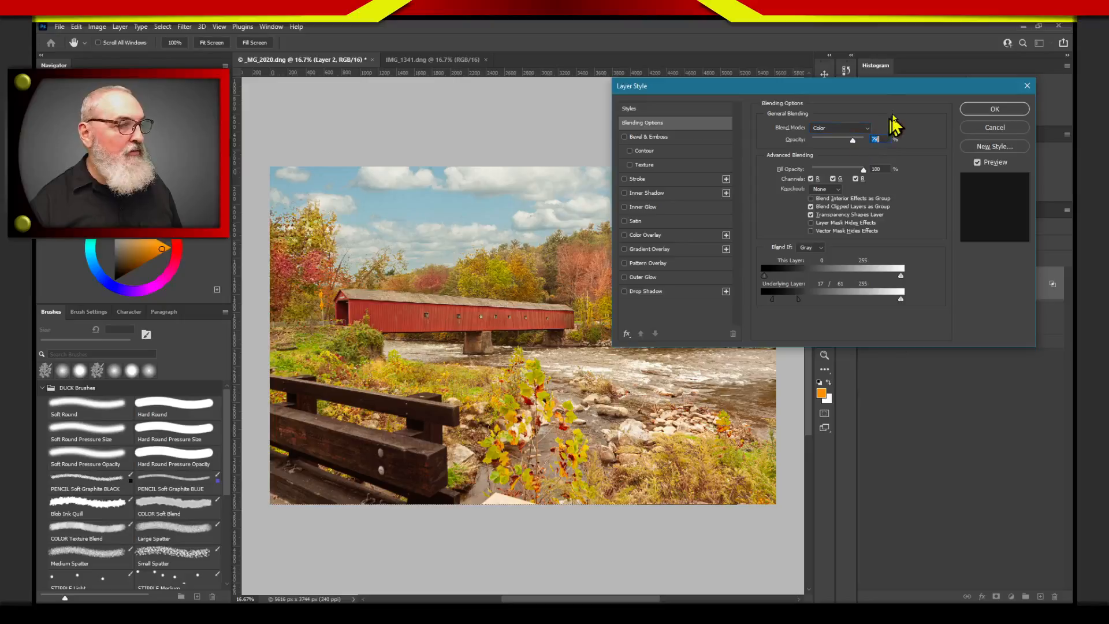
left_click_drag(886, 88, 896, 302)
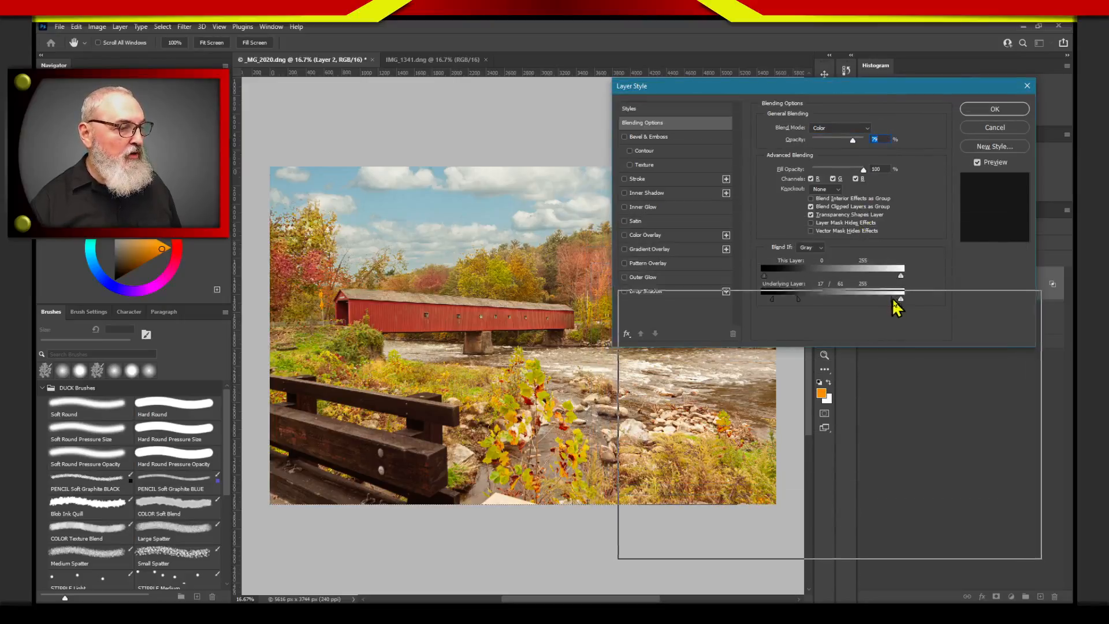
mouse_move(862, 356)
left_mouse_down()
mouse_move(835, 358)
mouse_move(854, 357)
left_mouse_up()
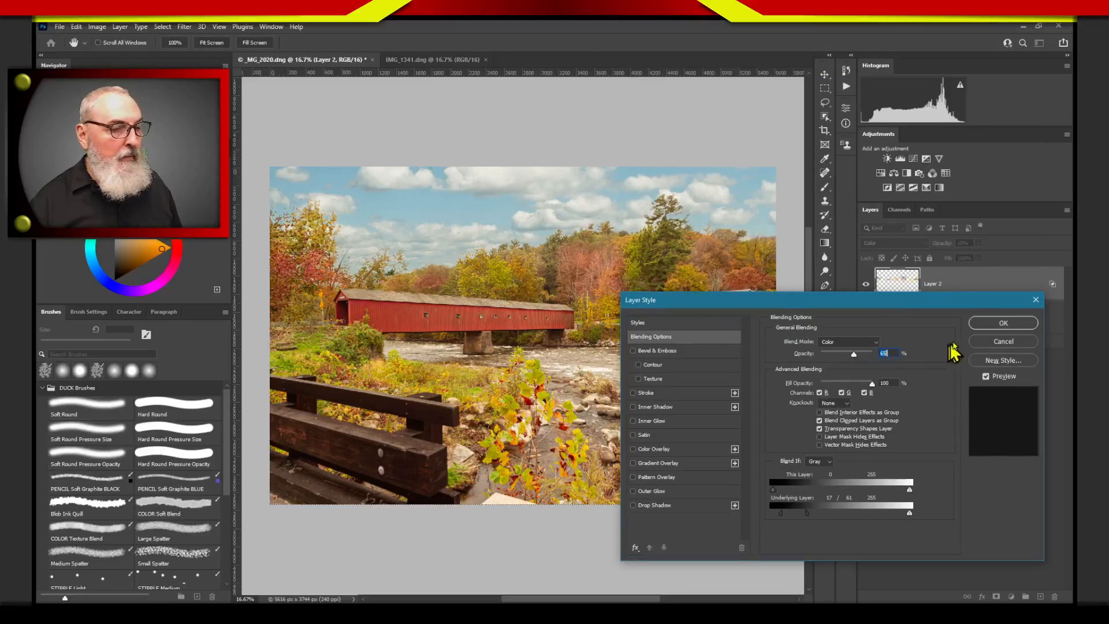
left_click(993, 323)
key("b")
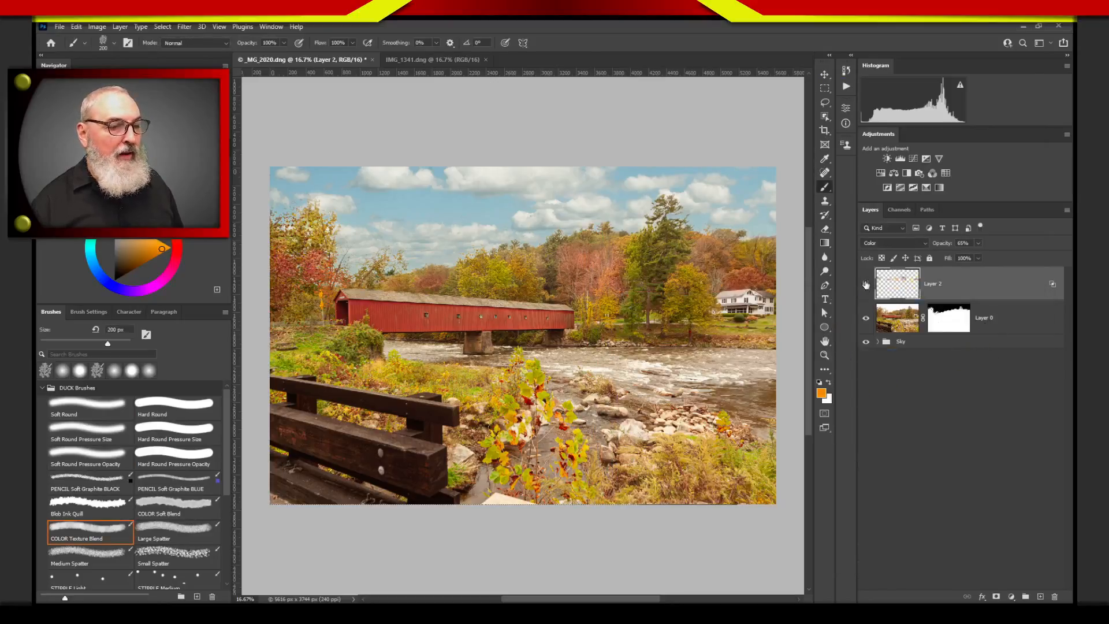
- Raise the foliage colour layer's opacity to 85% and compare the photo with and without it
left_click(866, 286)
left_click(867, 286)
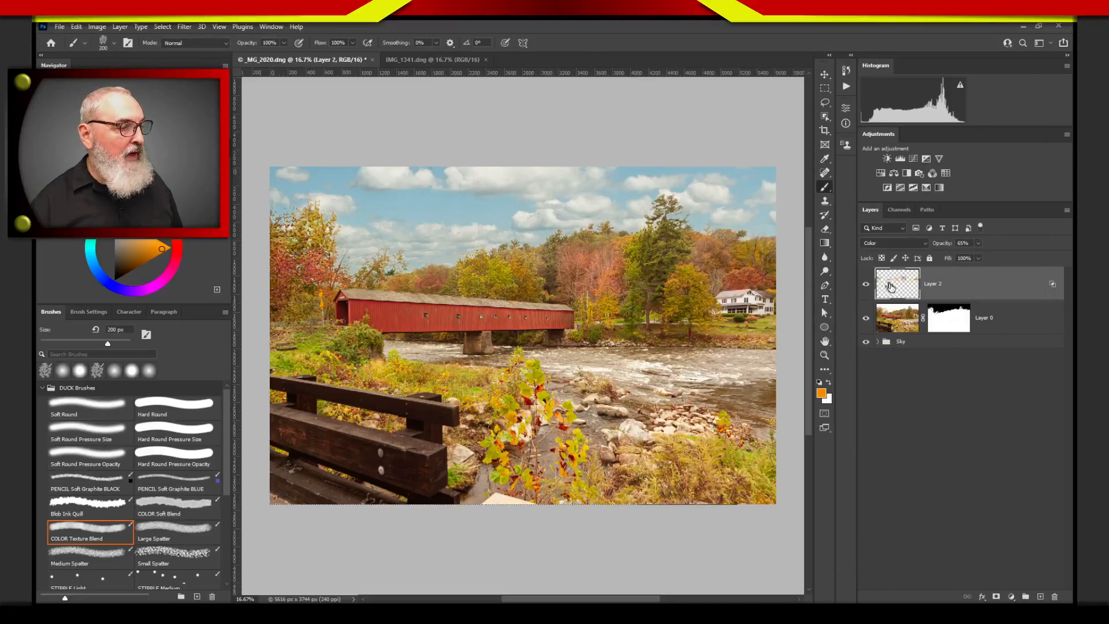
left_click_drag(936, 243, 953, 247)
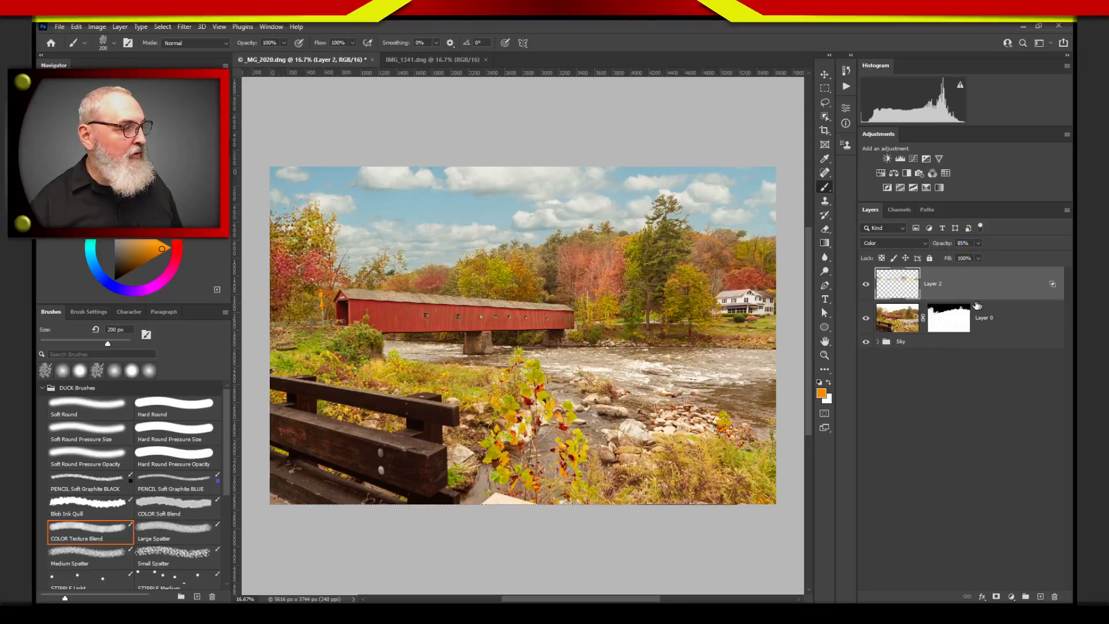
left_click(865, 285)
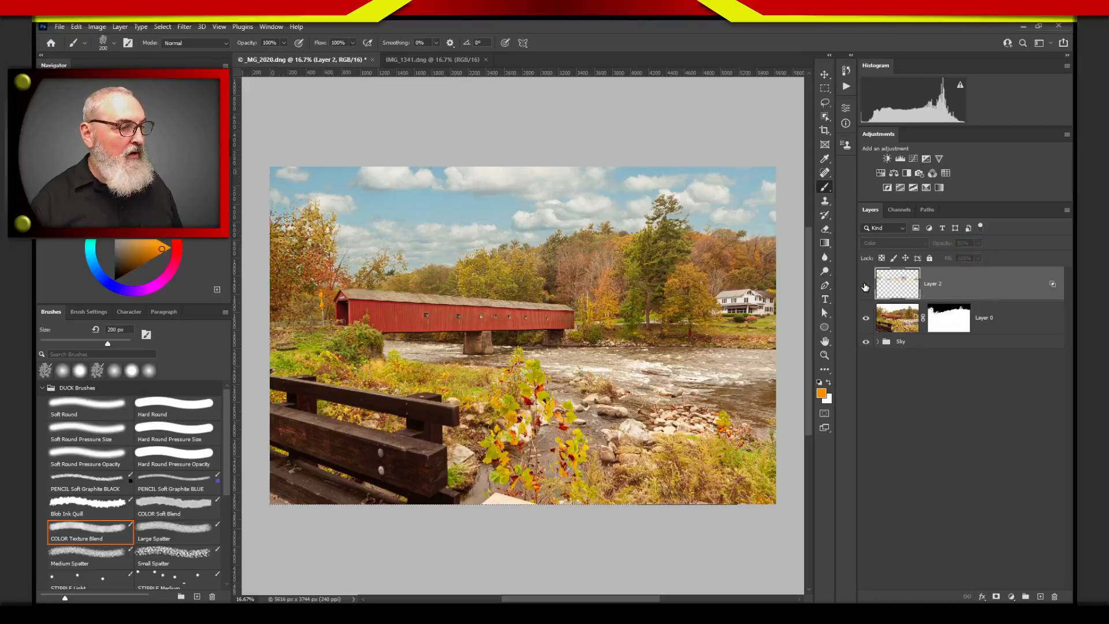
left_click(865, 287)
left_click(865, 289)
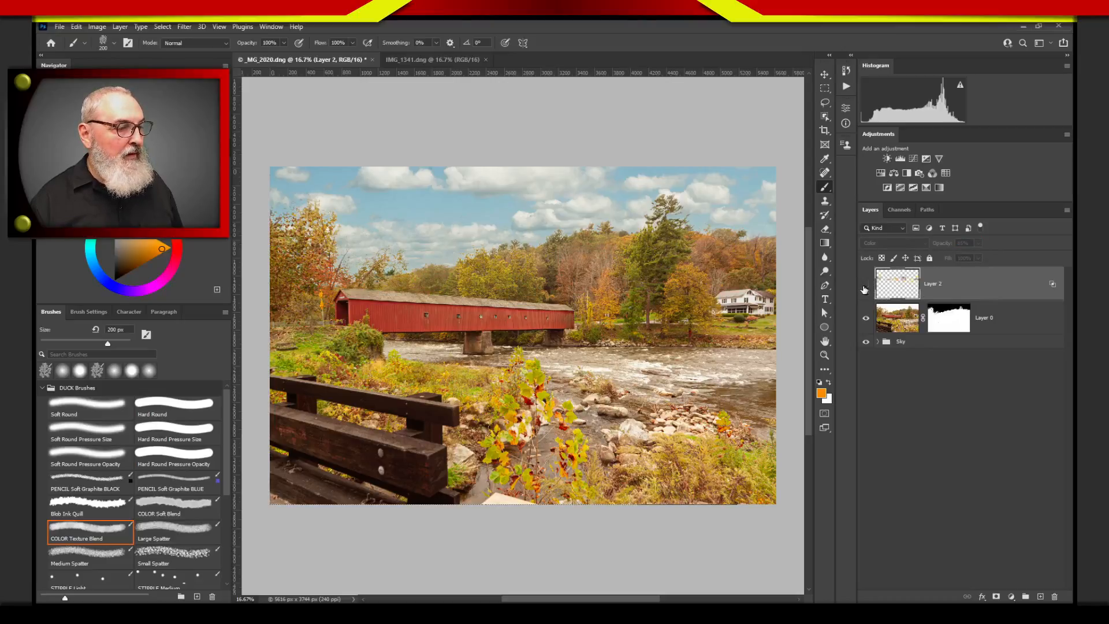
left_click(865, 289)
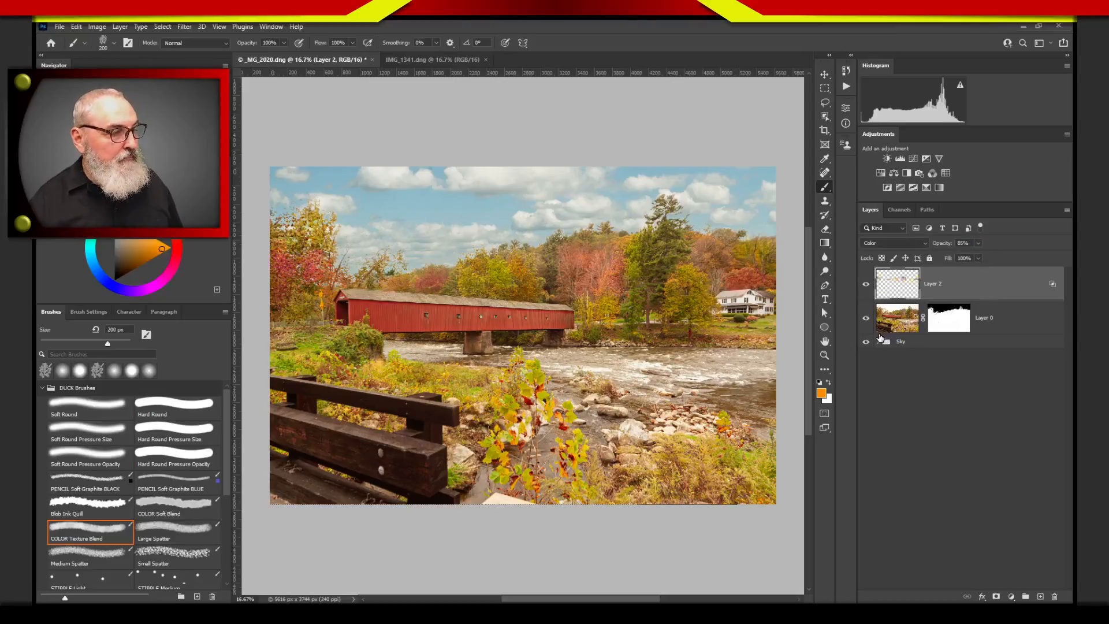
- Add a new layer above the foliage colour, sample red from the bridge wall and paint over the bridge's entire side
left_click(1040, 596)
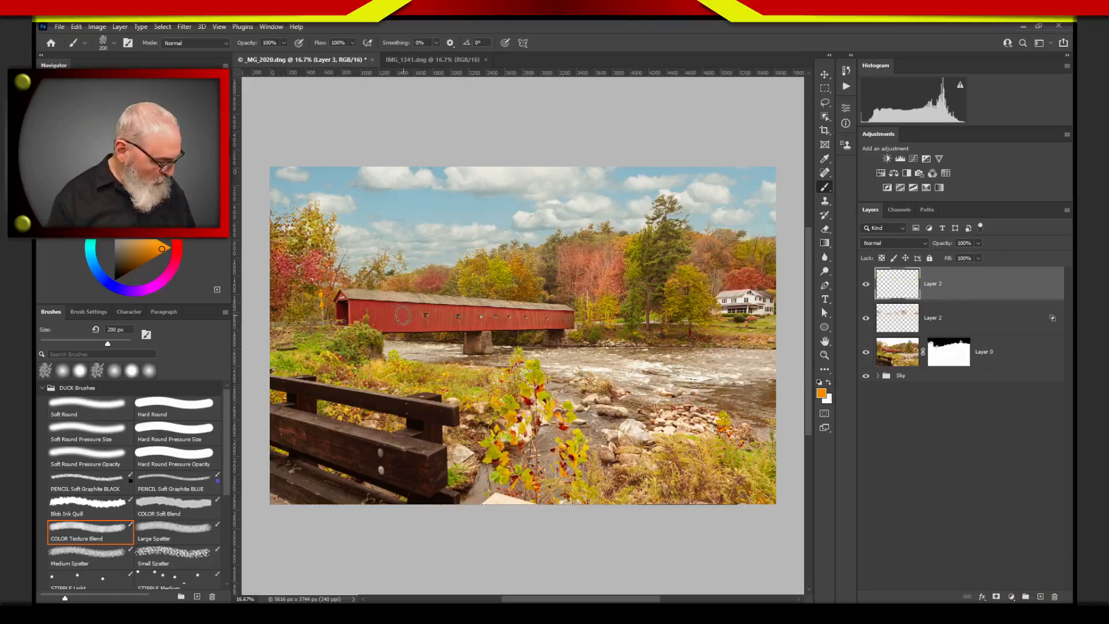
left_click(392, 315, "alt")
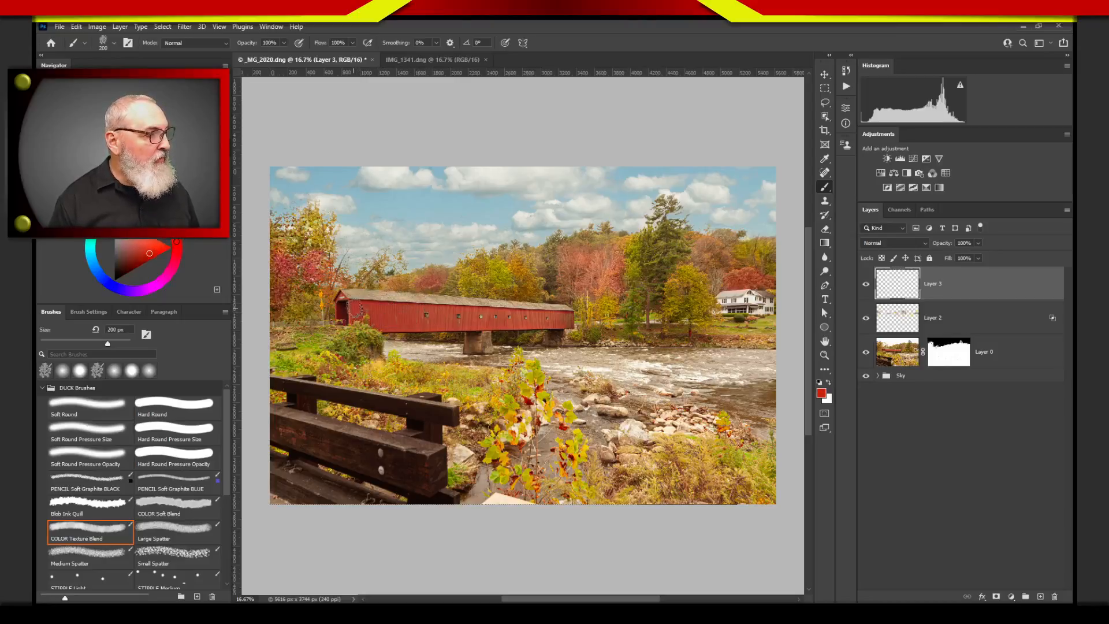
mouse_move(354, 309)
left_mouse_down()
mouse_move(420, 314)
mouse_move(370, 316)
mouse_move(400, 320)
mouse_move(390, 322)
mouse_move(567, 319)
mouse_move(356, 309)
mouse_move(425, 312)
left_mouse_up()
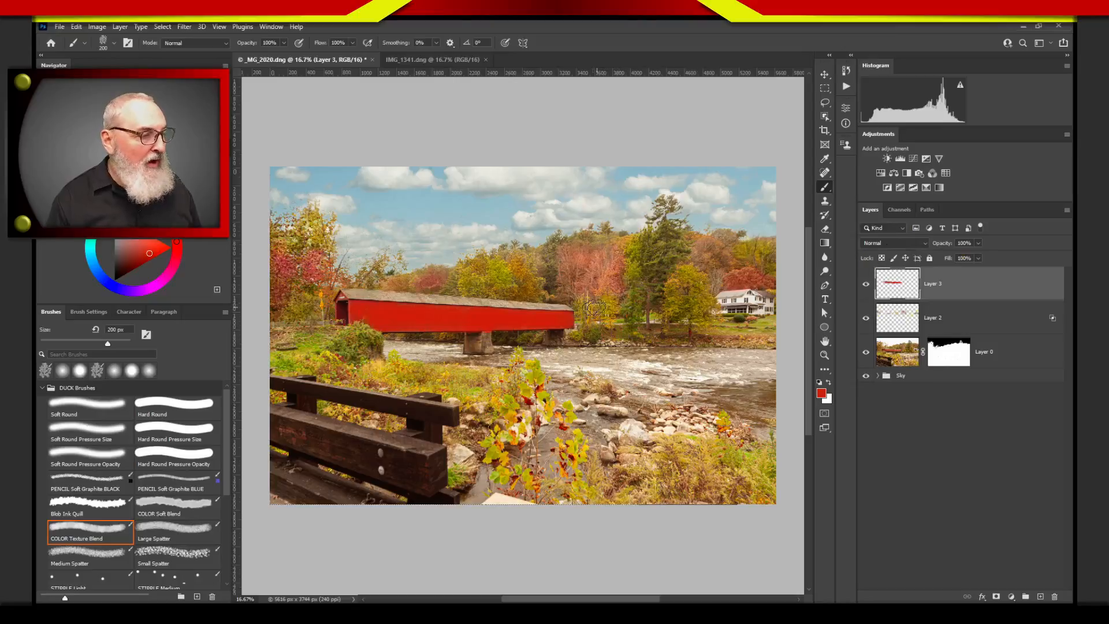
- Set the bridge paint layer to Color blend mode with 69% opacity and compare the bridge with and without it
left_click(914, 244)
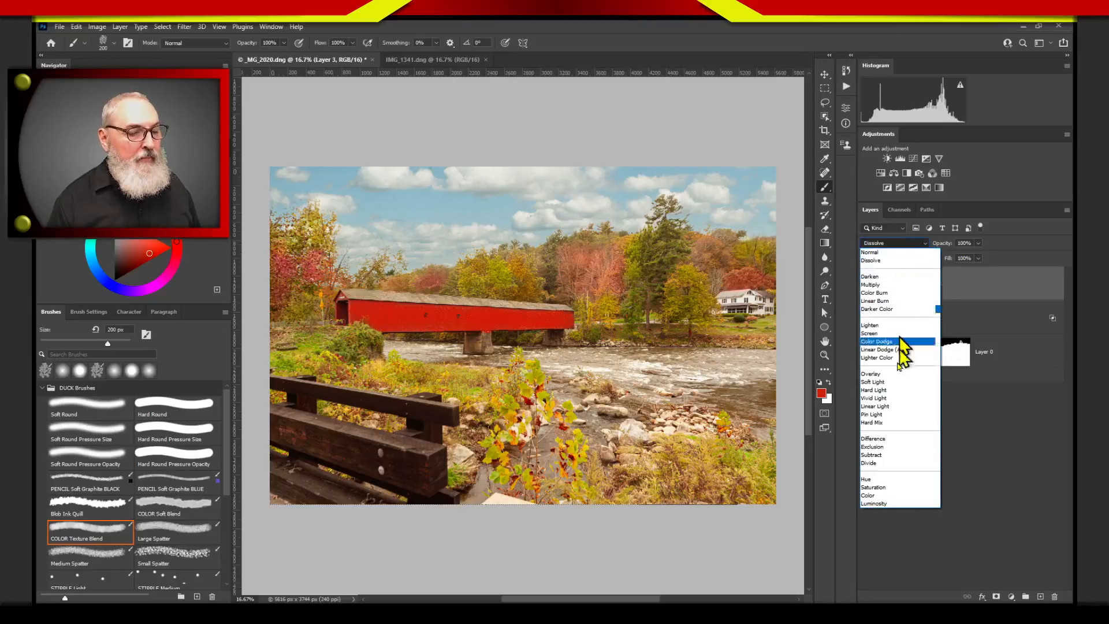
left_click(877, 499)
left_click_drag(946, 247, 923, 247)
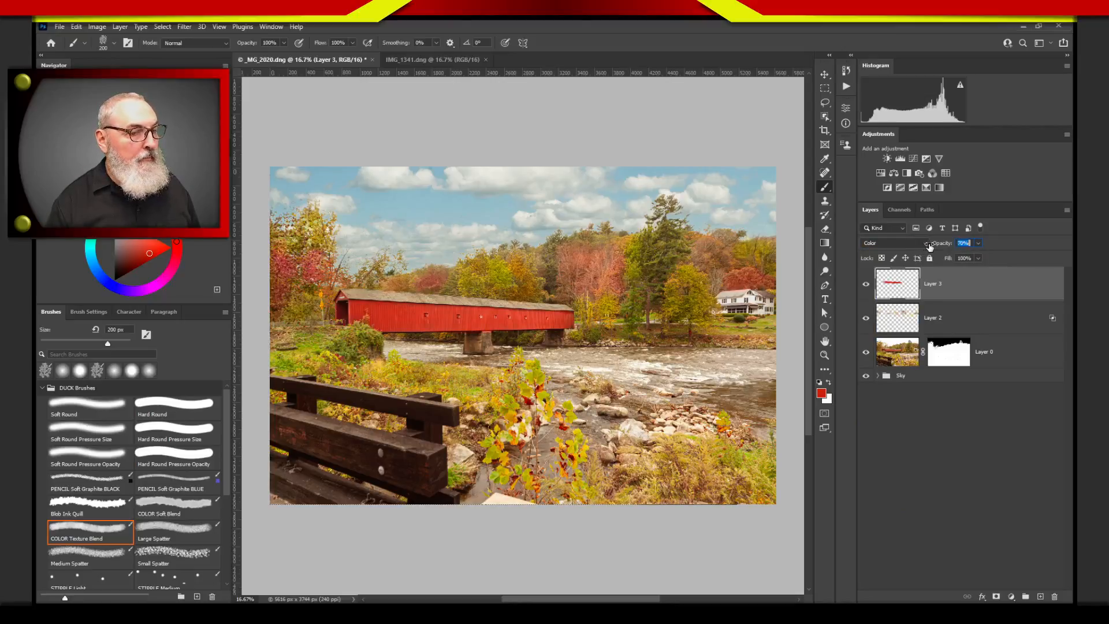
left_click(866, 284)
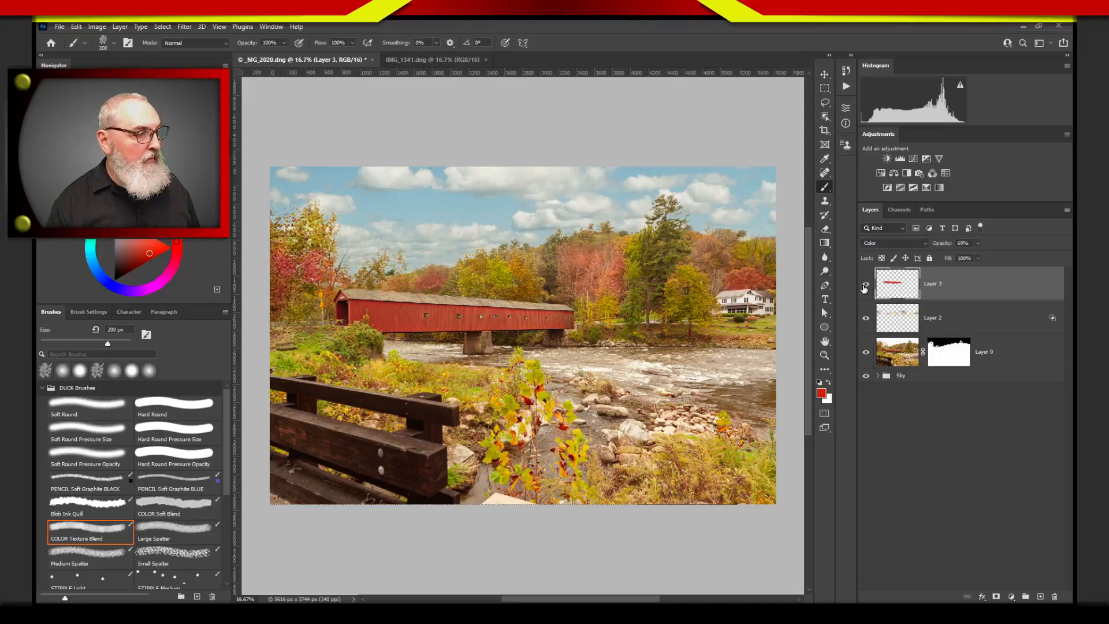
left_click(865, 286)
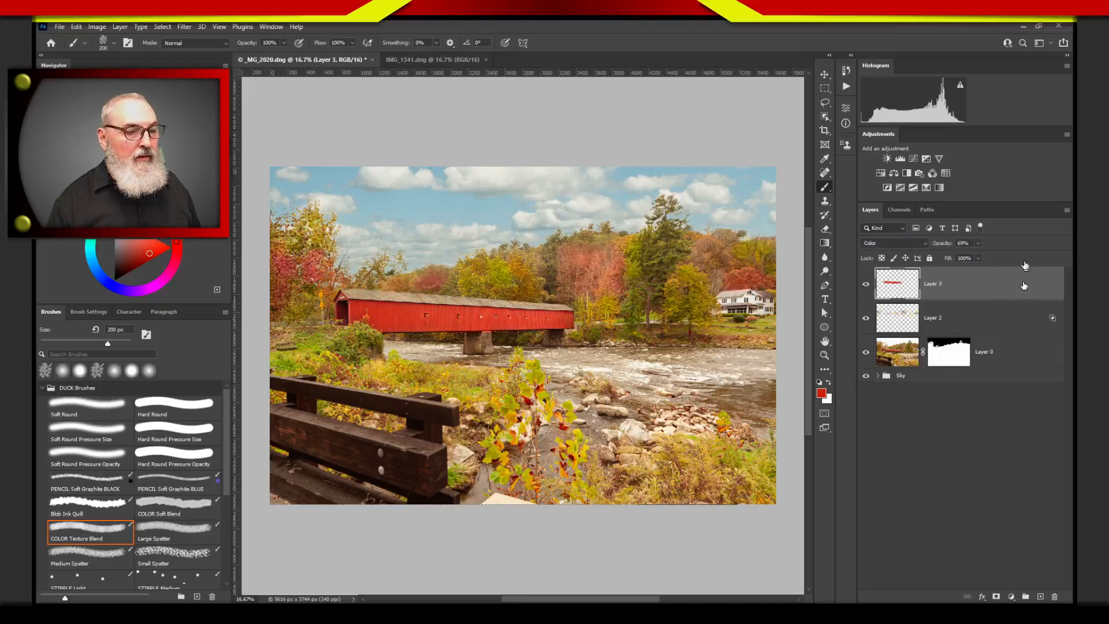
- Split the bridge paint layer's Underlying Layer Blend If shadows to 9 / 60 and compare the bridge with and without the paint
double_click(1025, 286)
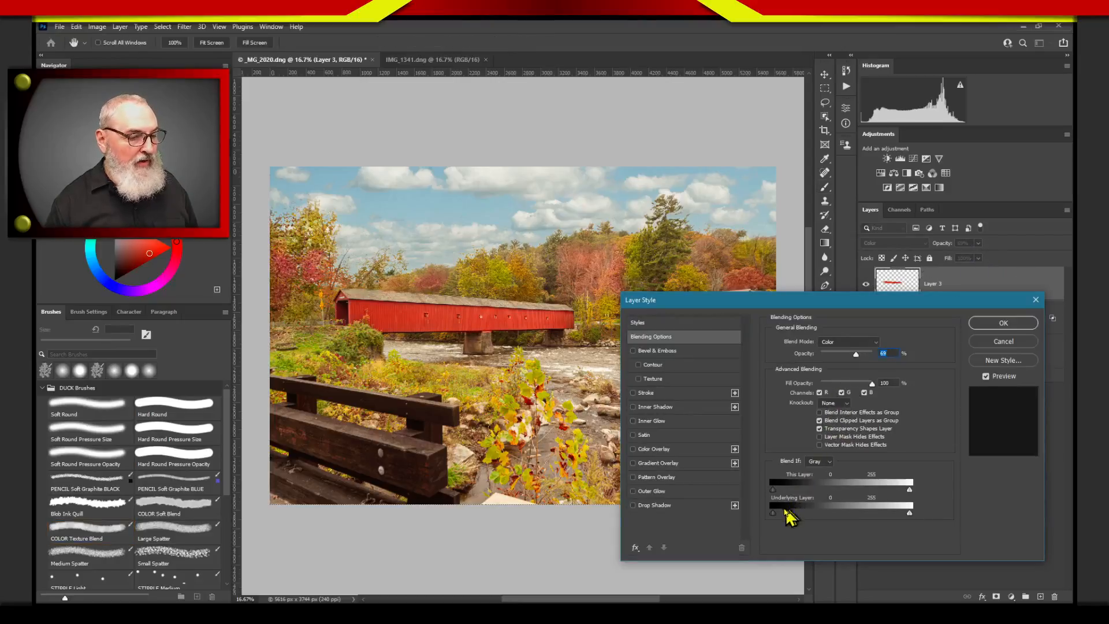
left_click_drag(773, 513, 807, 515)
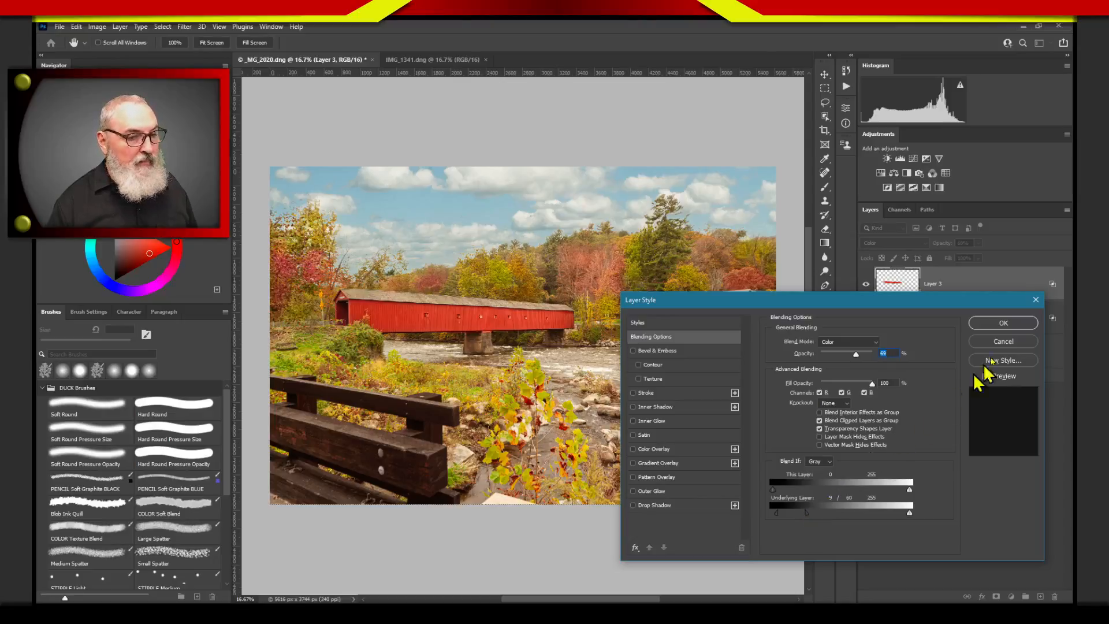
left_click(1003, 323)
left_click(866, 284)
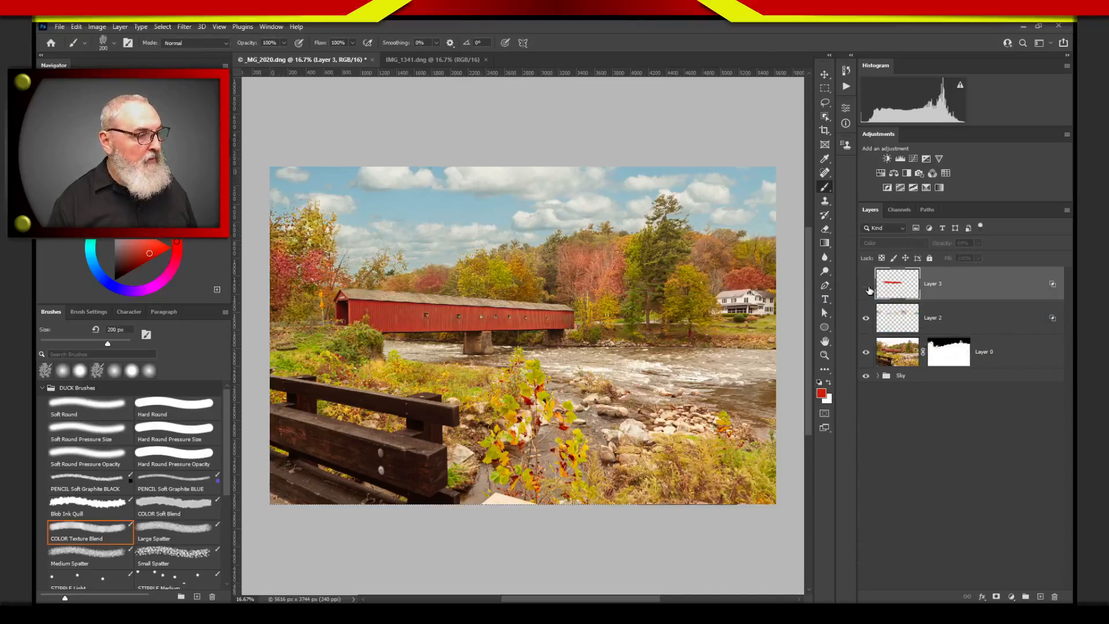
left_click(867, 285)
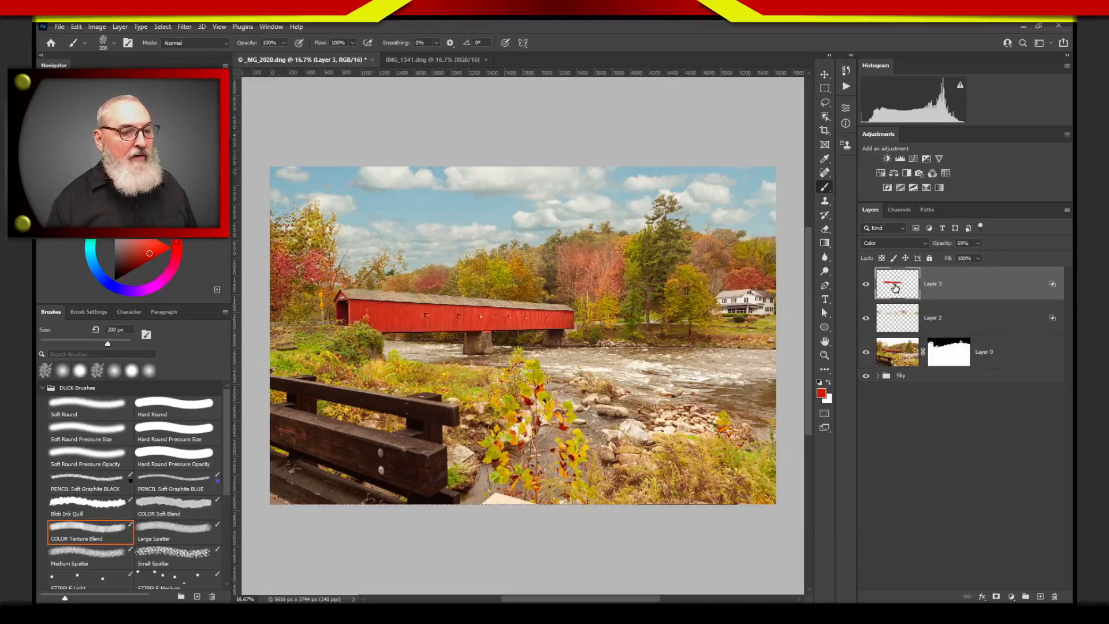
- Lower the bridge paint layer's saturation to -16 with Hue/Saturation and compare the photo with and without each colour layer
left_click(98, 27)
mouse_move(130, 54)
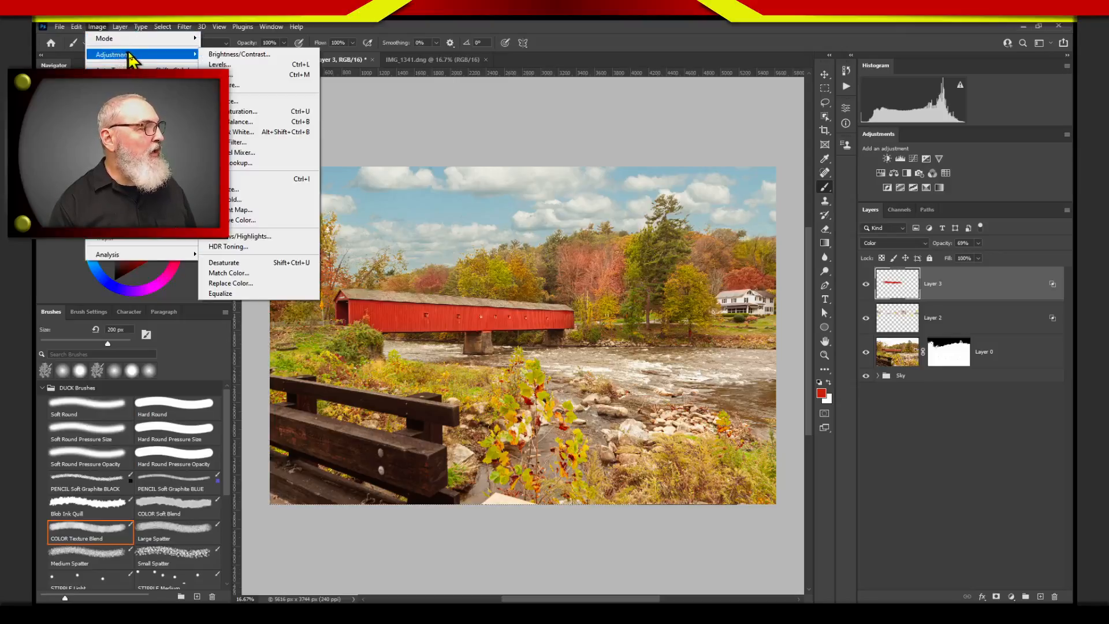
left_click(257, 112)
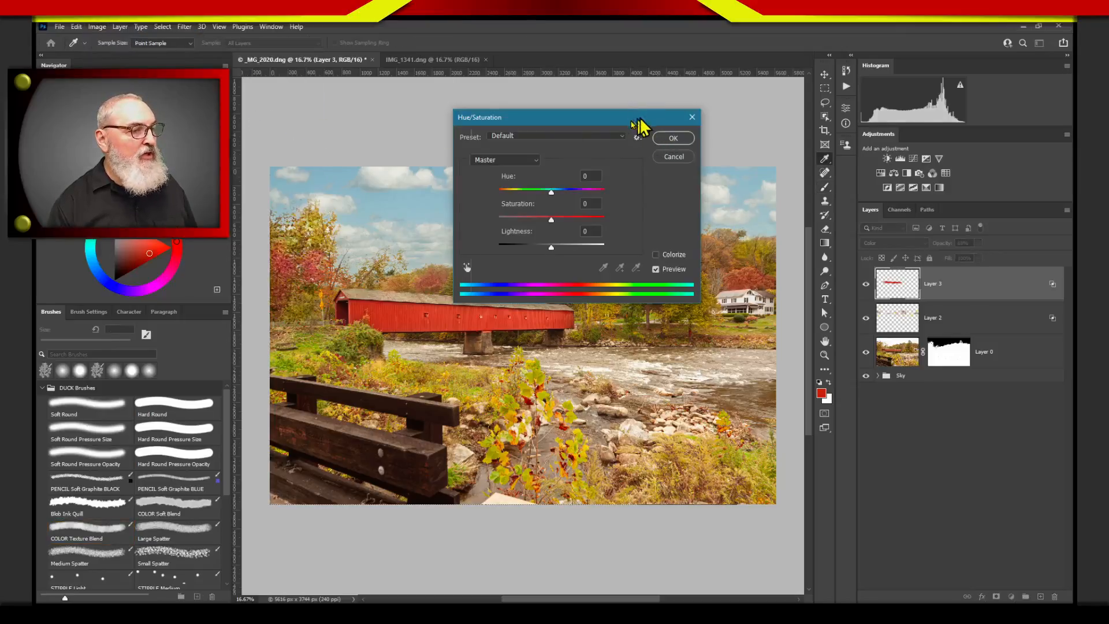
left_click_drag(633, 120, 734, 102)
left_click_drag(652, 202, 644, 203)
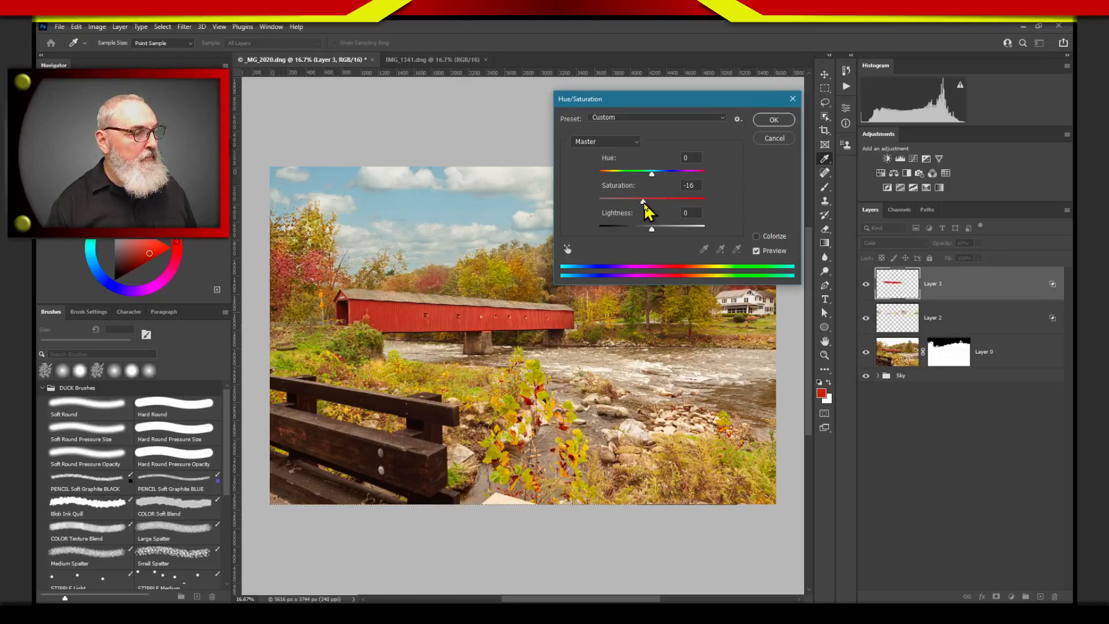
left_click(774, 120)
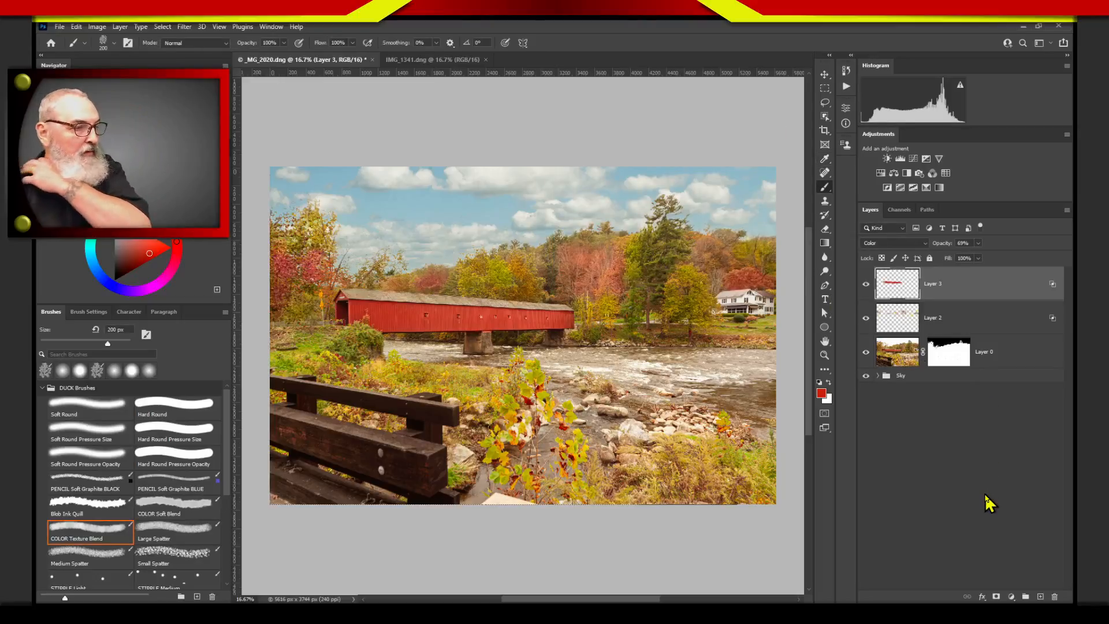
left_click(866, 285)
left_click(866, 285)
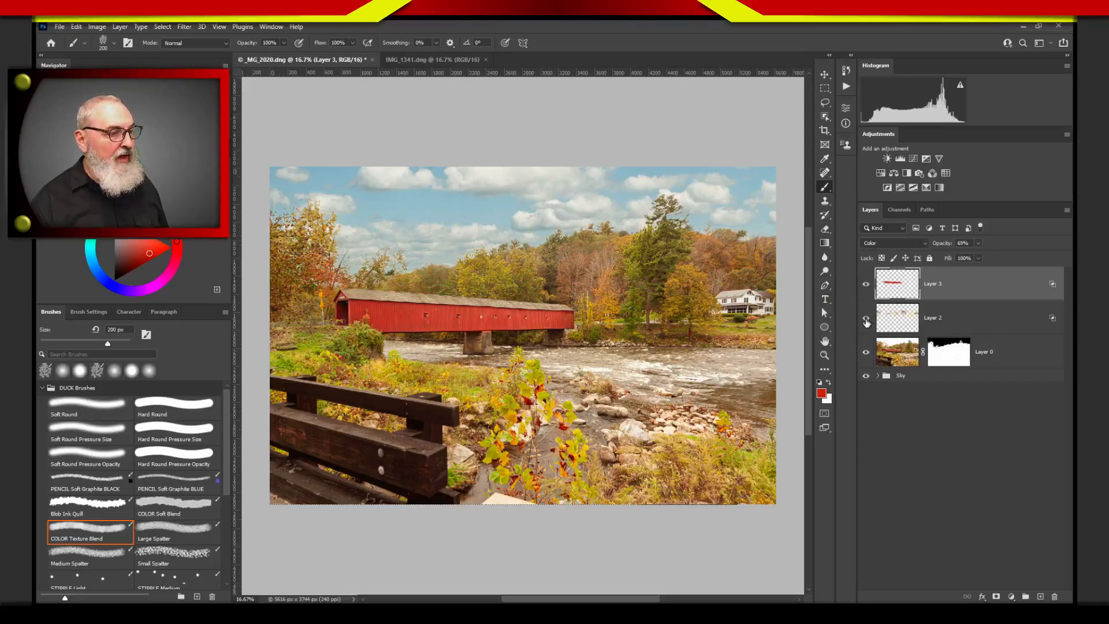
left_click(866, 321)
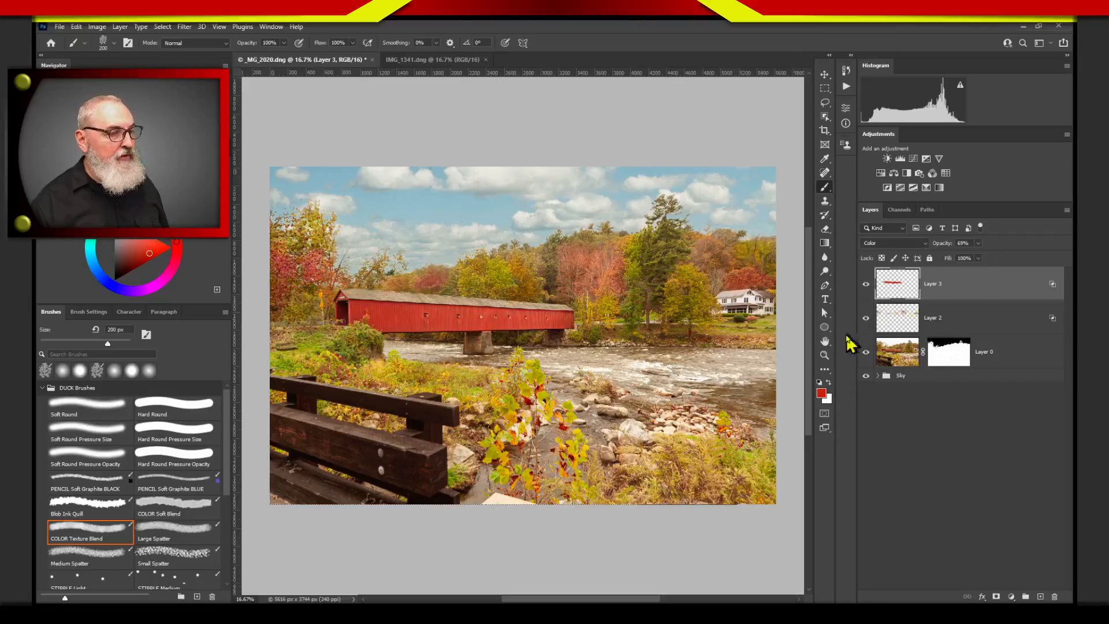
- Group the bridge and foliage colour layers and name the group Fal Colors
left_click(974, 318, "shift")
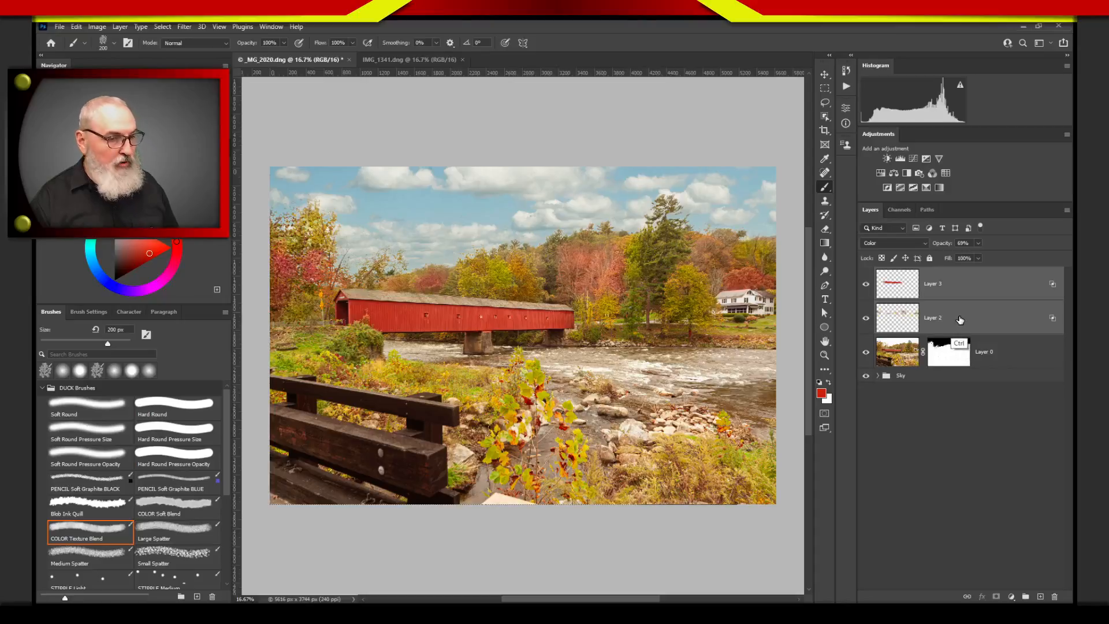
key("ctrl+g")
double_click(907, 273)
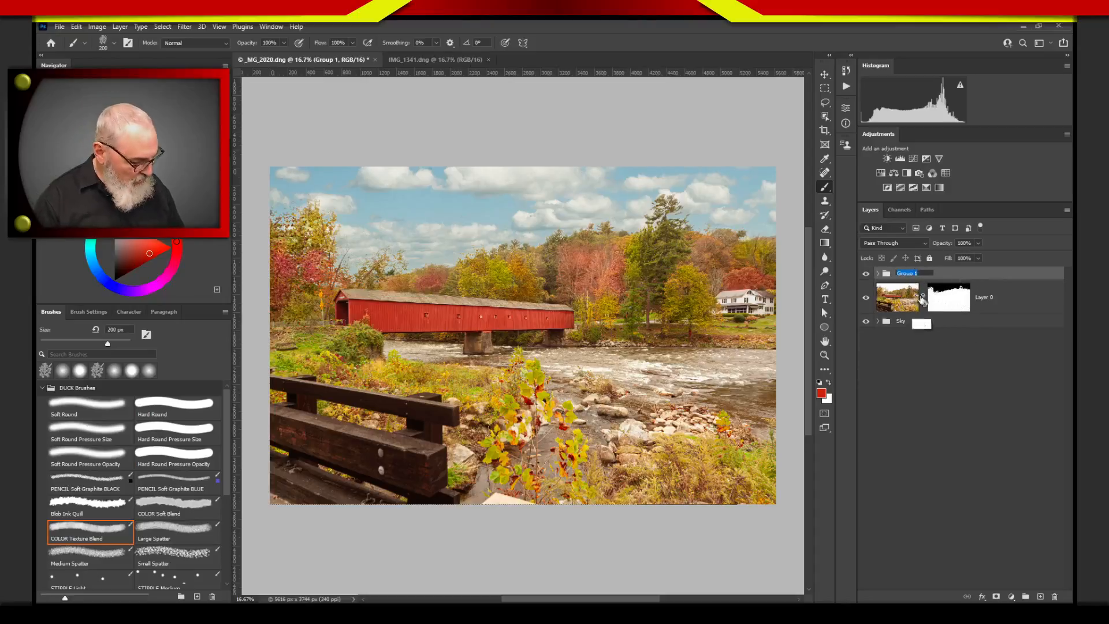
type("Fal C")
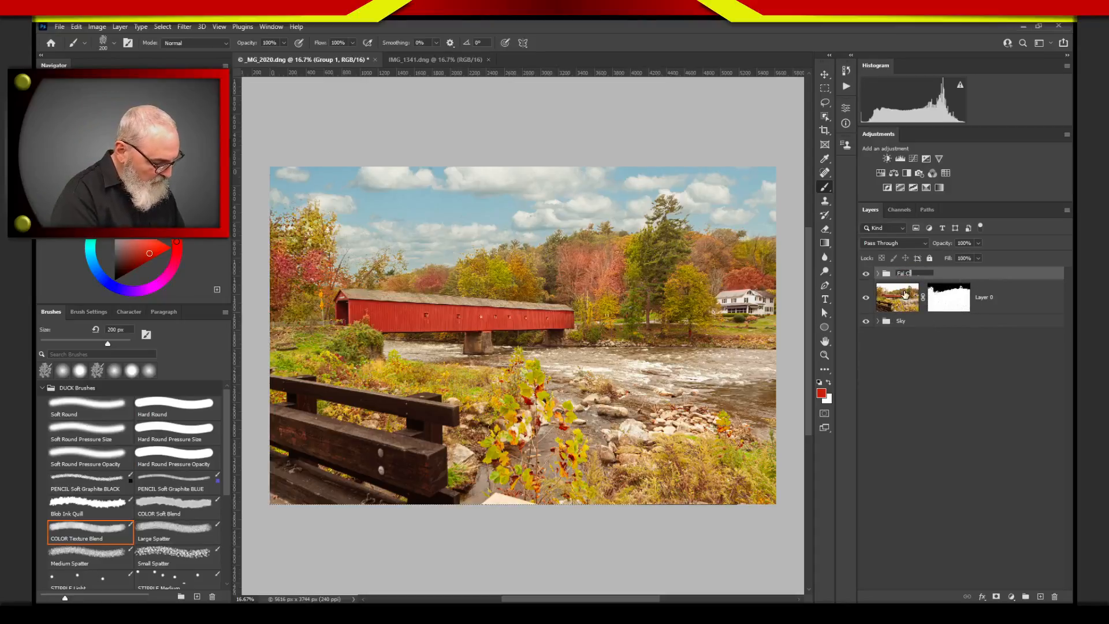
type("olors")
key("Return")
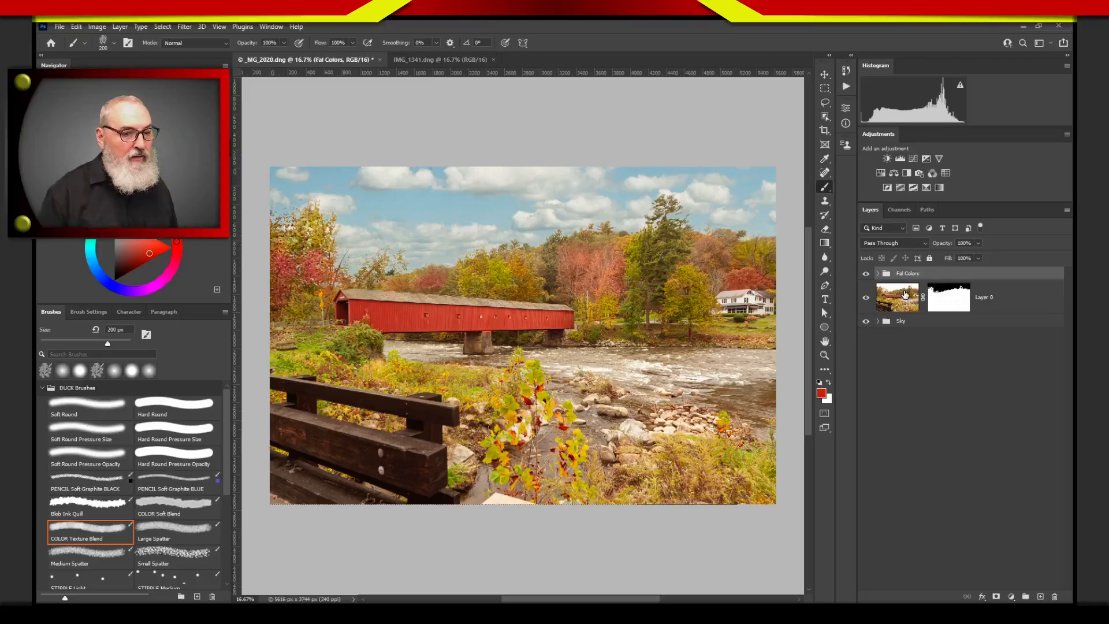